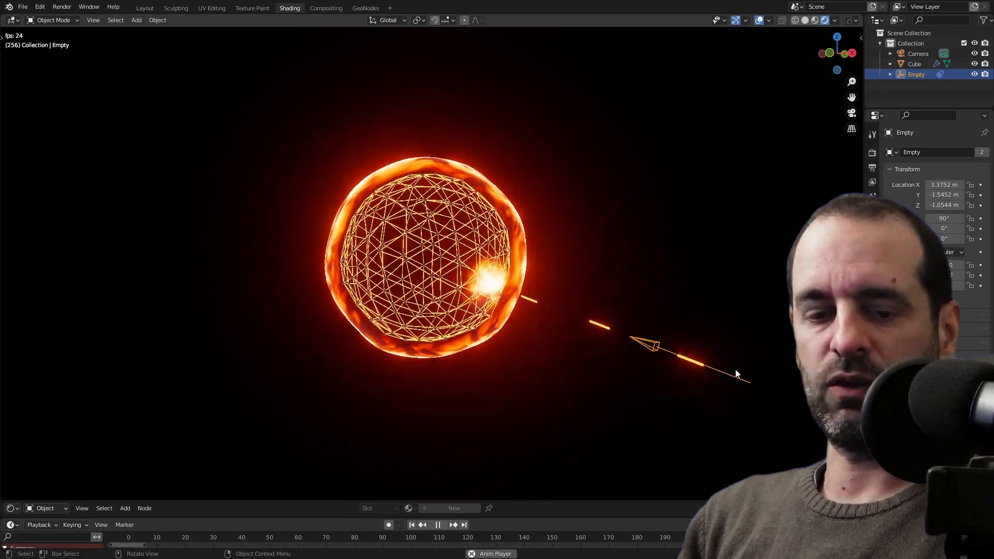
Move the Empty beside the glowing sphere.
key("g")
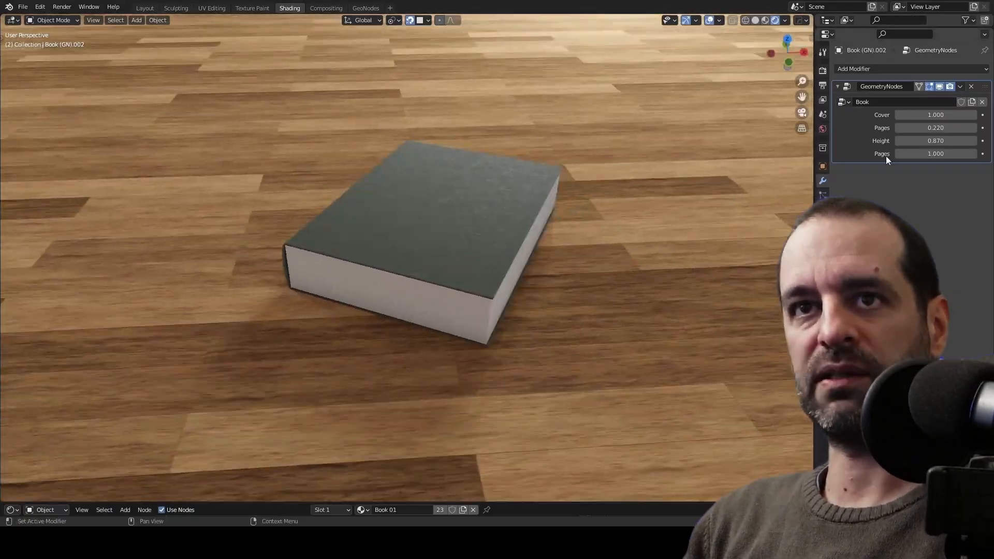
Set the book's Cover to 0.000 and place a rotated duplicate of the open book beside it on the floor.
left_click_drag(935, 114, 900, 114)
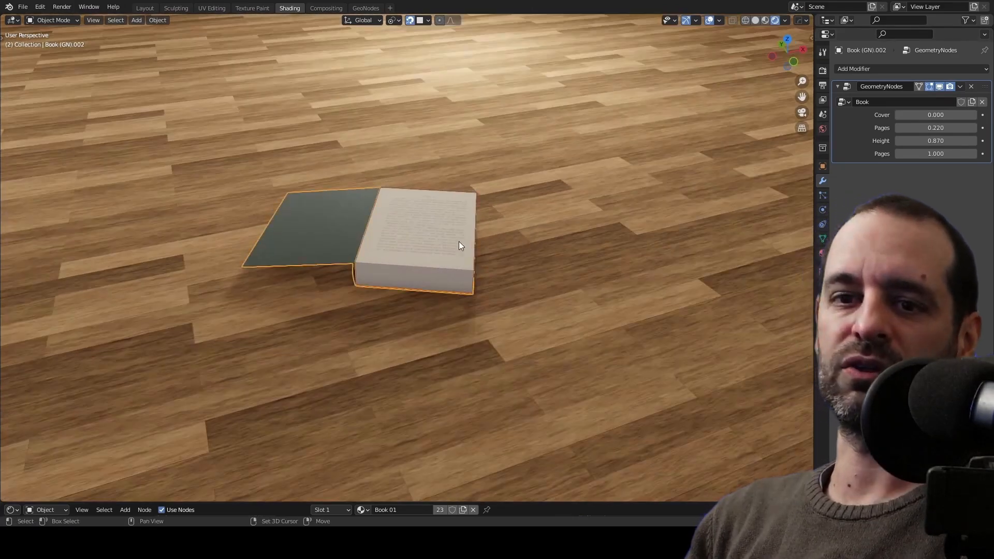
key("shift+d")
left_click(703, 267)
key("r")
left_click(662, 272)
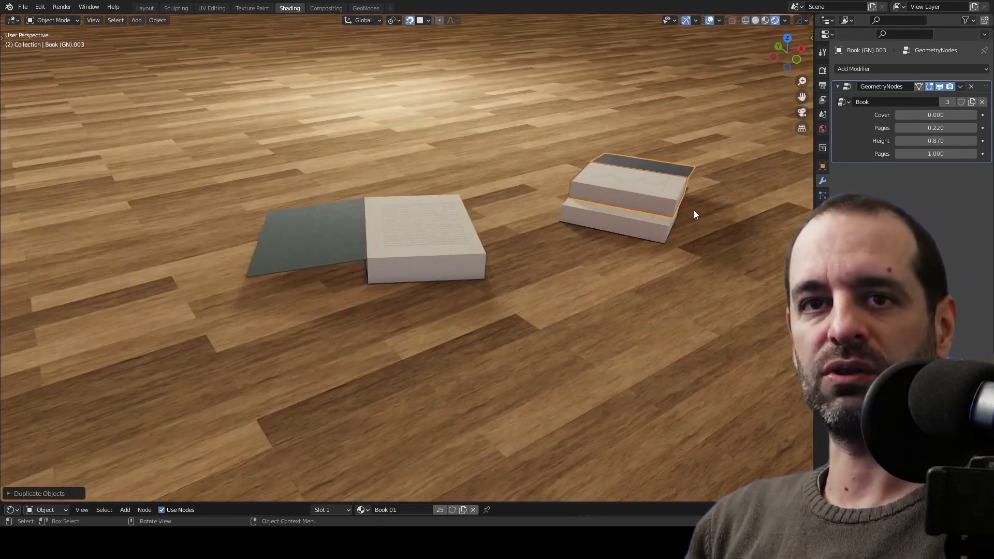
Rotate the top book of the stack and set its Cover to 1.000, Pages to 0.860, Height to 0.500 and second Pages to 0.380.
key("r")
left_click(738, 140)
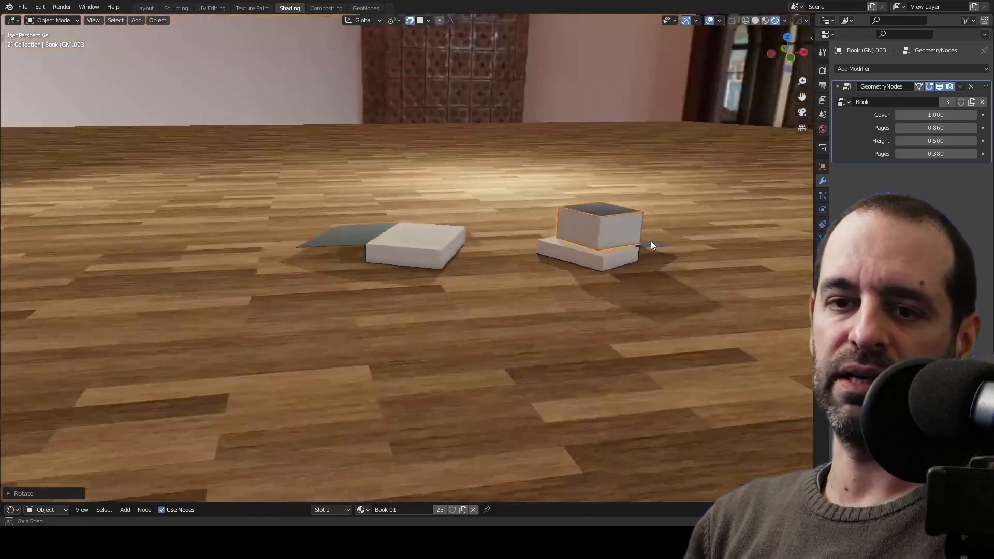
Place two red duplicates of the book on the floor at different rotations, with Cover 0.200 and Pages 0.000.
key("shift+d")
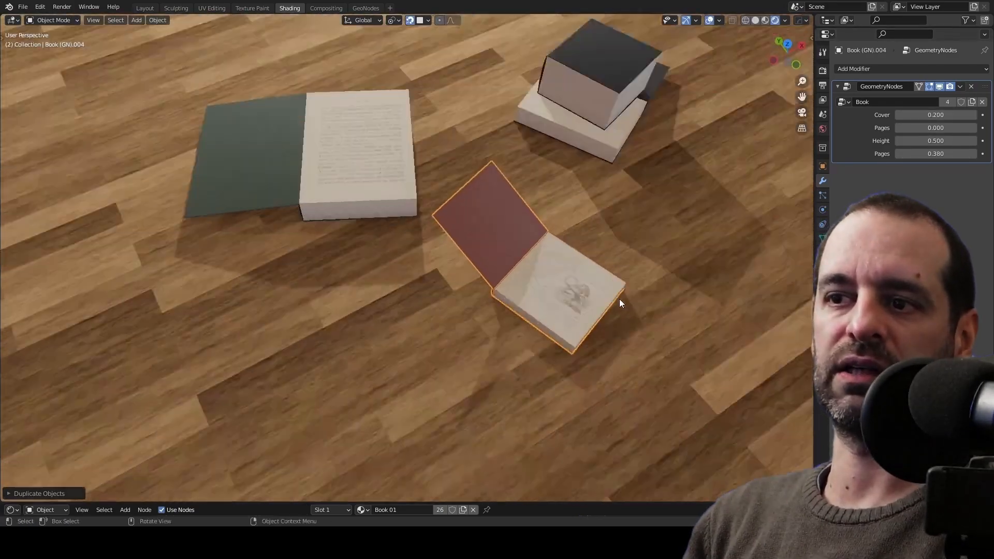
key("shift+d")
key("r")
left_click(384, 235)
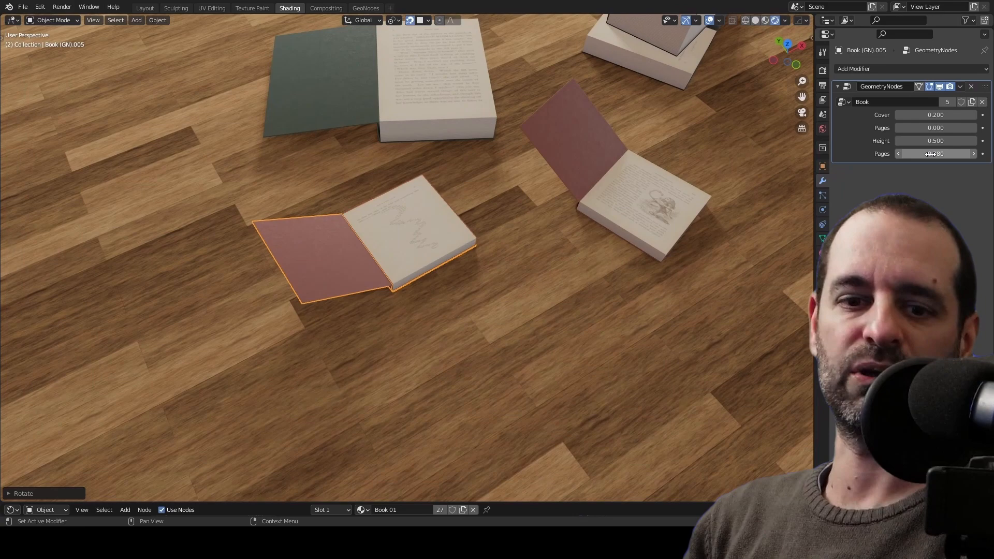
Set the newest red book's Cover to 0.000, Pages to 0.350 and Height to 0.980.
left_click_drag(930, 153, 946, 154)
left_click_drag(932, 128, 957, 141)
left_click(675, 321)
middle_click_drag(676, 321, 640, 288)
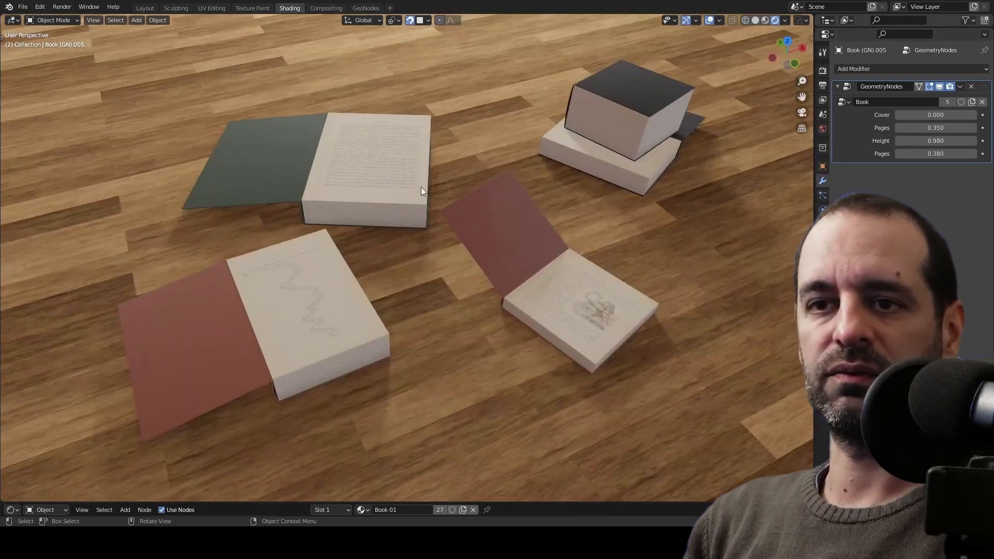
Duplicate the open green book onto the top of the stack and scale the copy down.
key("shift+d")
key("s")
Duplicate the small book on top of the stack, rotated and scaled down, and set the copy's Cover to 1.000.
key("shift+d")
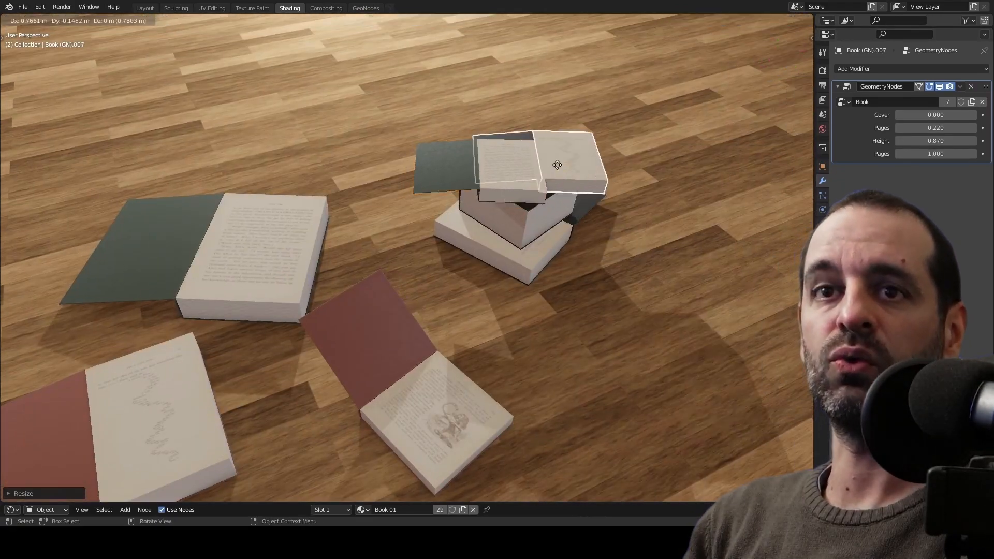
left_click(507, 161)
key("r")
left_click(562, 171)
key("s")
left_click(580, 165)
left_click_drag(917, 115, 932, 115)
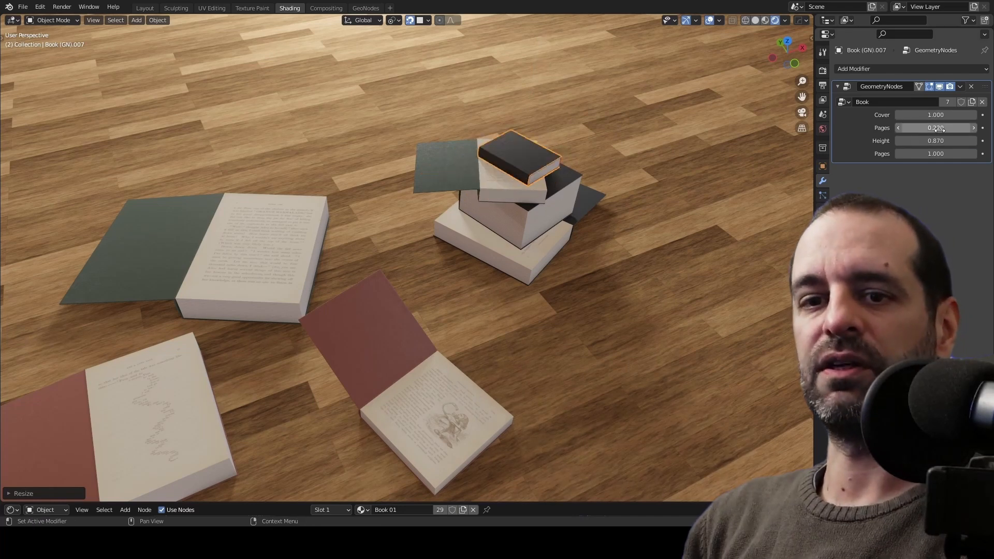
scroll(651, 254, "down", 4)
middle_click_drag(651, 254, 652, 228)
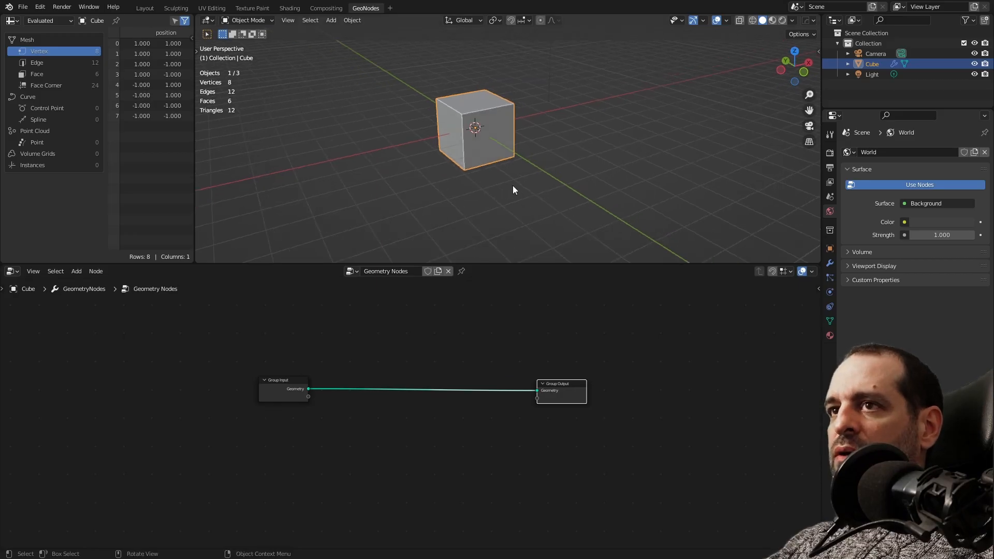
Move the Group Input node farther away from the Group Output node.
middle_click_drag(513, 186, 507, 186)
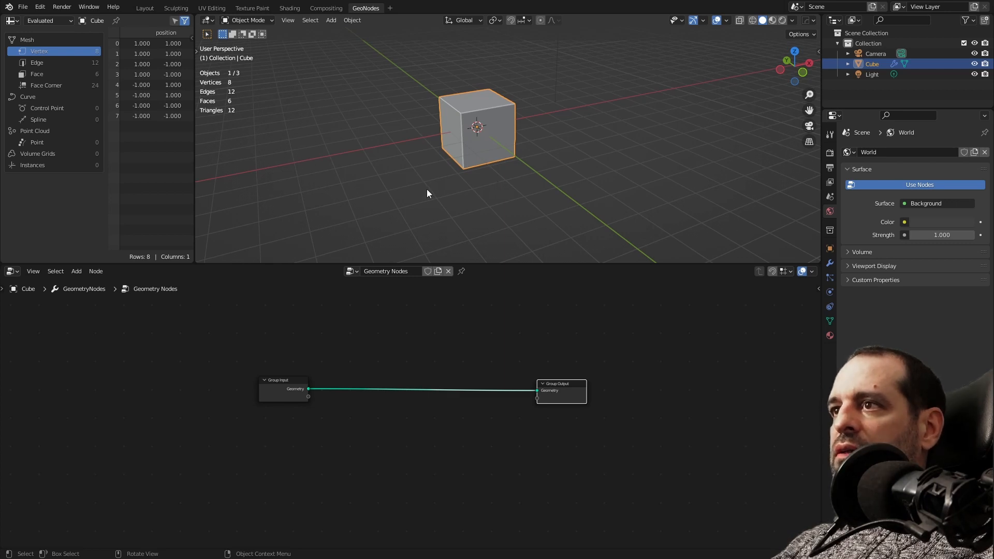
left_click_drag(296, 390, 258, 391)
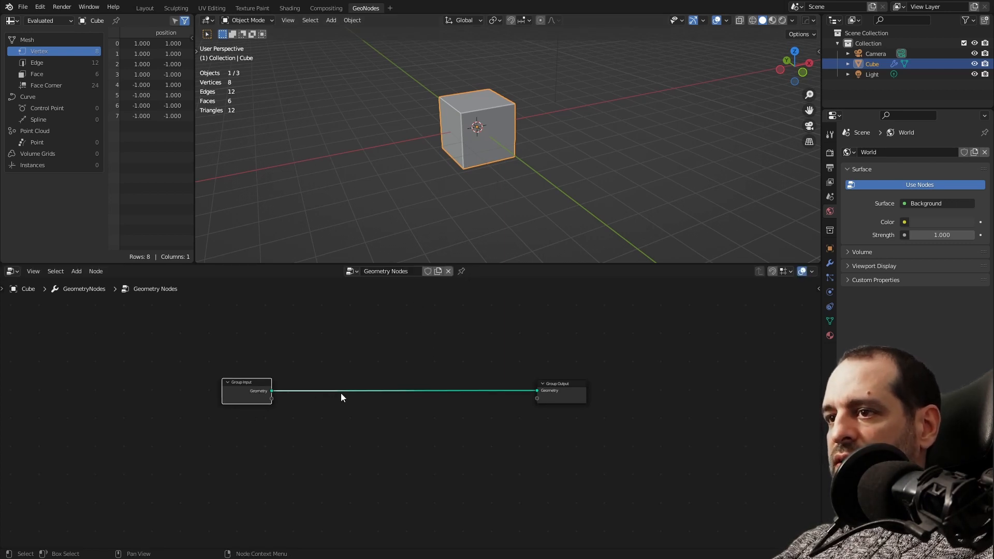
scroll(362, 400, "up", 4)
middle_click_drag(362, 399, 383, 392)
scroll(383, 392, "up", 1)
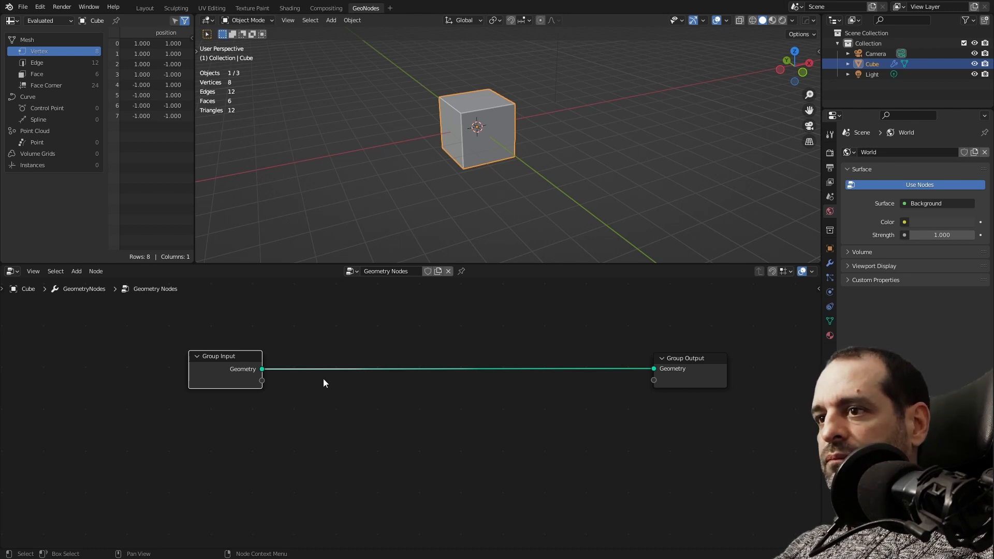
middle_click_drag(458, 118, 409, 141)
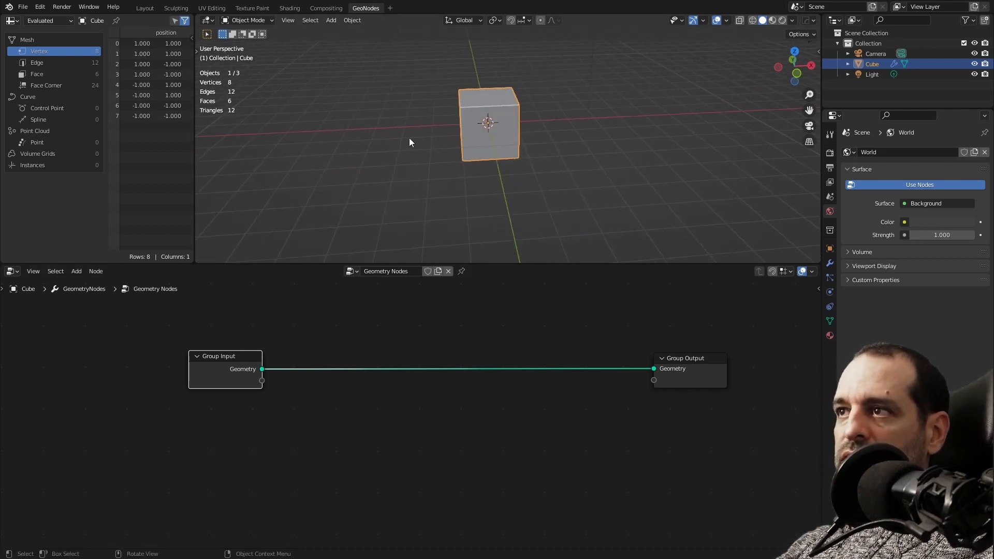
Add a Cone mesh primitive node below the Group Input node.
scroll(342, 387, "down", 3)
middle_click_drag(362, 437, 368, 361)
key("shift+a")
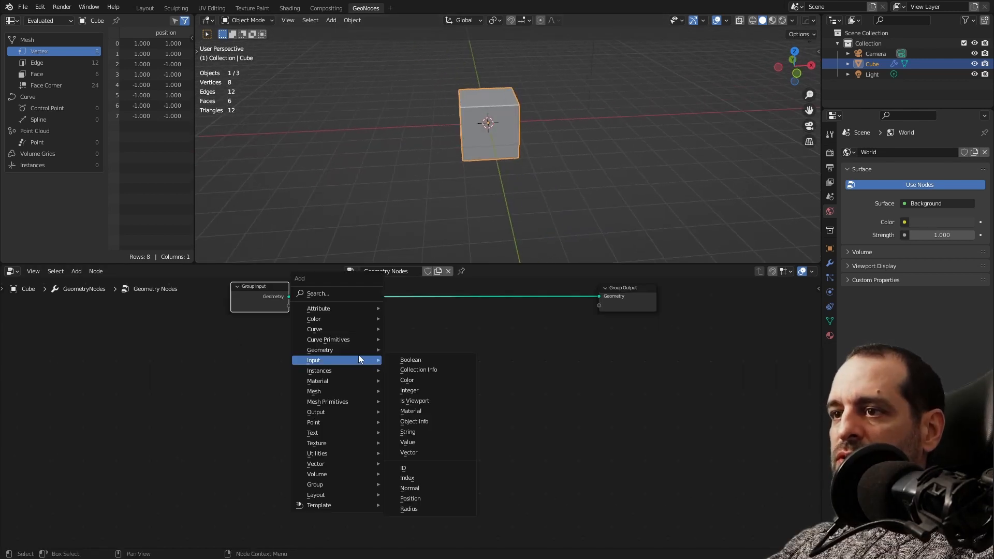
mouse_move(352, 348)
mouse_move(322, 402)
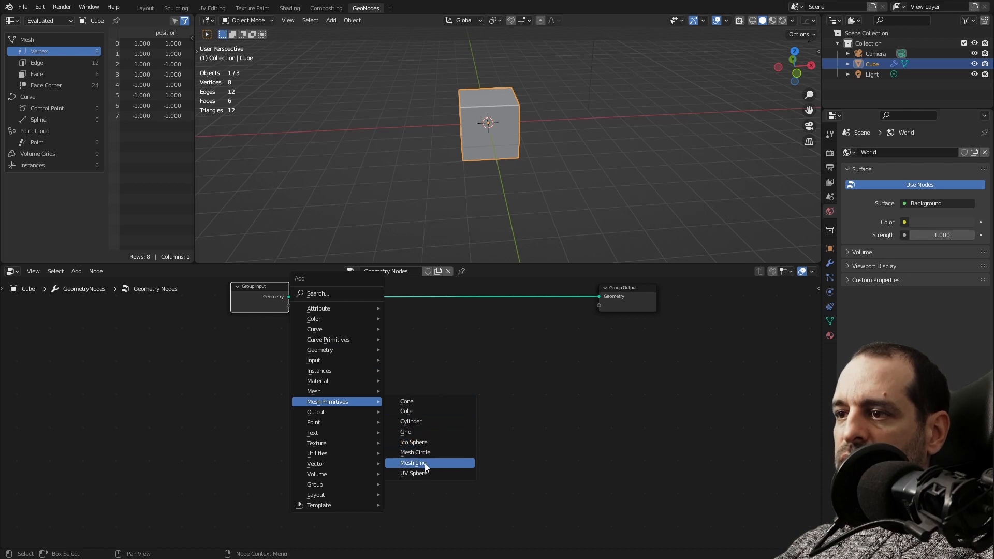
left_click(420, 402)
left_click(320, 343)
Add Cylinder and Grid mesh primitive nodes, arranging the Grid above the Cone and the Cylinder beside it.
key("shift+a")
mouse_move(435, 374)
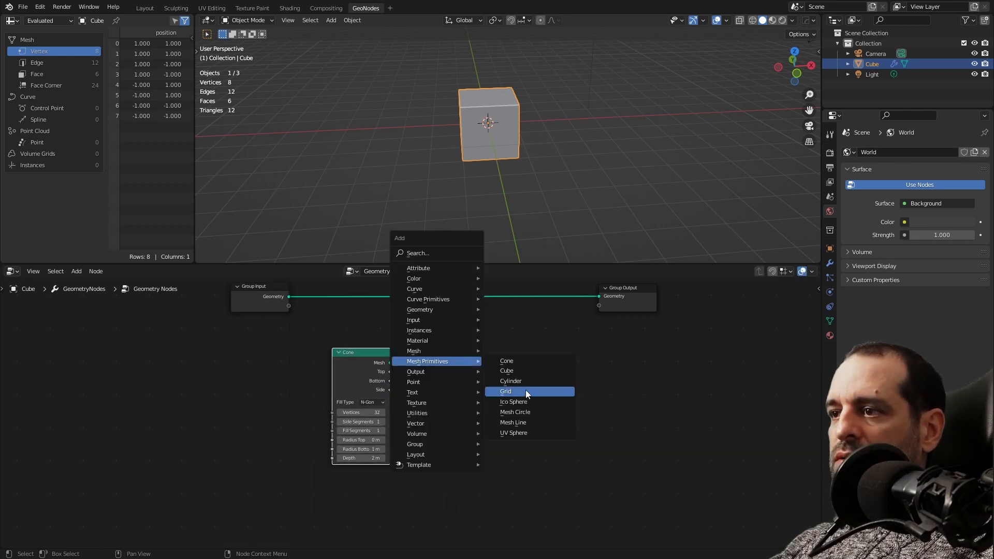
left_click(523, 387)
left_click(416, 375)
key("shift+a")
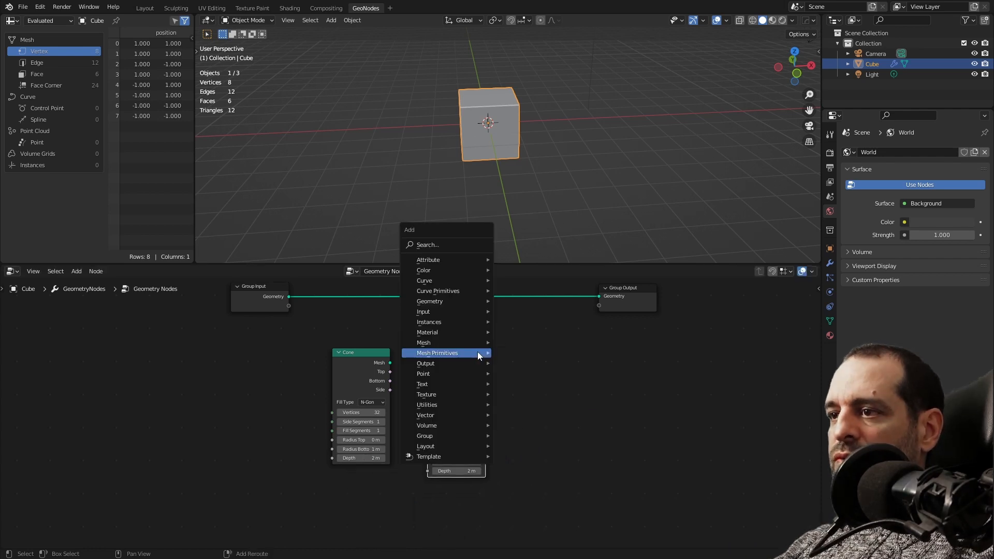
mouse_move(463, 355)
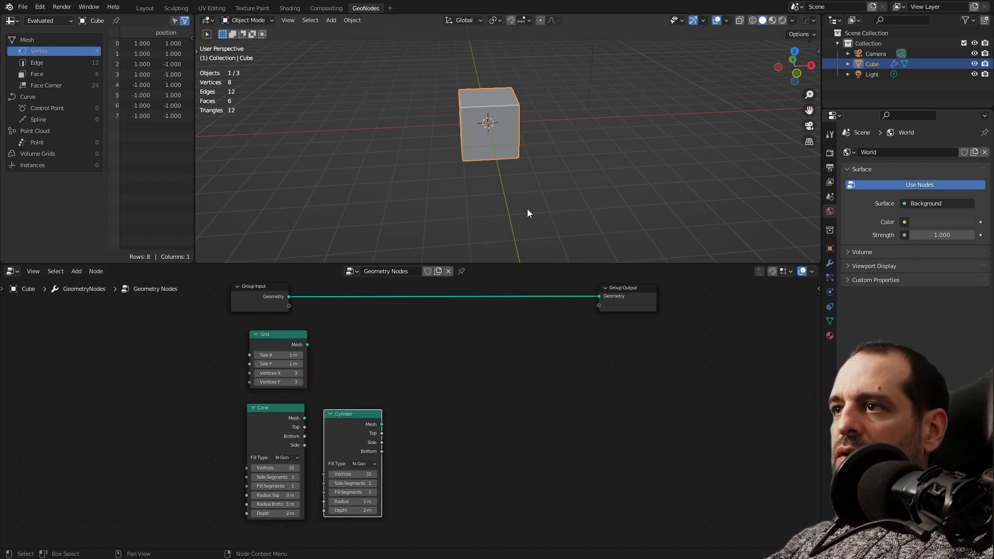
Add a Monkey mesh object to the scene and hide it in the viewport.
left_click(527, 209)
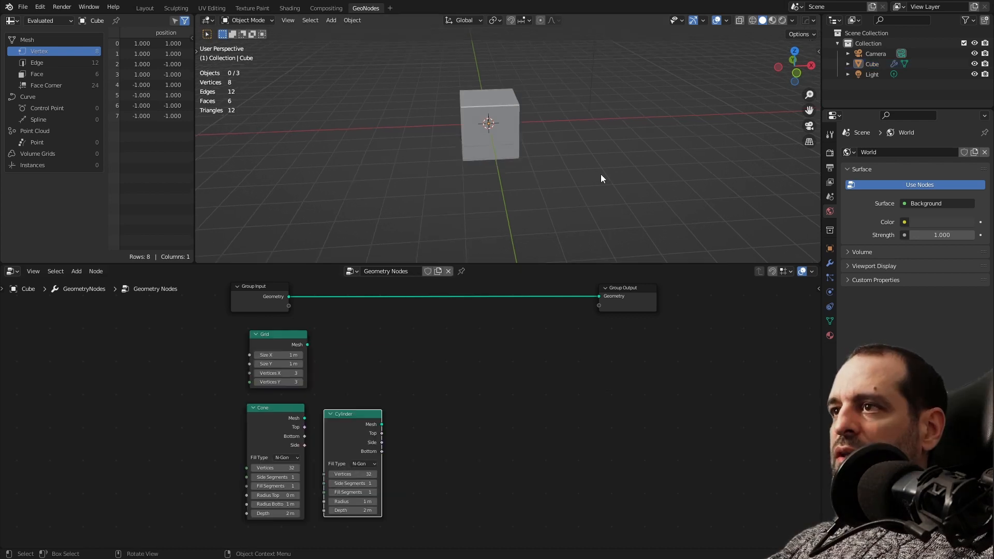
middle_click_drag(600, 174, 598, 156)
key("shift+a")
mouse_move(598, 155)
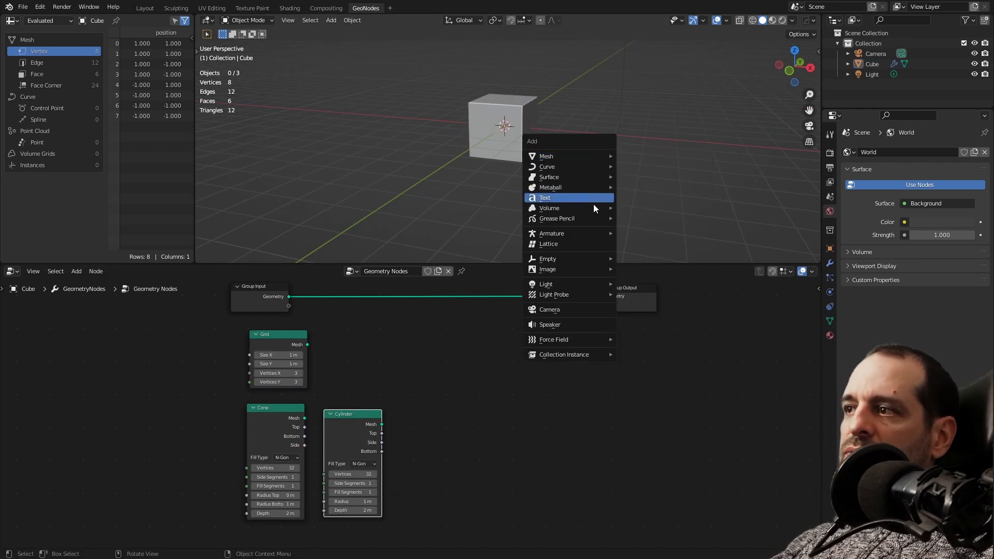
left_click(653, 253)
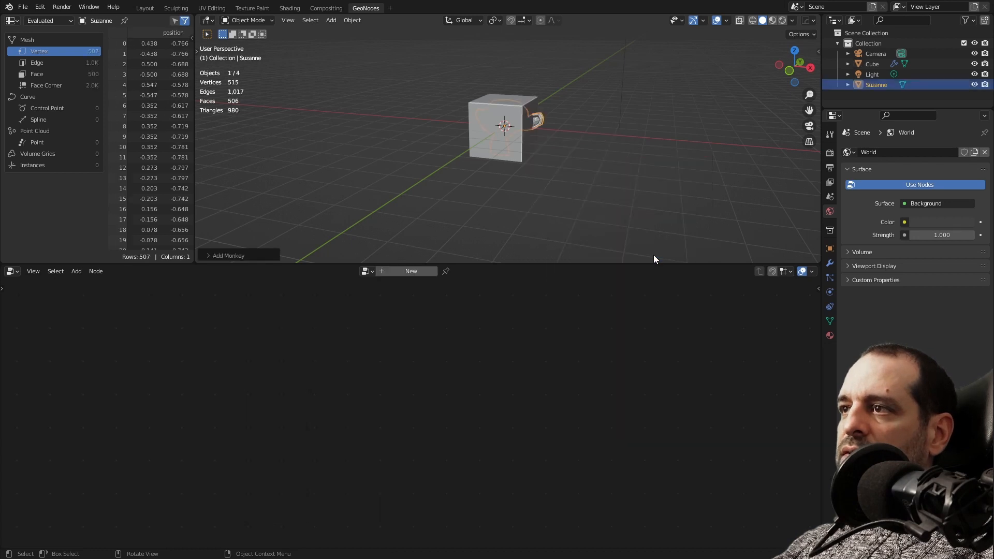
middle_click_drag(584, 156, 546, 147)
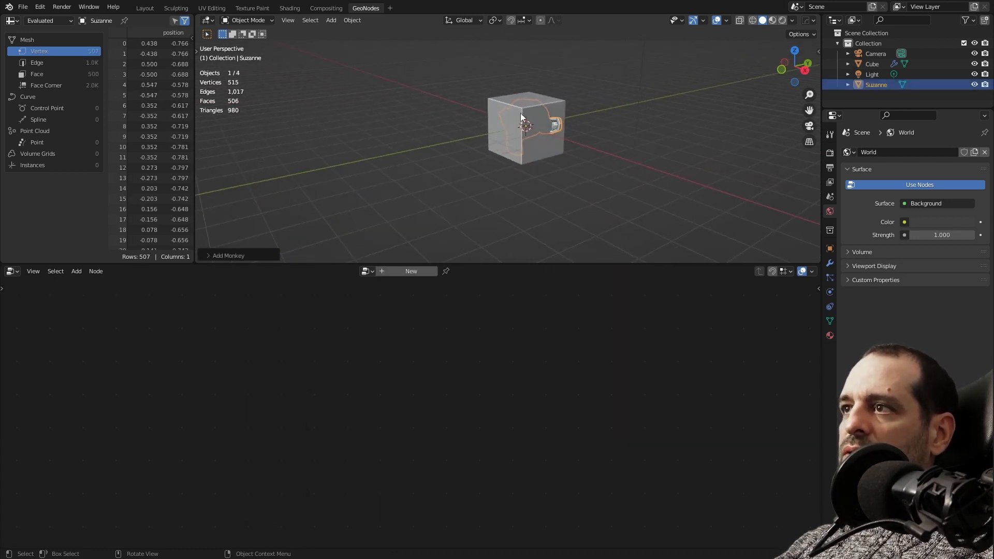
left_click(975, 85)
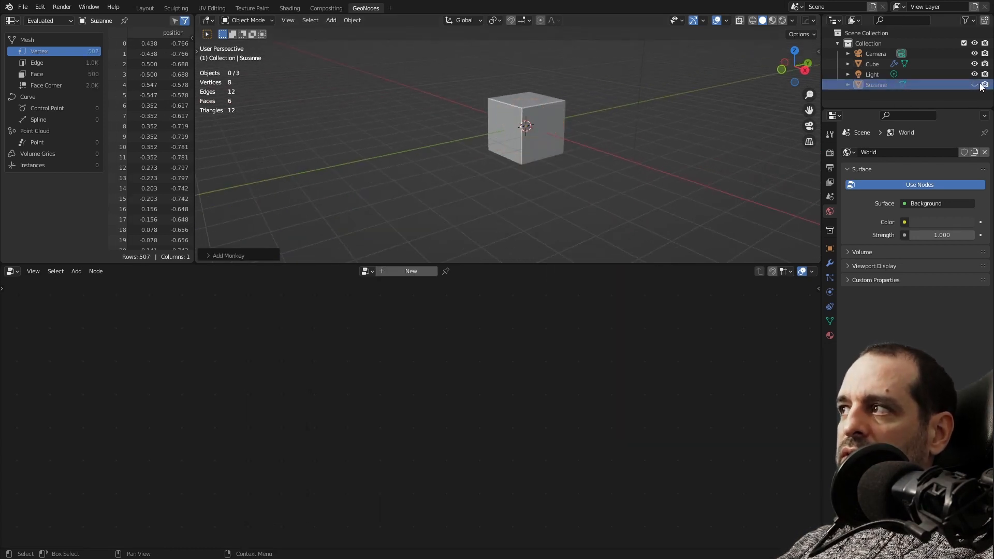
Select the cube again and show its modifier properties.
left_click(530, 129)
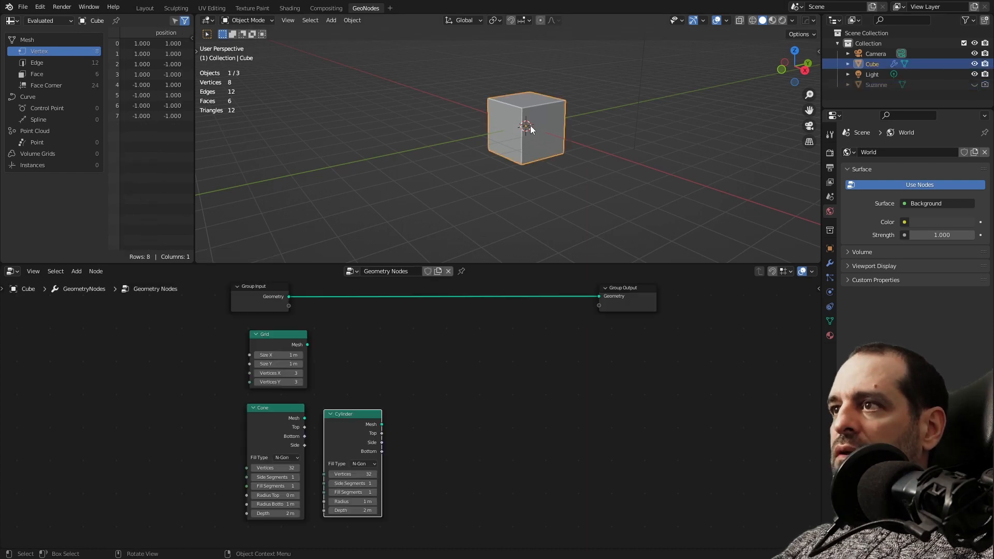
middle_click_drag(578, 110, 594, 126)
left_click(594, 126)
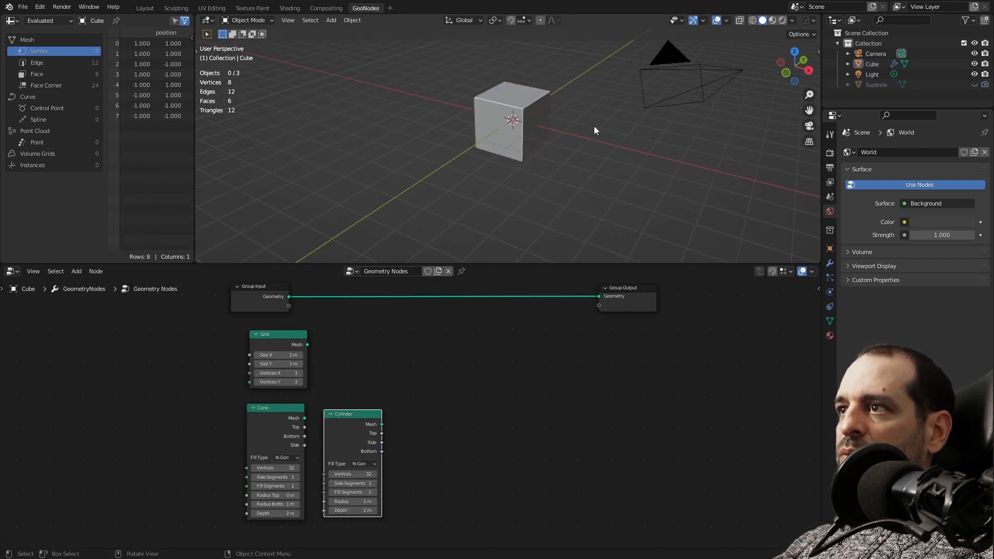
left_click(525, 113)
middle_click_drag(445, 124, 559, 148)
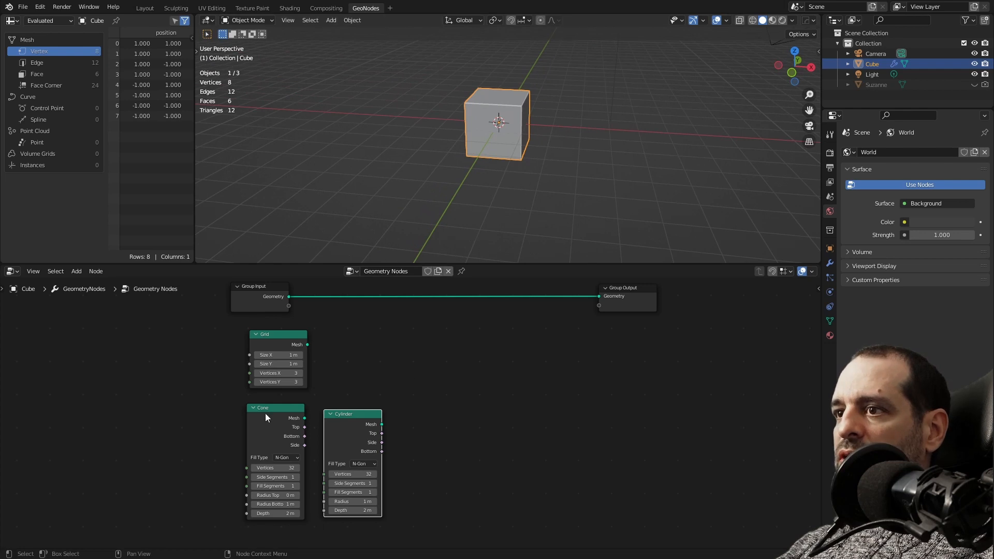
left_click(830, 263)
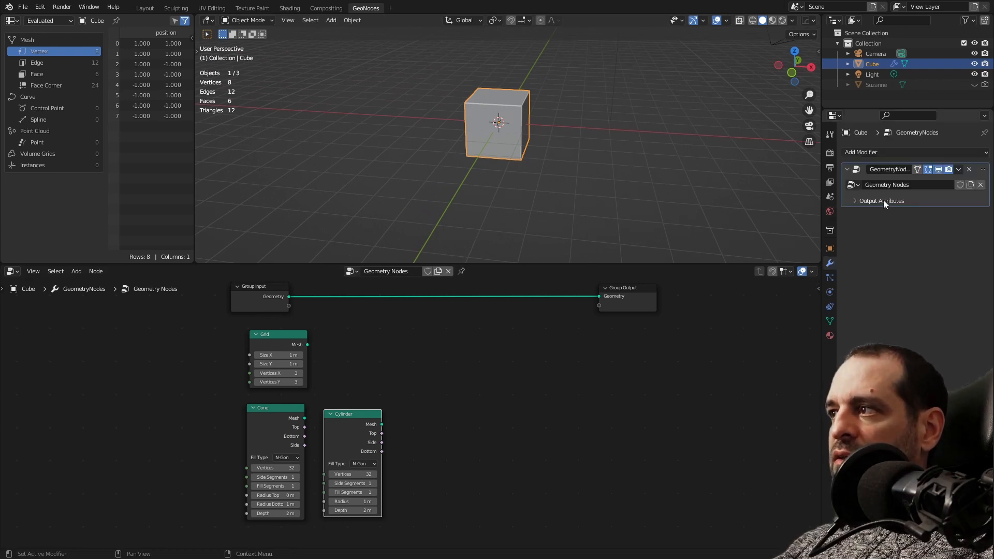
Add a trial Skin modifier after the cube's Geometry Nodes modifier and remove it.
left_click(869, 151)
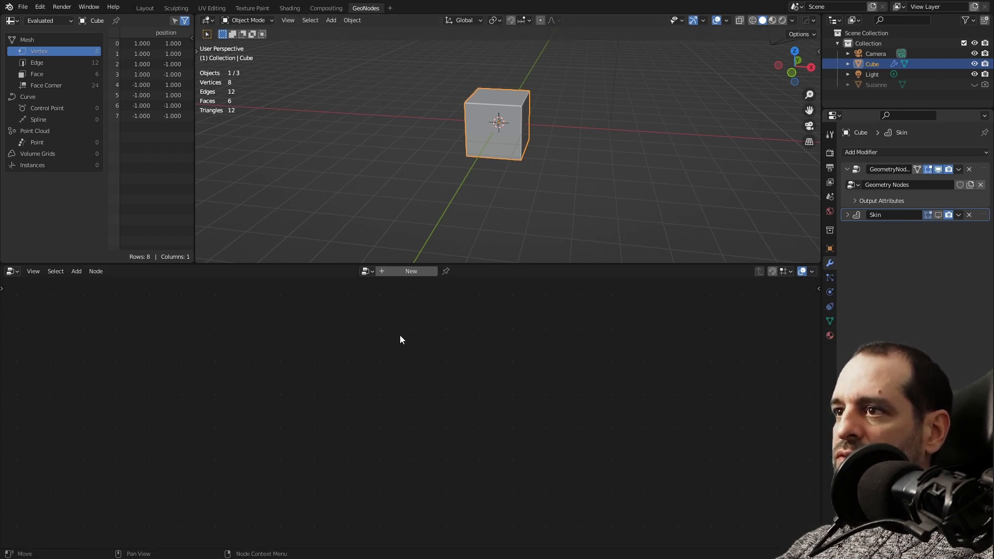
left_click(565, 199)
left_click(507, 126)
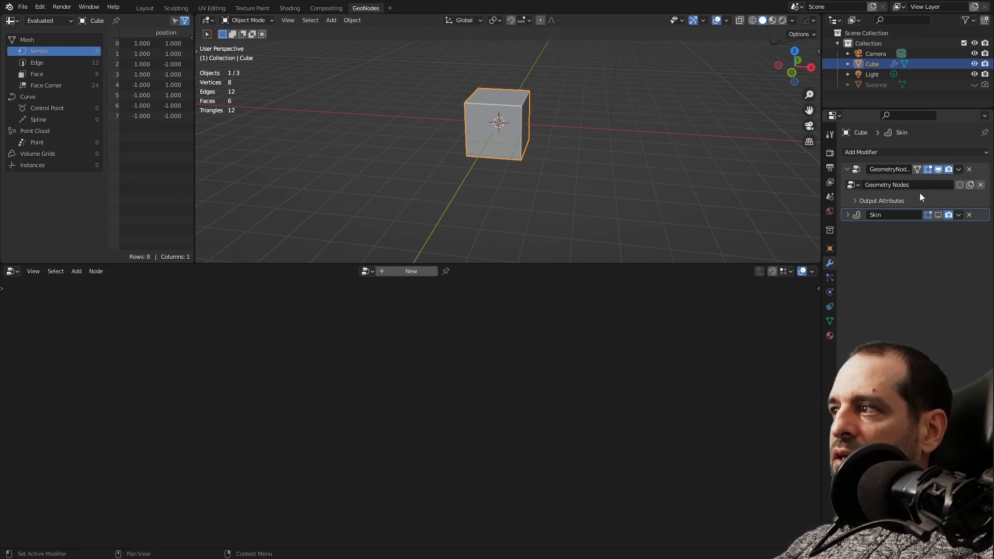
left_click(841, 201)
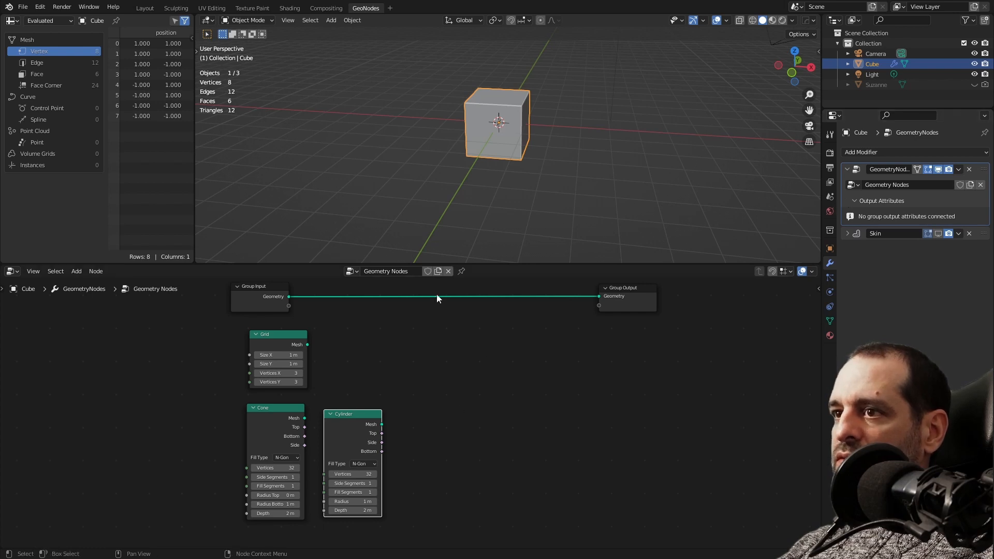
left_click(970, 234)
Search for "obj" and add an Object Info node beside the Cylinder node.
key("Home")
key("shift+a")
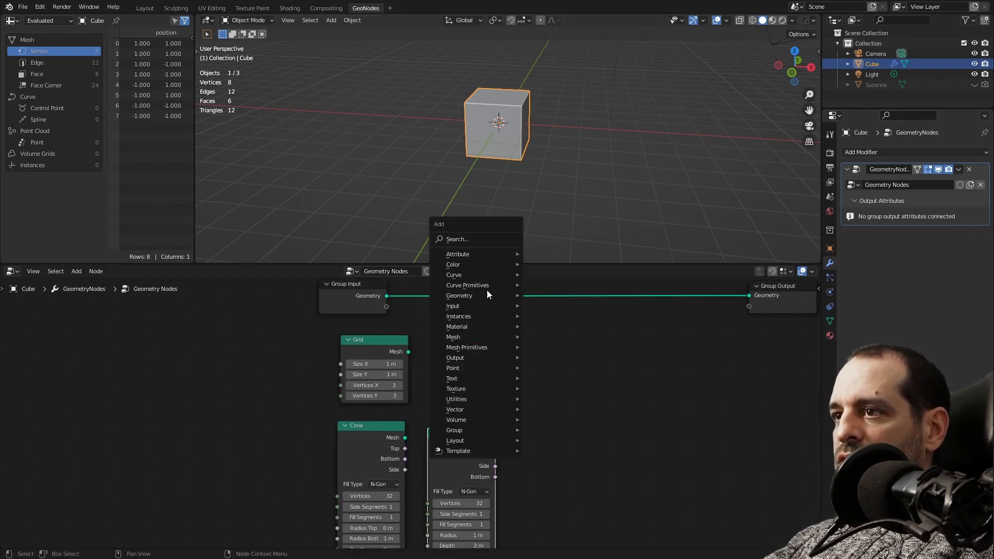
left_click(478, 239)
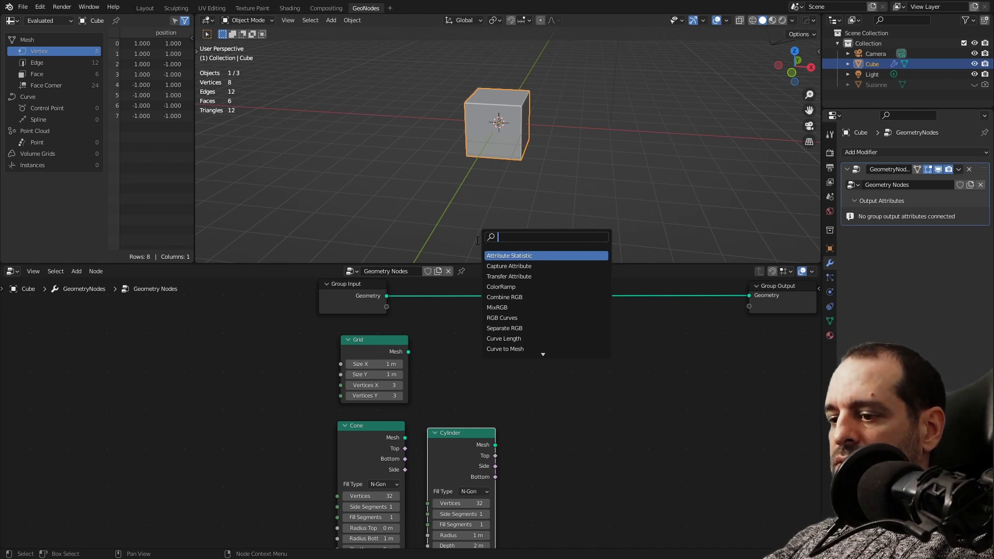
type("obj")
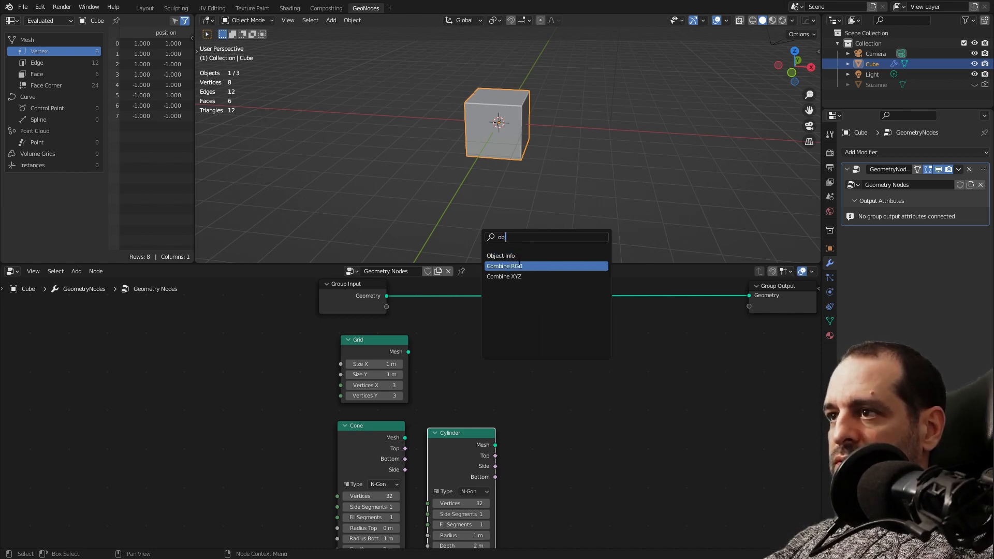
left_click(500, 256)
left_click(552, 413)
middle_click_drag(552, 413, 526, 365)
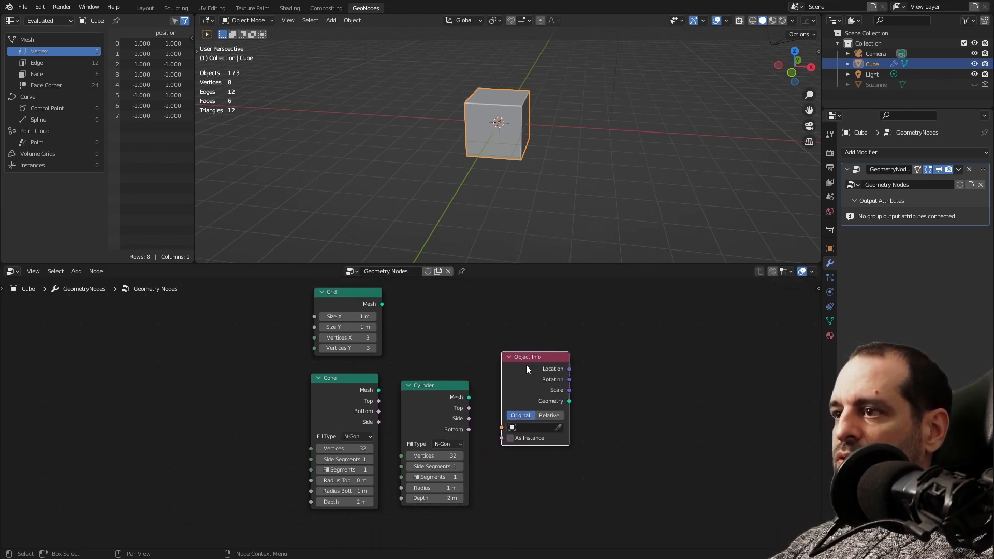
Lower the Object Info node level with the Cylinder node and add a UV Sphere mesh to the scene.
left_click_drag(525, 365, 527, 395)
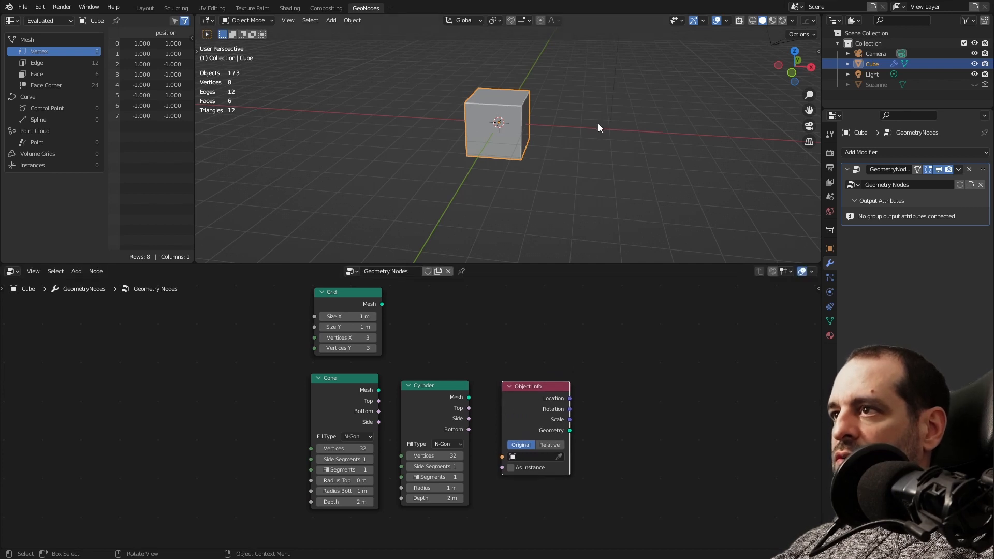
middle_click_drag(676, 141, 621, 141)
key("shift+a")
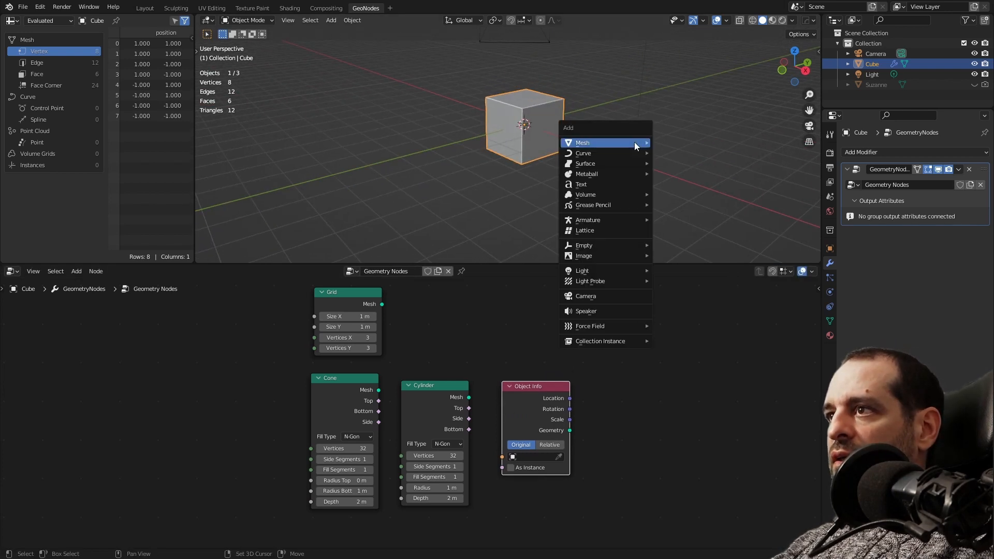
mouse_move(635, 142)
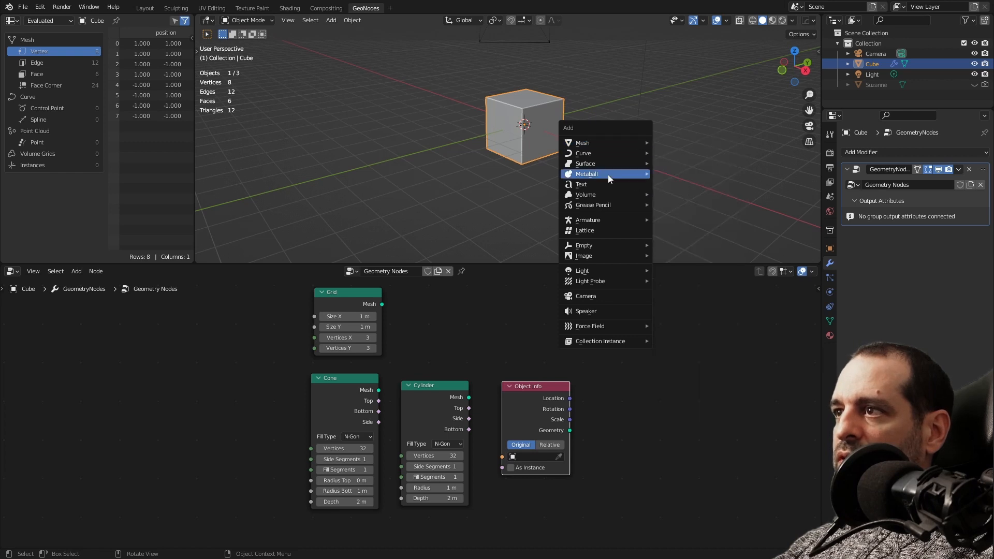
mouse_move(598, 142)
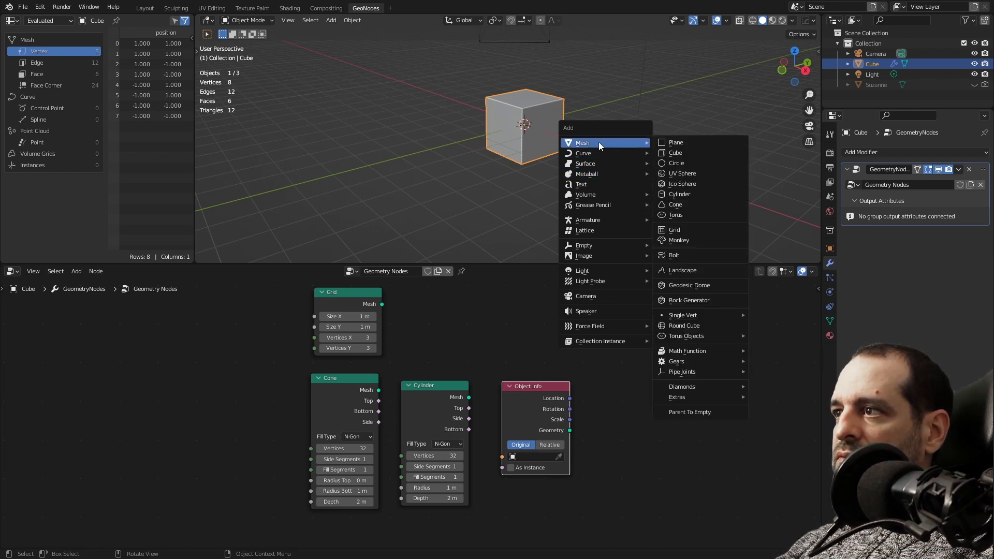
left_click(672, 174)
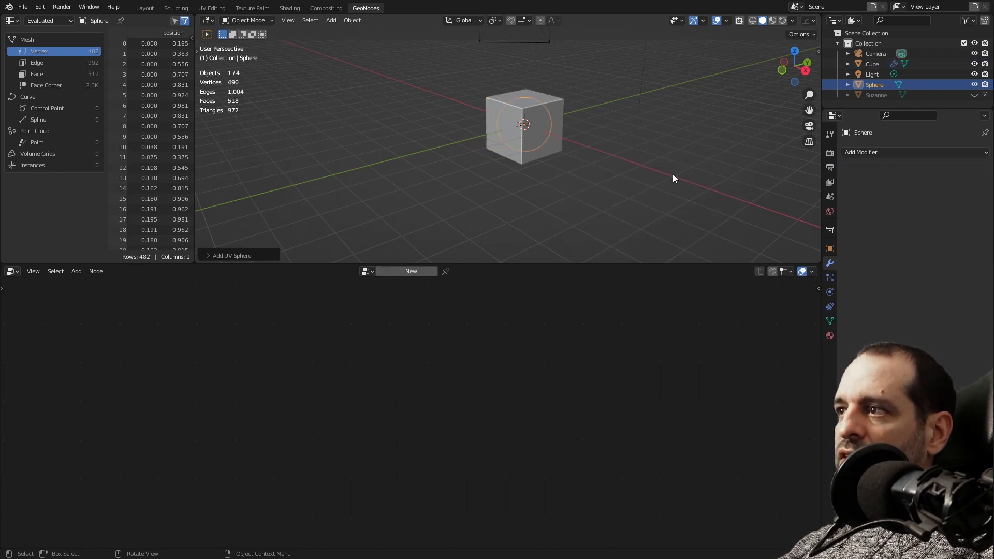
Add an Ico Sphere mesh at the same spot as the UV sphere.
key("shift+a")
mouse_move(642, 148)
left_click(703, 190)
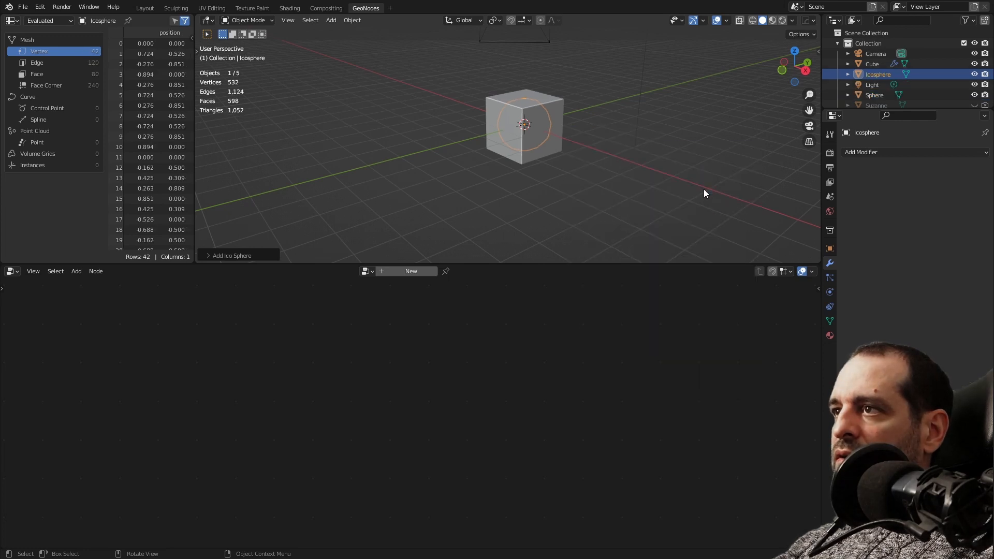
Move the Icosphere and Sphere into a new collection named "prueba" and hide that collection in the viewport.
left_click(875, 95, "ctrl")
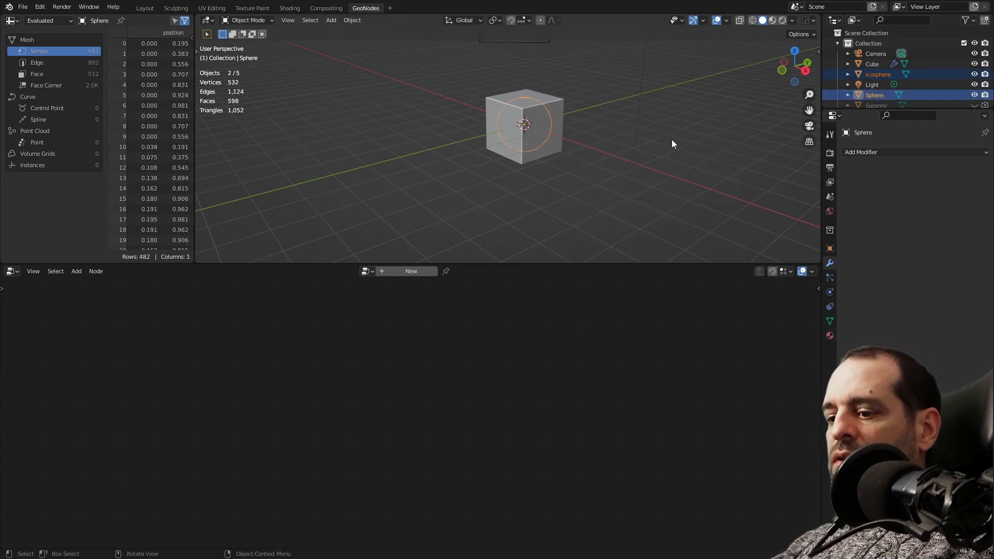
key("m")
left_click(667, 138)
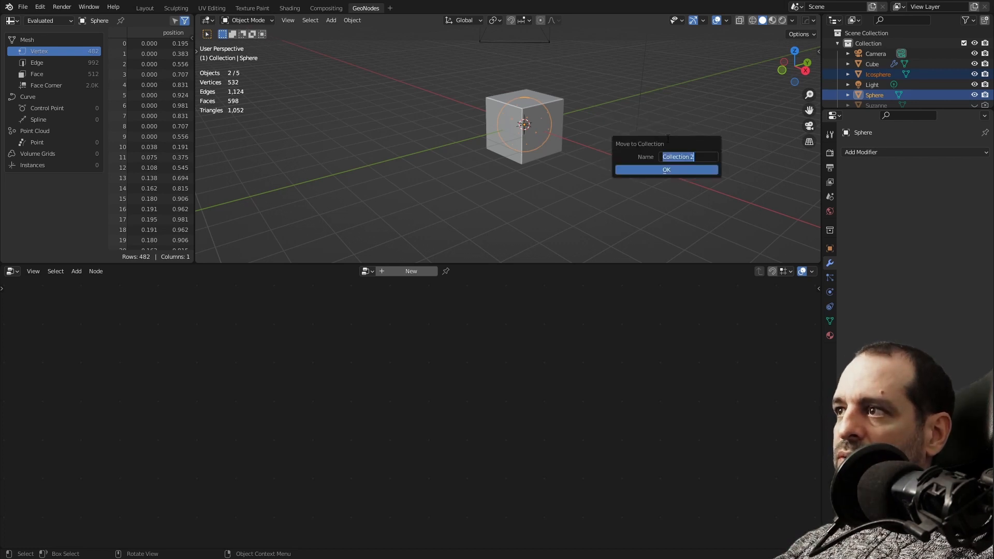
type("prueba")
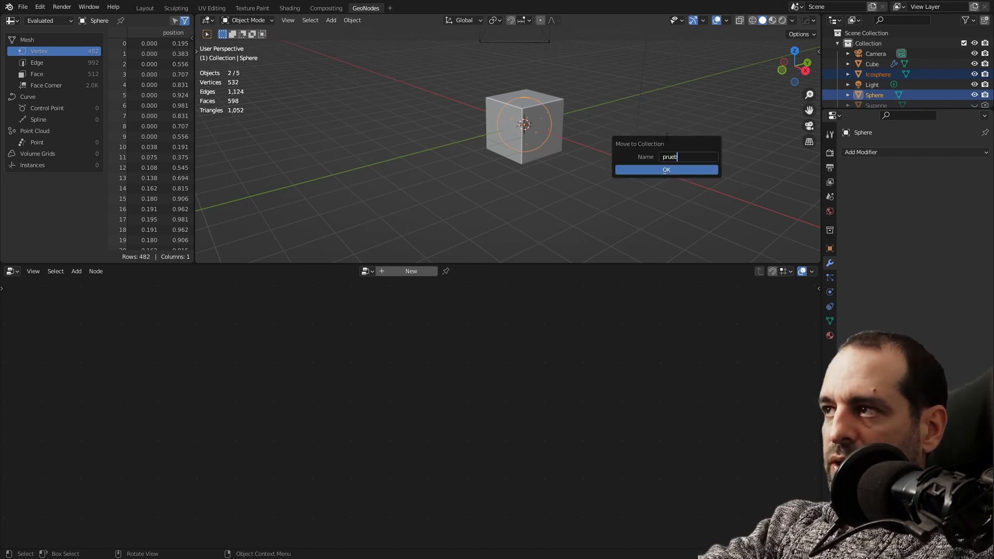
key("Return")
scroll(923, 89, "down", 2)
left_click(974, 78)
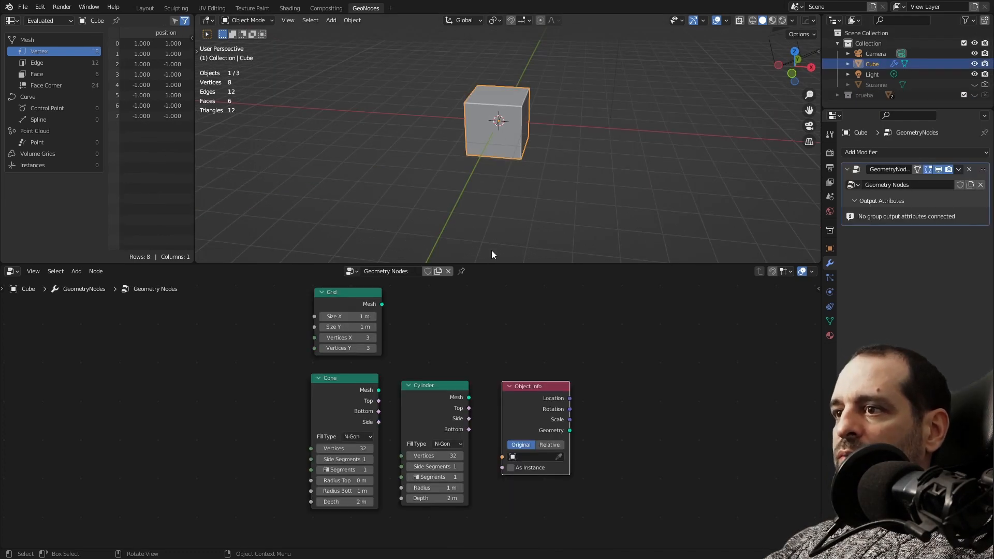
Search for "coll" in the cube's node tree and add a Collection Info node beside the Object Info node.
key("Home")
key("shift+a")
left_click(544, 246)
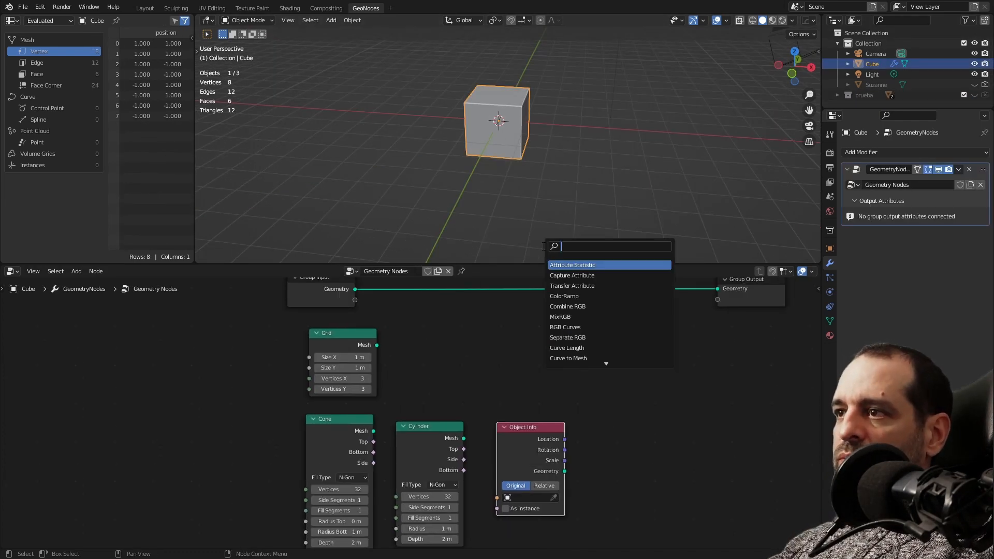
type("coll")
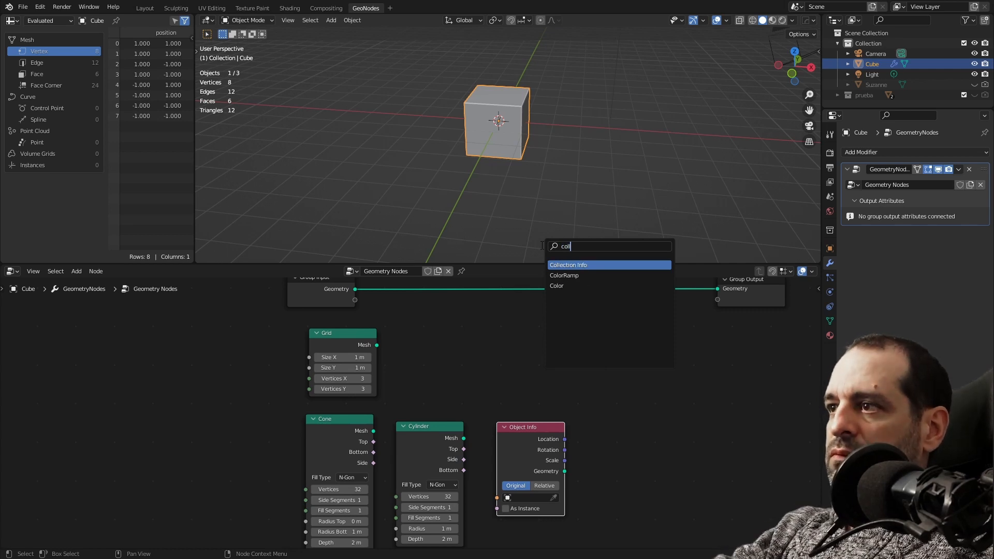
left_click(571, 265)
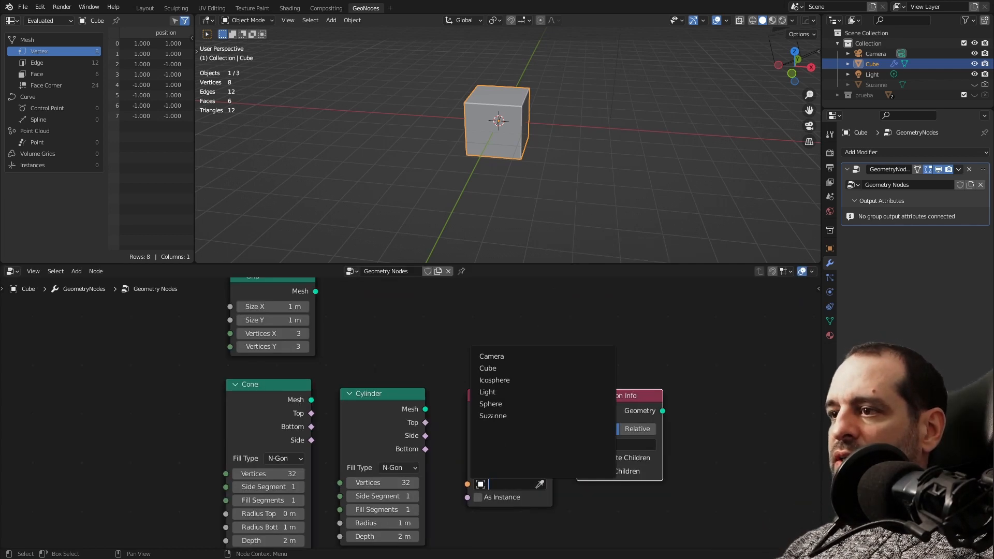
Set the Object Info node's object to Suzanne and the Collection Info node's collection to prueba.
left_click(507, 416)
key("Home")
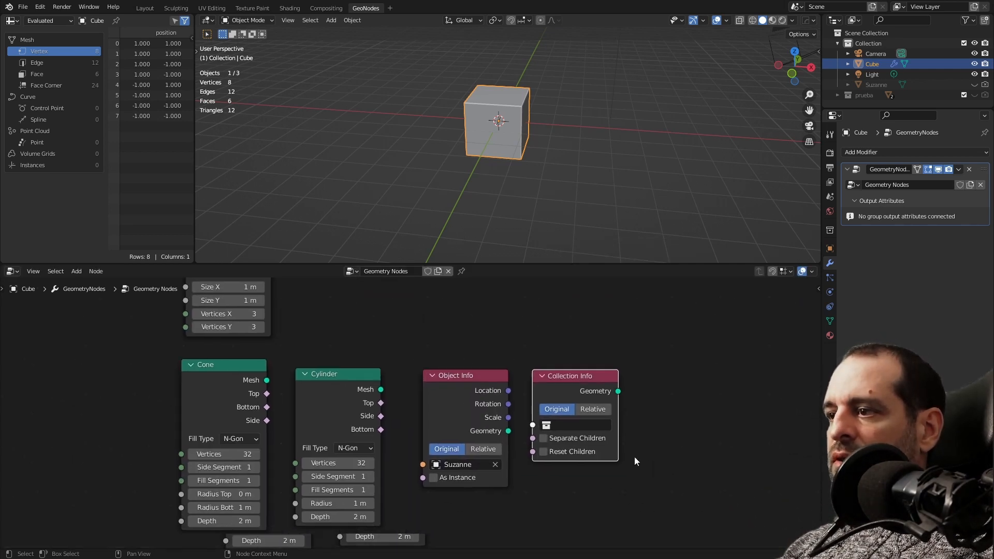
left_click(560, 421)
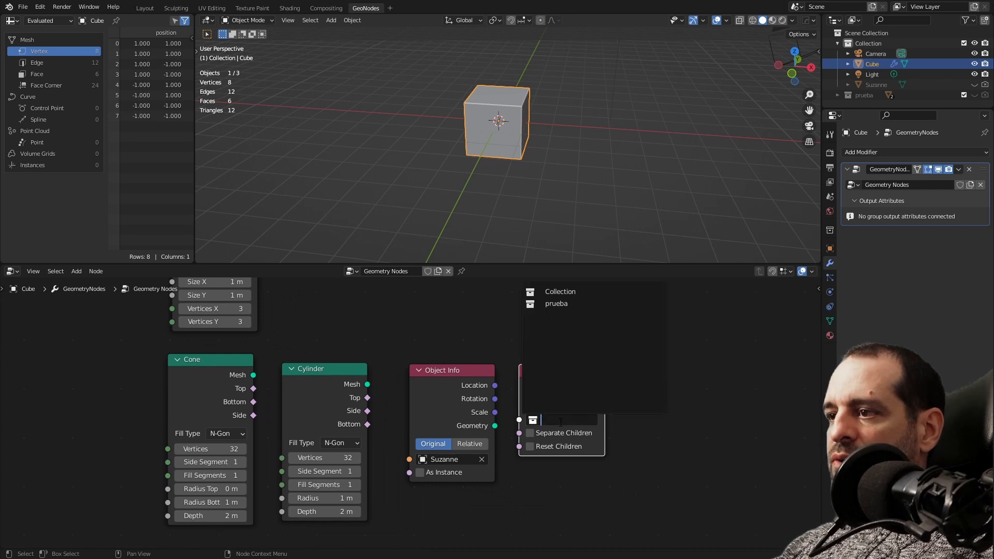
left_click(559, 303)
key("Home")
Connect the Collection Info node's Geometry output to the Group Output and inspect the resulting geometry up close.
left_click_drag(542, 447, 647, 325)
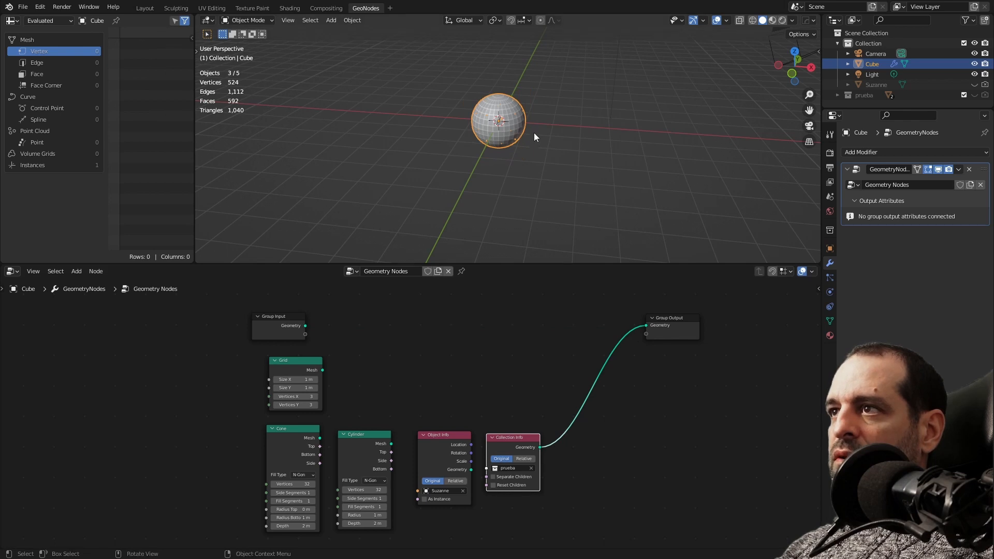
scroll(533, 132, "up", 6)
middle_click_drag(602, 111, 570, 155)
scroll(558, 95, "up", 3)
scroll(596, 162, "down", 3)
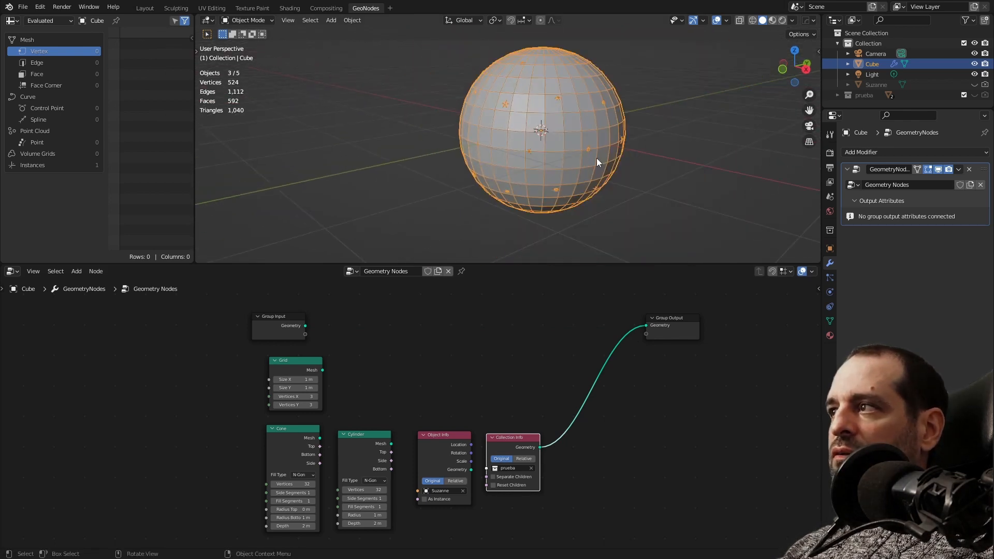
Expand the prueba collection and move the Icosphere sideways so it only partly overlaps the UV sphere.
left_click(837, 95)
scroll(844, 94, "down", 1)
left_click(872, 91)
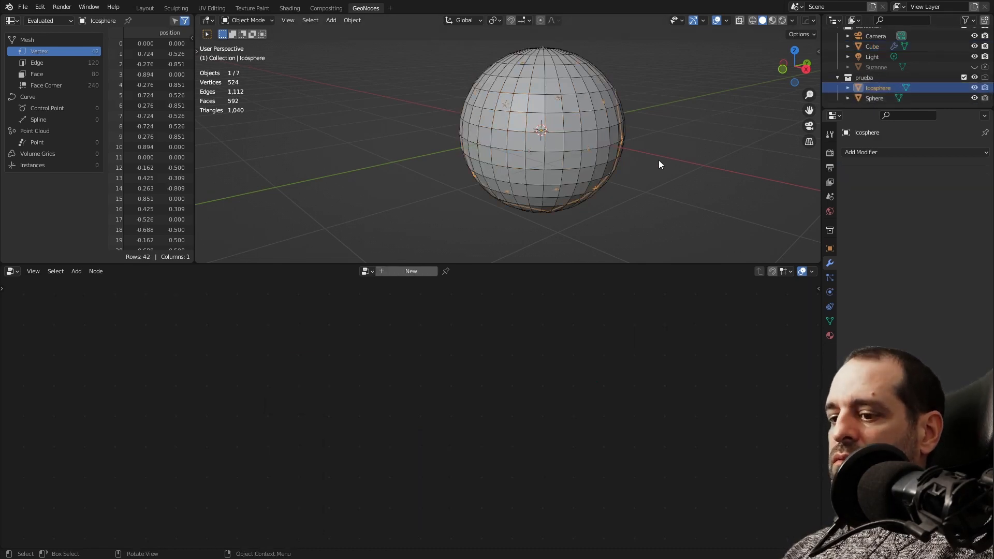
key("g")
left_click(732, 174)
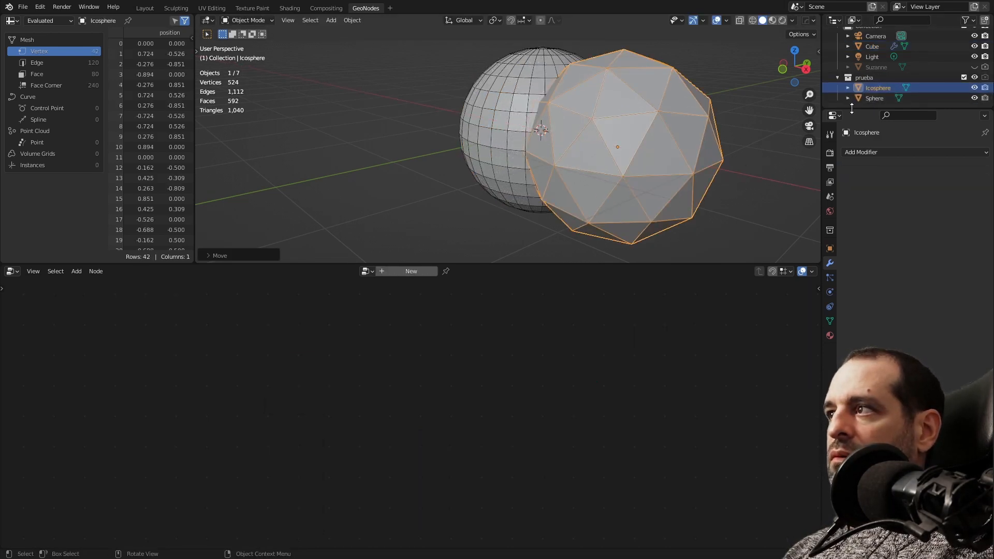
Hide and collapse the prueba collection and select the cube object again to show its node tree.
left_click(974, 77)
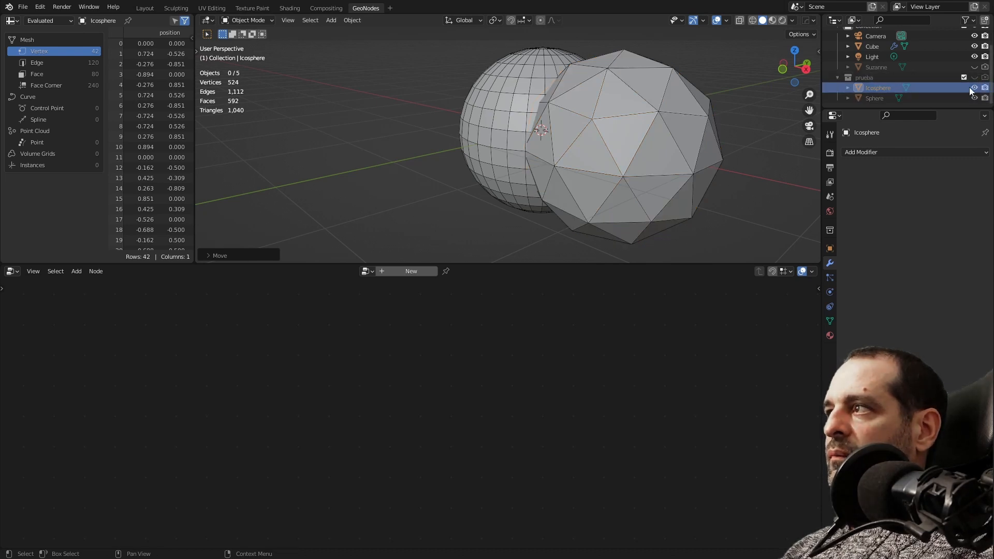
left_click(837, 76)
scroll(644, 145, "down", 5)
left_click(569, 145)
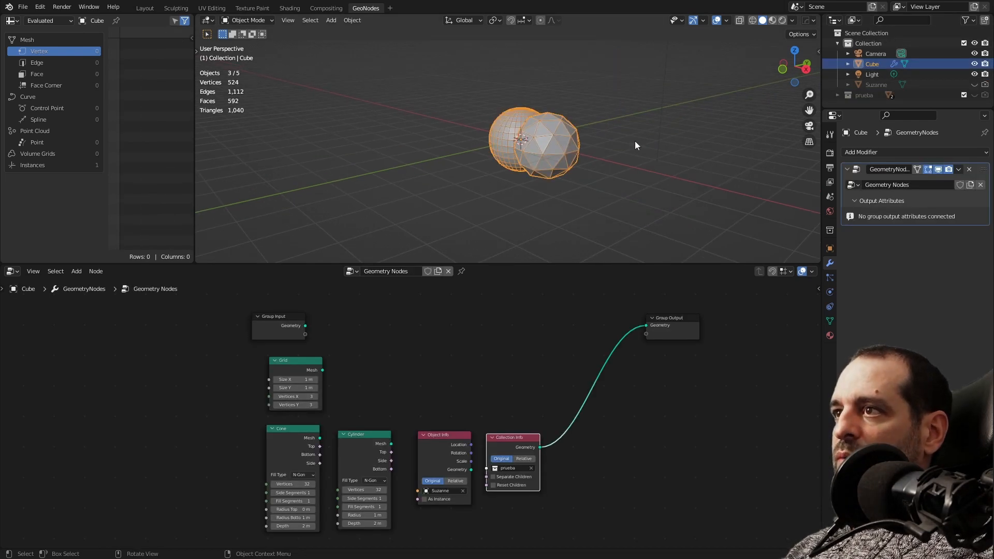
scroll(613, 323, "up", 1)
middle_click_drag(538, 179, 589, 174)
Cut the link between Collection Info and Group Output and reconnect it.
right_click_drag(584, 360, 644, 382, "ctrl")
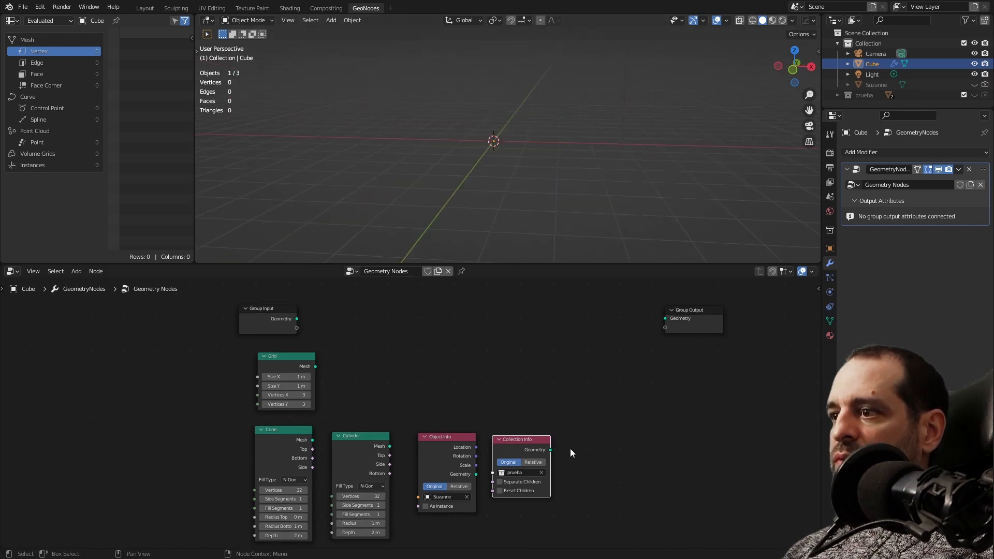
left_click_drag(549, 451, 667, 319)
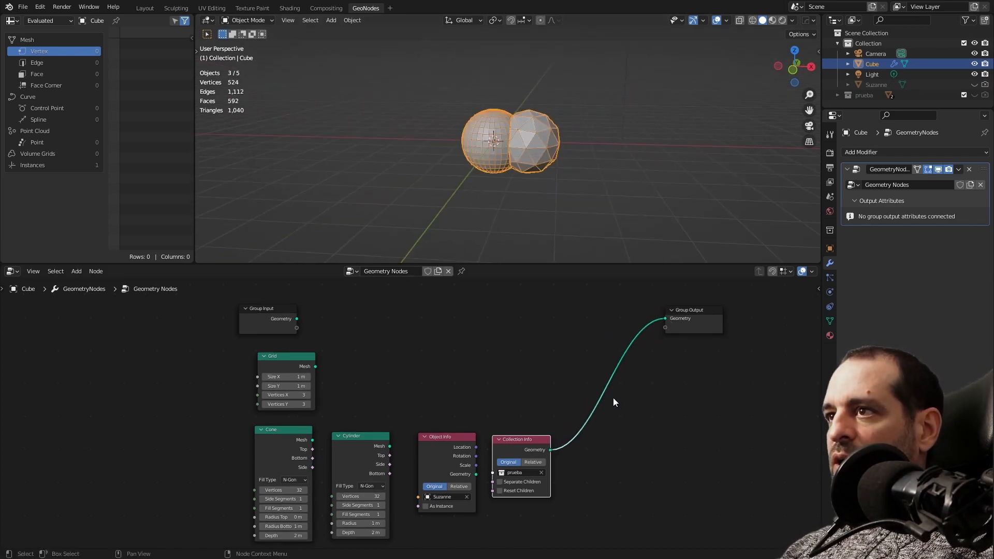
middle_click_drag(612, 398, 604, 353)
Add a Curve Line node between Group Input and Group Output and raise it above the other nodes.
key("shift+a")
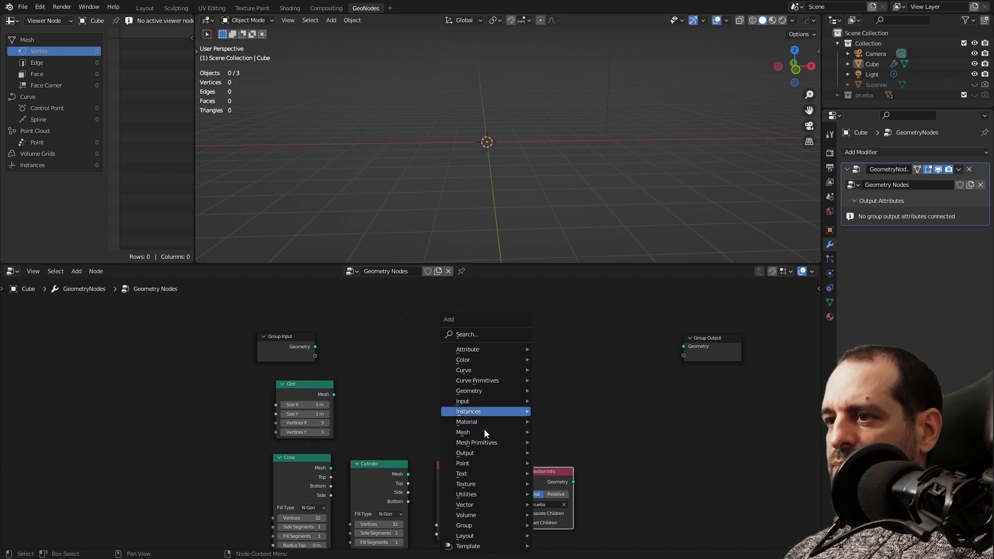
mouse_move(488, 382)
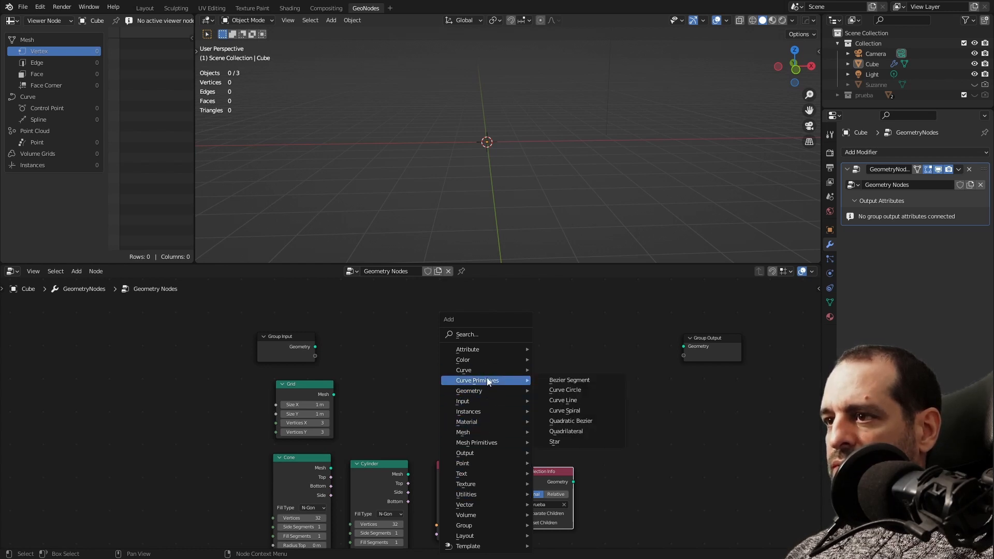
left_click(569, 400)
left_click(383, 339)
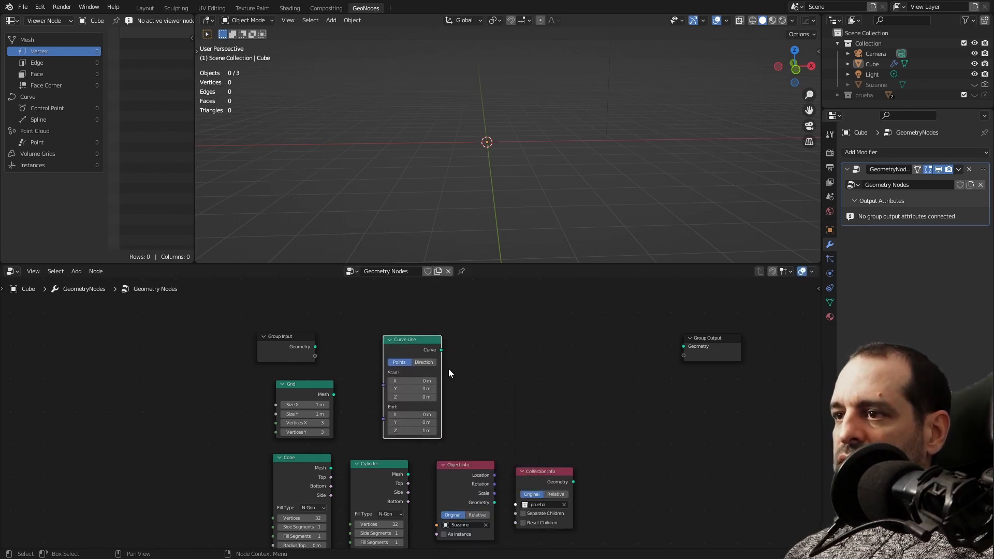
left_click_drag(415, 339, 422, 300)
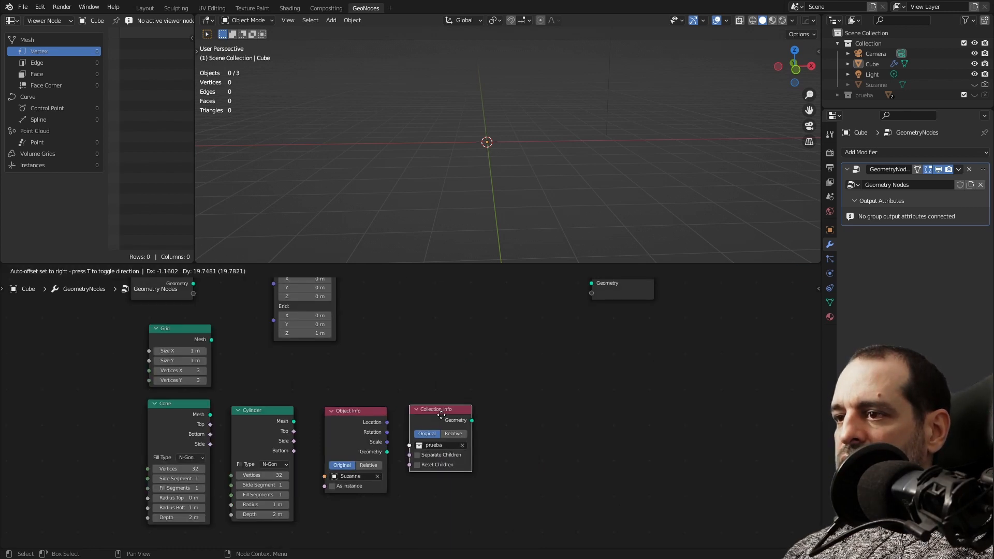
left_click_drag(441, 414, 439, 413)
scroll(403, 407, "down", 2)
middle_click_drag(389, 374, 493, 417)
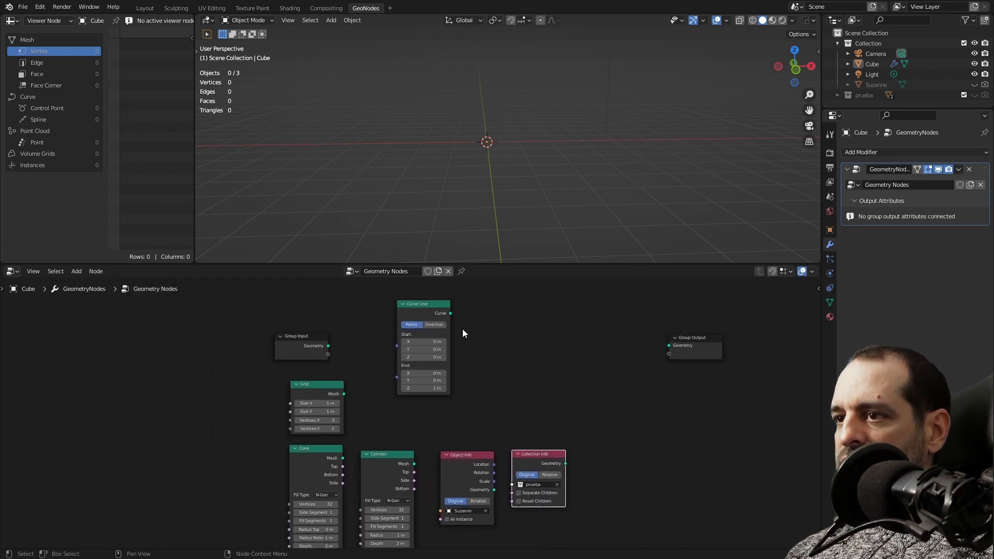
Connect the Curve Line node's Curve output to the Group Output's Geometry input.
middle_click_drag(506, 455, 455, 412)
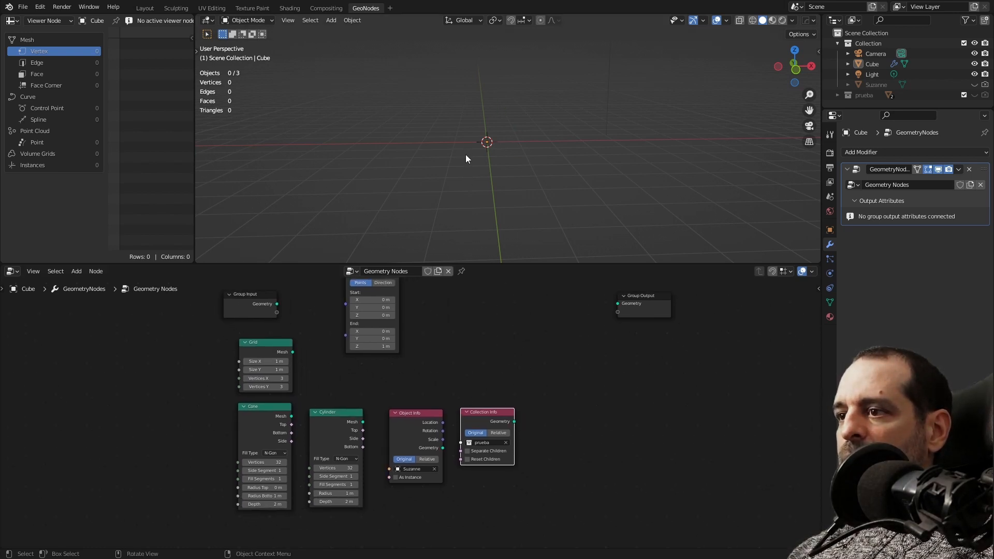
middle_click_drag(470, 350, 476, 379)
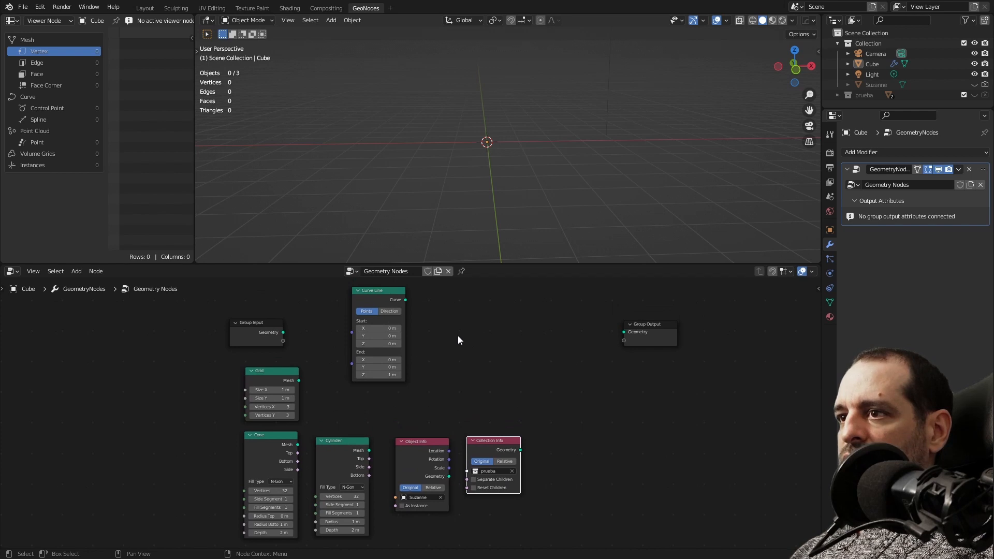
scroll(463, 343, "down", 1)
scroll(445, 346, "up", 2)
left_click_drag(404, 341, 650, 382)
middle_click_drag(529, 246, 526, 150)
Toggle the viewport overlays off and on and examine the curve line from different angles.
left_click(716, 20)
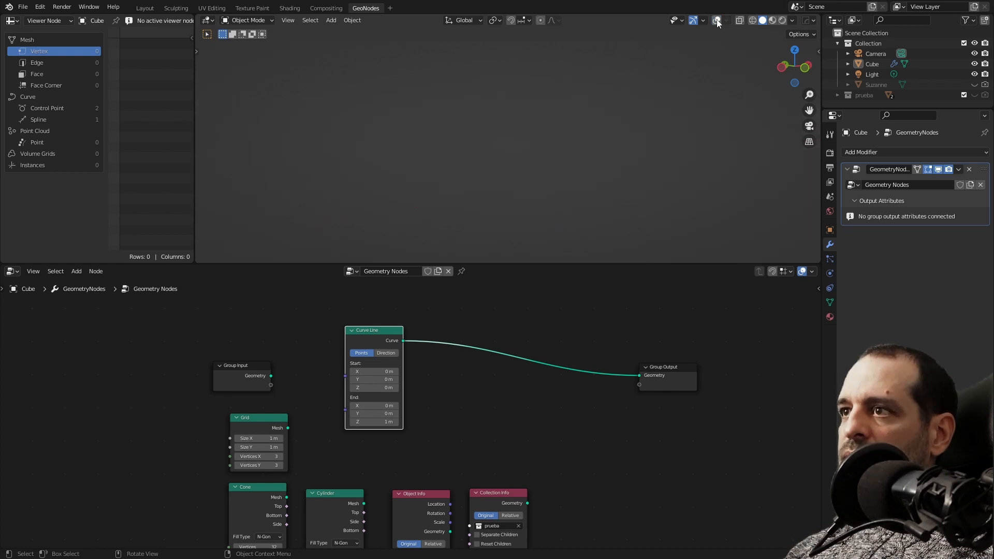
left_click(717, 21)
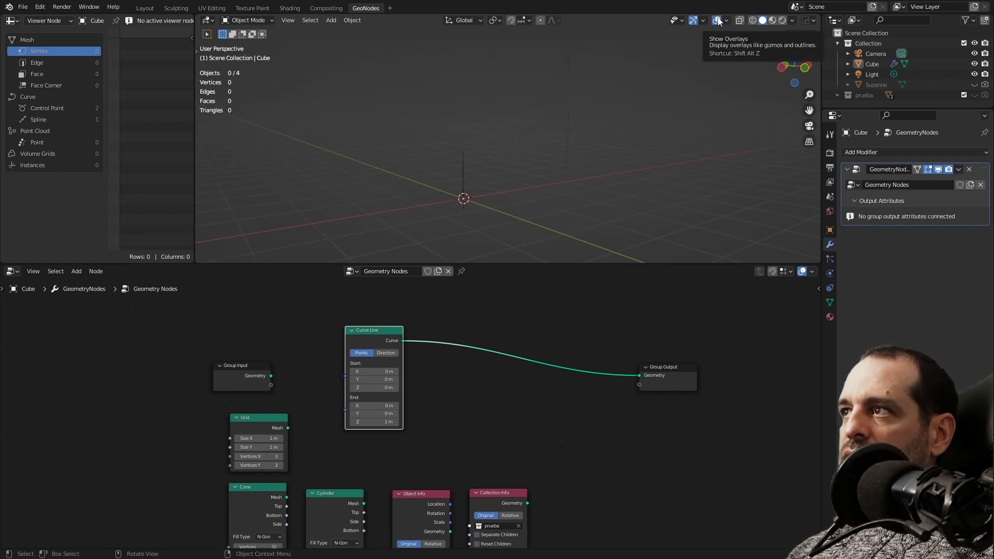
left_click(718, 22)
left_click(718, 22)
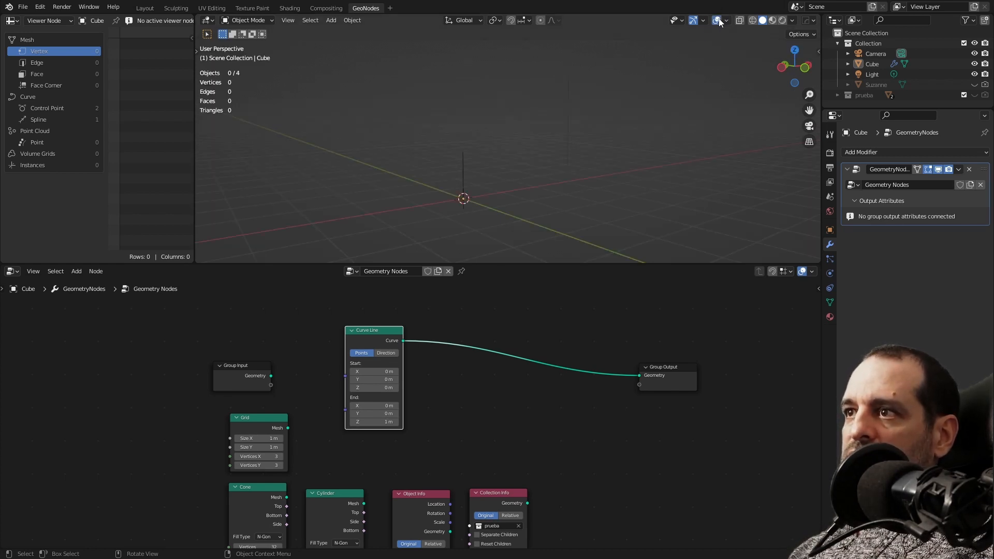
mouse_move(589, 176)
middle_mouse_down()
mouse_move(557, 197)
mouse_move(543, 179)
mouse_move(495, 183)
mouse_move(458, 165)
mouse_move(450, 138)
mouse_move(496, 171)
middle_mouse_up()
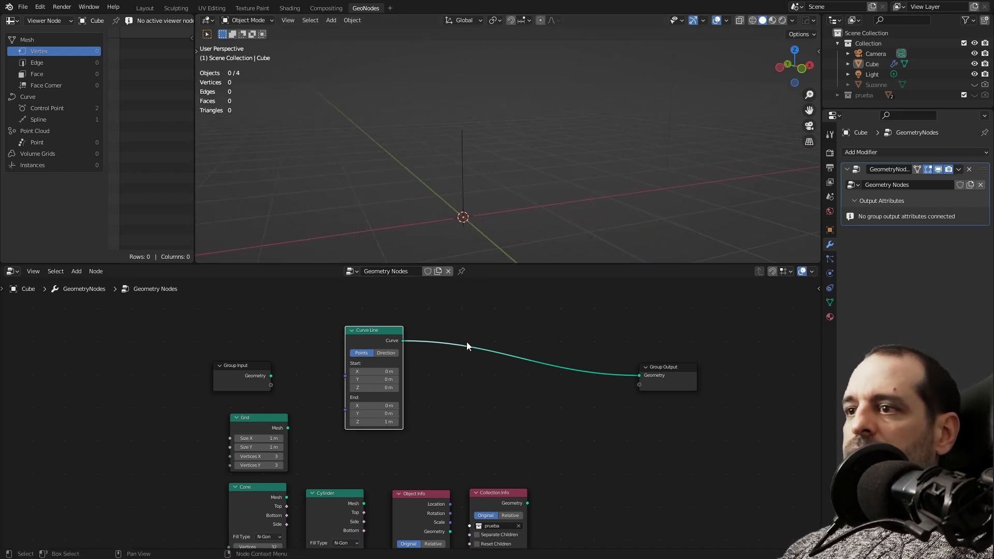
scroll(443, 376, "up", 2)
scroll(442, 375, "up", 1)
middle_click_drag(484, 210, 461, 219)
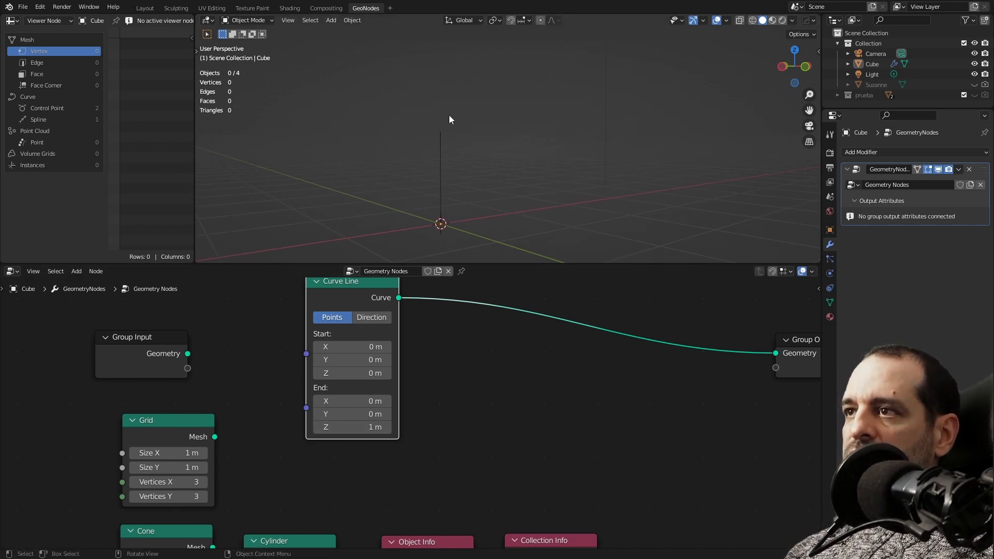
Show the curve's Control Point data in the spreadsheet and widen that editor enough to read the position, radius and tilt columns.
scroll(310, 414, "down", 1)
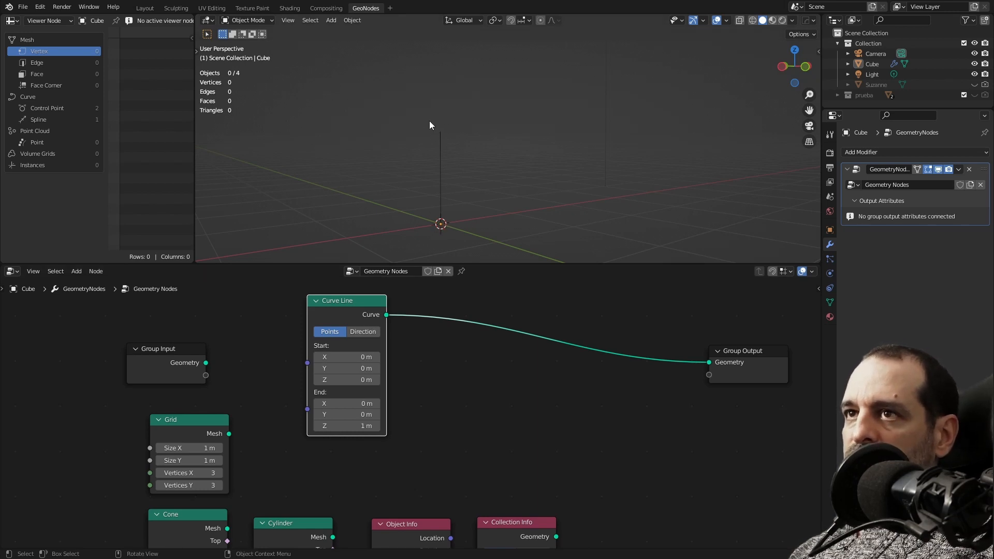
left_click(64, 108)
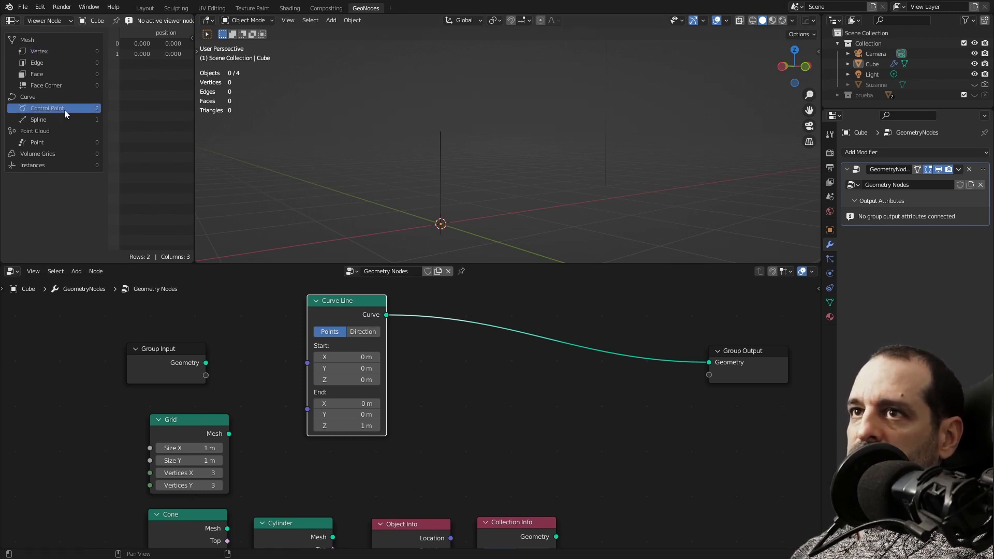
left_click_drag(195, 111, 317, 111)
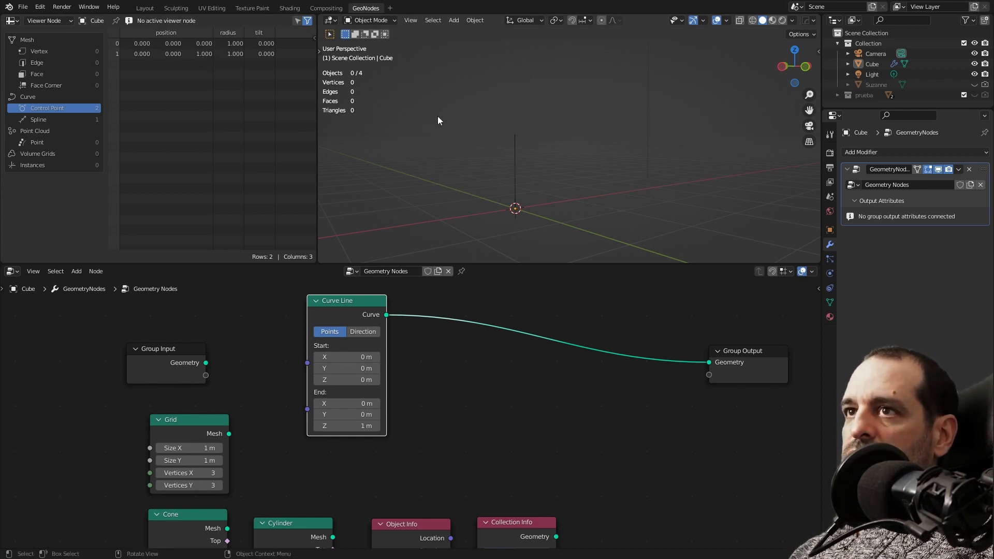
middle_click_drag(519, 150, 507, 150)
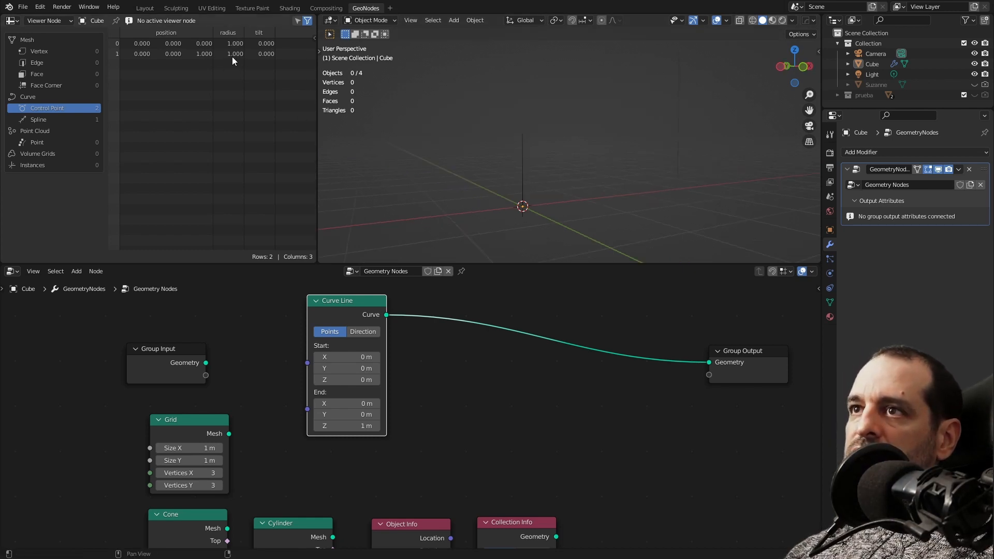
left_click_drag(318, 70, 327, 71)
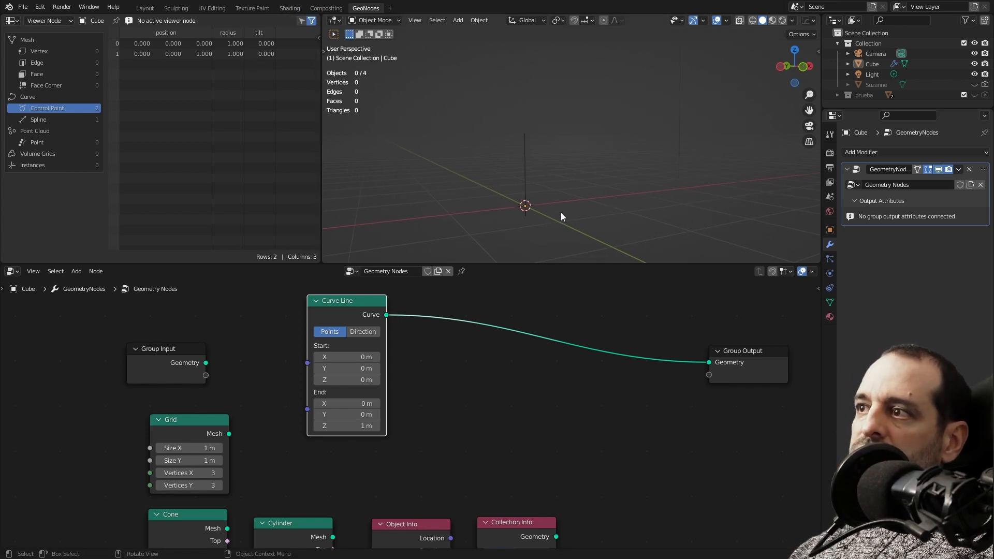
scroll(442, 382, "down", 5)
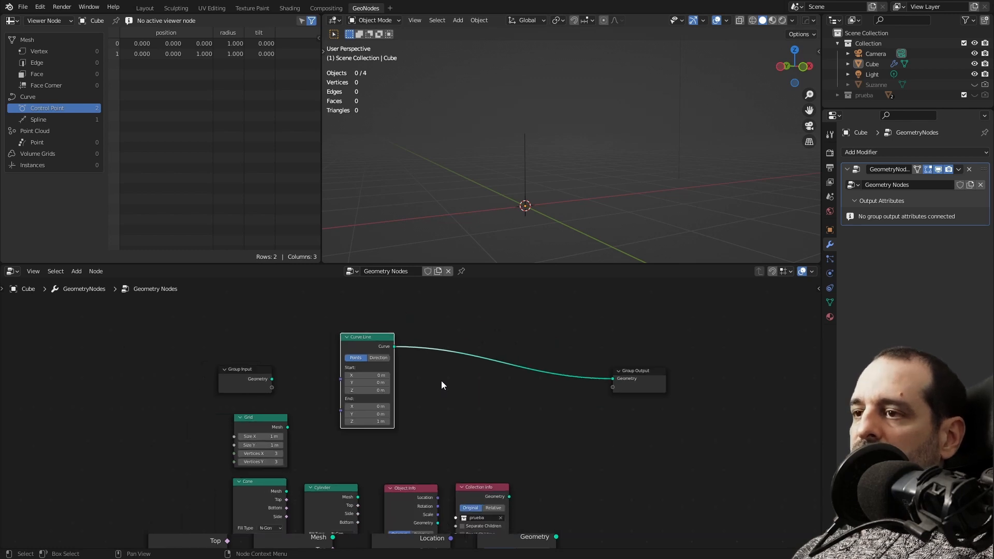
Nudge the Curve Line node upward and connect the Grid node's Mesh output to the Group Output's Geometry input.
middle_click_drag(464, 398, 467, 371)
scroll(467, 371, "up", 2)
left_click_drag(347, 302, 335, 291)
mouse_move(321, 416)
middle_mouse_down()
mouse_move(312, 354)
mouse_move(319, 430)
middle_mouse_up()
scroll(262, 366, "down", 4)
left_click_drag(314, 403, 595, 362)
middle_click_drag(547, 224, 561, 181)
scroll(302, 422, "up", 5)
scroll(524, 245, "up", 3)
middle_click_drag(528, 243, 546, 178)
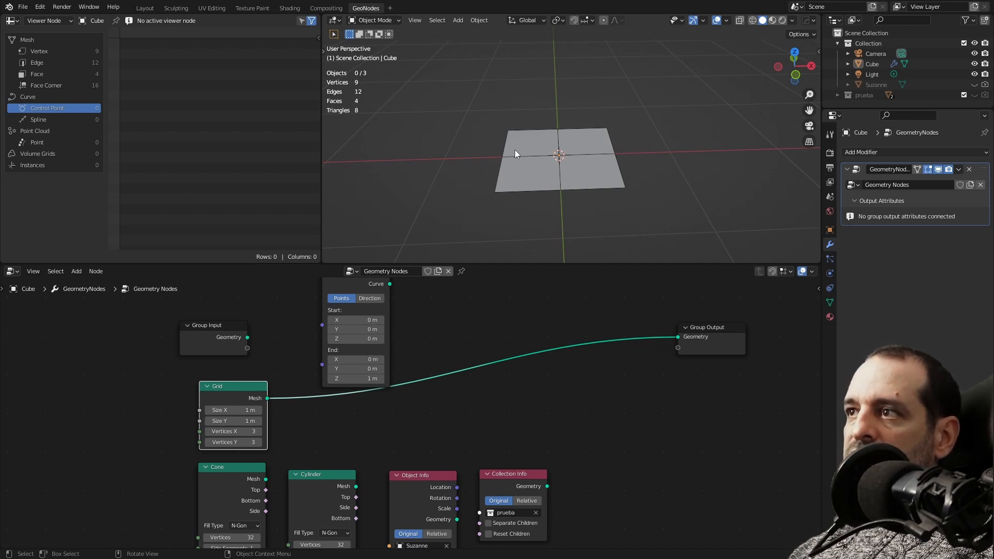
Raise the Curve Line node clear of the Grid's link and show the mesh's Vertex data in the spreadsheet.
middle_click_drag(363, 281, 446, 331)
left_click_drag(457, 333, 418, 313)
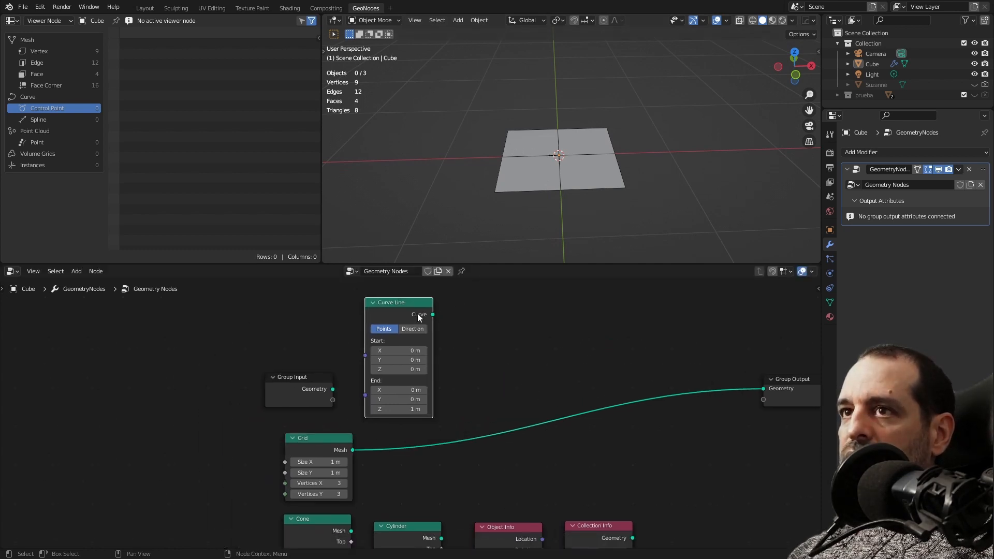
left_click(61, 51)
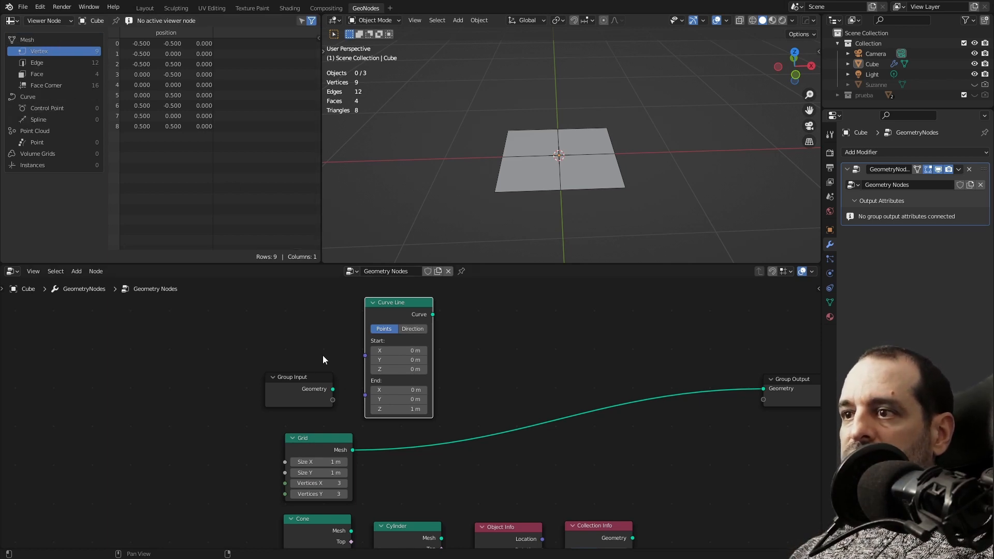
Move the Group Input node aside and stack the Curve Line node directly above the Grid node.
middle_click_drag(322, 356, 311, 323)
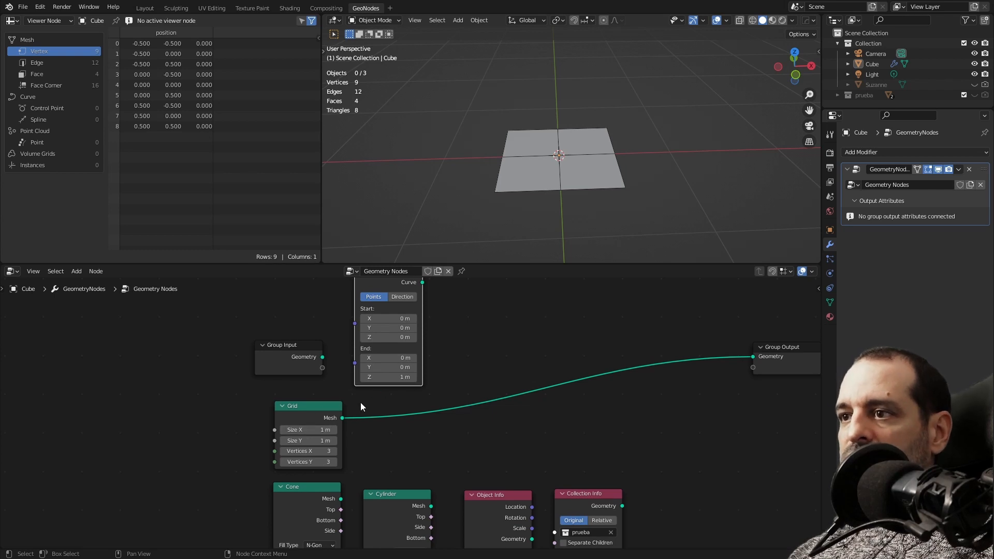
middle_click_drag(301, 327, 293, 365)
left_click_drag(266, 399, 171, 391)
left_click_drag(366, 314, 286, 313)
Examine the grid's vertex positions in the spreadsheet, its shape in the viewport and the Grid node's size and vertex settings.
scroll(312, 332, "down", 2)
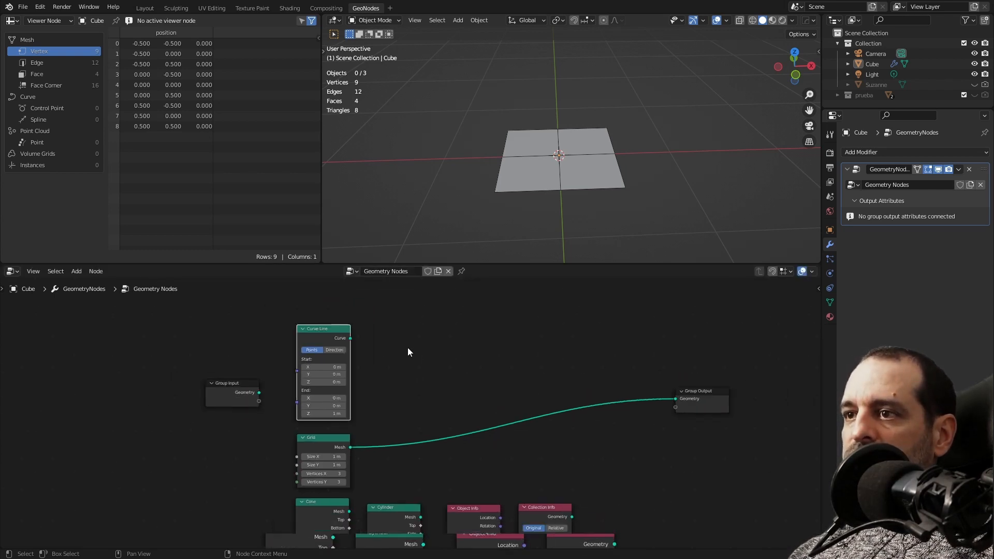
scroll(423, 405, "up", 2)
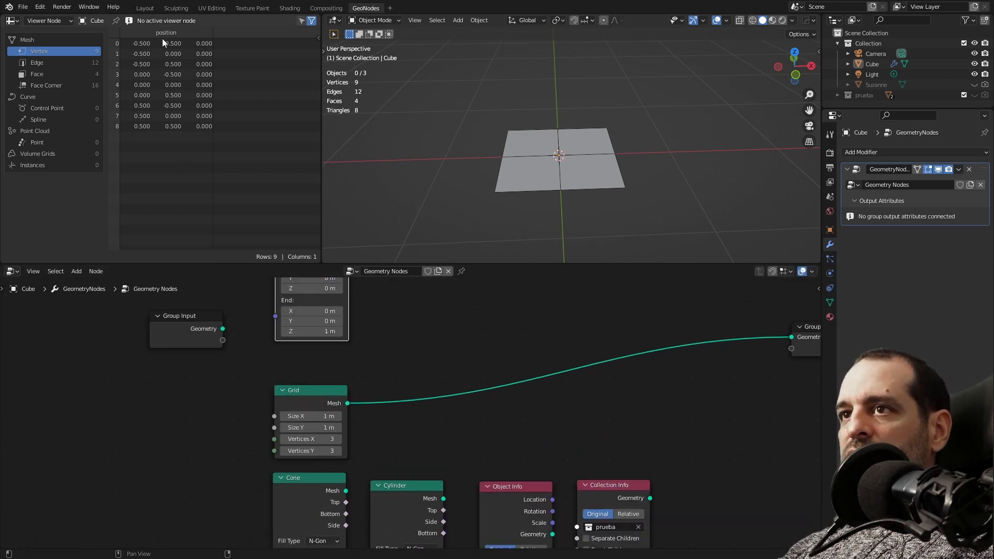
middle_click_drag(434, 359, 409, 294)
scroll(354, 370, "up", 3)
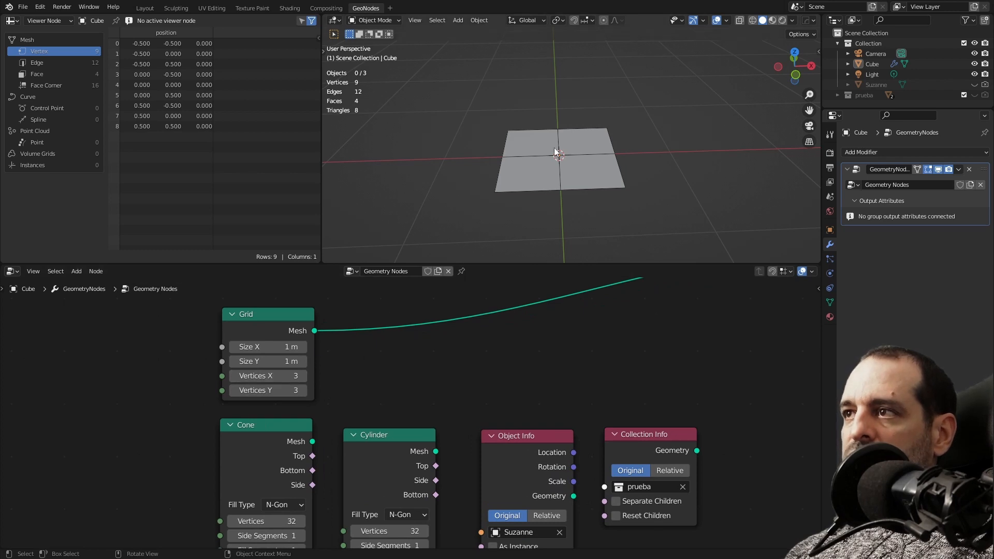
scroll(555, 151, "up", 3)
middle_click_drag(522, 188, 413, 192)
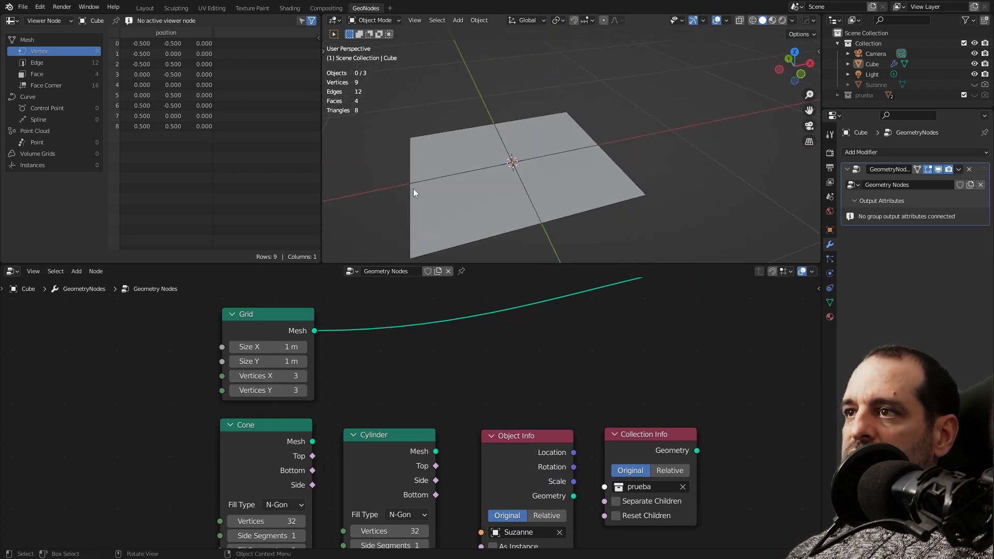
middle_click_drag(454, 346, 471, 318)
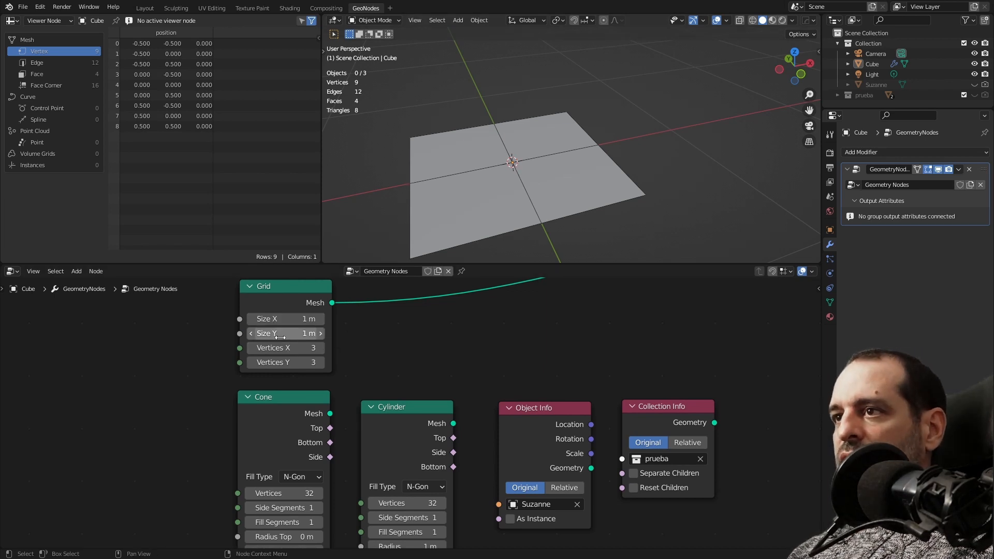
middle_click_drag(496, 346, 485, 318)
Connect the Cone node's Mesh output to the Group Output's Geometry input and lower the Cylinder node.
scroll(256, 396, "down", 3)
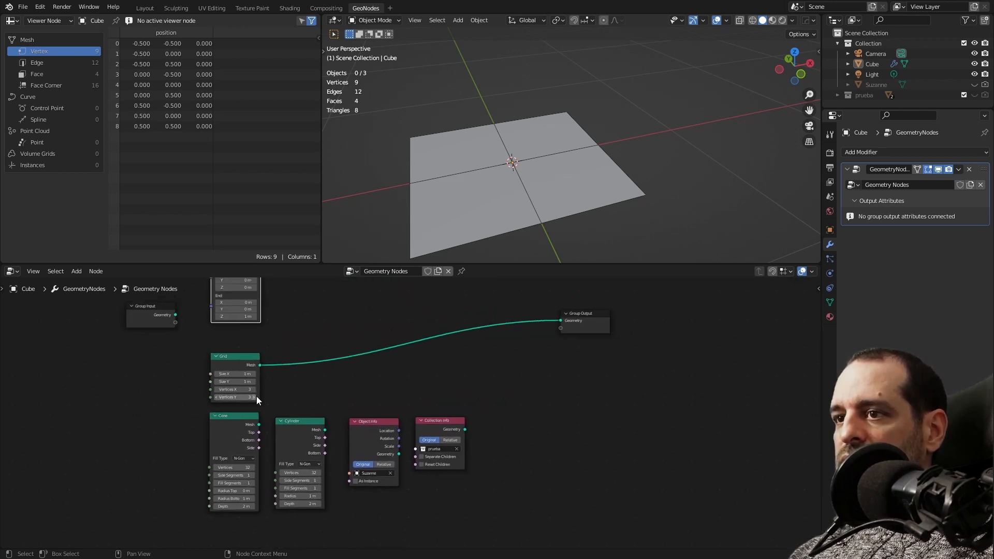
scroll(257, 396, "up", 1)
left_click_drag(219, 428, 601, 298)
middle_click_drag(297, 384, 421, 345)
left_click_drag(397, 404, 403, 466)
Examine the Cone node's Top, Bottom and Side outputs and the whole cone in the viewport.
scroll(394, 412, "up", 2)
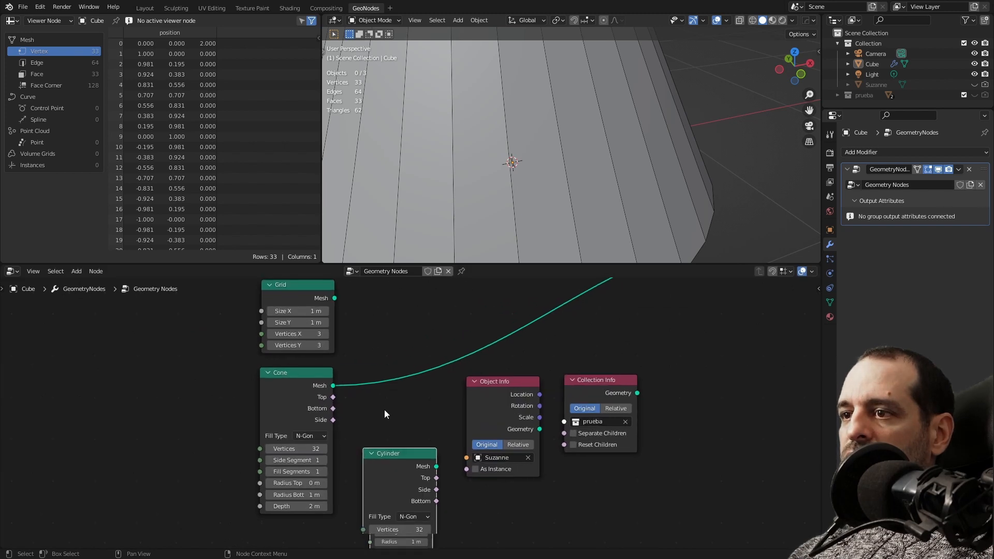
scroll(383, 406, "up", 2)
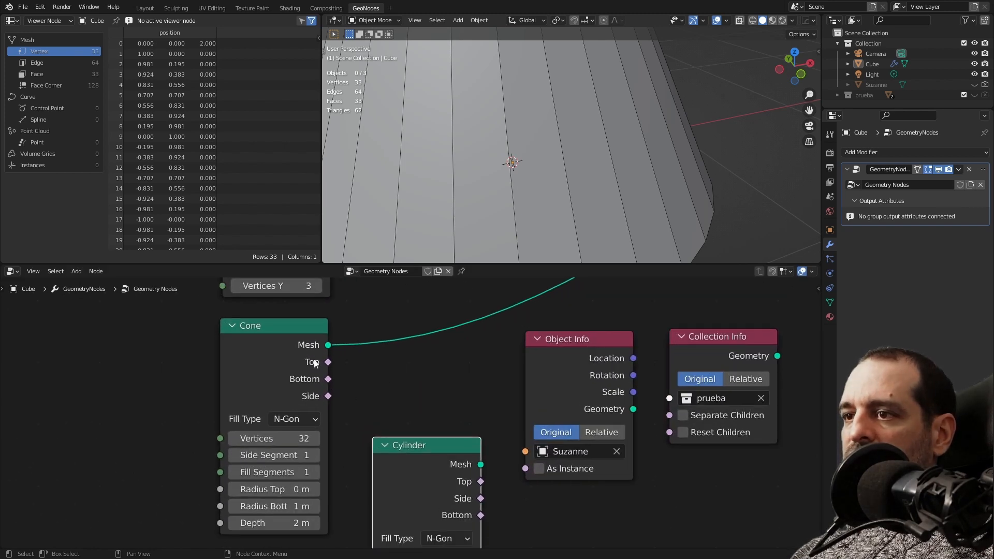
scroll(362, 368, "up", 1)
scroll(362, 368, "down", 2)
middle_click_drag(406, 366, 333, 416)
scroll(312, 415, "down", 1)
scroll(294, 415, "up", 2)
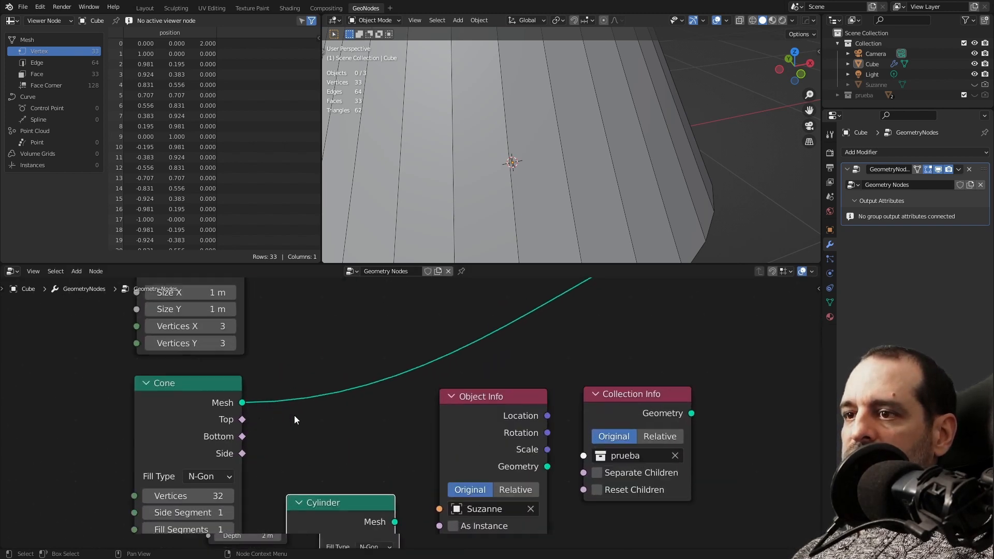
scroll(294, 416, "up", 1)
scroll(447, 162, "down", 6)
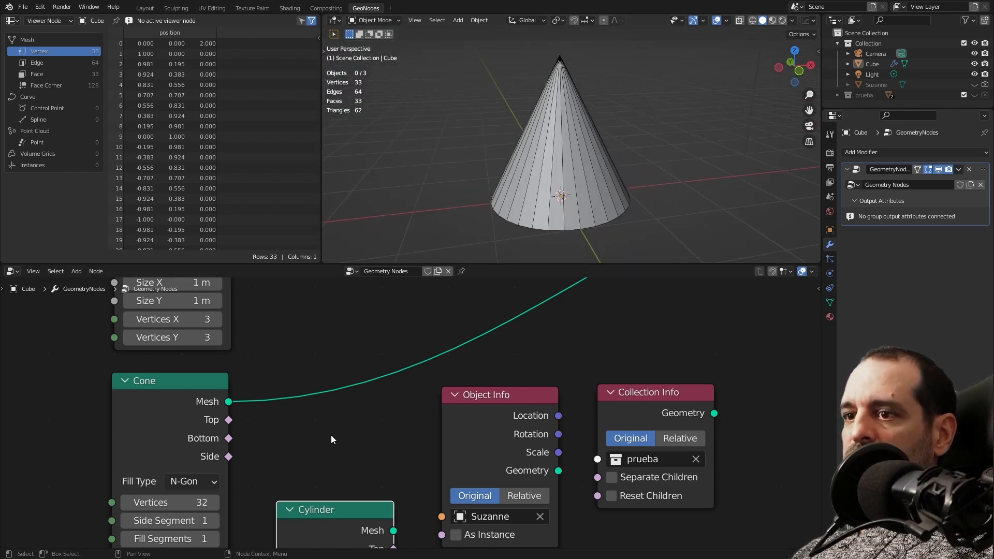
Add a Set Position node on the link between the Cone and the Group Output.
scroll(305, 390, "down", 1)
scroll(373, 407, "down", 2)
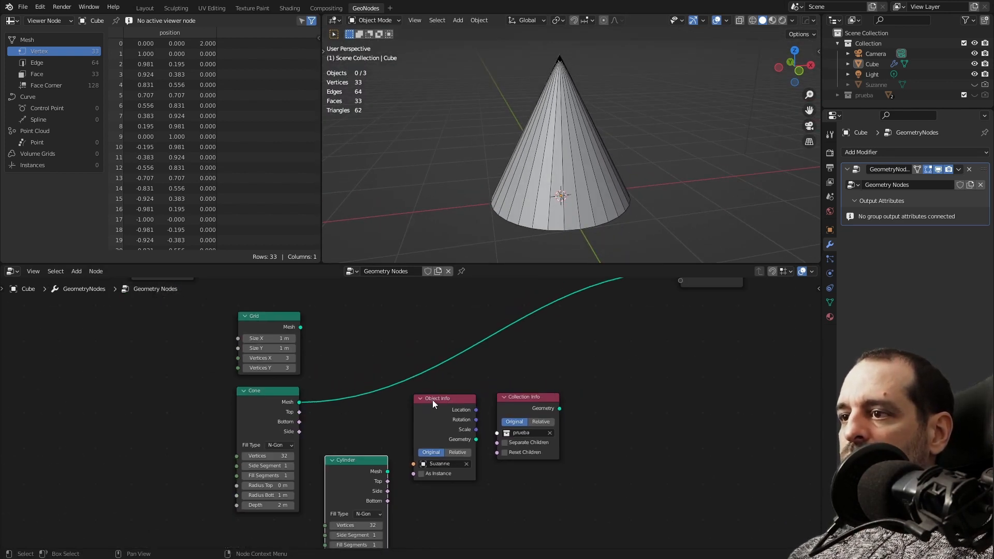
key("shift+a")
left_click(417, 276)
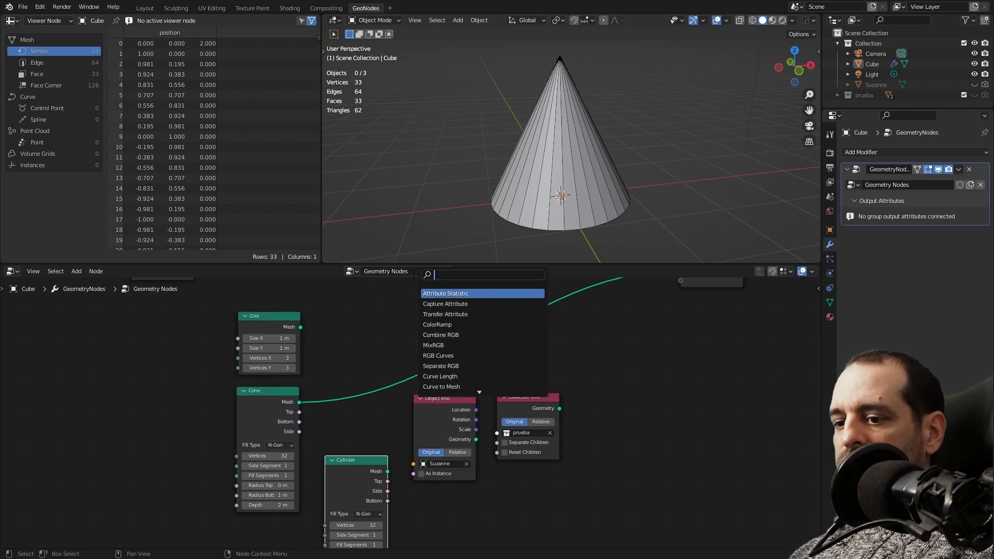
type("set")
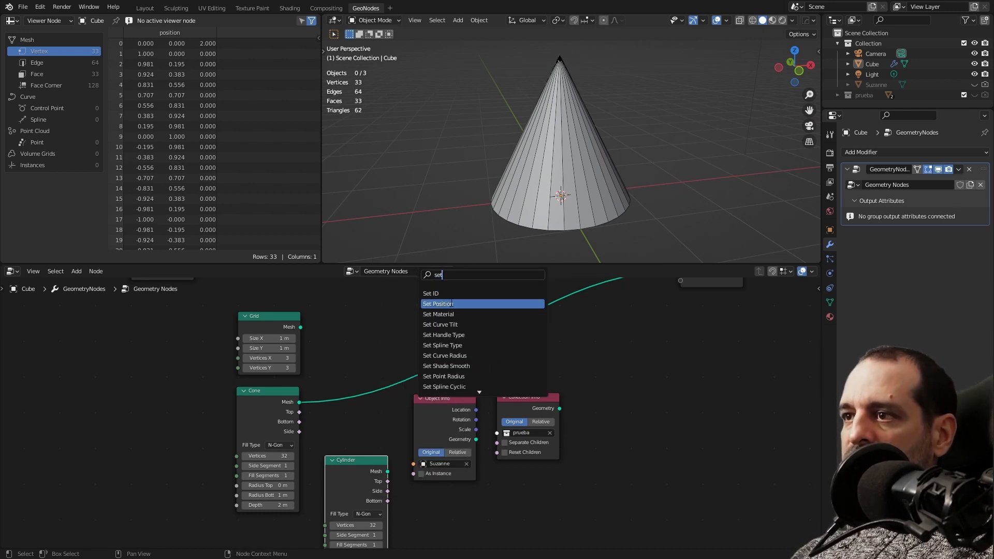
type(" po")
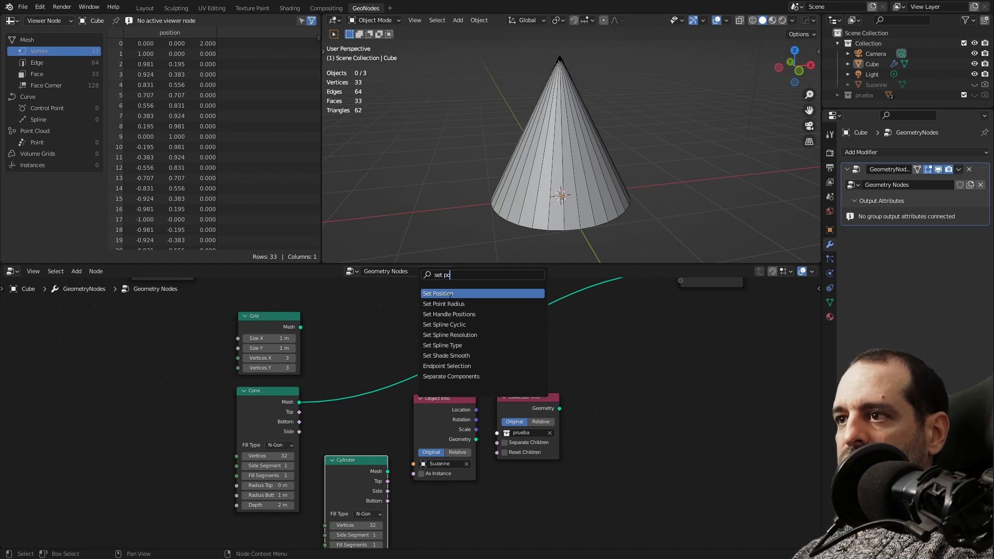
left_click(453, 294)
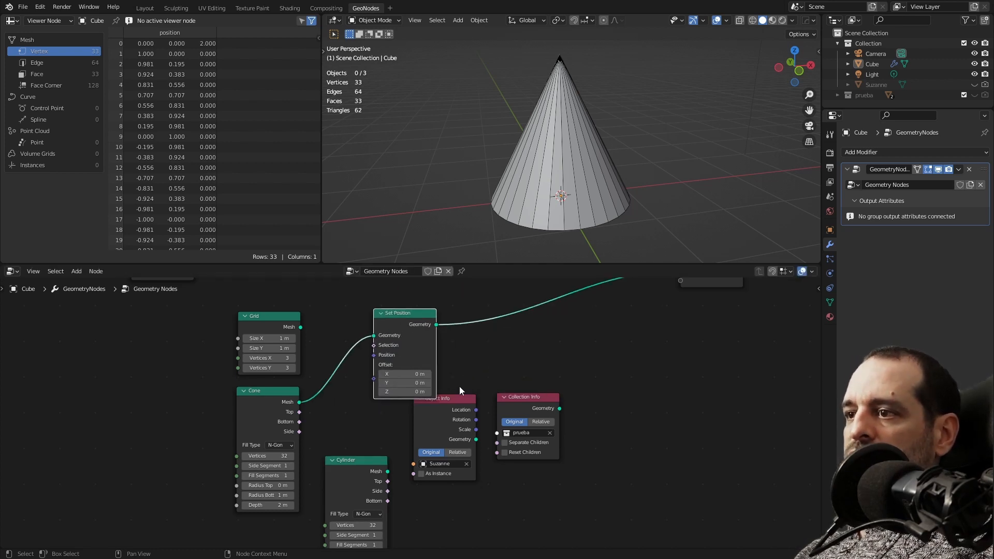
Lower the Object Info, Collection Info and Cylinder nodes and place Set Position in the free space beside the Cone.
left_click_drag(533, 396, 559, 472)
left_click_drag(360, 463, 371, 511)
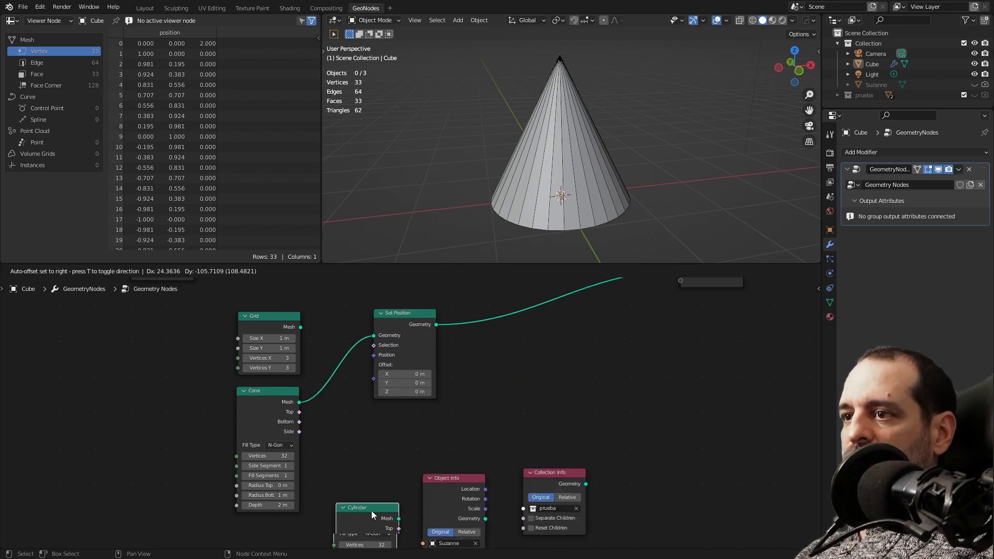
middle_click_drag(365, 445, 403, 458)
left_click_drag(433, 334, 458, 382)
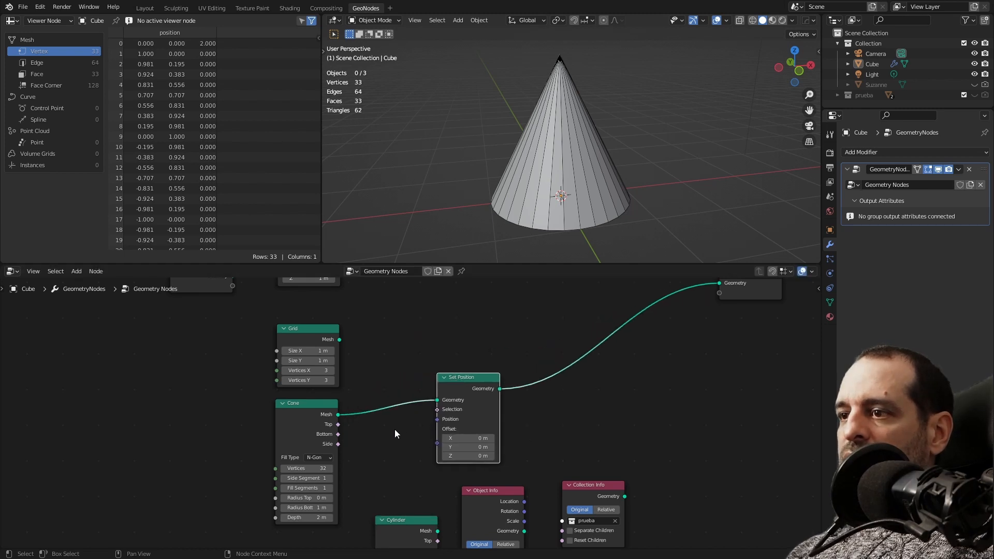
Connect the Cone's Bottom output to Set Position's Selection input and set the Z offset to 0.16 m.
scroll(376, 389, "up", 2)
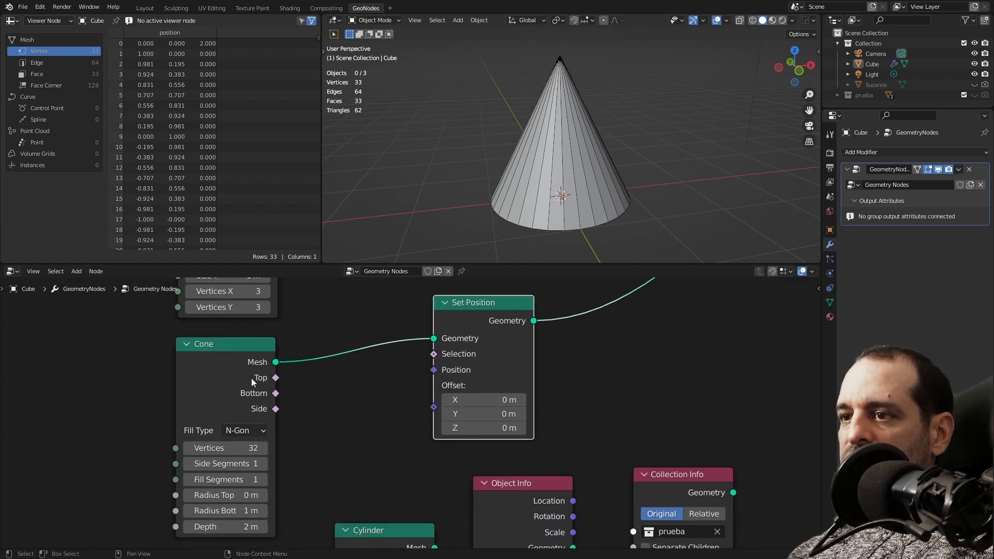
left_click_drag(275, 393, 313, 365)
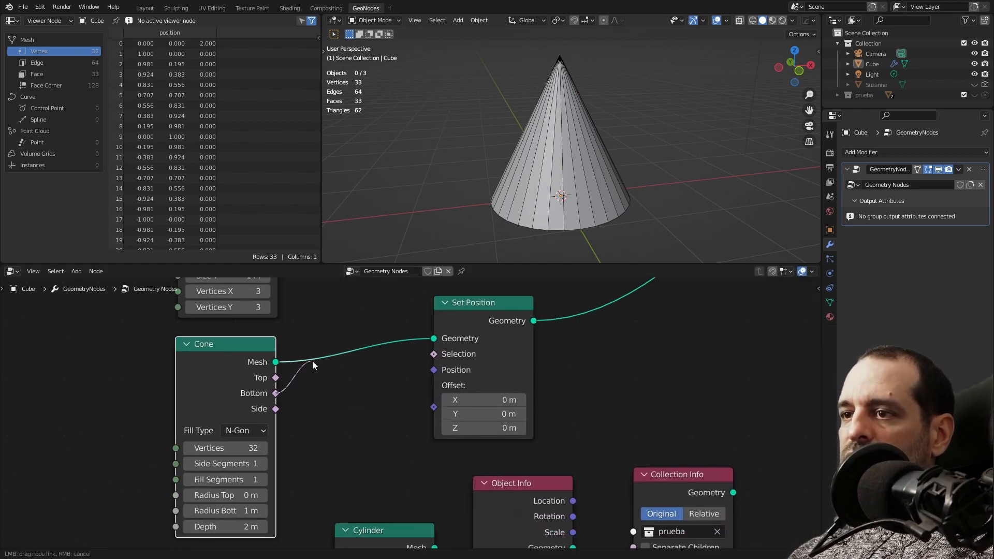
left_click_drag(318, 400, 280, 389)
middle_click_drag(577, 222, 556, 201)
left_click_drag(281, 397, 435, 354)
mouse_move(483, 426)
left_mouse_down()
mouse_move(517, 426)
mouse_move(491, 426)
left_mouse_up()
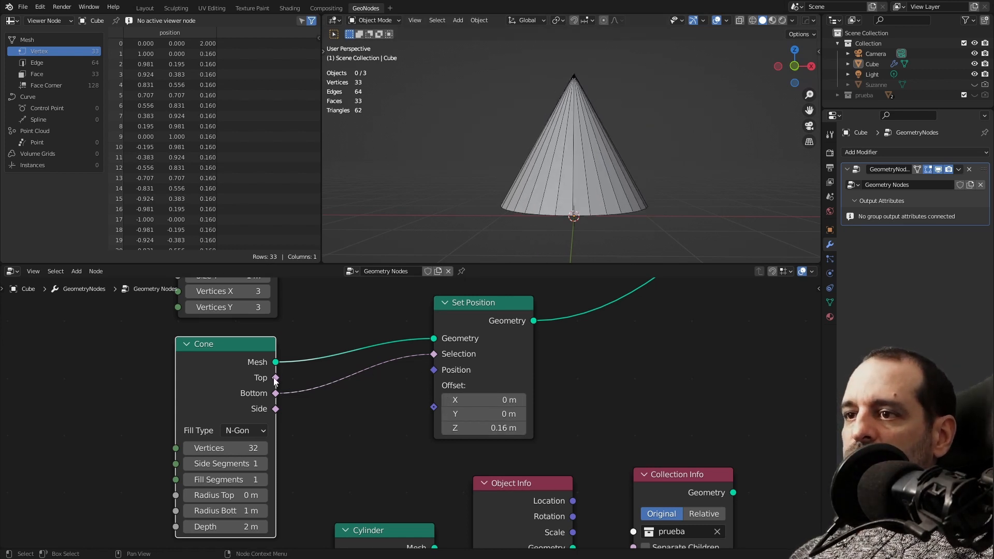
Replace the Set Position Selection input with the Cone's Top output and adjust the Z offset.
left_click_drag(275, 378, 434, 354)
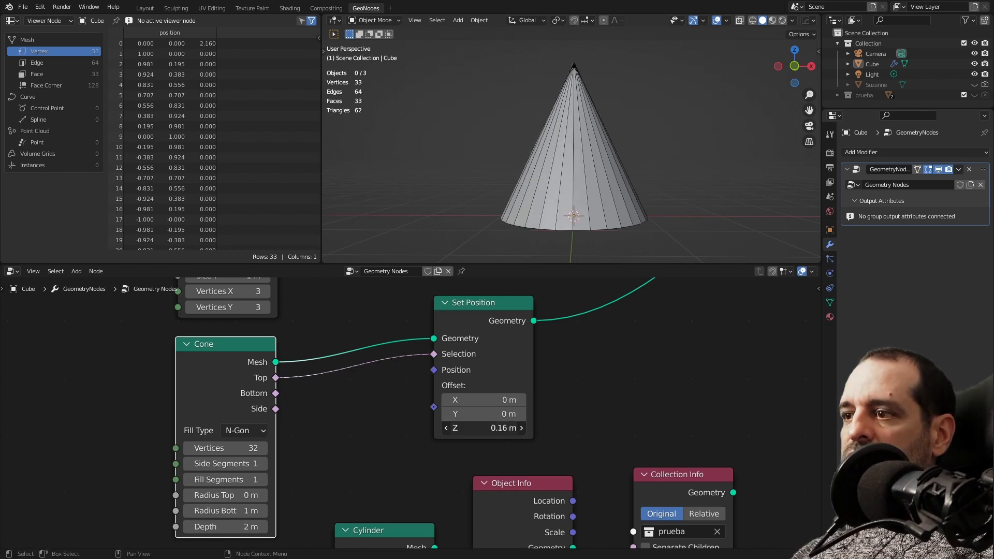
mouse_move(497, 427)
left_mouse_down()
mouse_move(532, 427)
mouse_move(493, 428)
left_mouse_up()
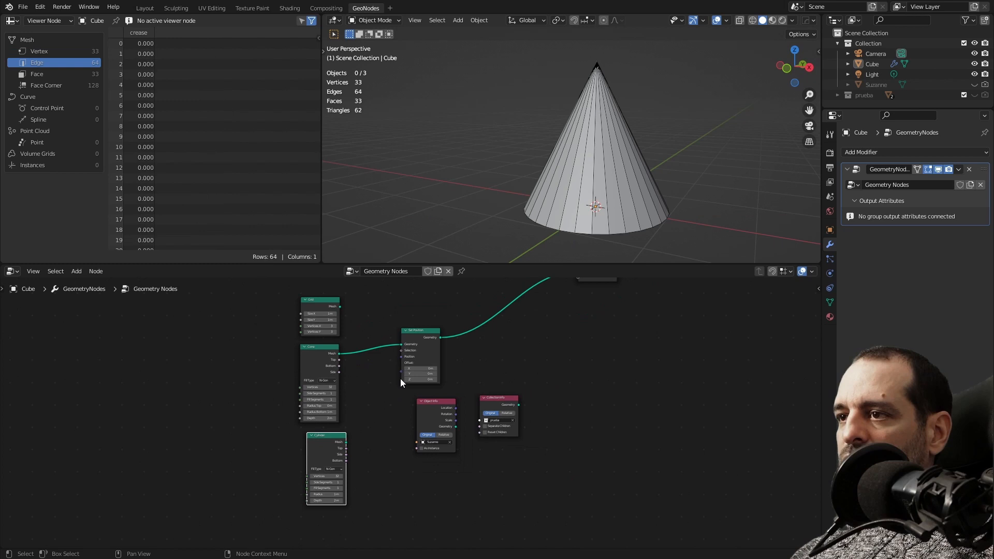
Delete the Set Position node between the Cone and the Group Output.
left_click(425, 331)
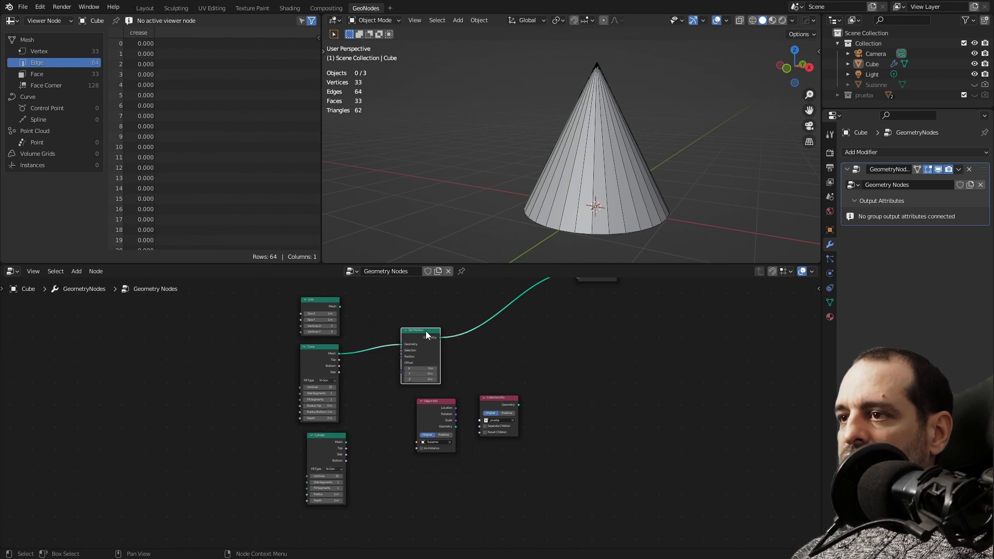
key("x")
scroll(359, 445, "up", 3)
Move the Group Output node close to the Cone, Cylinder and Object Info nodes.
scroll(355, 467, "down", 6)
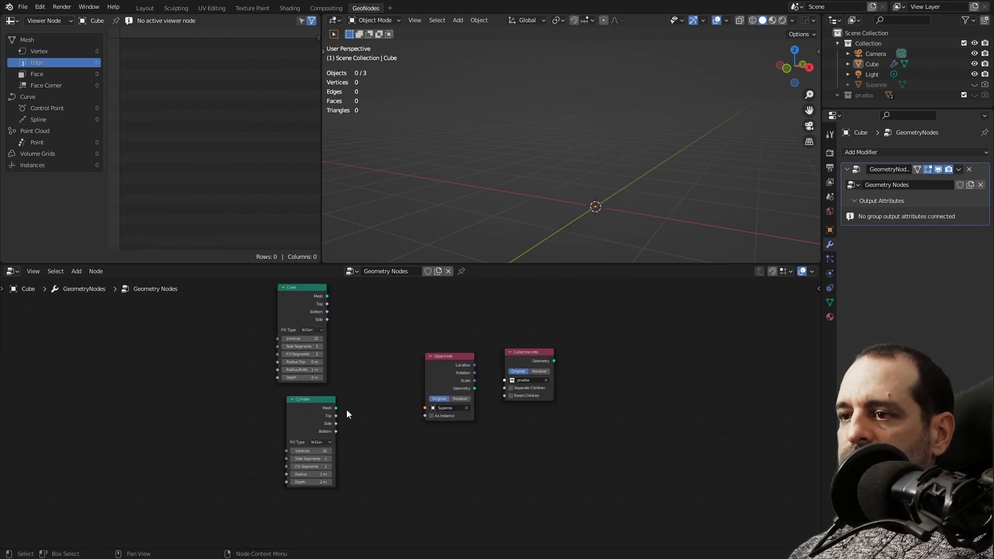
left_click_drag(502, 355, 362, 430)
scroll(337, 450, "up", 6)
middle_click_drag(303, 474, 399, 387)
scroll(319, 424, "up", 2)
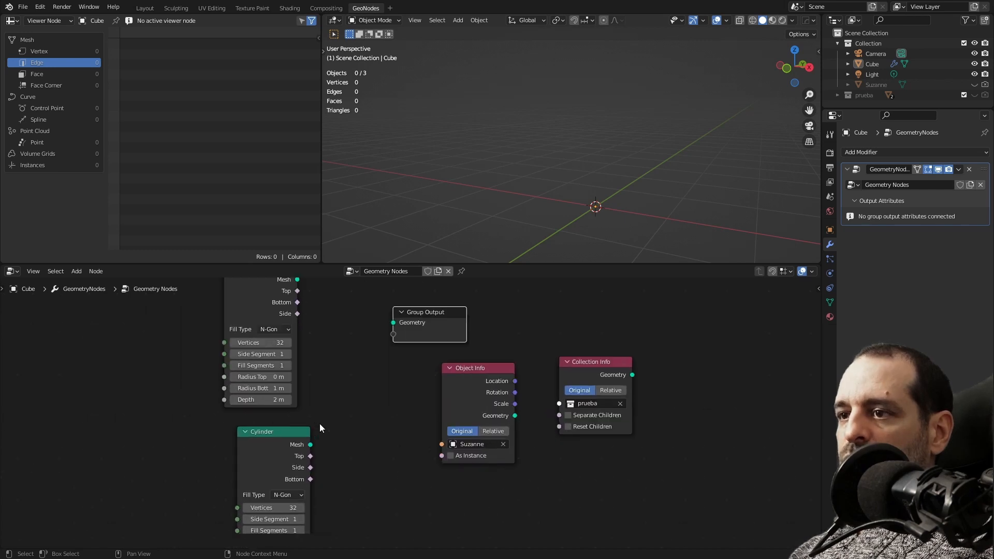
Connect the Cylinder's Mesh output to the Group Output's Geometry input.
left_click_drag(292, 442, 394, 323)
scroll(367, 399, "down", 2)
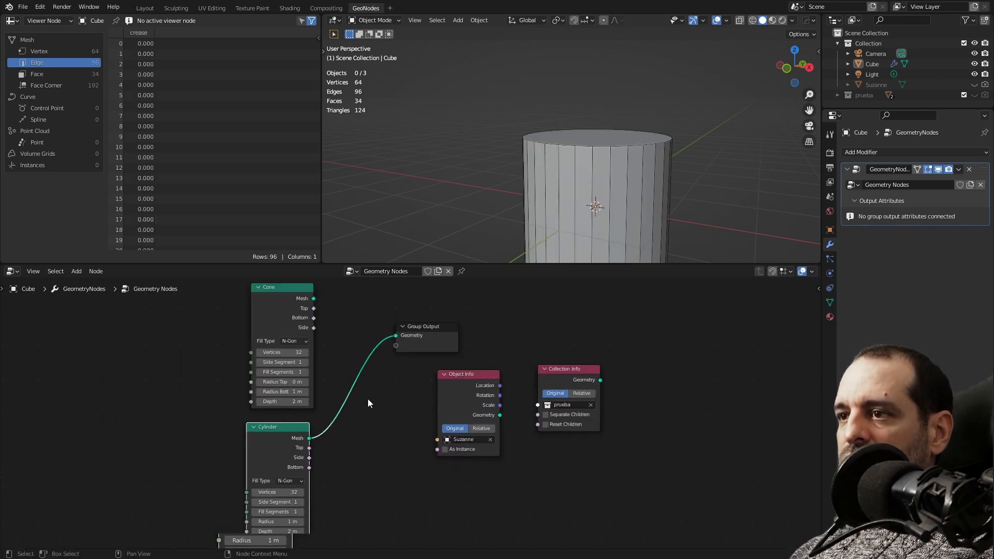
scroll(358, 437, "up", 2)
middle_click_drag(324, 485, 339, 416)
scroll(359, 424, "down", 2)
middle_click_drag(399, 356, 347, 451)
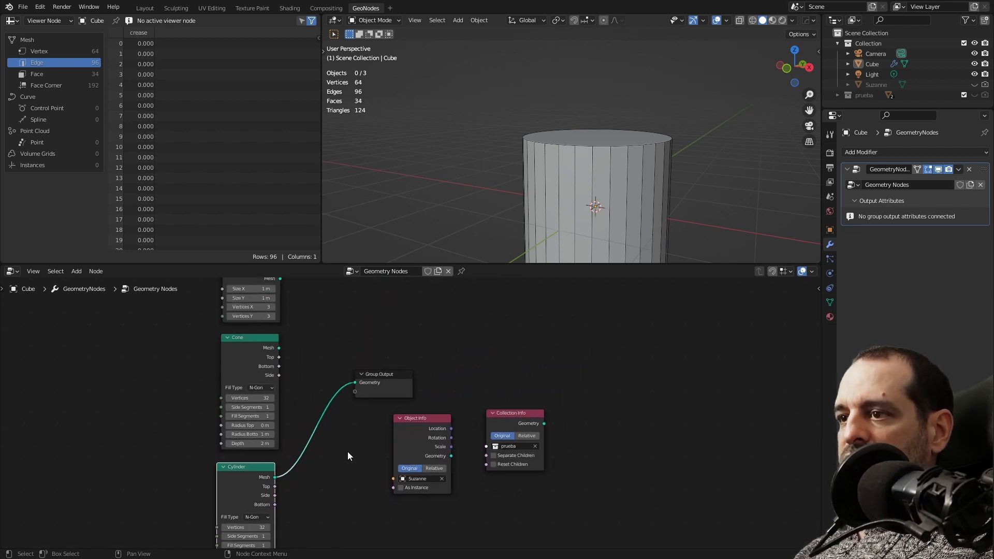
Move the Group Output node farther away from the Cone, Cylinder, Object Info and Collection Info nodes.
left_click_drag(387, 383, 482, 317)
middle_click_drag(438, 389, 349, 397)
left_click_drag(387, 335, 438, 332)
scroll(395, 399, "up", 6)
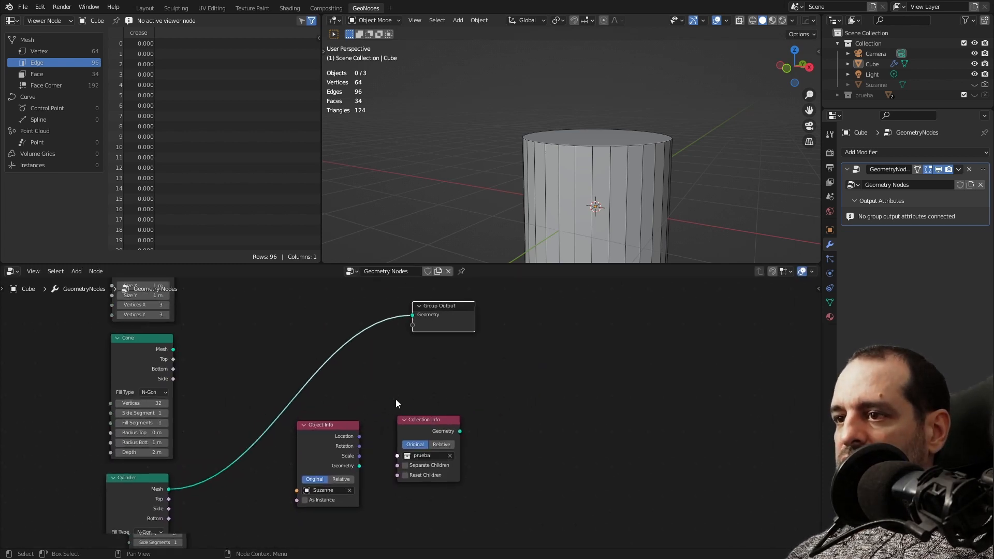
Connect the Object Info's Geometry output to the Group Output in place of the Cylinder, and move Object Info closer to it.
left_click_drag(319, 426, 311, 402)
middle_click_drag(337, 390, 333, 425)
scroll(331, 448, "down", 2)
scroll(332, 452, "down", 1)
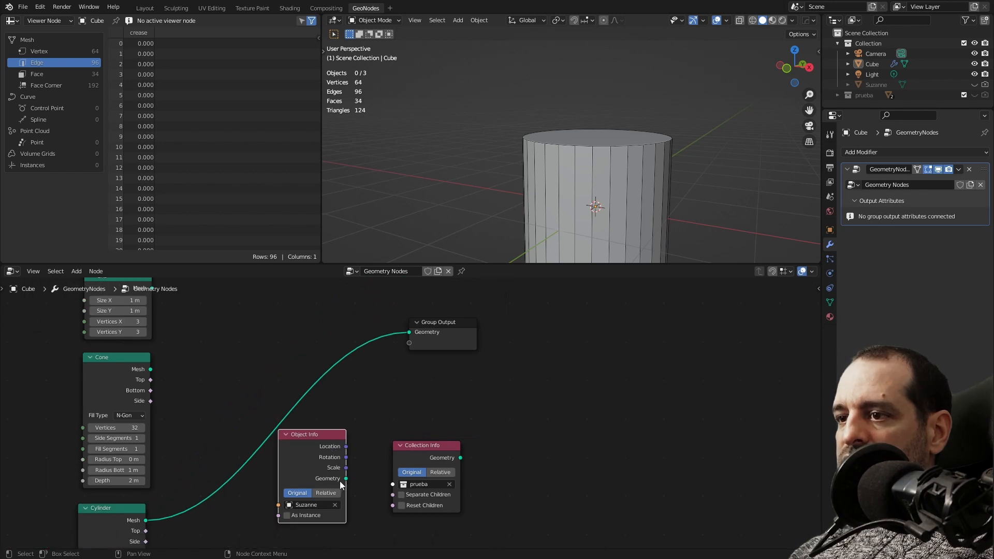
left_click_drag(346, 479, 408, 332)
left_click_drag(341, 434, 307, 366)
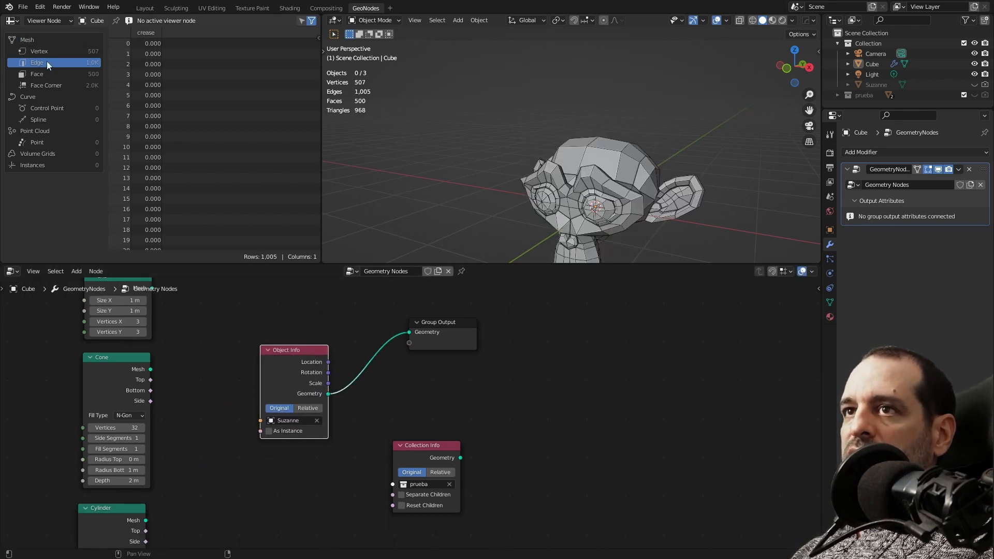
Enable As Instance on the Object Info node for Suzanne and show the Instances data in the spreadsheet.
scroll(273, 425, "up", 2)
left_click(268, 430)
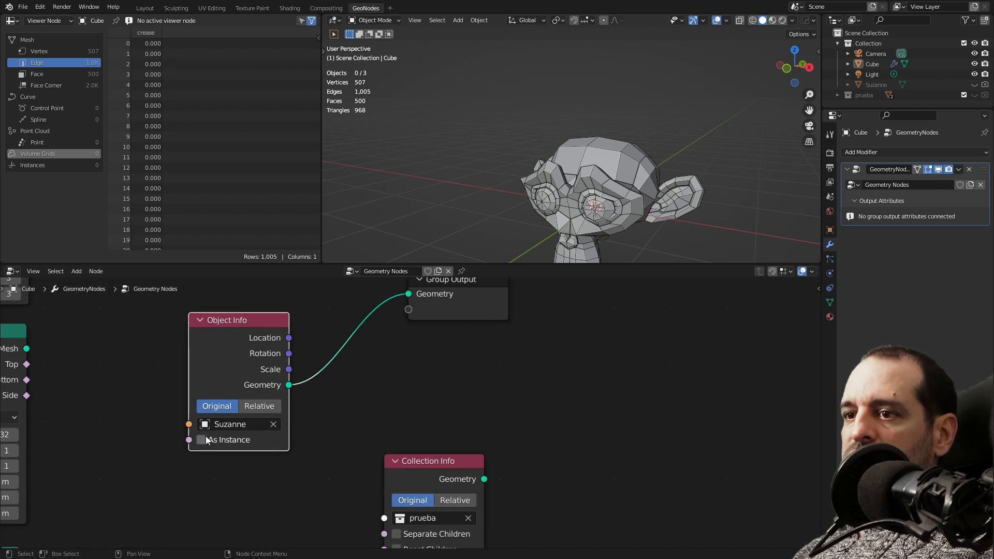
left_click(80, 167)
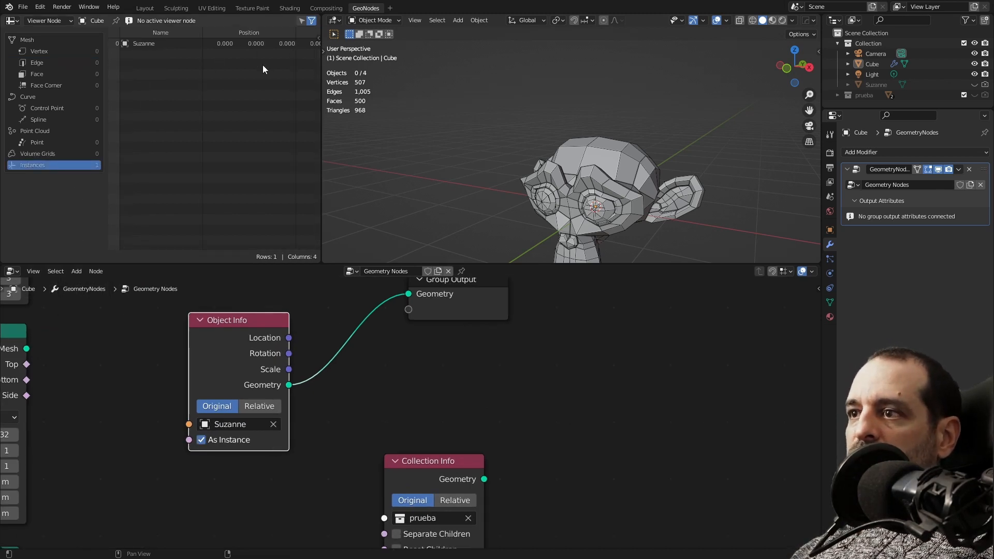
Connect the Collection Info node for the prueba collection to the Group Output and rearrange both nodes.
left_click(464, 295)
left_click_drag(465, 292, 532, 336)
scroll(532, 337, "down", 2)
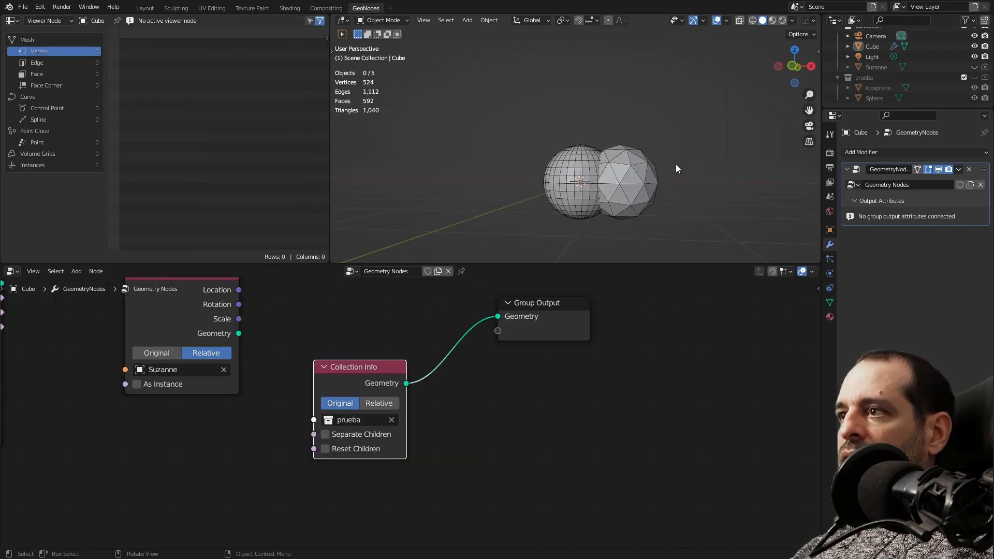
scroll(447, 402, "up", 2)
scroll(448, 404, "down", 3)
middle_click_drag(462, 402, 536, 417)
scroll(536, 417, "up", 1)
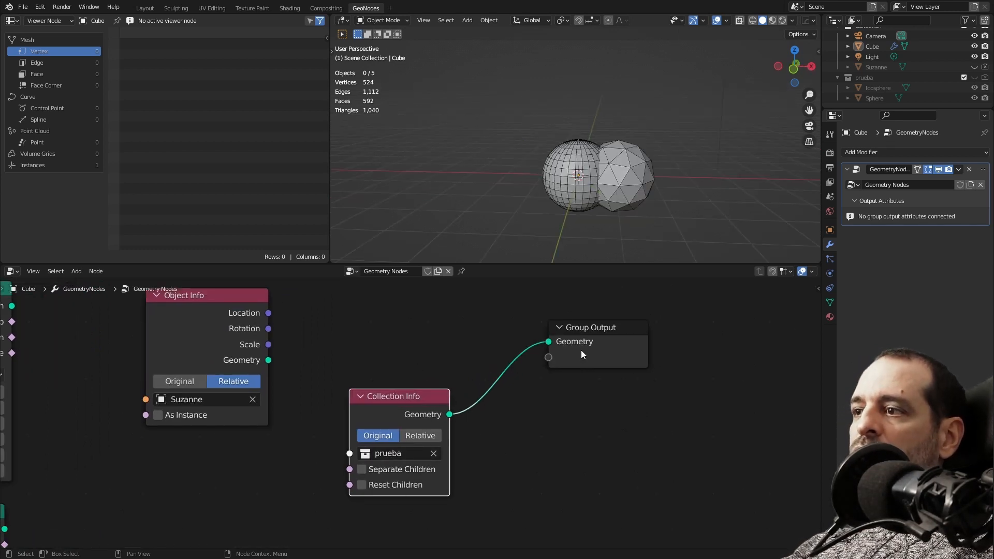
left_click_drag(439, 425, 448, 385)
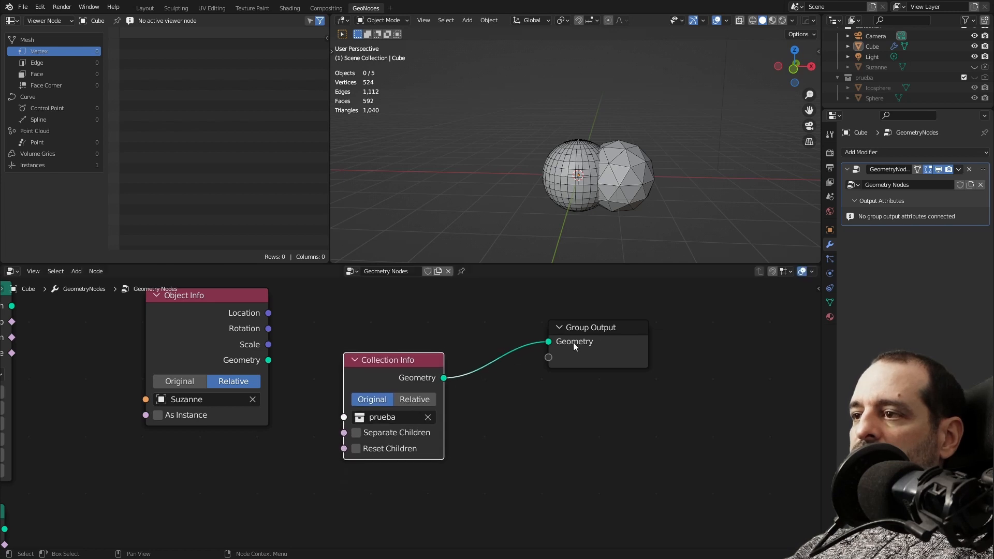
Show the Instances data in the spreadsheet and enable Separate Children and Reset Children on the Collection Info node.
left_click(46, 165)
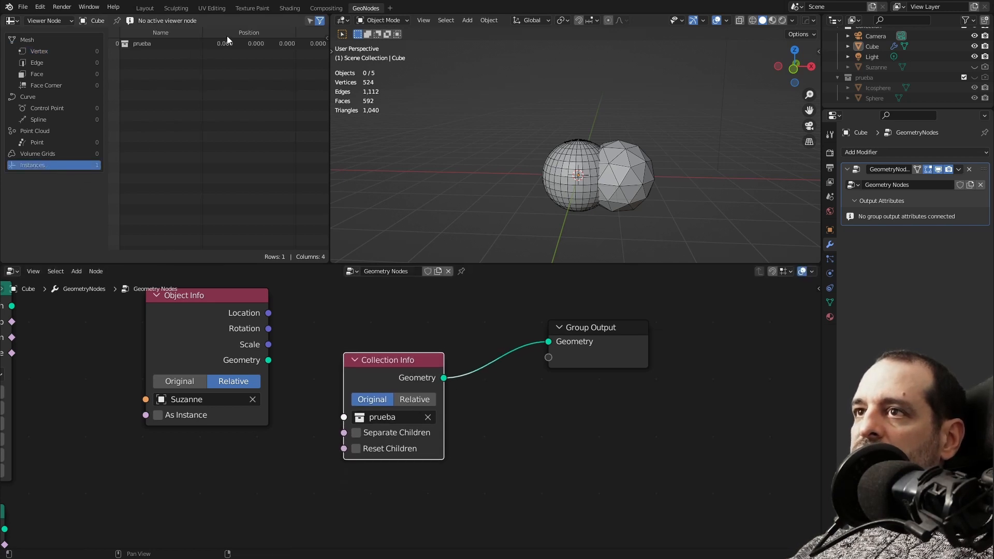
middle_click_drag(644, 183, 573, 165)
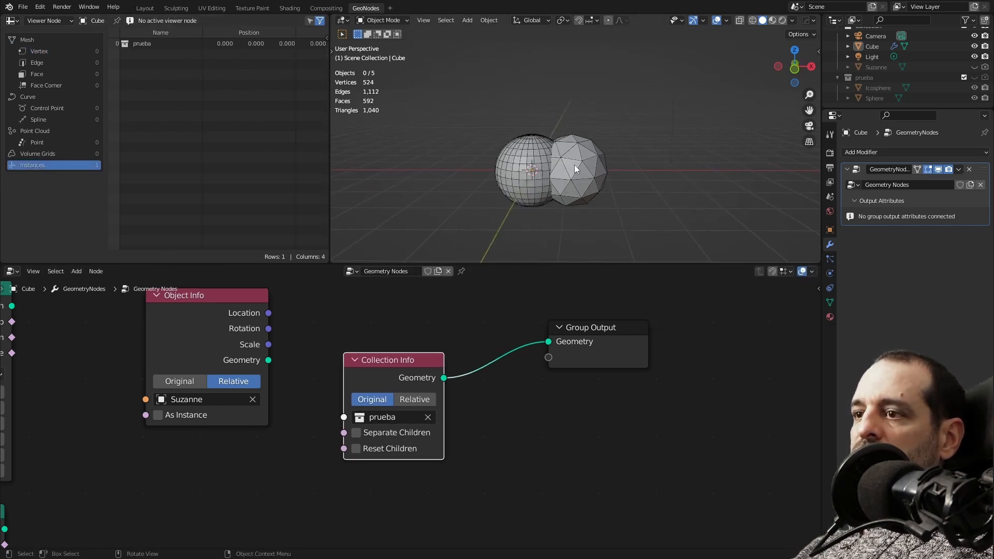
left_click(357, 433)
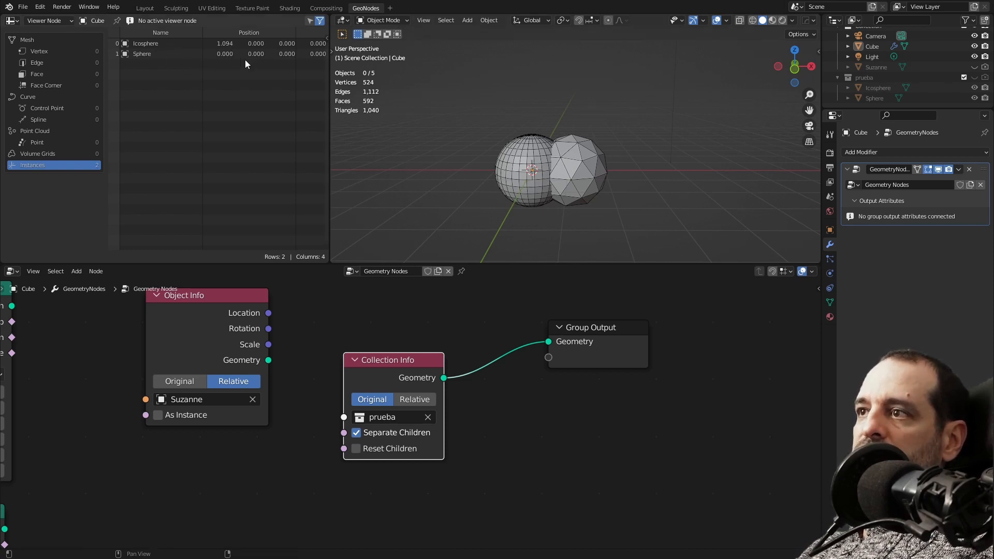
left_click(358, 448)
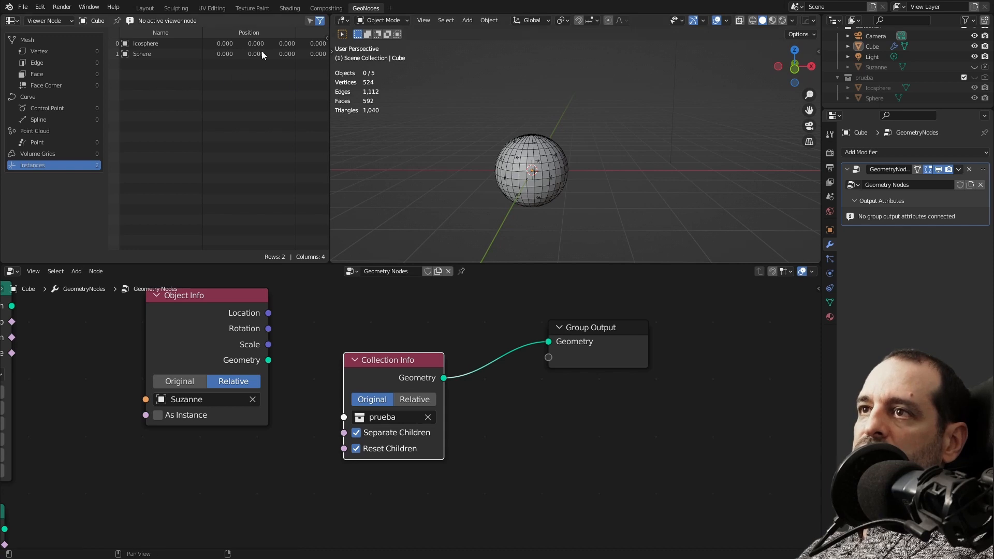
mouse_move(330, 86)
left_mouse_down()
mouse_move(588, 83)
mouse_move(320, 83)
mouse_move(328, 82)
left_mouse_up()
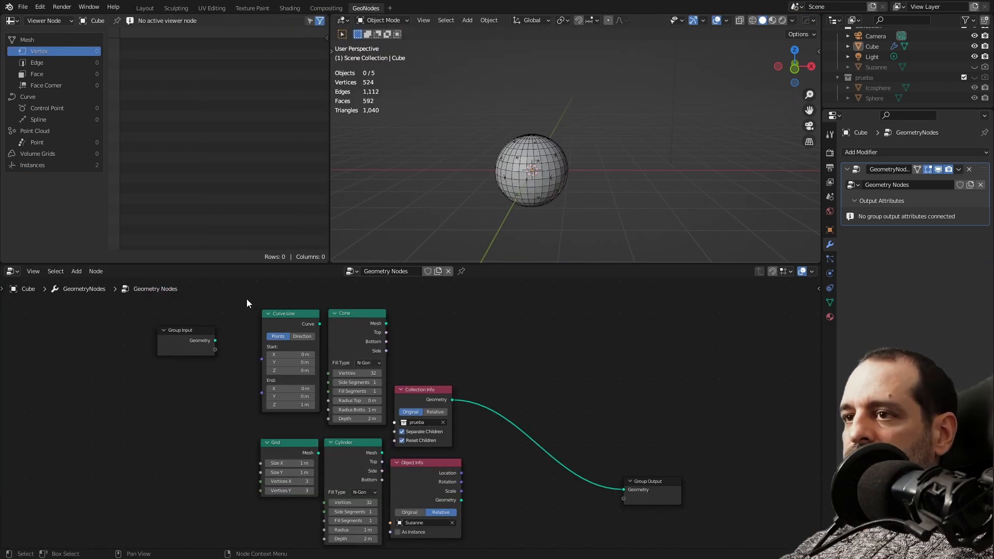
Select the Curve Line, Cone, Grid, Cylinder, Collection Info and Object Info nodes together.
left_click_drag(246, 299, 496, 541)
scroll(535, 389, "down", 2)
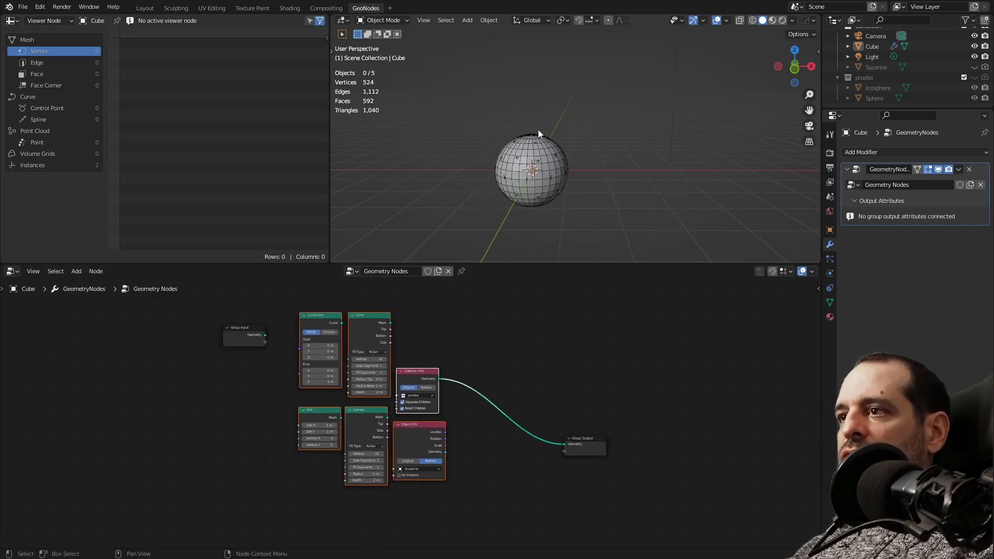
scroll(495, 347, "up", 1)
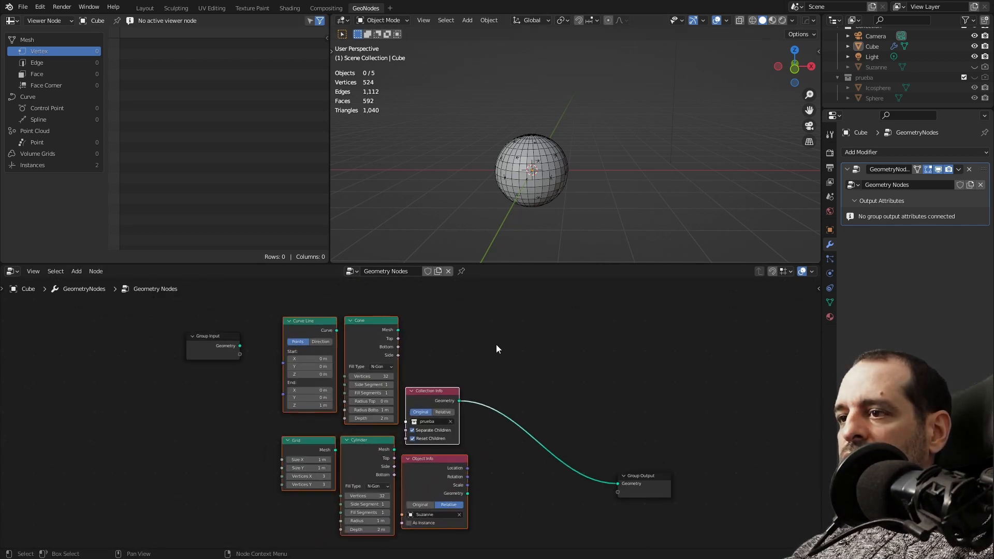
left_click_drag(270, 296, 521, 537)
middle_click_drag(529, 505, 535, 456)
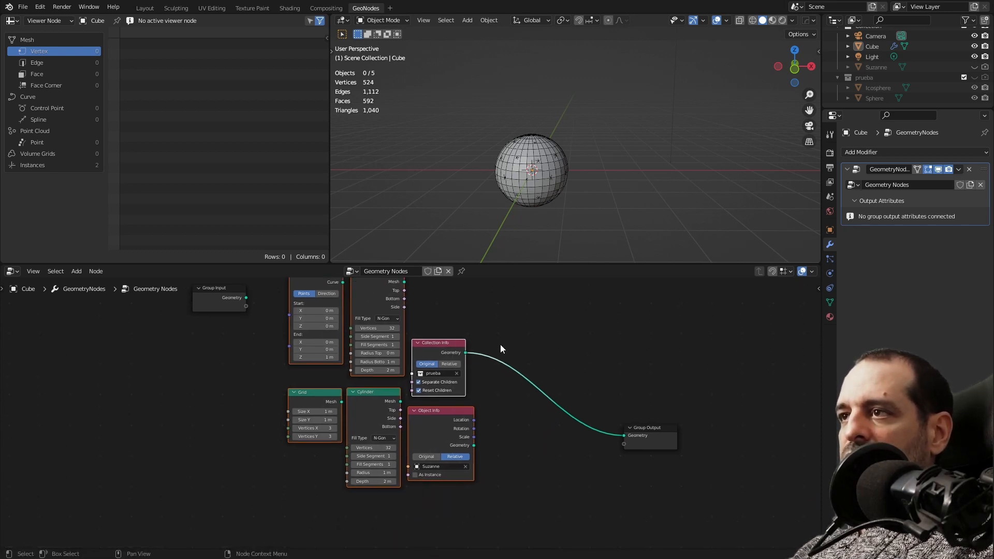
middle_click_drag(539, 307, 539, 322)
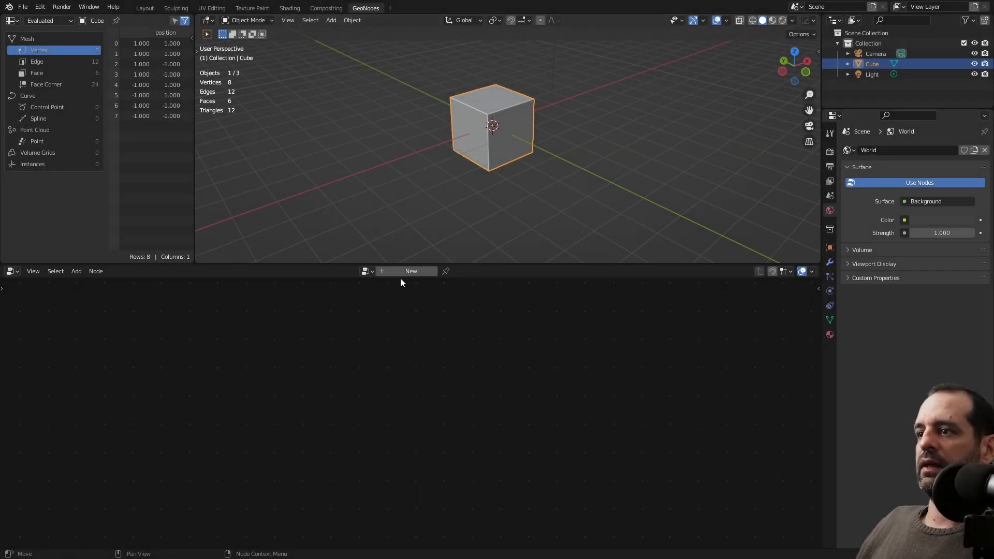
Create a new Geometry Nodes tree on the default cube and move the Group Output farther from the Group Input.
left_click(397, 276)
scroll(391, 371, "up", 4)
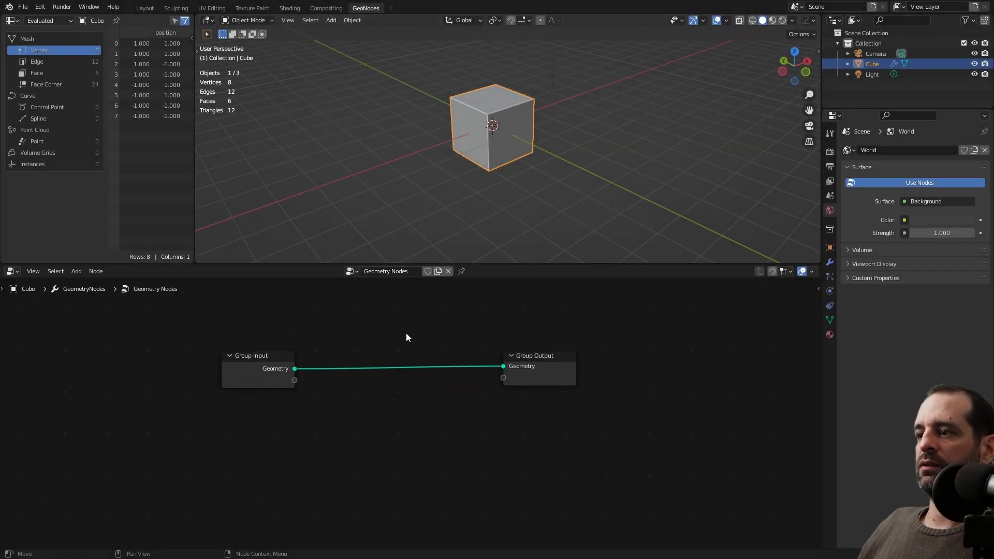
left_click_drag(596, 362, 676, 377)
scroll(549, 338, "down", 6)
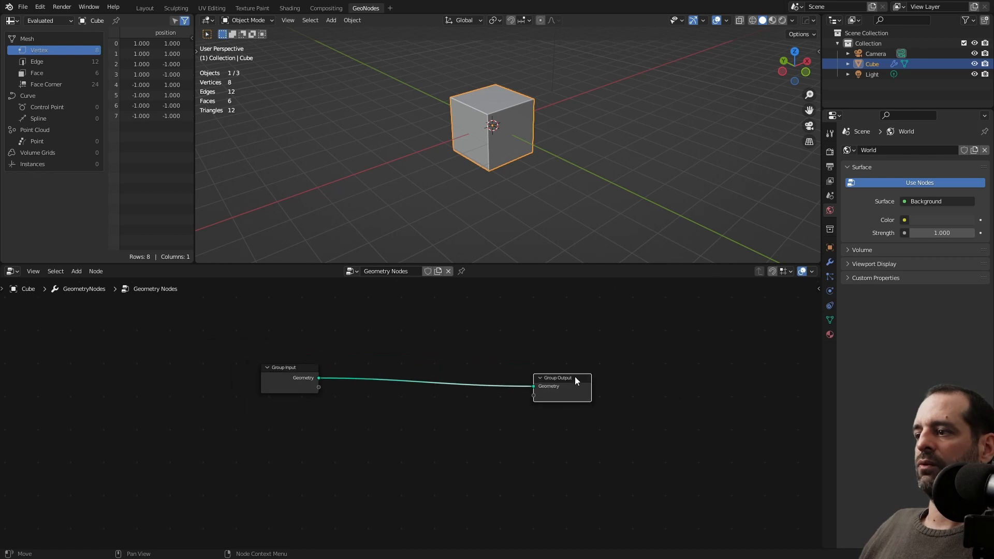
left_click_drag(565, 384, 617, 378)
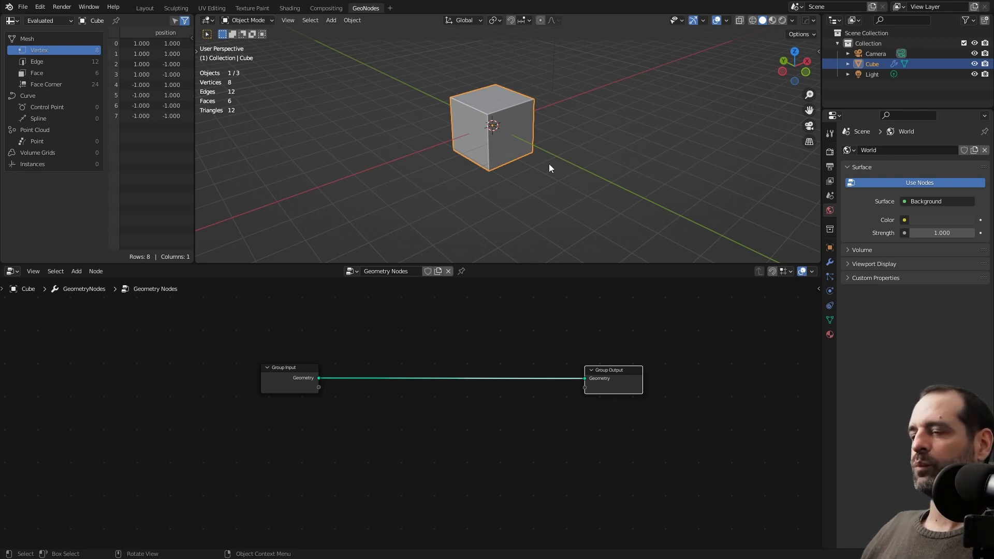
Examine the cube from several angles alongside its Group Input and Group Output nodes, and deselect it.
scroll(374, 378, "up", 2)
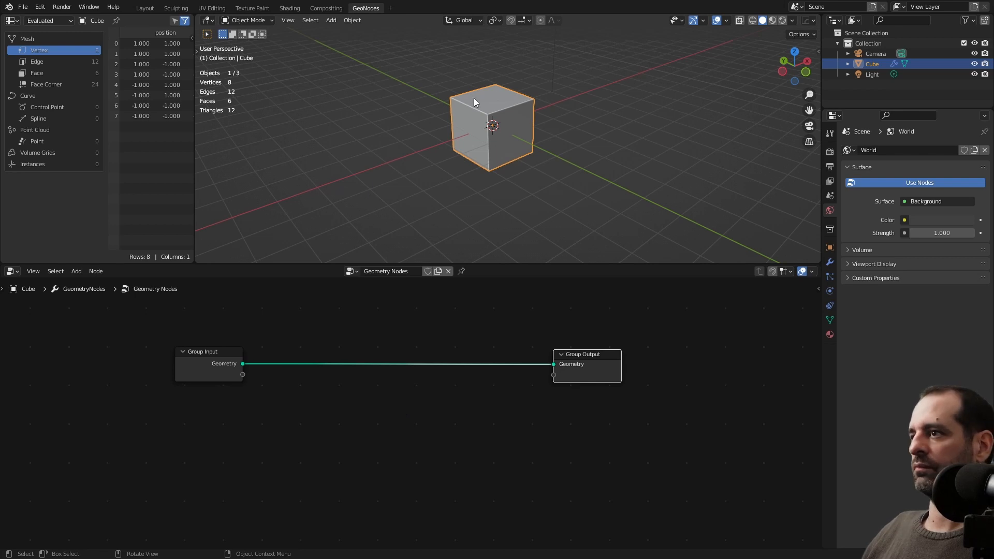
scroll(369, 442, "down", 1)
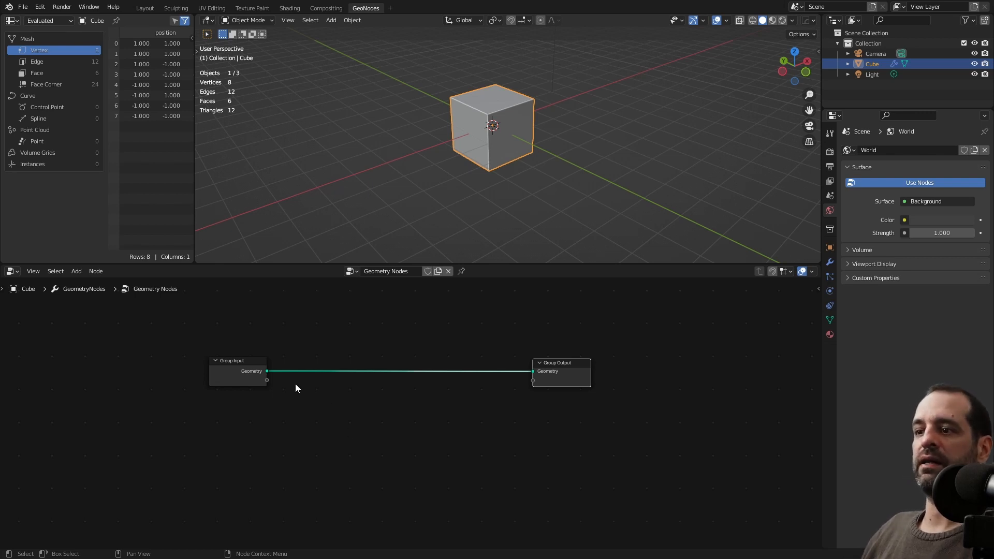
middle_click_drag(497, 182, 588, 199)
scroll(334, 430, "up", 2)
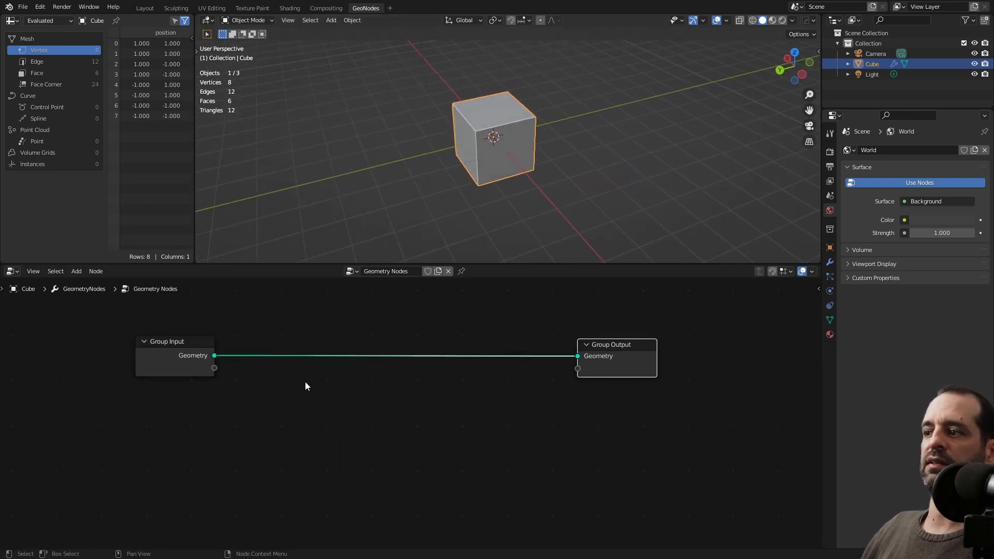
scroll(384, 403, "down", 1)
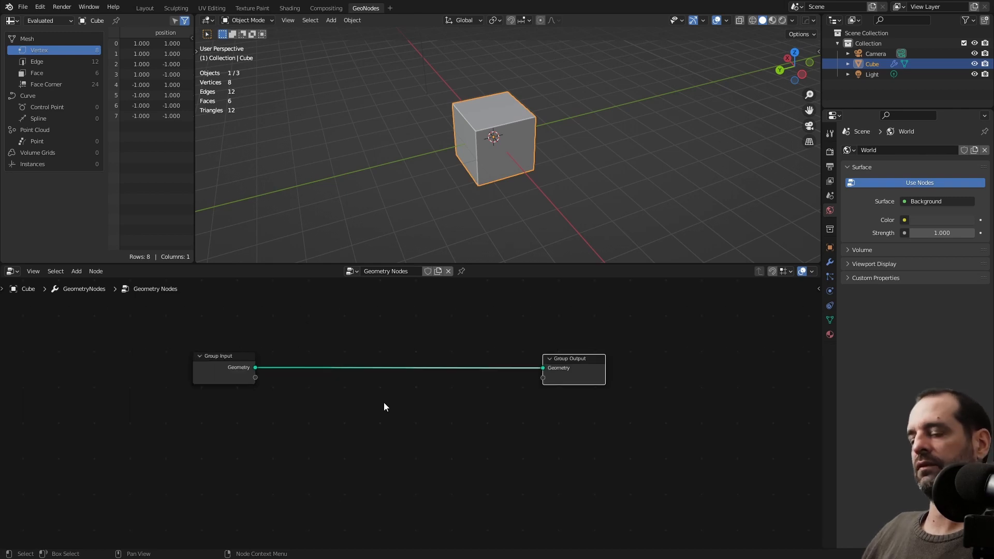
middle_click_drag(383, 402, 427, 399)
scroll(425, 386, "up", 1)
scroll(425, 391, "down", 1)
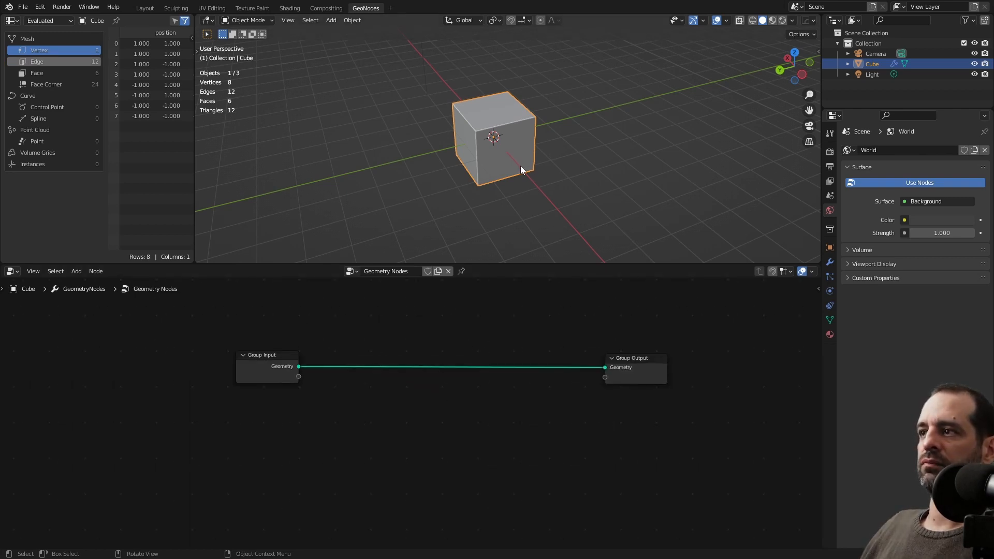
middle_click_drag(521, 166, 517, 112)
scroll(578, 116, "up", 3)
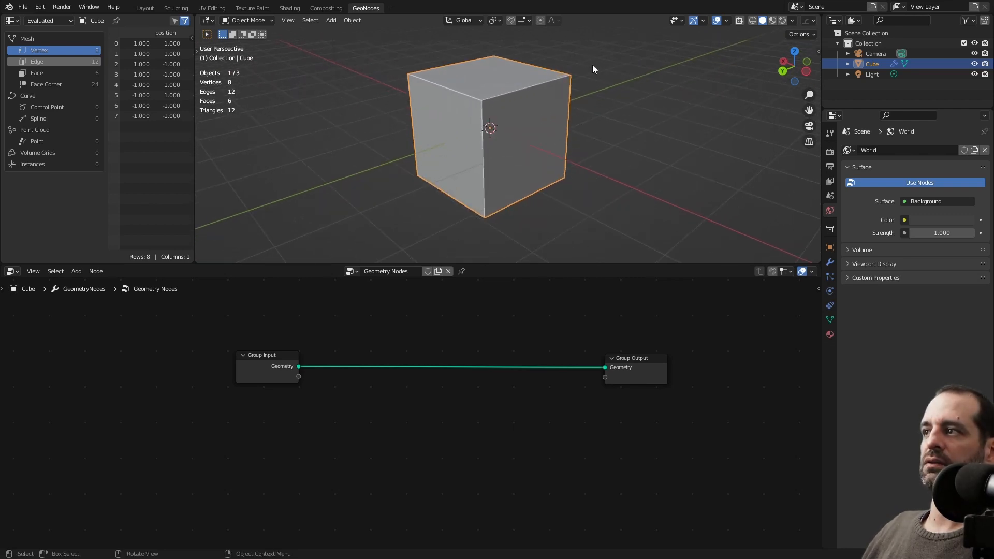
left_click(606, 111)
scroll(579, 112, "down", 2)
middle_click_drag(610, 157, 593, 156)
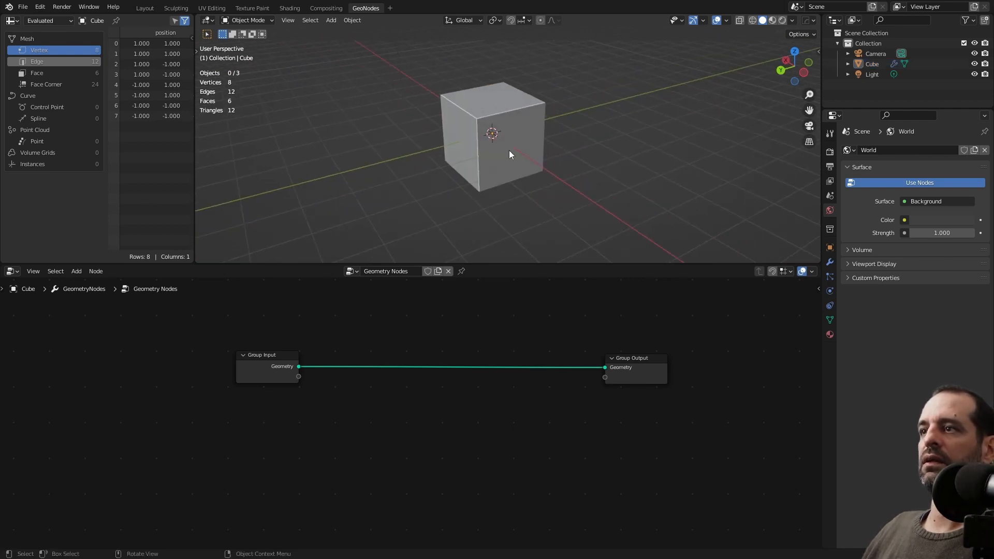
Append the Index Visualizer node tree from index_visualizer.blend in the GeoNodes folder.
left_click(22, 8)
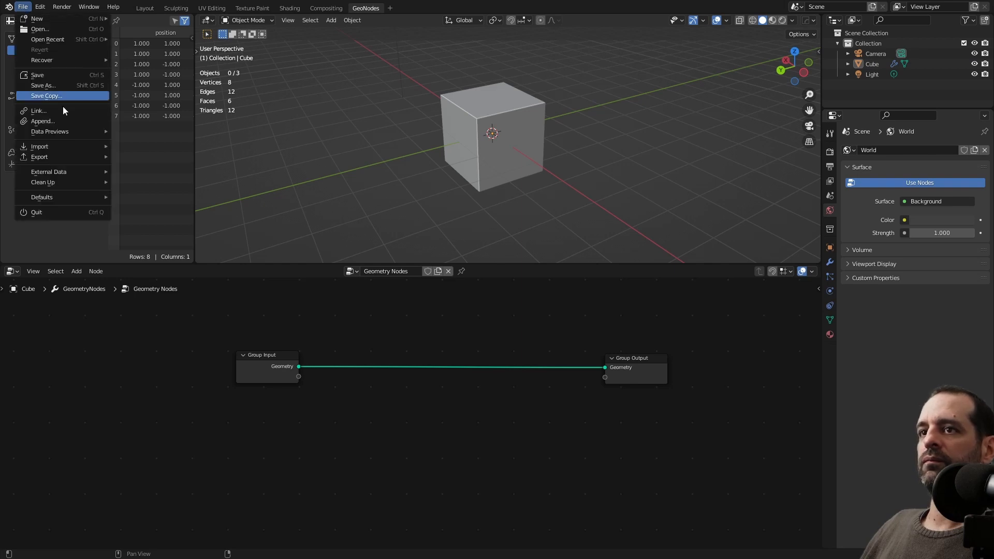
left_click(60, 121)
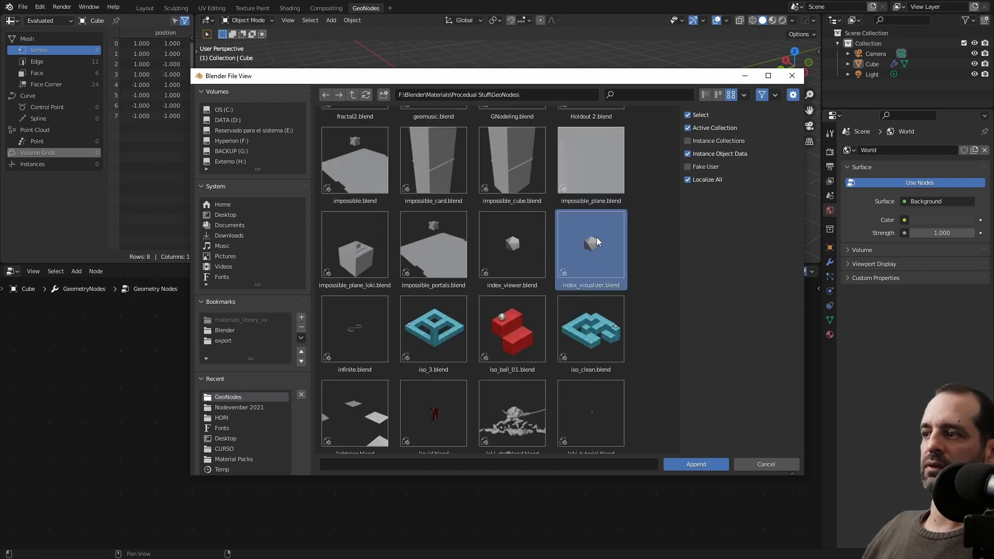
double_click(597, 239)
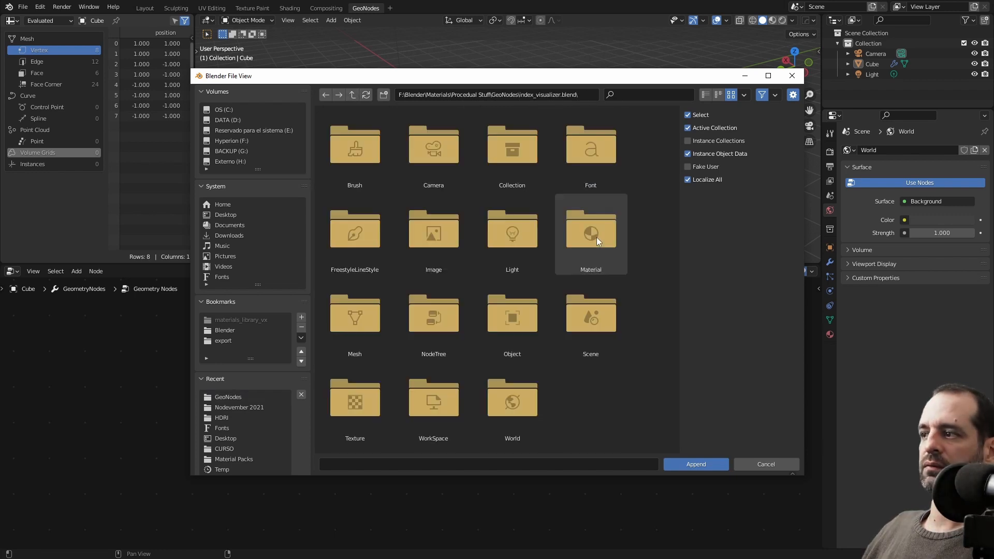
double_click(433, 321)
left_click(435, 156)
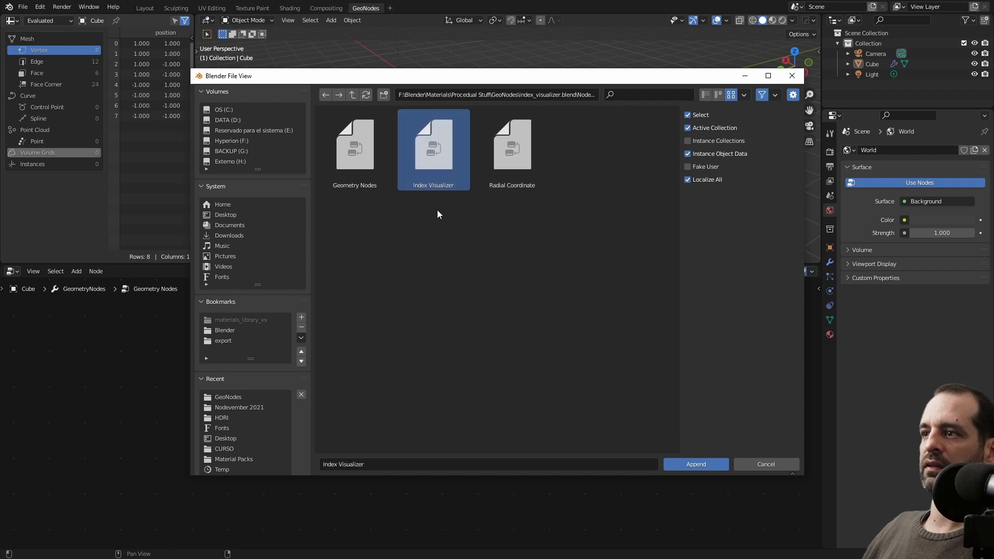
left_click(694, 465)
Add the Index Visualizer group node on the link between Group Input and Group Output.
key("shift+a")
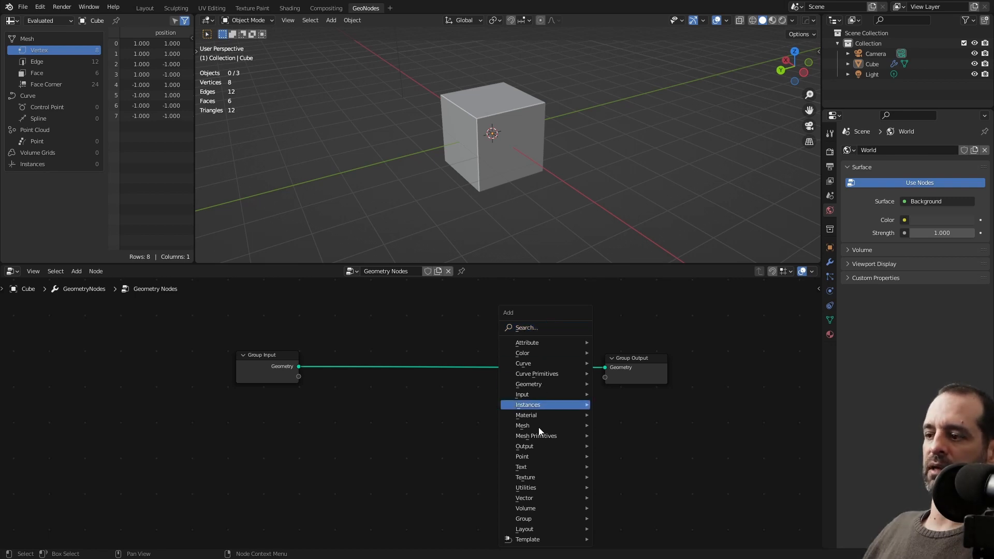
mouse_move(536, 517)
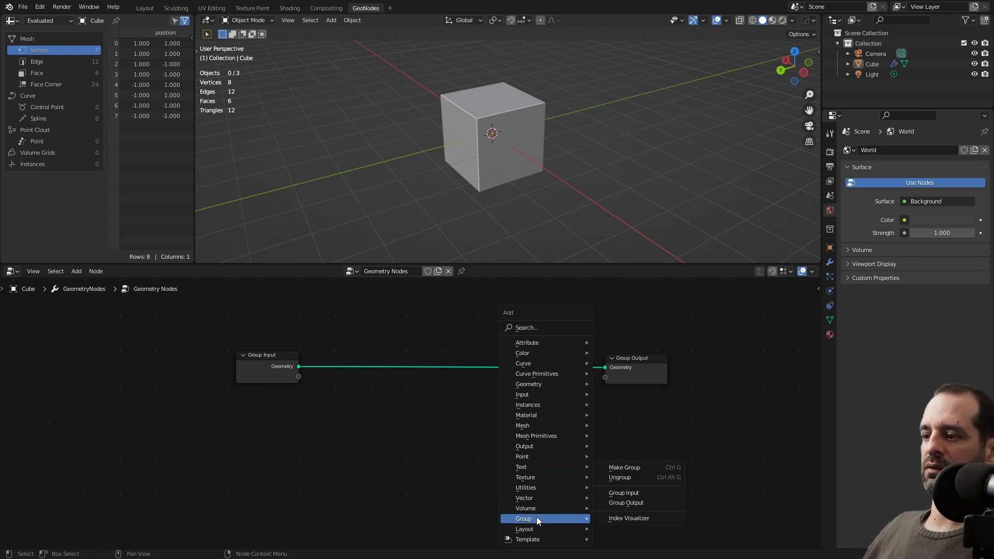
left_click(630, 520)
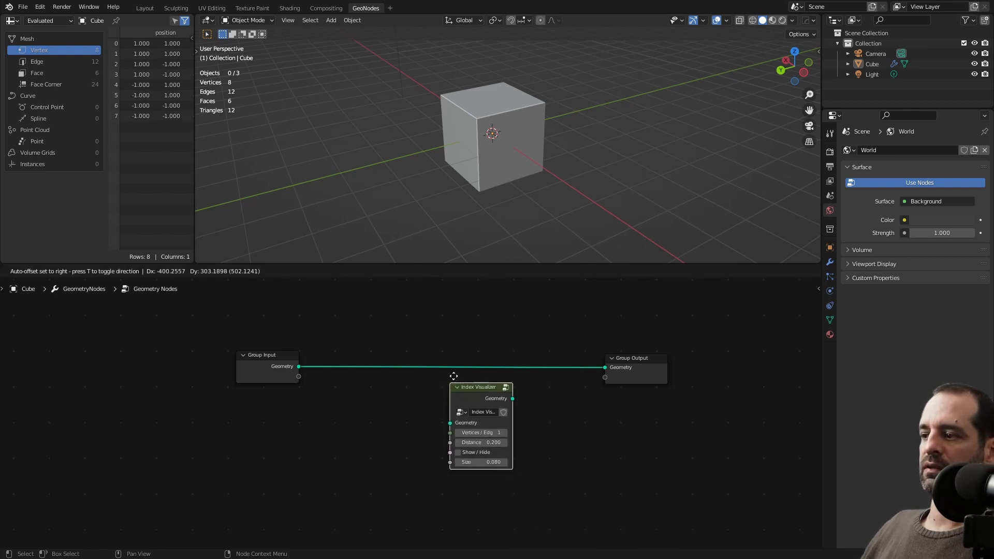
left_click(529, 351)
Set the Index Visualizer's Size to 0.160 so the index numbers around the cube are larger.
scroll(558, 91, "up", 3)
middle_click_drag(558, 91, 705, 103)
scroll(594, 117, "down", 4)
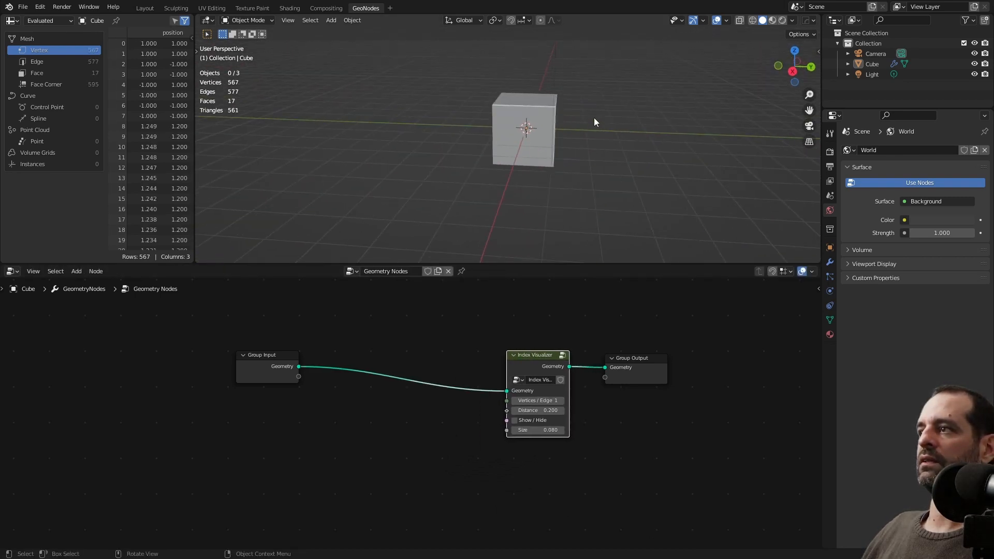
scroll(594, 117, "up", 2)
middle_click_drag(594, 116, 613, 99)
scroll(623, 113, "up", 2)
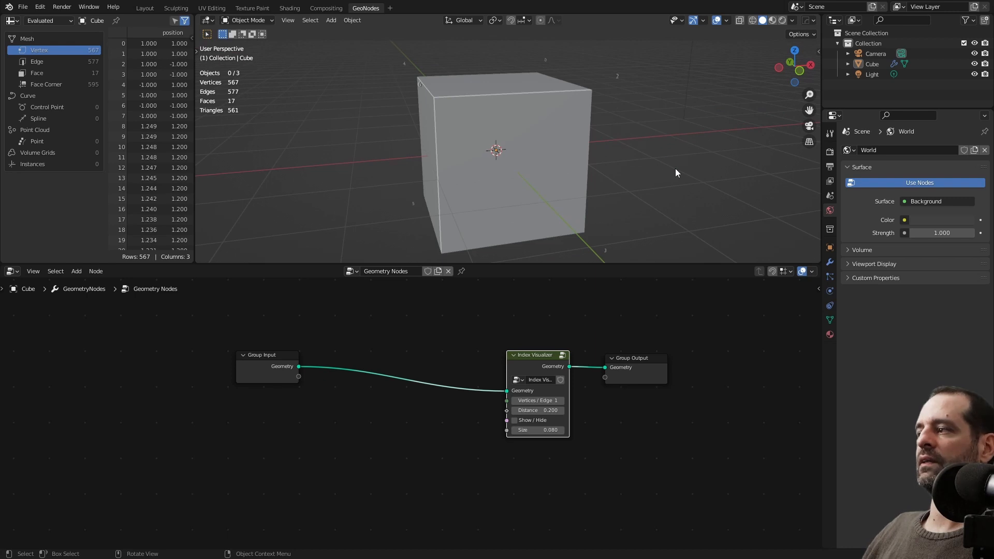
scroll(600, 418, "up", 6)
middle_click_drag(537, 431, 455, 436)
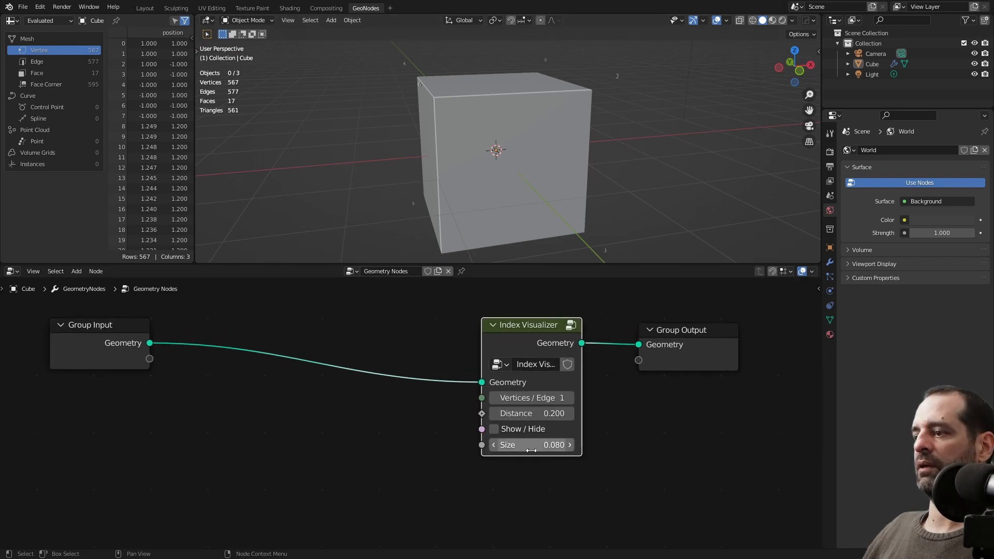
left_click_drag(531, 446, 554, 447)
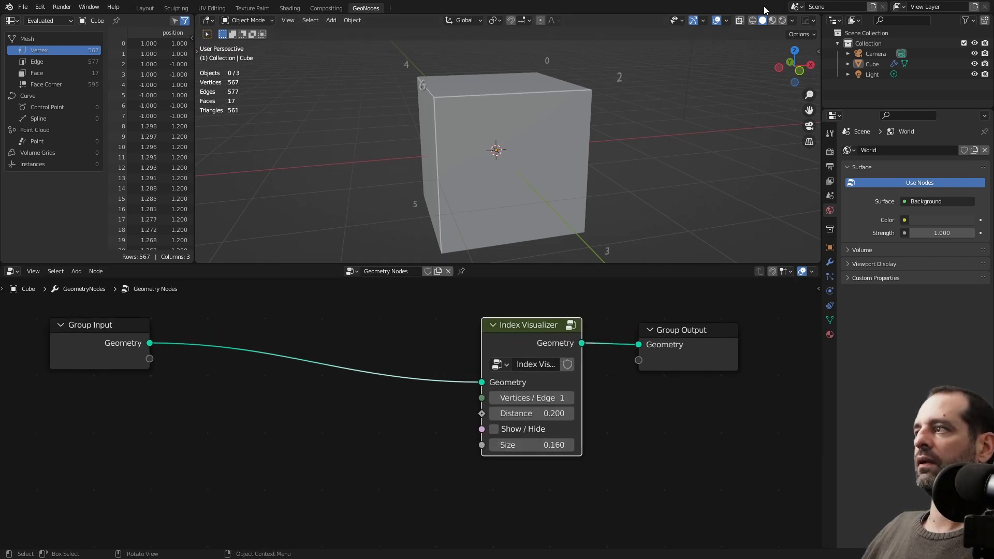
Switch the viewport to Material Preview shading and turn off Viewport Denoising in the render settings.
middle_click_drag(735, 82, 713, 85)
left_click(772, 20)
mouse_move(635, 144)
middle_mouse_down()
mouse_move(641, 159)
mouse_move(667, 136)
mouse_move(631, 120)
mouse_move(601, 85)
mouse_move(608, 100)
middle_mouse_up()
left_click(830, 151)
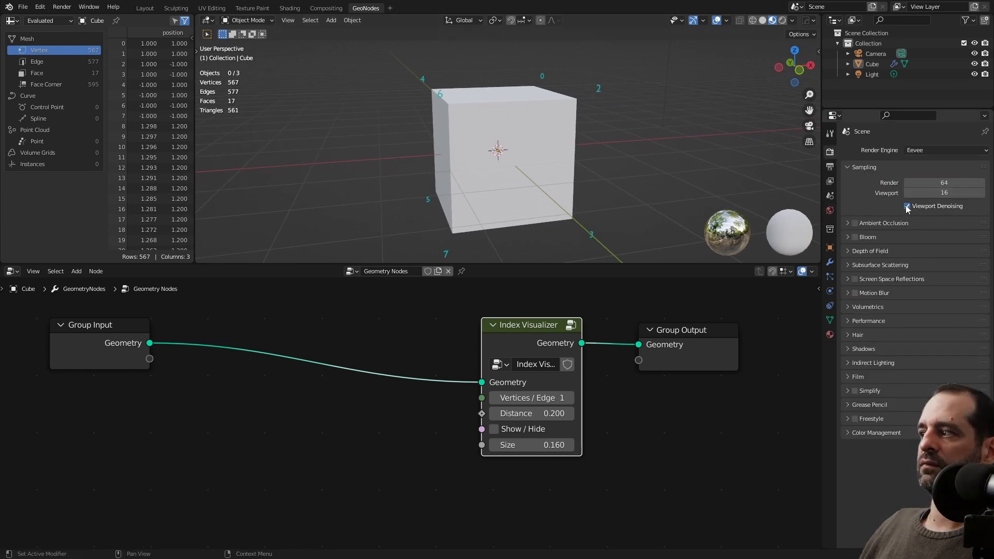
Widen the Index Visualizer node to show its full labels and move it clear of Group Output.
middle_click_drag(704, 165, 578, 228)
left_click_drag(582, 404, 637, 404)
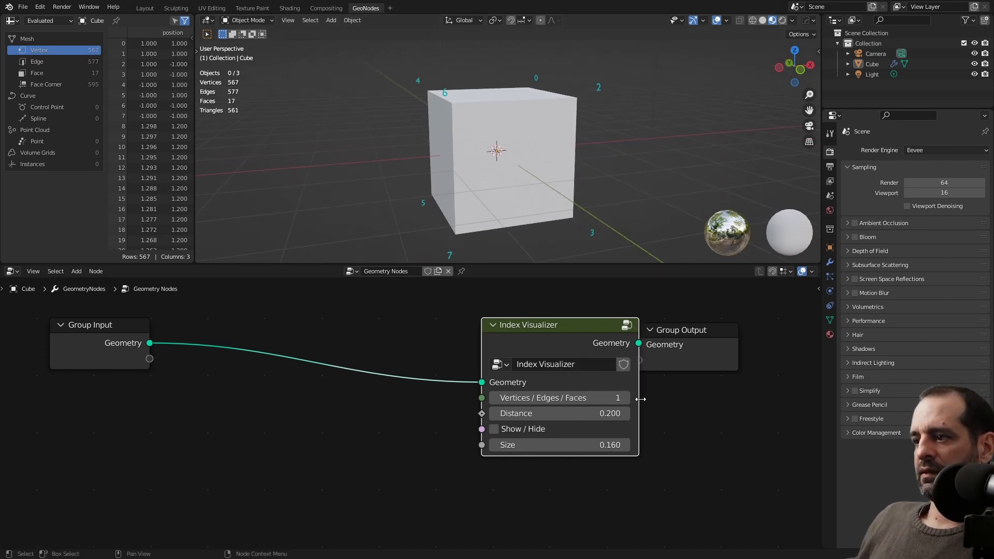
left_click_drag(564, 340, 528, 337)
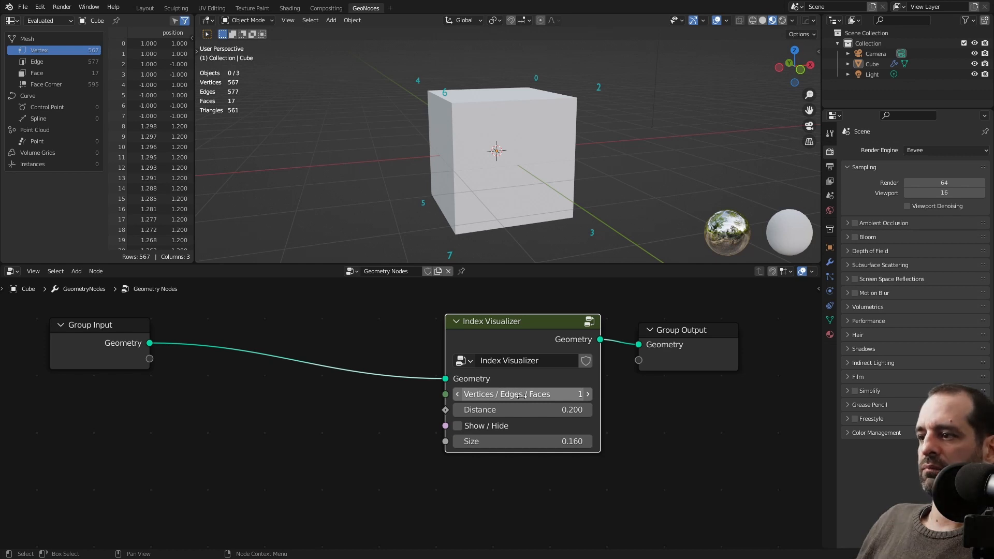
Set the Index Visualizer's Vertices / Edges / Faces to 2 and on to 3, with Size 0.320 and Distance 0.440.
left_click_drag(554, 394, 588, 392)
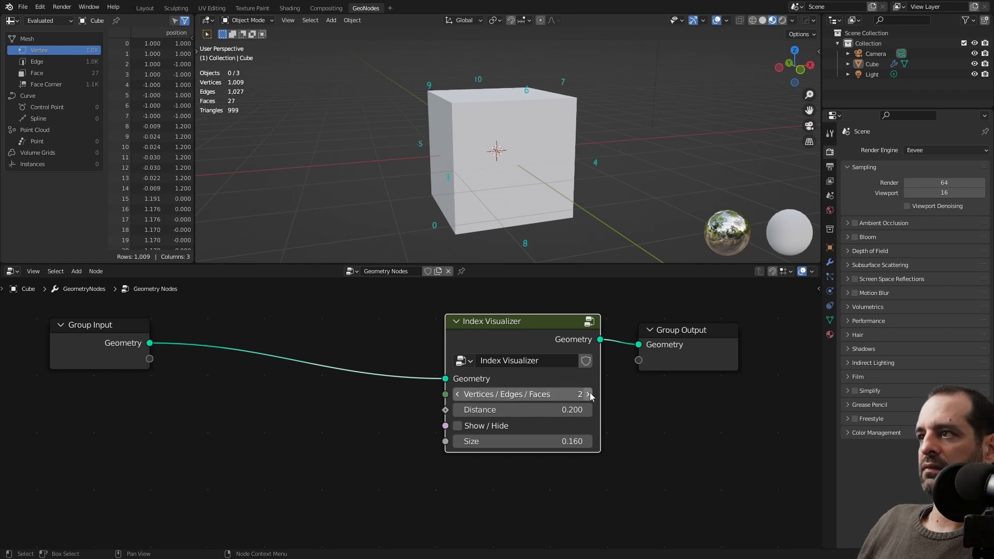
middle_click_drag(590, 196, 564, 171)
left_click_drag(533, 441, 570, 441)
left_click_drag(533, 410, 571, 409)
scroll(604, 166, "down", 2)
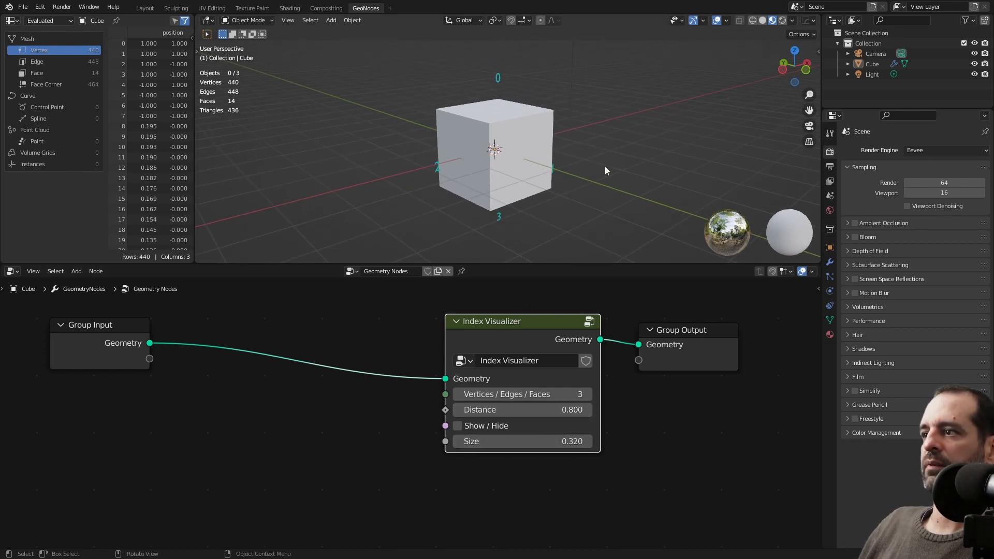
middle_click_drag(605, 167, 582, 142)
left_click_drag(549, 410, 528, 409)
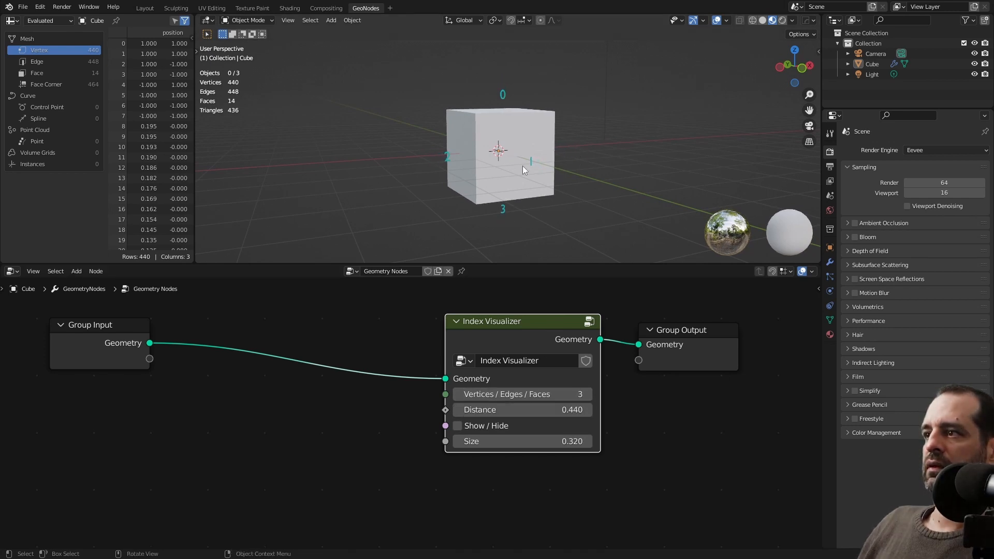
Toggle the Index Visualizer's Show / Hide option on and off, and set Vertices / Edges / Faces to 1.
middle_click_drag(554, 167, 526, 145)
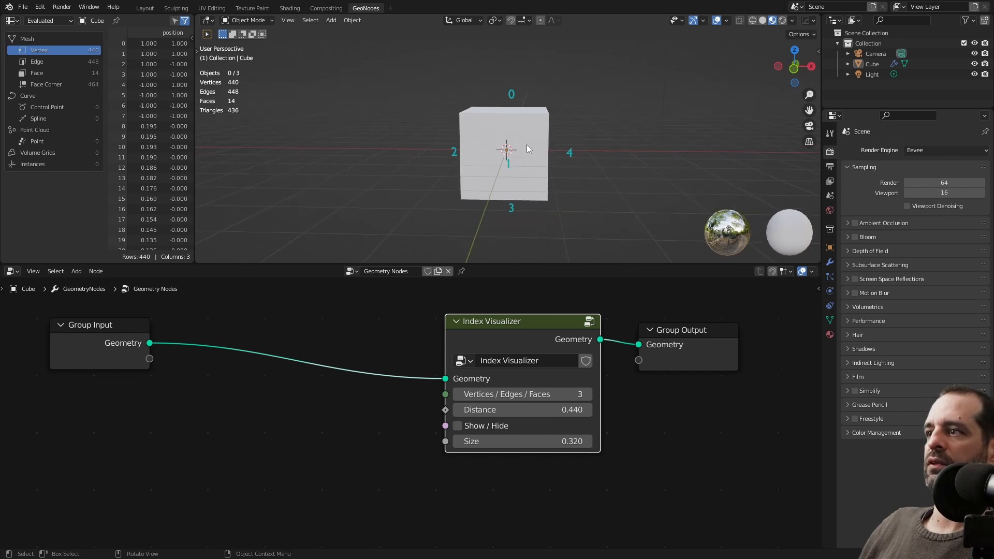
left_click(545, 162)
middle_click_drag(586, 167, 576, 179)
left_click(589, 160)
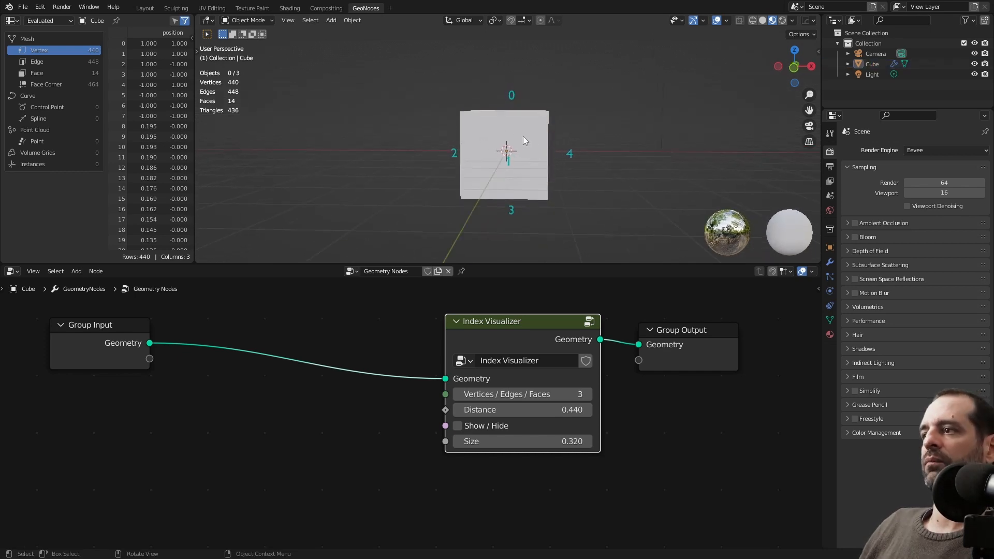
middle_click_drag(523, 136, 536, 154)
left_click(457, 426)
left_click(459, 426)
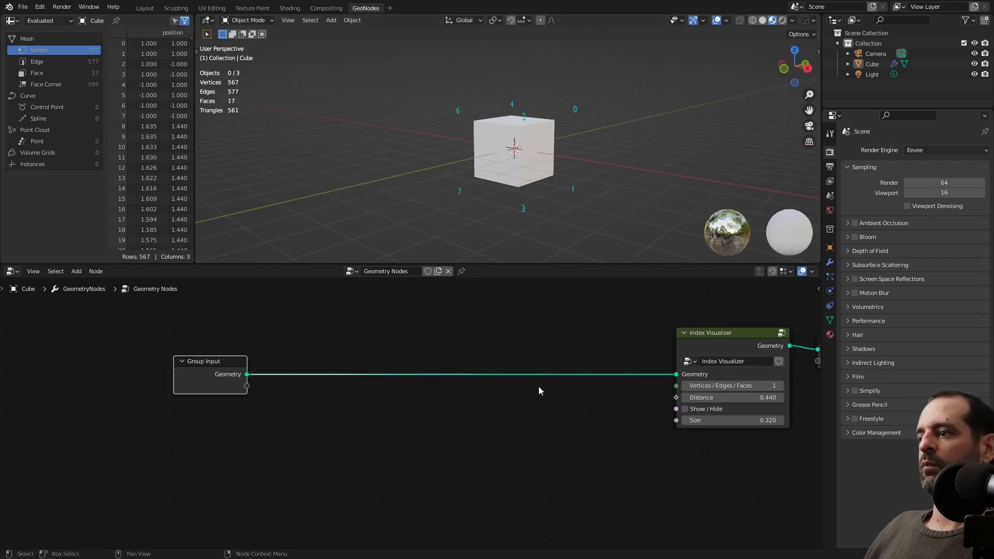
Add a Set Position node on the link between Group Input and Index Visualizer.
key("shift+a")
left_click(500, 164)
type("set")
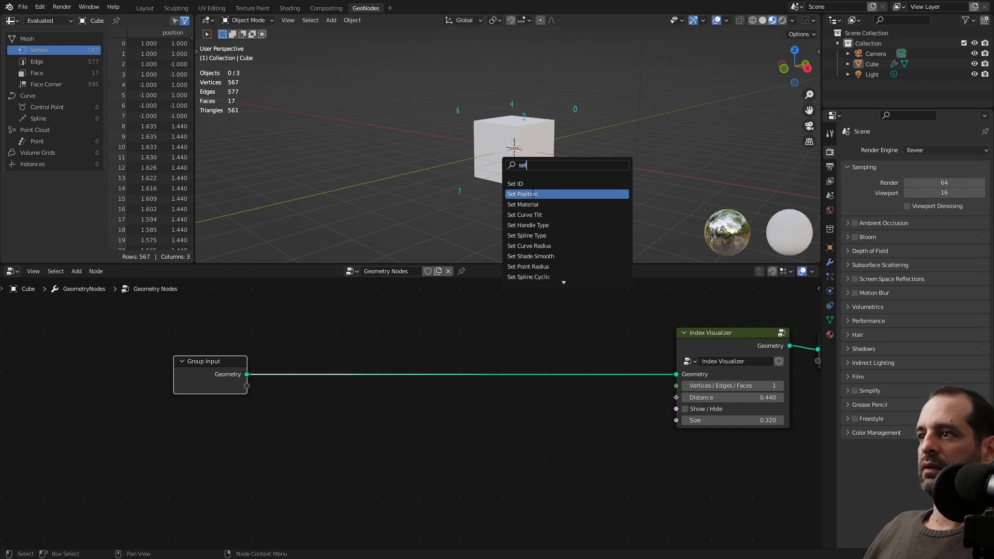
left_click(524, 193)
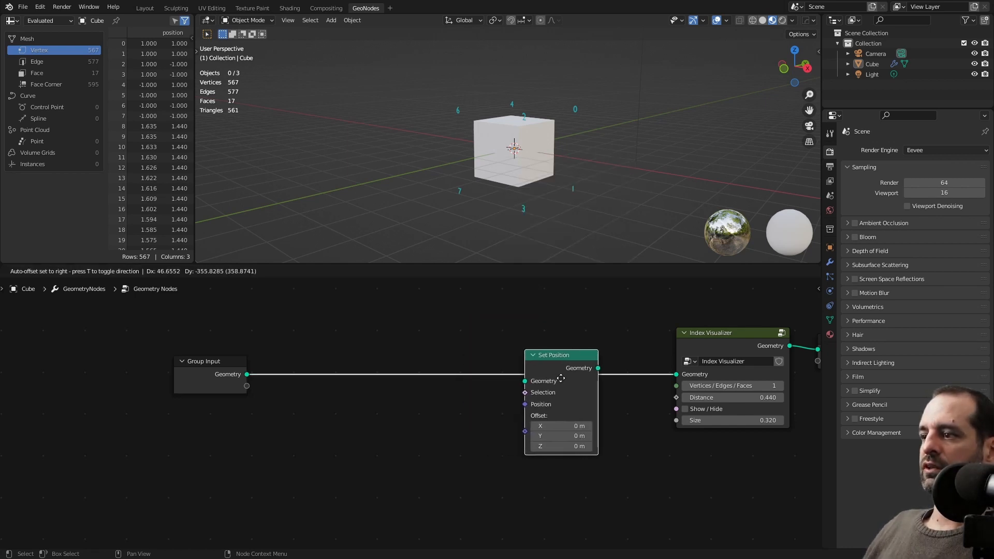
left_click(576, 372)
Add a Transform node on the link between Group Input and Set Position.
middle_click_drag(450, 378, 523, 387)
key("shift+a")
left_click(500, 333)
type("tra")
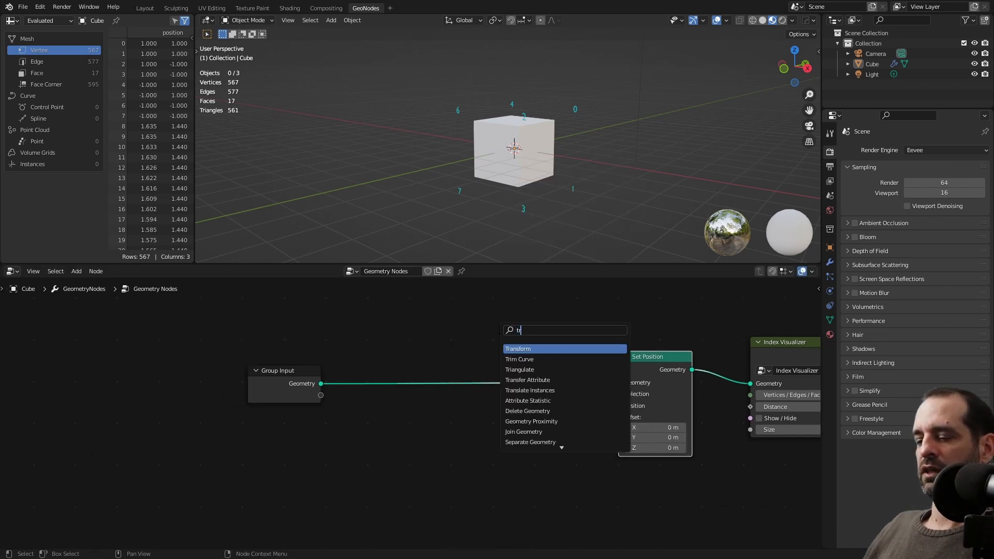
left_click(530, 349)
left_click(539, 412)
Try out the Transform node's X translation and set it back to 0 m.
middle_click_drag(558, 418, 545, 394)
scroll(550, 401, "up", 3)
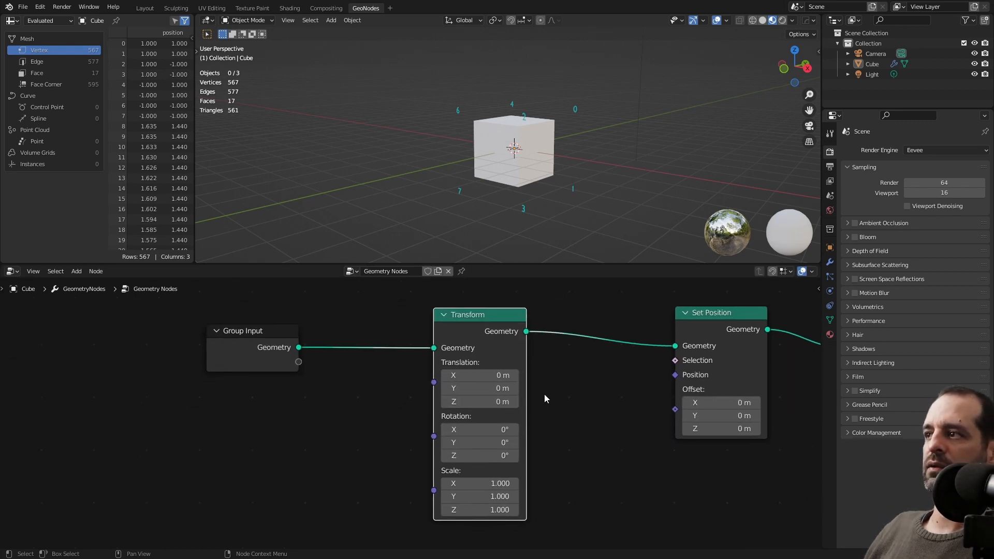
scroll(545, 393, "up", 3)
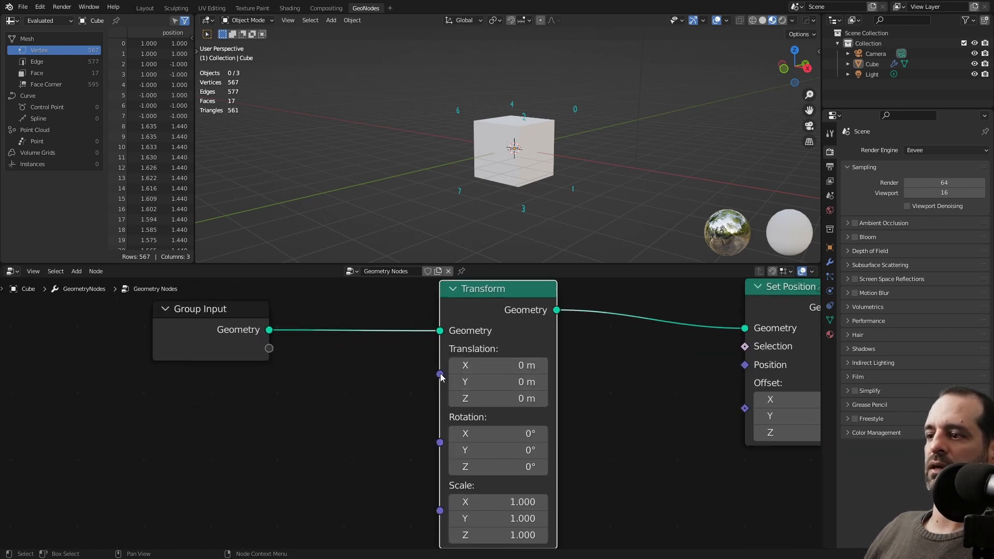
mouse_move(440, 374)
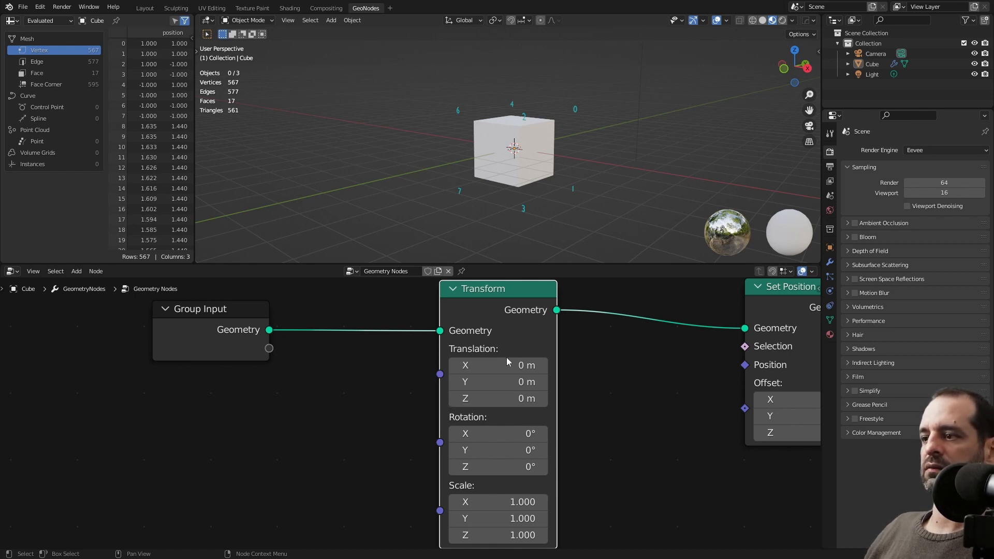
scroll(500, 373, "down", 2)
mouse_move(478, 373)
left_mouse_down()
mouse_move(507, 374)
mouse_move(497, 374)
left_mouse_up()
left_click(478, 374)
type("0")
key("Return")
Space the Transform and Set Position nodes farther apart, and try pulling a link from Set Position's Position input.
scroll(555, 399, "down", 2)
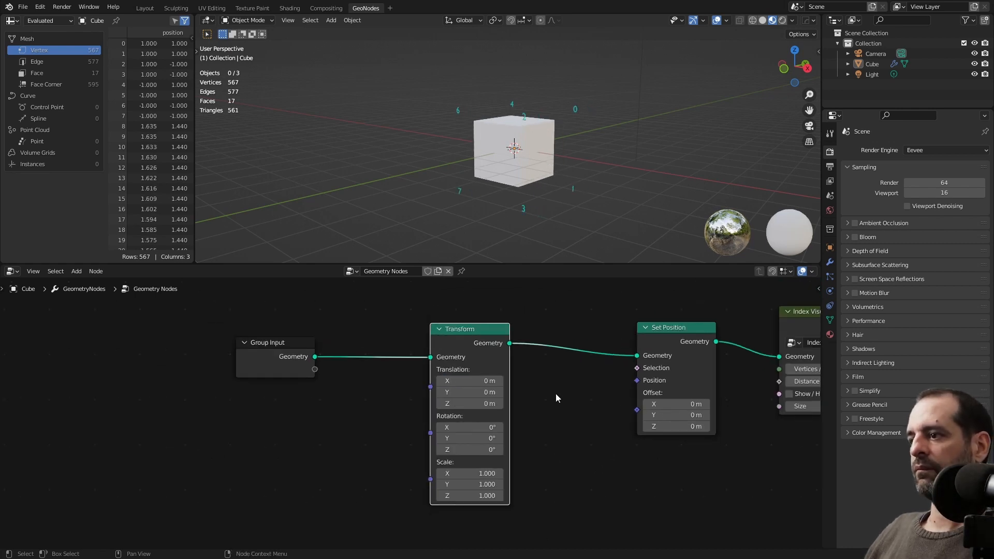
middle_click_drag(559, 398, 474, 406)
left_click_drag(567, 337, 523, 325)
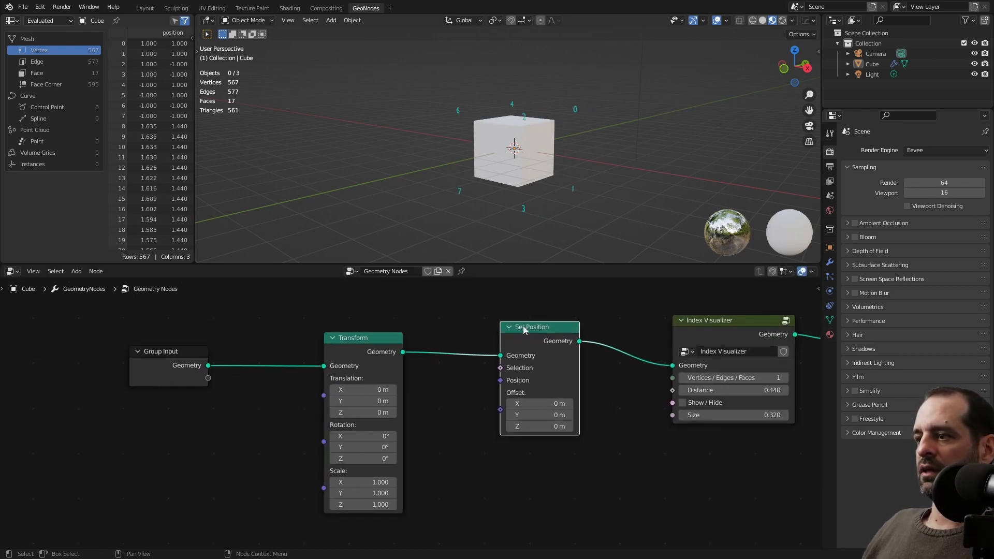
scroll(524, 363, "up", 3)
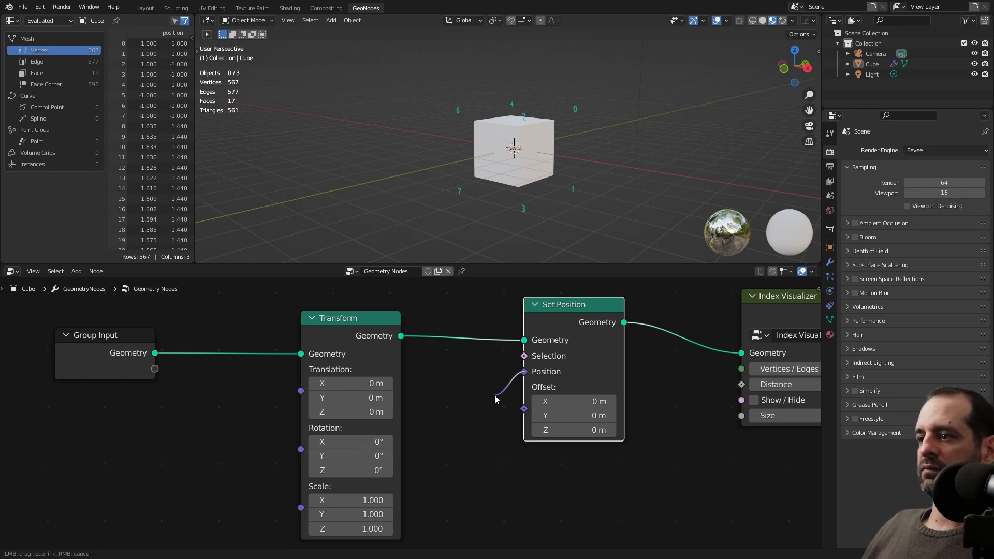
left_click_drag(374, 340, 332, 340)
left_click_drag(536, 364, 450, 418)
Add an Index node and place it above the Transform node.
scroll(527, 124, "up", 3)
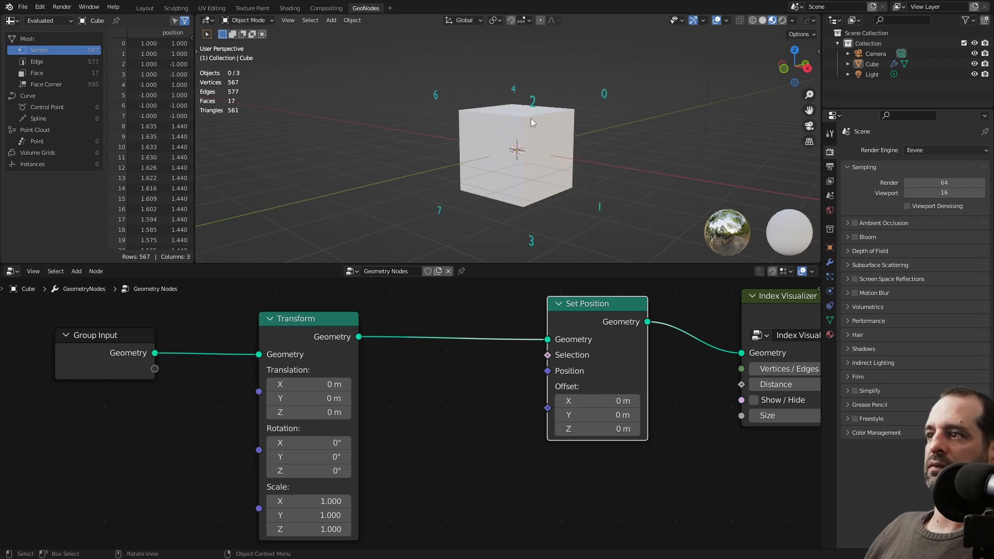
scroll(524, 126, "up", 1)
scroll(596, 219, "down", 3)
scroll(479, 393, "down", 1)
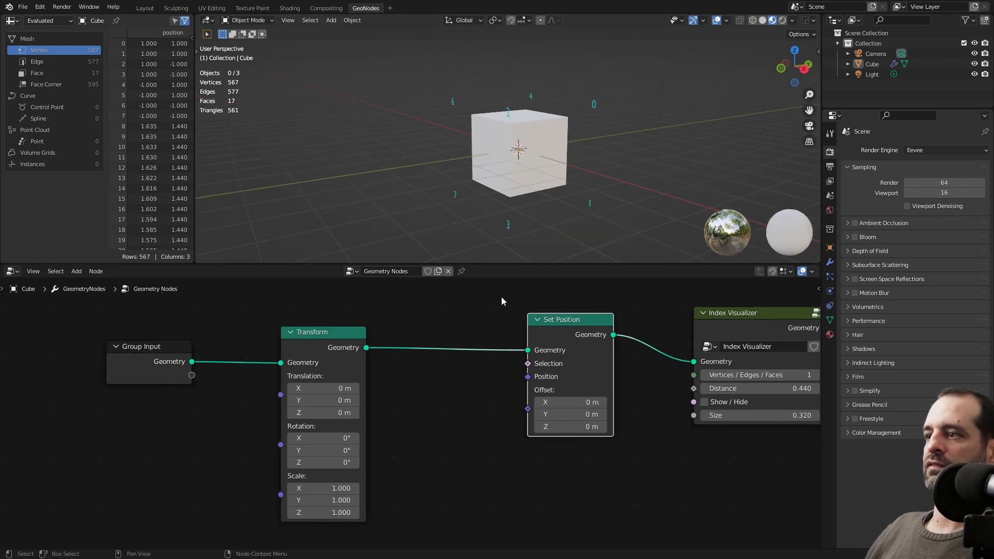
scroll(423, 408, "down", 2)
scroll(423, 408, "down", 1)
middle_click_drag(422, 408, 500, 491)
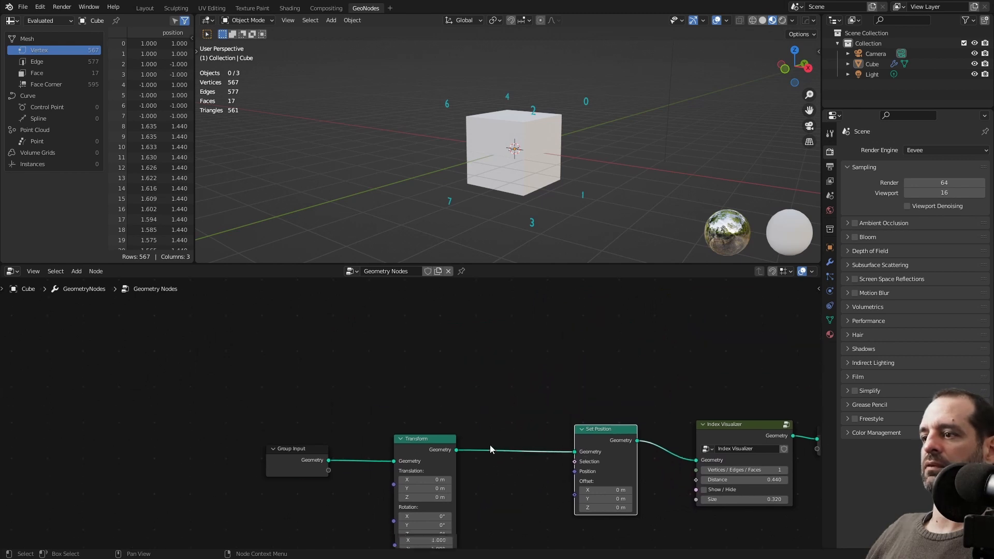
key("shift+a")
type("inx")
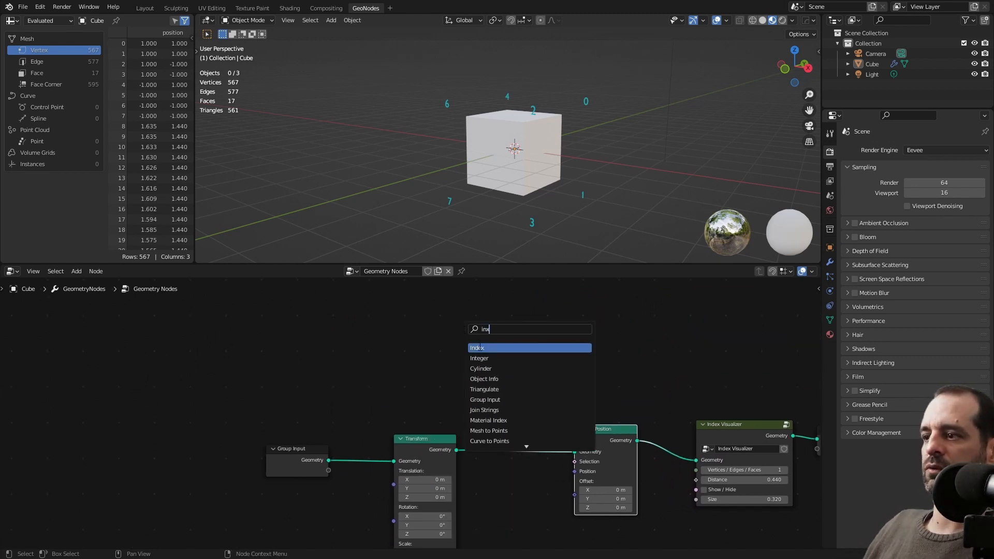
left_click(480, 347)
left_click(402, 368)
scroll(409, 357, "up", 5)
left_click_drag(420, 335, 365, 326)
Add a Math node beside the Index node and connect the Index output to its first Value input.
key("shift+a")
left_click(476, 330)
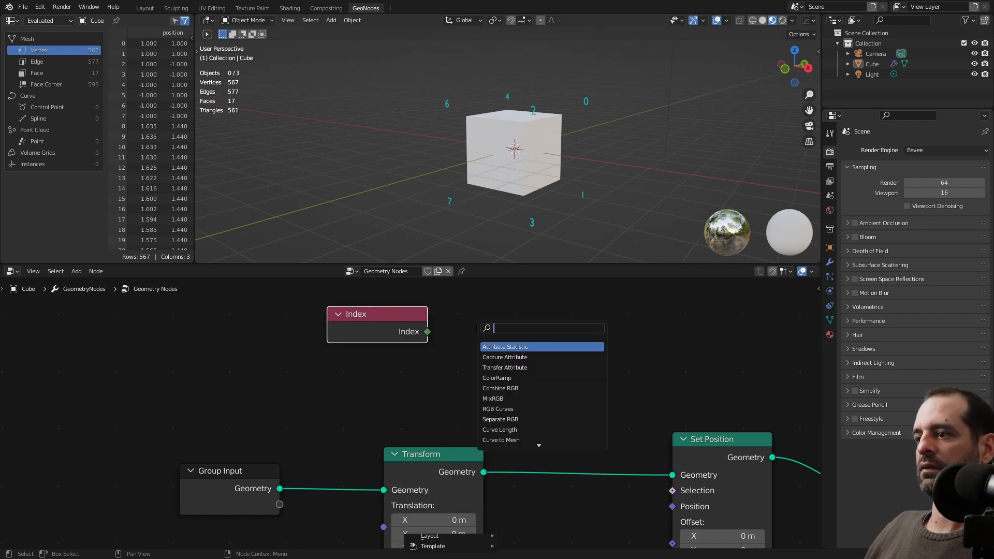
type("th")
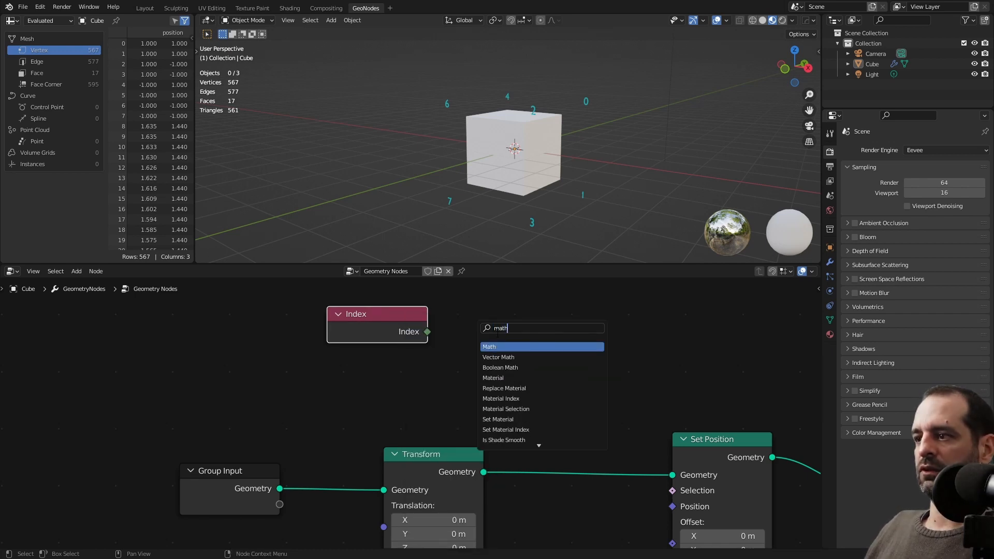
key("Return")
left_click(488, 327)
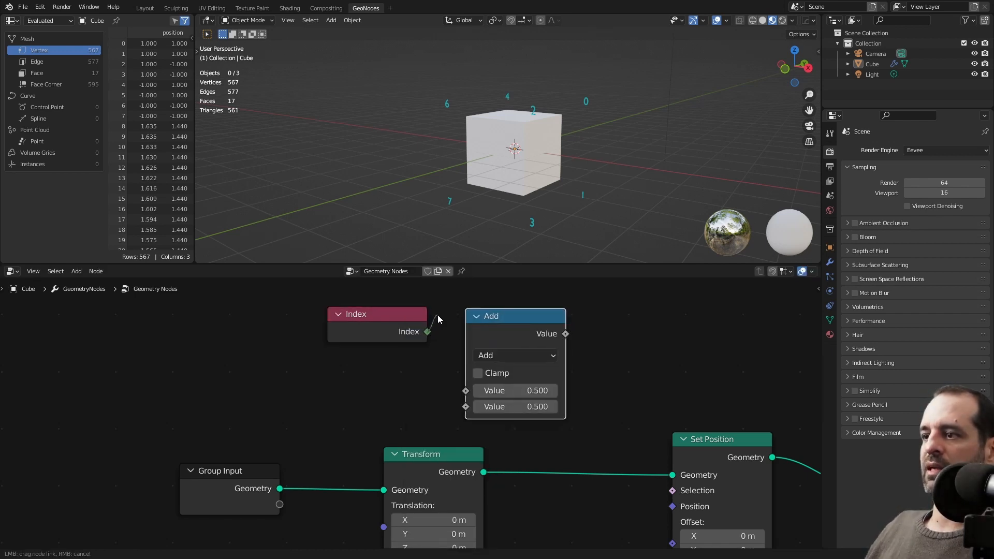
left_click_drag(427, 331, 465, 390)
Change the Math node's operation to Compare, with the second Value at 1.000 and Epsilon at 0.000.
left_click(514, 356)
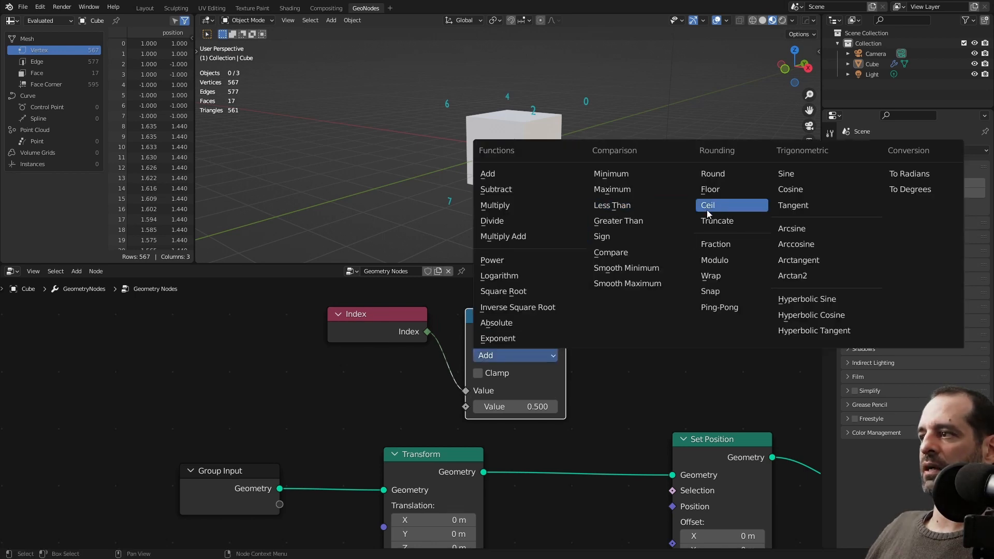
left_click(611, 252)
left_click(509, 393)
type("0")
key("Return")
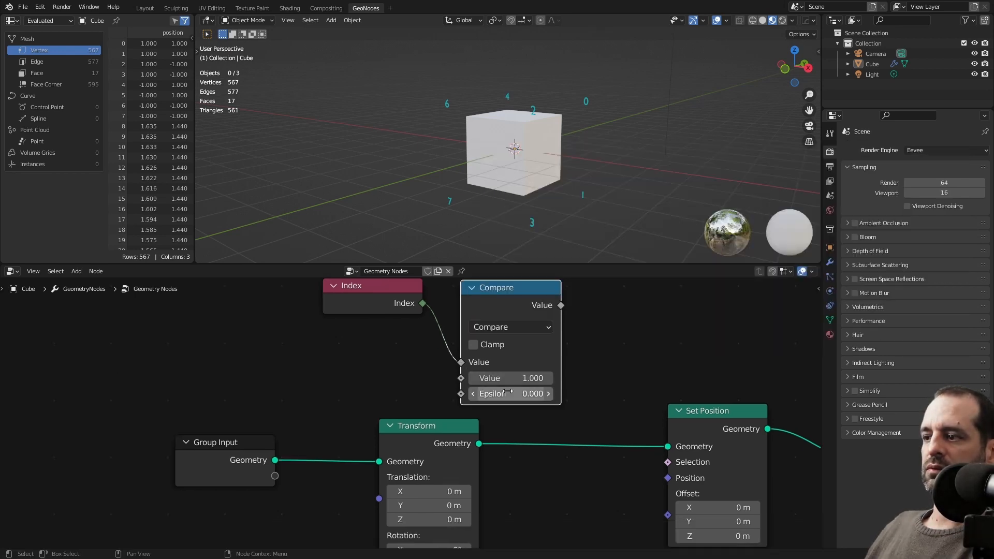
scroll(564, 364, "down", 1)
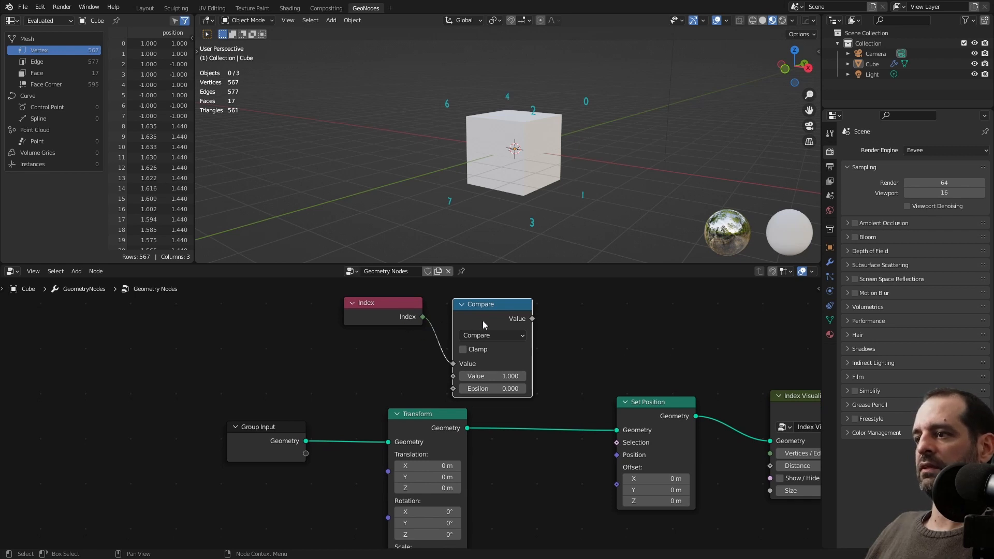
Connect the Compare node's Value output to the Set Position node's Selection input.
left_click_drag(482, 321, 476, 315)
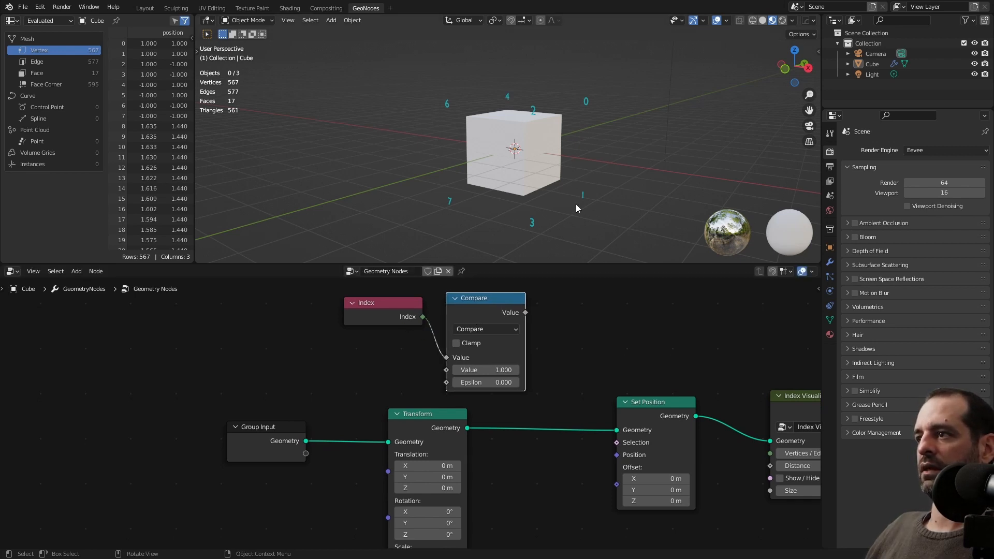
middle_click_drag(575, 355, 520, 334)
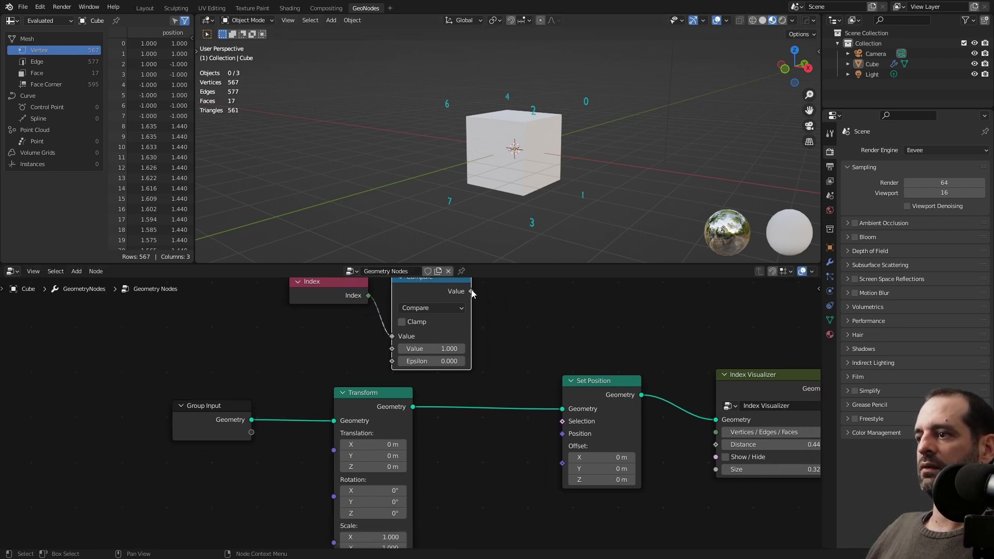
left_click_drag(471, 291, 563, 421)
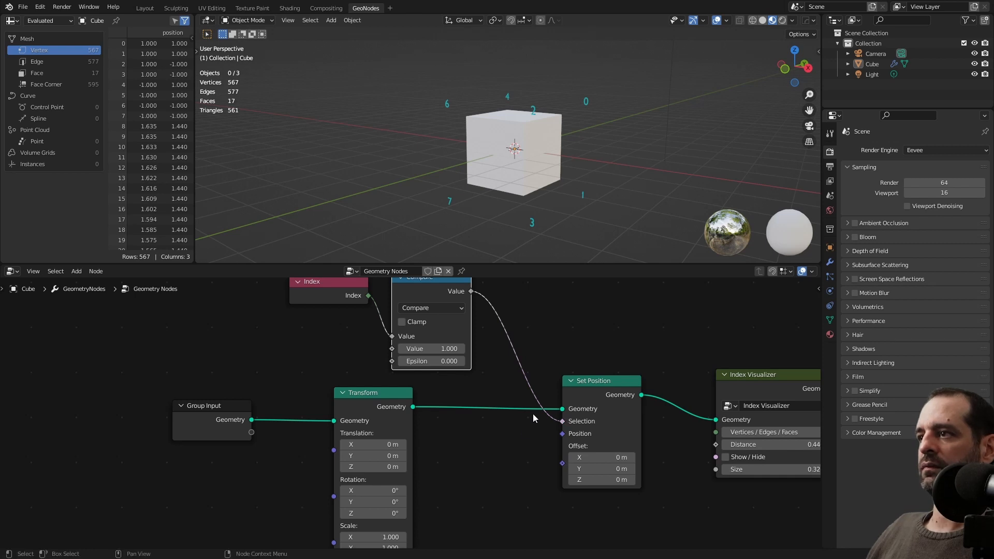
middle_click_drag(532, 443, 513, 421)
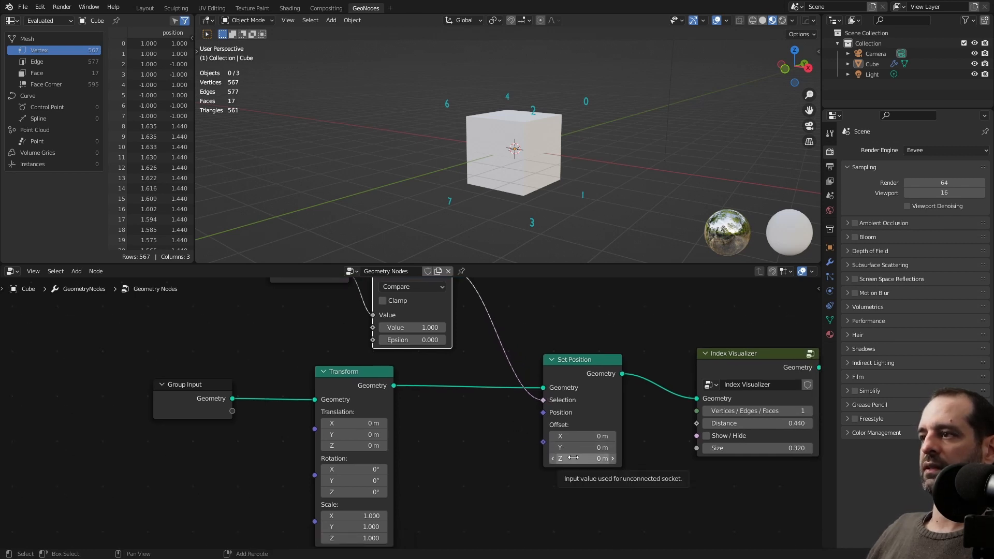
Try out the Set Position node's Z offset on the selected vertex, returning it to 0 m.
middle_click_drag(513, 467, 502, 451)
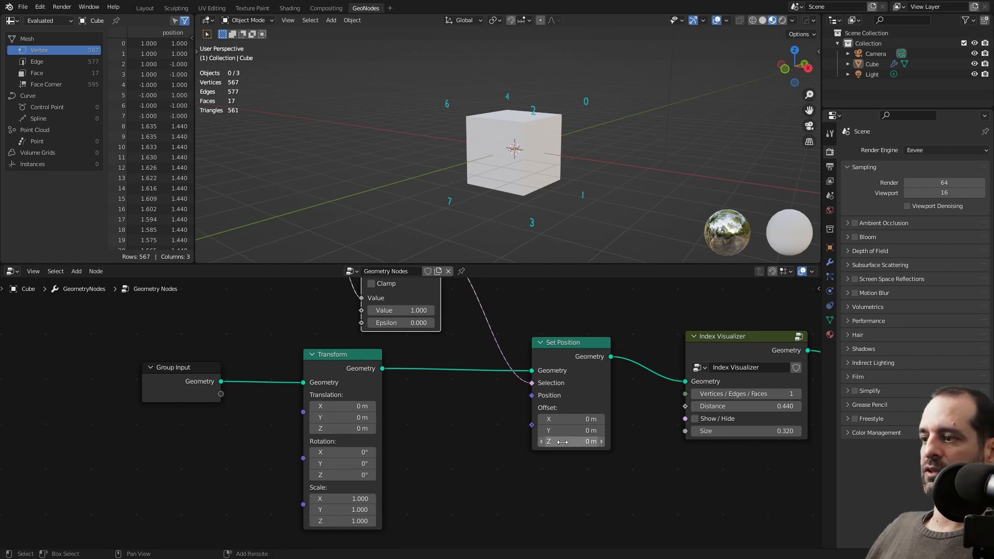
mouse_move(572, 441)
left_mouse_down()
mouse_move(595, 441)
mouse_move(557, 441)
left_mouse_up()
middle_click_drag(561, 261, 547, 212)
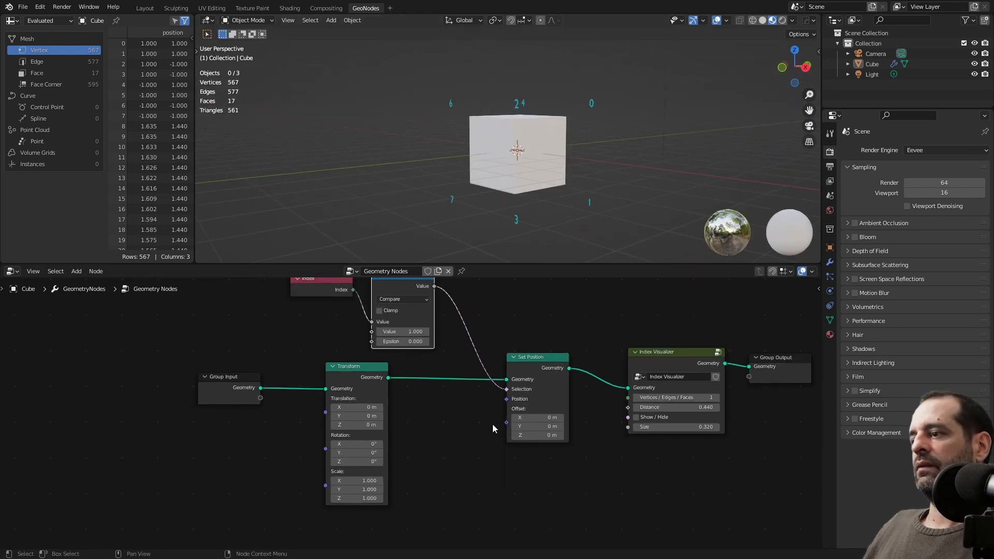
scroll(481, 362, "up", 1)
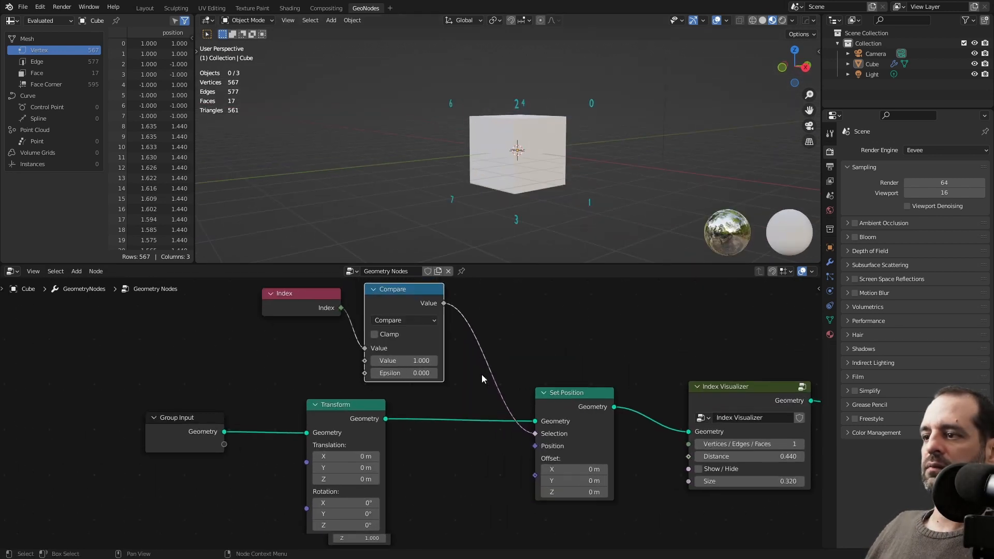
Preview the Compare result in the spreadsheet through a Viewer node fed by the Transform geometry, and place the Viewer above the Index Visualizer.
left_click_drag(347, 408, 346, 452)
middle_click_drag(477, 382, 486, 410)
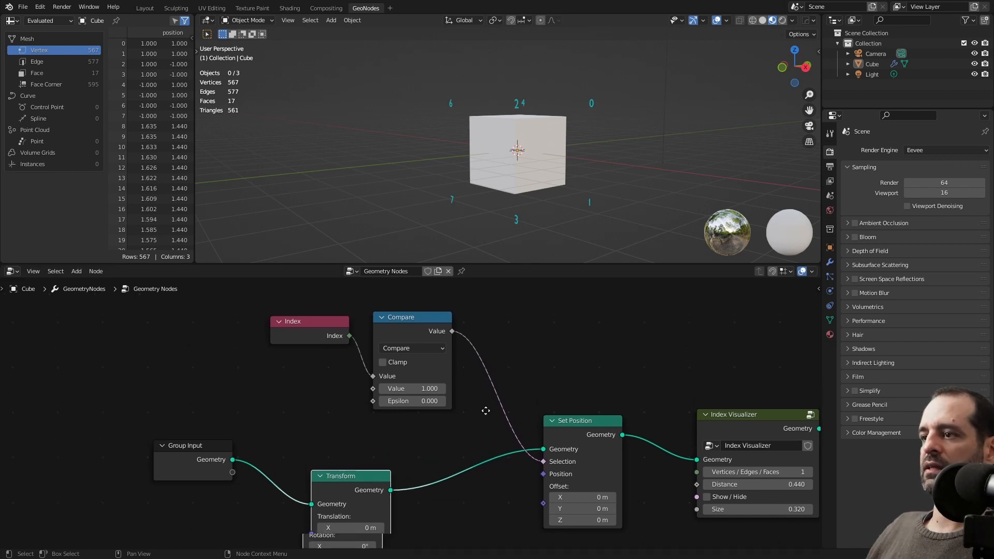
left_click(450, 342, "ctrl+shift")
left_click(586, 429, "ctrl+shift")
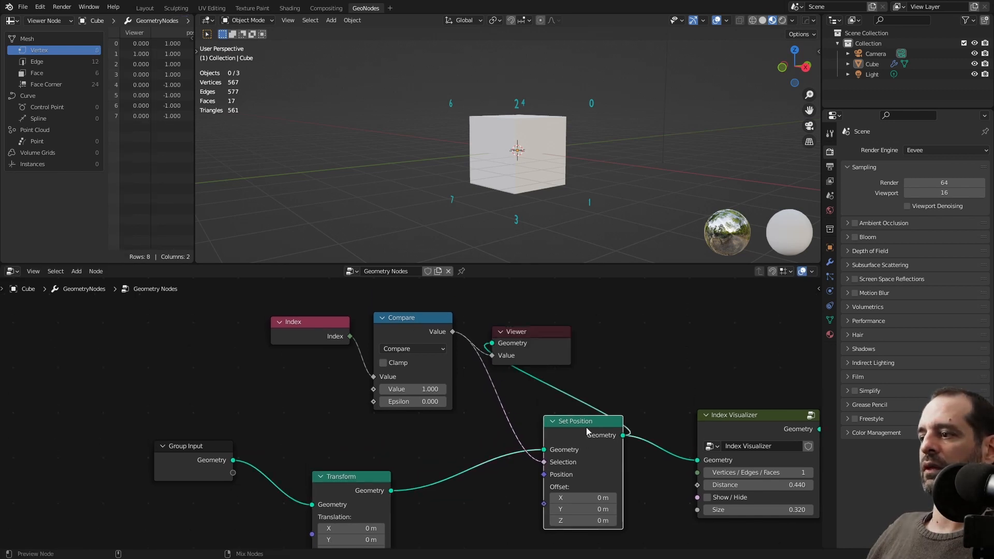
left_click_drag(562, 342, 663, 345)
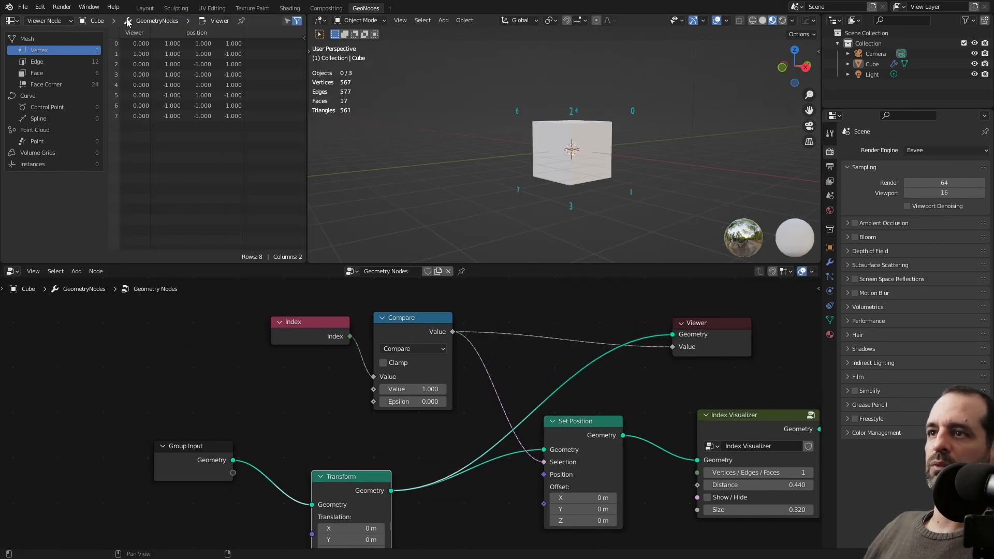
left_click_drag(695, 322, 688, 317)
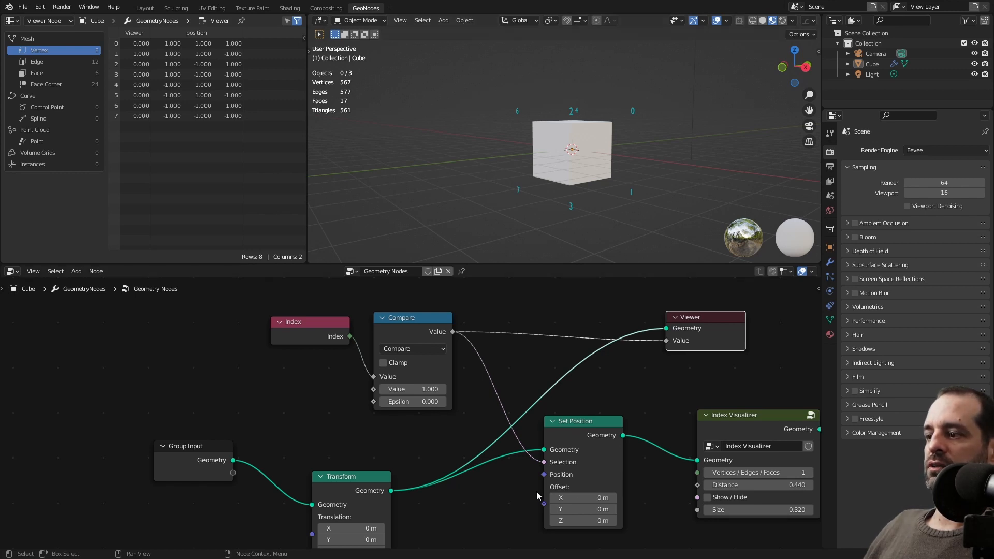
Examine how the Compare output feeds the Set Position node's Selection input alongside the incoming Transform geometry.
middle_click_drag(576, 483, 588, 427)
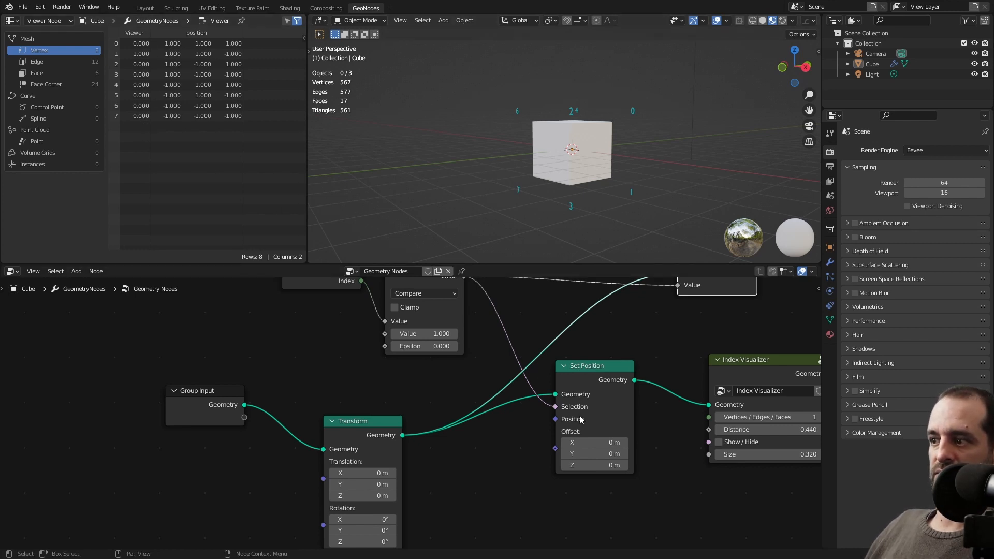
scroll(504, 446, "down", 1)
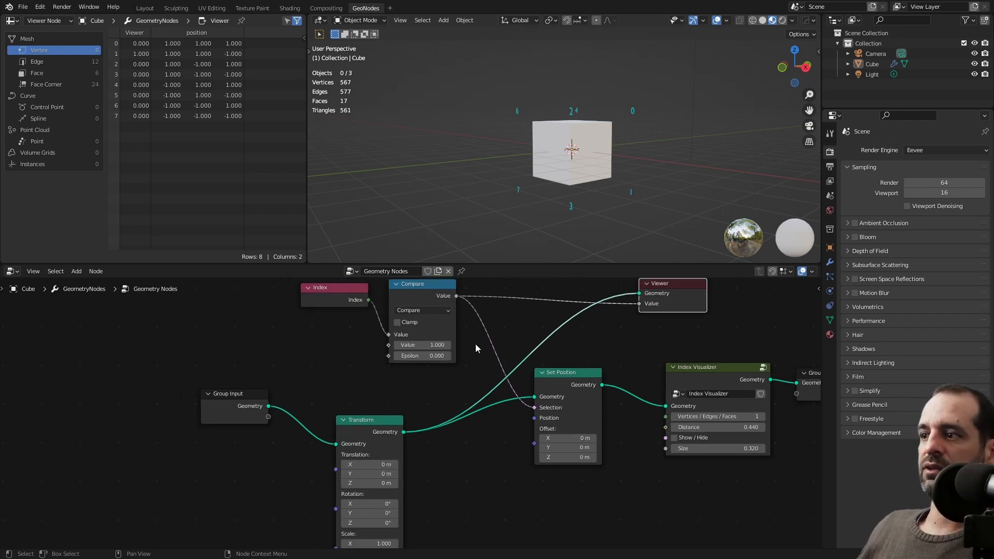
scroll(476, 344, "up", 2, "shift")
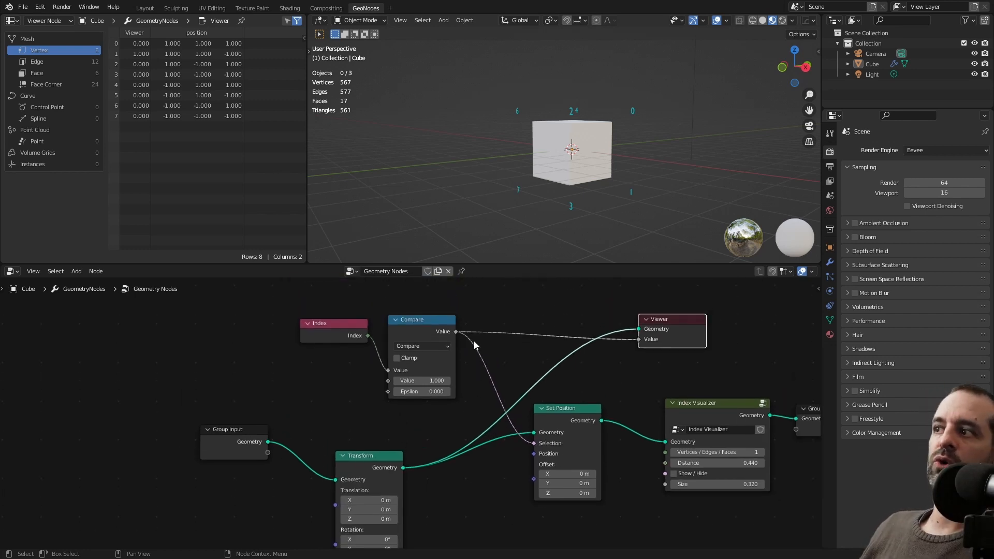
scroll(488, 392, "down", 1)
scroll(502, 369, "down", 2, "shift")
scroll(573, 383, "up", 3)
scroll(575, 382, "up", 1)
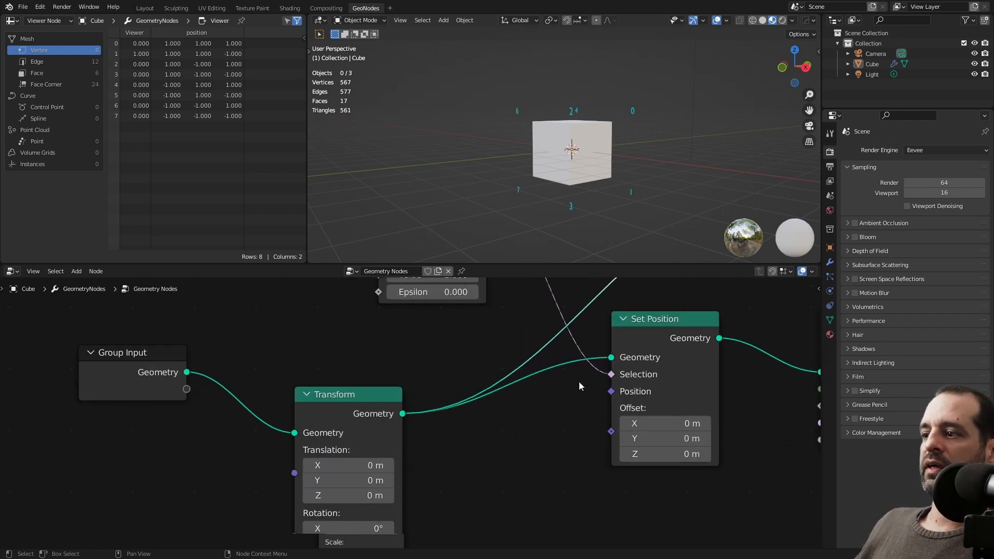
middle_click_drag(572, 380, 464, 407)
scroll(526, 403, "up", 3)
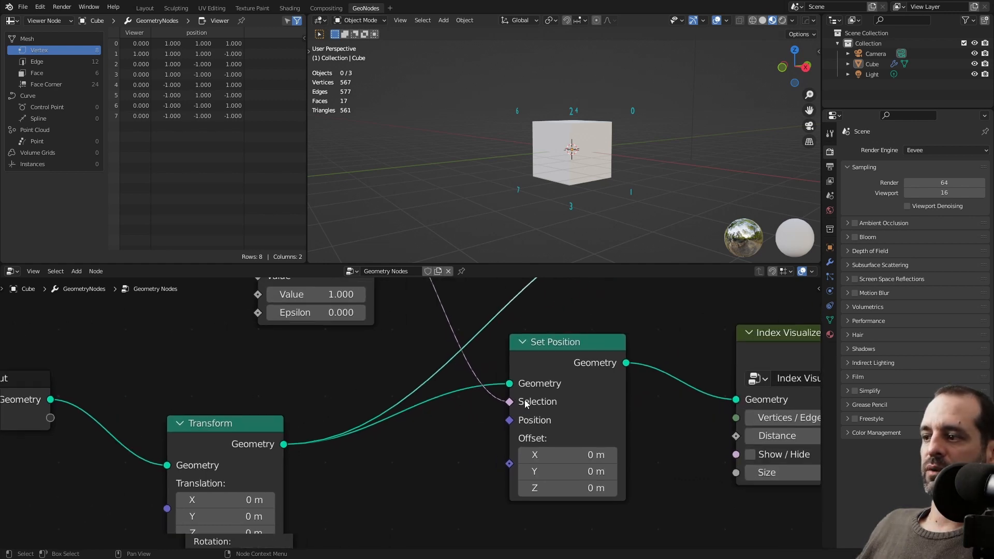
scroll(526, 399, "down", 1)
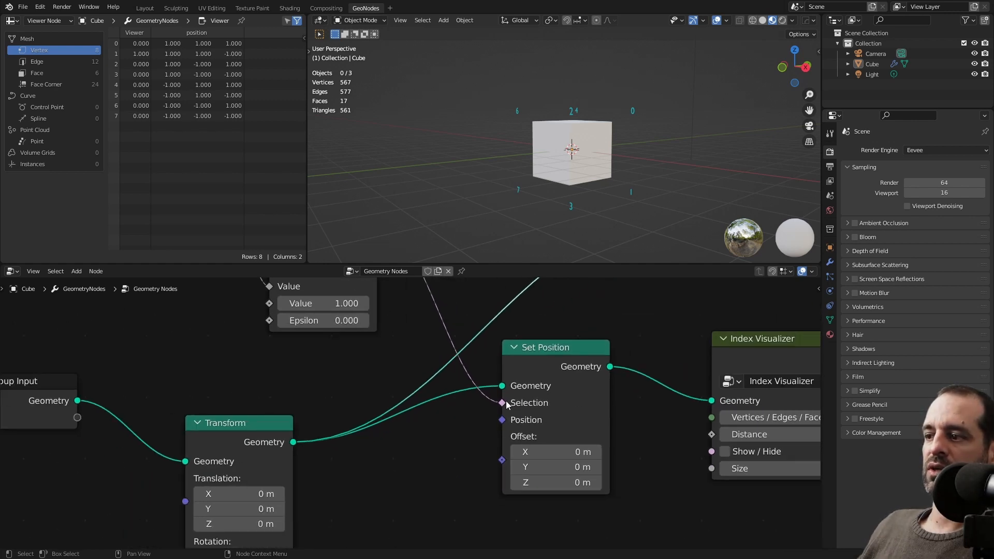
scroll(505, 403, "down", 1)
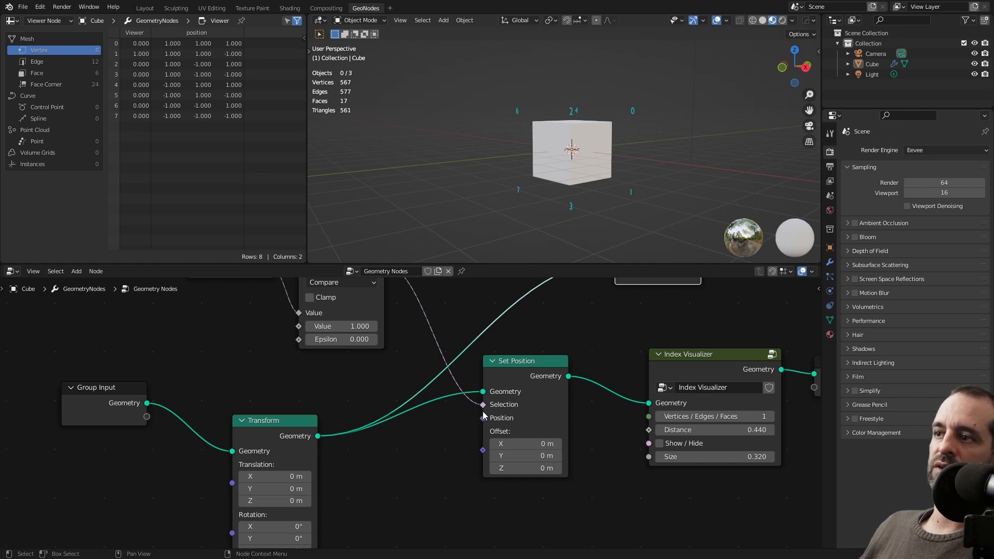
scroll(484, 414, "down", 2)
middle_click_drag(484, 414, 526, 407)
Move Group Input and Transform away from the Compare node, and place Set Position next to the Index Visualizer.
left_click(283, 371)
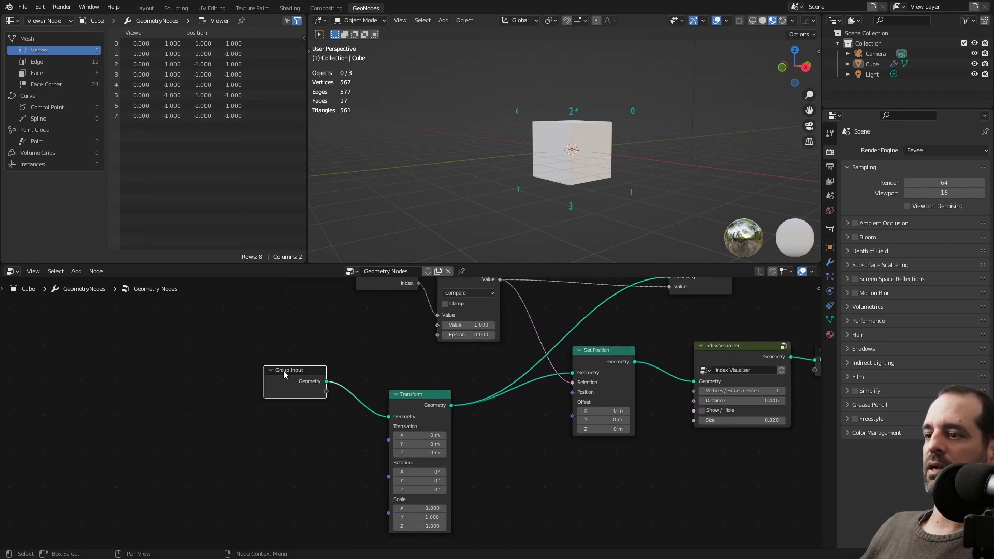
left_click_drag(293, 389, 167, 374)
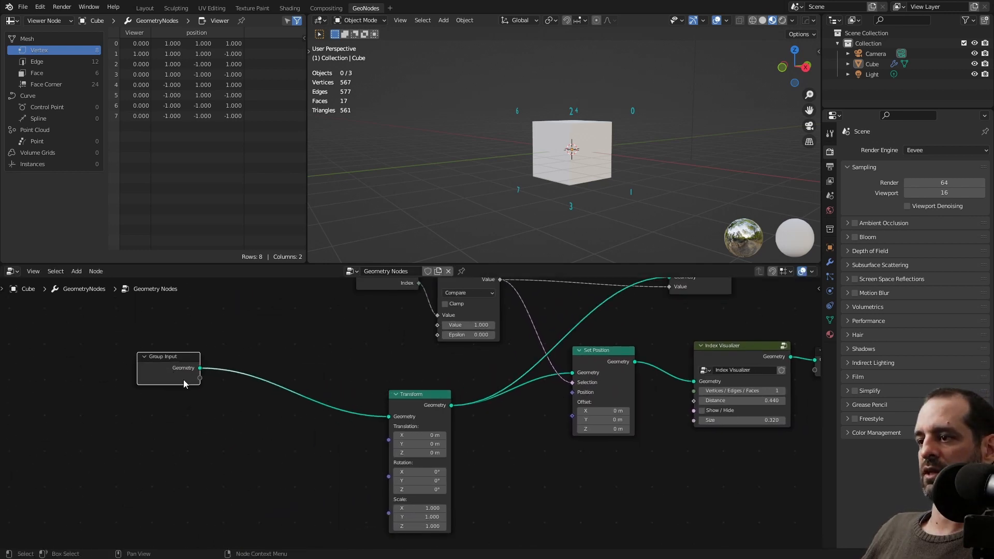
left_click_drag(413, 404, 257, 388)
left_click_drag(173, 366, 184, 396)
scroll(480, 400, "down", 2)
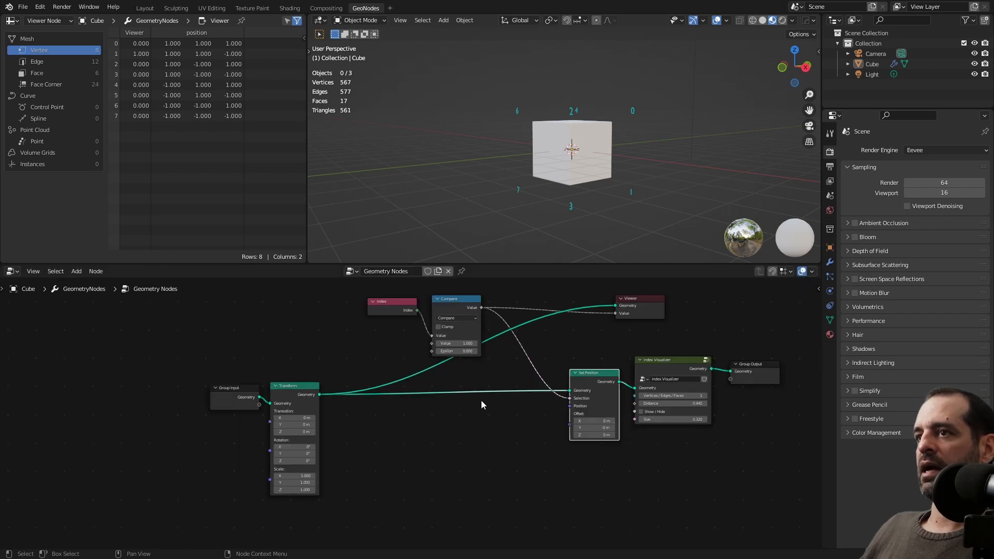
scroll(568, 424, "up", 2)
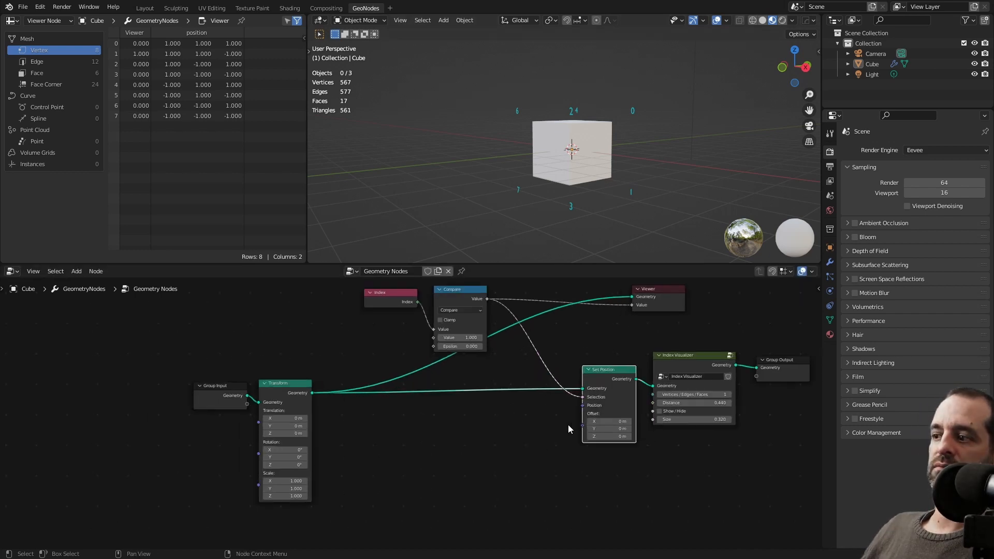
left_click_drag(631, 373, 635, 378)
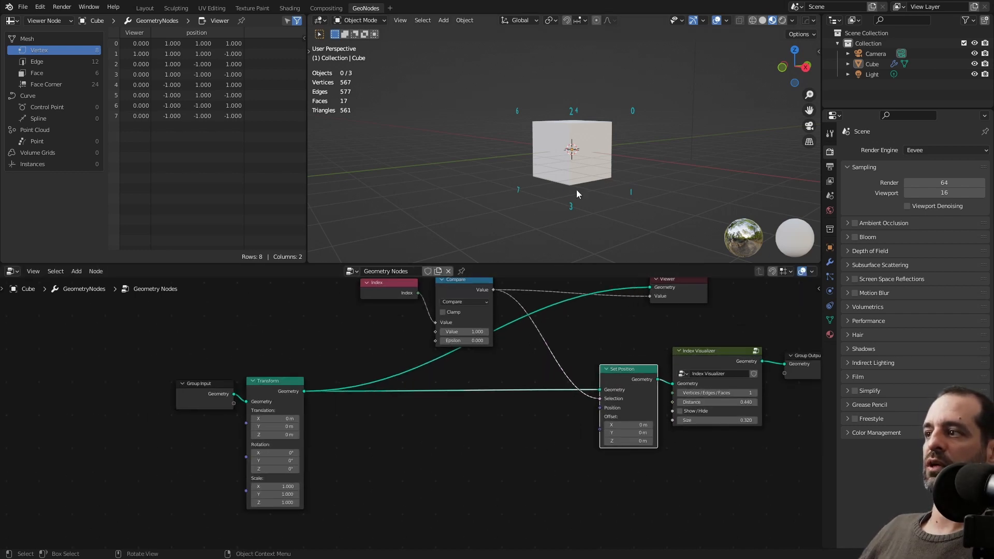
Inspect the cube's vertex indices from several angles and compare them with the Set Position node's Selection, Position and Offset inputs.
middle_click_drag(576, 189, 651, 197)
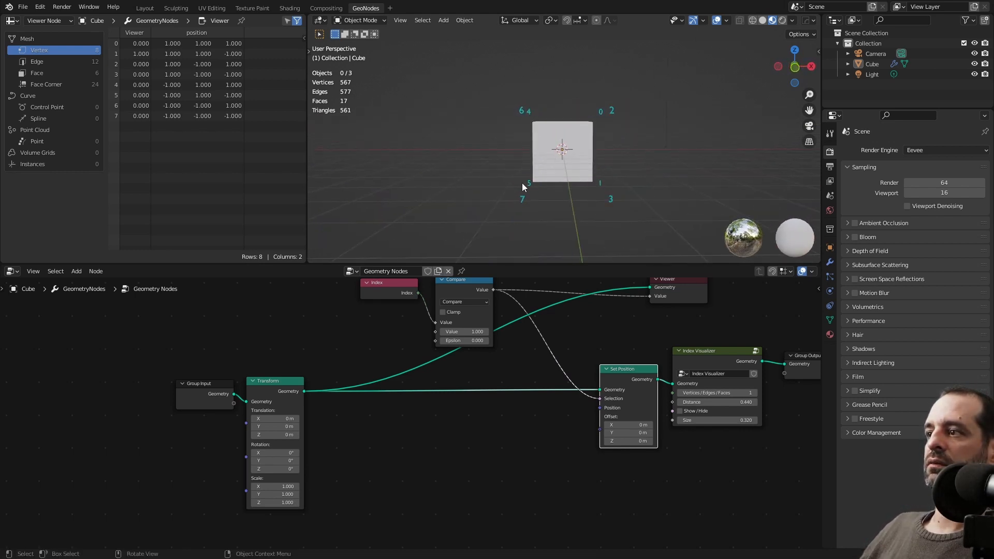
scroll(527, 185, "up", 3)
scroll(525, 182, "down", 2)
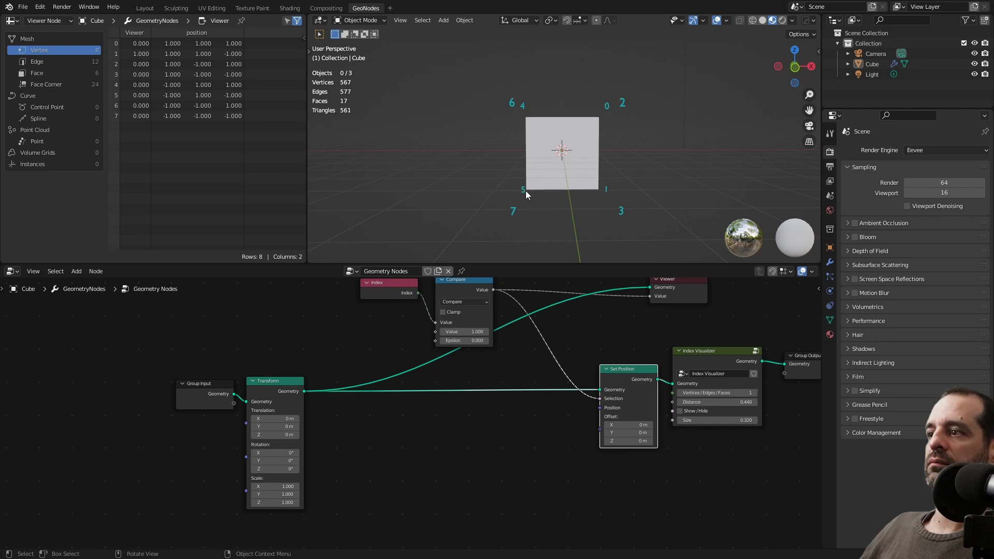
scroll(642, 448, "up", 6)
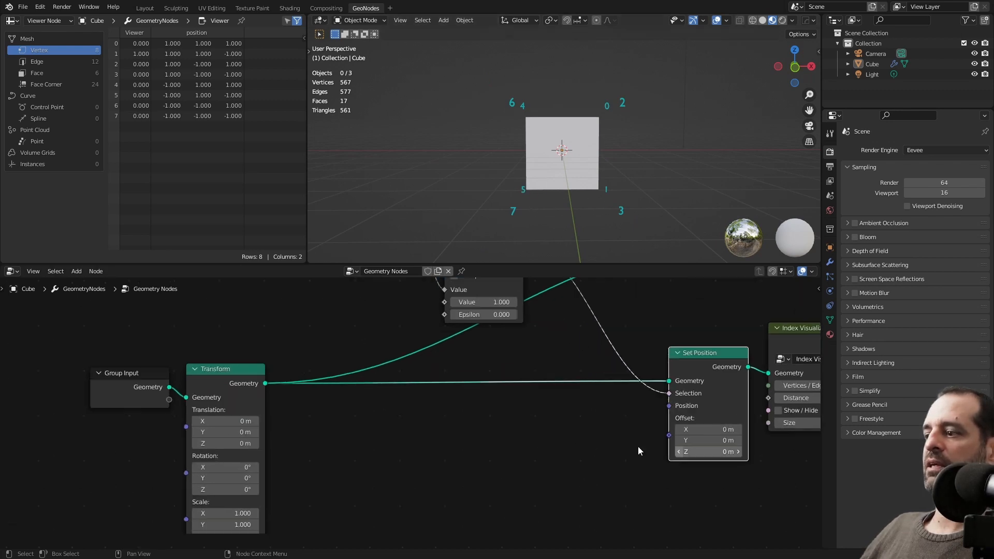
middle_click_drag(644, 446, 441, 449)
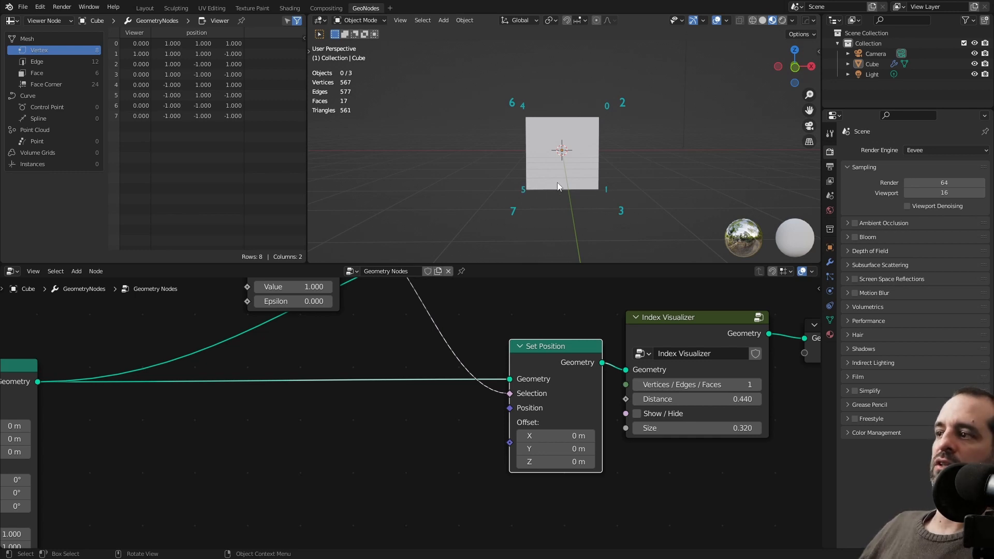
scroll(528, 374, "down", 2)
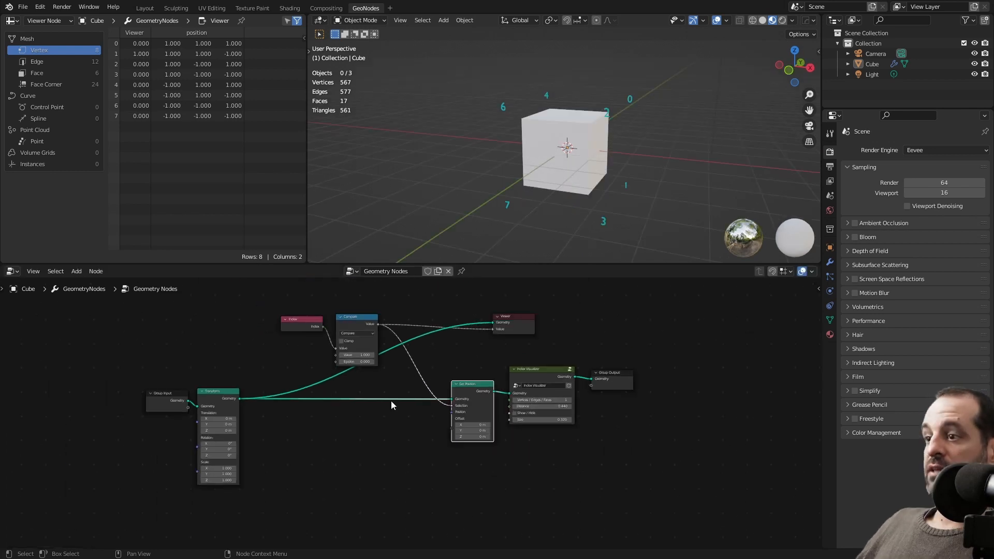
scroll(414, 432, "up", 2)
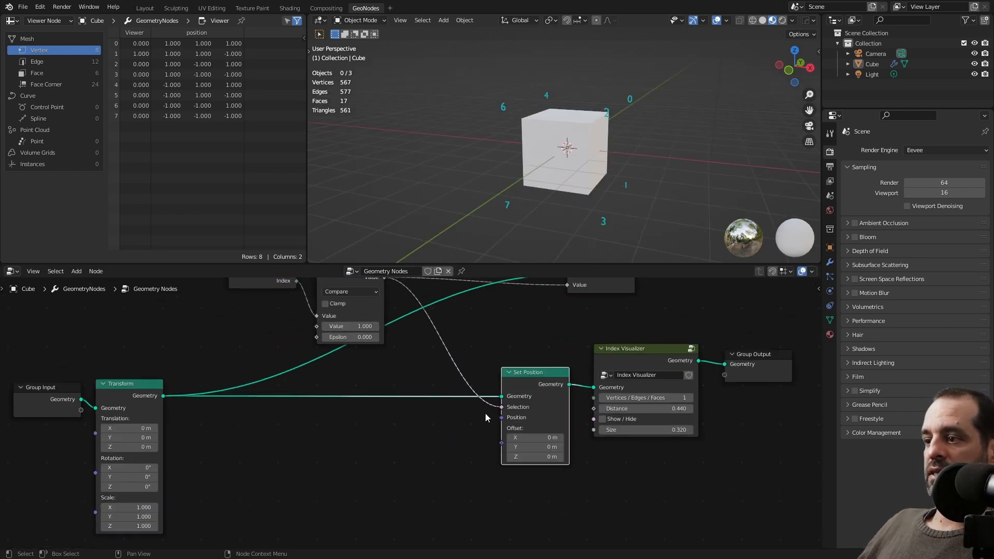
left_click_drag(501, 407, 496, 419)
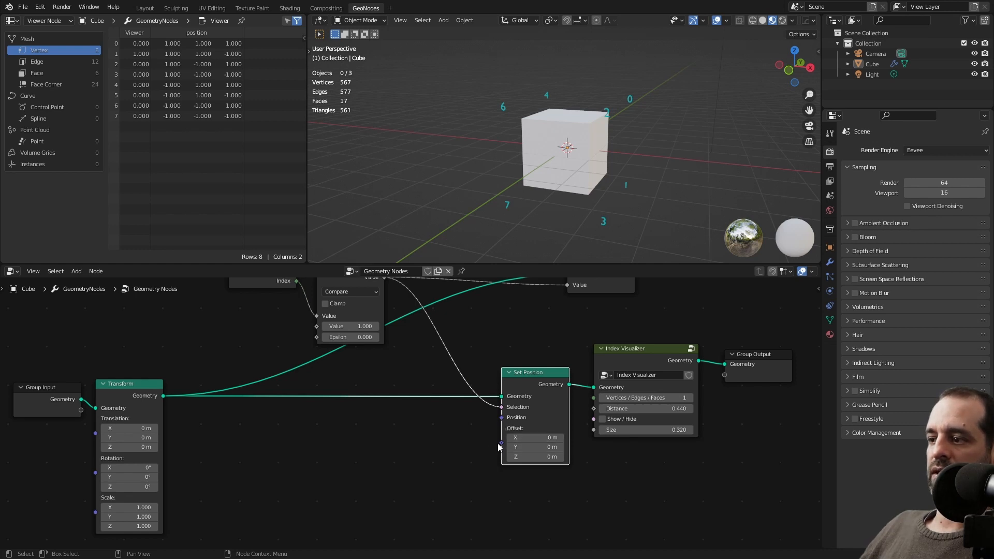
scroll(469, 449, "down", 2)
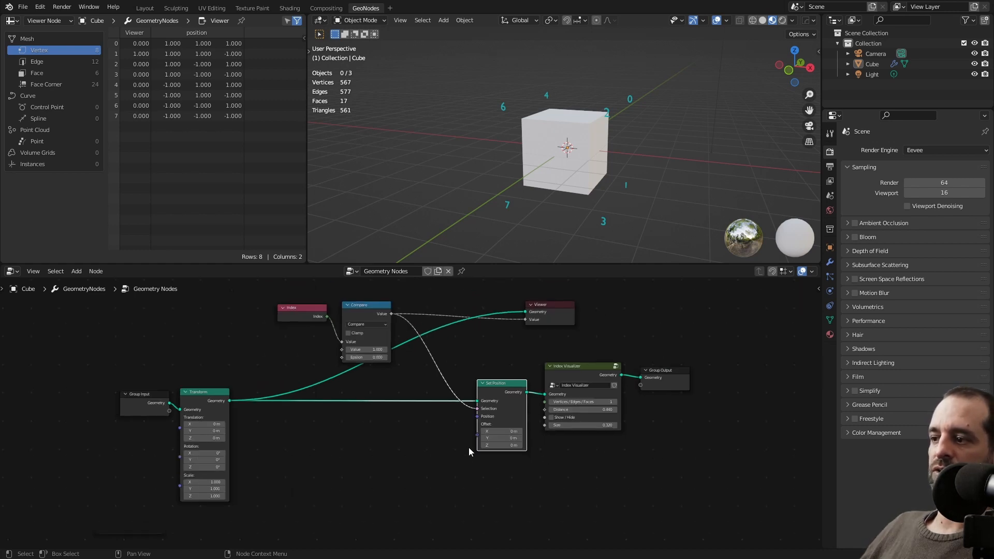
middle_click_drag(469, 447, 501, 457)
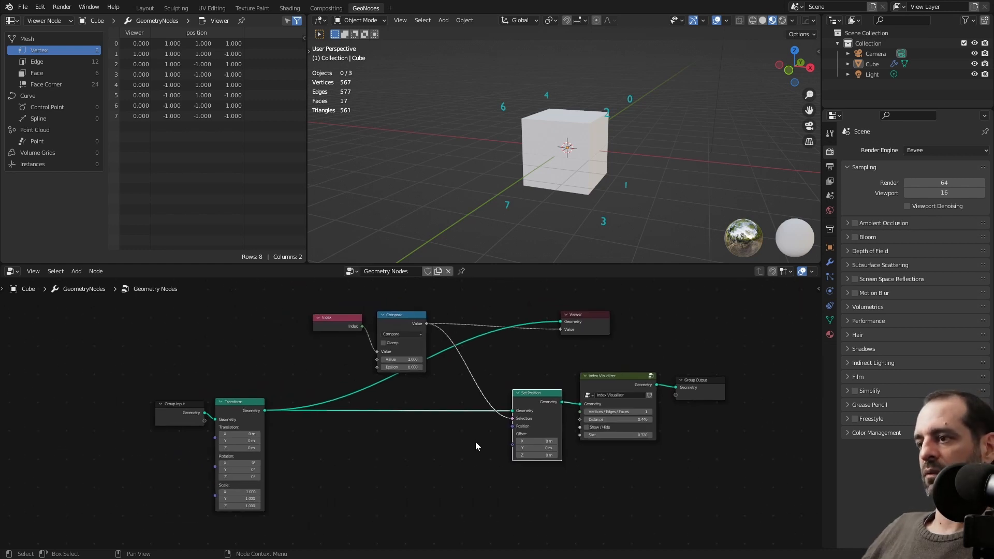
Delete the Index, Compare and Viewer nodes from the node tree.
left_click_drag(354, 289, 679, 352)
key("Delete")
scroll(414, 362, "up", 1)
Reposition the Transform and Set Position nodes side by side between Group Input and the Index Visualizer.
left_click_drag(335, 400, 544, 391)
mouse_move(577, 209)
middle_mouse_down()
mouse_move(591, 202)
mouse_move(585, 209)
middle_mouse_up()
left_click_drag(503, 396, 429, 397)
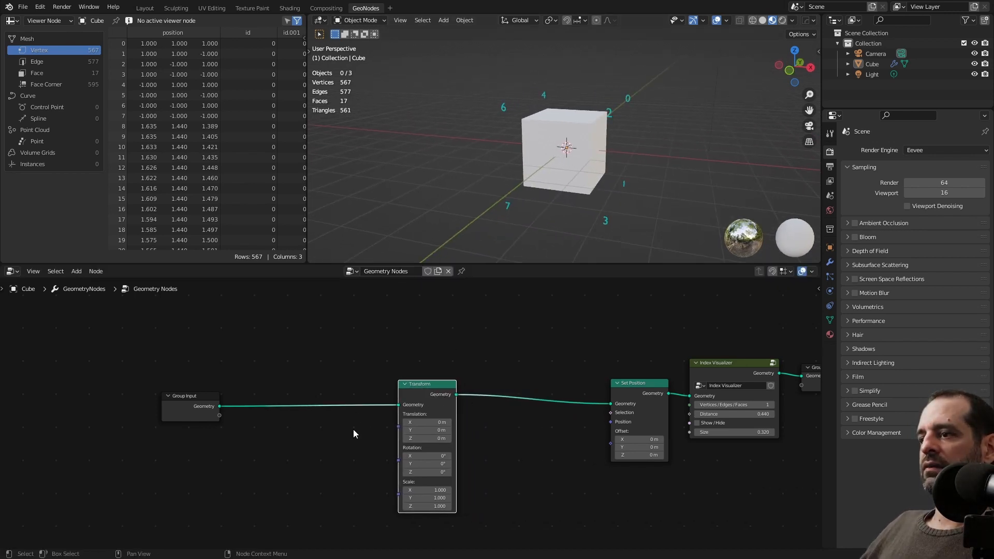
left_click_drag(639, 389, 564, 379)
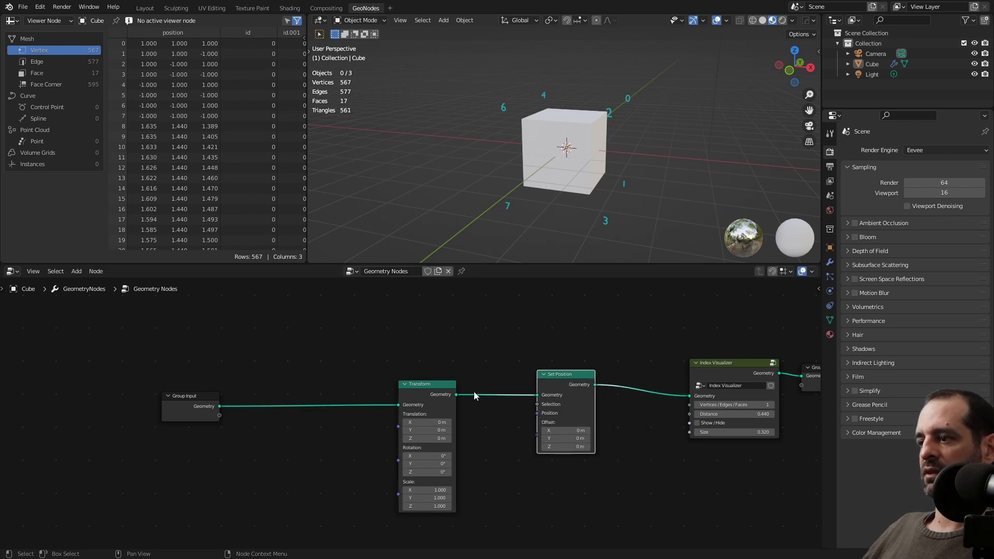
middle_click_drag(619, 235, 575, 171)
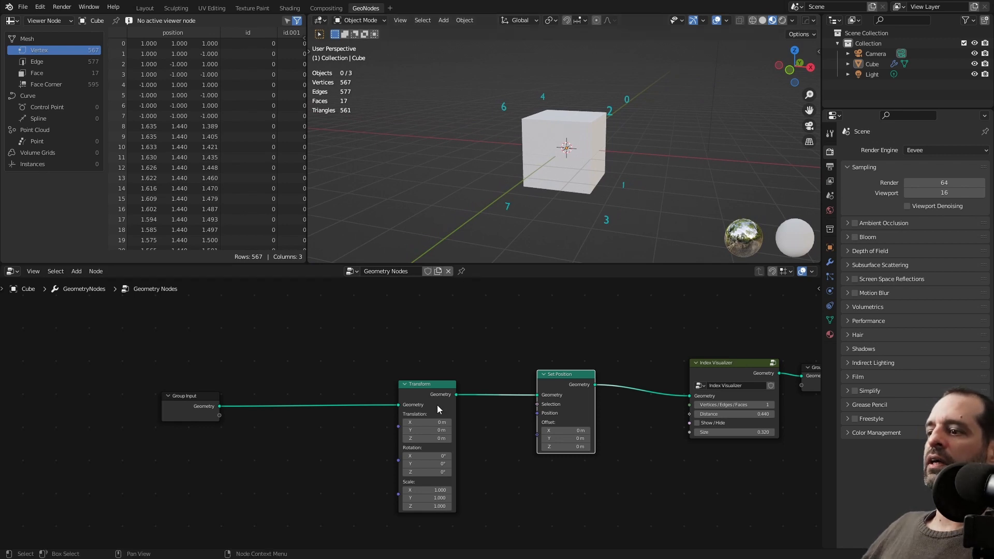
Move the Transform node away from Set Position, opening a wide gap between the two nodes.
left_click_drag(438, 407, 435, 410)
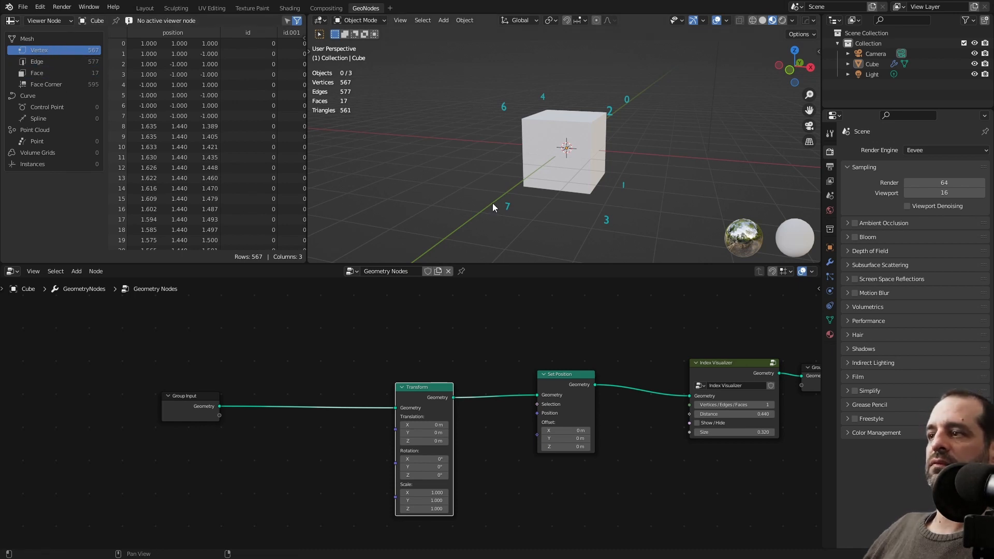
middle_click_drag(559, 386, 555, 391)
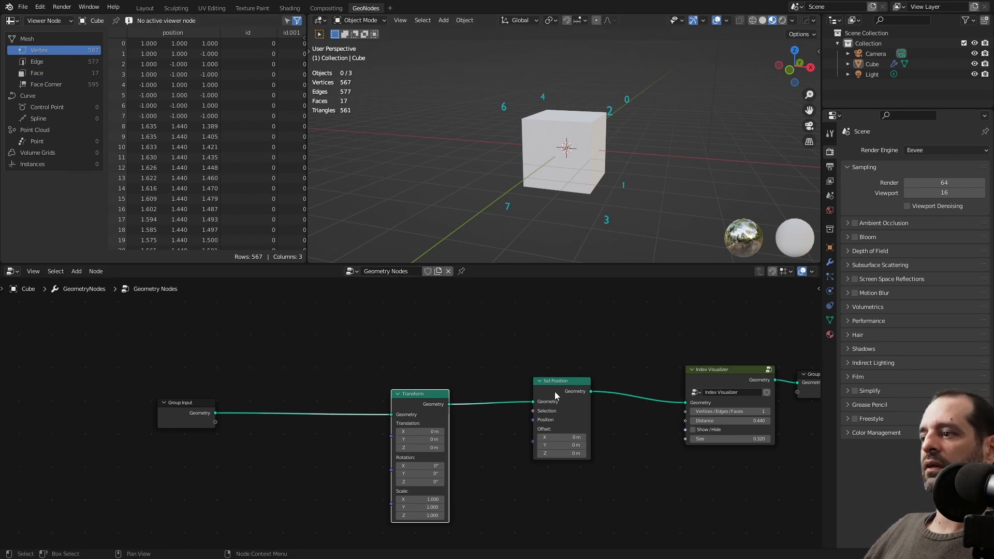
left_click(554, 391)
scroll(510, 426, "up", 4)
middle_click_drag(511, 426, 645, 421)
left_click_drag(519, 389, 399, 389)
middle_click_drag(534, 427, 596, 345)
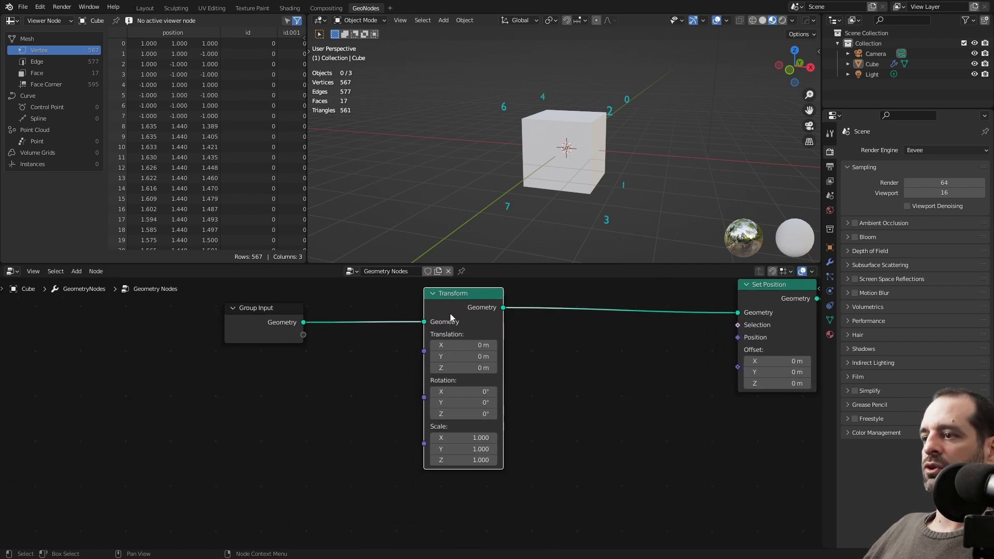
Try rotating the cube with the Transform node's Z rotation, and reset that rotation to 0°.
left_click_drag(482, 414, 497, 414)
left_click(481, 414)
type("0")
key("Return")
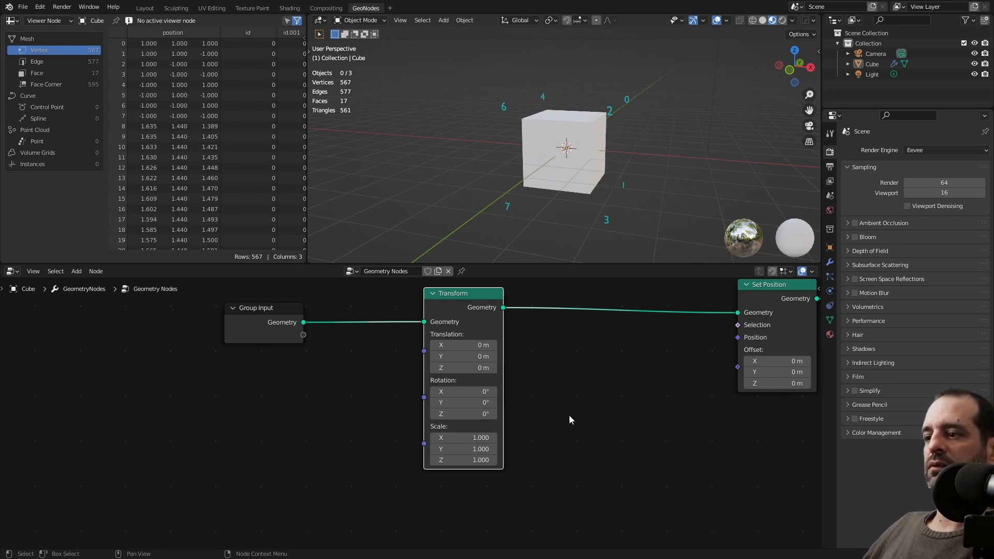
middle_click_drag(617, 127, 568, 134)
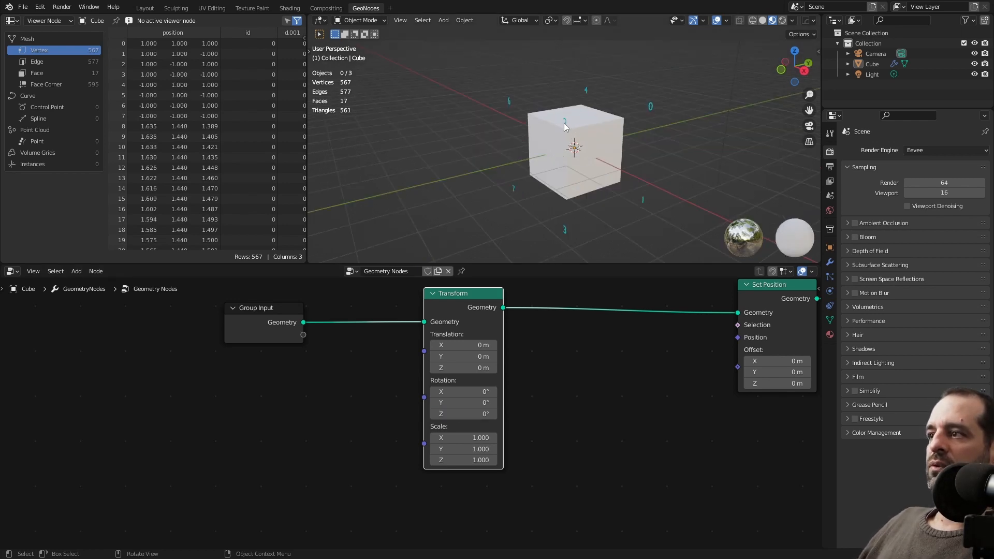
middle_click_drag(650, 136, 575, 151)
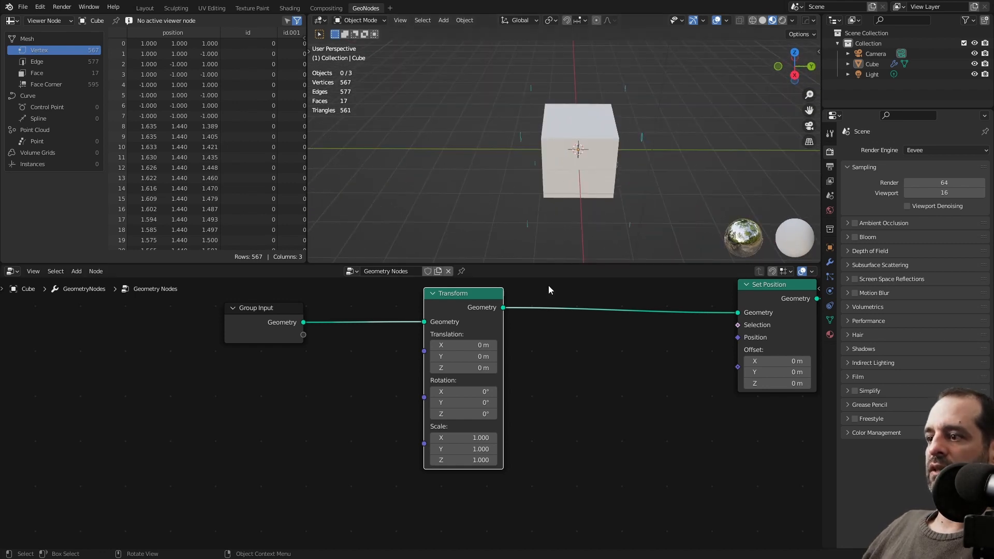
left_click_drag(466, 416, 502, 416)
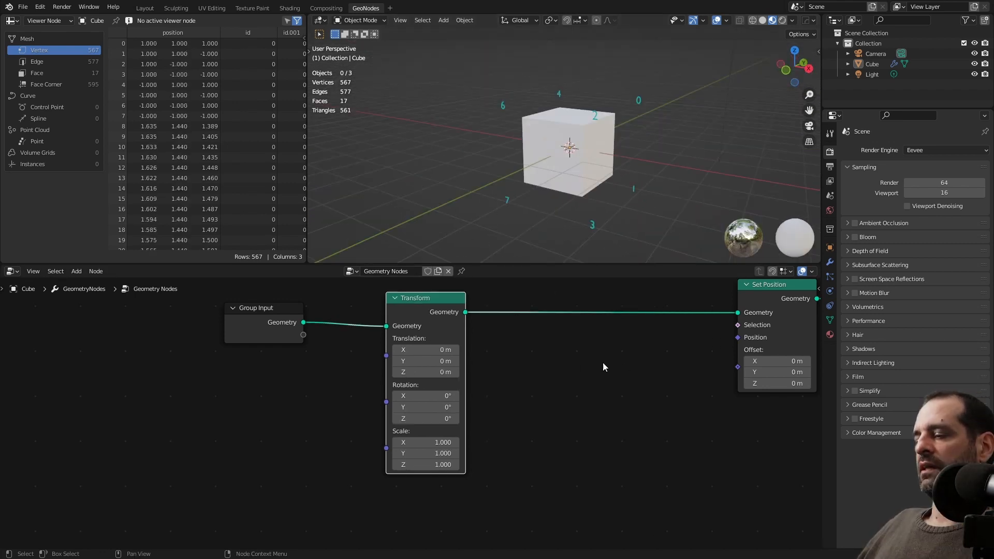
Add a Vector Rotate node in the space between Transform and Set Position.
scroll(602, 362, "down", 3)
left_click_drag(221, 328, 401, 398)
left_click_drag(400, 397, 428, 410)
key("shift+a")
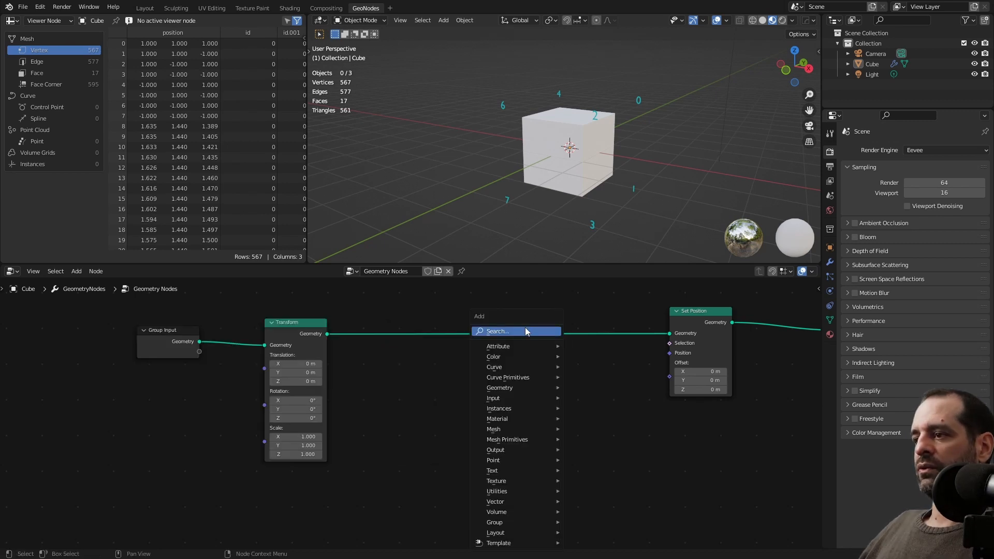
type("vec")
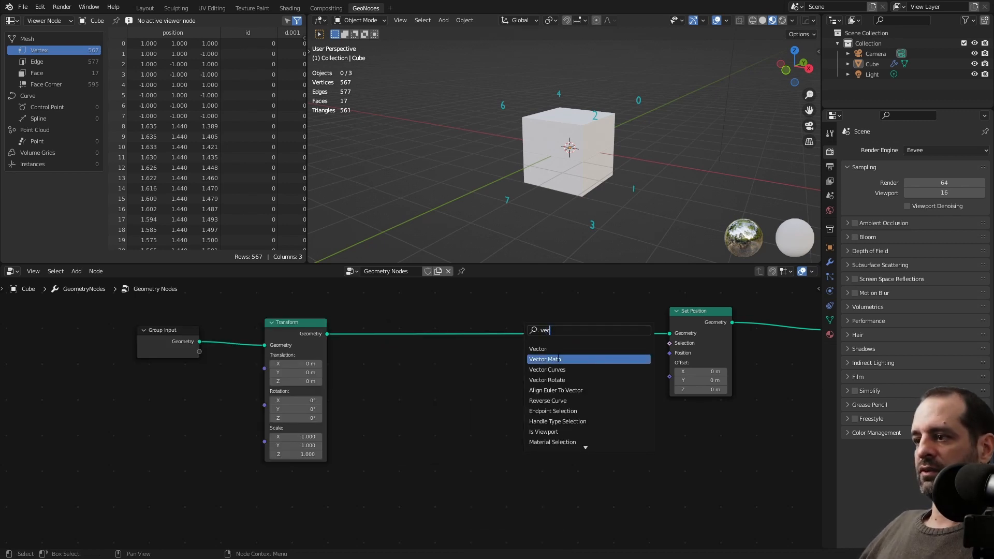
left_click(557, 380)
left_click(550, 403)
middle_click_drag(452, 345, 503, 339)
Add a Position input node between Transform and Vector Rotate.
key("shift+a")
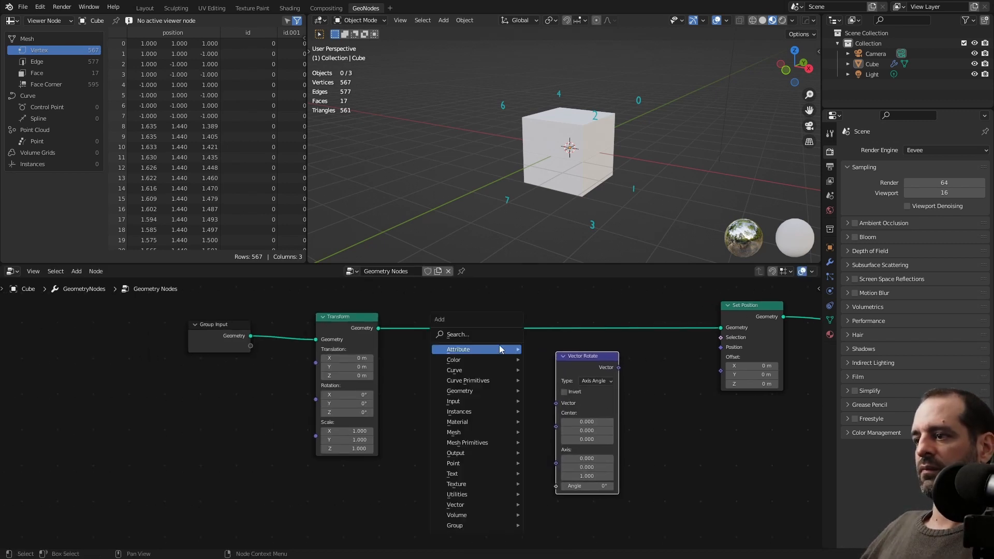
type("po")
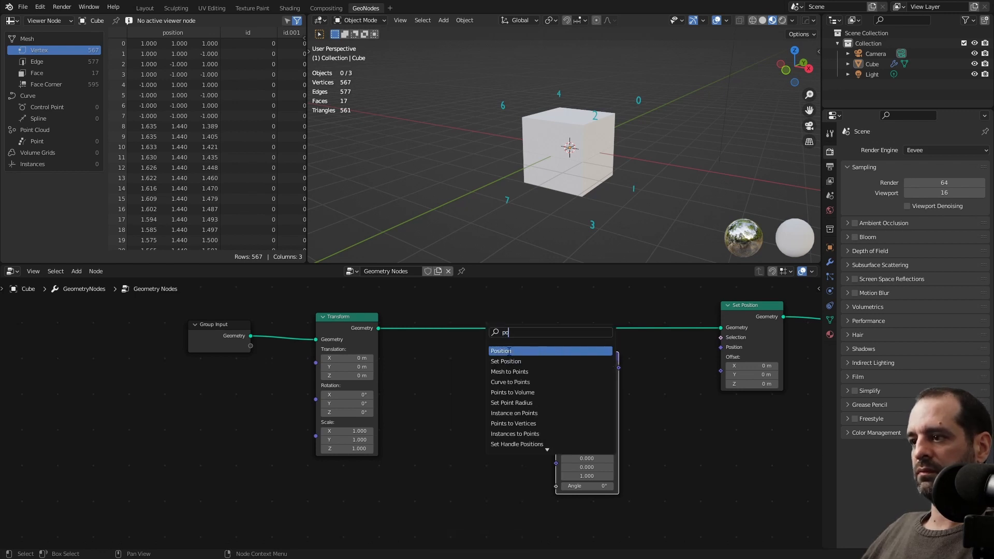
left_click(509, 351)
left_click(489, 399)
scroll(497, 394, "up", 1)
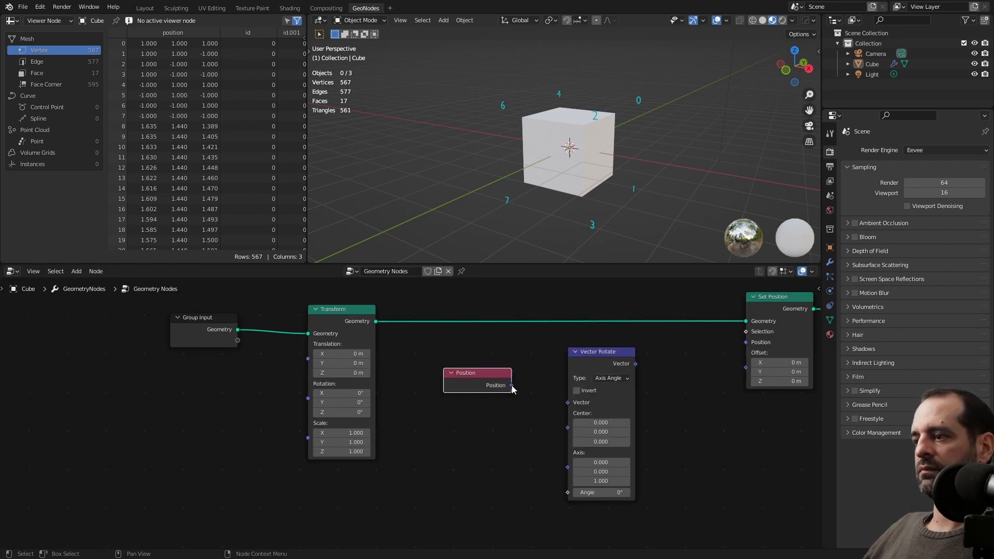
Connect Position to Vector Rotate's Vector input, and Vector Rotate's output to Set Position's Position input.
left_click_drag(584, 379, 582, 380)
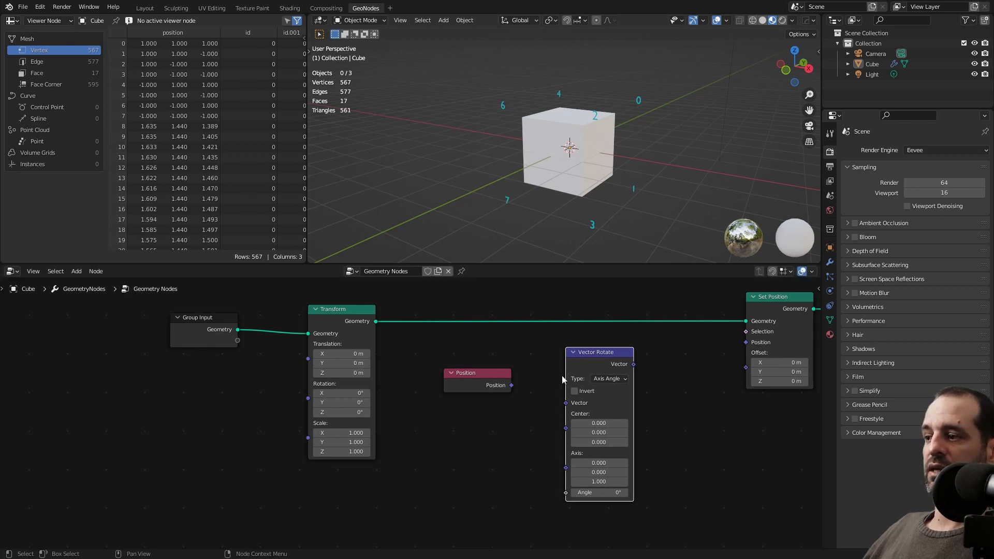
scroll(564, 383, "up", 3)
left_click_drag(486, 376, 642, 354)
scroll(644, 408, "down", 2)
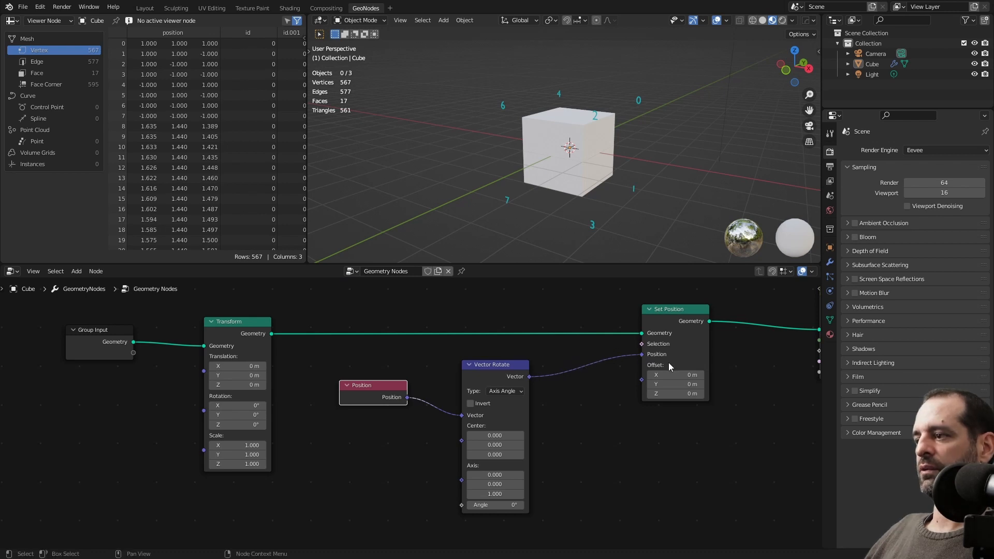
Rearrange the Position and Vector Rotate nodes, and check the field information of Vector Rotate's Vector input.
left_click_drag(504, 369, 533, 371)
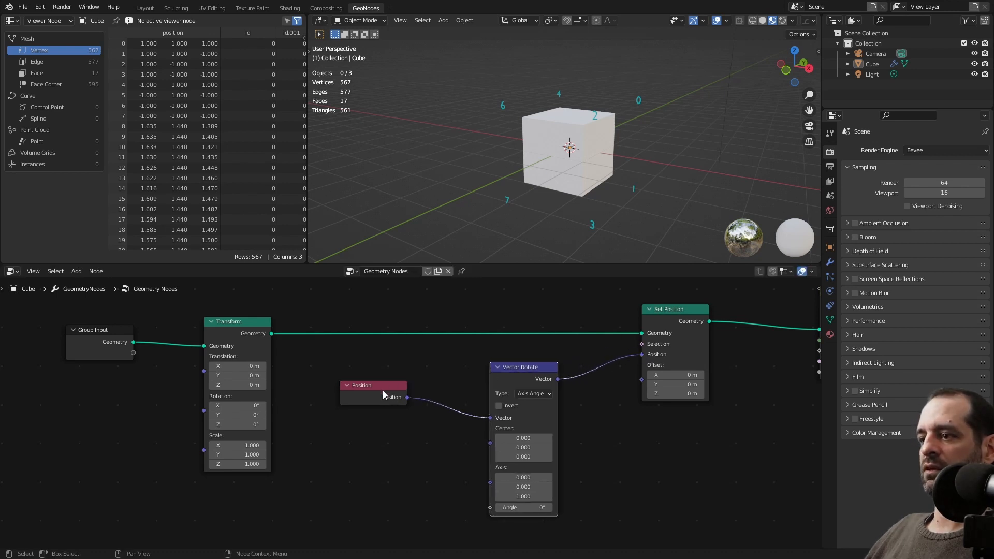
left_click_drag(384, 388, 407, 370)
left_click_drag(527, 371, 500, 413)
scroll(507, 378, "up", 2)
left_click(585, 383)
left_click(455, 368)
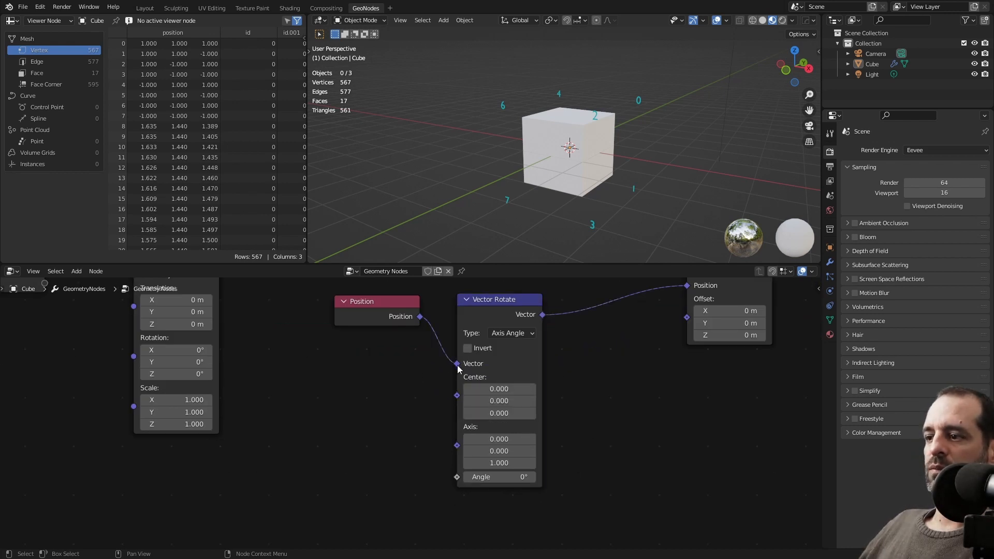
mouse_move(458, 368)
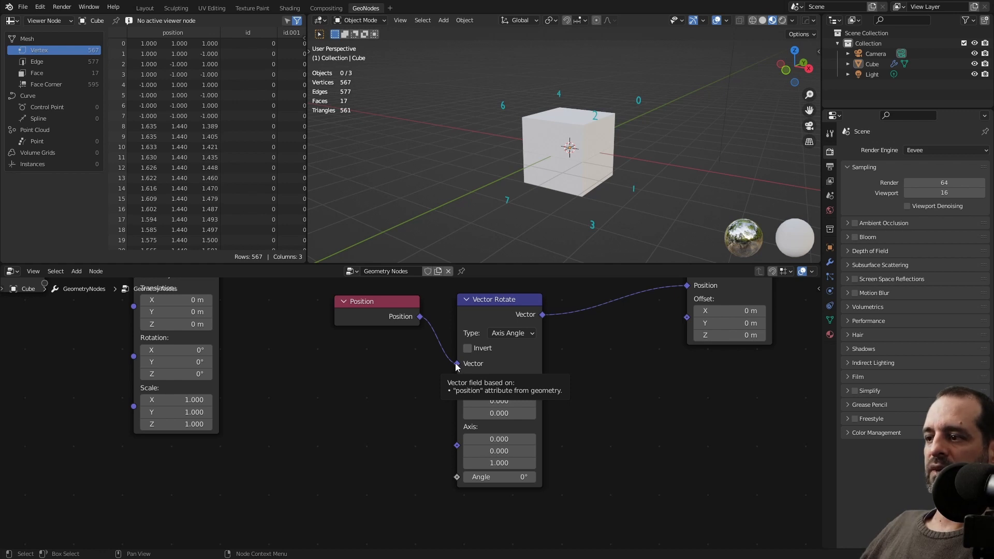
Shift the Position node beside Vector Rotate, and examine Vector Rotate's Center, Axis and Angle inputs in relation to the cube.
scroll(455, 367, "down", 1)
middle_click_drag(395, 386, 448, 398)
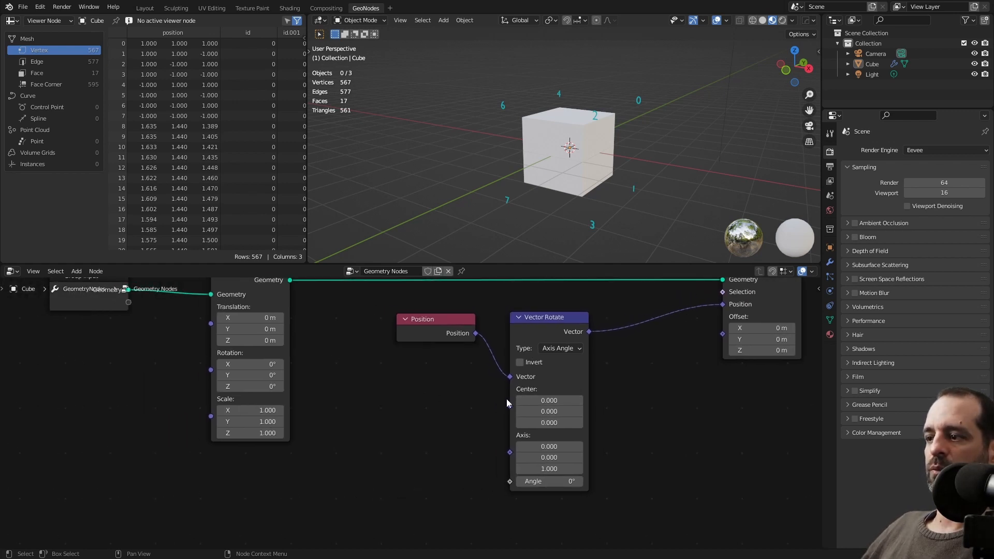
left_click_drag(510, 406, 431, 398)
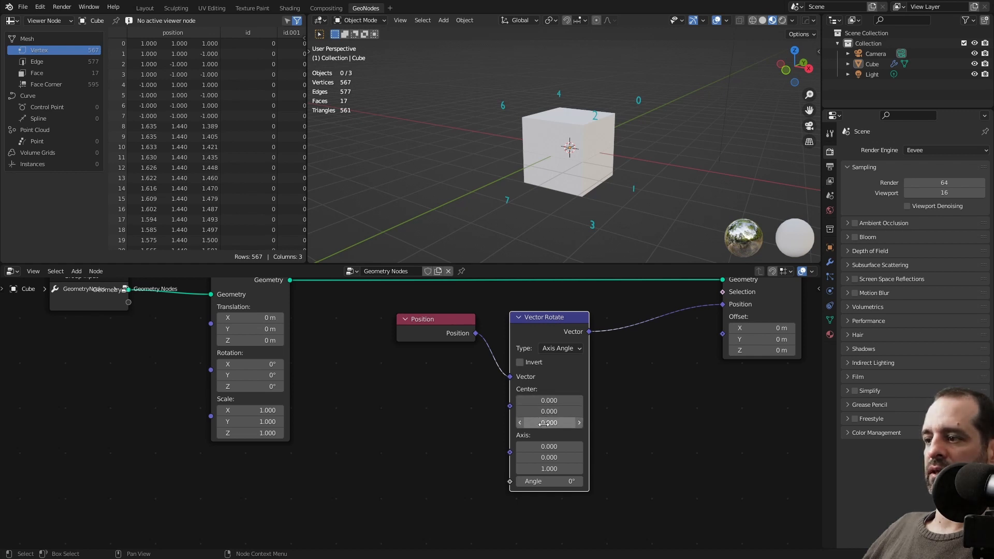
middle_click_drag(532, 342, 457, 405)
left_click_drag(435, 371, 365, 391)
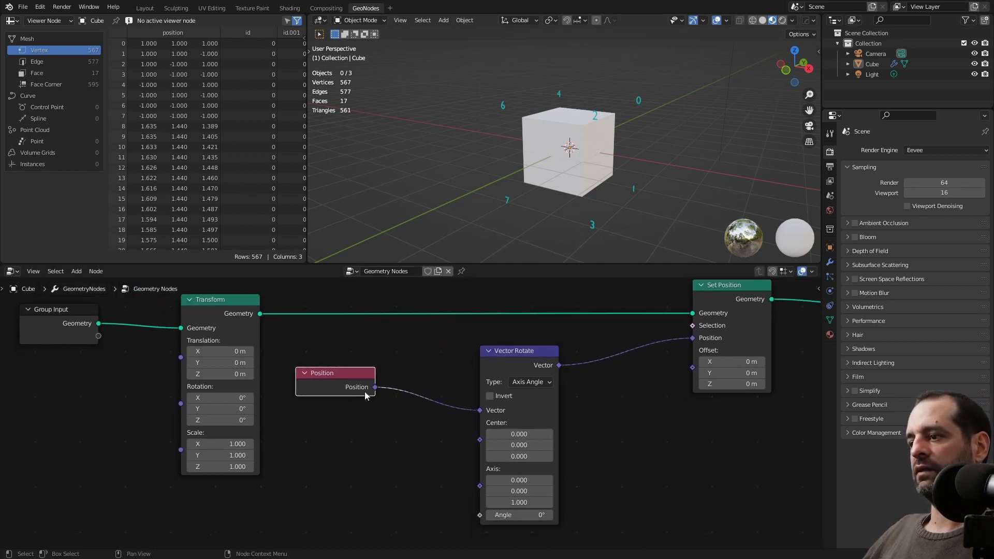
middle_click_drag(579, 233, 575, 227)
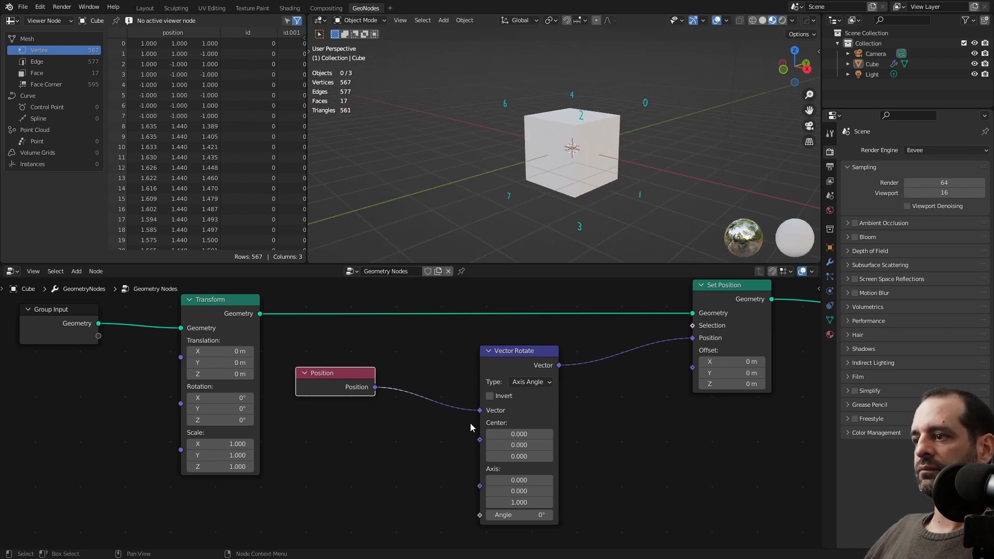
middle_click_drag(458, 448, 464, 419)
scroll(495, 424, "up", 1)
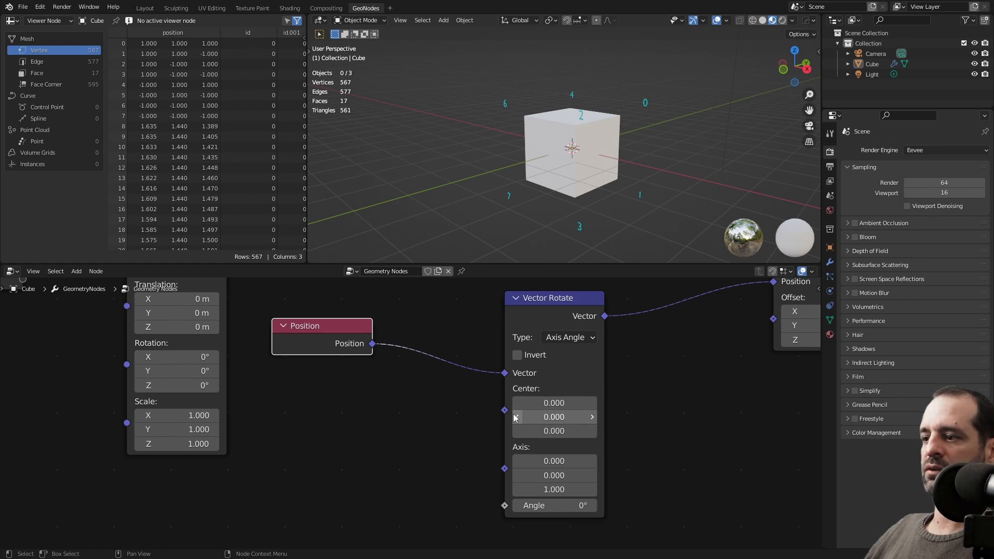
scroll(521, 419, "up", 1)
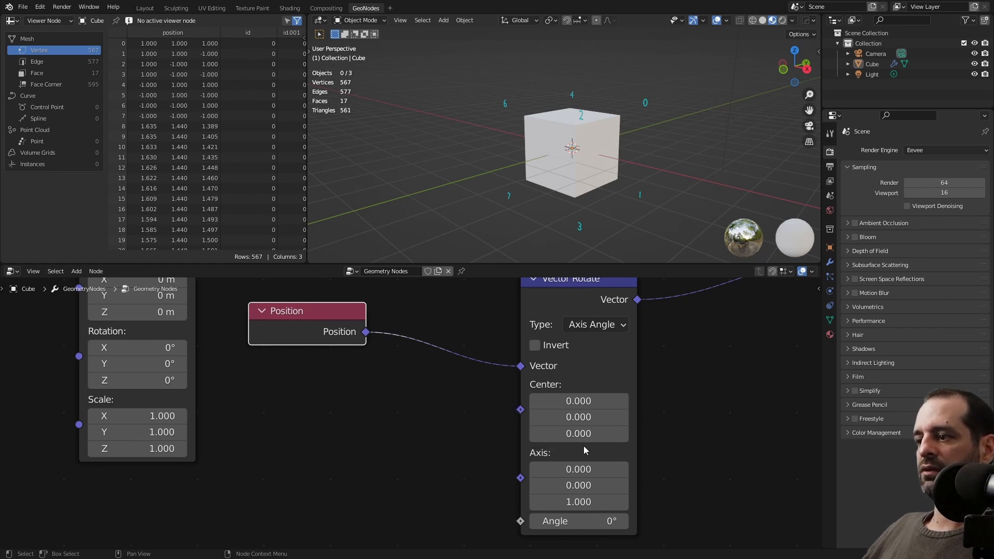
left_click_drag(362, 313, 429, 320)
middle_click_drag(560, 159, 572, 169)
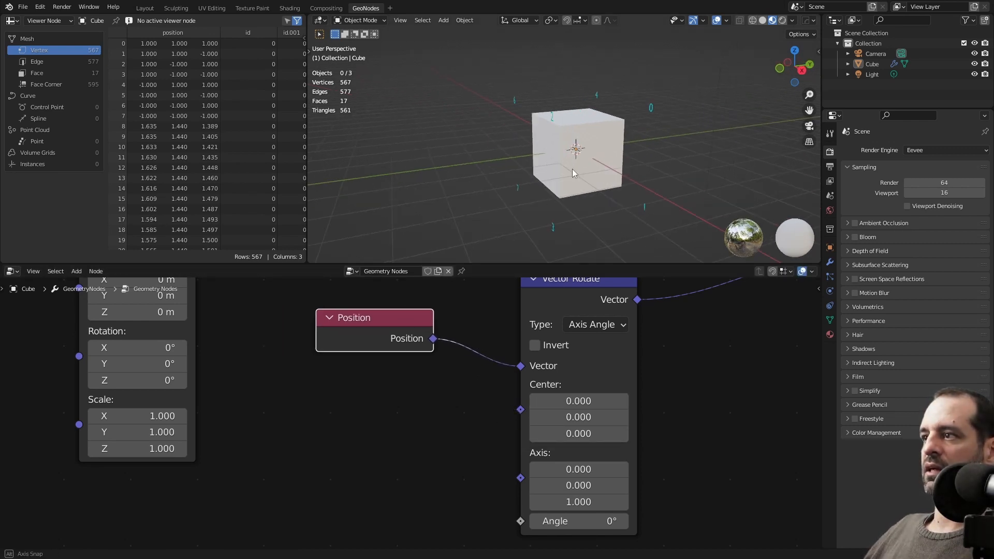
scroll(501, 439, "down", 2)
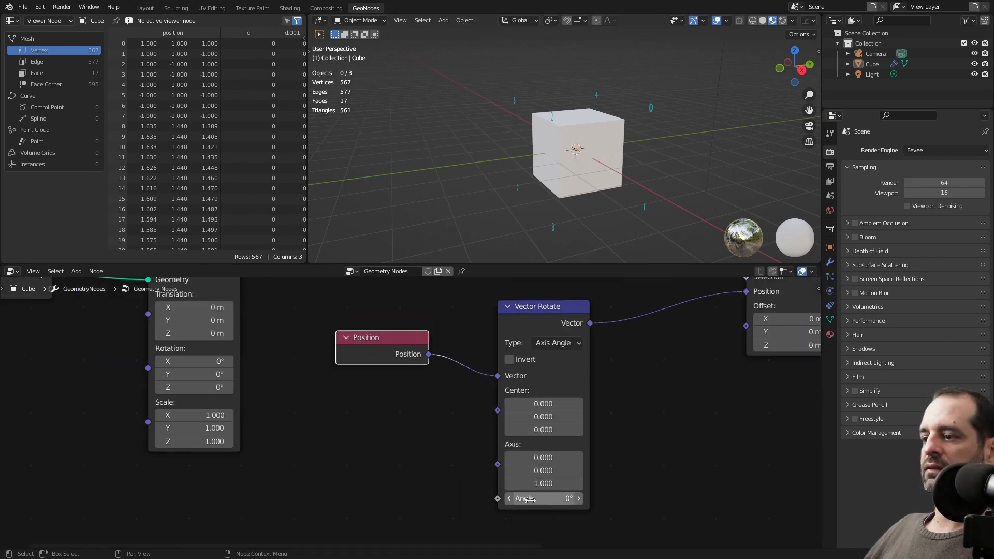
Try rotating the cube with a Vector Rotate angle of -16.9°, and reset the angle to 0°.
mouse_move(524, 499)
left_mouse_down()
mouse_move(564, 498)
mouse_move(530, 498)
left_mouse_up()
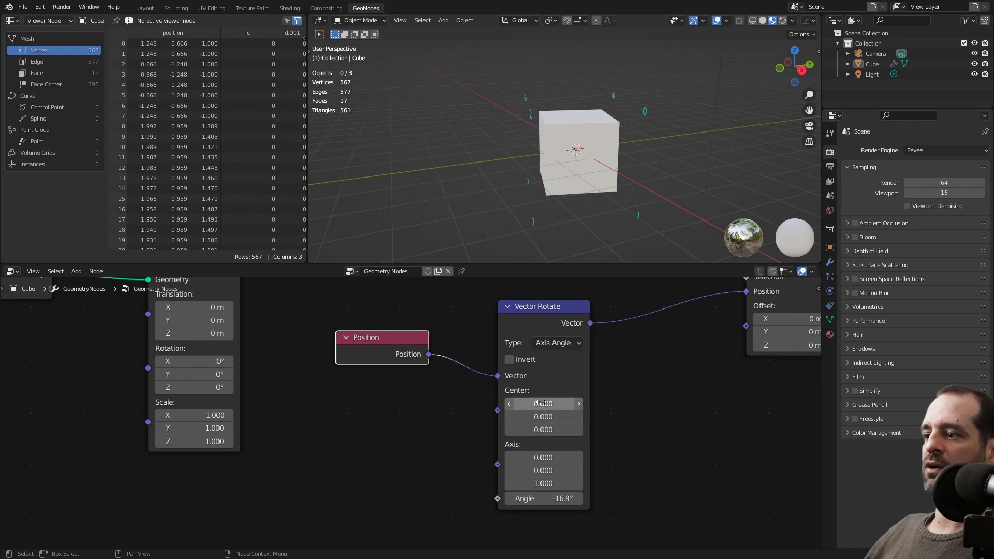
left_click(544, 498)
type("0")
key("Return")
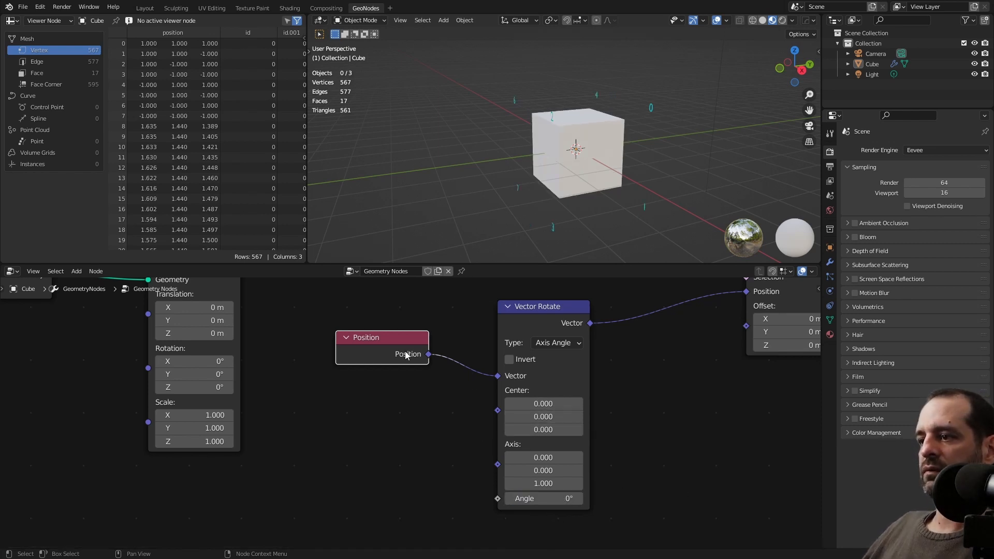
Connect the Position node to Vector Rotate's Center input as well, and align Position with those inputs.
left_click_drag(407, 354, 429, 357)
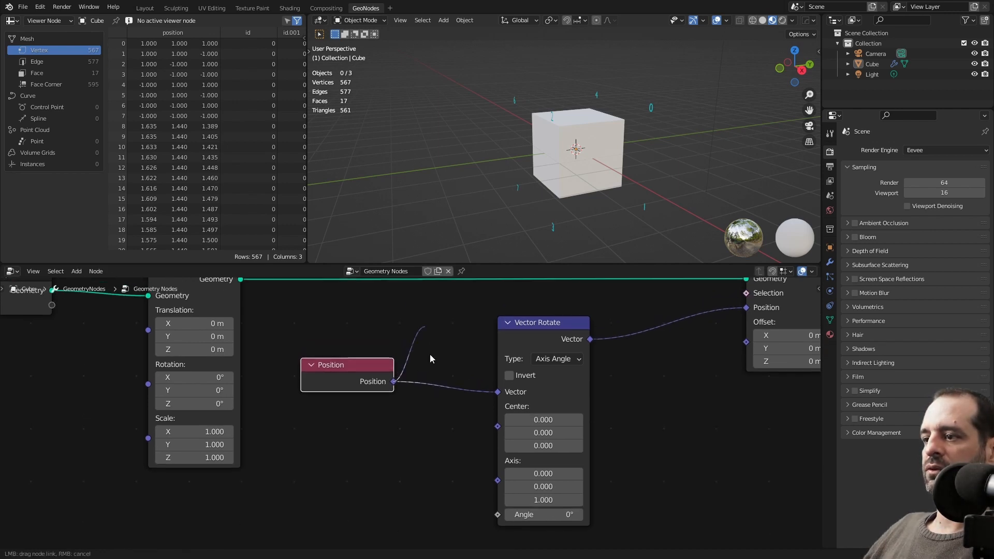
left_click_drag(451, 405, 497, 408)
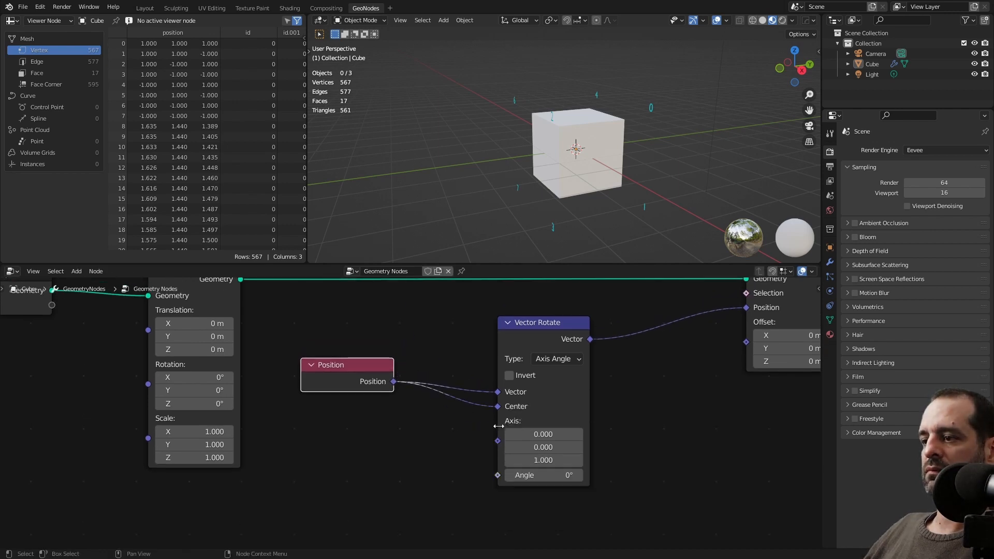
left_click_drag(375, 385, 378, 394)
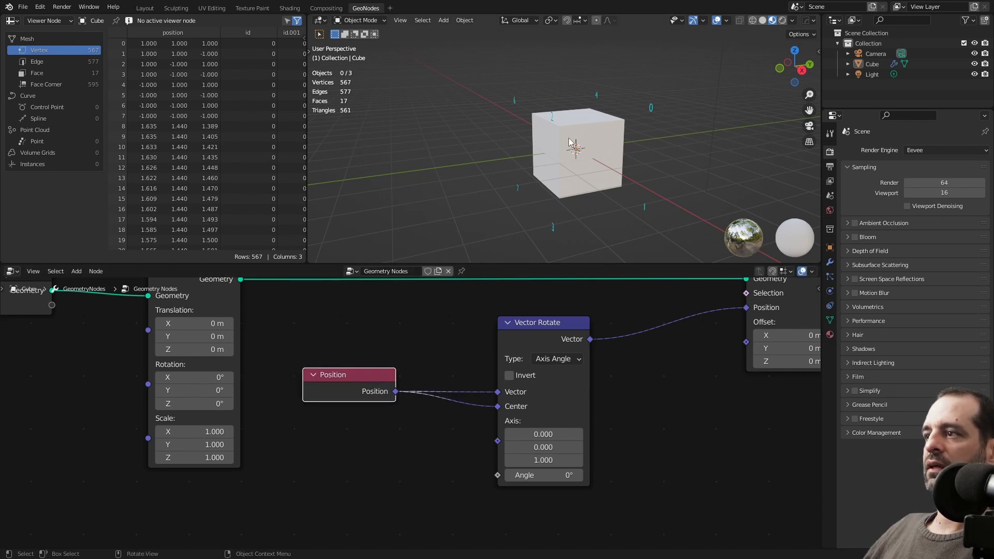
Test Vector Rotate's Angle with each vertex's position as the center while observing the cube, and reset the angle to 0°.
scroll(557, 119, "up", 2)
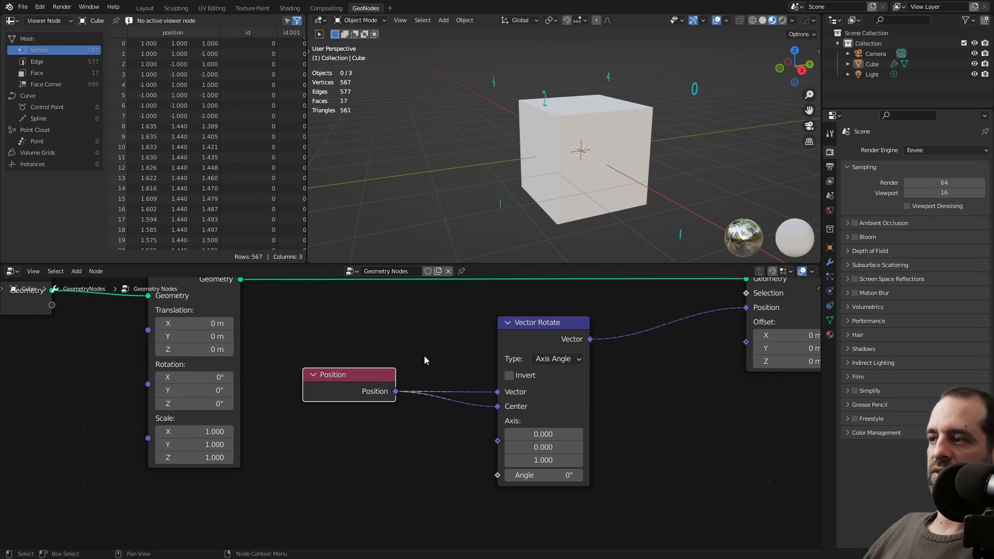
middle_click_drag(528, 129, 545, 120)
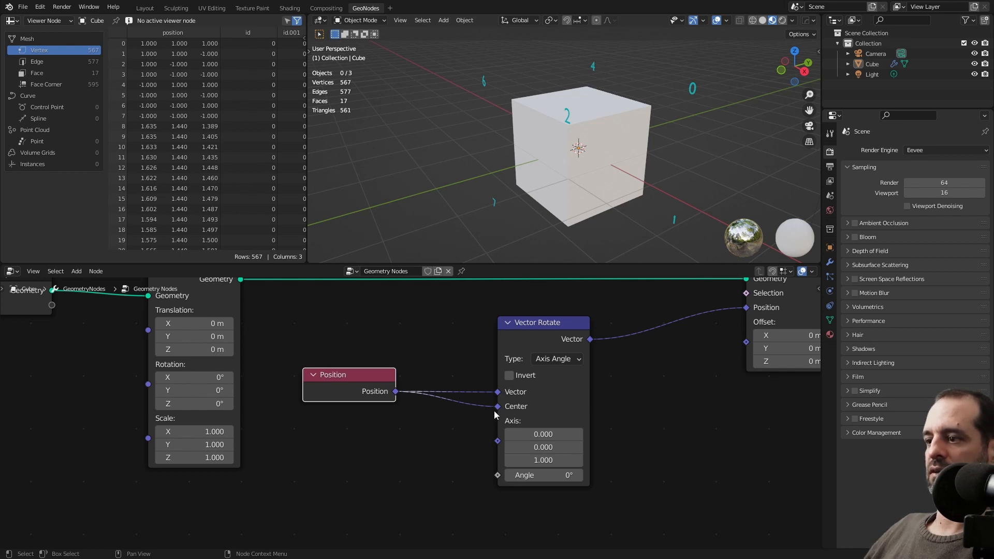
middle_click_drag(562, 137, 540, 122)
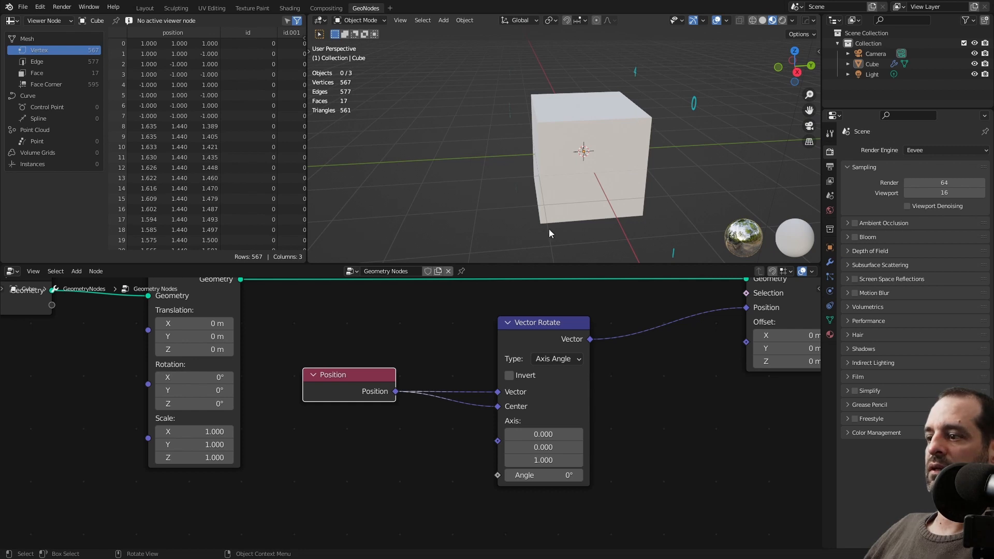
mouse_move(543, 476)
left_mouse_down()
mouse_move(585, 475)
mouse_move(542, 475)
left_mouse_up()
left_click(541, 475)
type("0")
key("Return")
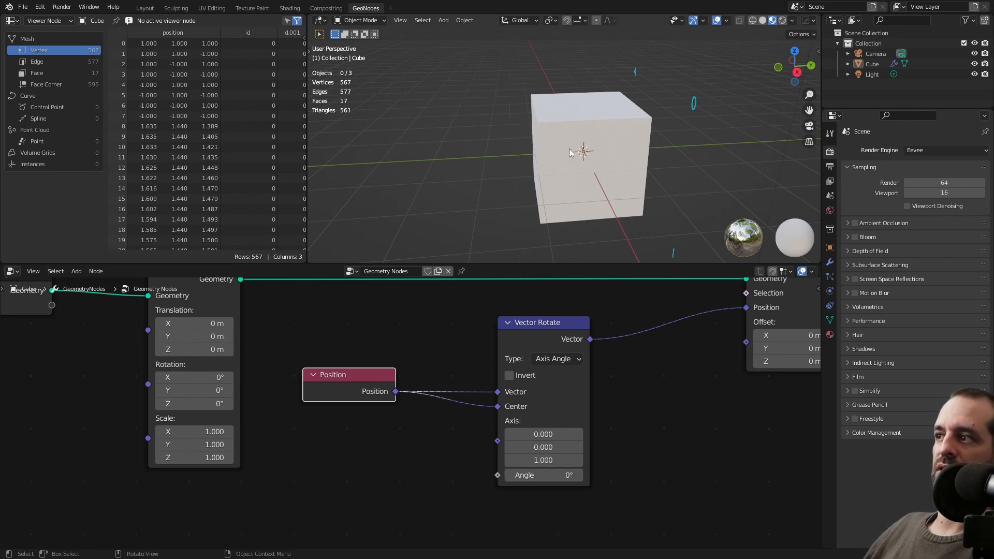
mouse_move(570, 149)
middle_mouse_down()
mouse_move(588, 138)
mouse_move(580, 146)
middle_mouse_up()
middle_click_drag(573, 178, 561, 192)
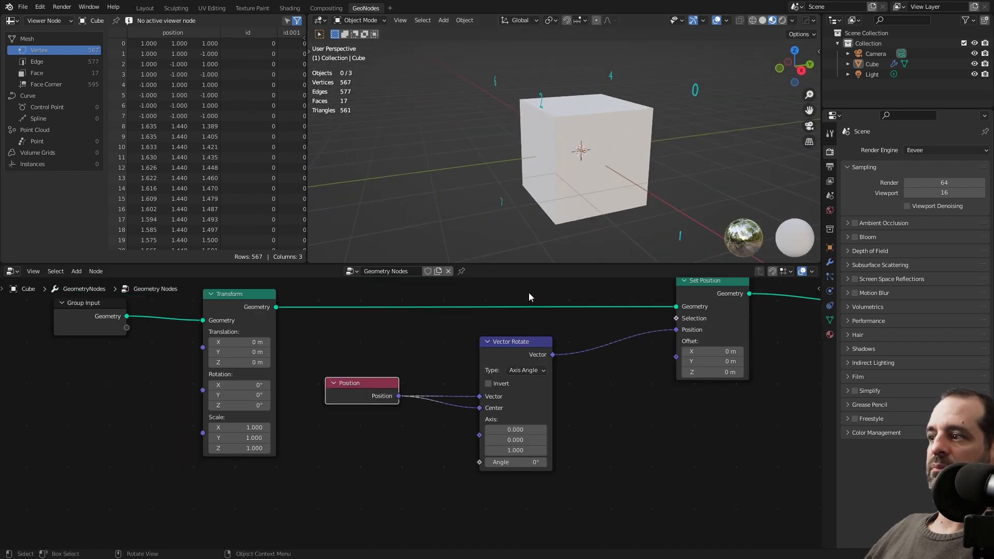
Move the Position node closer to Vector Rotate, and show the cube's Instances data in the spreadsheet.
scroll(523, 331, "down", 2)
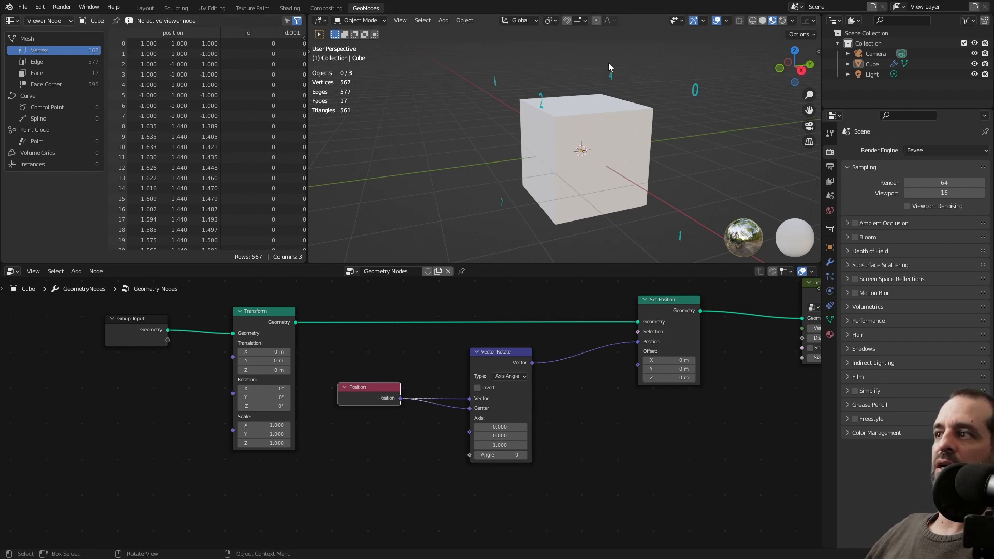
left_click_drag(363, 388, 405, 403)
left_click(58, 164)
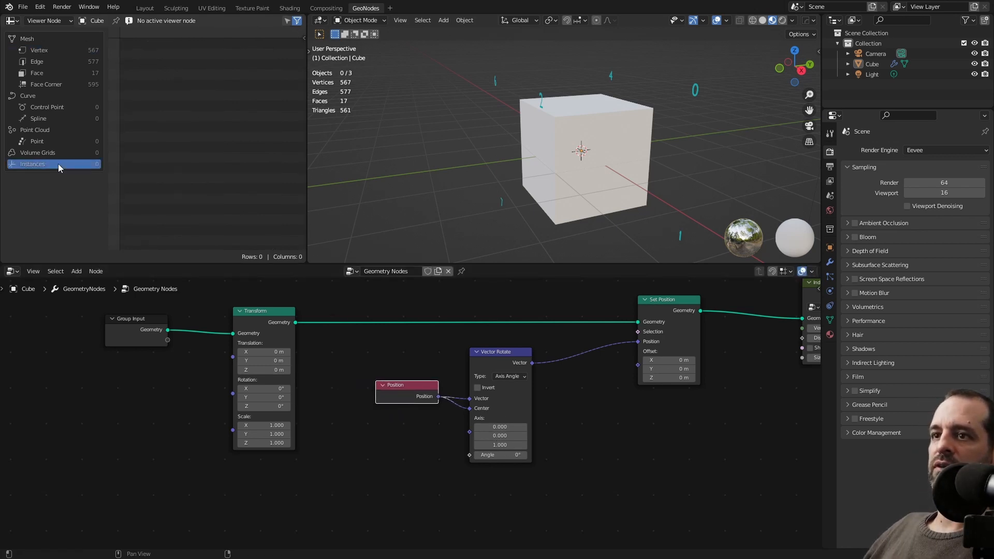
middle_click_drag(656, 344, 470, 372)
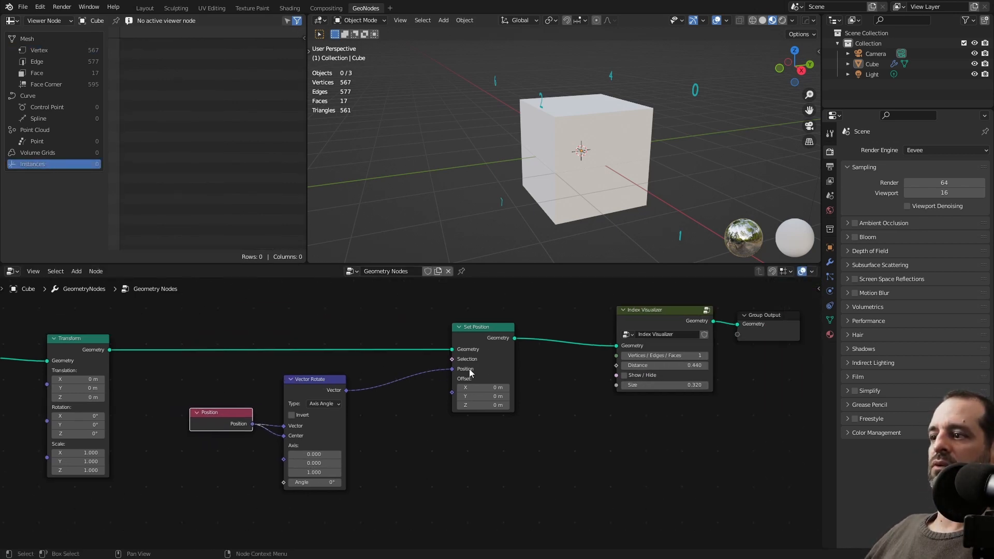
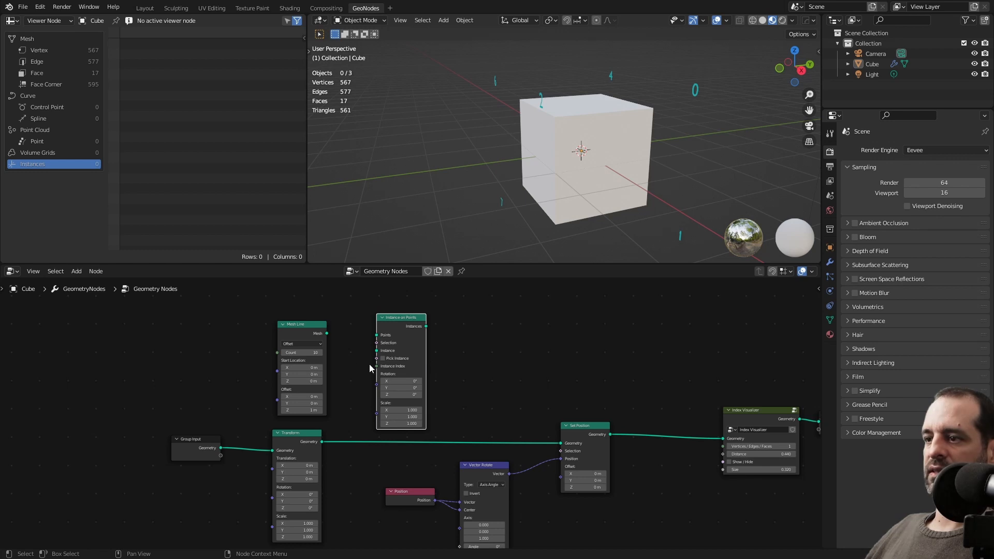
Set the Mesh Line's count to 1 and connect its Mesh output to the Points input of Instance on Points.
middle_click_drag(371, 369, 406, 346)
scroll(406, 344, "up", 2)
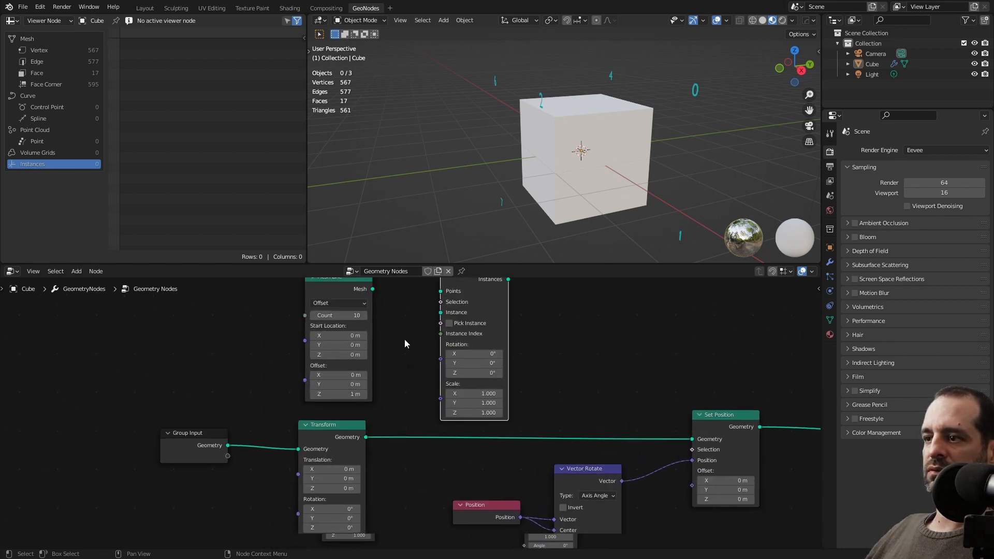
left_click(397, 343)
type("1")
key("Return")
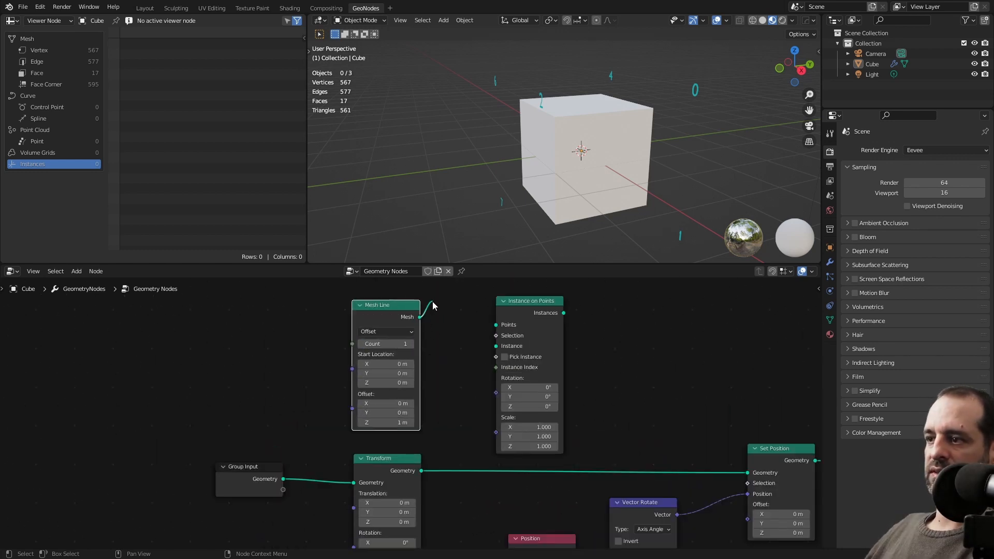
left_click_drag(420, 317, 498, 326)
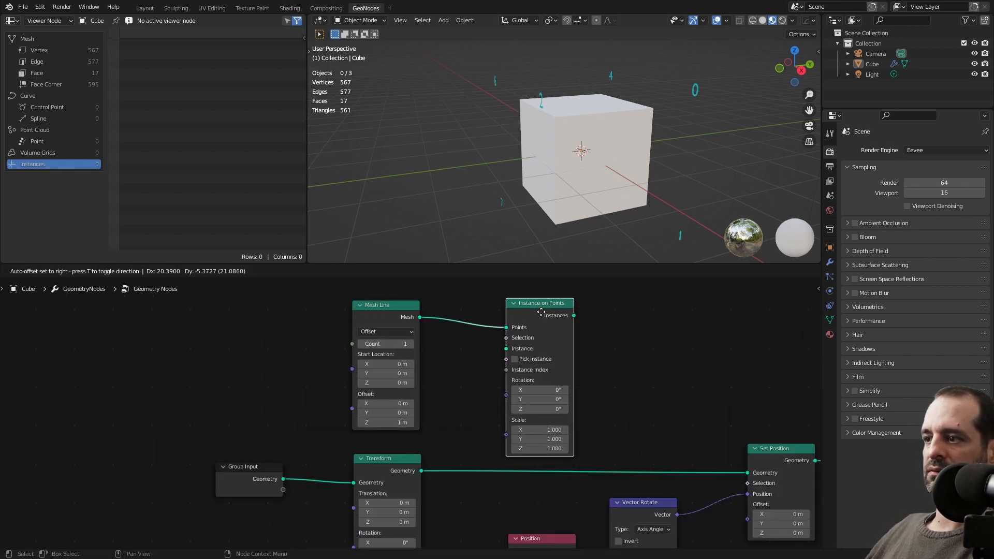
Feed the Group Input geometry into Instance on Points as the instance, and connect its Instances output to the Index Visualizer.
scroll(466, 373, "down", 2)
left_click_drag(334, 417, 505, 313)
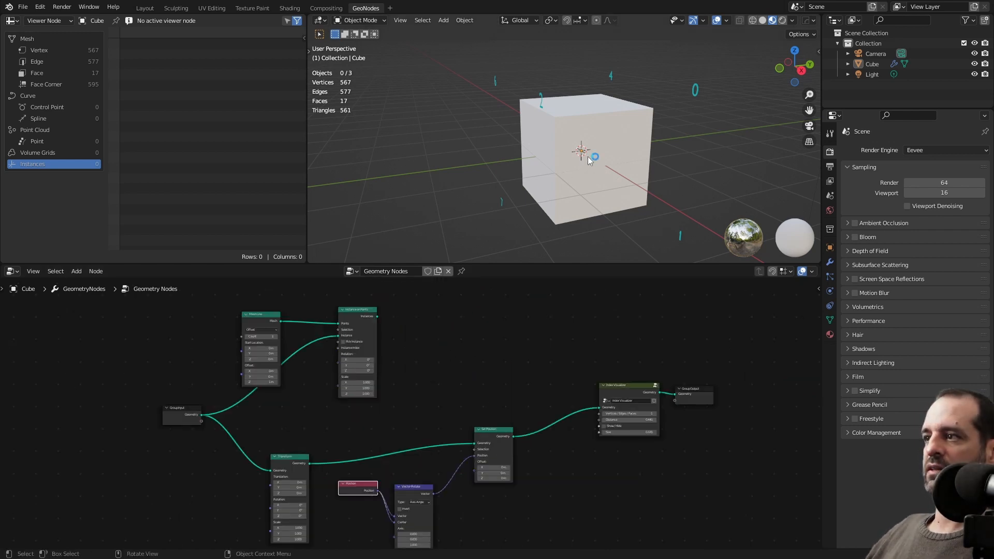
mouse_move(378, 314)
left_mouse_down()
mouse_move(507, 324)
mouse_move(380, 316)
mouse_move(647, 369)
mouse_move(651, 394)
left_mouse_up()
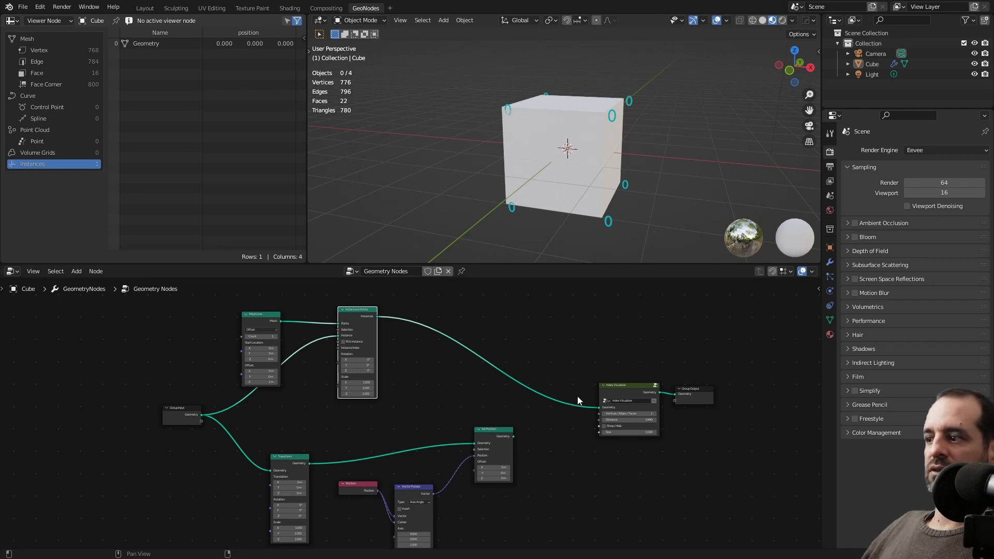
Shift the Index Visualizer aside and connect the Instances output of Instance on Points directly to Group Output.
left_click_drag(616, 386, 597, 386)
left_click_drag(378, 316, 674, 394)
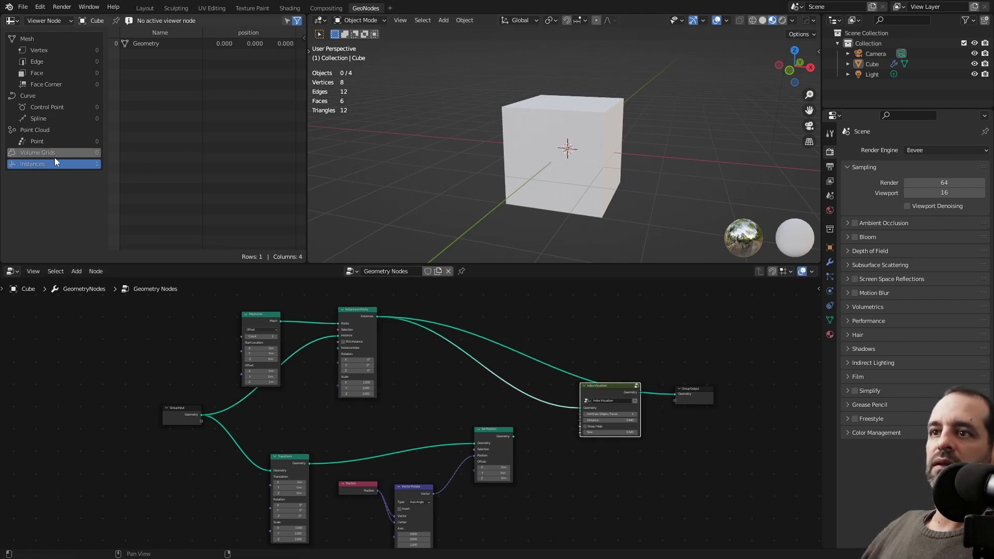
middle_click_drag(536, 366, 557, 393)
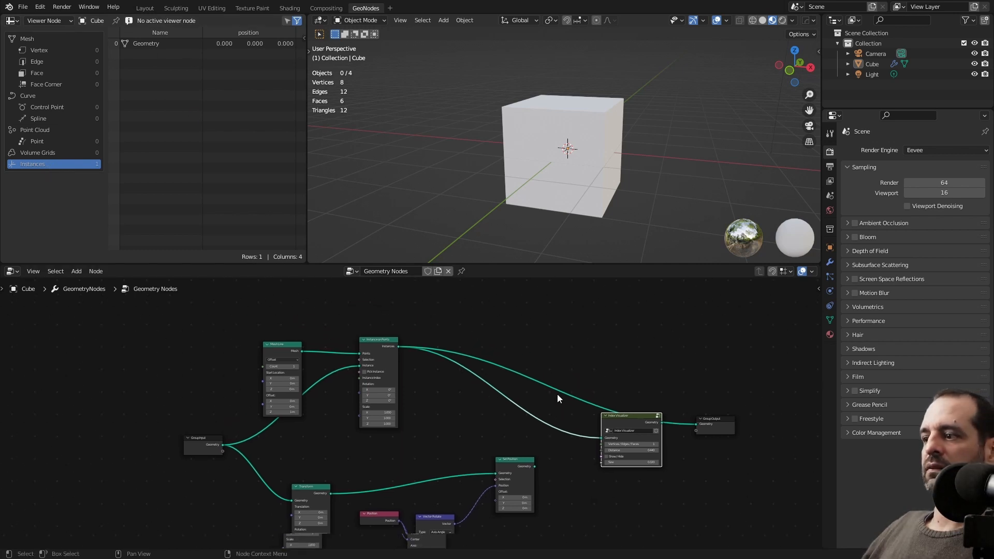
Delete the Index Visualizer along with the Transform, Position, Vector Rotate and Set Position nodes.
left_click_drag(619, 412, 642, 454)
scroll(536, 395, "up", 7)
scroll(650, 440, "down", 10)
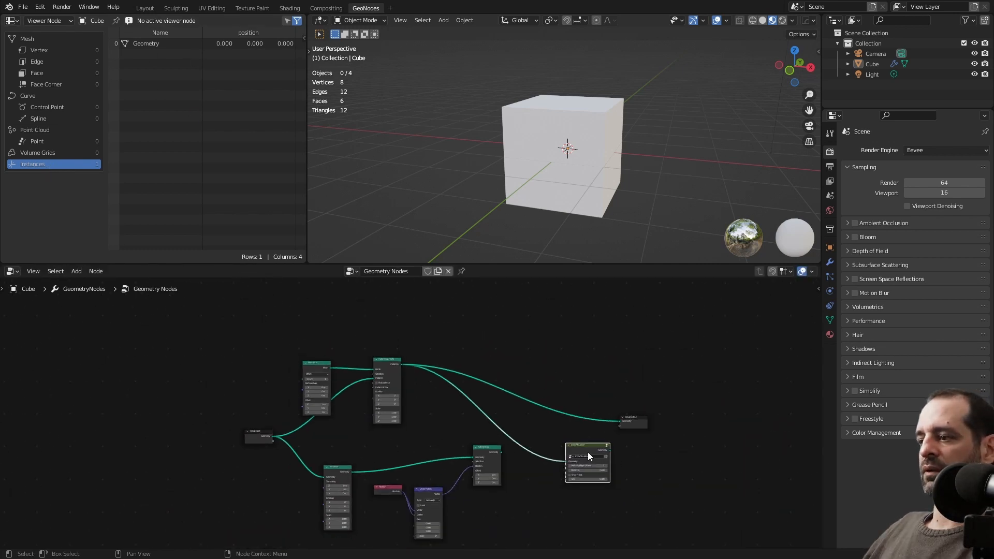
key("x")
scroll(530, 395, "up", 2)
left_click_drag(288, 444, 536, 523)
key("x")
Insert a Rotate Instances node on the link between Instance on Points and Group Output.
left_click_drag(271, 324, 413, 405)
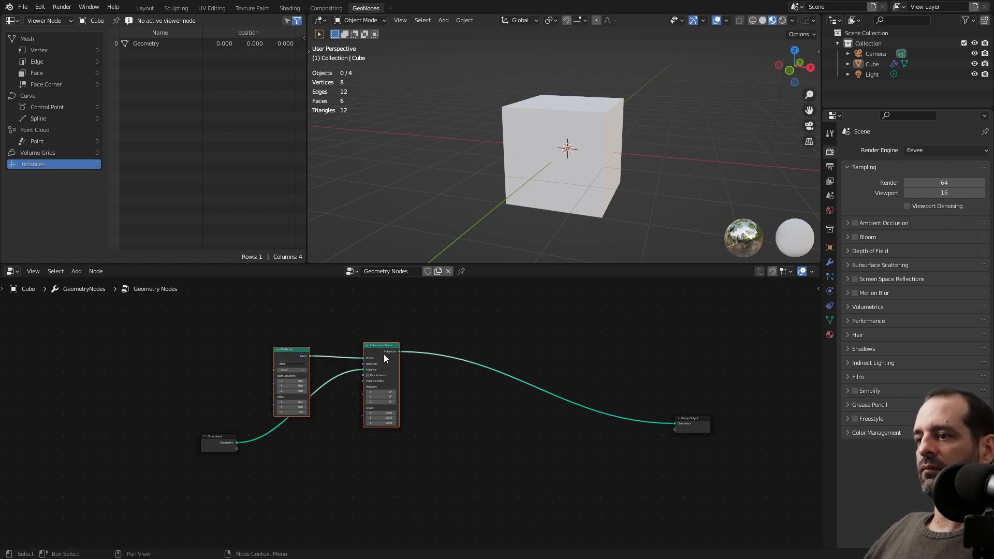
scroll(427, 412, "up", 3)
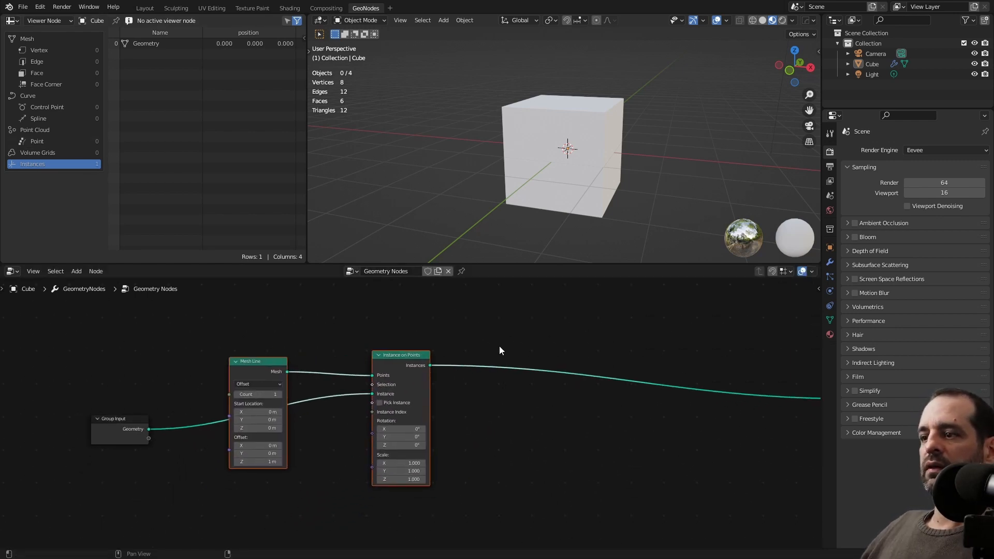
key("shift+a")
left_click(505, 326)
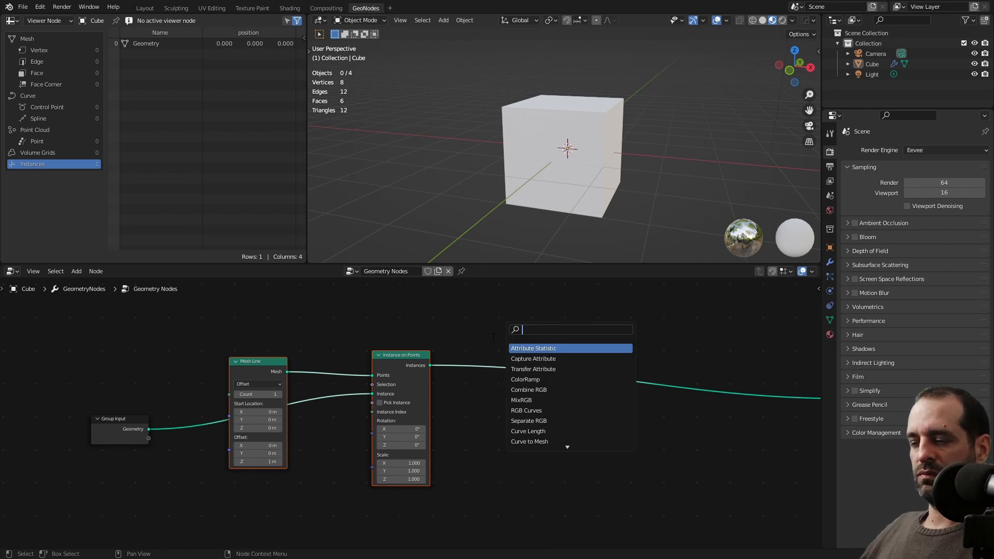
type("rot")
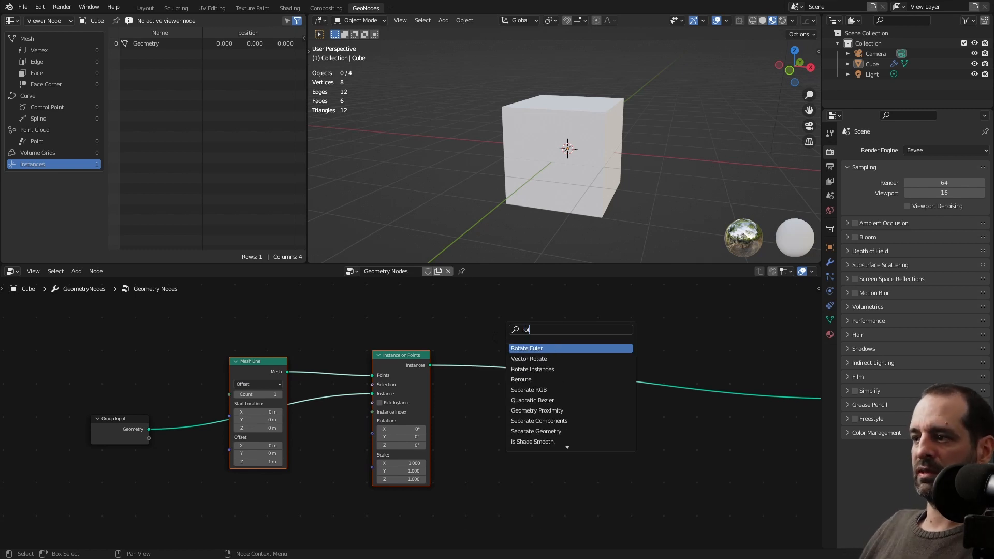
key("Down")
key("Down")
key("Return")
left_click(543, 381)
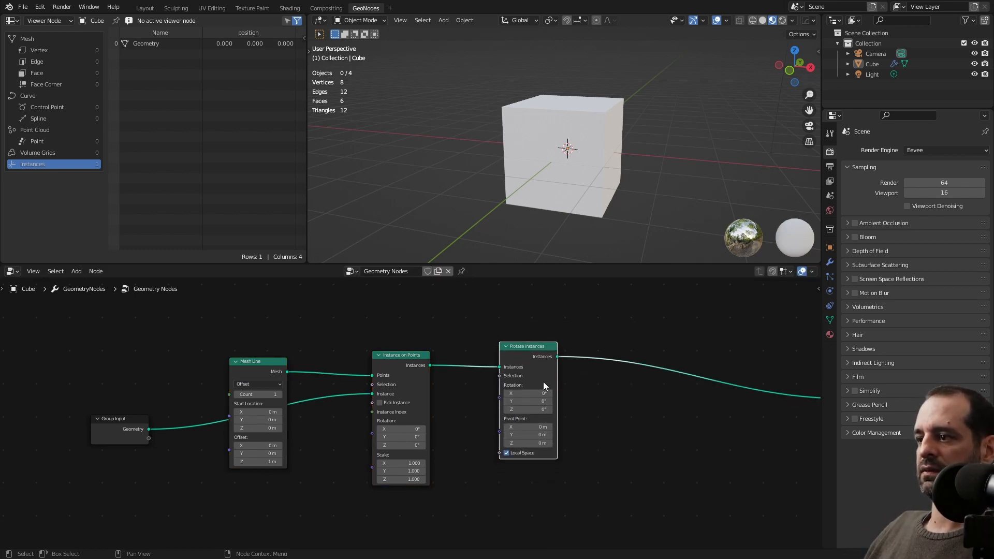
Try a Z rotation of 14.2° in Rotate Instances, cancel it, and inspect the cube from another angle.
scroll(486, 427, "up", 1)
scroll(486, 427, "up", 1)
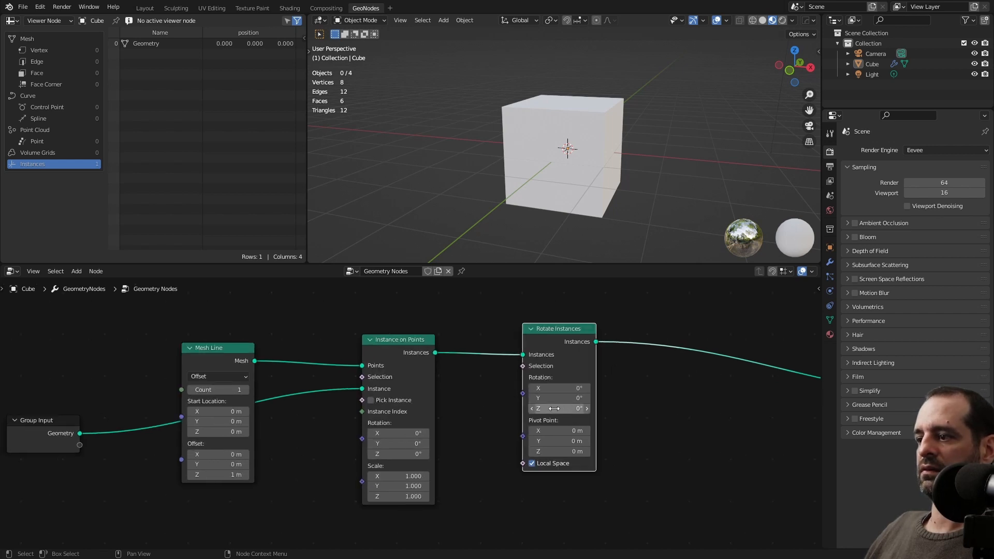
left_click_drag(554, 409, 575, 409)
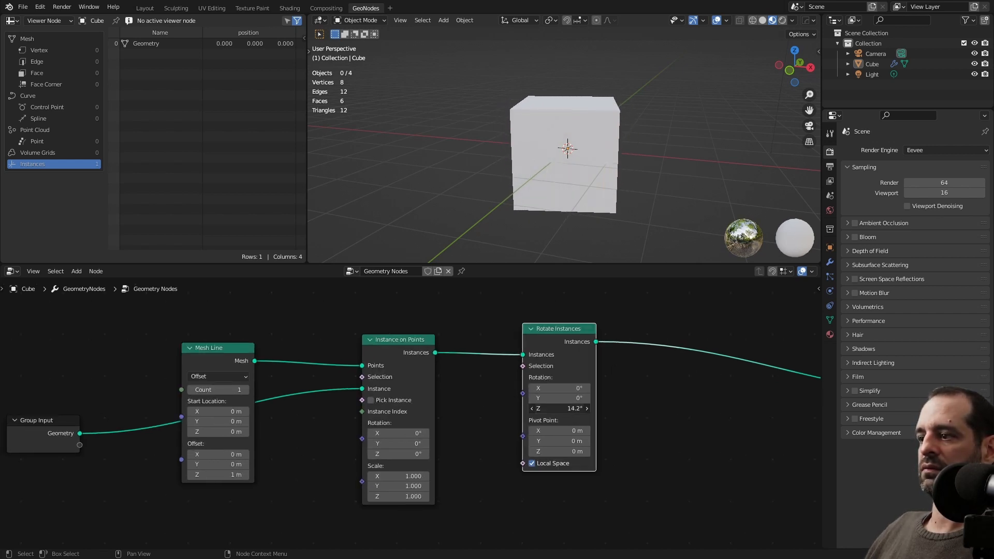
key("Escape")
middle_click_drag(600, 186, 673, 181)
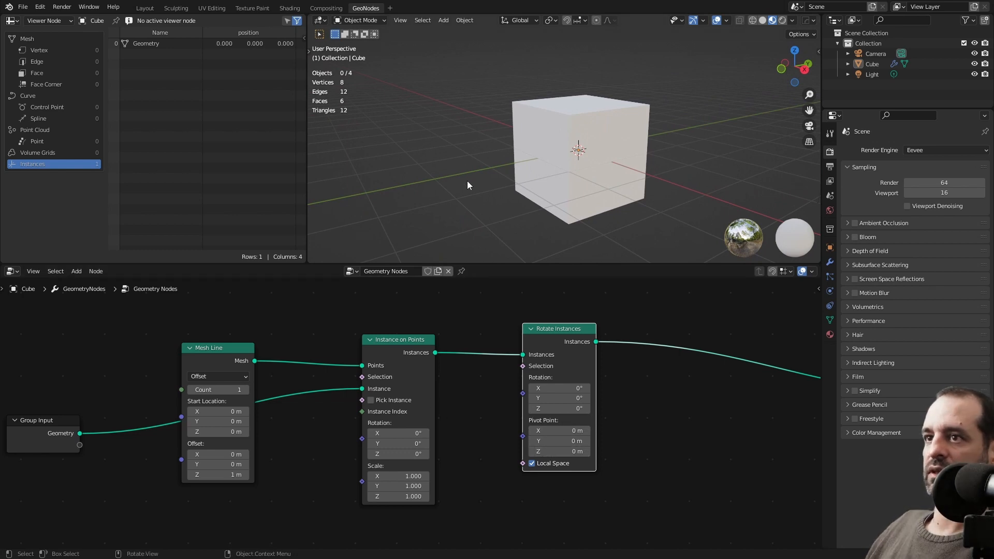
Insert a Translate Instances node before Rotate Instances and set its X translation to 1 m.
scroll(472, 437, "up", 2)
scroll(440, 431, "down", 3)
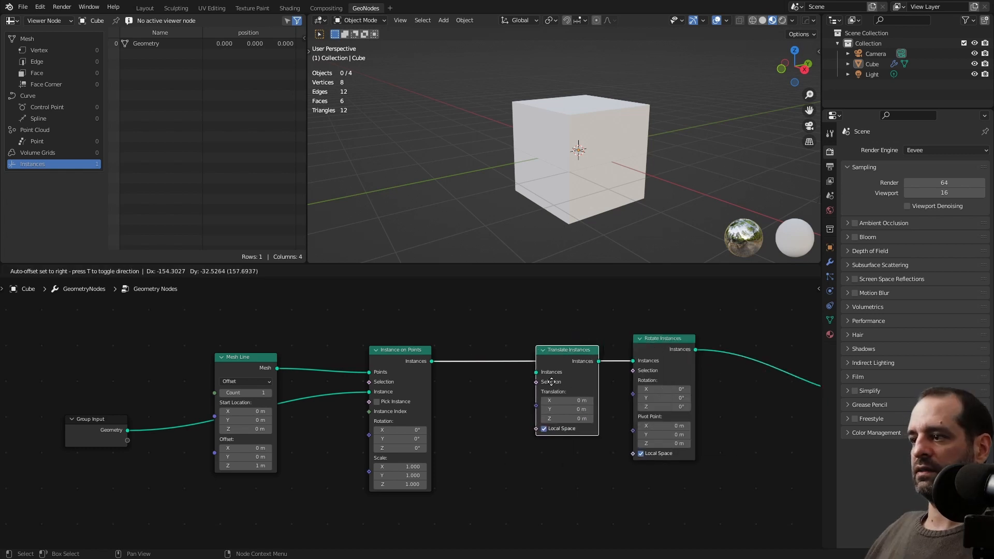
left_click(541, 384)
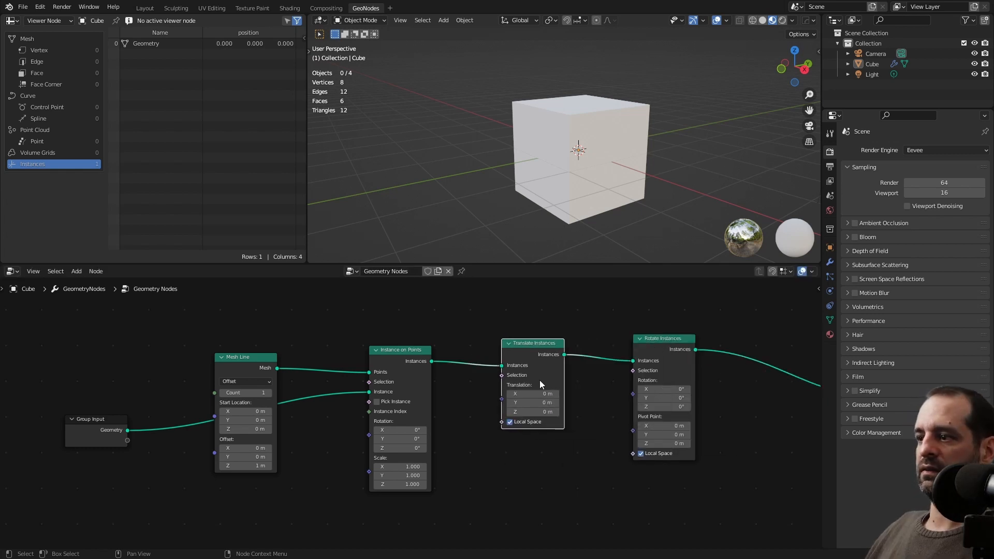
scroll(533, 414, "up", 1)
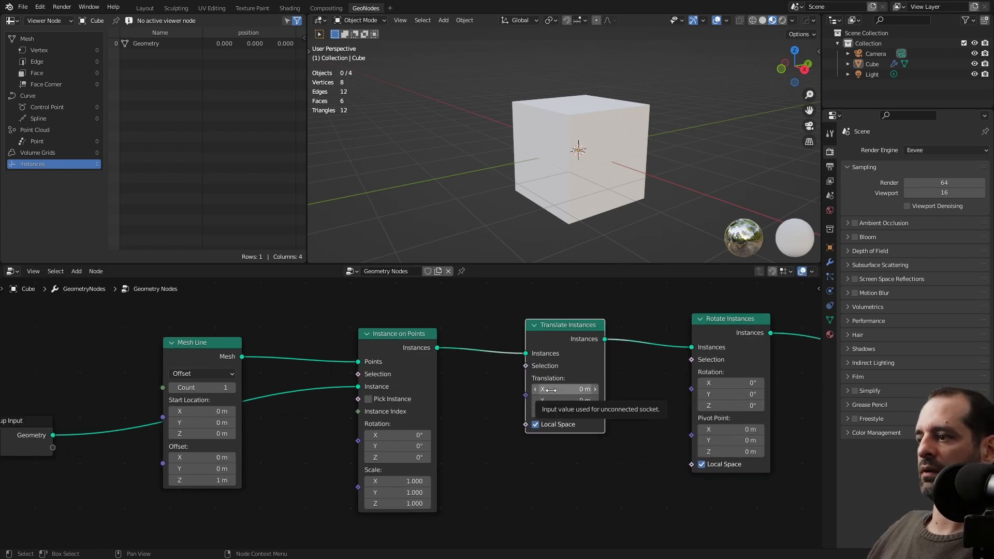
left_click(551, 389)
type("1")
key("Return")
scroll(517, 450, "down", 1)
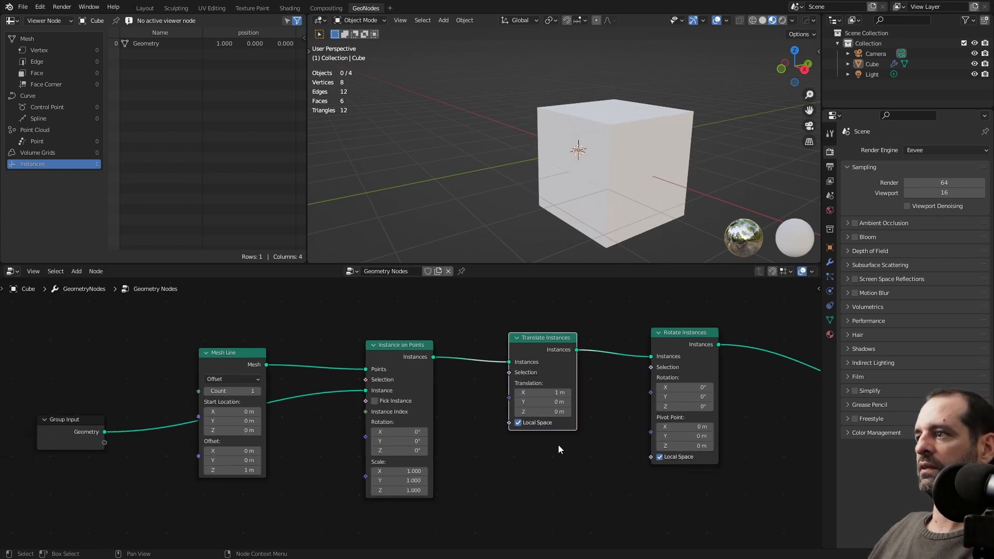
Rotate the instance 13.8° about Z in Rotate Instances, turn off its Local Space, and set the Z rotation to -49.4°.
middle_click_drag(580, 212, 662, 193)
scroll(661, 193, "down", 1)
left_click_drag(684, 406, 652, 461)
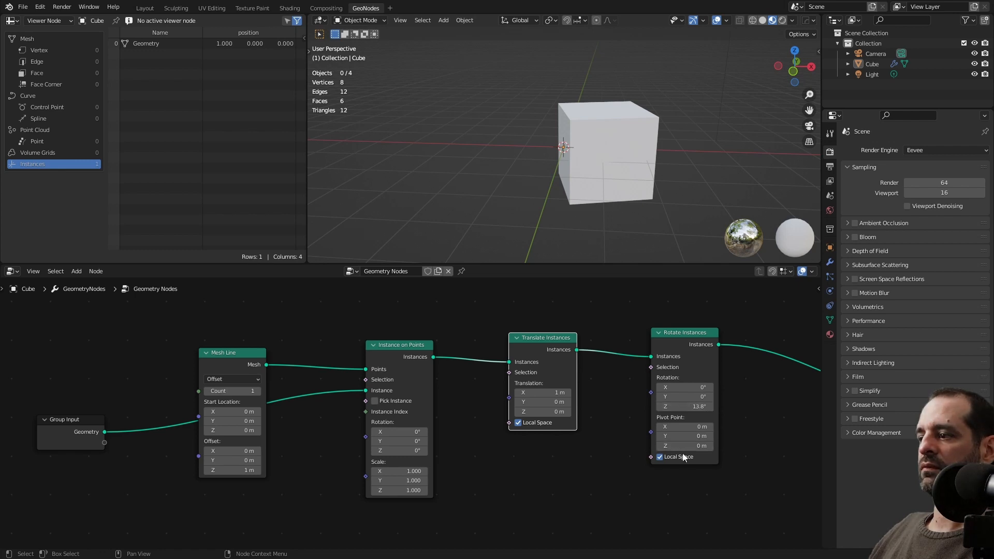
left_click(659, 457)
mouse_move(682, 406)
left_mouse_down()
mouse_move(725, 406)
mouse_move(668, 407)
left_mouse_up()
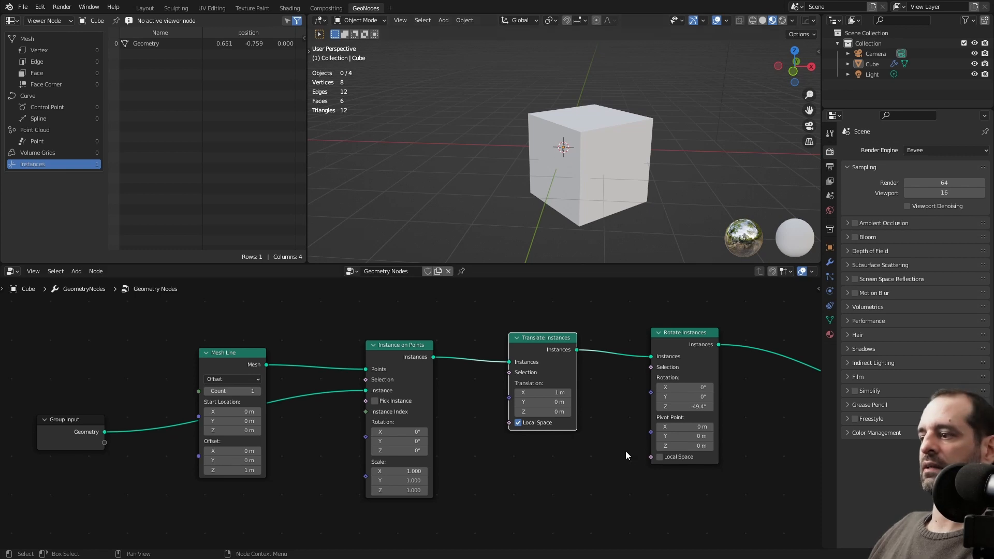
Reposition the Mesh Line node closer to Instance on Points, and view the rotated cube from a different angle.
scroll(625, 451, "down", 2)
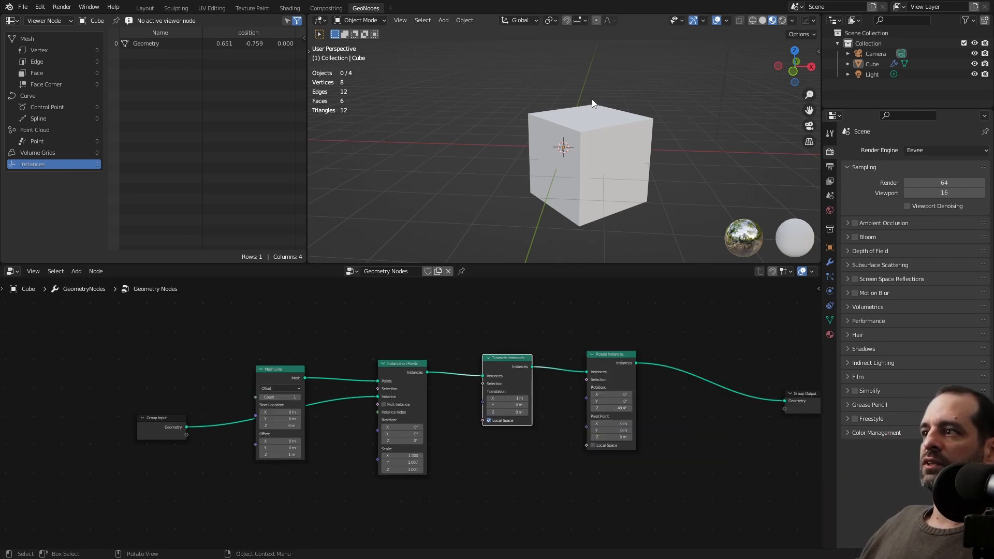
middle_click_drag(554, 403, 557, 384)
left_click_drag(275, 363, 307, 343)
middle_click_drag(583, 155, 606, 156)
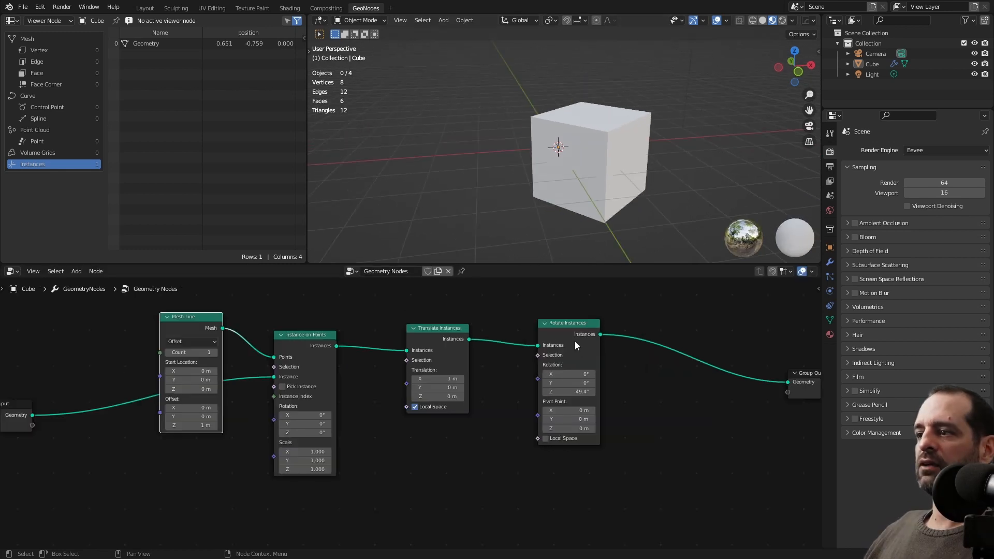
scroll(490, 374, "down", 3)
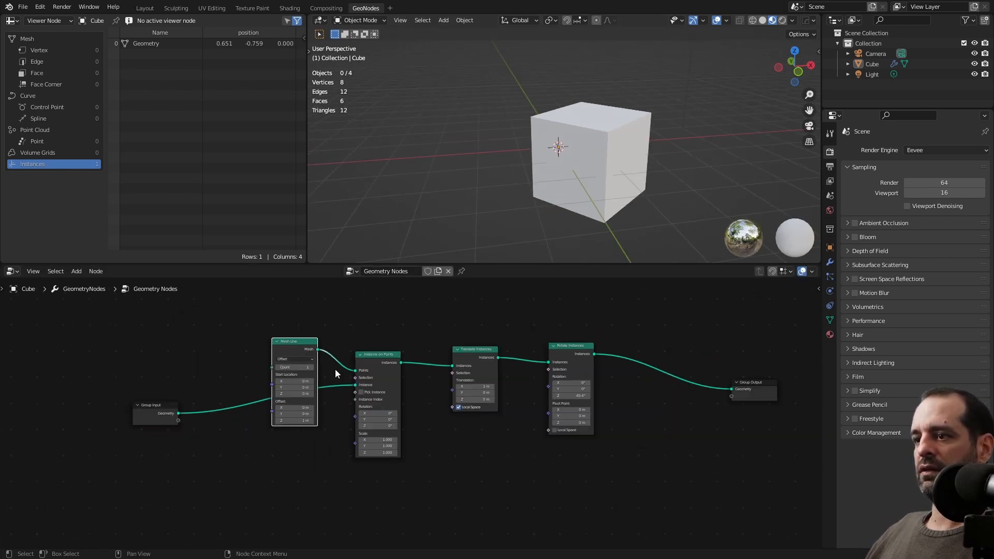
Connect Group Input directly to Group Output and delete the Mesh Line, Instance on Points, Translate Instances and Rotate Instances nodes.
left_click_drag(253, 327, 621, 365)
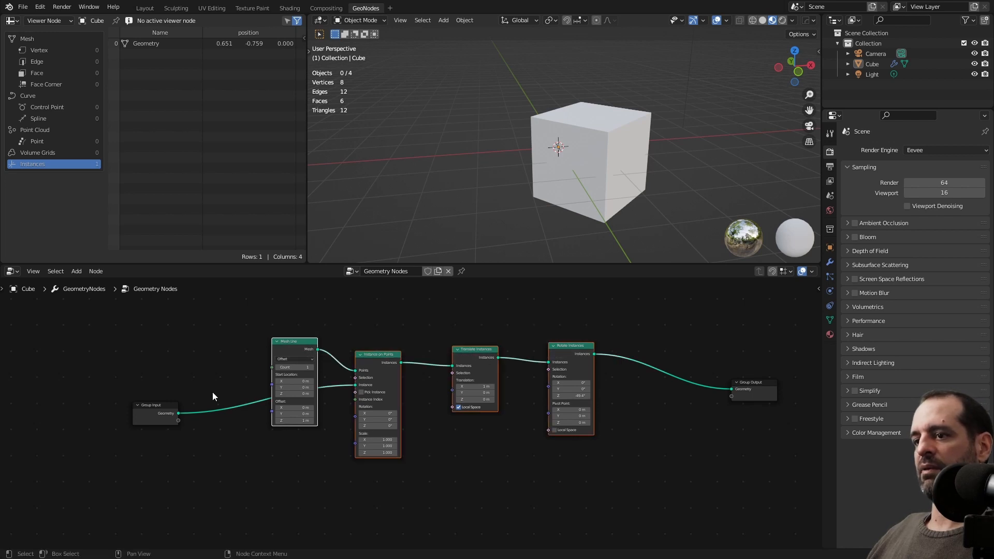
left_click_drag(179, 413, 731, 389)
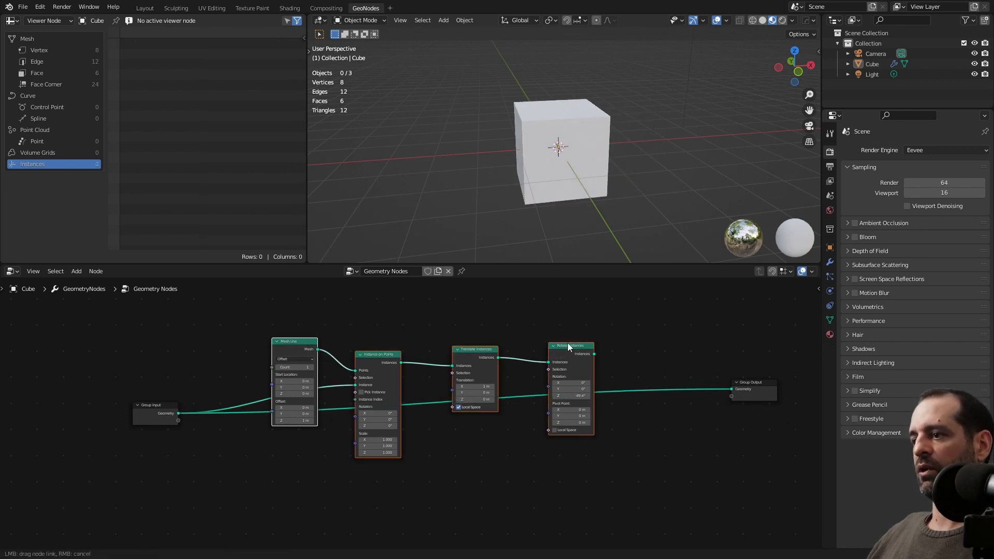
left_click_drag(227, 324, 639, 358)
key("x")
Bring Group Input and Group Output closer together, and insert a Transform node on the link between them.
left_click_drag(147, 415, 214, 387)
left_click(393, 467)
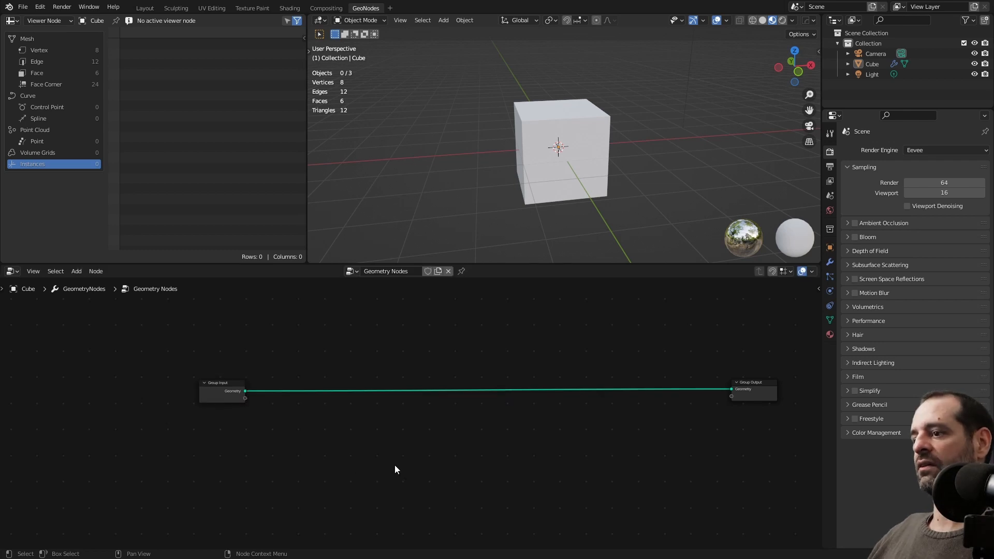
scroll(395, 465, "up", 1)
middle_click_drag(499, 454, 410, 448)
left_click_drag(723, 397, 512, 389)
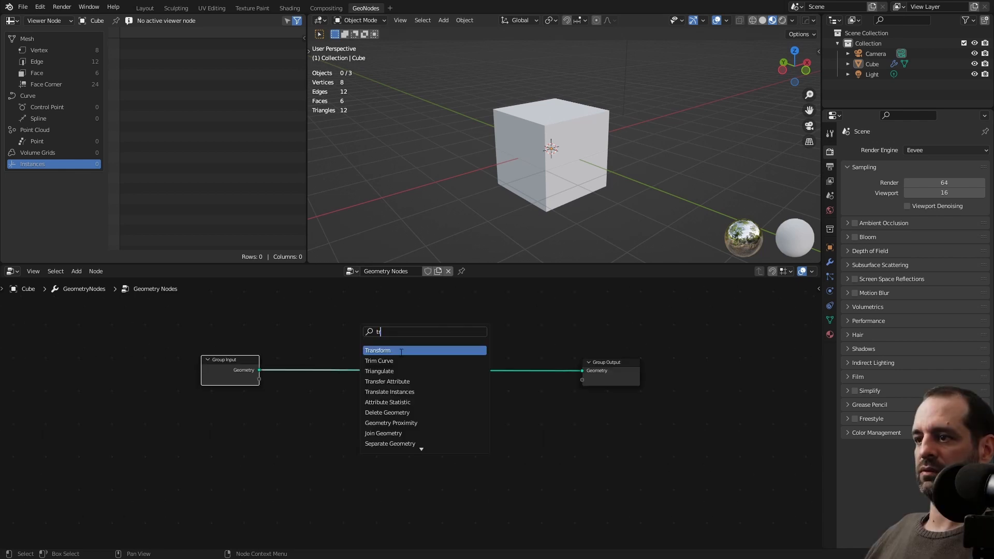
key("Return")
left_click(443, 377)
middle_click_drag(366, 414, 451, 414)
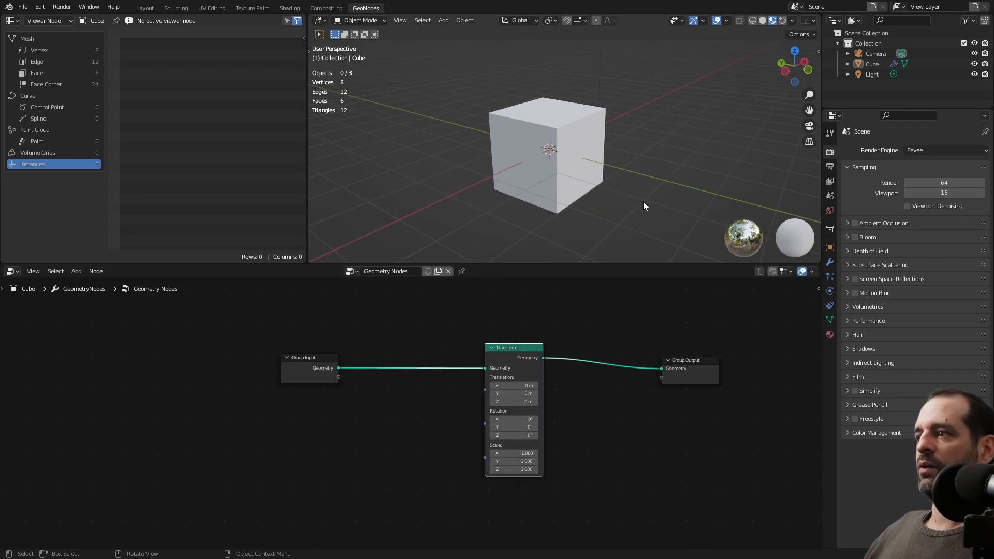
Enable the Z axis line in the viewport overlays and frame the cube with all three axes.
left_click(727, 21)
left_click(786, 72)
scroll(641, 204, "down", 3)
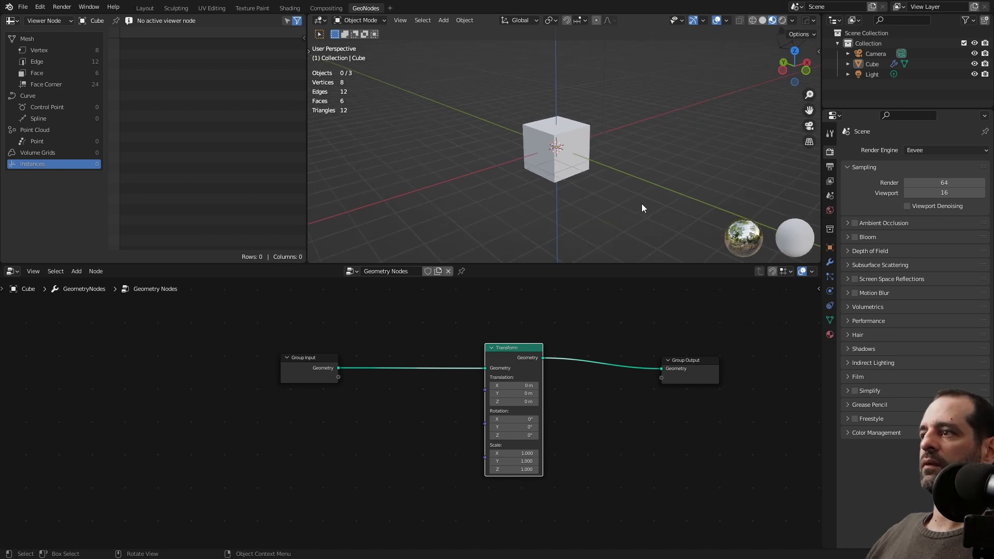
Frame the node tree and set the Transform node's X rotation to 20°.
key("Home")
key("n")
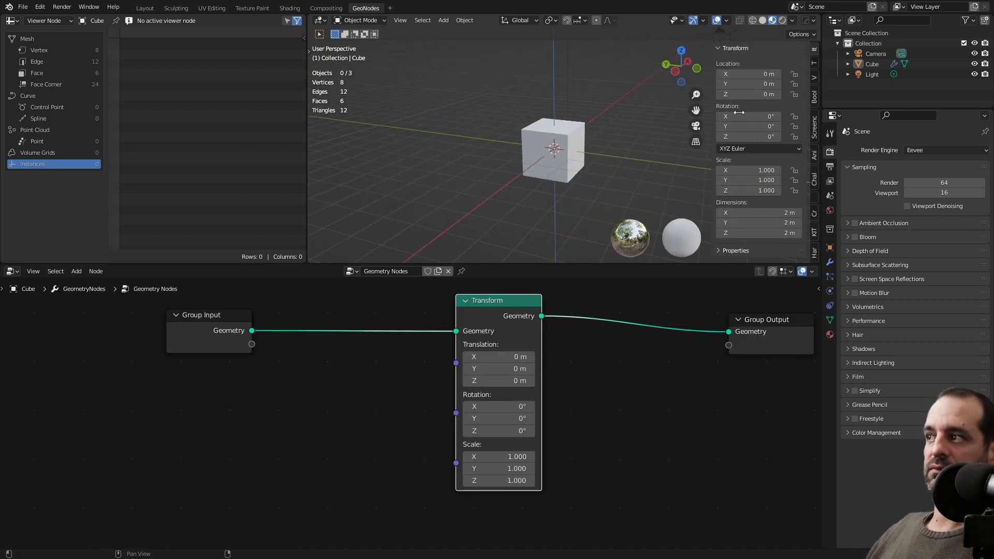
key("n")
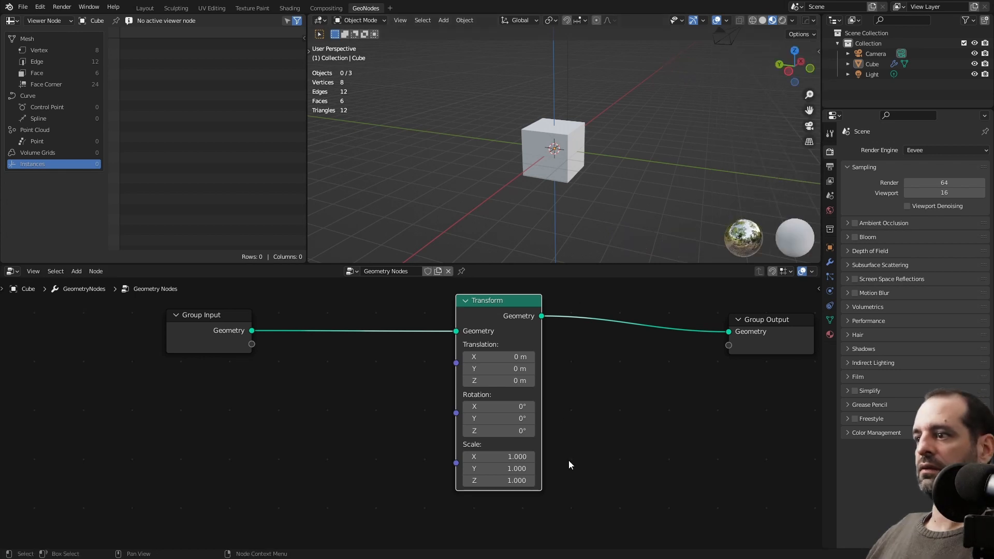
left_click(504, 406)
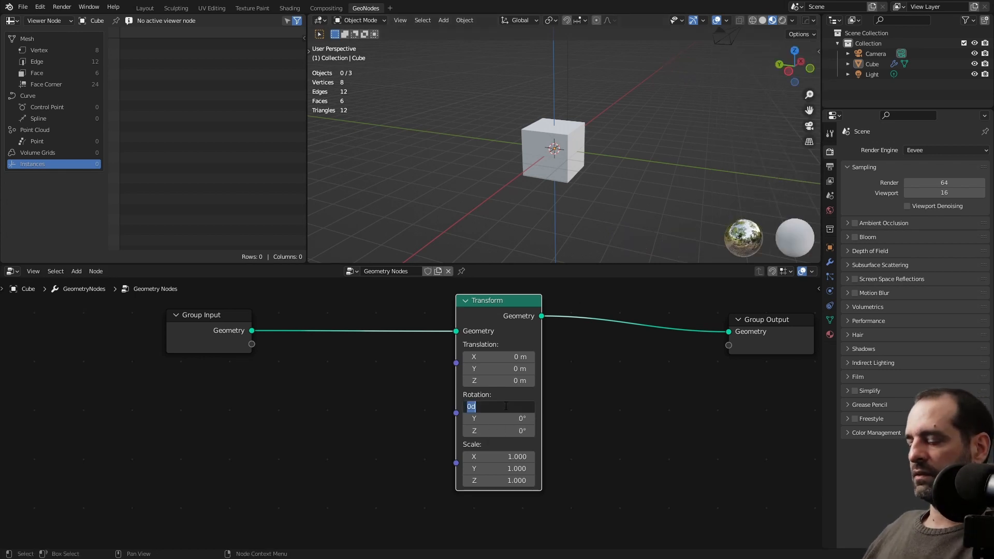
type("20")
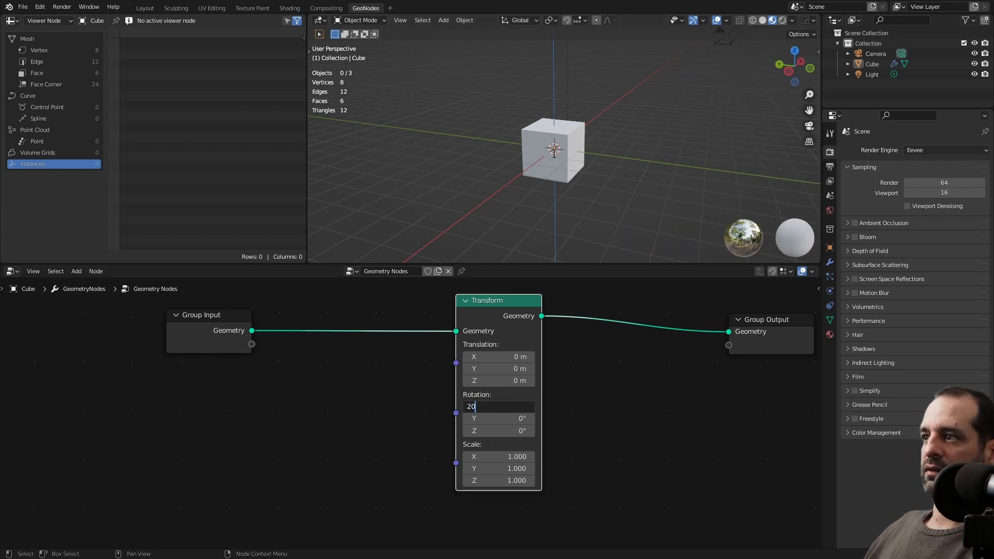
key("Return")
Set the Transform node's Y rotation to 20° and fine-tune it to 22.9°.
middle_click_drag(600, 243, 489, 182)
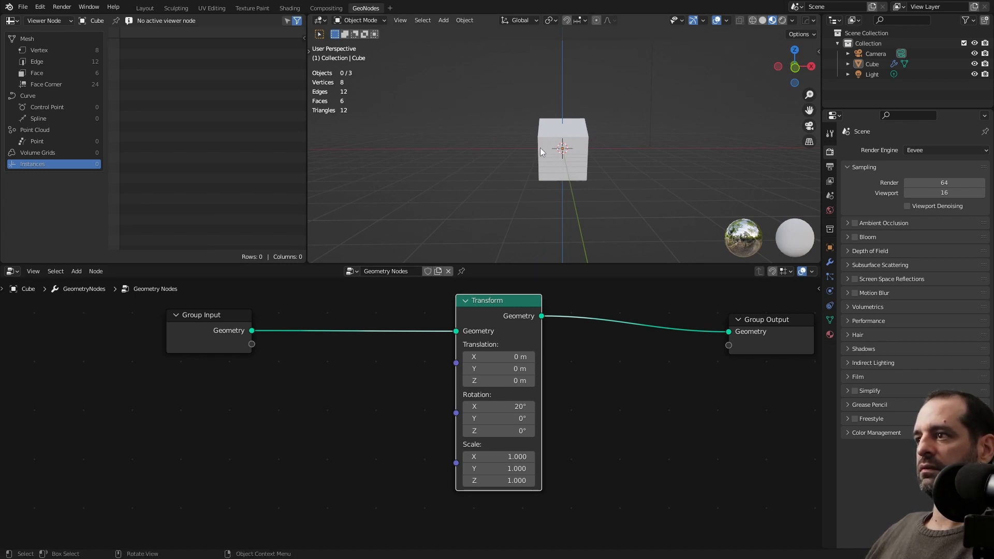
double_click(499, 418)
type("20")
key("Return")
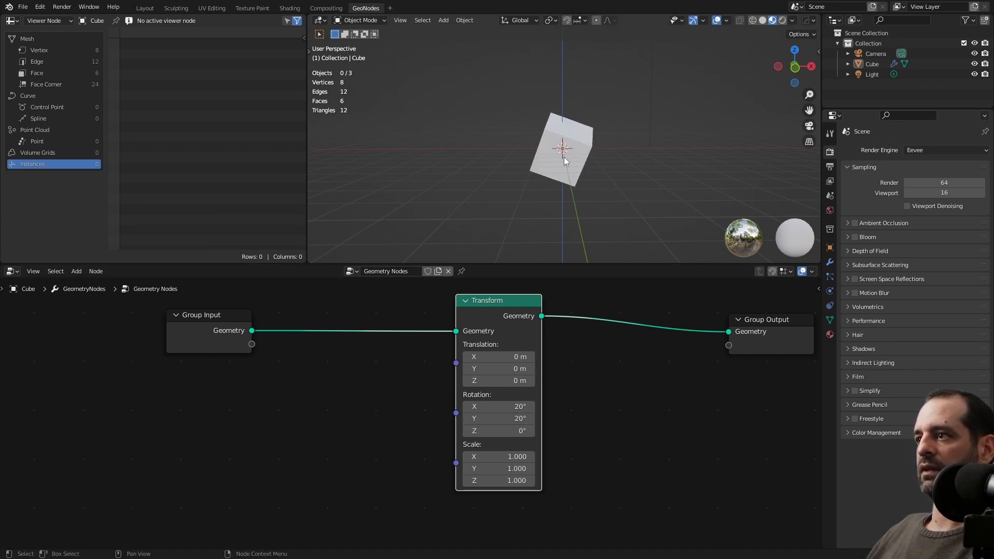
left_click_drag(497, 419, 474, 418)
left_click_drag(518, 418, 492, 419)
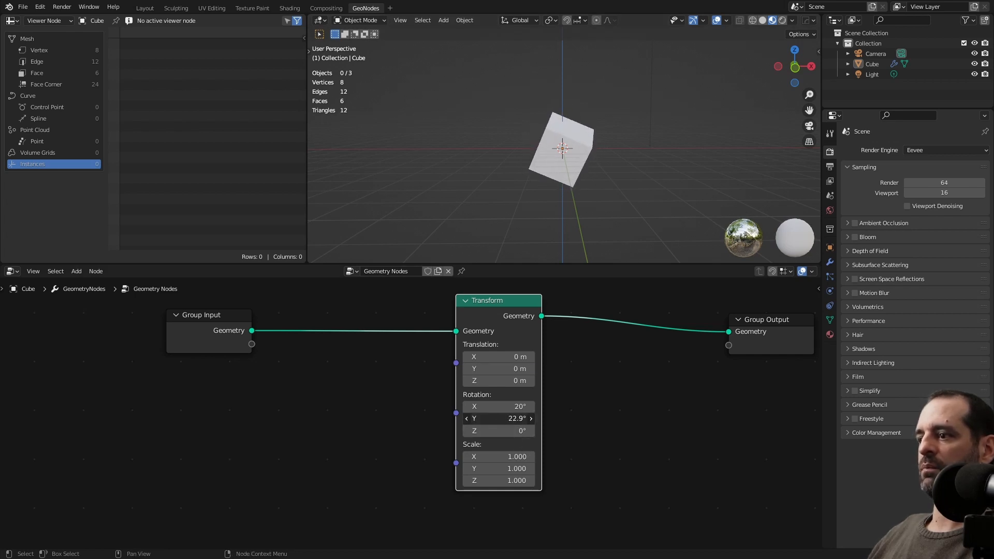
Turn the cube about Z with the Transform node, to 41.9° and back down to 31.2°.
middle_click_drag(605, 181, 491, 193)
left_click_drag(507, 431, 533, 431)
middle_click_drag(502, 181, 566, 143)
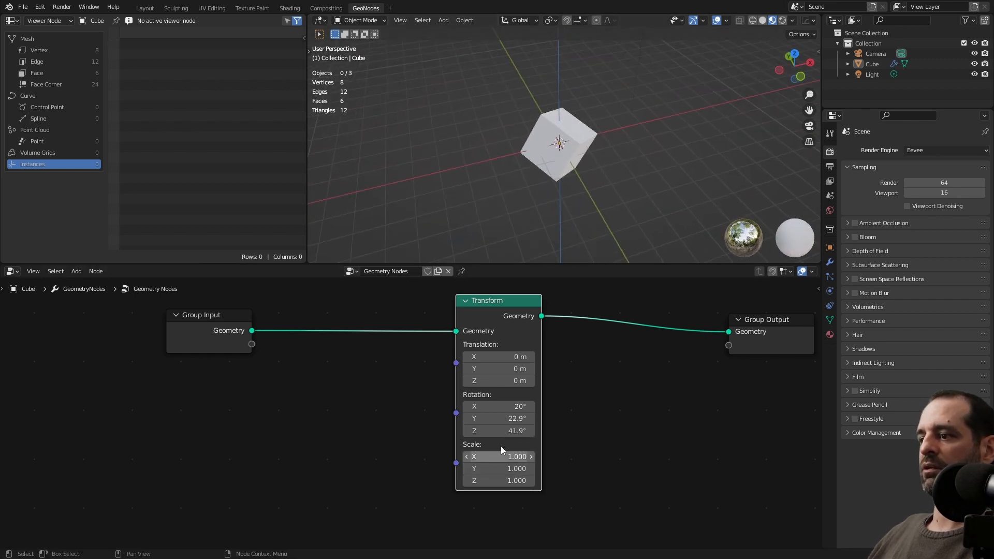
mouse_move(498, 430)
left_mouse_down()
mouse_move(480, 431)
mouse_move(497, 431)
left_mouse_up()
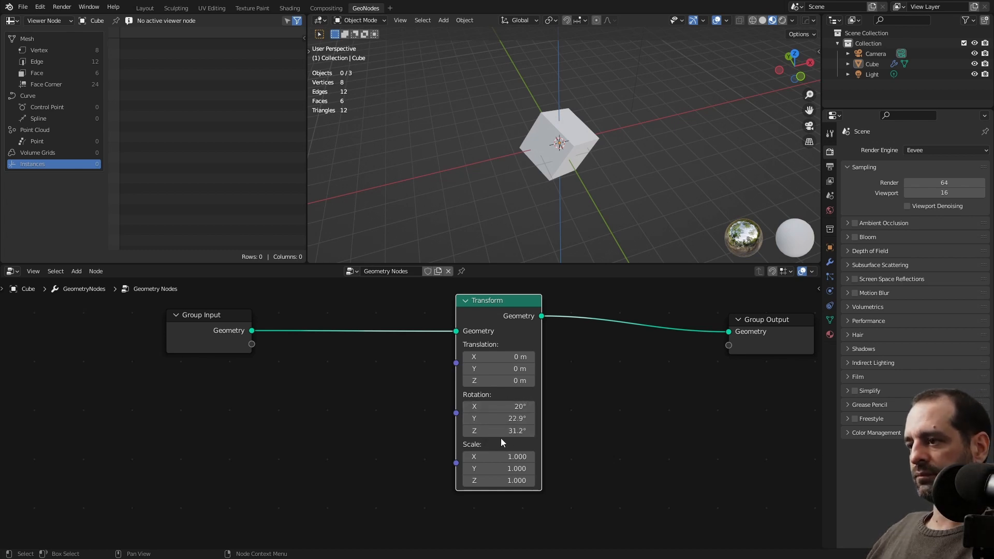
Reset the X, Y and Z rotations of the Transform node to 0° together.
left_click_drag(502, 434, 502, 407)
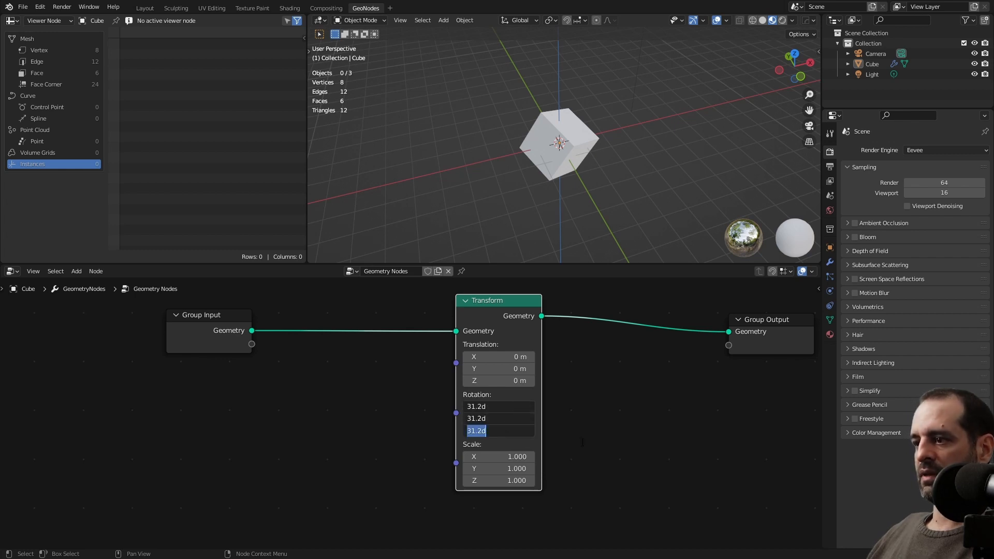
type("0")
key("Return")
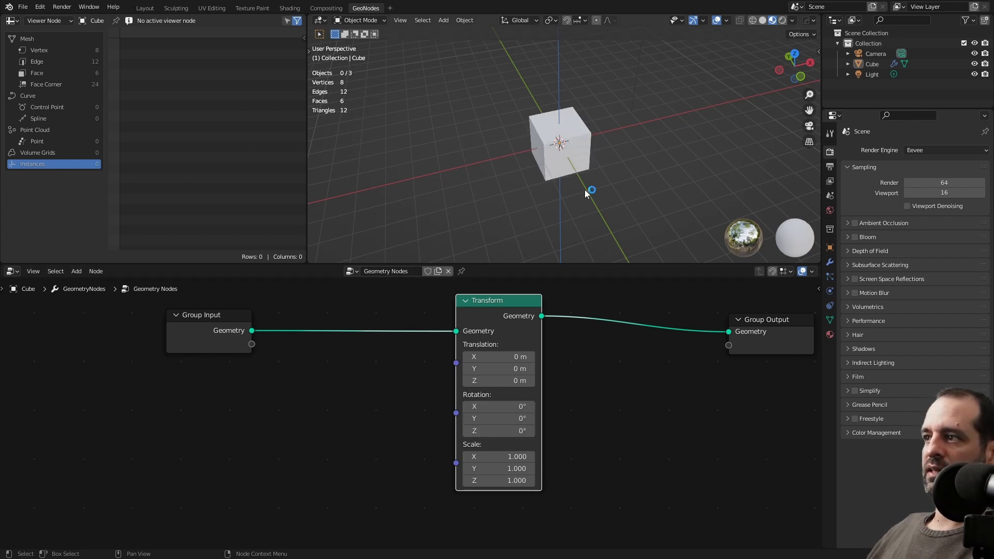
Set only the Transform node's Z rotation to 20°.
middle_click_drag(585, 190, 595, 175)
scroll(594, 175, "up", 3)
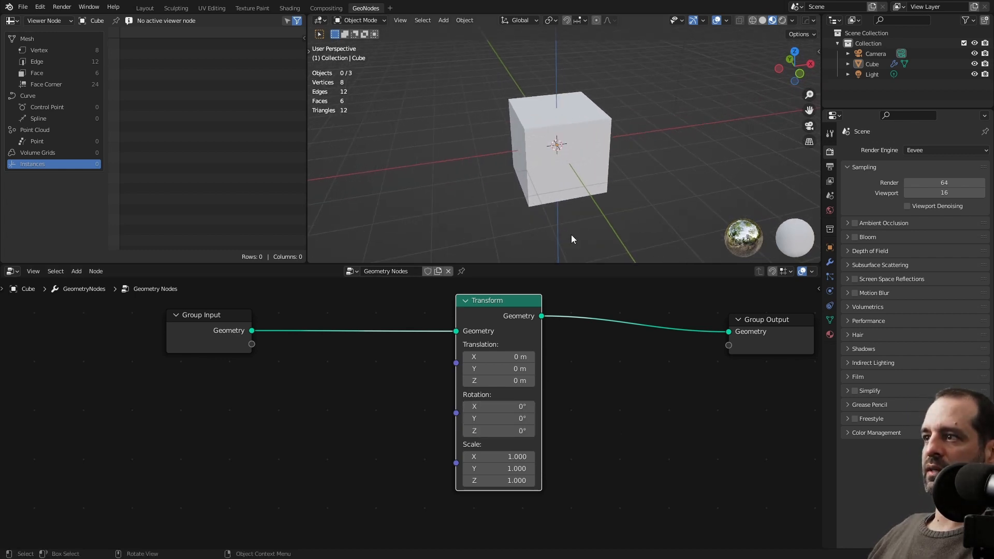
left_click(496, 431)
type("20")
key("Return")
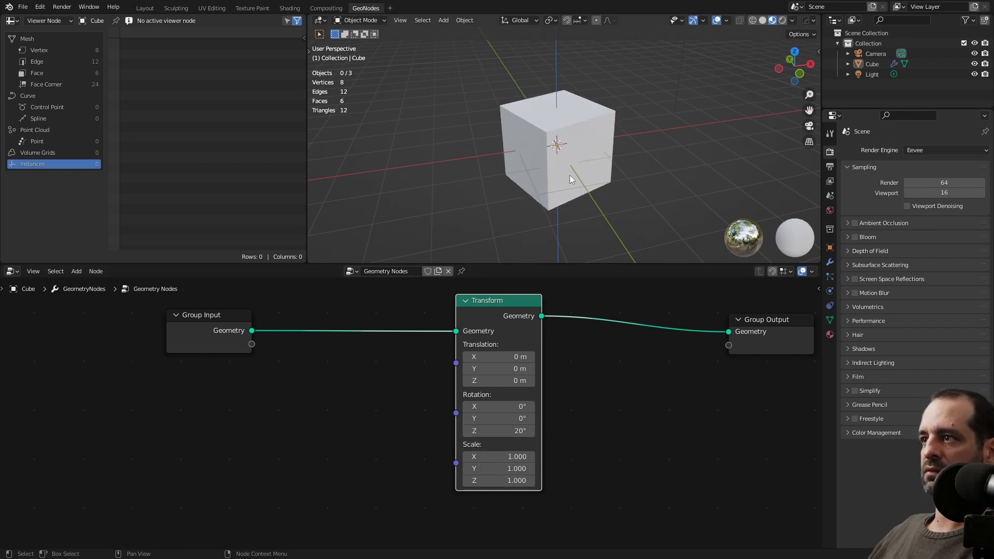
Try an X rotation on the turned cube, and return the X and Z rotations to 0°.
middle_click_drag(569, 177, 670, 164)
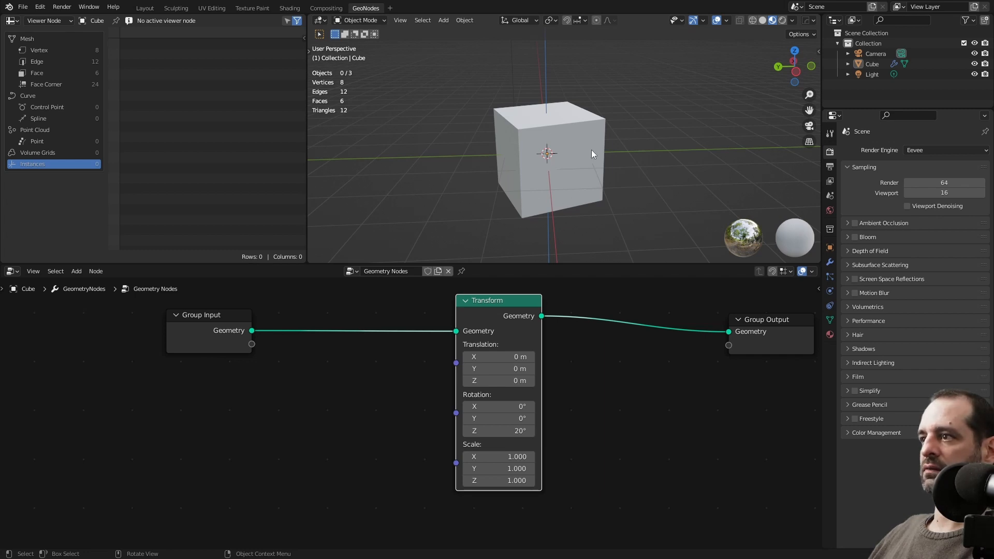
mouse_move(501, 407)
left_mouse_down()
mouse_move(541, 407)
mouse_move(521, 408)
left_mouse_up()
double_click(502, 407)
type("0")
key("Return")
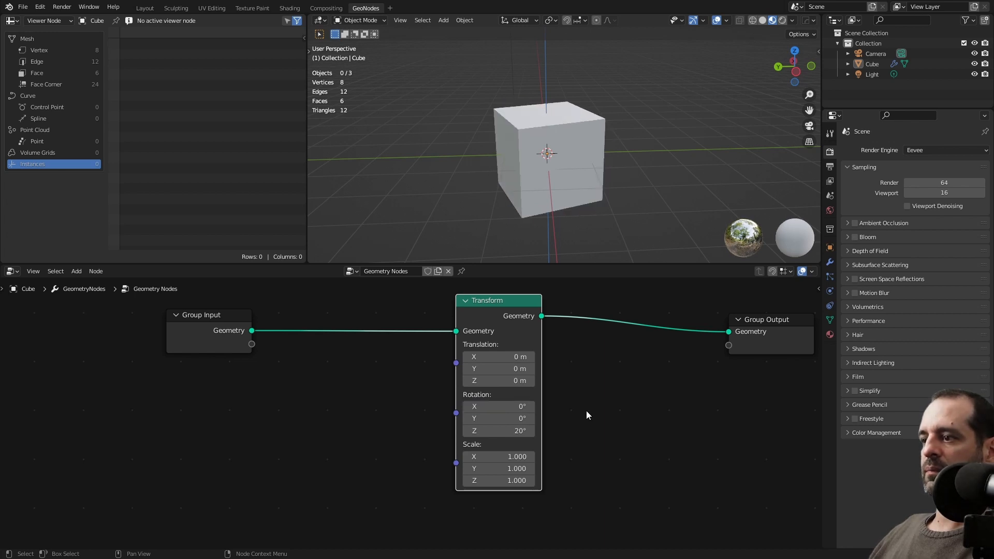
double_click(508, 430)
type("0")
key("Return")
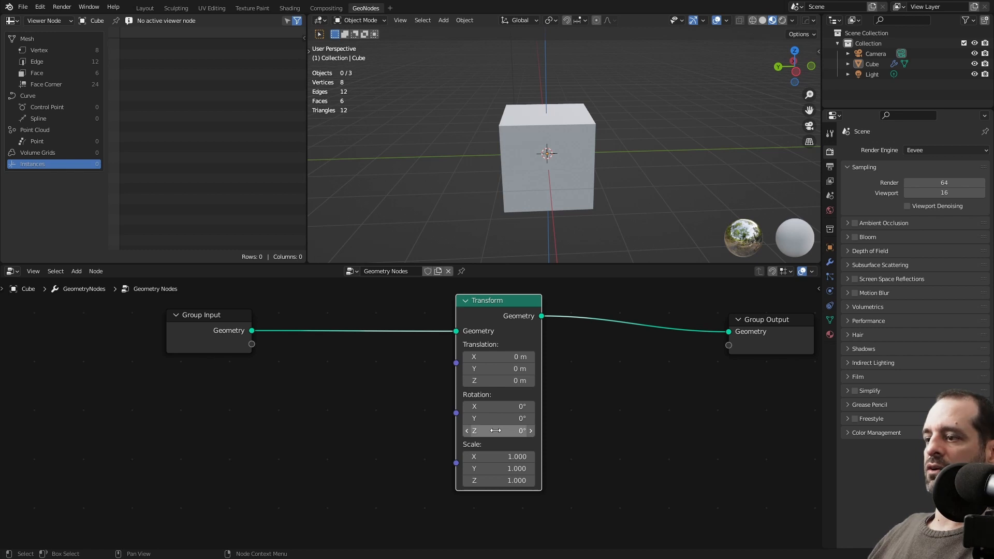
double_click(495, 430)
key("Escape")
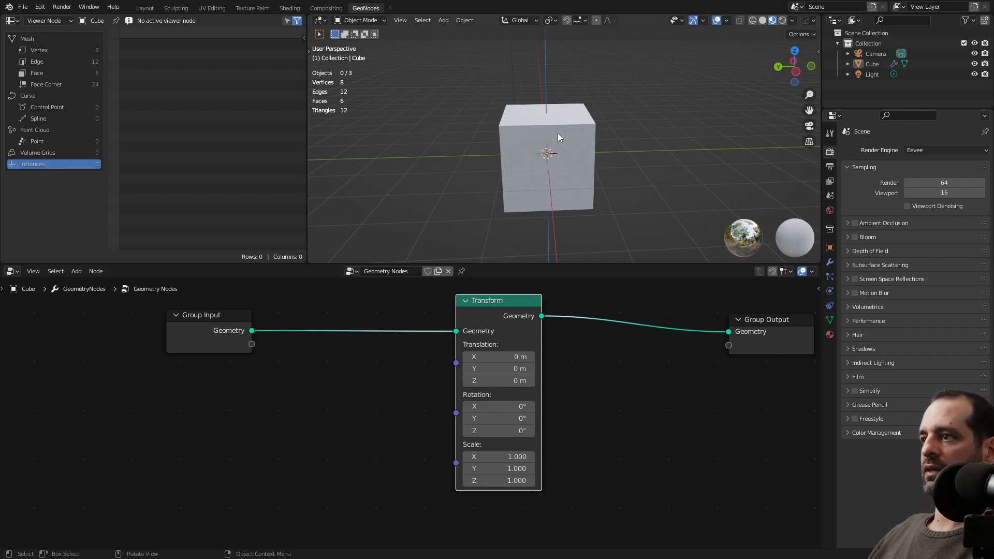
Rotate the cube about Z to 37.8° with the Transform node.
middle_click_drag(599, 139, 581, 104)
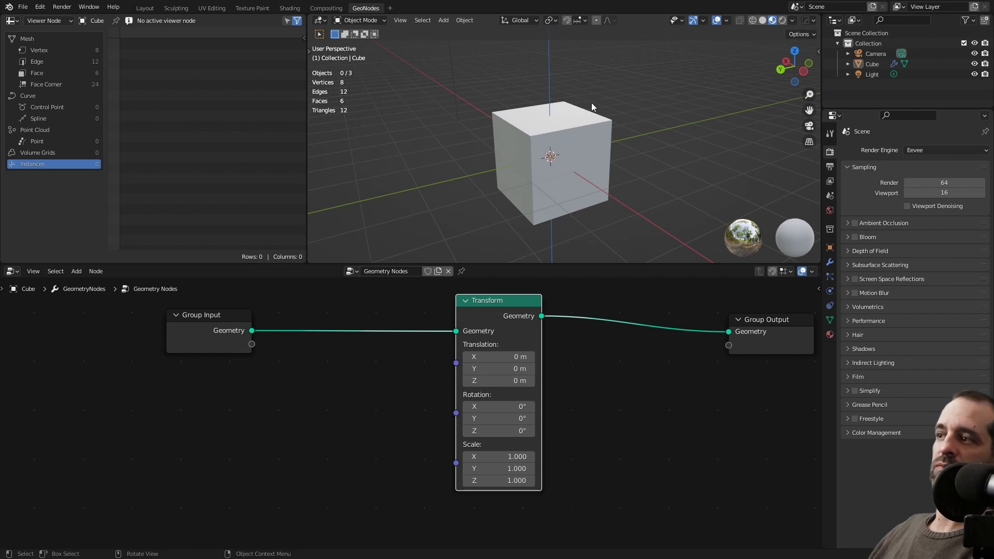
middle_click_drag(593, 427, 583, 427)
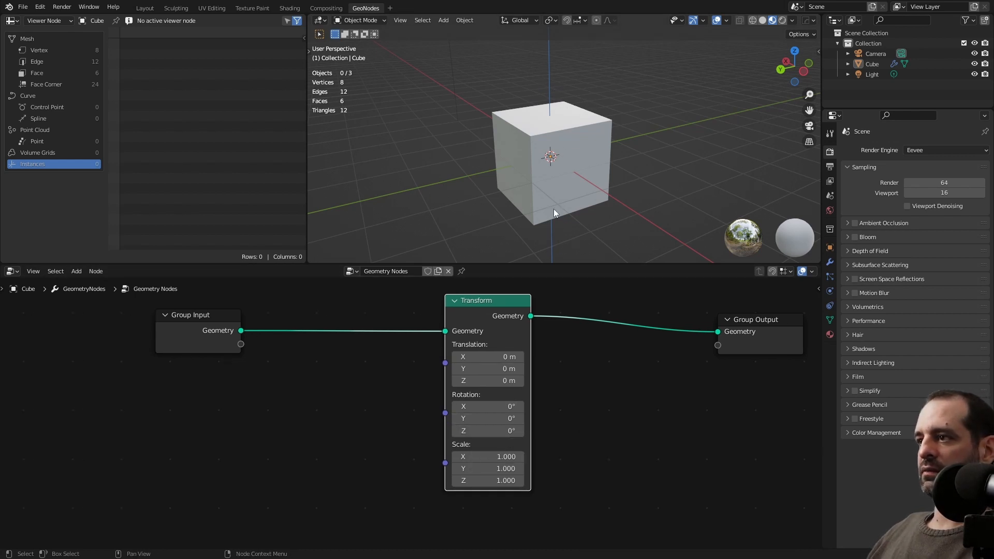
middle_click_drag(554, 209, 552, 182)
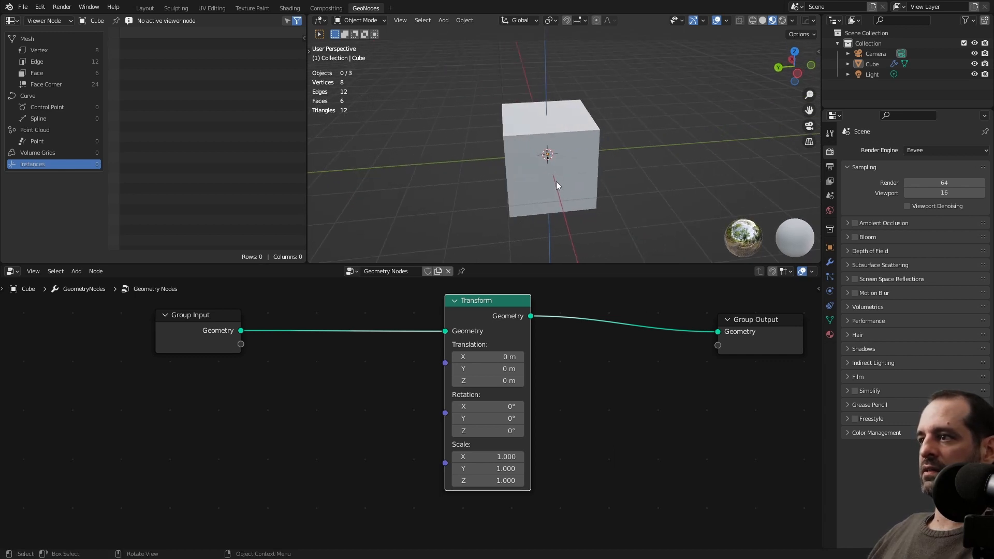
left_click_drag(487, 431, 522, 431)
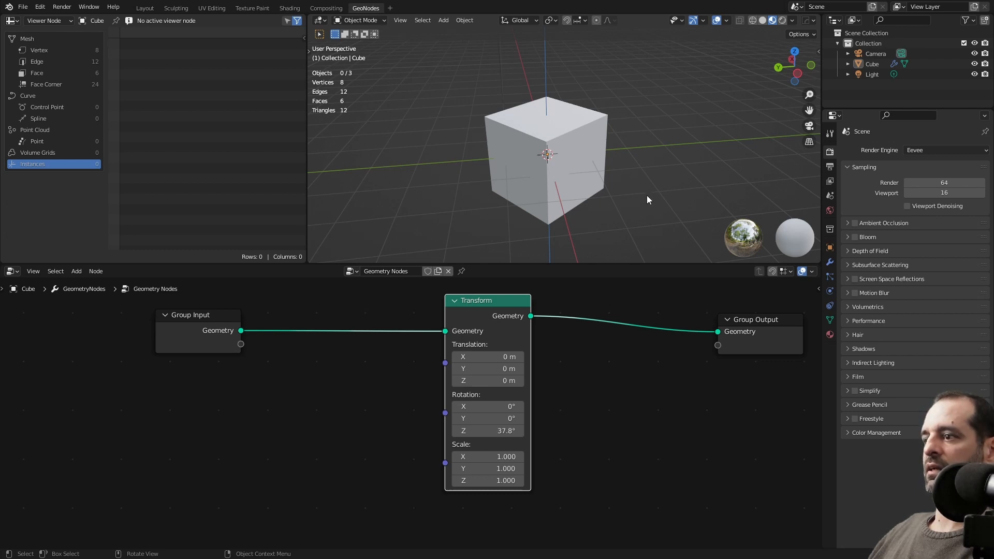
Try tilting the Z-rotated cube about X, and set the X and Z rotations back to 0°.
middle_click_drag(647, 194, 621, 199)
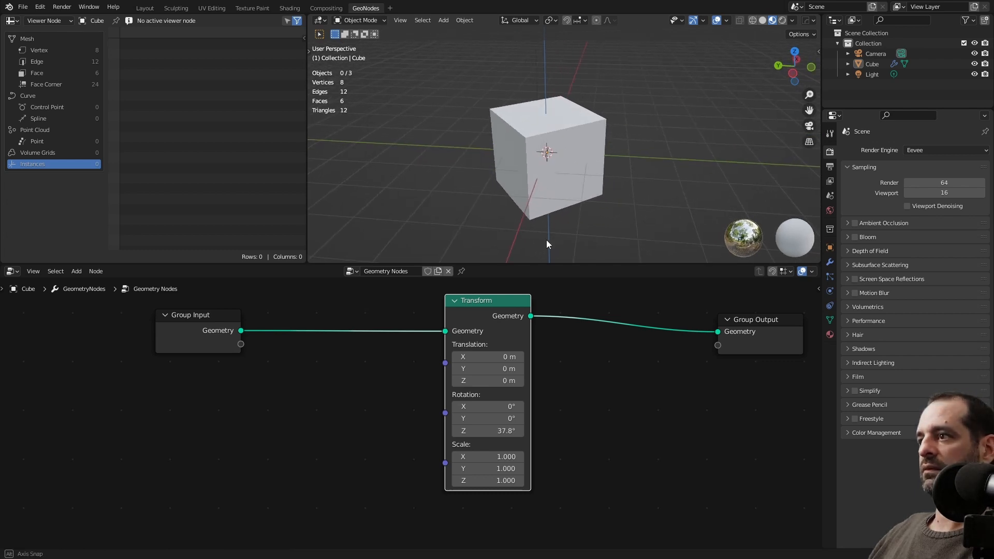
left_click_drag(507, 406, 482, 407)
double_click(481, 406)
type("0")
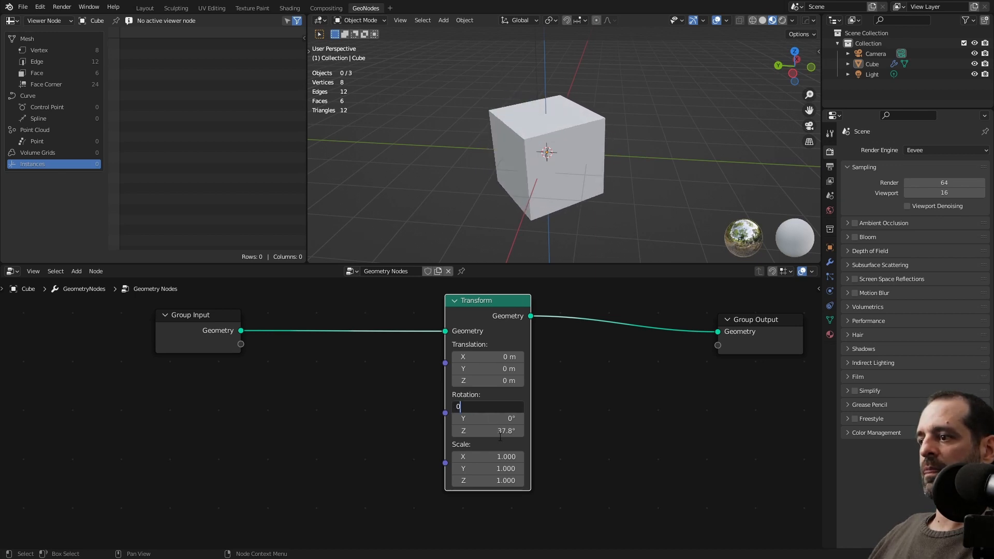
key("Return")
double_click(484, 431)
type("0")
key("Return")
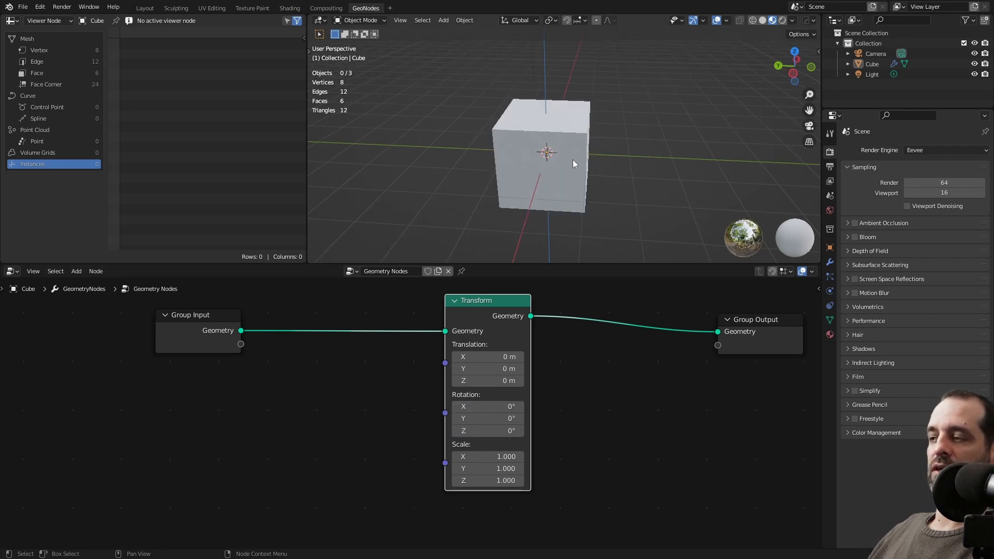
Increase the Transform node's X rotation to 9.9° and on to 26.2°, and view the tilted cube from another side.
double_click(482, 406)
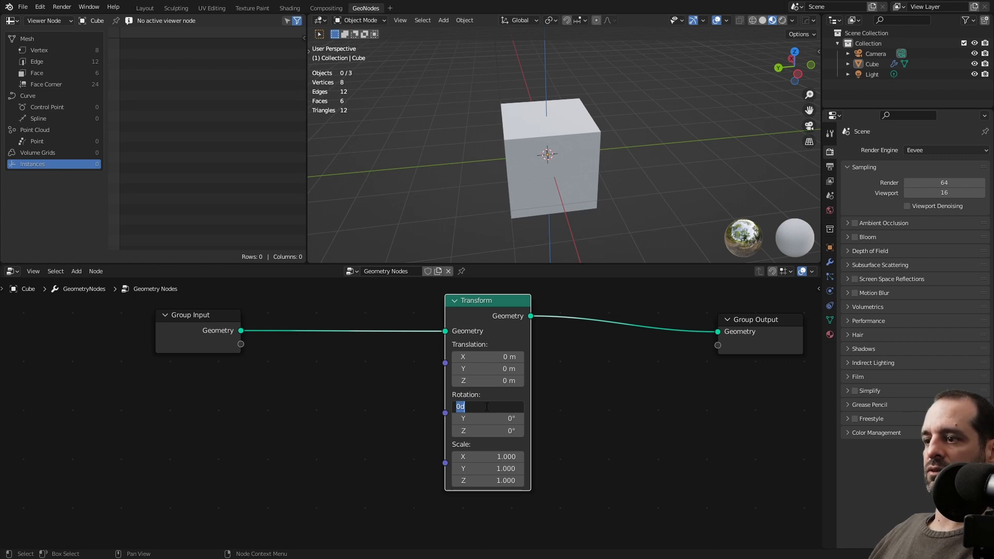
key("Escape")
left_click_drag(490, 406, 500, 407)
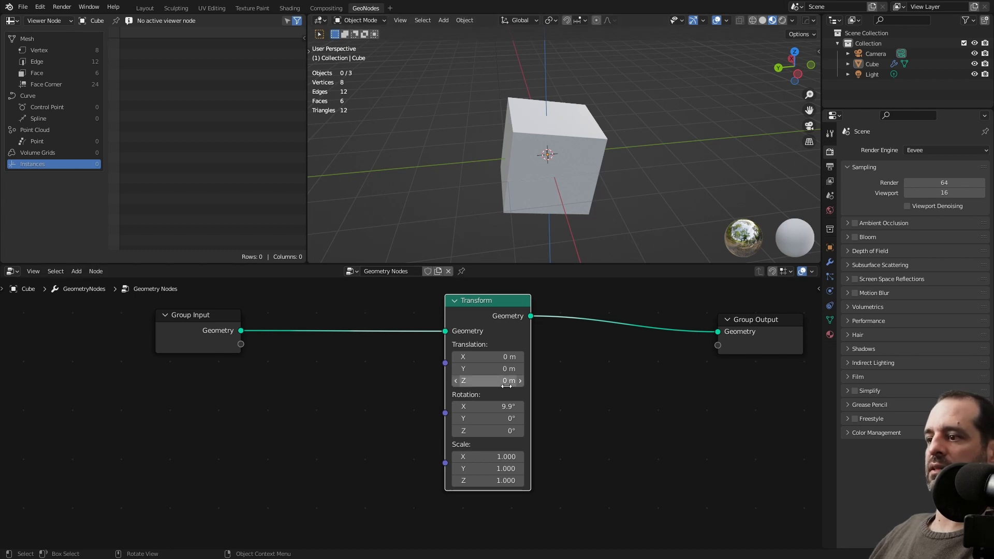
left_click_drag(492, 406, 511, 407)
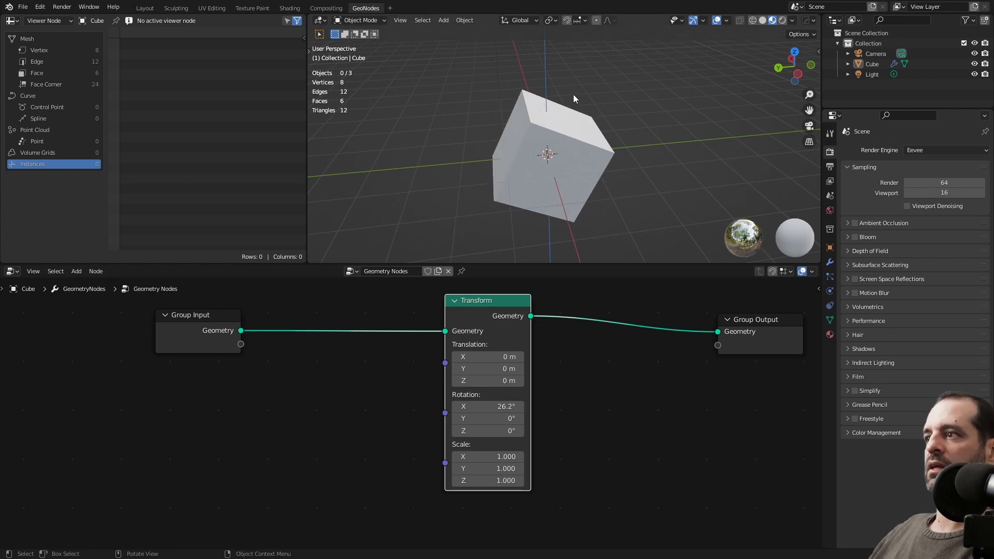
middle_click_drag(554, 88, 581, 122)
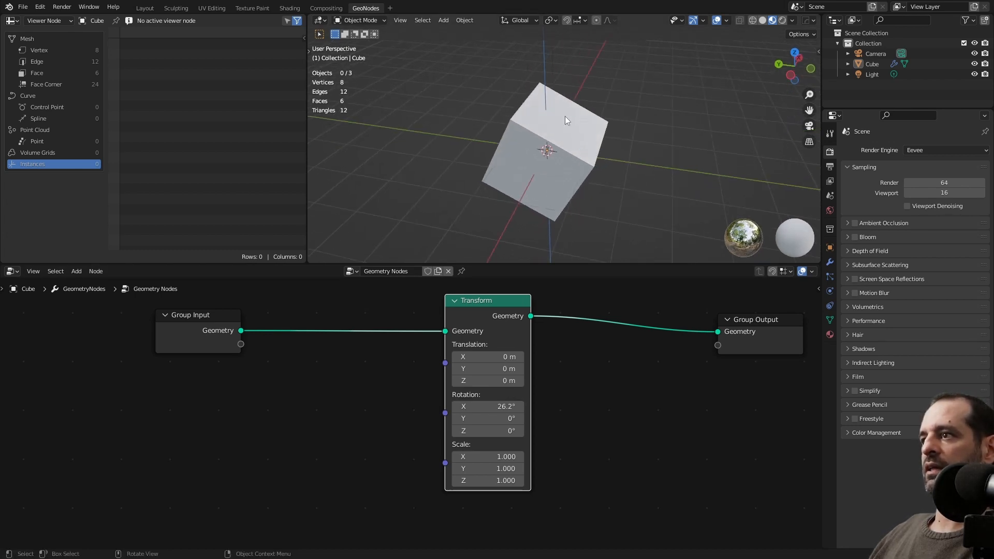
Try turning the tilted cube about Z, and reset the Z and X rotations to their defaults.
left_click_drag(480, 433, 464, 433)
key("BackSpace")
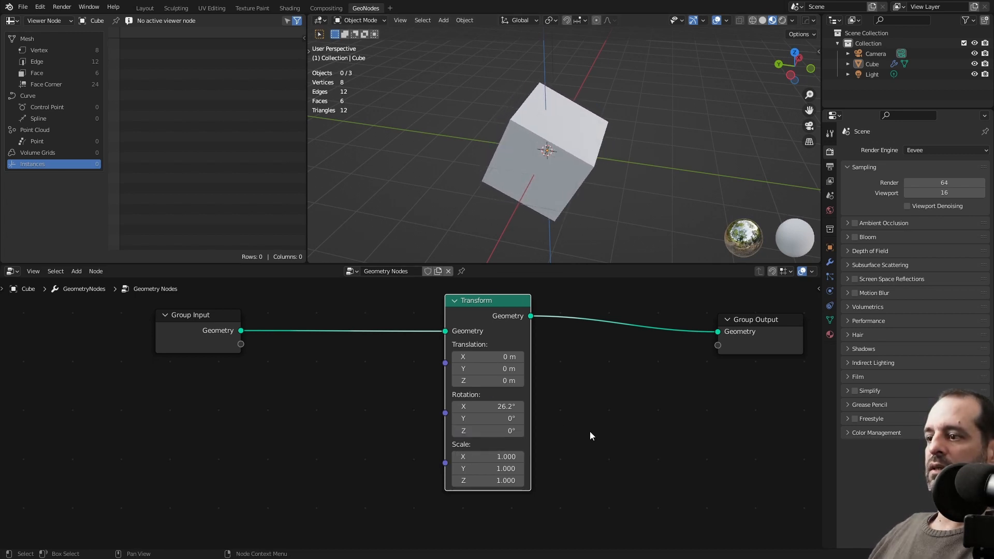
key("BackSpace")
Rotate the cube 23.6° about Z and -3.8° about X, and reset the Transform node's rotation values.
middle_click_drag(563, 194, 586, 197)
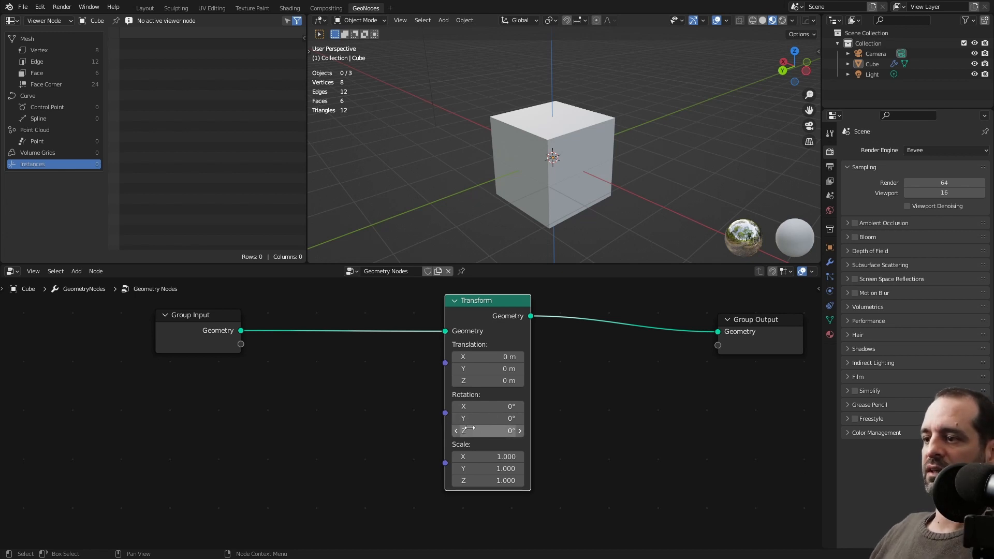
left_click_drag(484, 431, 487, 406)
middle_click_drag(664, 174, 591, 171)
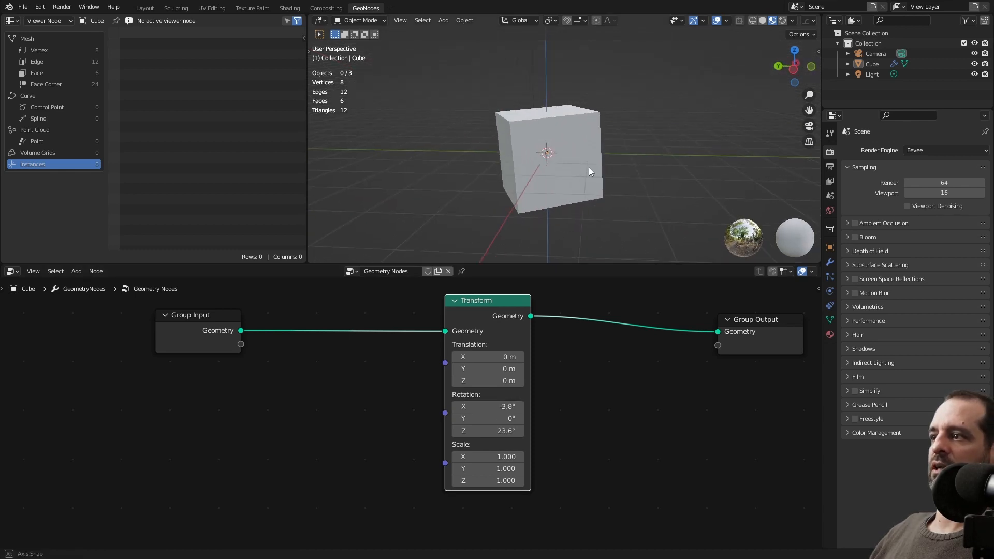
key("BackSpace")
Remove the Transform node while keeping Group Input linked to Group Output, and space the two nodes farther apart.
scroll(415, 399, "down", 8)
middle_click_drag(423, 380, 344, 397)
scroll(344, 397, "down", 1)
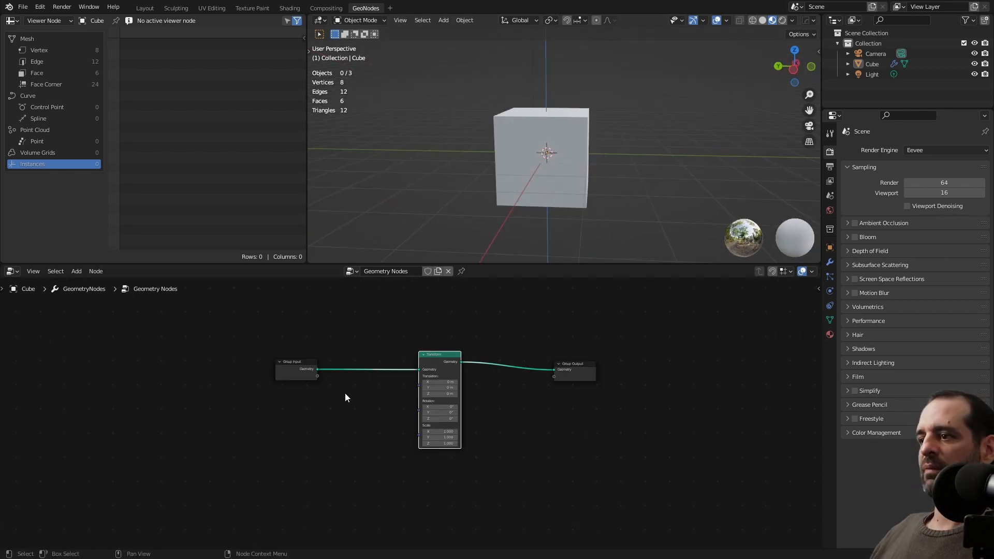
middle_click_drag(502, 389, 550, 388)
left_click_drag(628, 373, 644, 365)
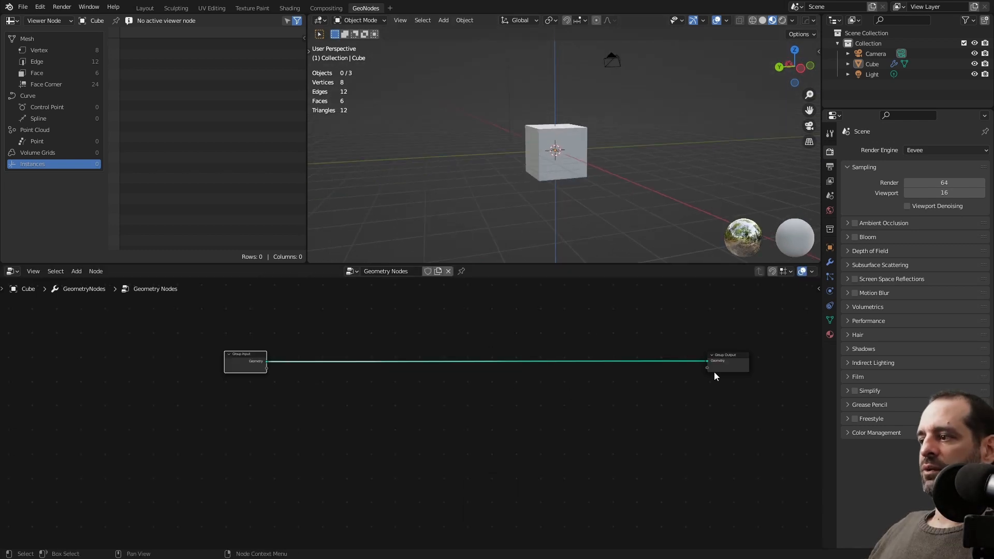
left_click_drag(706, 368, 649, 395)
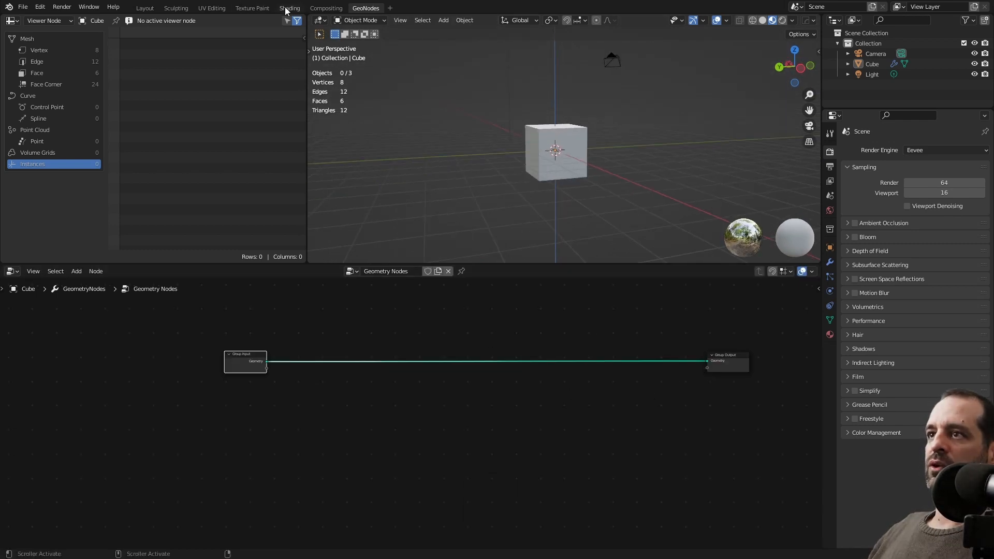
middle_click_drag(579, 135, 575, 138)
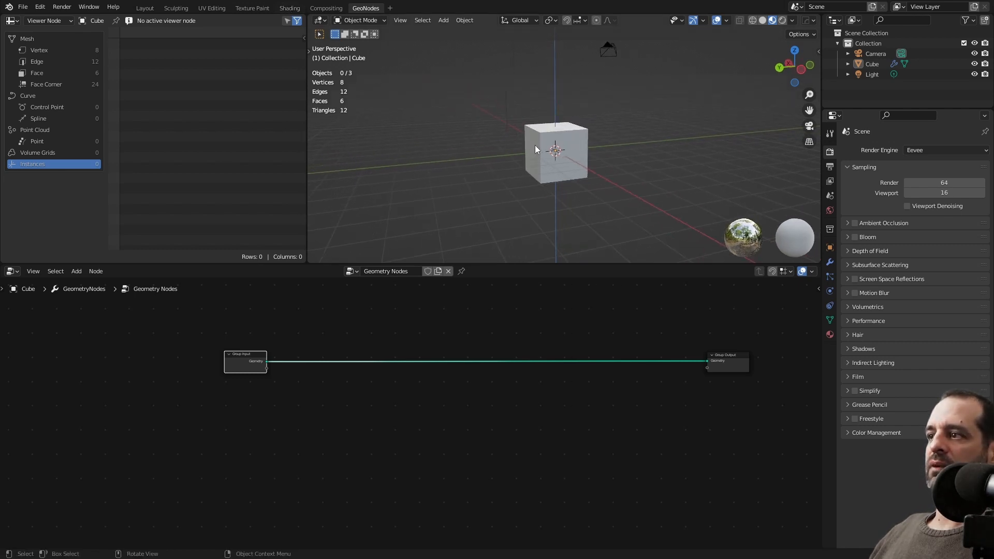
Insert a Capture Attribute node on the link between Group Input and Group Output, moving Group Input closer to it.
middle_click_drag(540, 191, 626, 191)
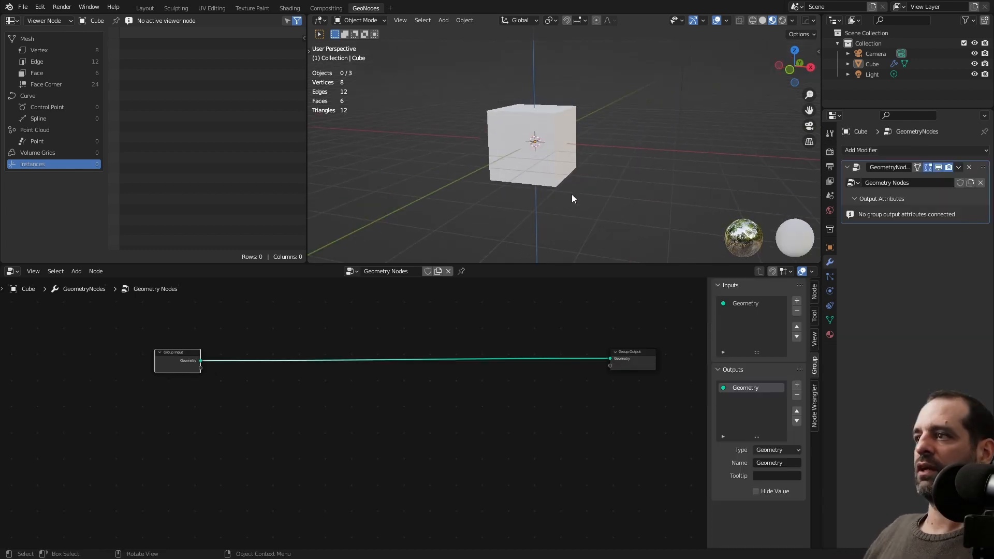
scroll(574, 362, "up", 1)
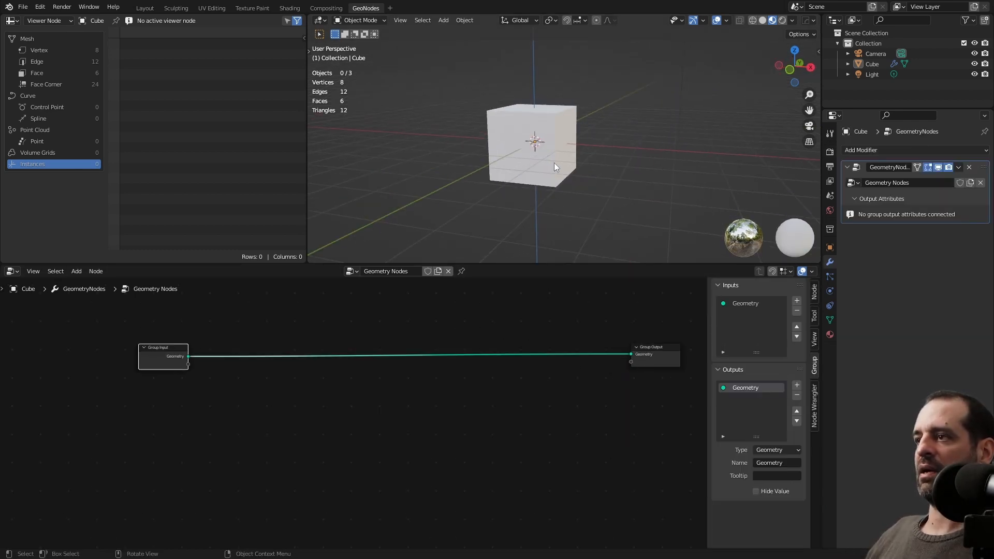
middle_click_drag(554, 166, 585, 199)
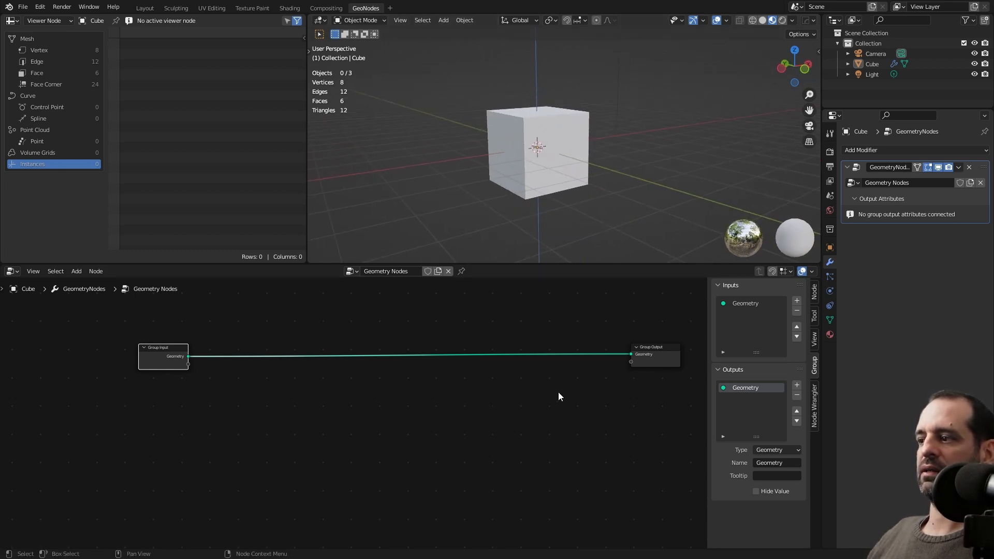
left_click_drag(152, 357, 213, 354)
key("shift+a")
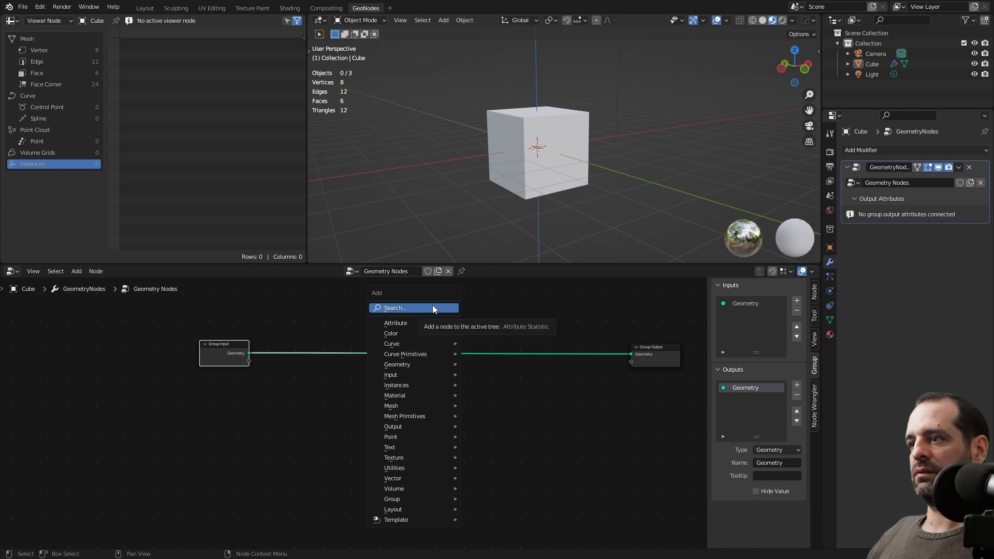
left_click(433, 308)
type("va")
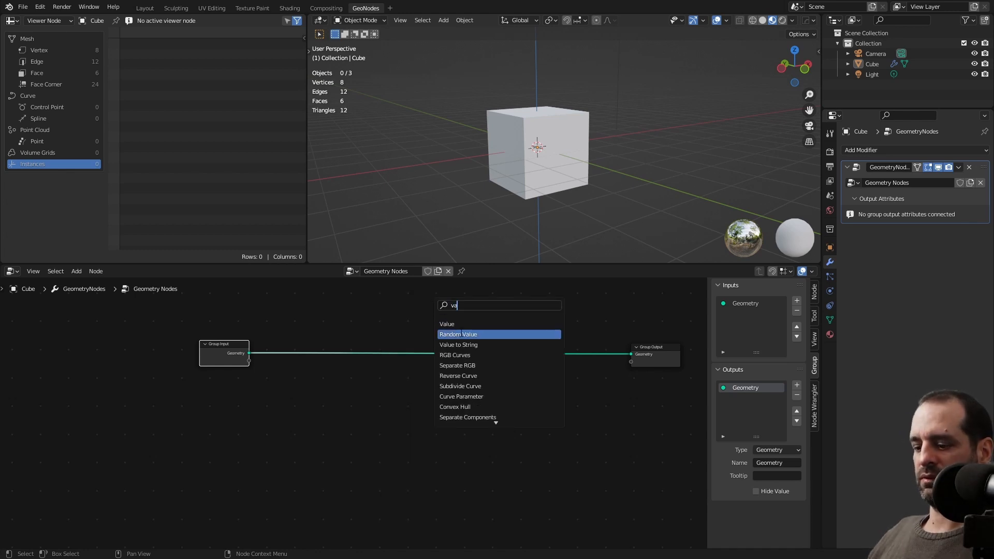
key("BackSpace")
key("BackSpace")
type("cap")
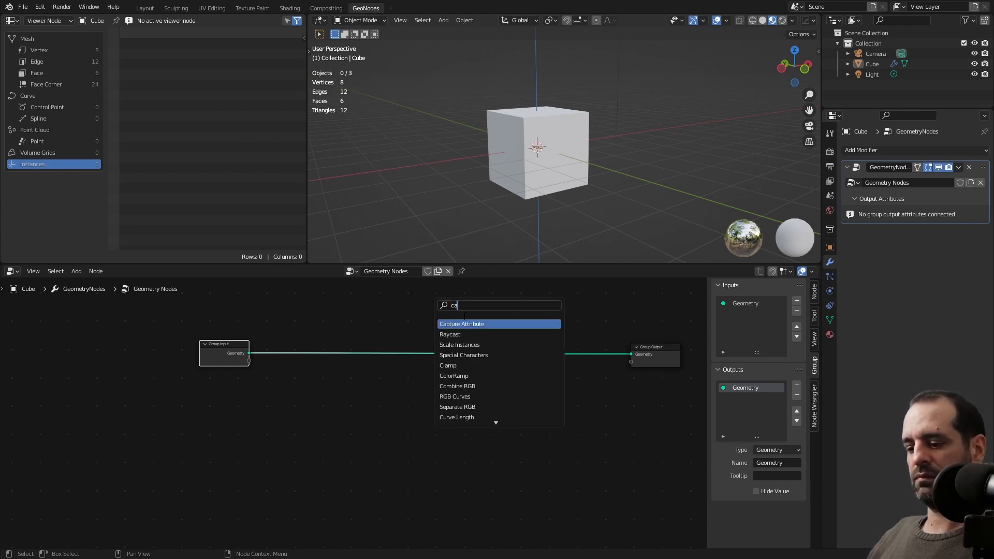
key("Return")
left_click(329, 355)
scroll(236, 389, "up", 3)
scroll(236, 393, "up", 1)
middle_click_drag(237, 394, 371, 412)
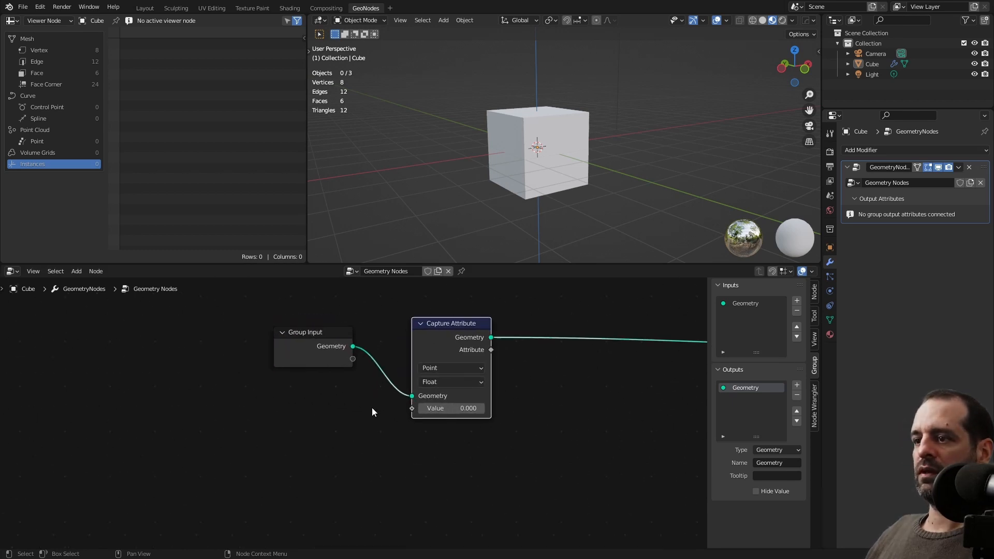
Set the Capture Attribute data type to Vector and feed a new Position node into its Value input.
left_click(439, 382)
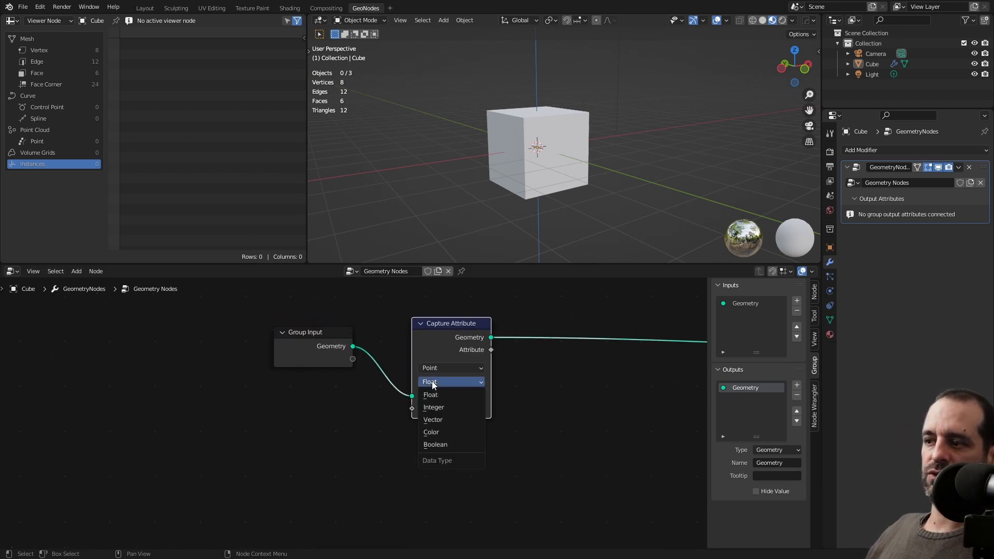
left_click(443, 418)
key("shift+a")
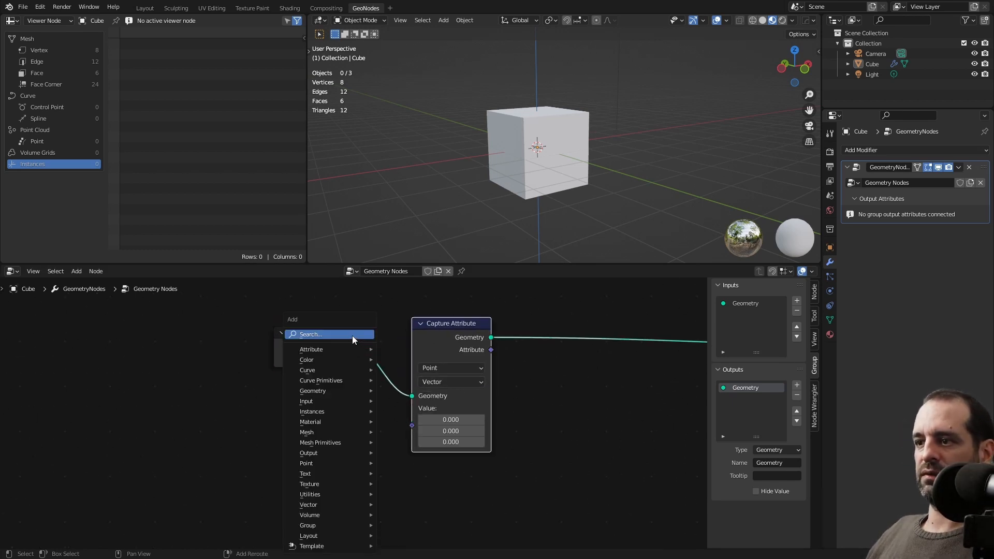
left_click(353, 337)
type("po")
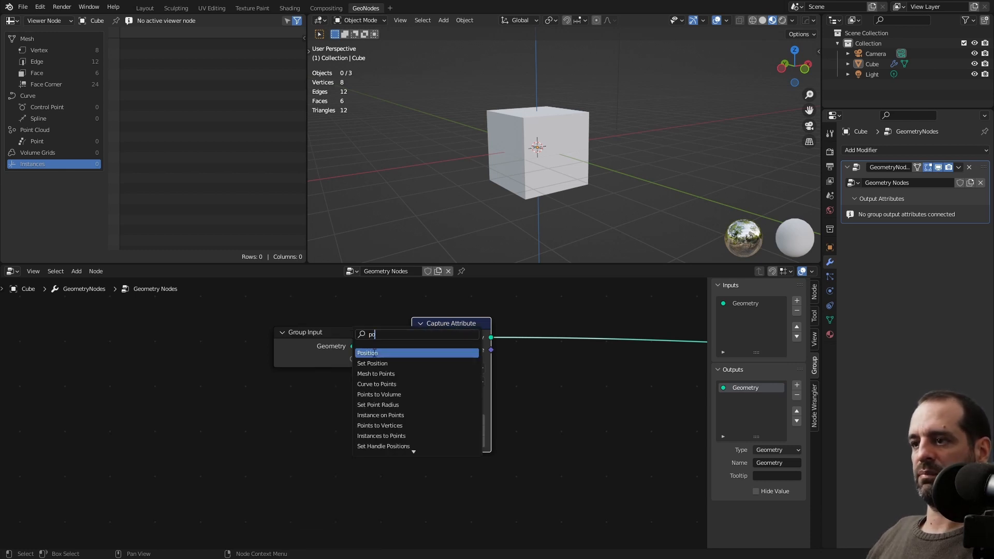
key("Return")
left_click(292, 437)
left_click_drag(353, 441, 414, 424)
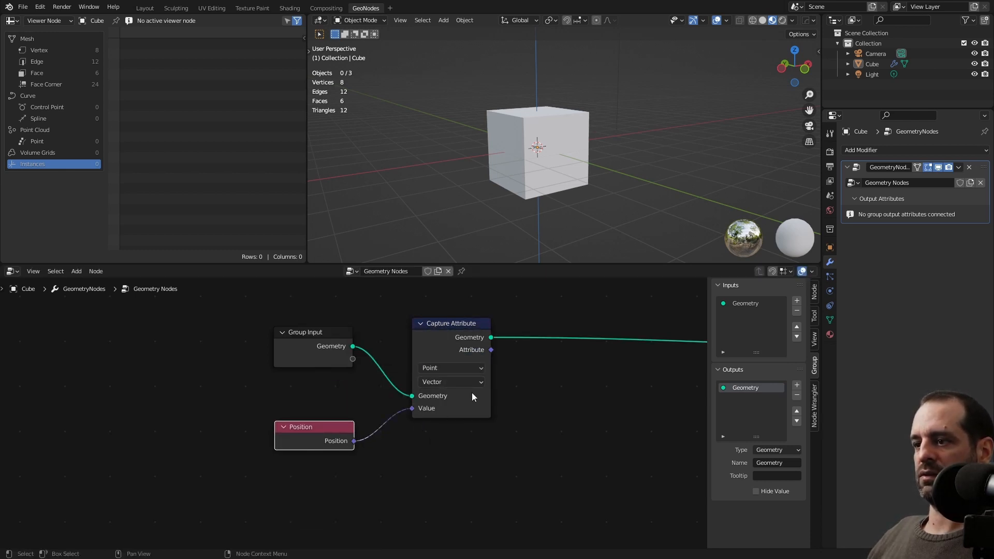
Expose the captured attribute as a new Group Output socket and name the modifier's output attribute "cubo".
scroll(517, 395, "down", 4)
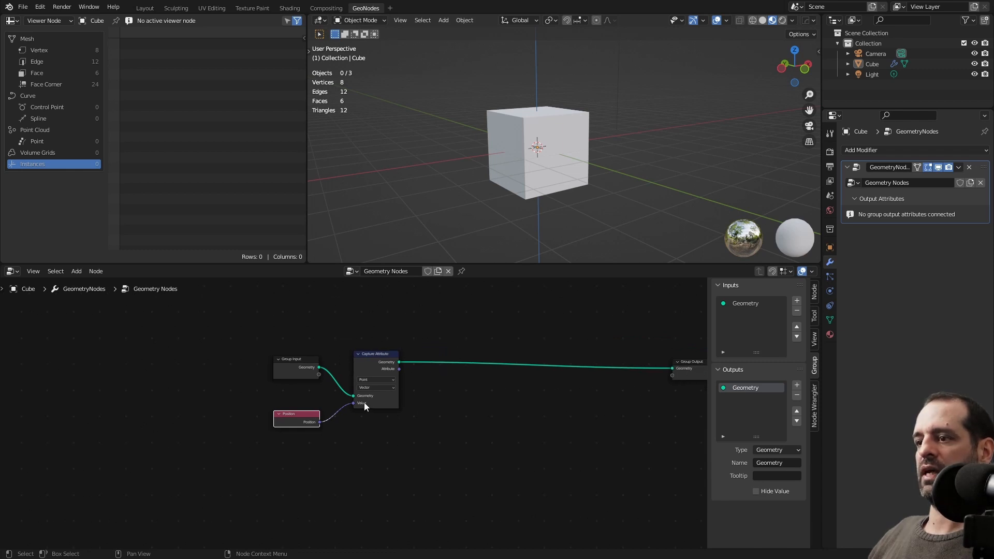
middle_click_drag(348, 375, 329, 373)
left_click_drag(350, 361, 345, 362)
middle_click_drag(660, 377, 586, 372)
left_click_drag(601, 366, 610, 361)
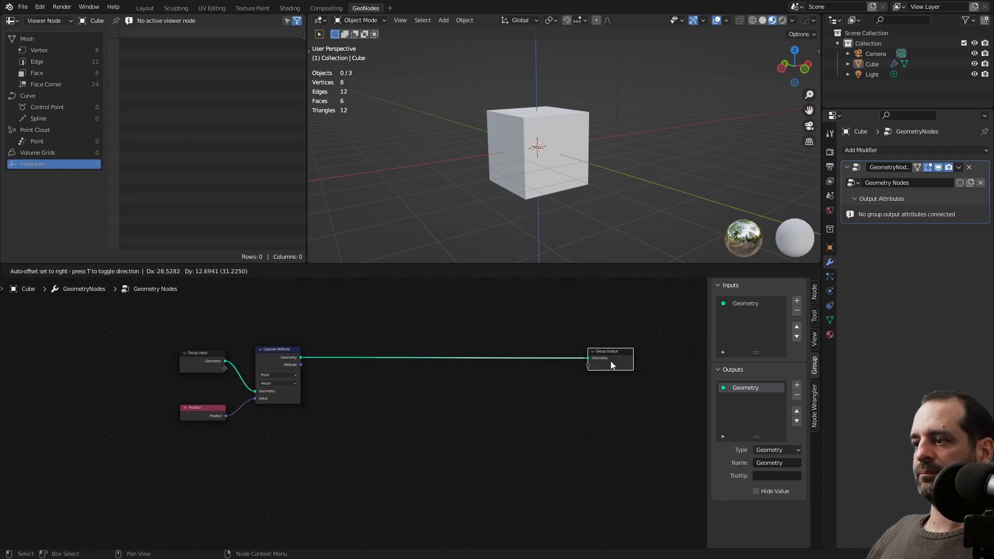
left_click_drag(396, 362, 594, 364)
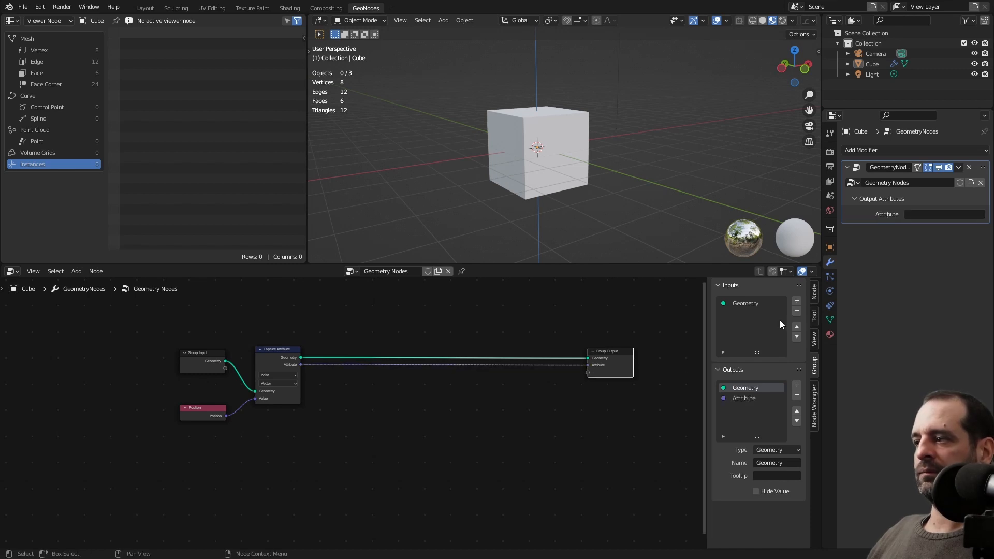
left_click(927, 214)
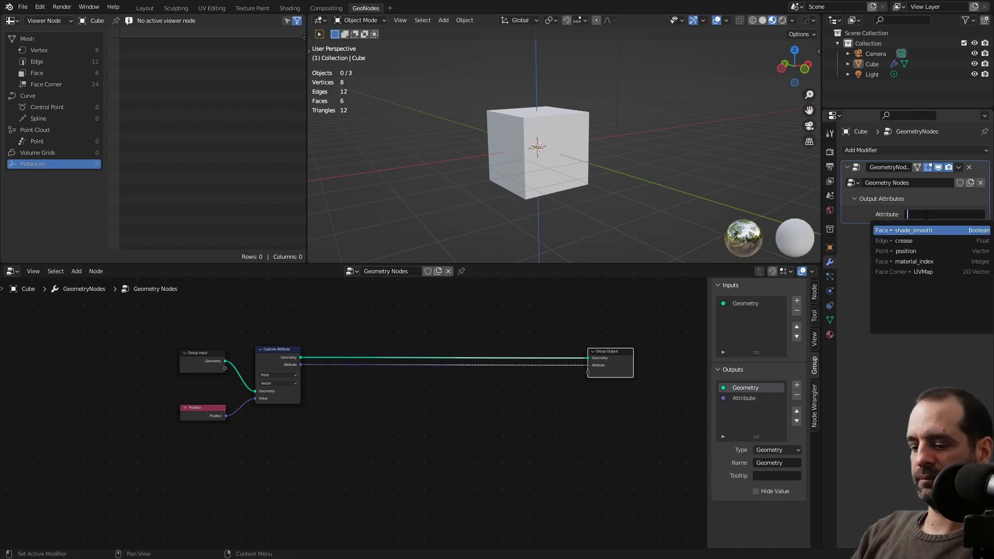
type("cubo")
key("Return")
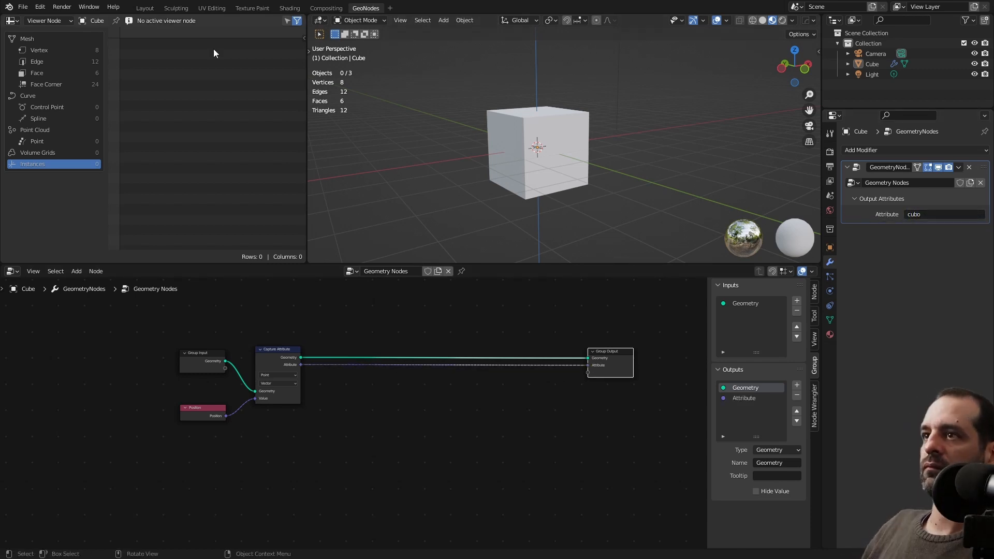
In the Shading workspace, add an Attribute node to the cube's material and set its name to "cubo".
left_click(289, 7)
key("shift+a")
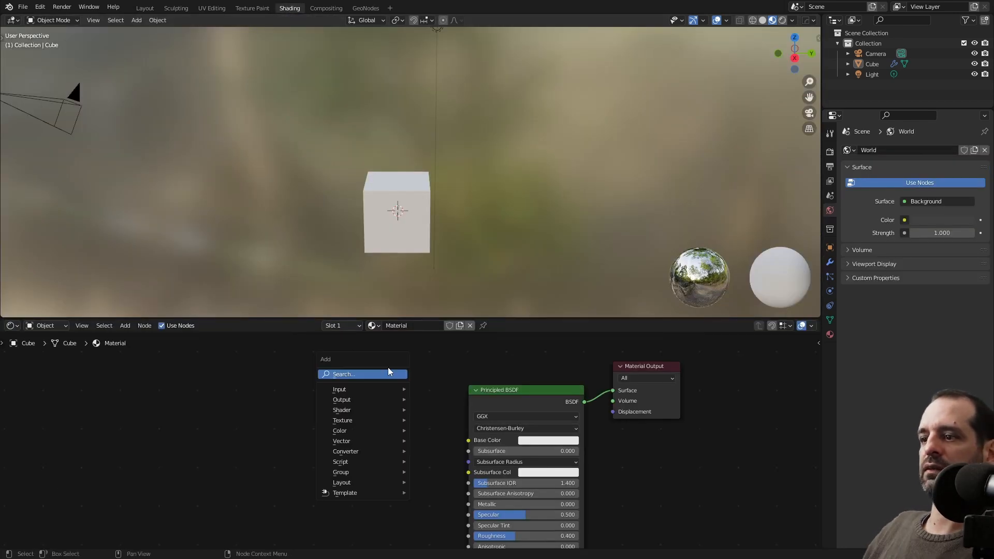
left_click(378, 371)
type("at")
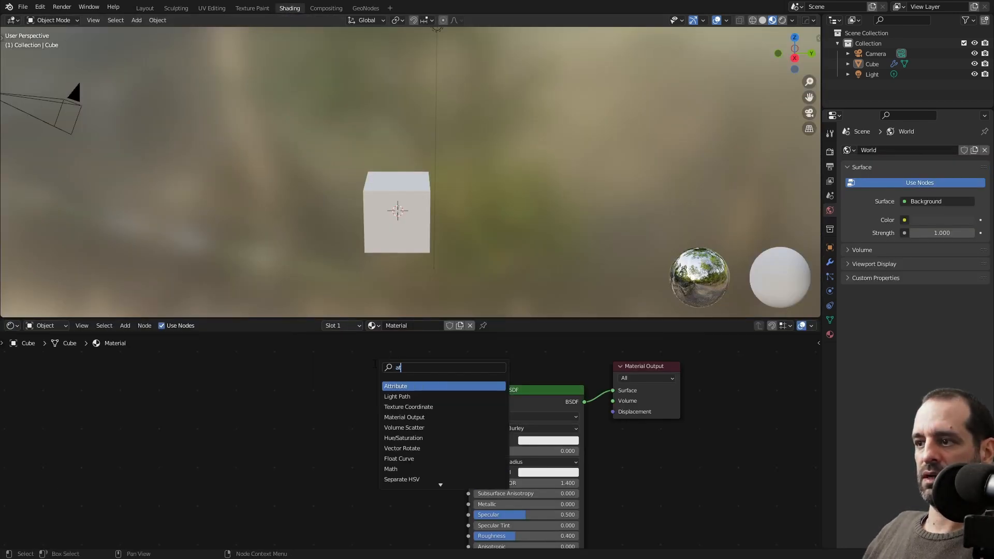
left_click(395, 385)
left_click(341, 414)
middle_click_drag(450, 415, 461, 376)
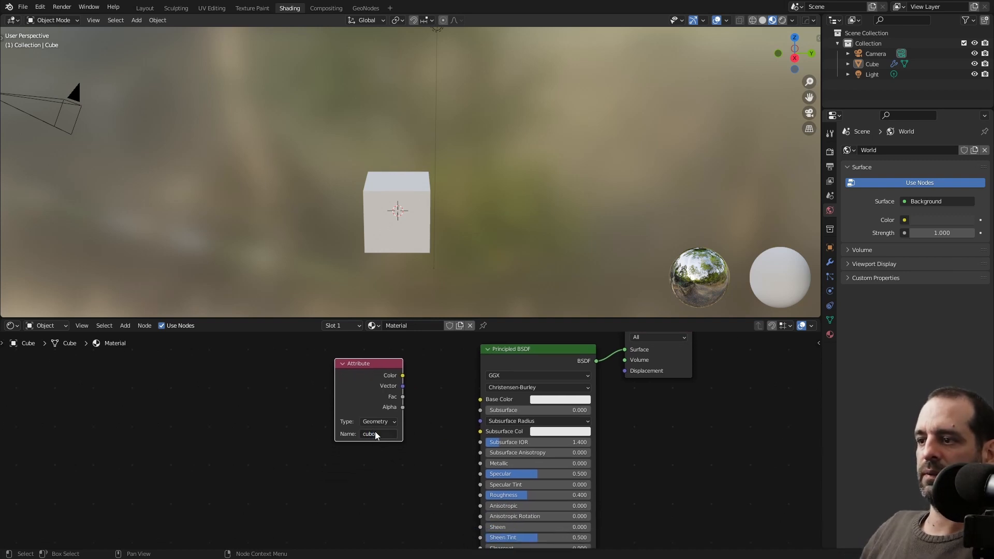
Preview the Attribute node's Color and Vector outputs on the cube and examine the position colours from all sides.
scroll(375, 431, "up", 3)
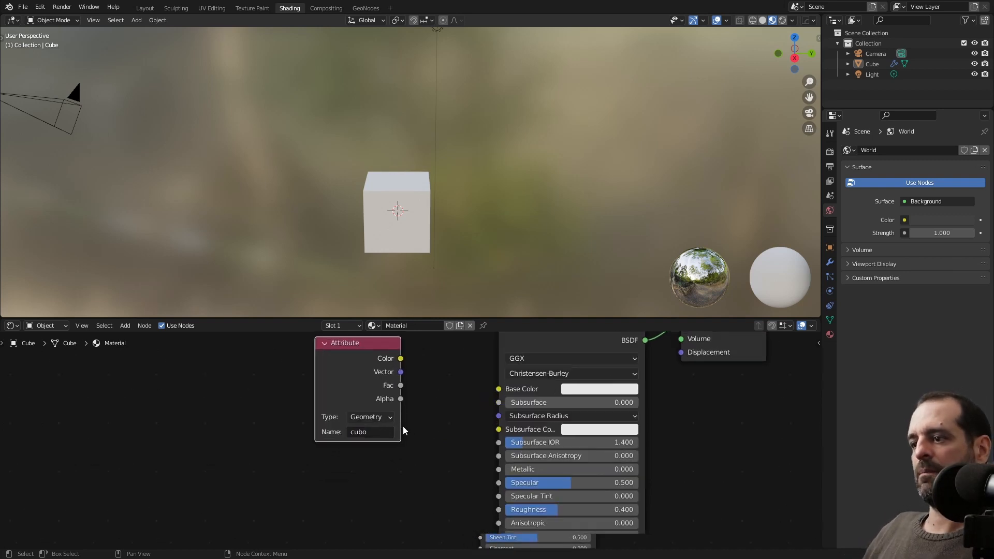
left_click(376, 391, "ctrl+shift")
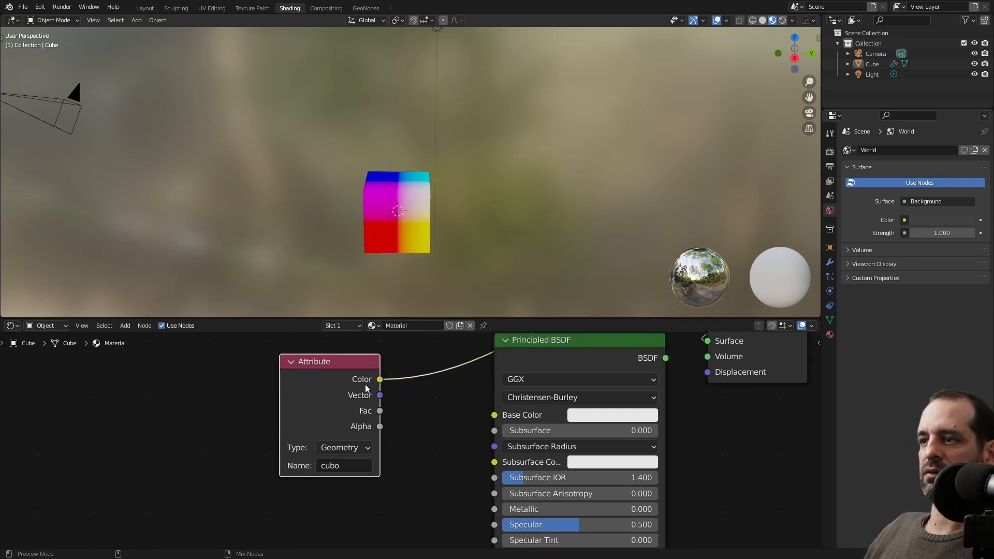
left_click(366, 389, "ctrl+shift")
middle_click_drag(422, 238, 572, 238)
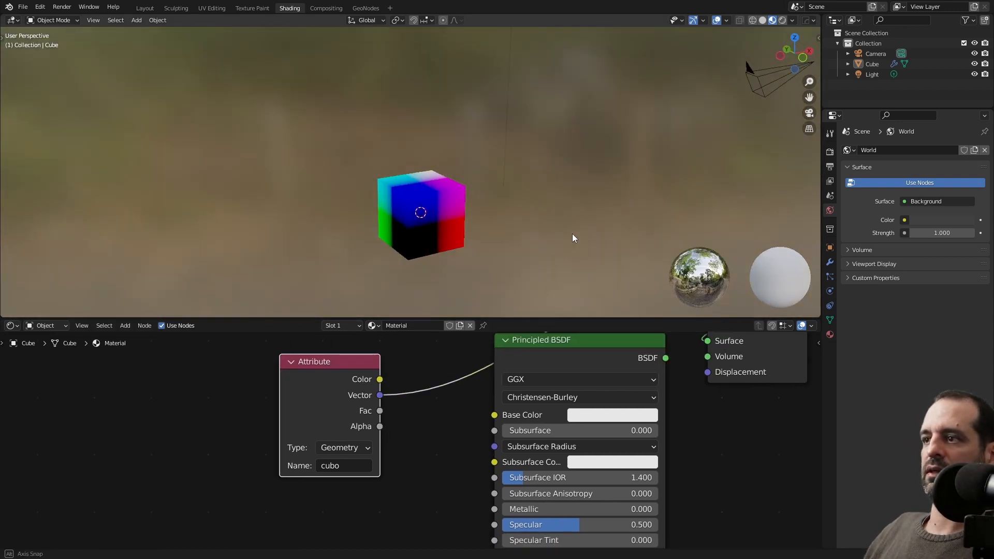
middle_click_drag(464, 208, 415, 203)
scroll(414, 203, "up", 5)
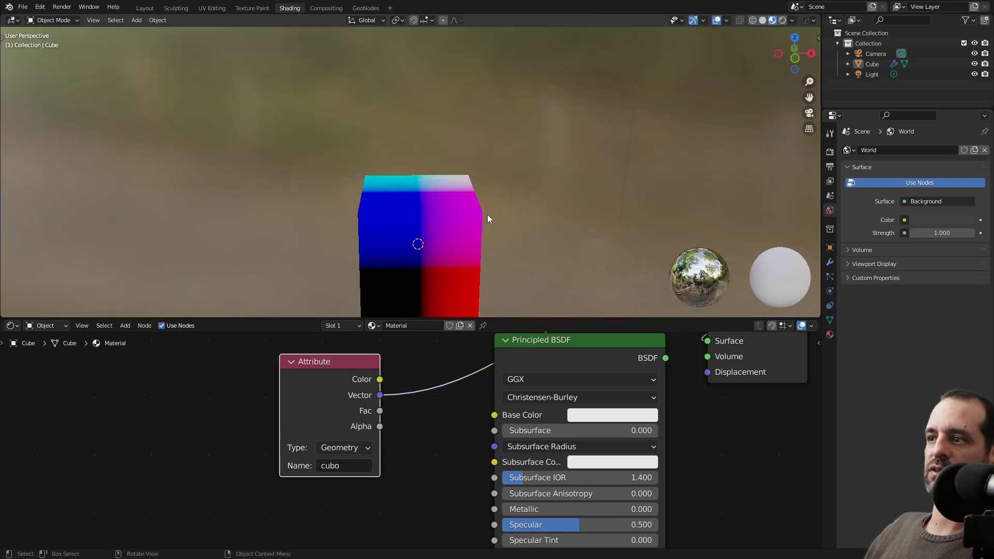
middle_click_drag(487, 214, 391, 204)
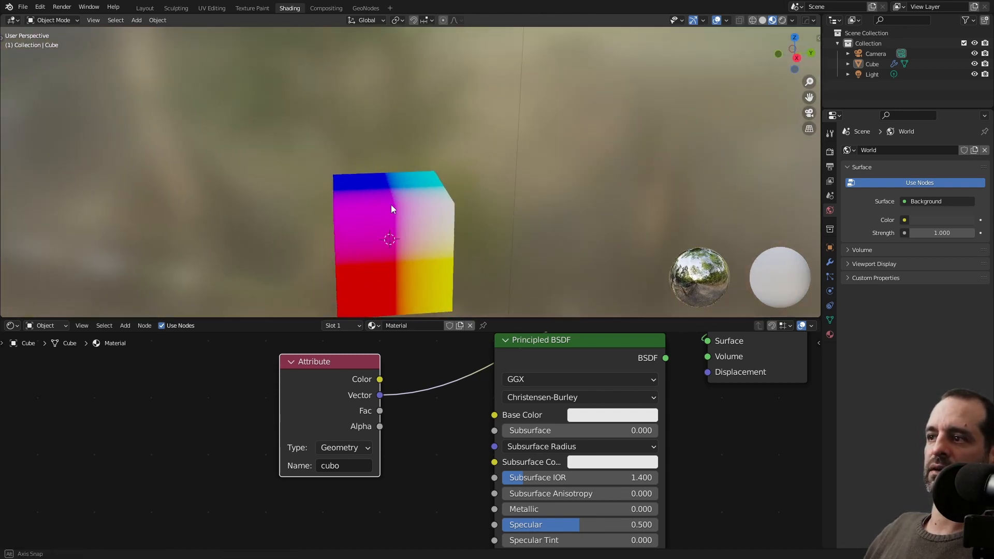
middle_click_drag(464, 204, 395, 192)
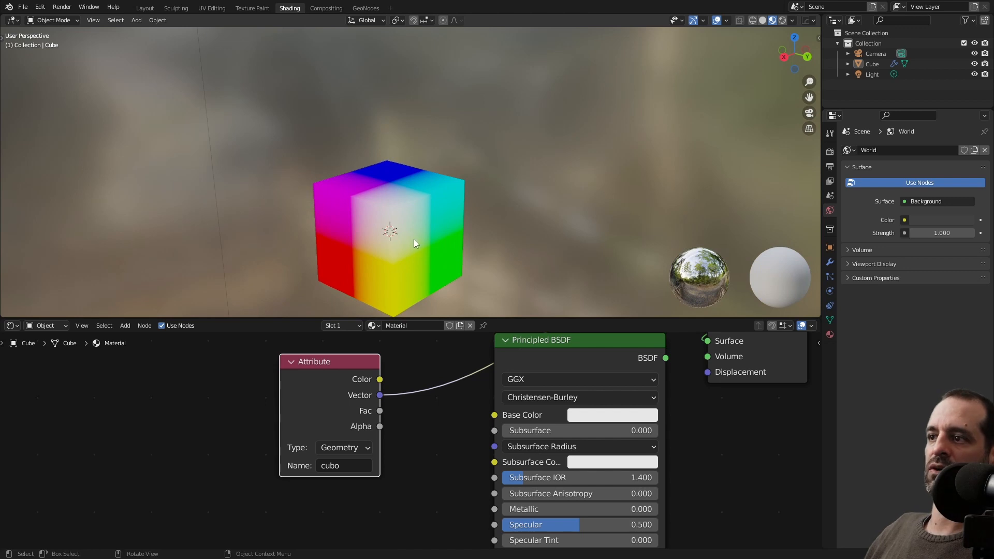
mouse_move(472, 220)
middle_mouse_down()
mouse_move(464, 216)
mouse_move(484, 218)
middle_mouse_up()
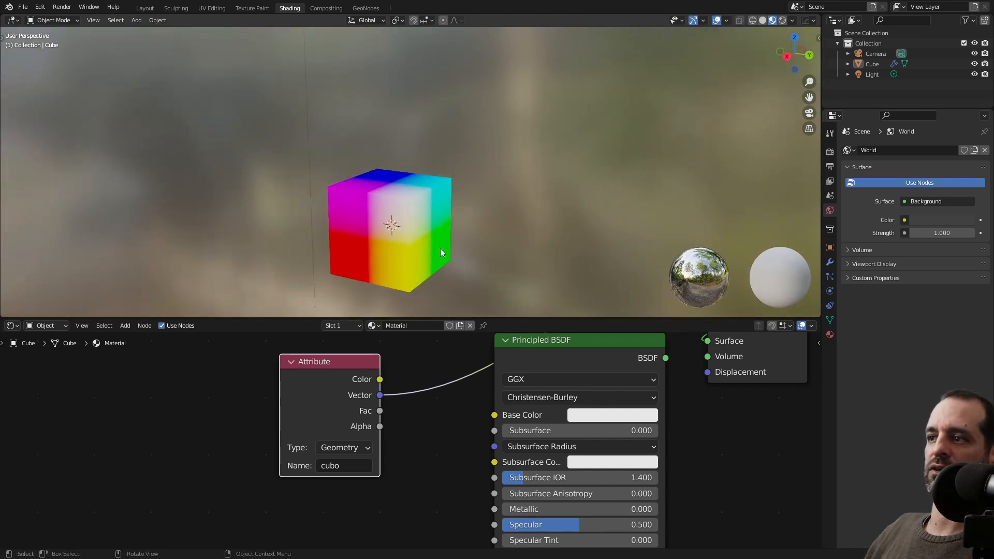
middle_click_drag(440, 249, 471, 176)
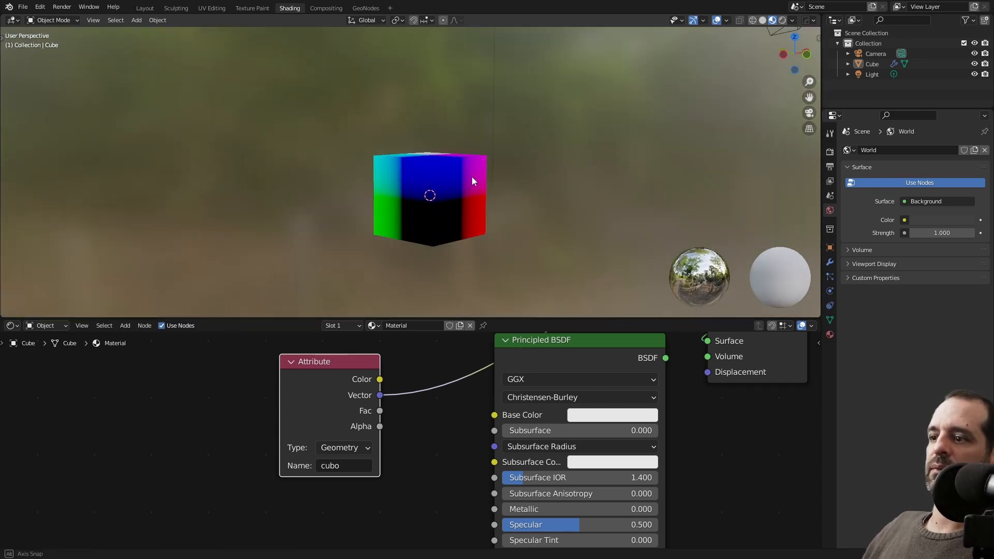
Preview the Attribute node's Fac output on the cube, and switch the preview back to its Color output.
scroll(418, 383, "down", 3)
left_click(316, 430, "ctrl+shift")
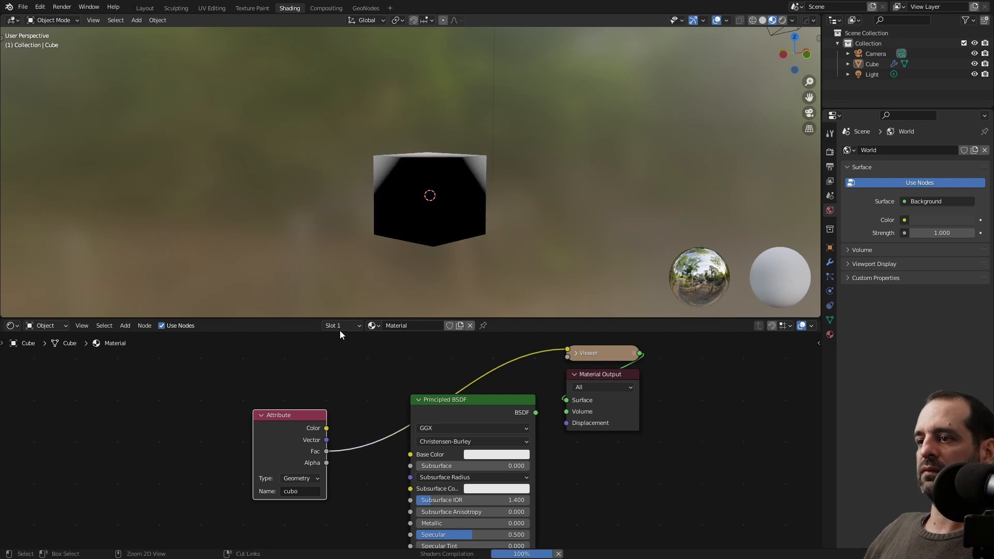
left_click(300, 430, "ctrl+shift")
left_click(302, 433, "ctrl+shift")
left_click(303, 433, "ctrl+shift")
left_click(303, 432, "ctrl+shift")
left_click(304, 430, "ctrl+shift")
left_click(305, 429, "ctrl+shift")
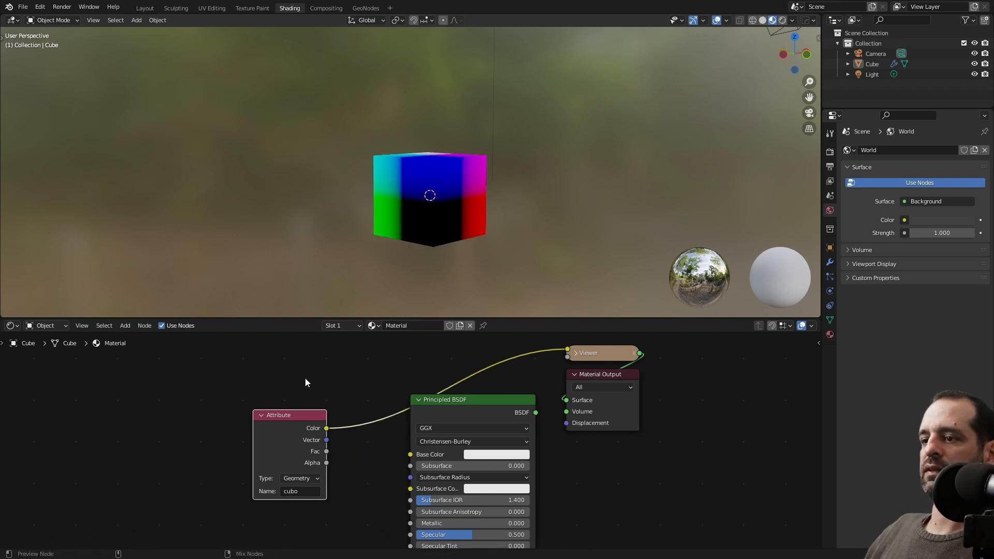
Return to the GeoNodes workspace and add a Cube mesh primitive node near Group Input.
left_click(365, 8)
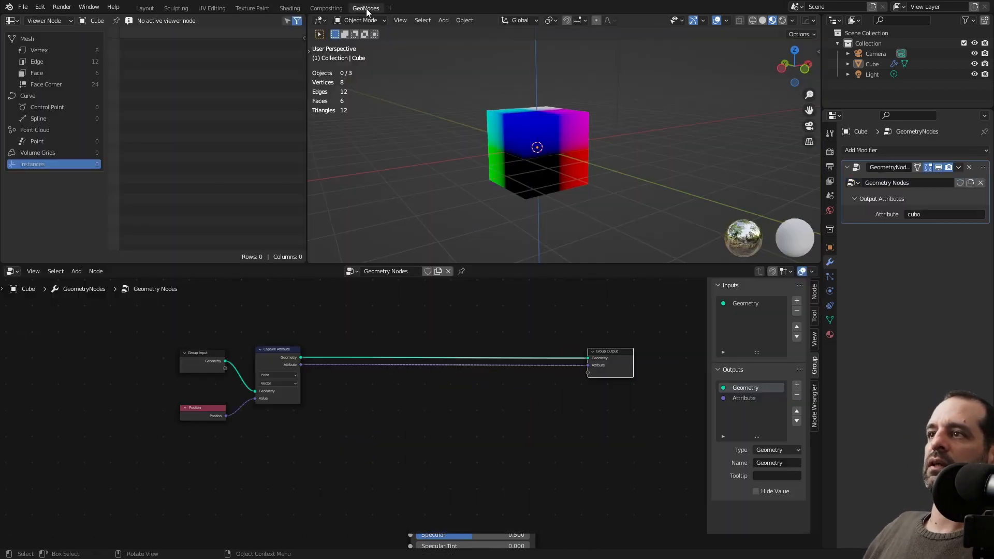
middle_click_drag(526, 206, 545, 149)
scroll(216, 355, "down", 2)
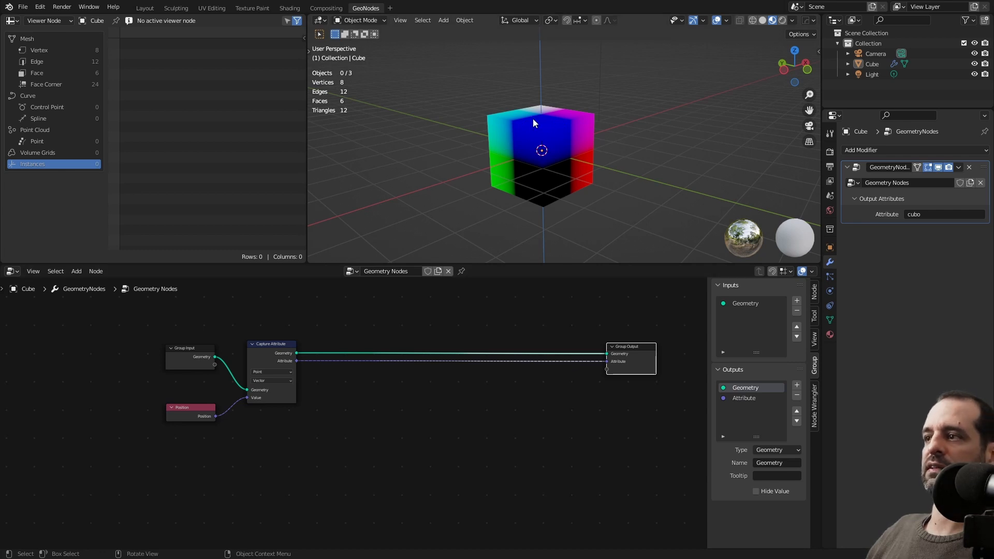
key("shift+a")
type("cu")
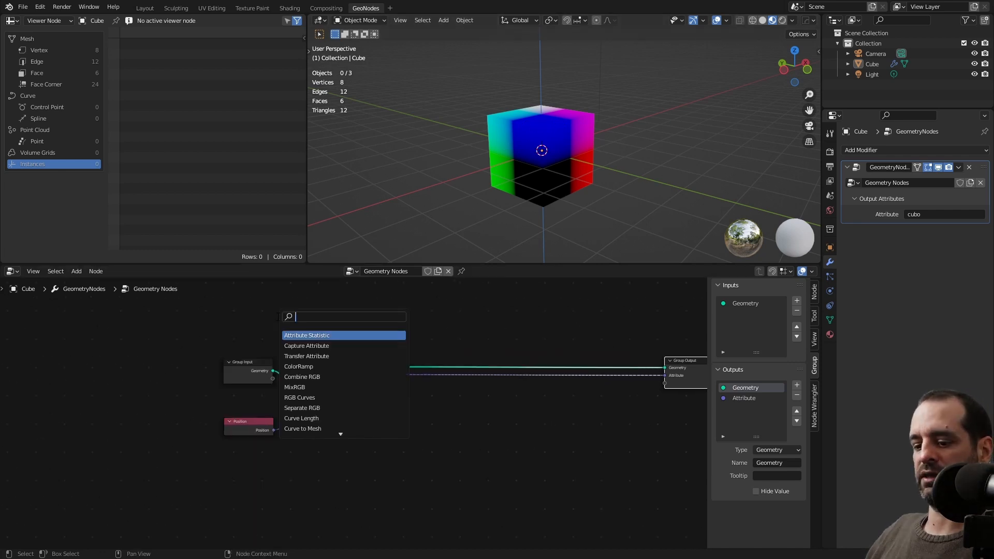
type("be")
key("Return")
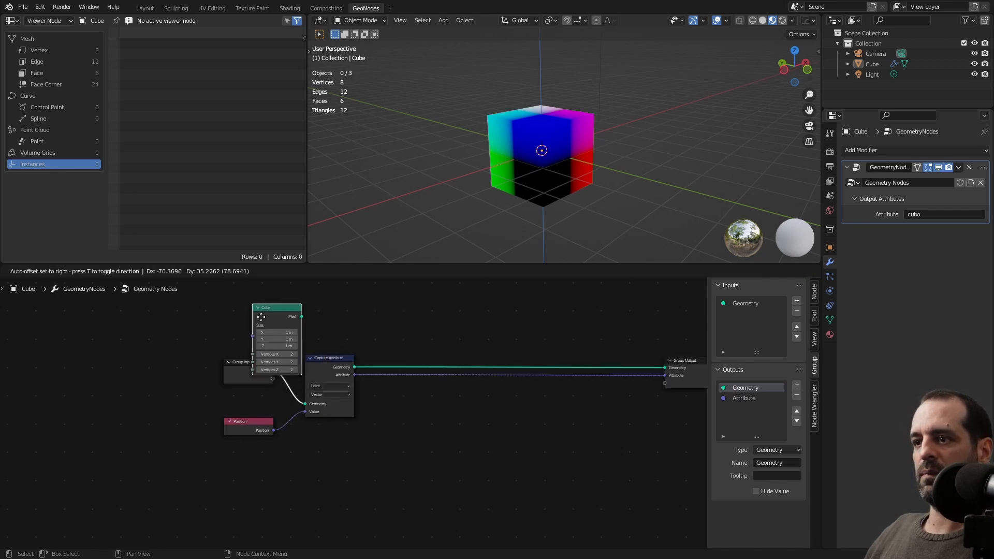
Place the Cube mesh primitive node and connect its Mesh output to the Capture Attribute node's Geometry input.
left_click(228, 303)
left_click_drag(256, 296, 306, 403)
left_click_drag(249, 363, 249, 381)
left_click_drag(237, 293, 255, 294)
middle_click_drag(404, 342, 268, 355)
Insert a Set Material node on the geometry link before Group Output and assign it the material named Material.
key("shift+a")
left_click(411, 327)
type("set")
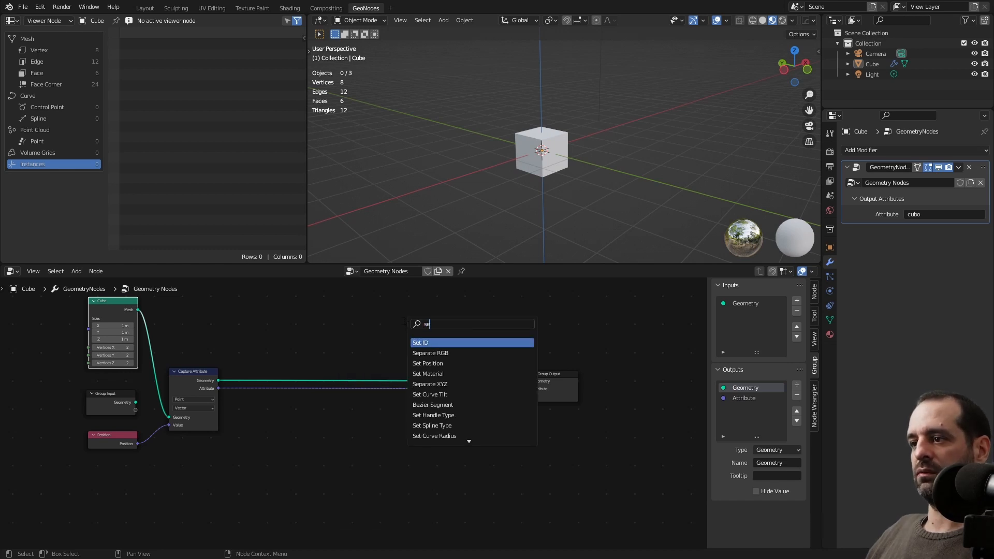
key("Down")
key("Down")
key("Return")
left_click(465, 396)
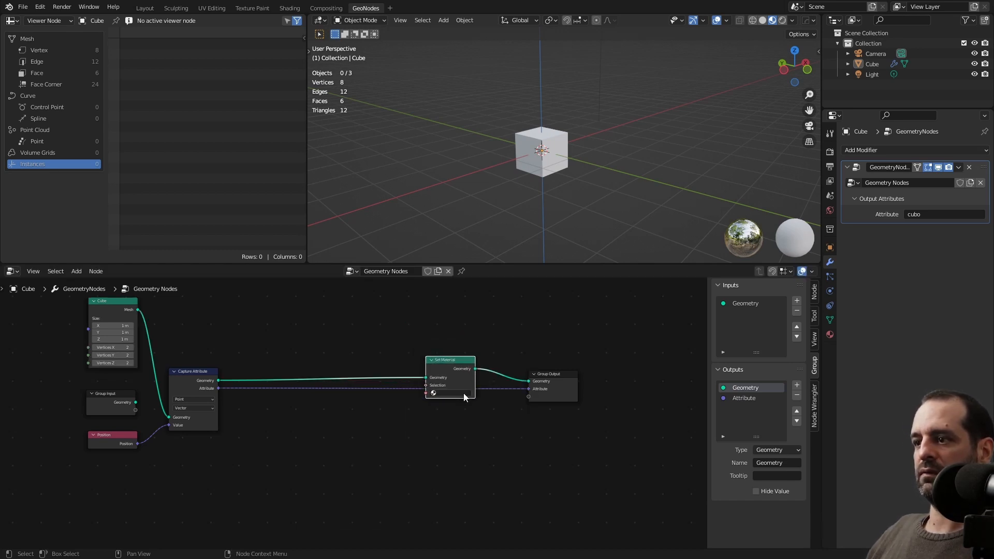
scroll(465, 399, "up", 2)
left_click(507, 381)
left_click(518, 398)
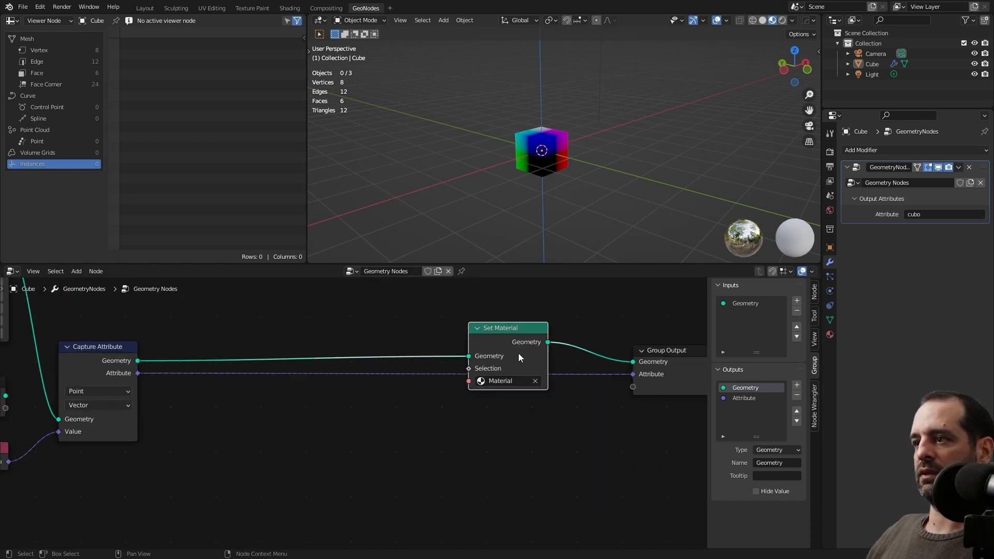
left_click_drag(496, 336, 509, 343)
scroll(408, 352, "down", 2)
middle_click_drag(408, 352, 489, 366)
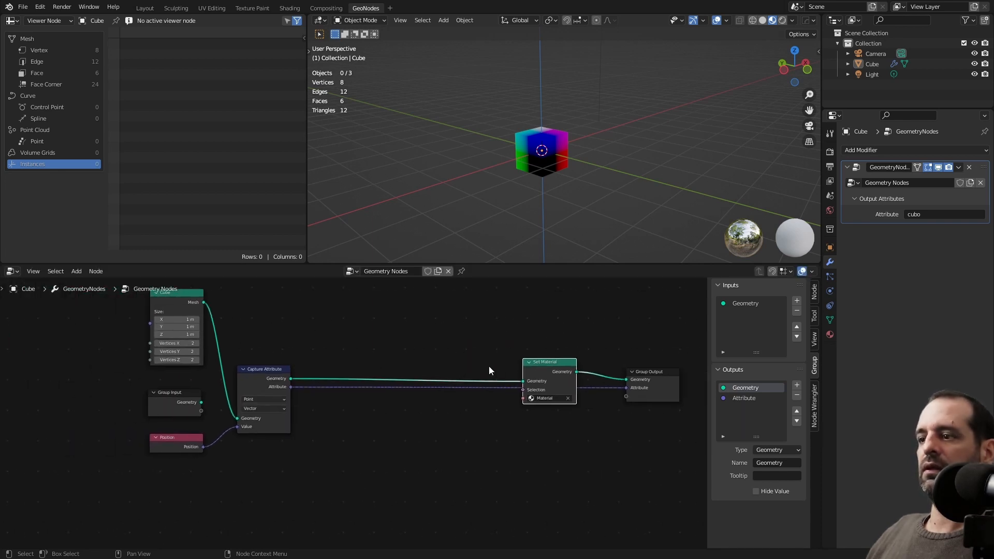
Remove the Set Material and Cube nodes, feeding Group Input's Geometry back into Capture Attribute.
left_click_drag(536, 364, 395, 445, "alt")
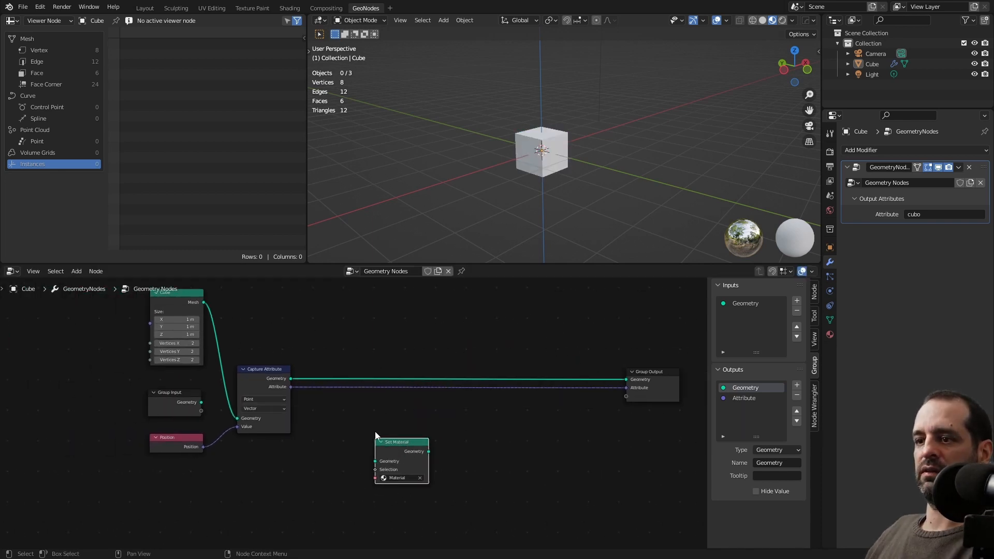
key("x")
middle_click_drag(266, 402, 368, 396)
scroll(368, 396, "up", 2)
left_click_drag(311, 420, 362, 441)
left_click(281, 296)
key("x")
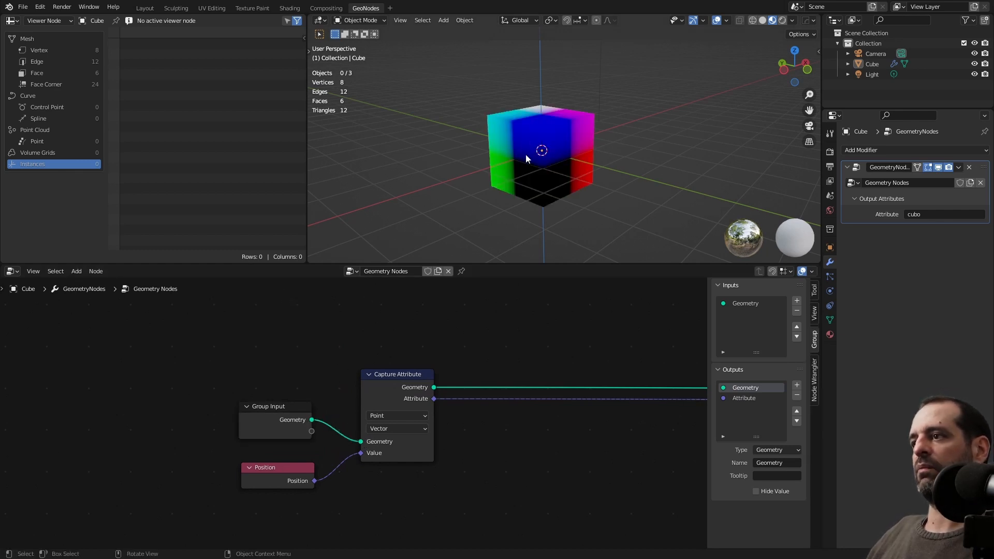
Reposition the Group Input and Position nodes neatly beside Capture Attribute.
scroll(458, 419, "down", 2)
left_click_drag(319, 408, 326, 387)
left_click_drag(315, 448, 322, 448)
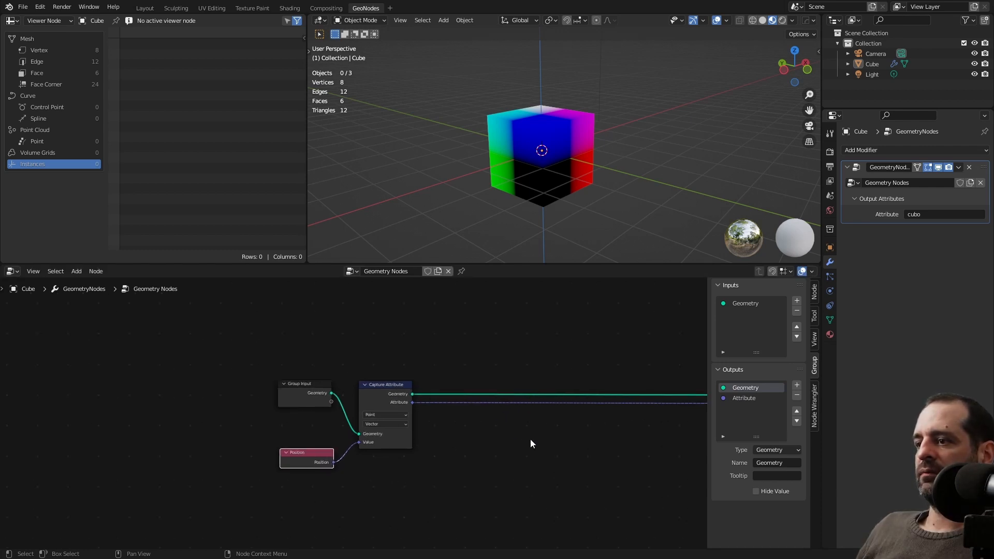
Examine the position-based colours on the cube's faces and corners from several viewing angles.
scroll(530, 439, "up", 1)
middle_click_drag(588, 204, 536, 98)
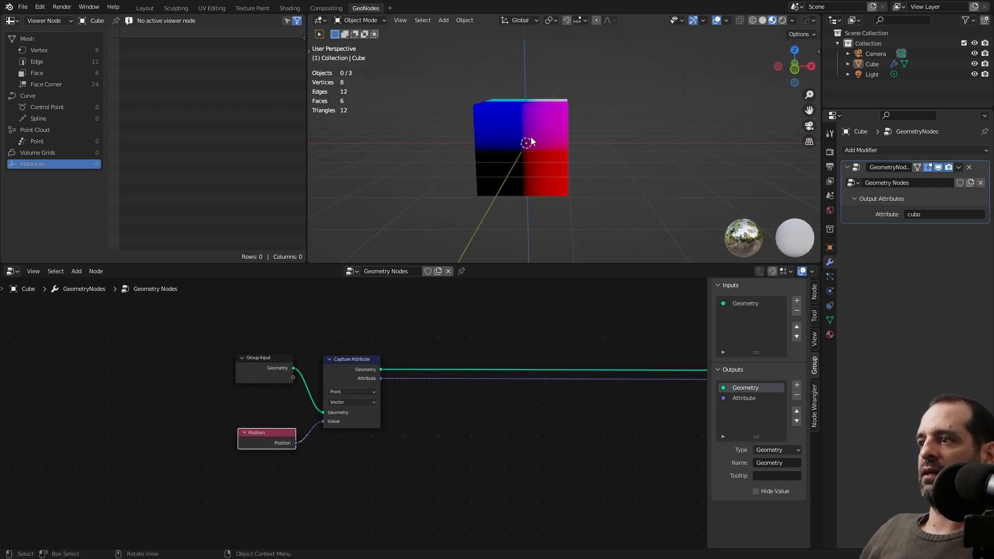
middle_click_drag(549, 145, 535, 118)
middle_click_drag(598, 150, 520, 160)
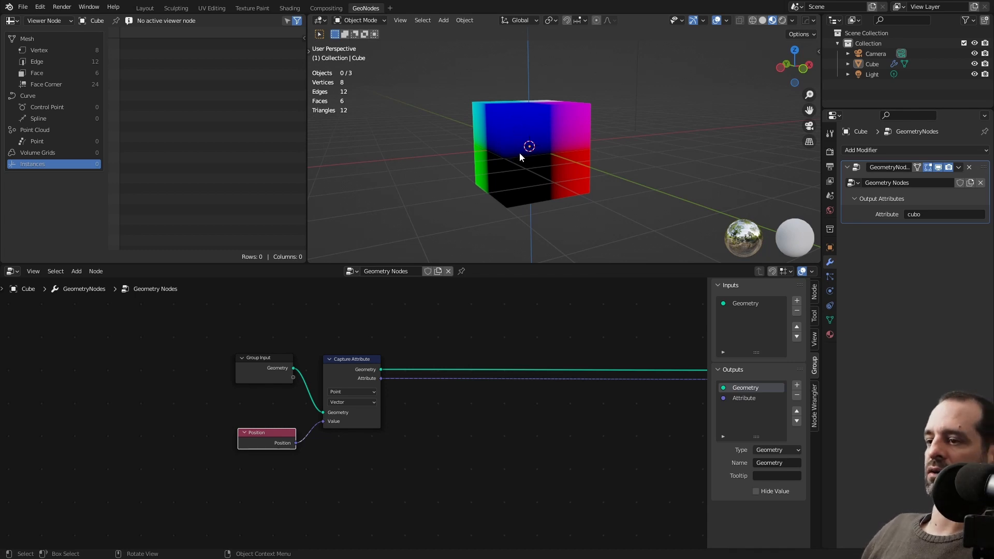
middle_click_drag(451, 411, 446, 390)
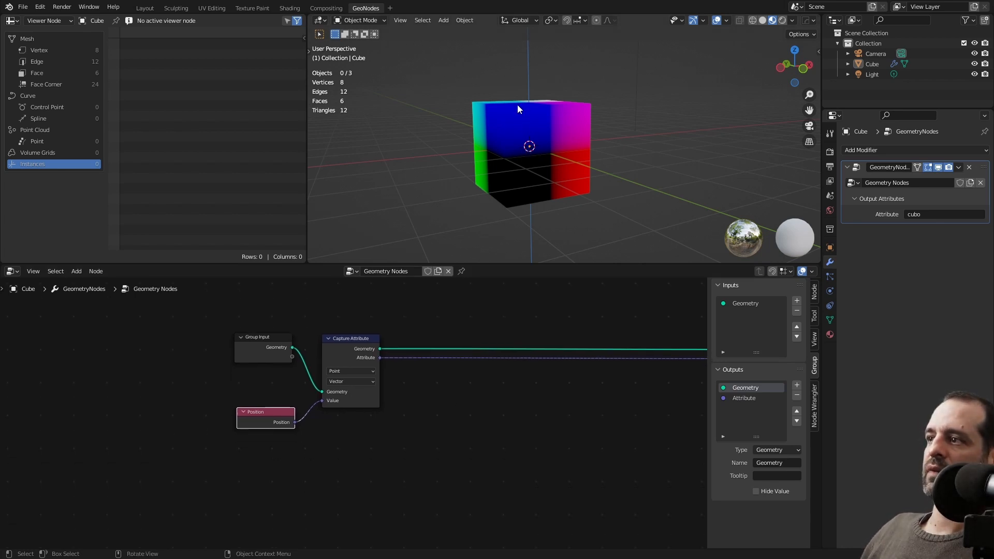
middle_click_drag(527, 107, 519, 152)
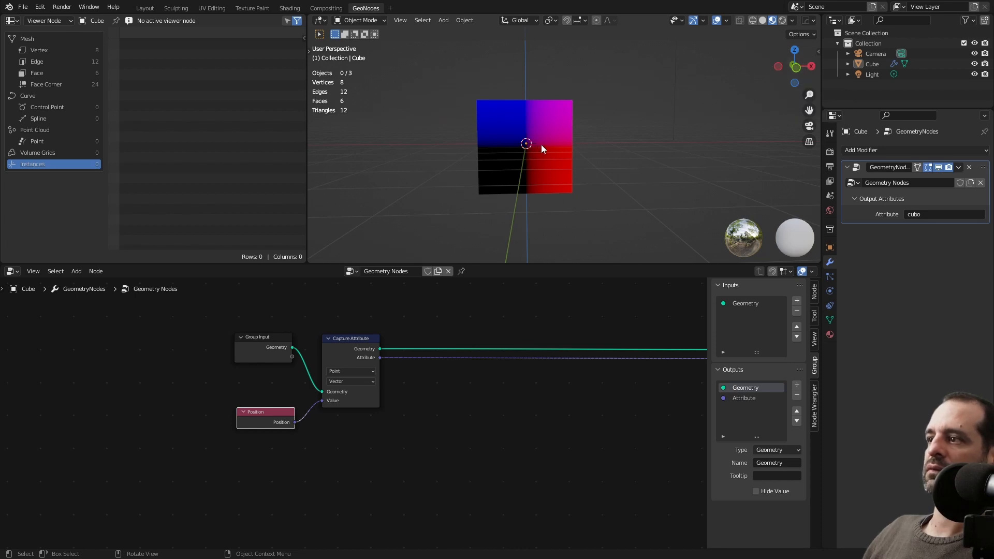
middle_click_drag(580, 143, 555, 150)
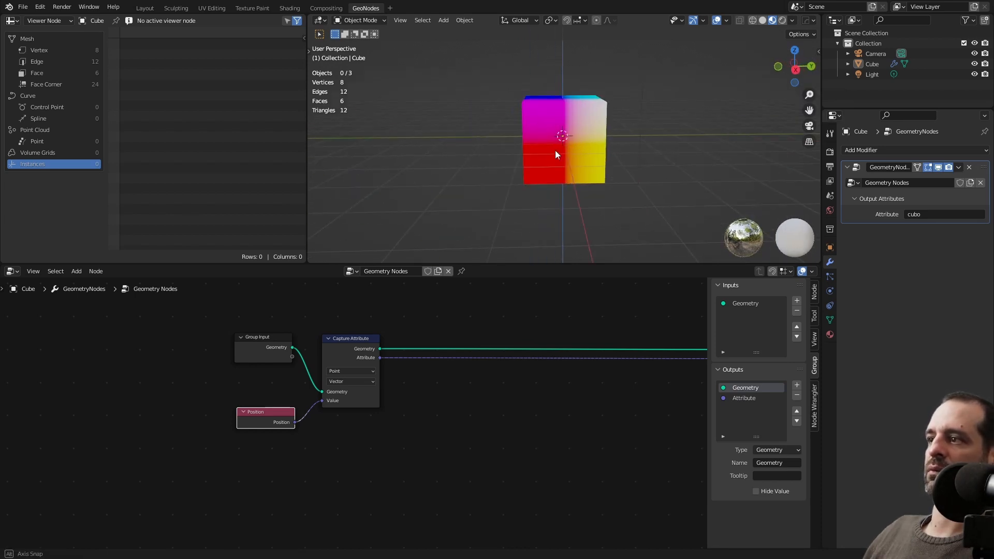
middle_click_drag(615, 148, 542, 99)
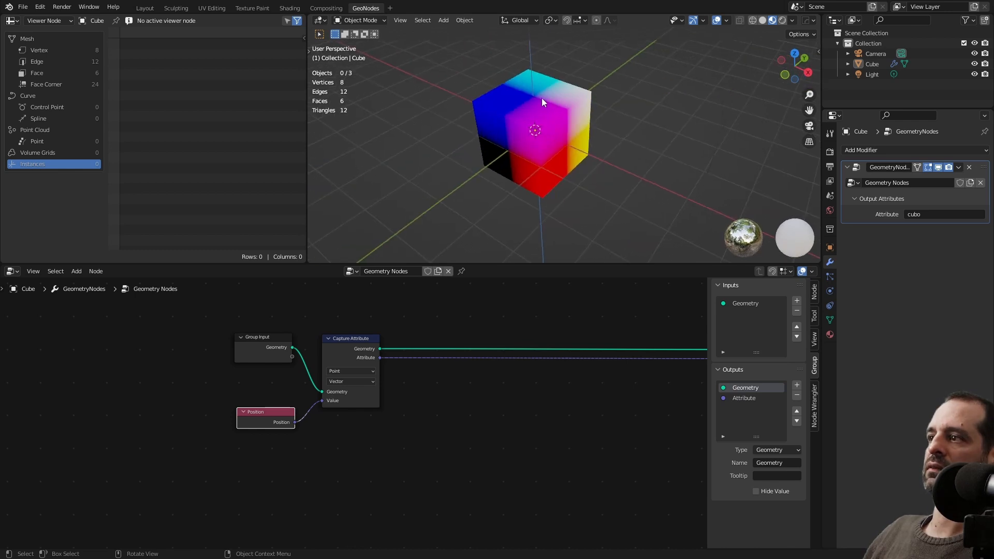
middle_click_drag(641, 142, 554, 125)
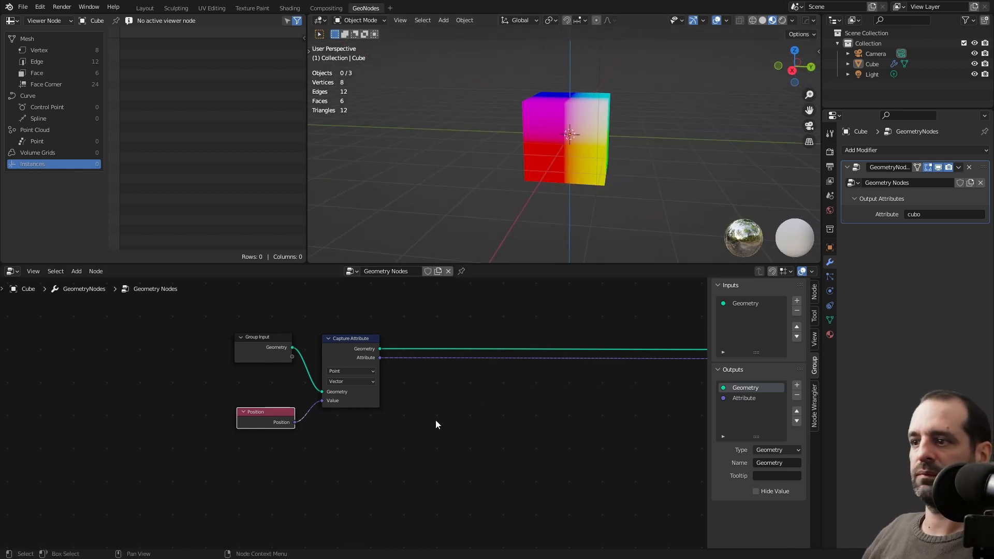
Add a Separate XYZ node fed by Capture Attribute's Attribute output and connect its X output to Group Output's Attribute.
scroll(436, 420, "up", 1)
key("shift+a")
type("se")
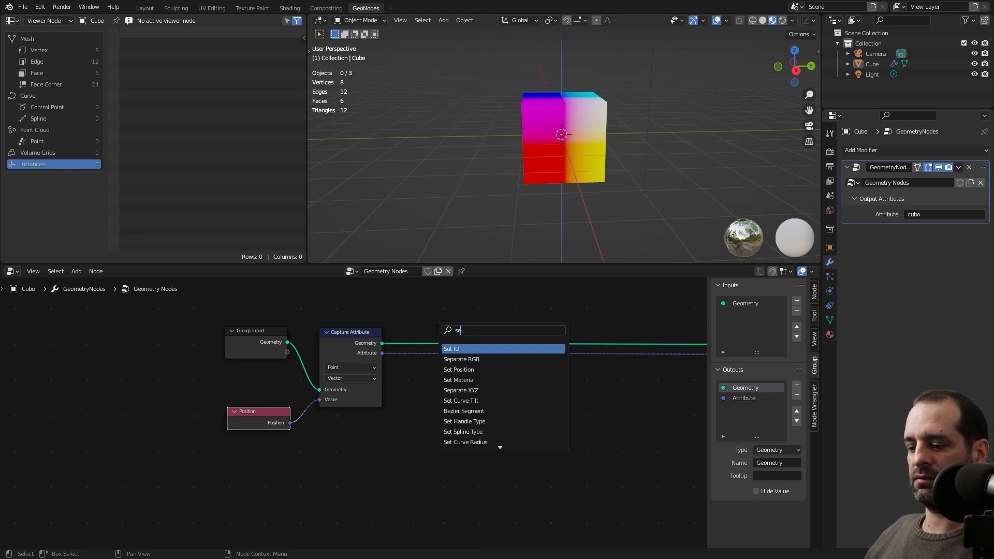
type("p")
left_click(465, 359)
left_click(451, 391)
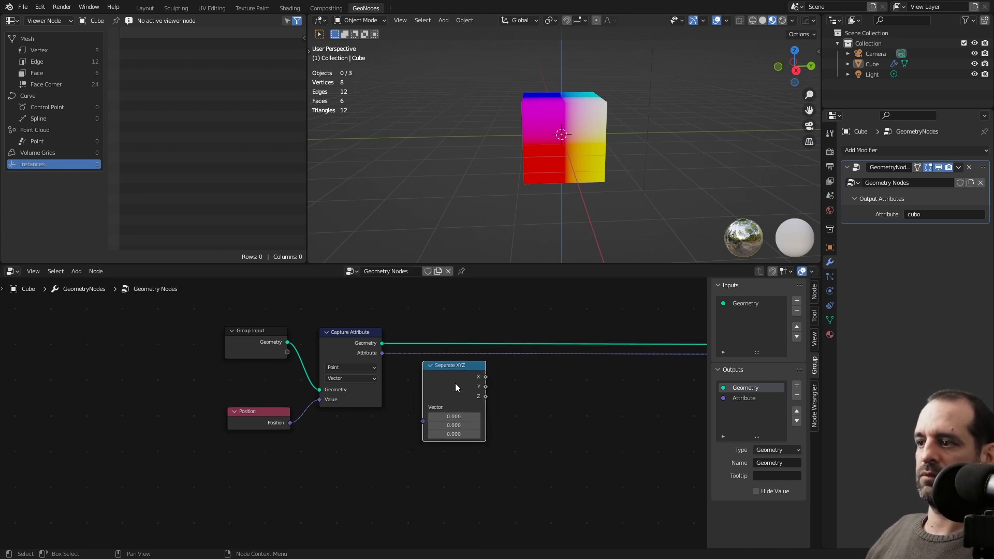
left_click_drag(382, 353, 424, 421)
scroll(577, 400, "down", 2)
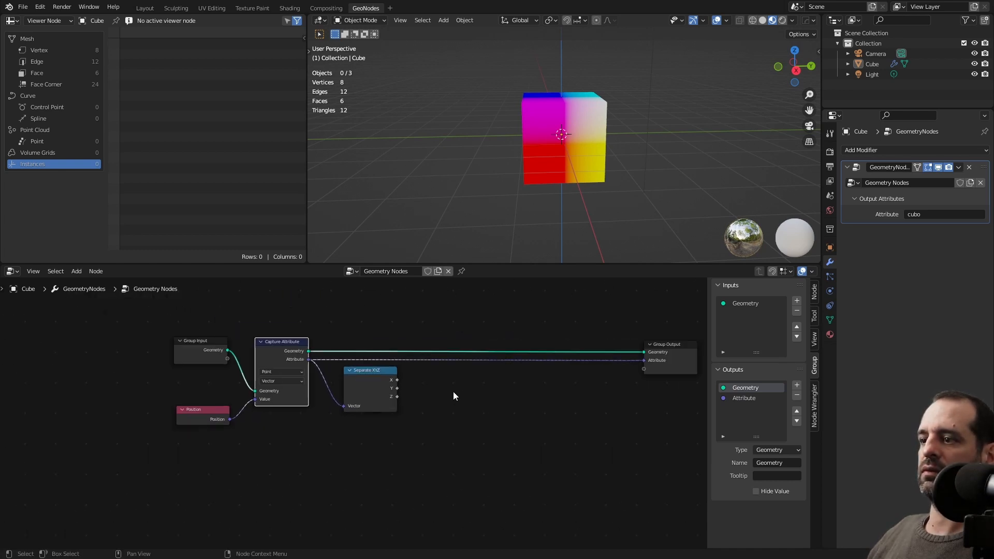
left_click_drag(397, 380, 644, 360)
Examine how the separated X component shades the cube from several viewing angles.
mouse_move(543, 155)
middle_mouse_down()
mouse_move(522, 159)
mouse_move(586, 166)
mouse_move(533, 151)
middle_mouse_up()
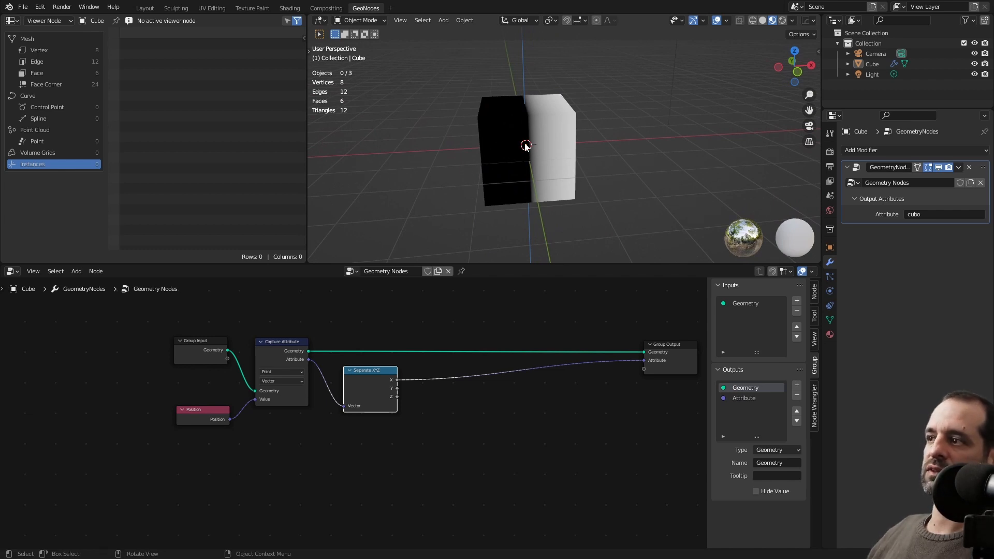
middle_click_drag(583, 145, 518, 146)
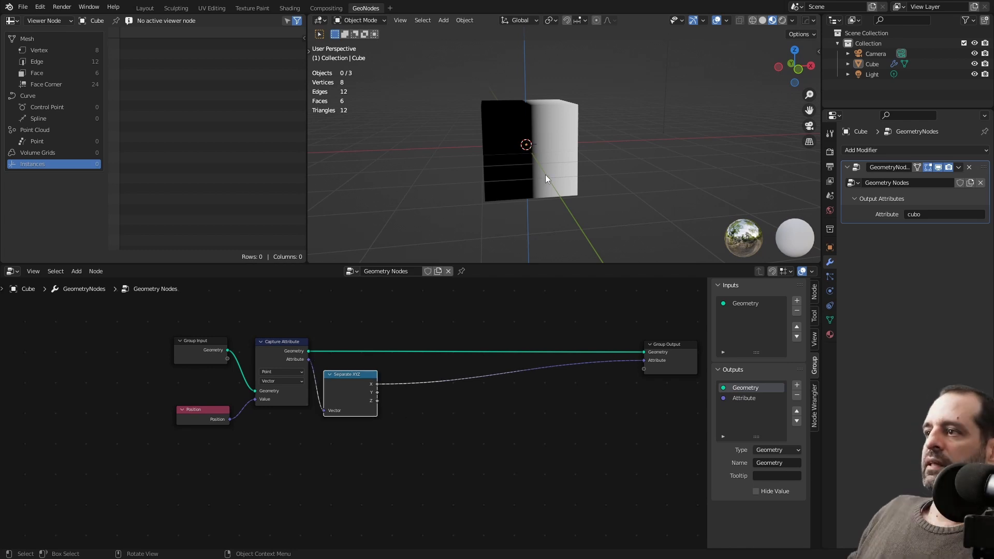
middle_click_drag(545, 175, 466, 221)
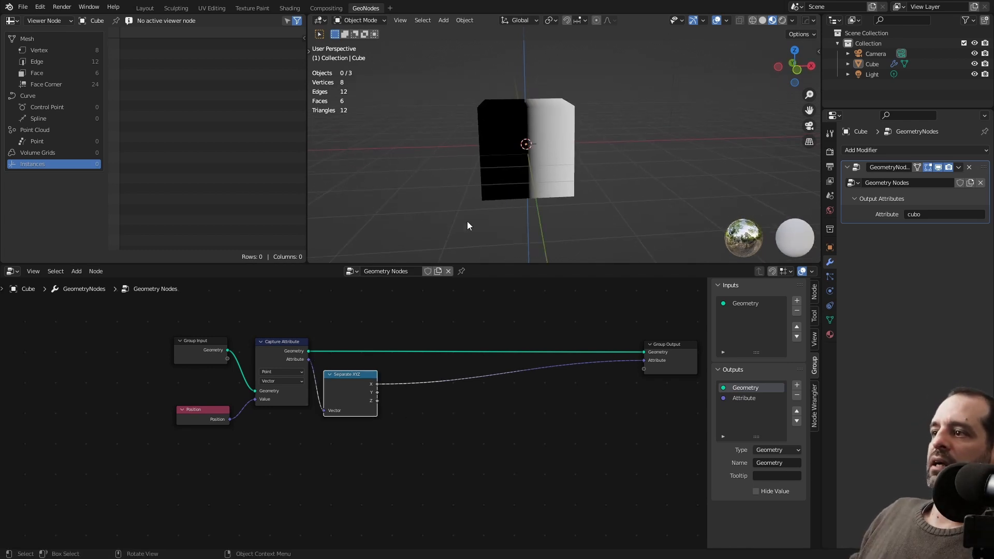
left_click_drag(358, 404, 360, 411)
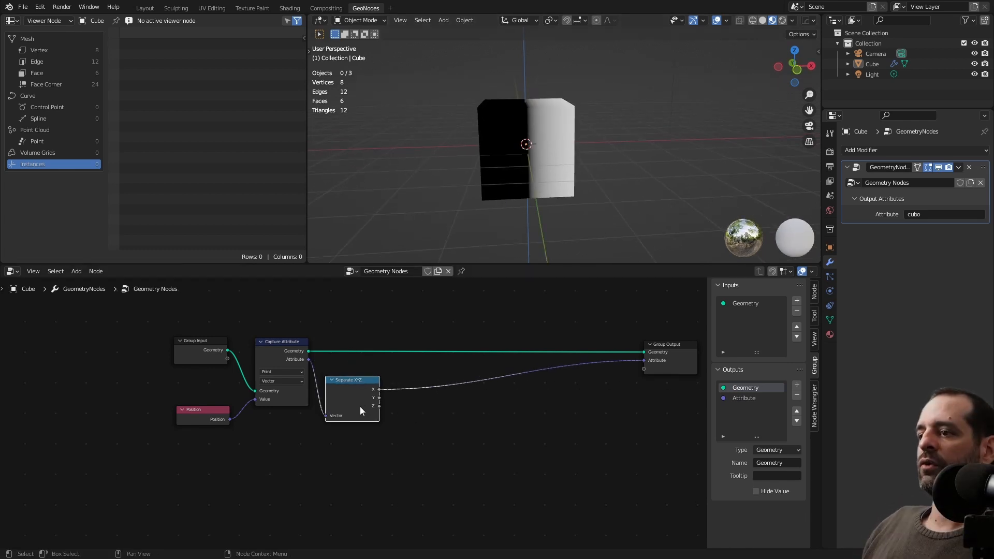
middle_click_drag(514, 204, 528, 186)
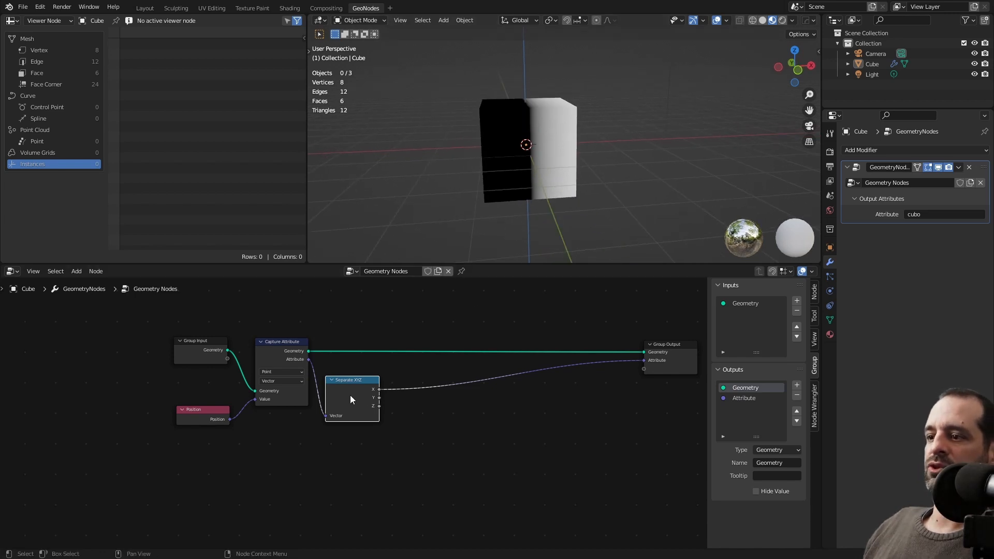
left_click_drag(364, 388, 365, 381)
middle_click_drag(512, 239, 493, 187)
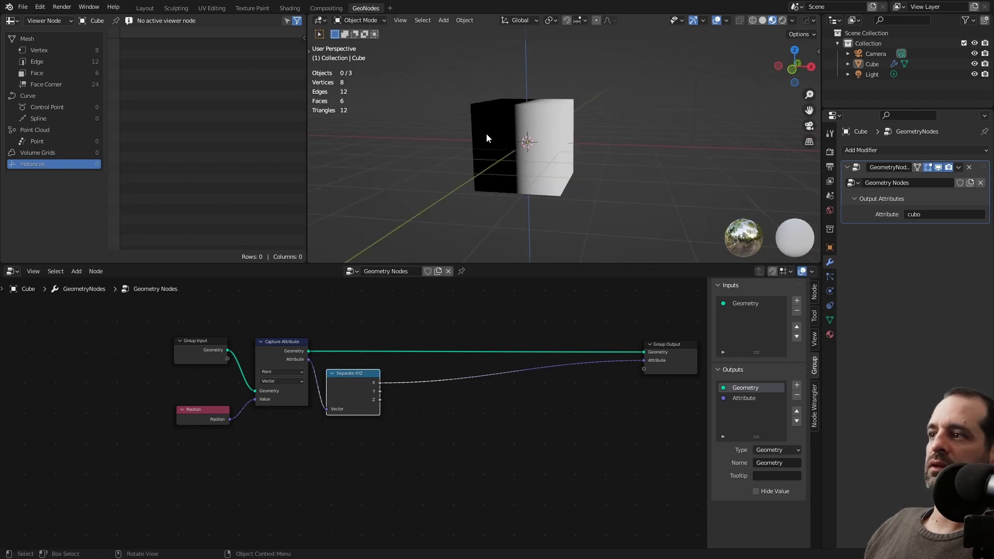
middle_click_drag(486, 138, 529, 158)
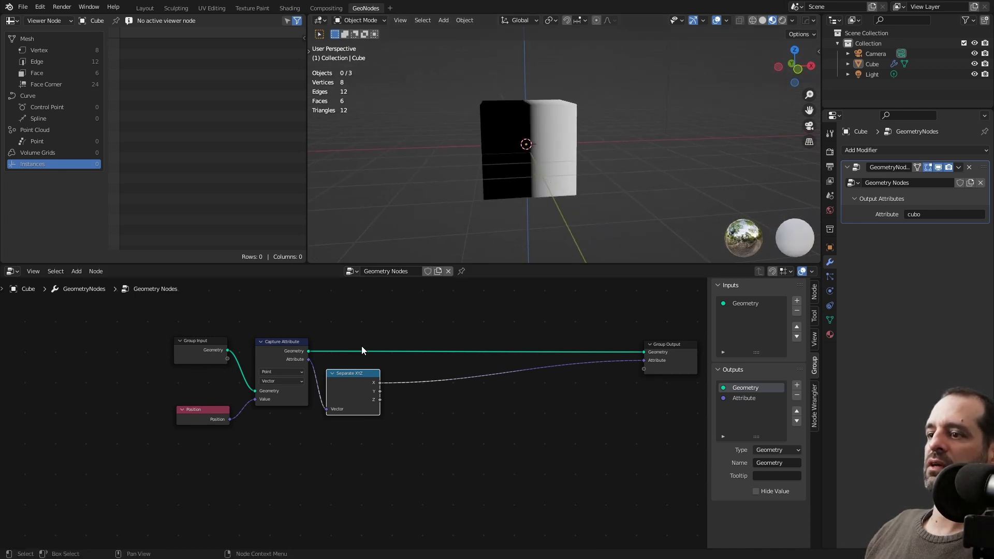
Replace the Group Input node with a Cube mesh primitive node feeding Capture Attribute's Geometry input.
scroll(361, 346, "left", 6)
scroll(350, 346, "up", 2)
key("shift+a")
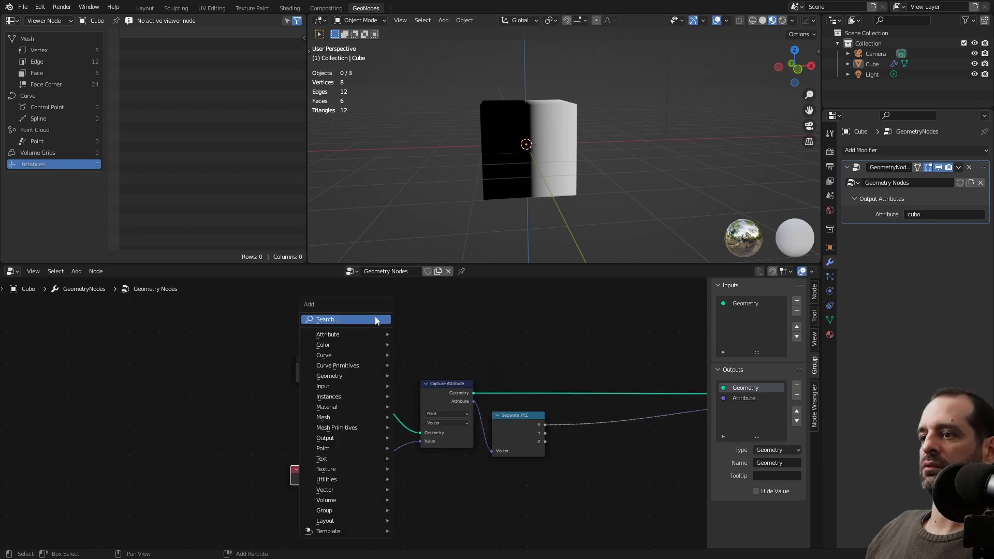
left_click(374, 315)
type("cube")
key("Return")
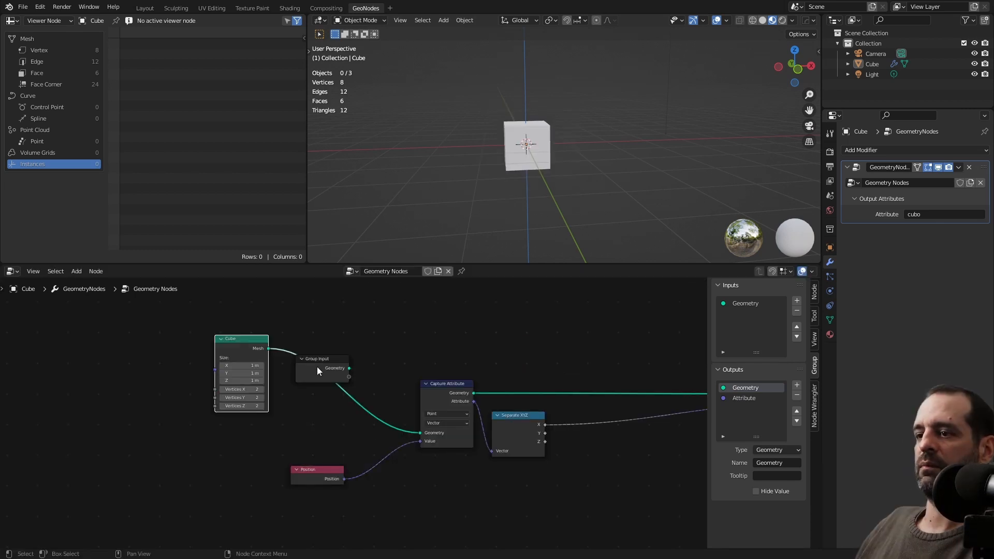
left_click(318, 359)
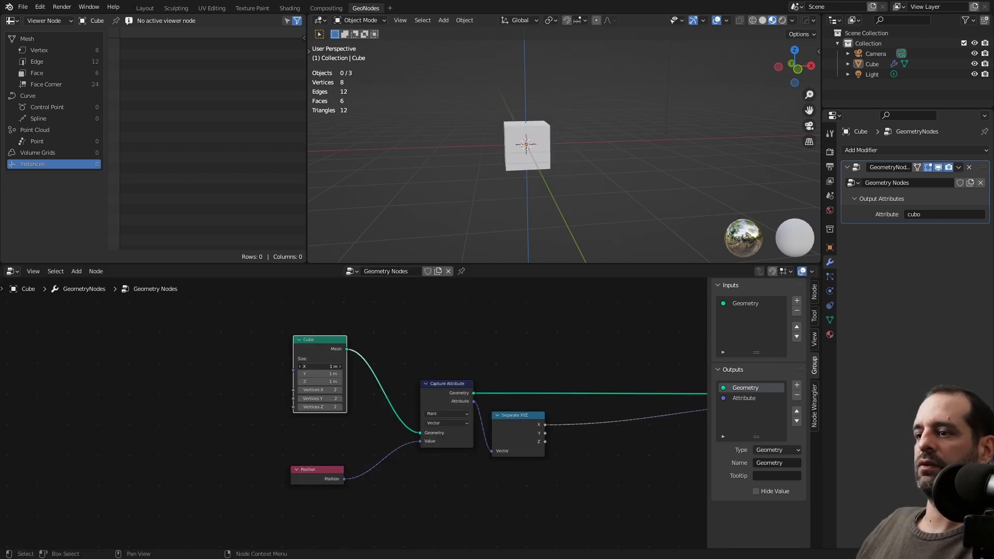
Set the Cube node's X, Y and Z size to 2 m.
left_click_drag(319, 366, 320, 381)
type("2")
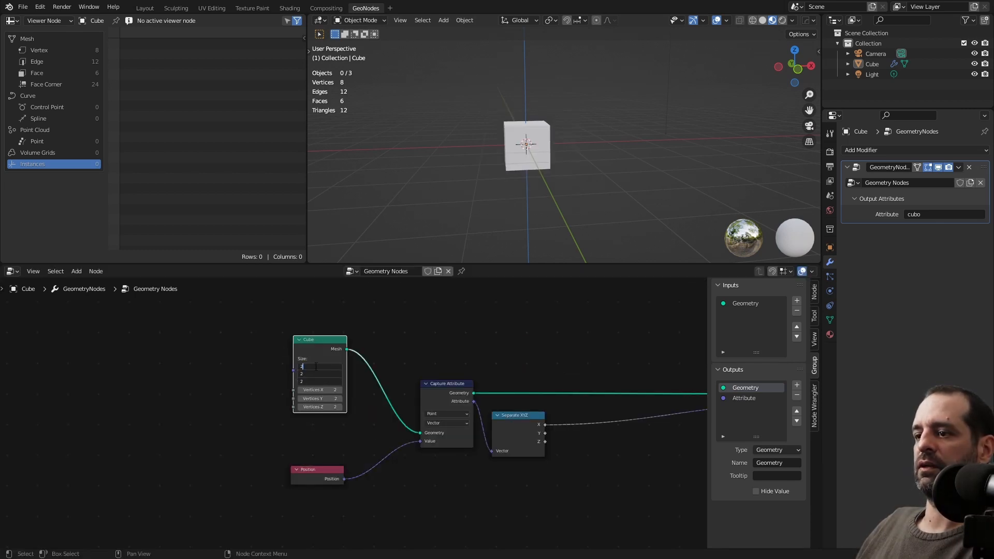
key("Return")
Insert a Set Material node between Capture Attribute and Group Output and assign it the material named Material.
scroll(591, 383, "down", 1)
key("shift+a")
left_click(402, 336)
type("se")
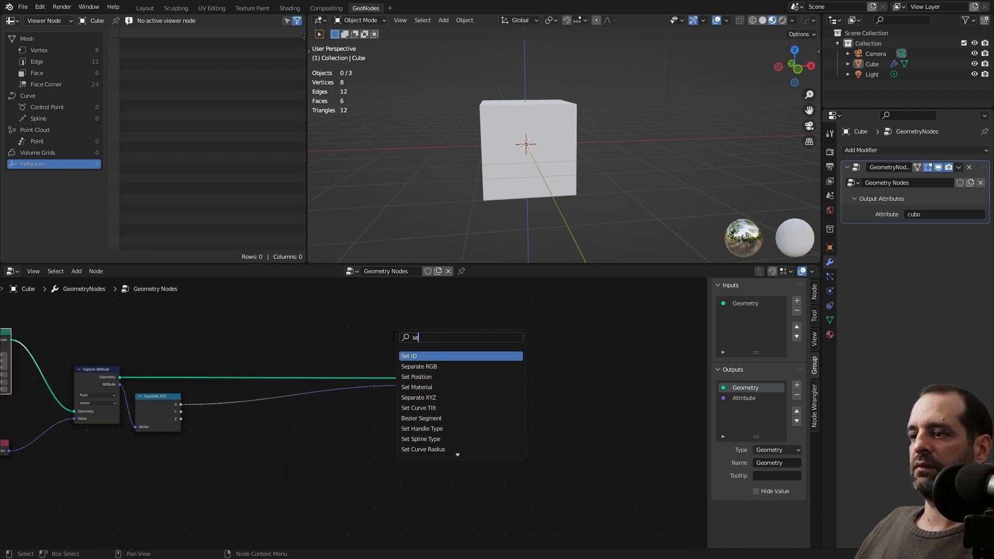
left_click(425, 386)
left_click(358, 392)
middle_click_drag(310, 404, 376, 457)
scroll(362, 396, "up", 4)
left_click_drag(507, 392, 514, 409)
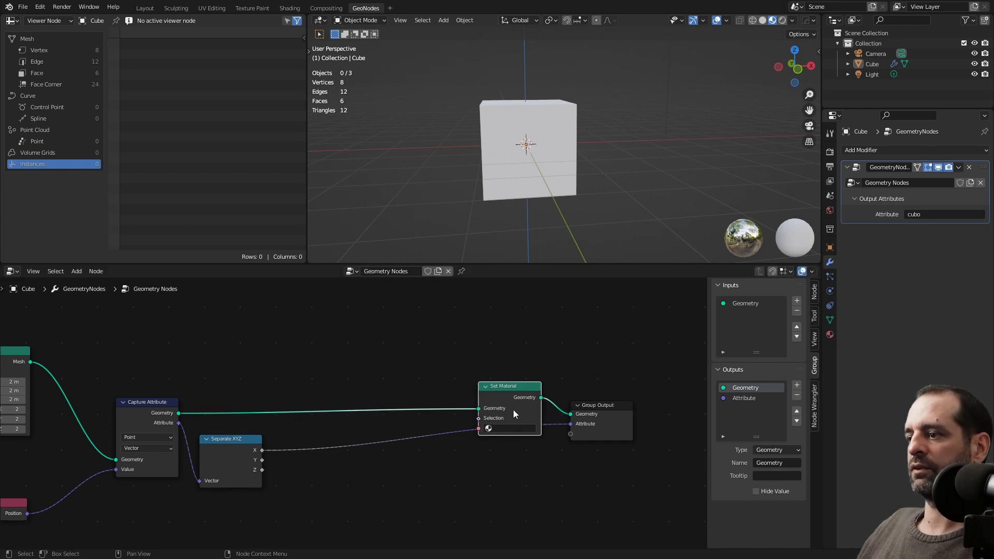
scroll(513, 409, "up", 1)
left_click(554, 432)
left_click(550, 314)
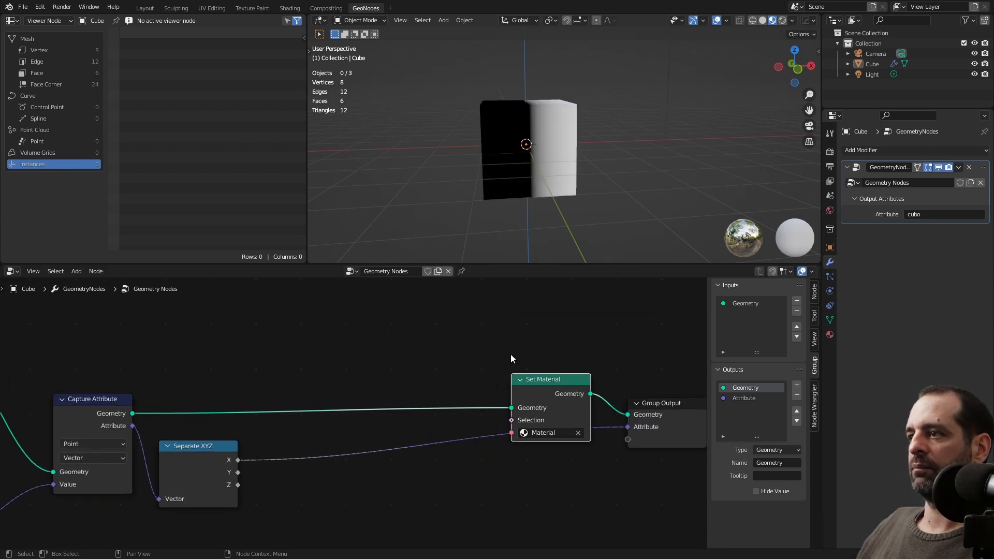
Examine the Cube node's settings and compare them with the generated cube's shading from several angles.
scroll(357, 388, "down", 4)
left_click(352, 377)
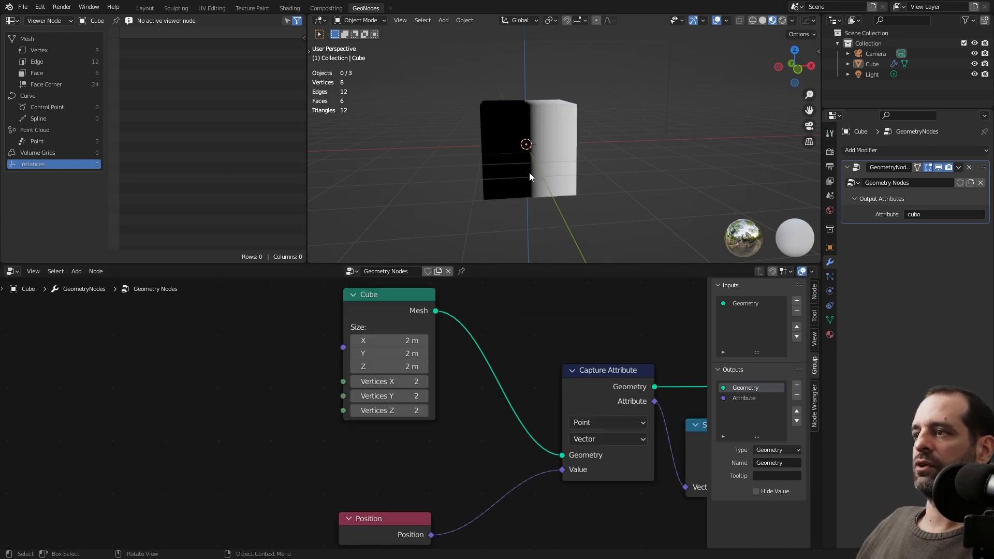
middle_click_drag(524, 159, 571, 164)
scroll(570, 163, "up", 2)
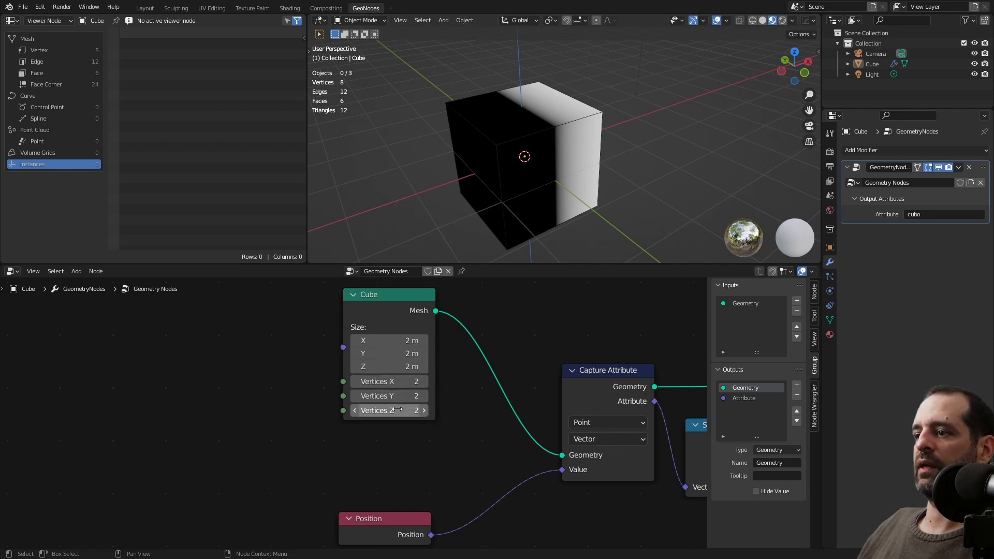
middle_click_drag(555, 151, 529, 125)
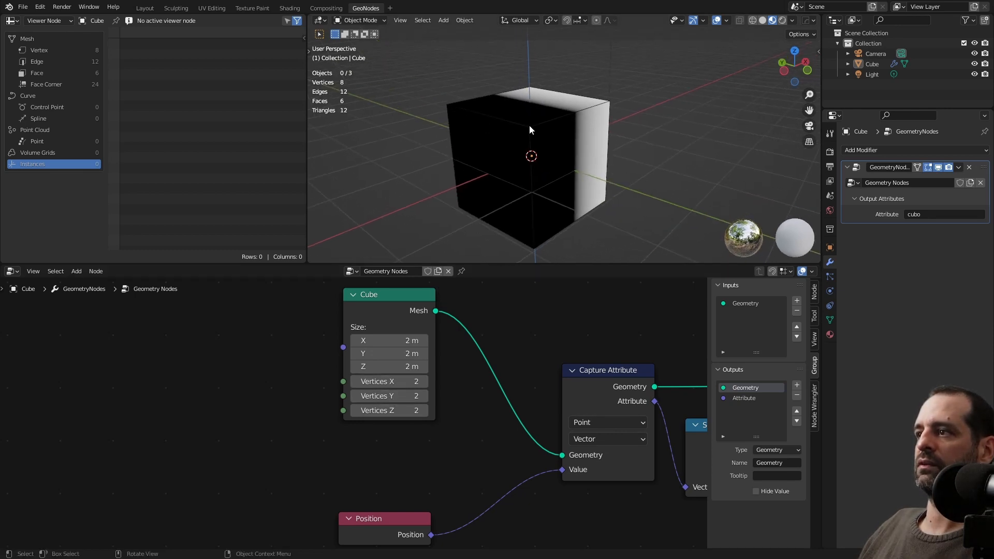
middle_click_drag(637, 161, 522, 135)
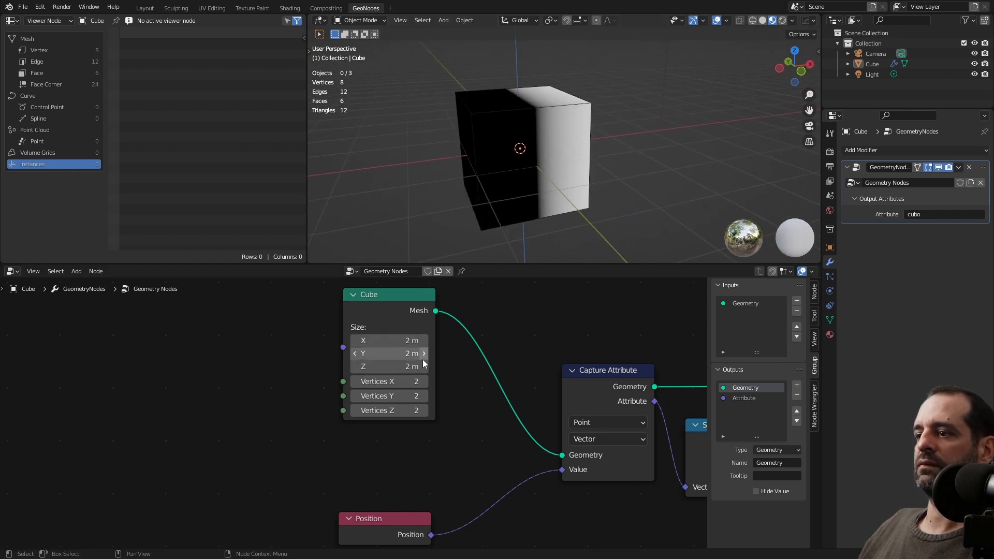
Raise the Cube node's Vertices X count to 9 and check the added divisions on the cube.
left_click(424, 381)
left_click(425, 381)
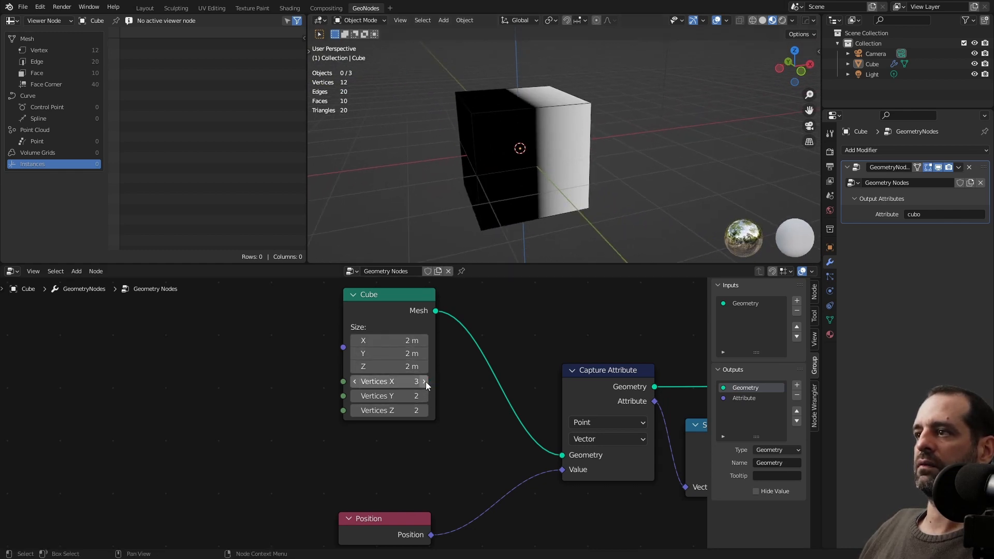
left_click(425, 381)
left_click(425, 381)
left_click(424, 381)
left_click(425, 381)
left_click(424, 381)
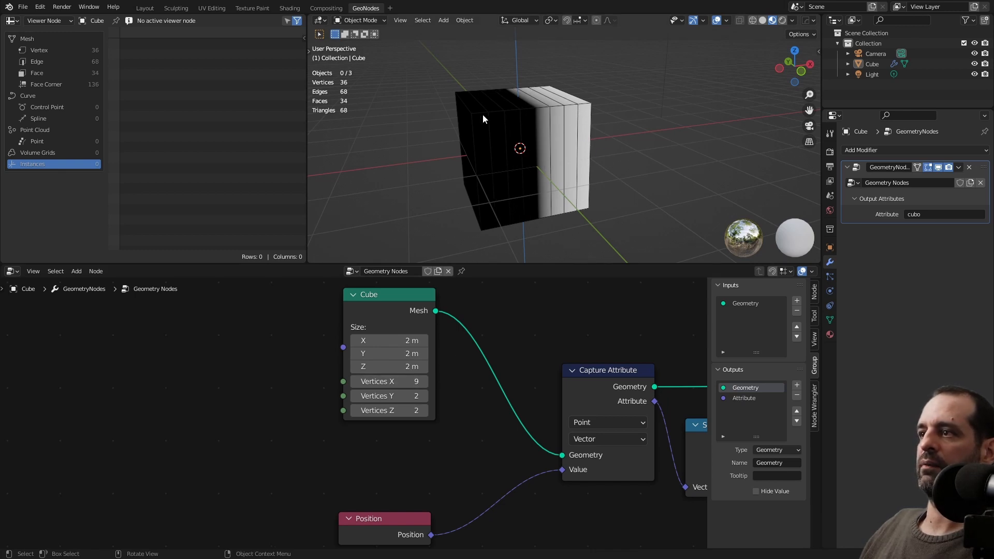
middle_click_drag(548, 117, 616, 122)
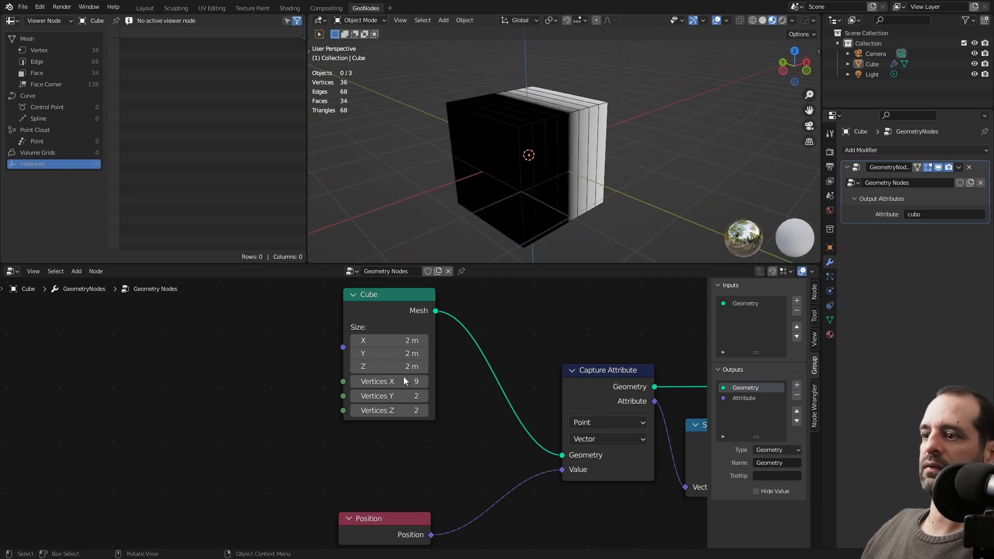
Set the Cube node's Vertices X count to 50.
left_click(407, 380)
type("50")
key("Return")
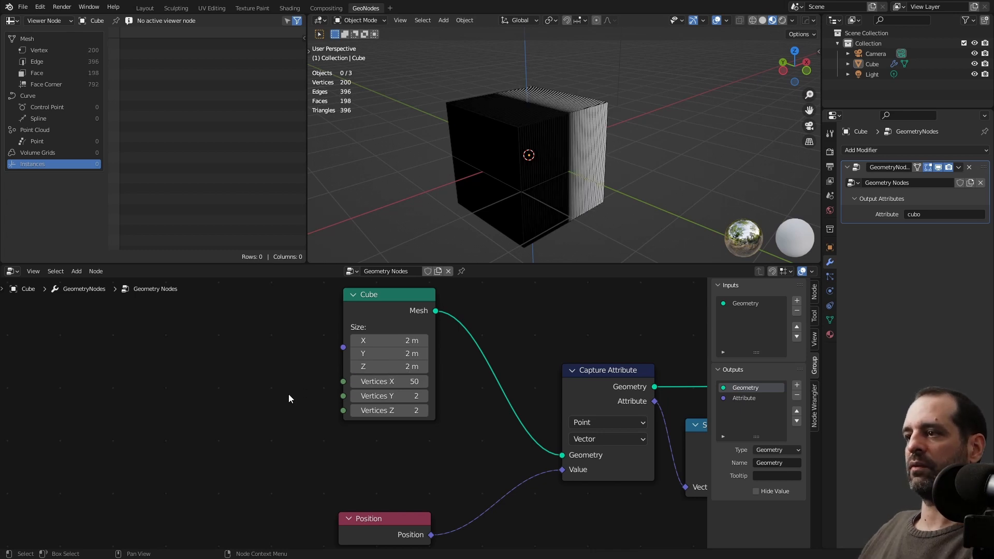
Examine the cube's black-to-white transition along the X axis and compare it with the Separate XYZ output in the node tree.
middle_click_drag(628, 137, 532, 171)
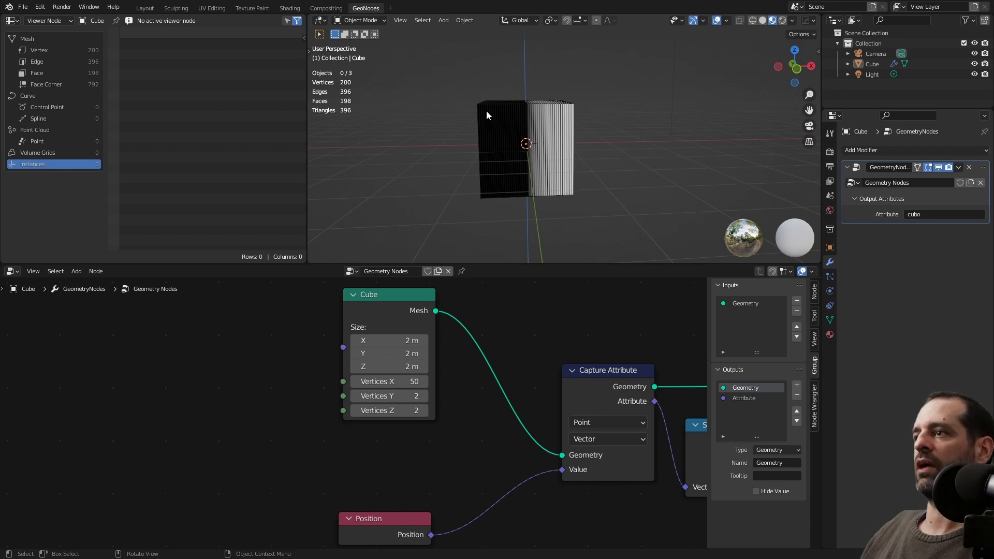
mouse_move(566, 128)
middle_mouse_down()
mouse_move(610, 172)
mouse_move(591, 169)
mouse_move(598, 156)
mouse_move(627, 154)
mouse_move(554, 127)
middle_mouse_up()
scroll(551, 164, "up", 2)
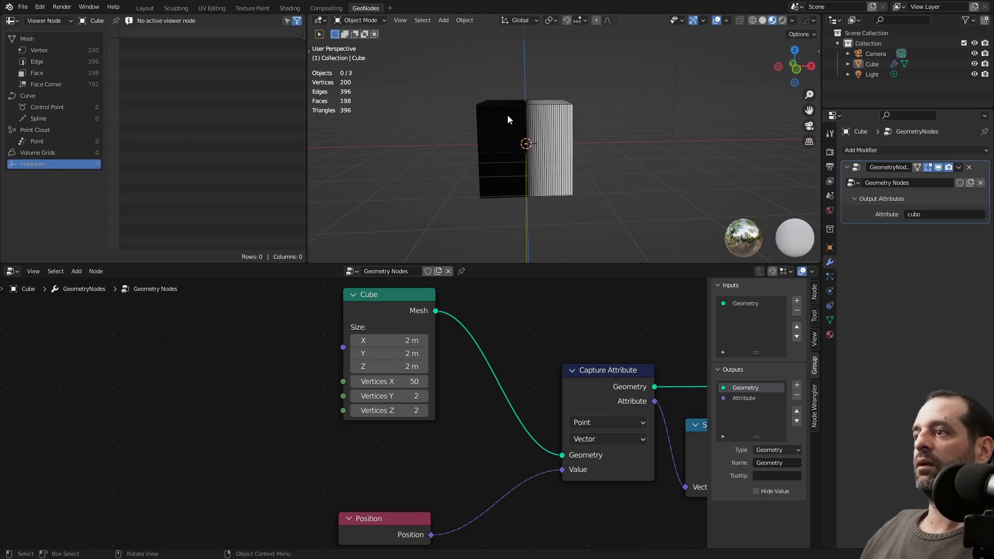
mouse_move(520, 176)
middle_mouse_down()
mouse_move(535, 162)
mouse_move(535, 174)
middle_mouse_up()
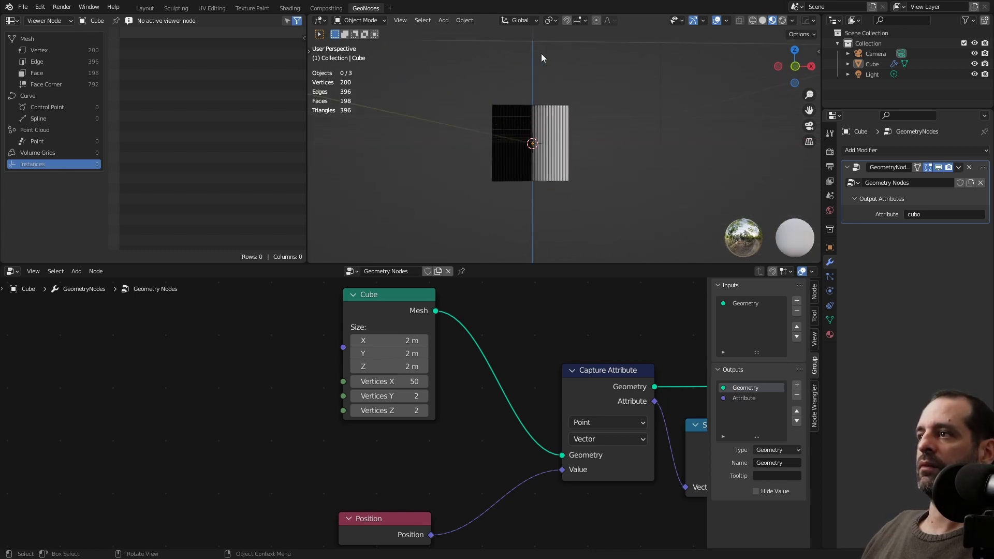
middle_click_drag(541, 53, 532, 44)
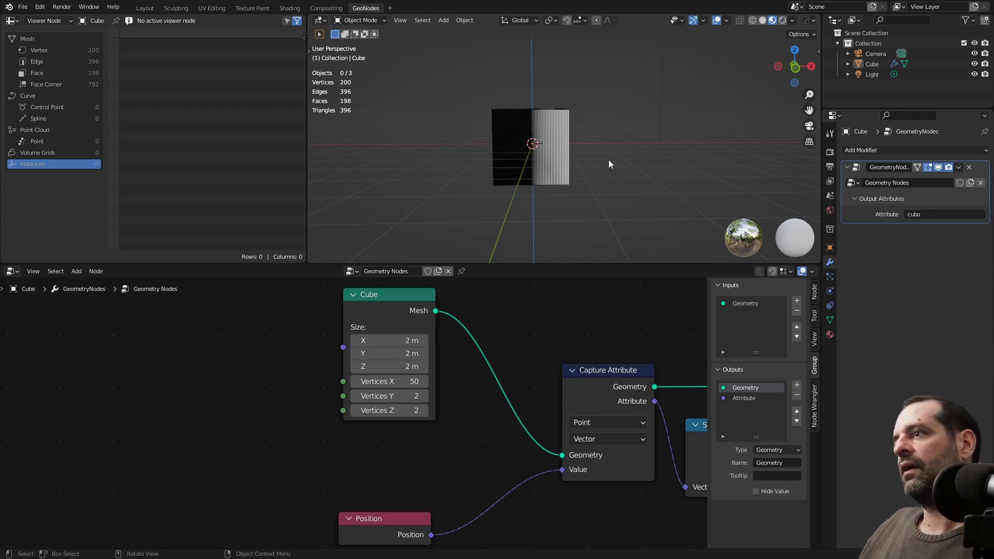
scroll(518, 331, "down", 3)
middle_click_drag(510, 435, 439, 384)
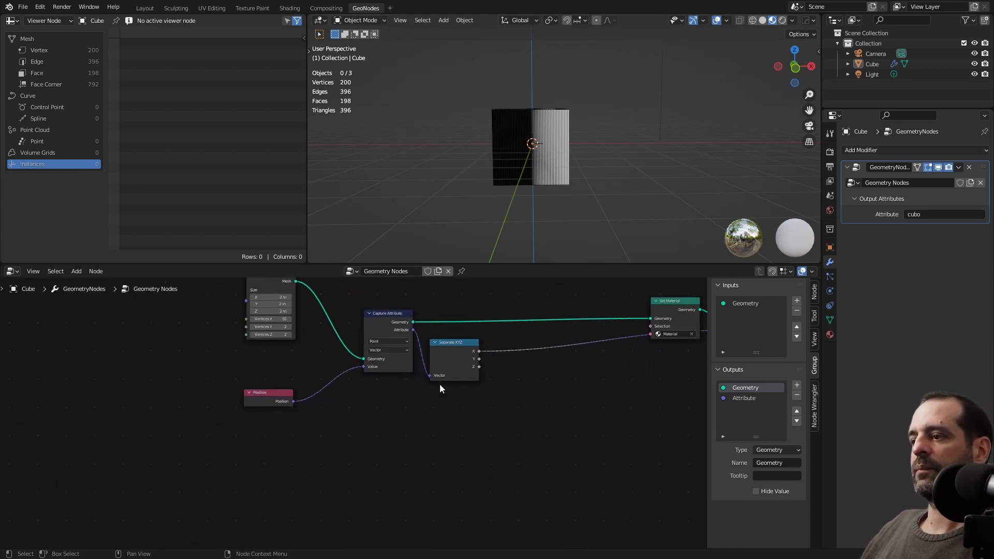
middle_click_drag(548, 163, 474, 133)
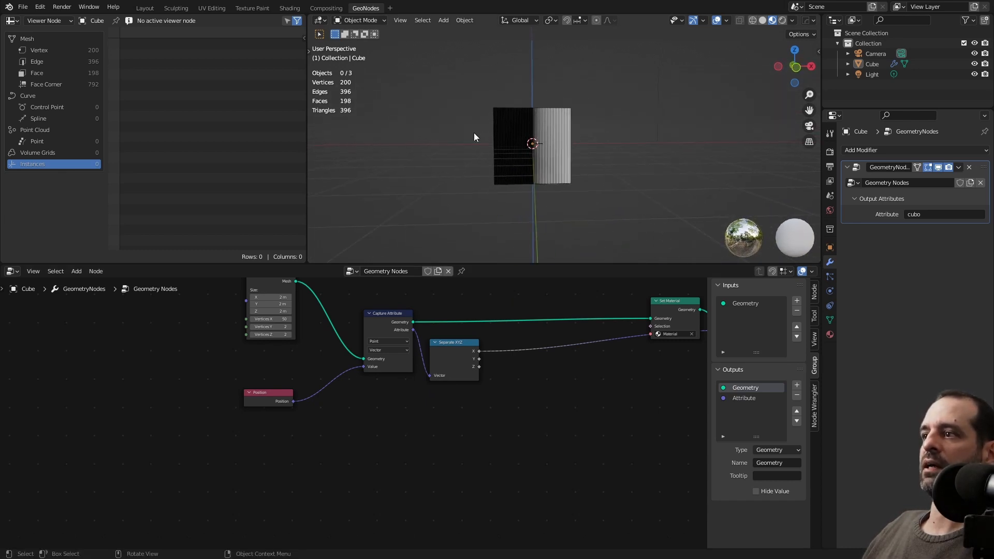
Move the Separate XYZ node slightly lower, away from the geometry link.
scroll(465, 361, "up", 2)
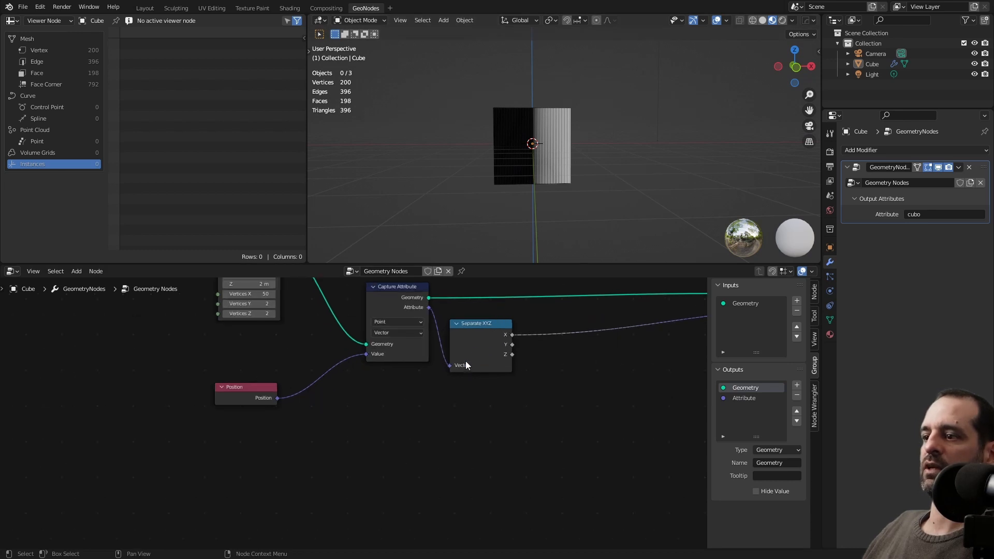
left_click(487, 353)
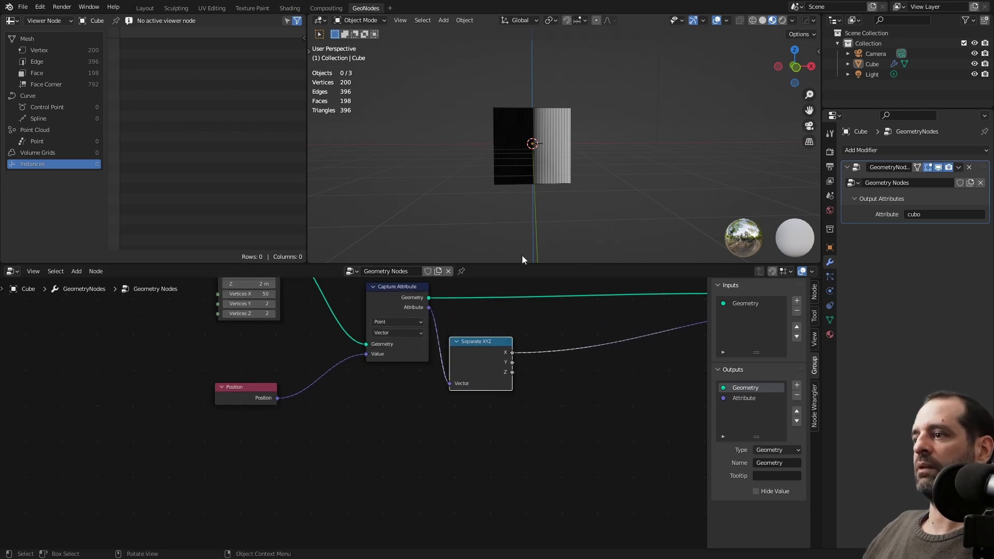
middle_click_drag(546, 407, 498, 370)
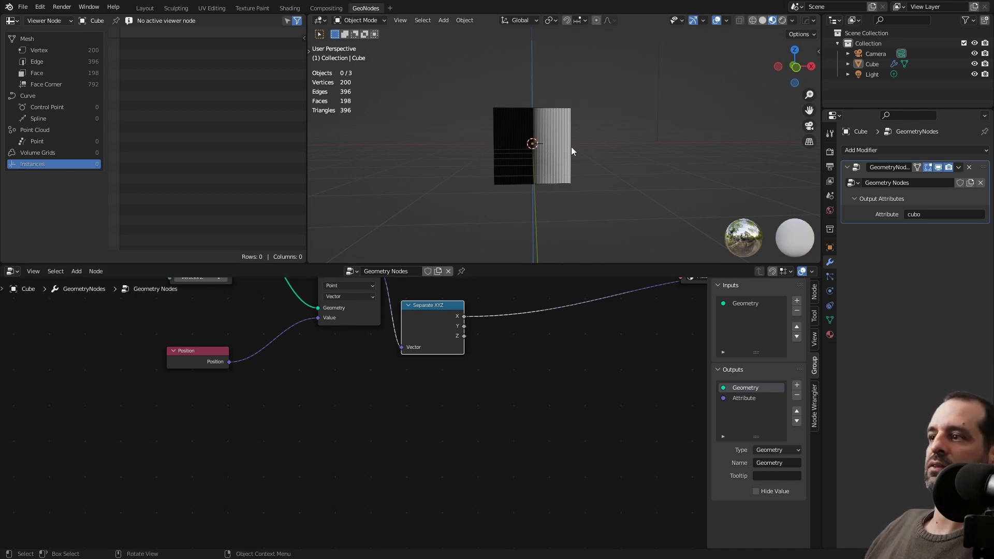
scroll(529, 343, "down", 2)
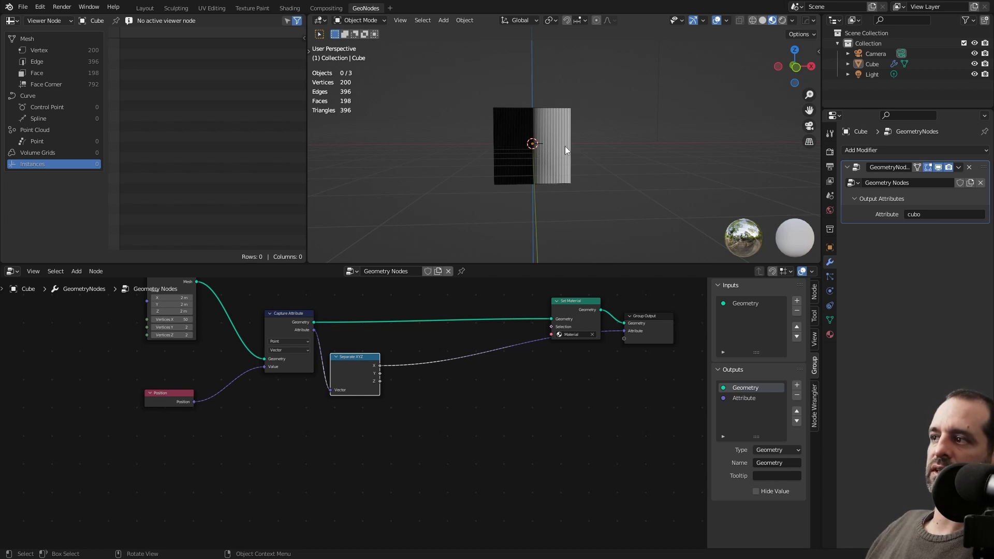
scroll(415, 387, "up", 2)
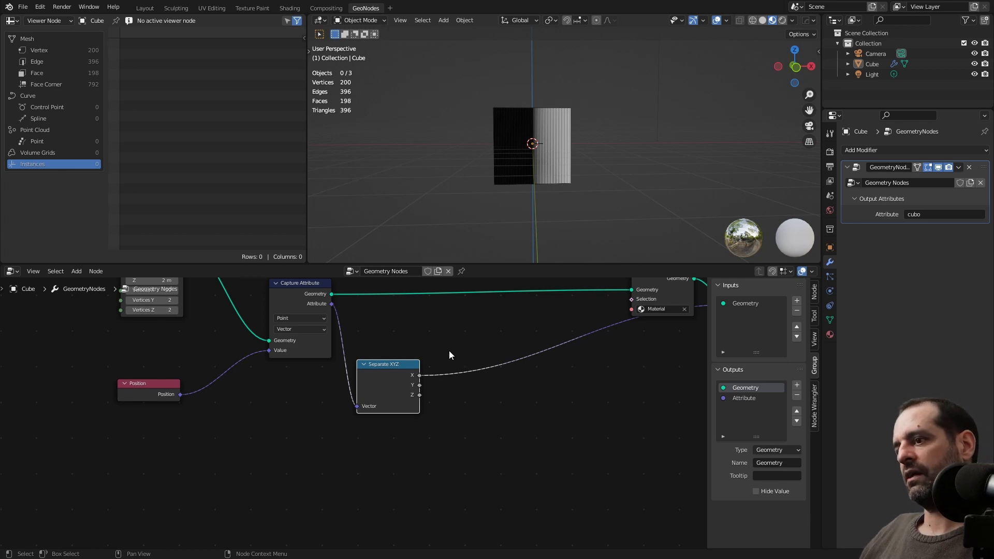
Insert a Math node set to Absolute between Separate XYZ's X output and Group Output's Attribute input, and check the cube's shading.
key("shift+a")
left_click(469, 327)
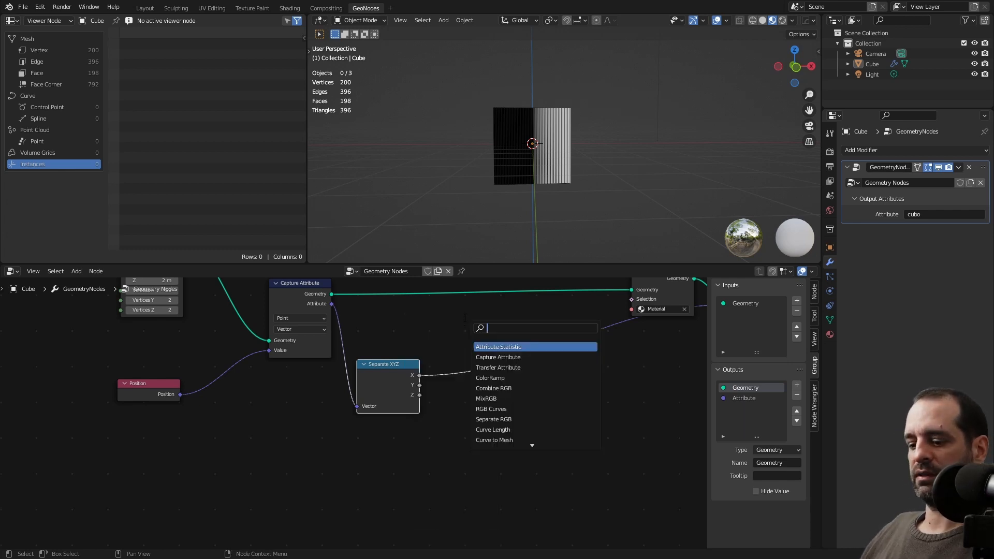
type("math")
key("Return")
left_click(457, 363)
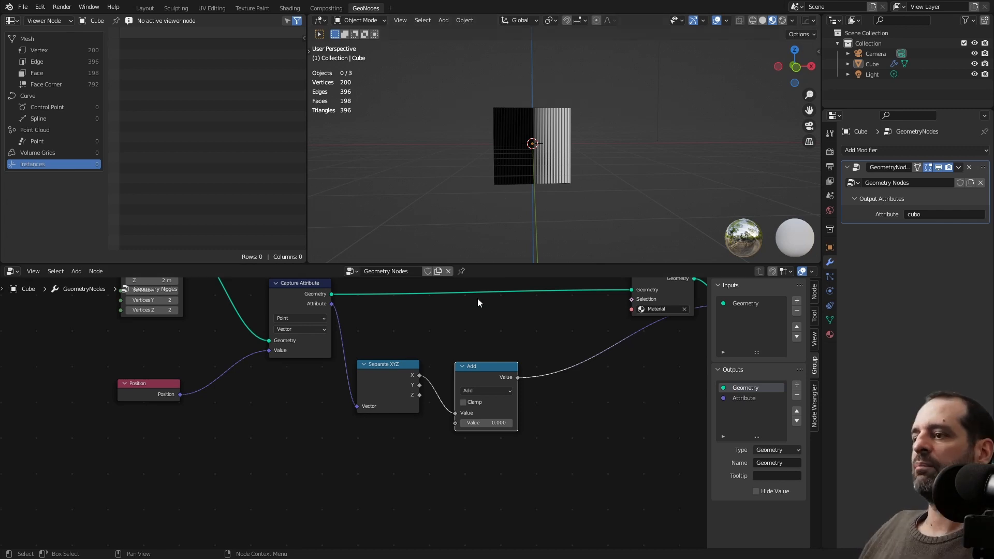
left_click_drag(474, 368, 462, 367)
left_click(464, 386)
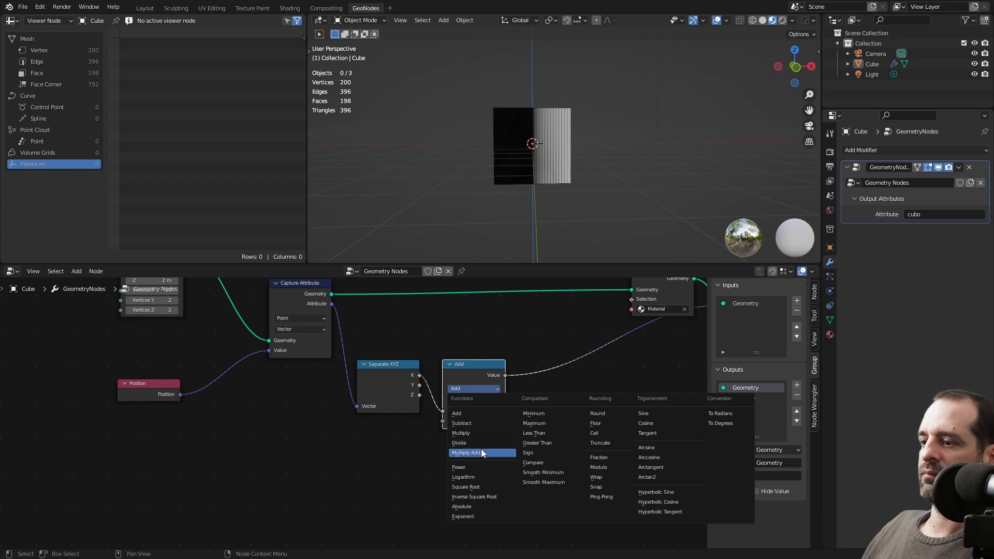
left_click(469, 507)
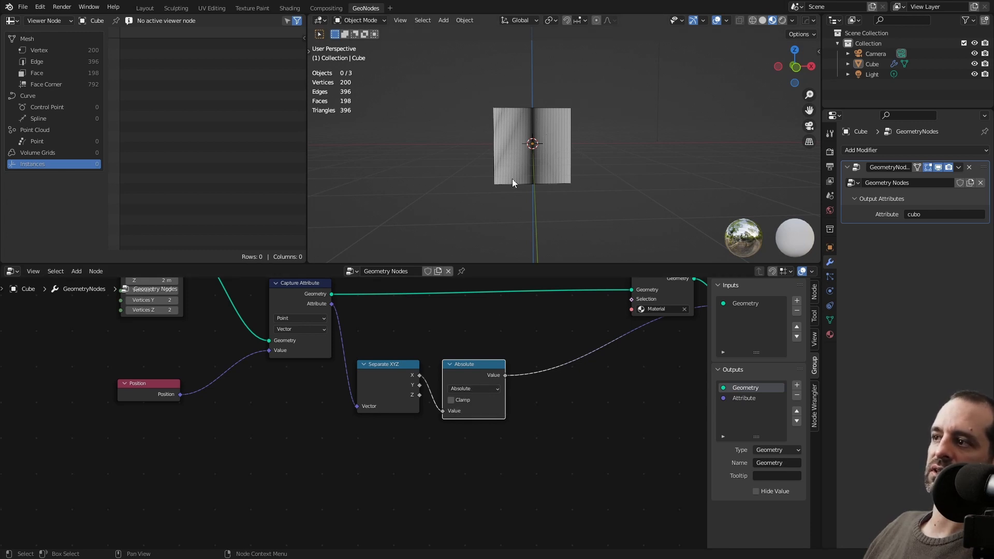
middle_click_drag(501, 170, 496, 146)
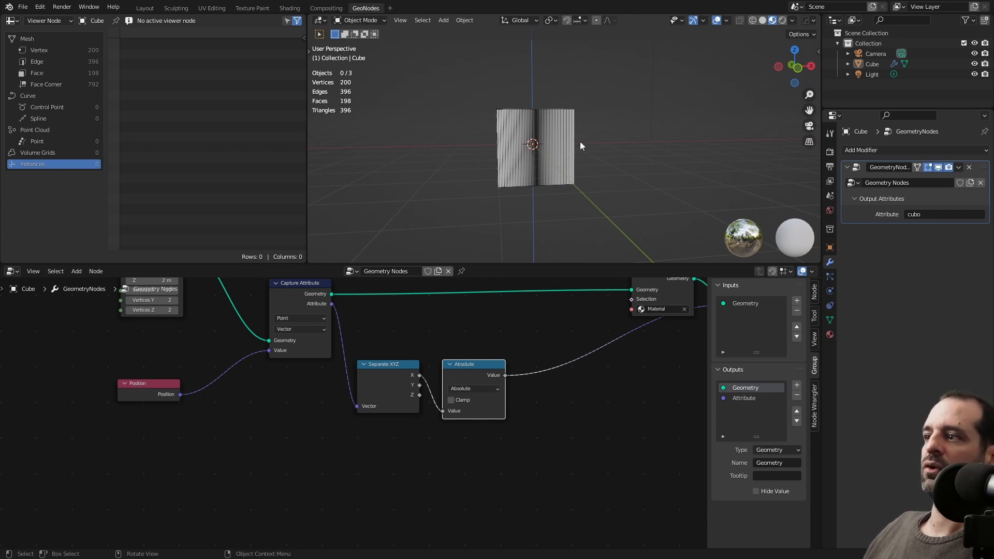
middle_click_drag(580, 141, 534, 145)
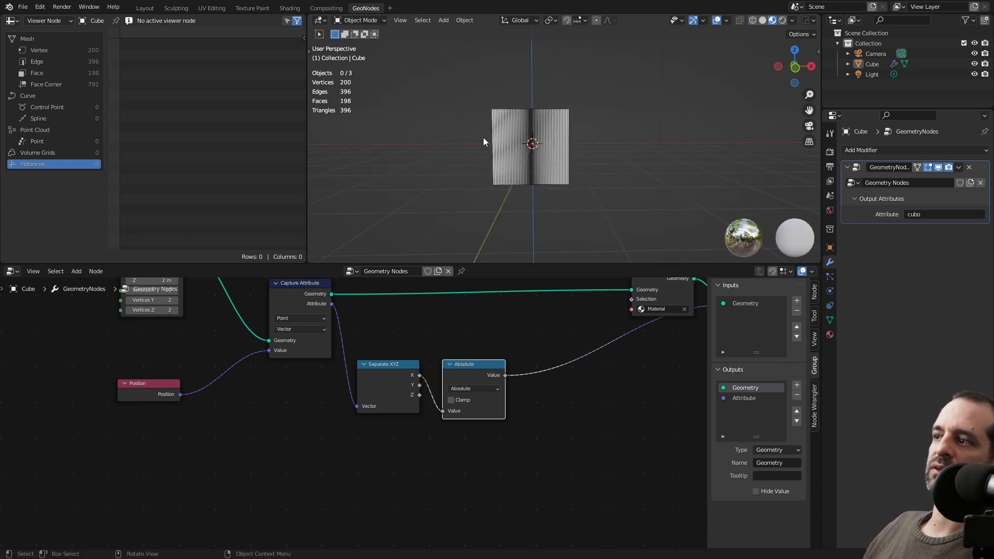
middle_click_drag(522, 154, 503, 130)
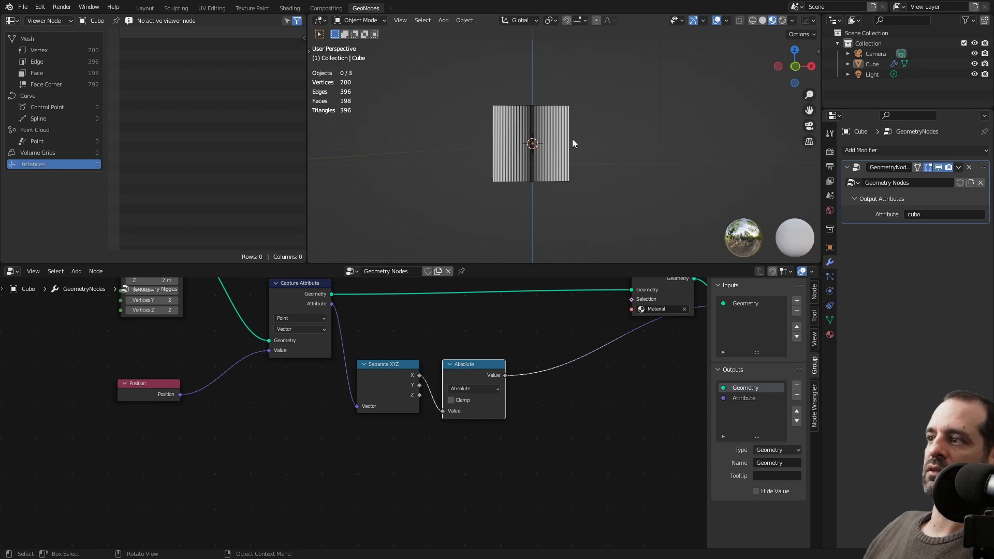
Add a Map Range node beside the Absolute node, not yet connected.
middle_click_drag(526, 351, 565, 327)
left_click_drag(516, 351, 505, 353)
middle_click_drag(547, 337, 478, 331)
key("shift+a")
type("ma")
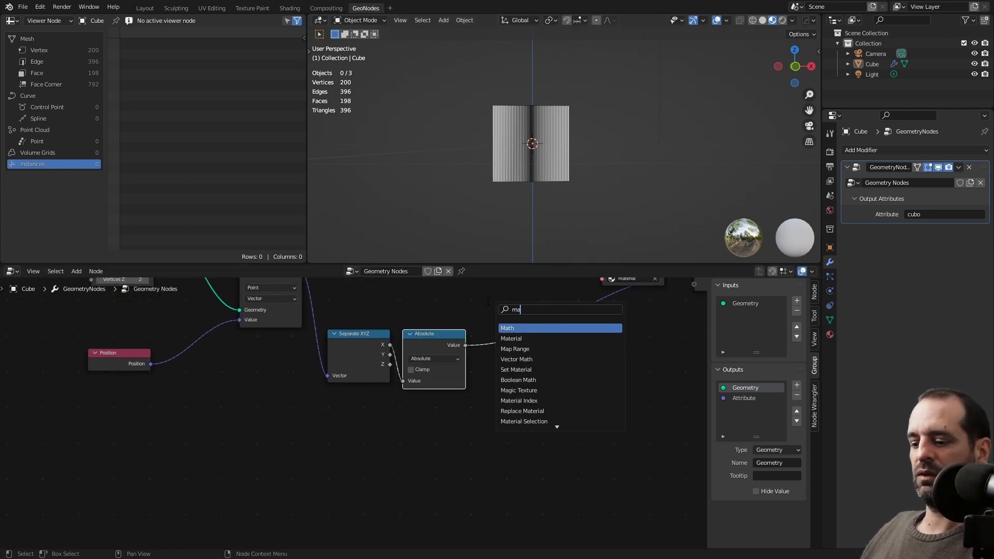
type("p")
key("Return")
left_click(521, 377)
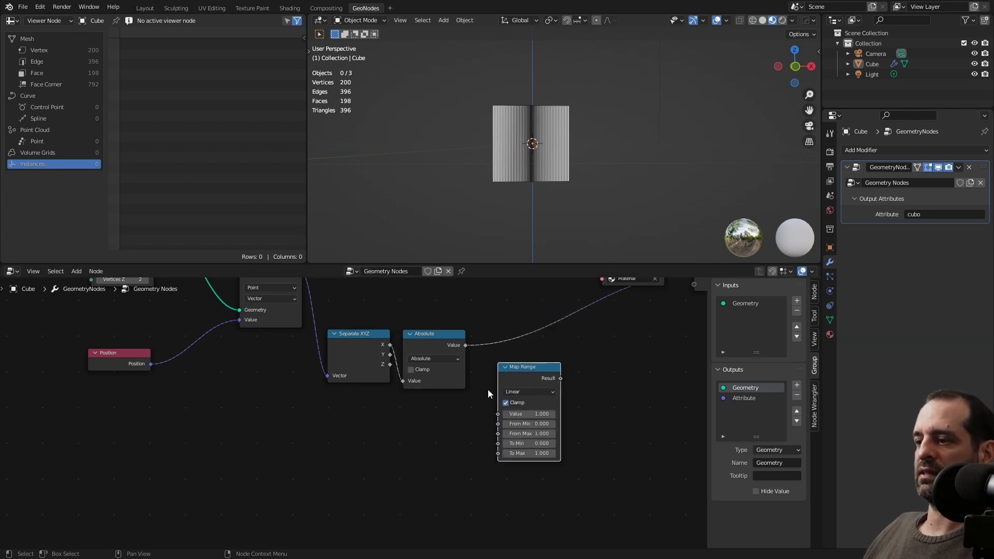
Move the Set Material and Group Output nodes together farther from the Absolute node to make room in the node tree.
scroll(485, 389, "up", 4)
middle_click_drag(486, 389, 451, 409)
scroll(456, 406, "down", 4)
key("Home")
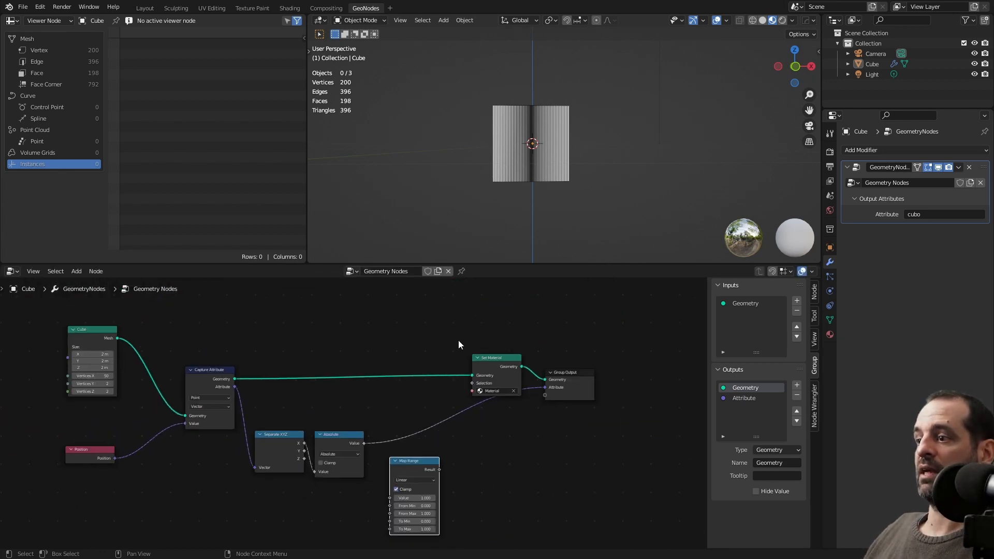
left_click_drag(569, 404, 639, 394)
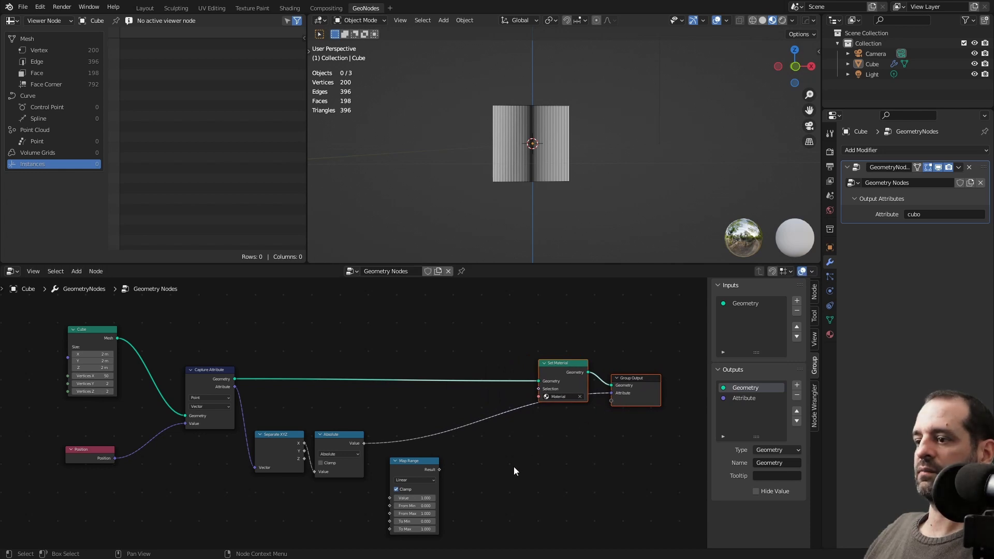
Insert the Map Range node into the link between the Absolute node and Group Output's Attribute input.
scroll(453, 435, "up", 7)
middle_click_drag(453, 435, 534, 359)
scroll(474, 426, "up", 1)
left_click_drag(474, 427, 433, 368)
middle_click_drag(553, 449, 547, 416)
scroll(533, 417, "up", 3)
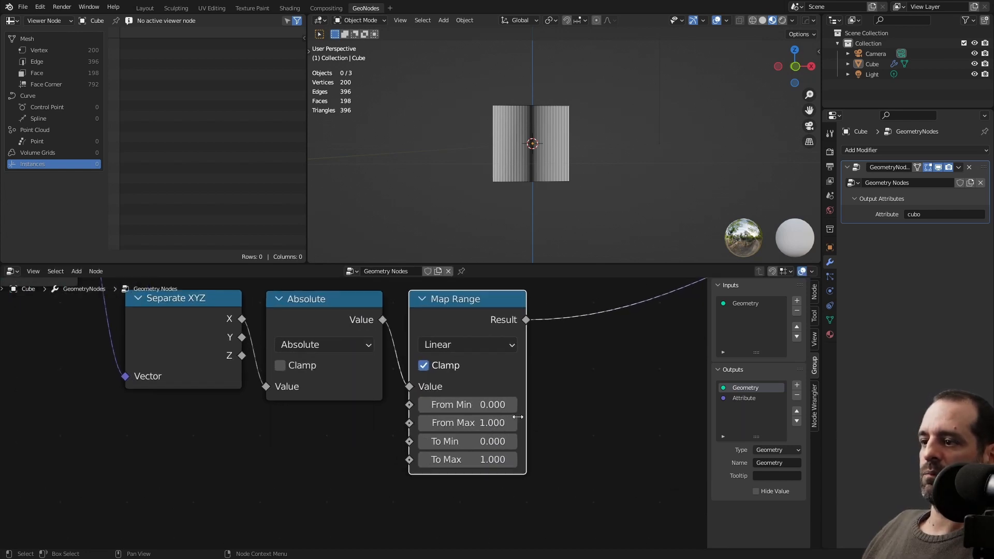
Invert the Map Range output by setting To Min to 1 and To Max to 0, and check the cube's gradient.
middle_click_drag(551, 188, 536, 125)
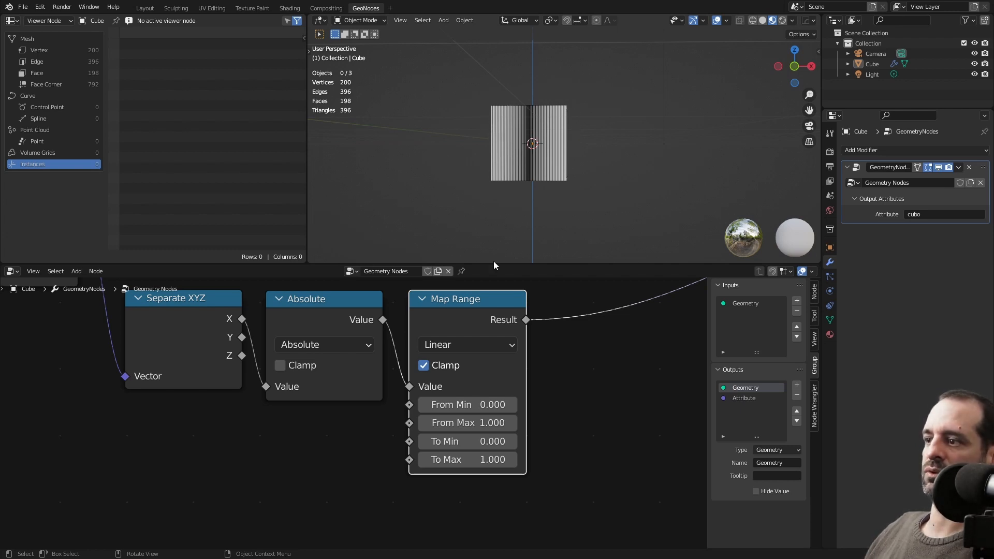
middle_click_drag(550, 159, 569, 180)
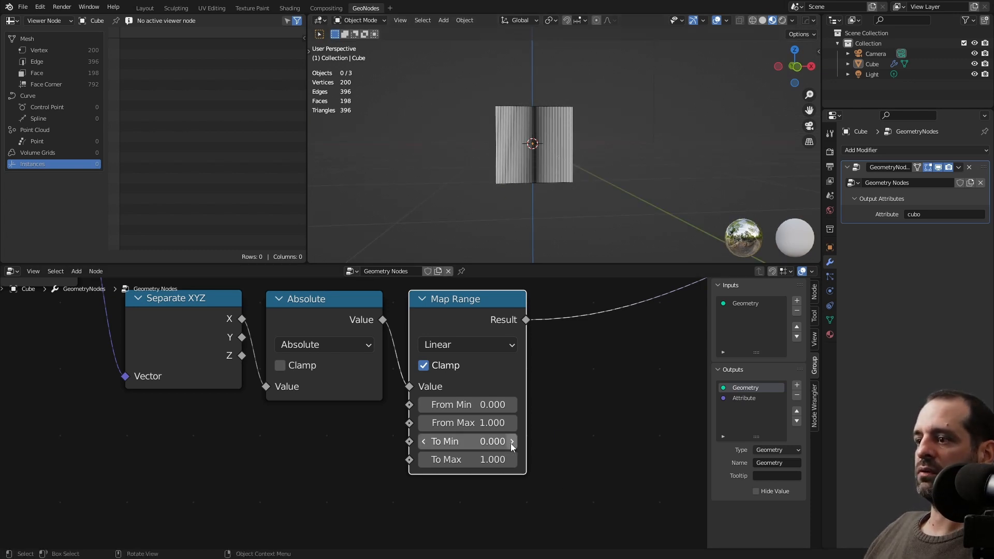
left_click(492, 441)
type("1")
left_click(489, 459)
type("0")
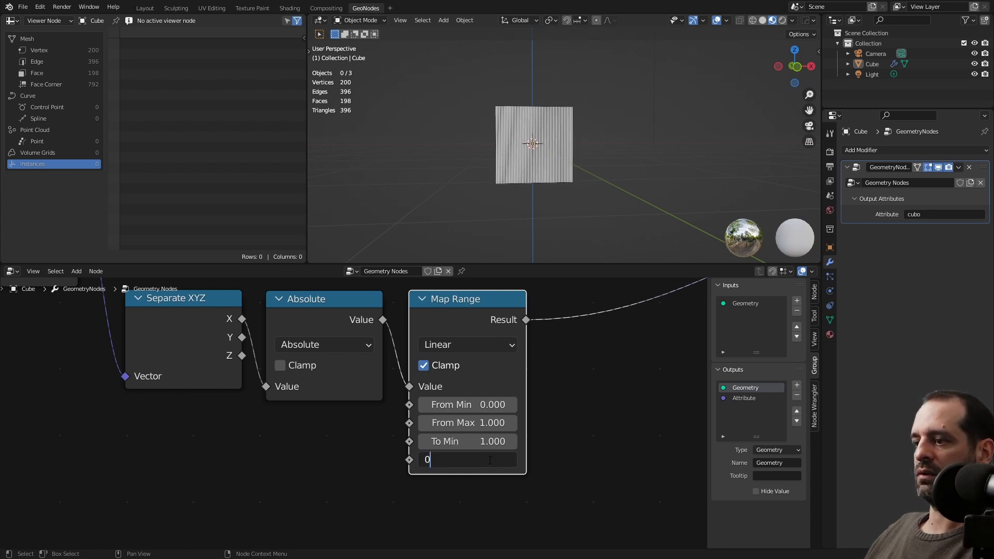
key("Return")
middle_click_drag(558, 176, 539, 136)
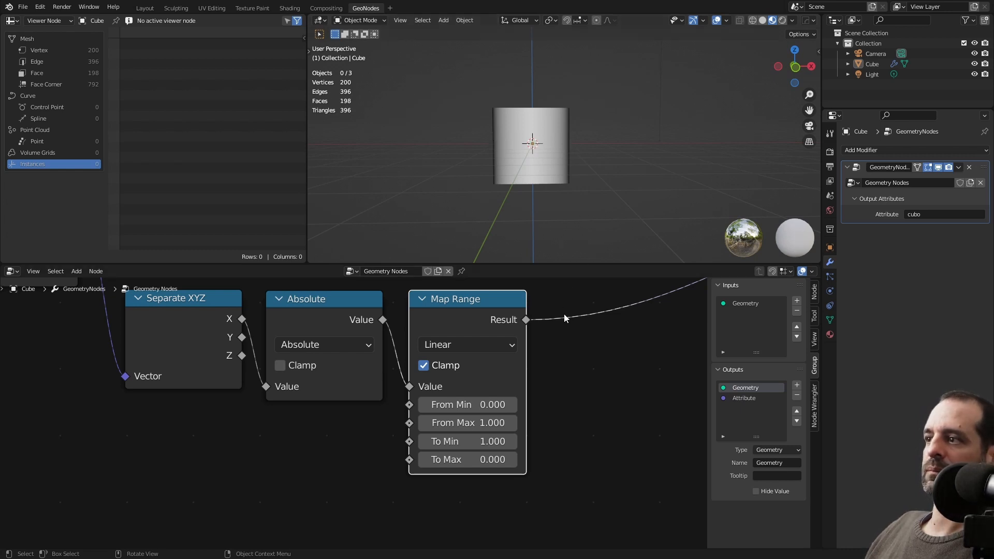
Move the Separate XYZ, Absolute and Map Range nodes together slightly closer to the main geometry link.
scroll(473, 387, "down", 4)
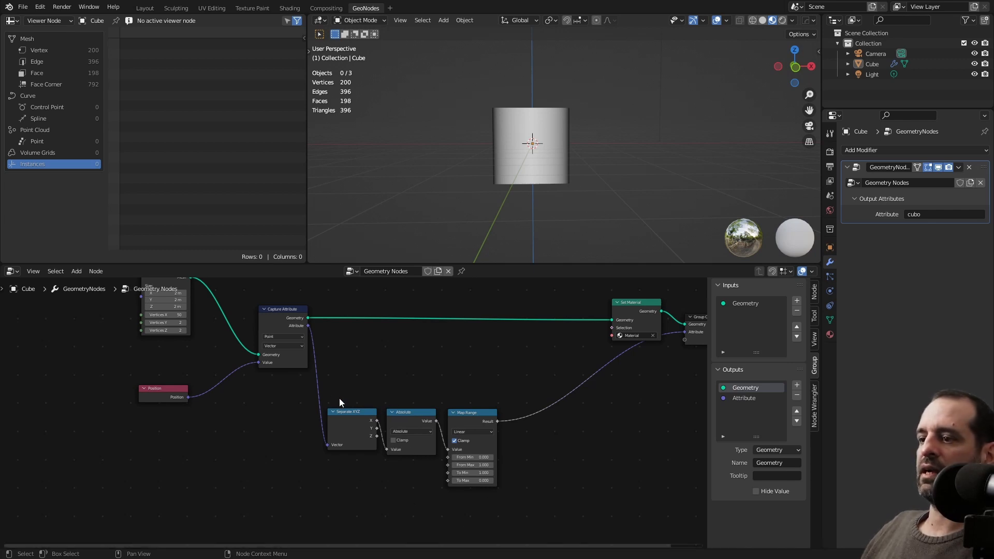
left_click_drag(322, 382, 539, 504)
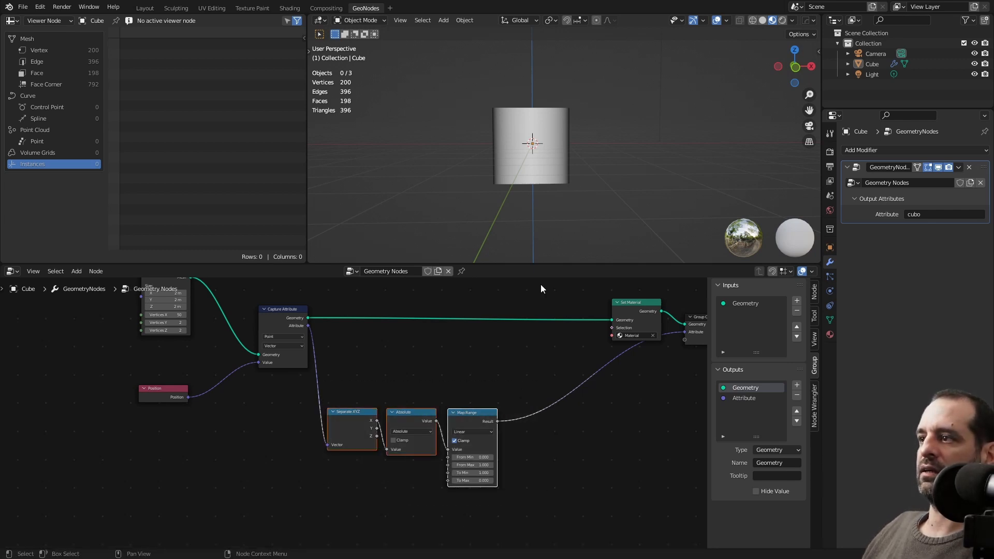
middle_click_drag(547, 207, 548, 173)
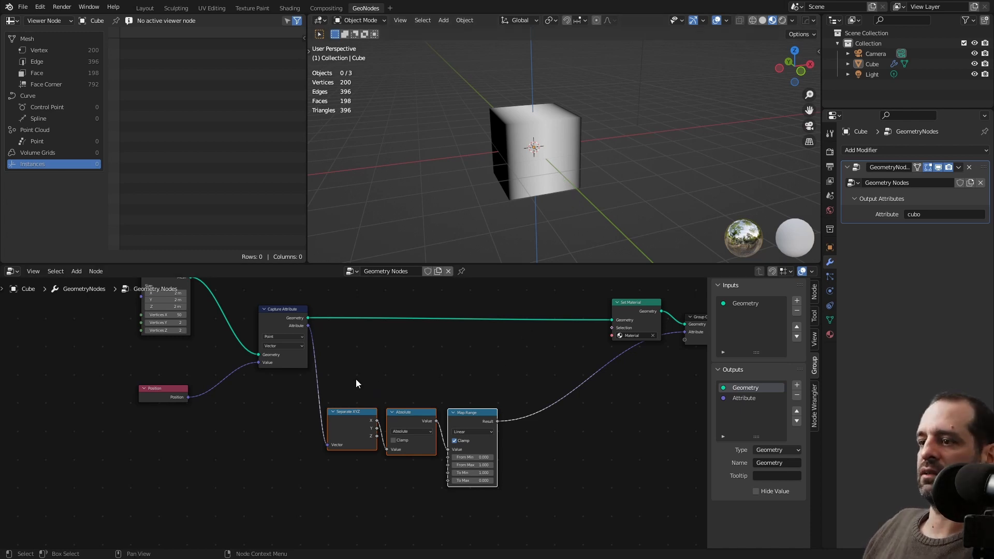
middle_click_drag(448, 250, 517, 147)
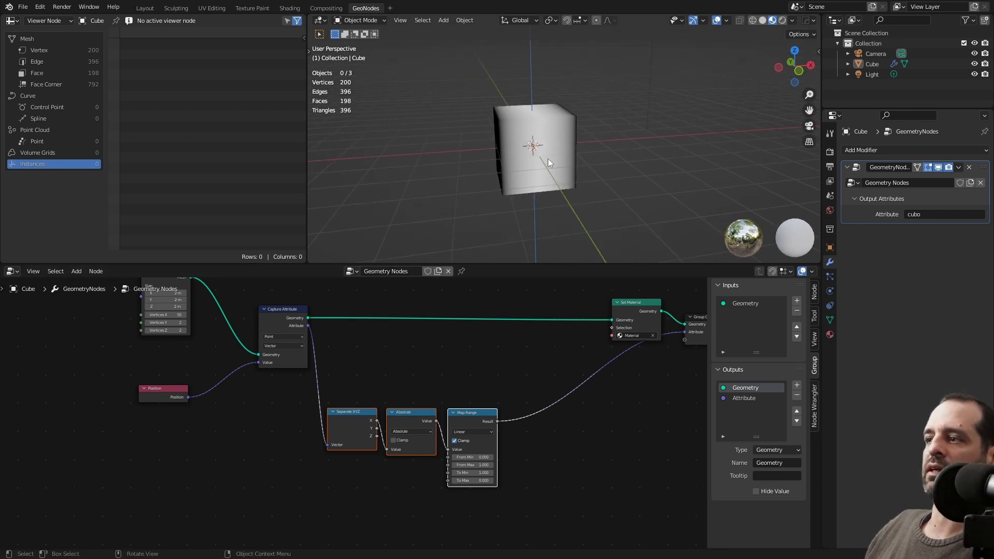
middle_click_drag(521, 151, 519, 117)
left_click_drag(300, 373, 436, 416)
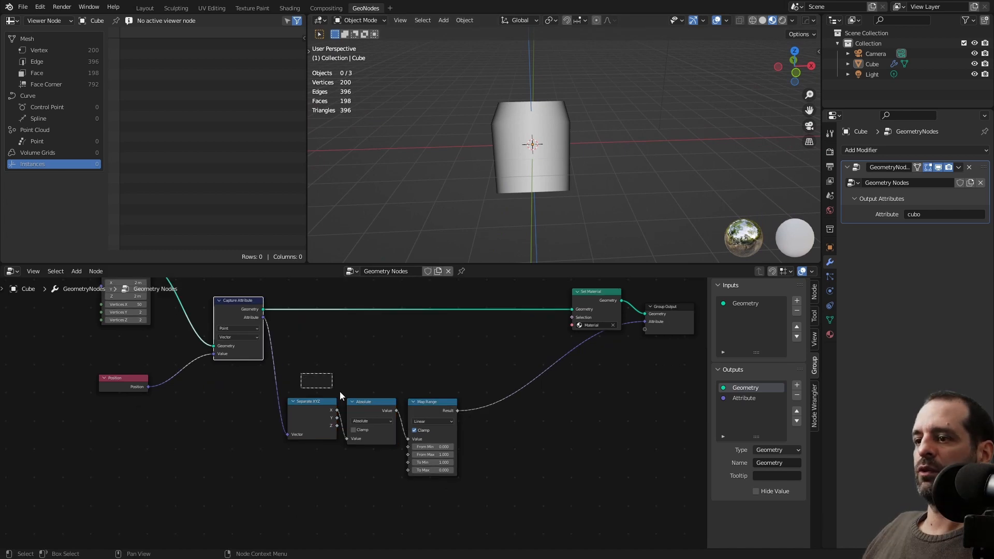
key("g")
left_click(430, 399)
left_click(517, 370)
Move the Set Material and Group Output nodes together farther along the tree to free space after Capture Attribute.
scroll(525, 368, "down", 2)
middle_click_drag(603, 374, 455, 397)
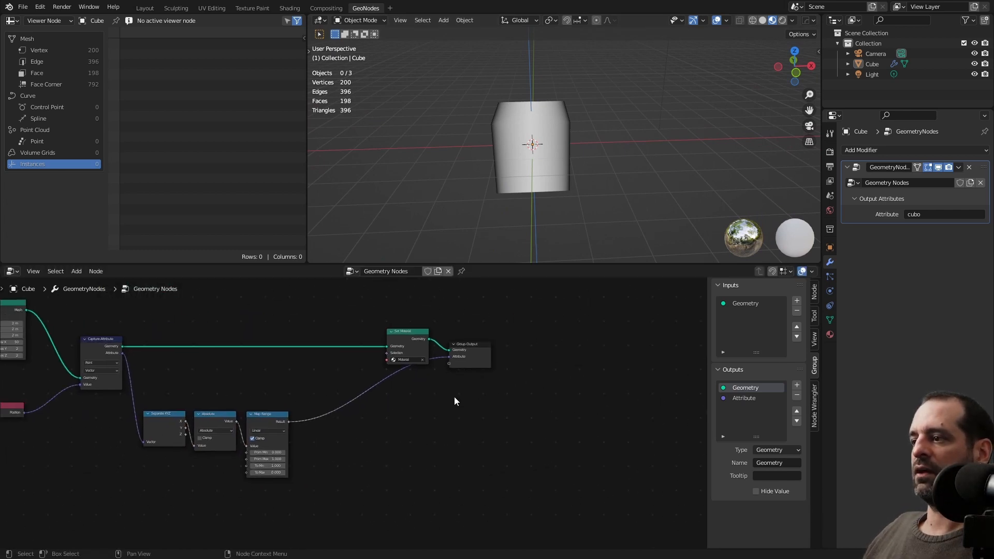
scroll(454, 397, "up", 2)
left_click_drag(377, 304, 518, 359)
key("g")
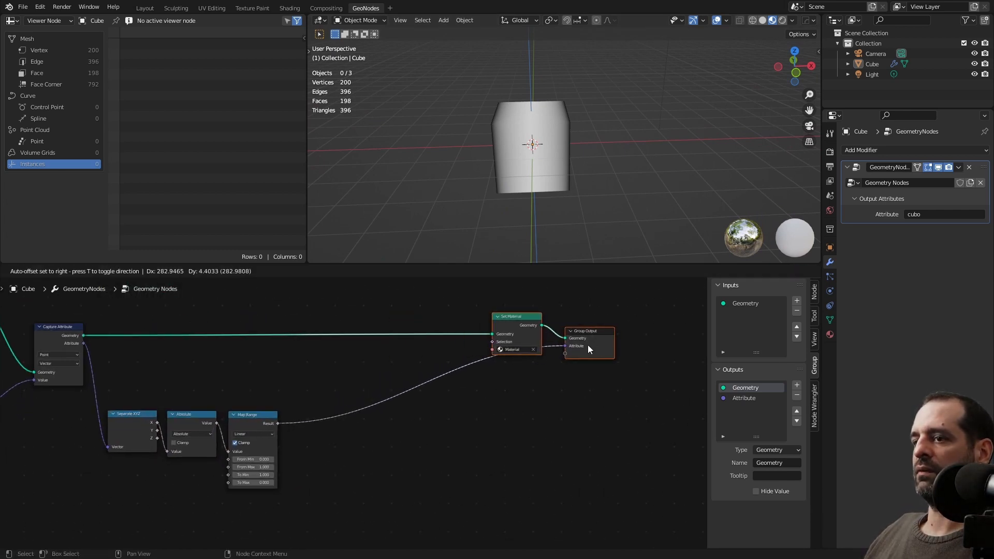
left_click(588, 345)
Insert a Set Position node into the geometry link between Capture Attribute and Set Material.
middle_click_drag(545, 148, 535, 115)
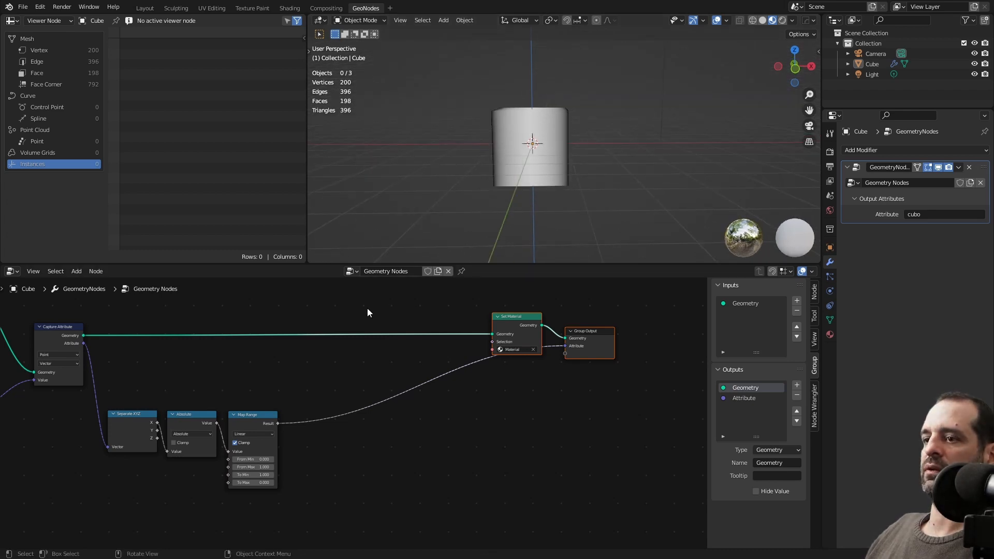
middle_click_drag(391, 337, 550, 327)
key("shift+a")
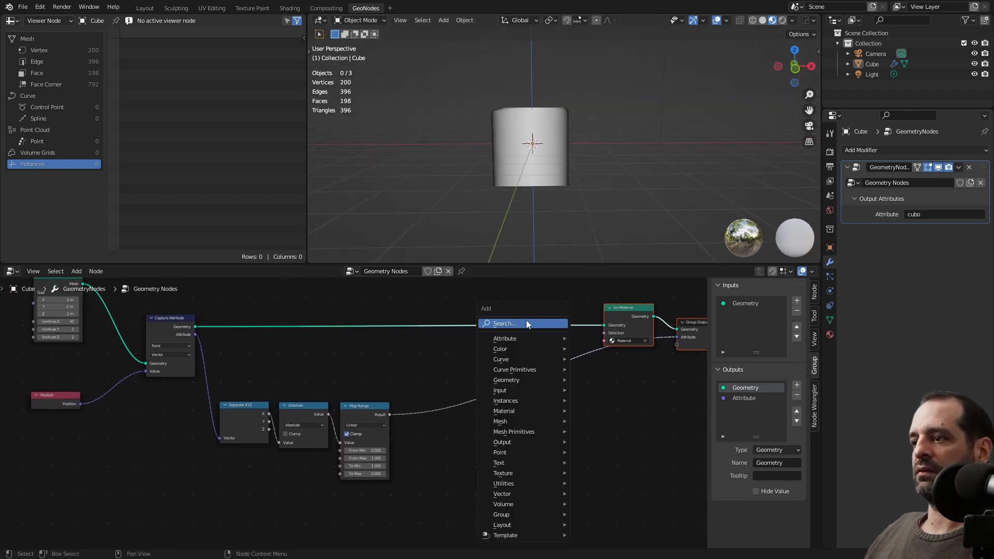
type("set p")
key("Return")
left_click(559, 342)
scroll(559, 342, "up", 1)
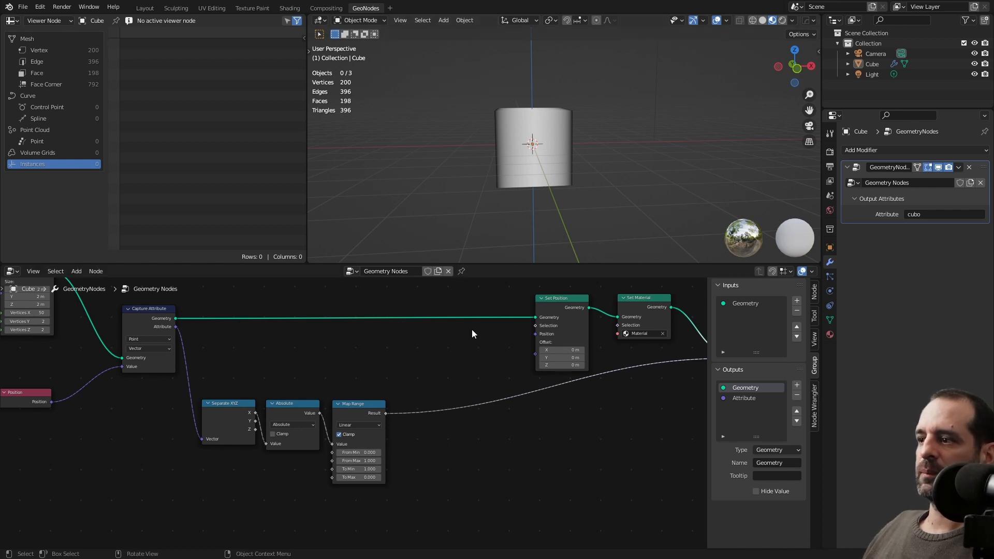
Add a Vector Math node to the tree, left unconnected after the Map Range node.
middle_click_drag(537, 209, 543, 182)
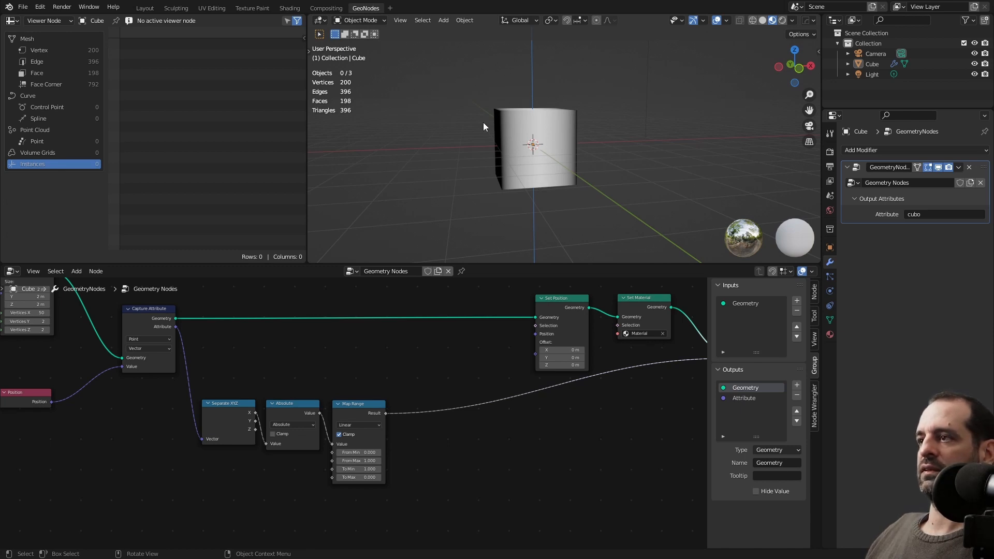
middle_click_drag(463, 383, 499, 356)
scroll(499, 356, "up", 1)
left_click(495, 344)
key("shift+a")
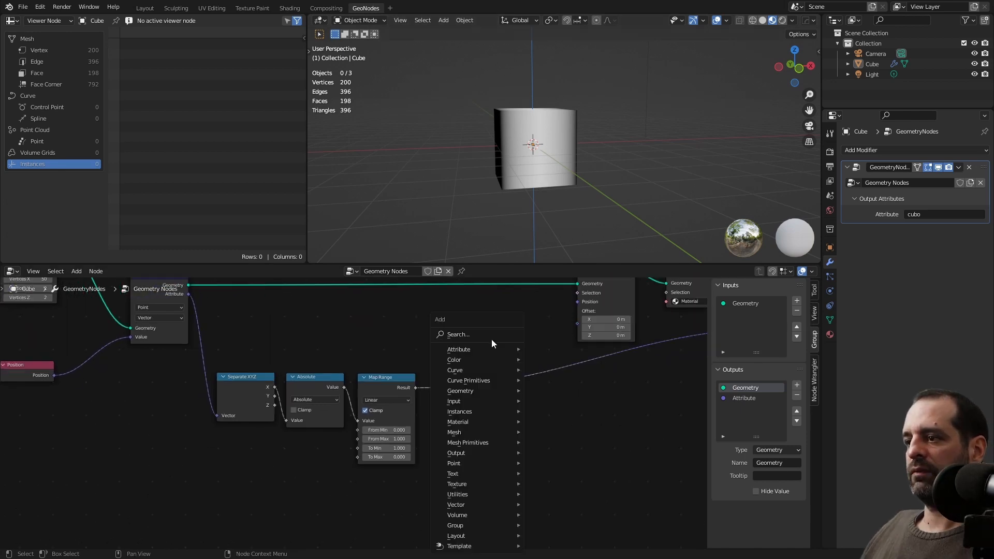
left_click(488, 336)
type("vec")
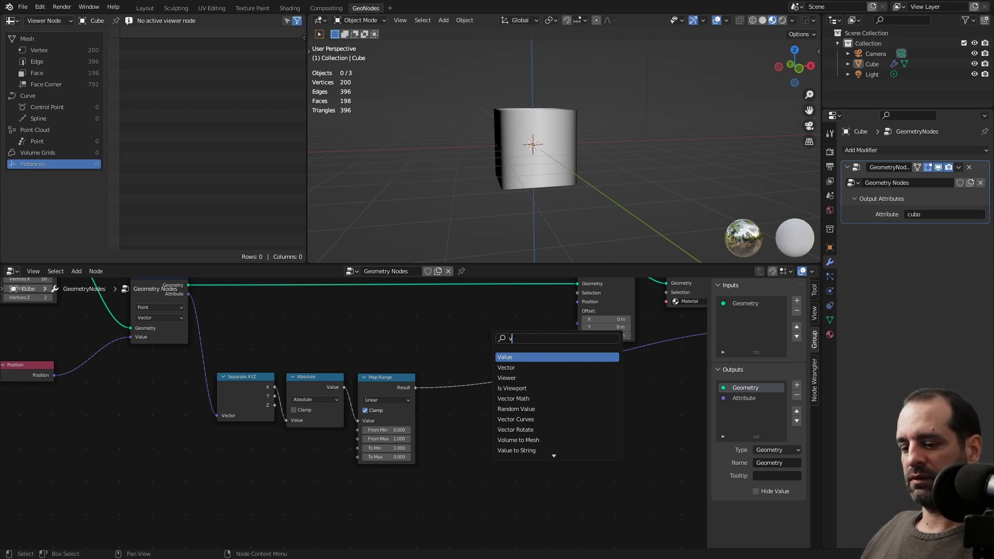
left_click(522, 368)
left_click(517, 449)
Lower the Separate XYZ, Absolute and Map Range nodes as a group and place the Vector Math node beside Set Position.
middle_click_drag(472, 432, 497, 389)
left_click_drag(297, 324, 460, 434)
left_click_drag(438, 368, 443, 424)
left_click_drag(579, 408, 554, 307)
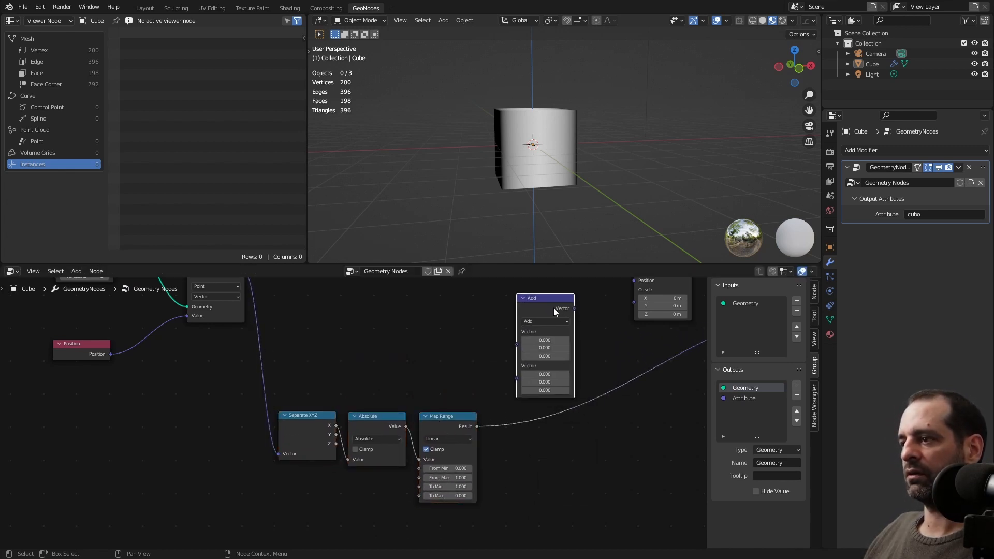
Duplicate the Vector Math node below the original and set the original's operation to Scale.
key("shift+d")
left_click(567, 455)
left_click(546, 322)
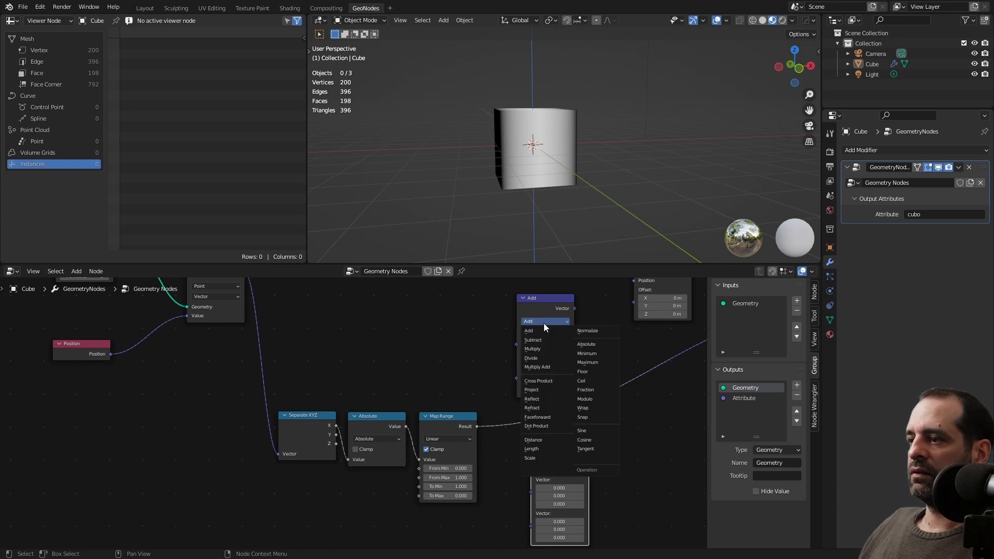
left_click(541, 458)
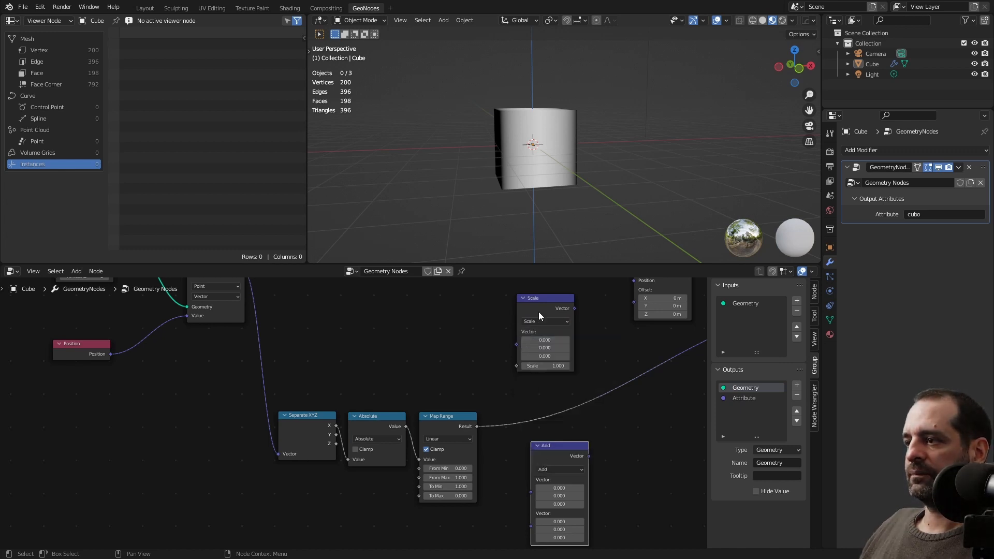
Connect Map Range's Result to the Scale node's Scale input and set its Vector Z component to 1.
left_click_drag(538, 311, 544, 331)
left_click_drag(477, 427, 533, 383)
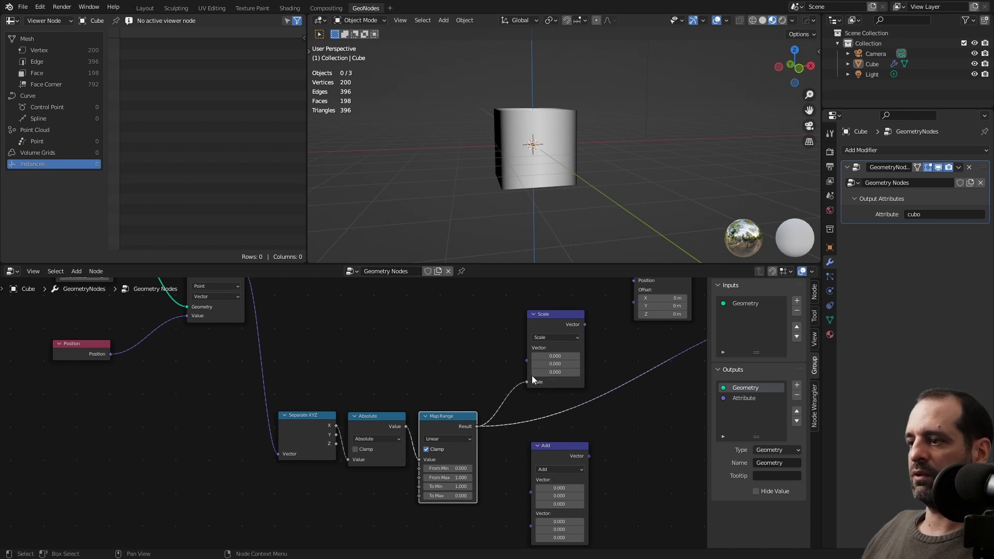
middle_click_drag(464, 365, 436, 394)
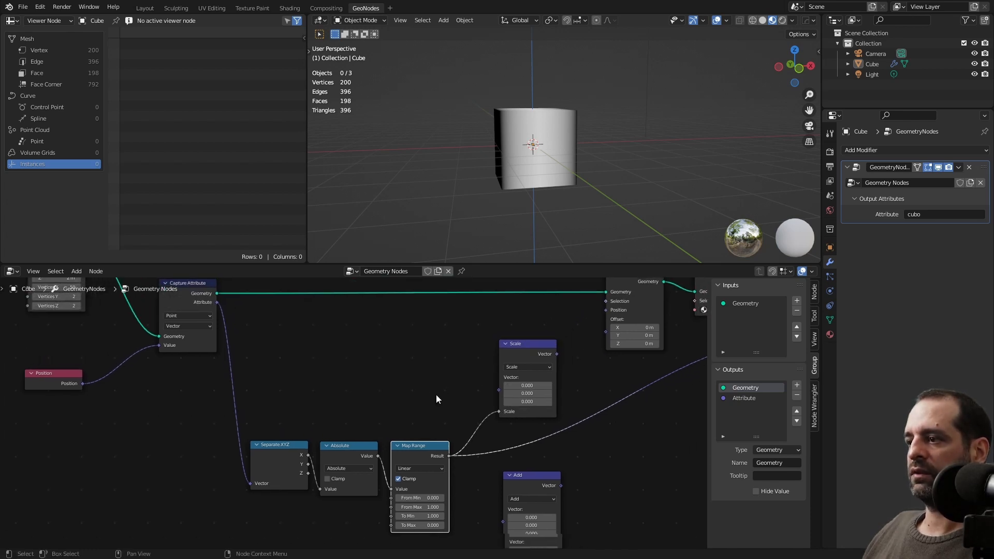
left_click(526, 401)
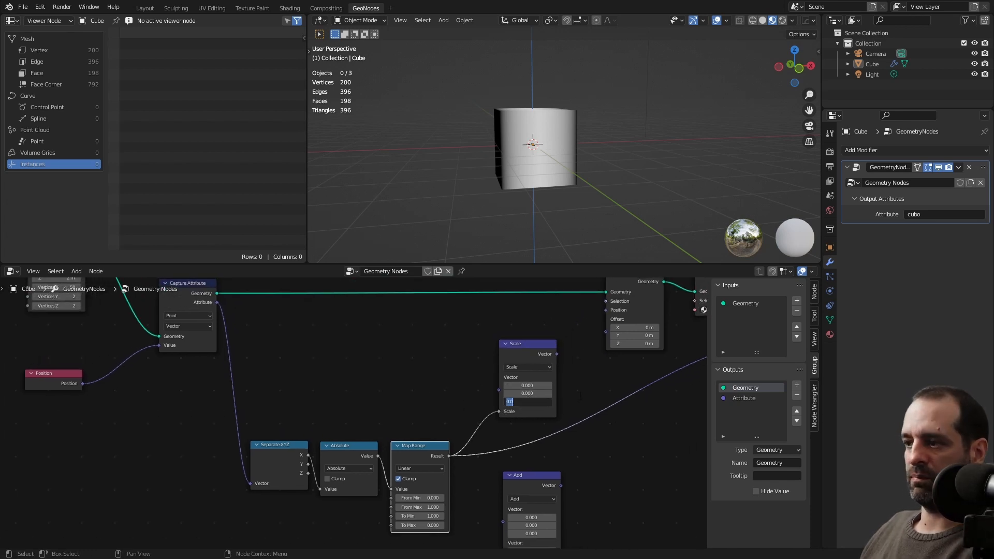
type("1")
key("Return")
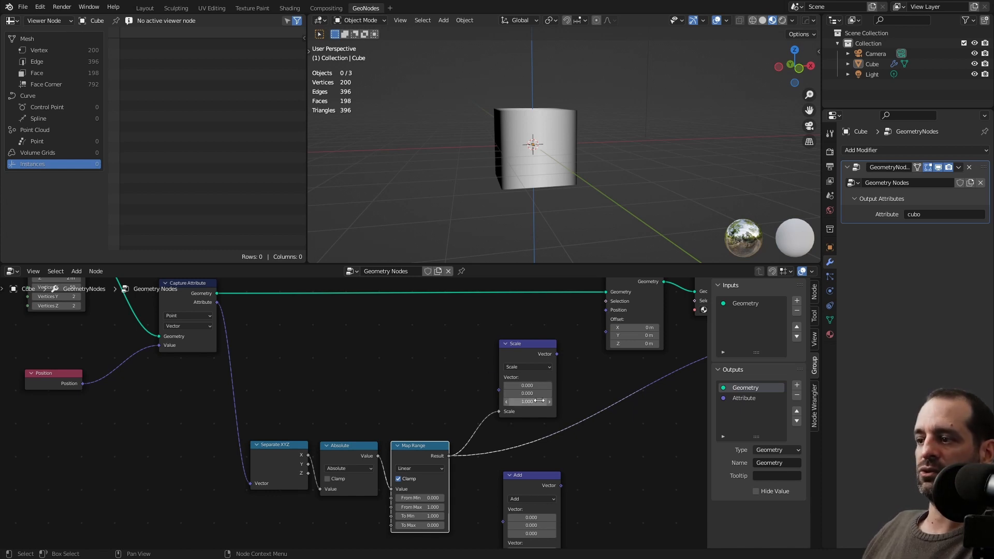
Connect the Scale node's Vector output to Set Position's Offset and inspect the deformed cube from the front.
middle_click_drag(600, 339, 572, 374)
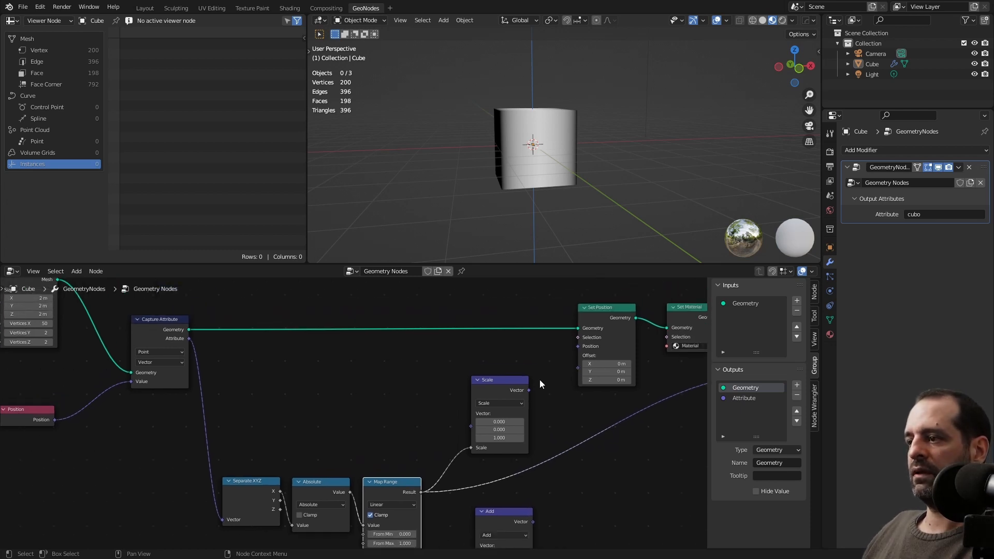
left_click_drag(528, 390, 579, 368)
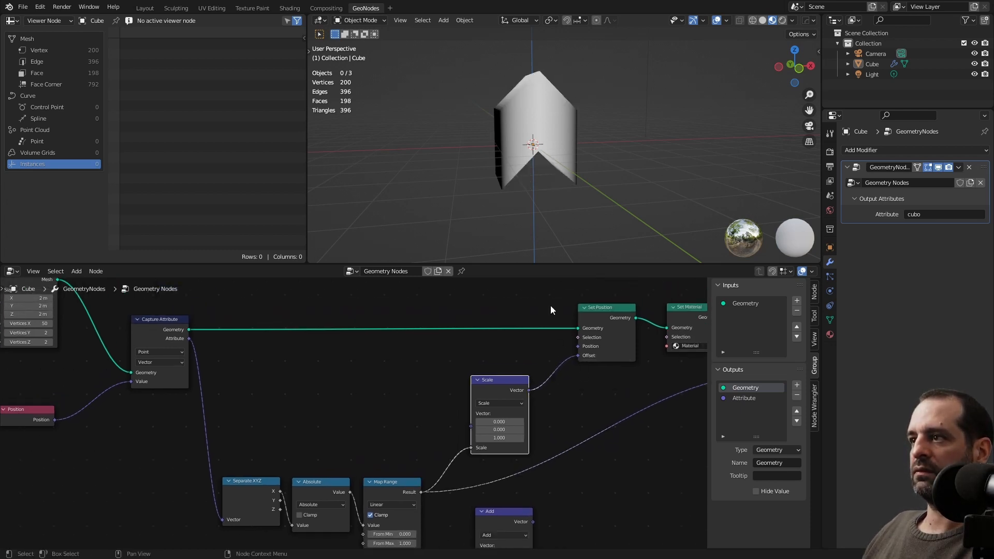
middle_click_drag(568, 208, 534, 171)
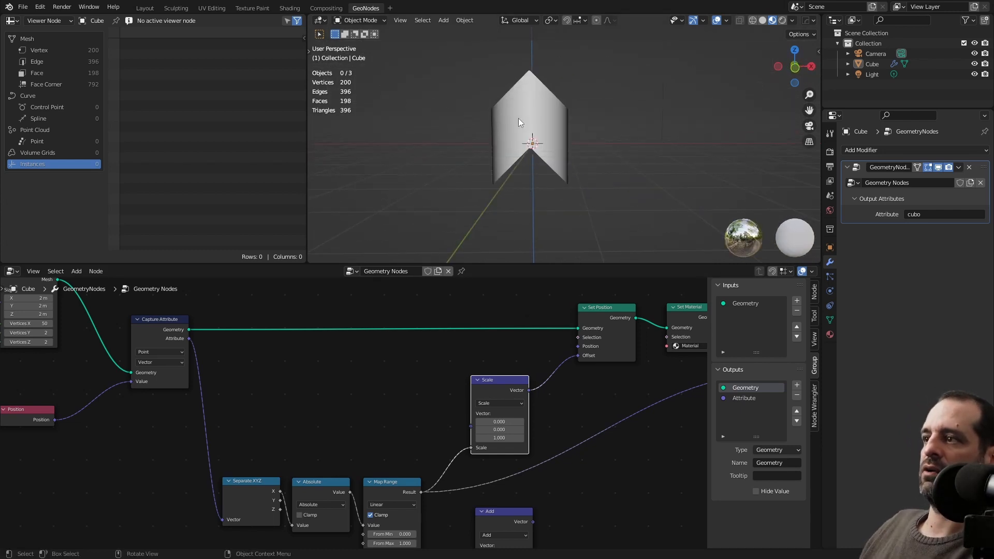
mouse_move(532, 153)
middle_mouse_down("alt")
mouse_move(549, 148)
mouse_move(533, 164)
middle_mouse_up("alt")
middle_click_drag(435, 458, 446, 421)
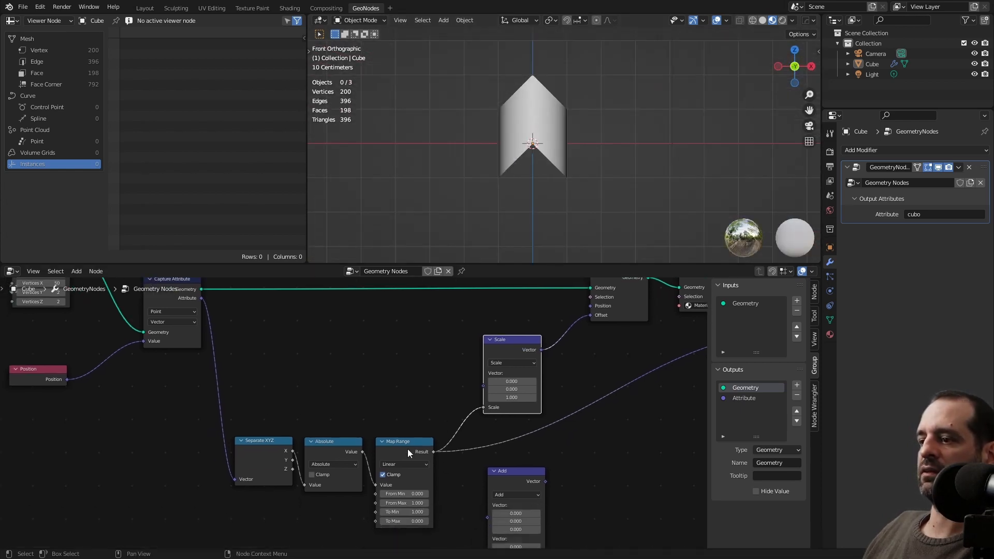
mouse_move(545, 125)
middle_mouse_down("shift")
mouse_move(554, 161)
mouse_move(560, 122)
middle_mouse_up("shift")
scroll(555, 162, "up", 2)
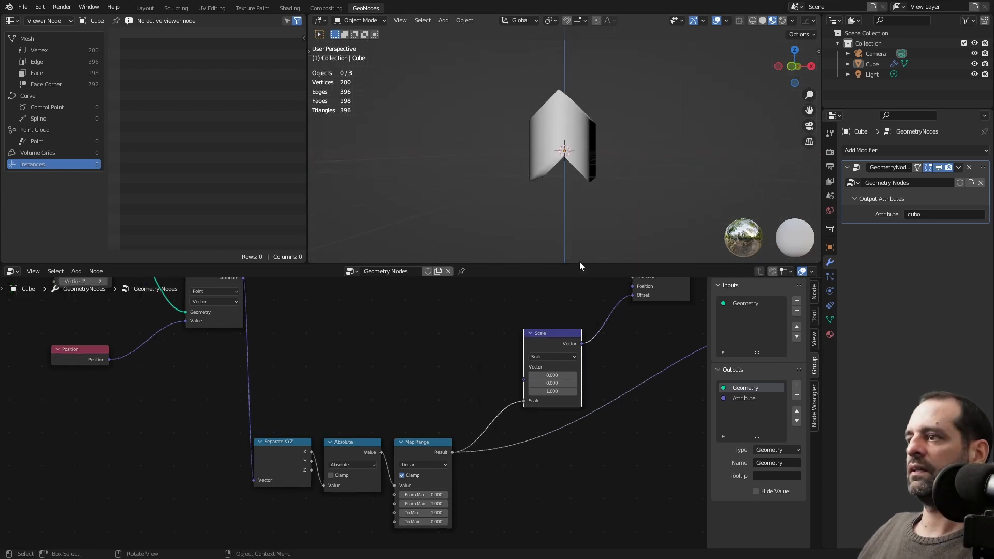
Shift the Scale node slightly away from Set Position and add a second Position node above it.
middle_click_drag(574, 280, 585, 309)
left_click(649, 319)
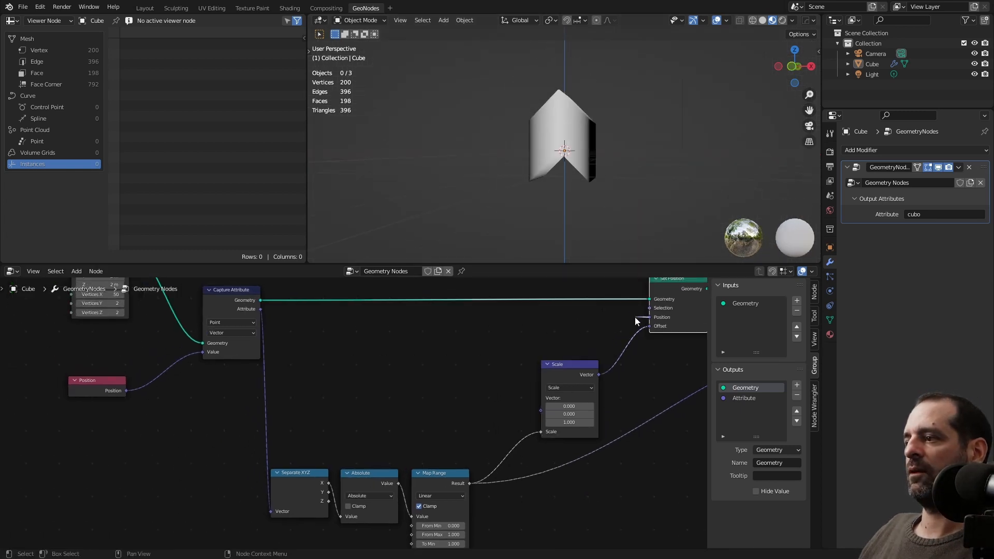
left_click_drag(579, 365, 564, 368)
scroll(594, 405, "down", 1)
scroll(564, 391, "down", 2)
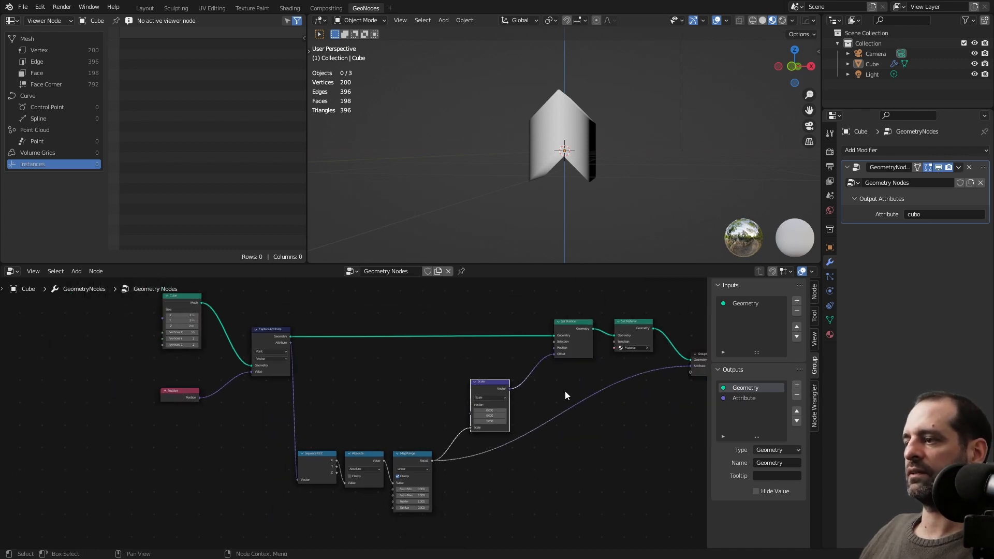
scroll(588, 387, "up", 3)
middle_click_drag(575, 202, 621, 195)
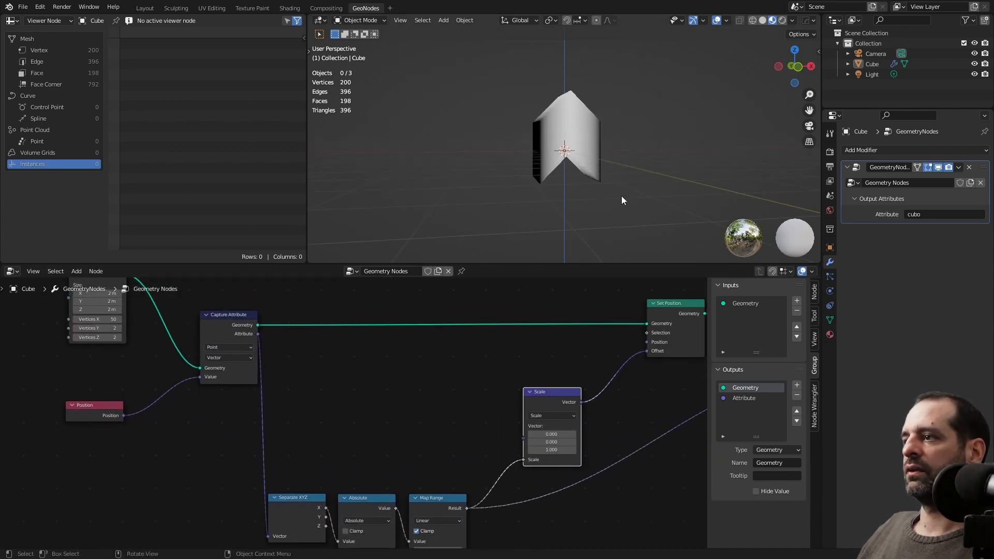
key("shift+a")
left_click(514, 335)
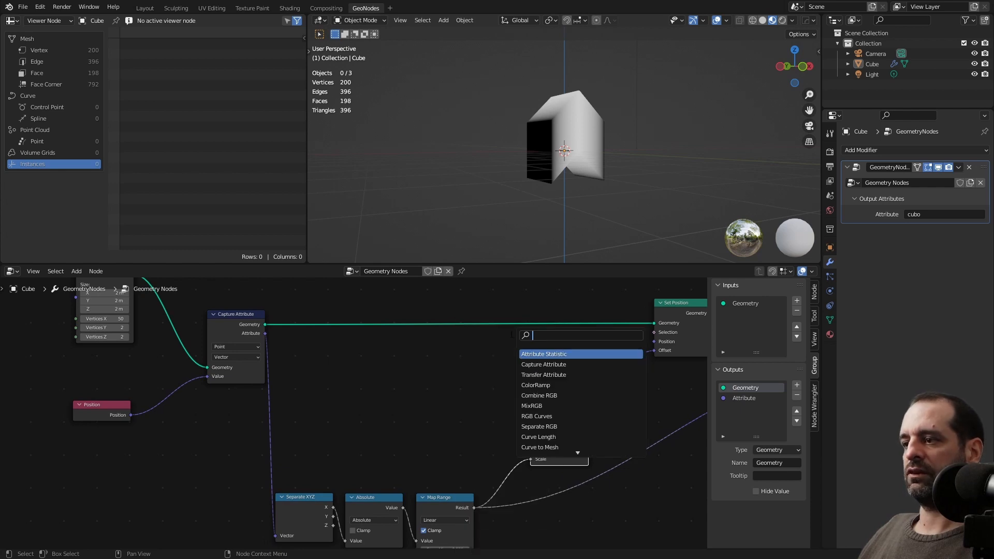
type("po")
left_click(538, 353)
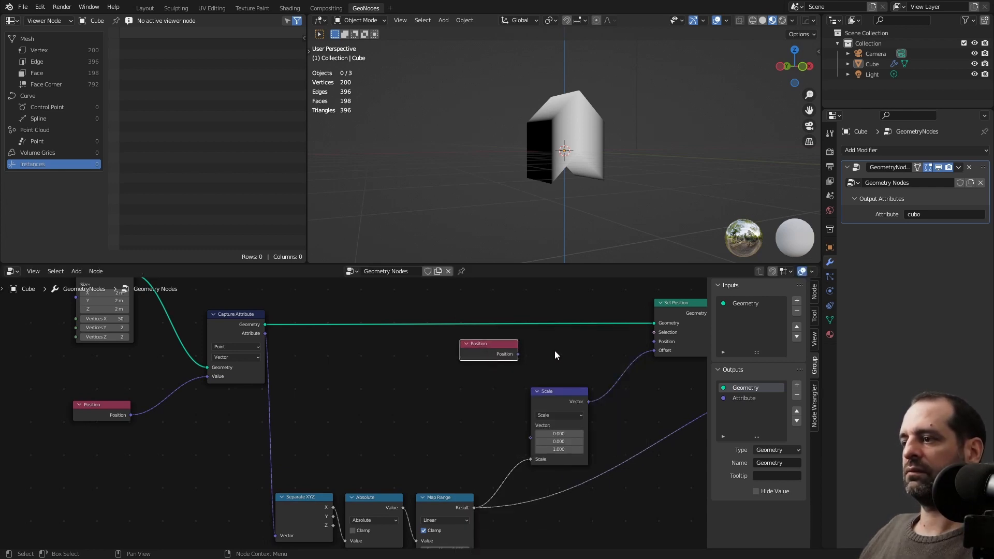
Add another Vector Math node with the Add operation and place it near the Scale node.
key("shift+a")
left_click(549, 338)
type("vec")
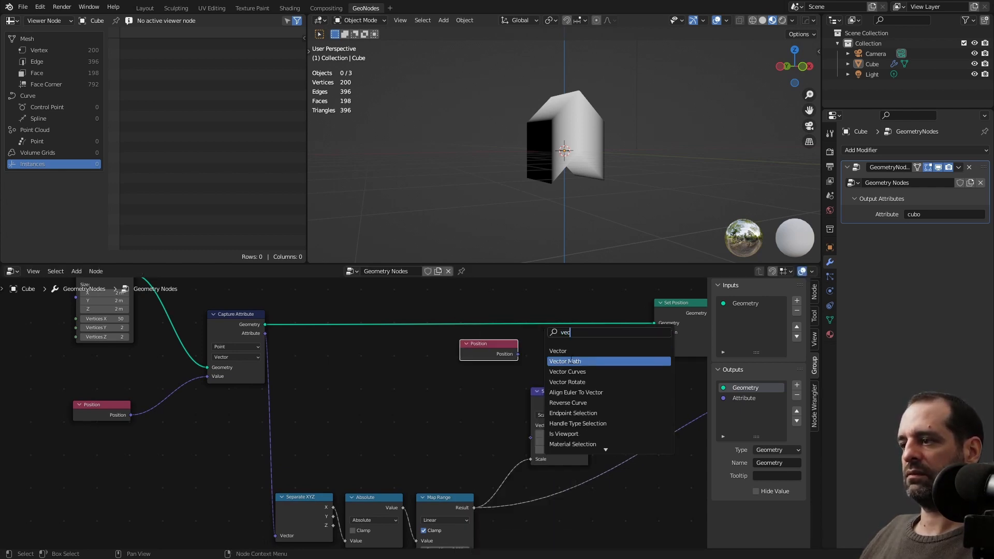
left_click(570, 361)
left_click(668, 506)
Sum the new Position node and the Scale vector in the Add node, feeding Set Position's Position input instead of Offset.
left_click(562, 399)
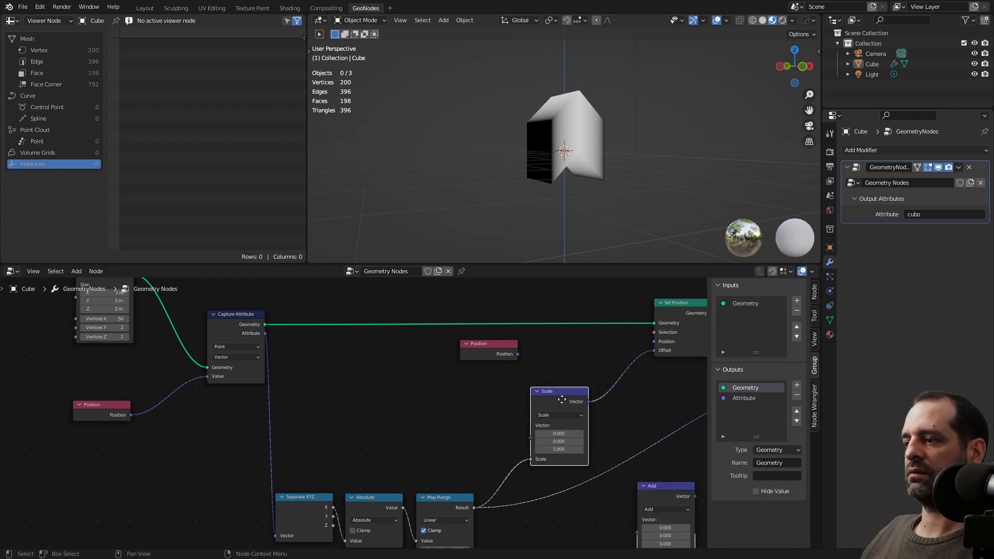
key("ctrl+z")
key("ctrl+z")
left_click_drag(566, 387, 571, 383)
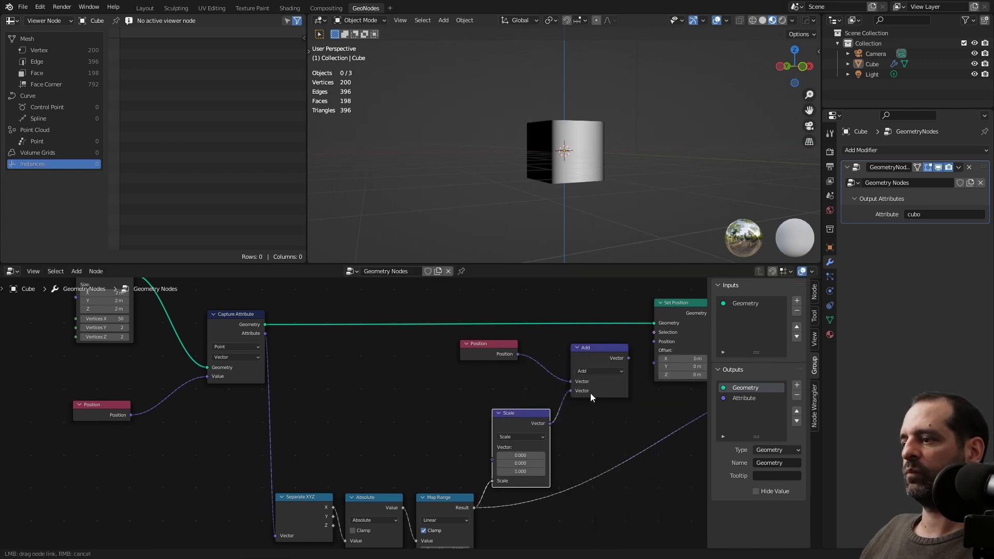
scroll(590, 392, "down", 1)
left_click_drag(628, 358, 653, 342)
scroll(602, 359, "up", 1)
scroll(626, 351, "up", 1)
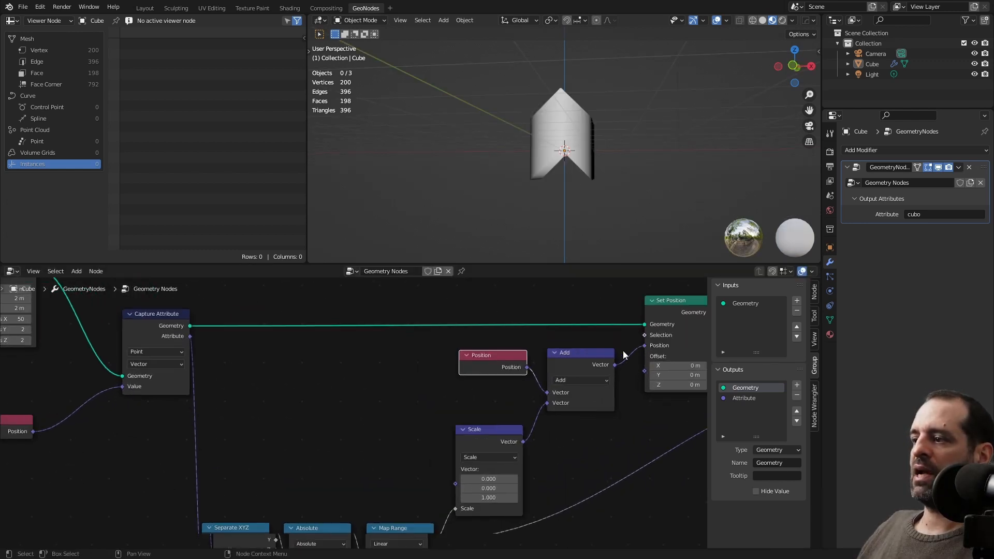
middle_click_drag(642, 353, 614, 359)
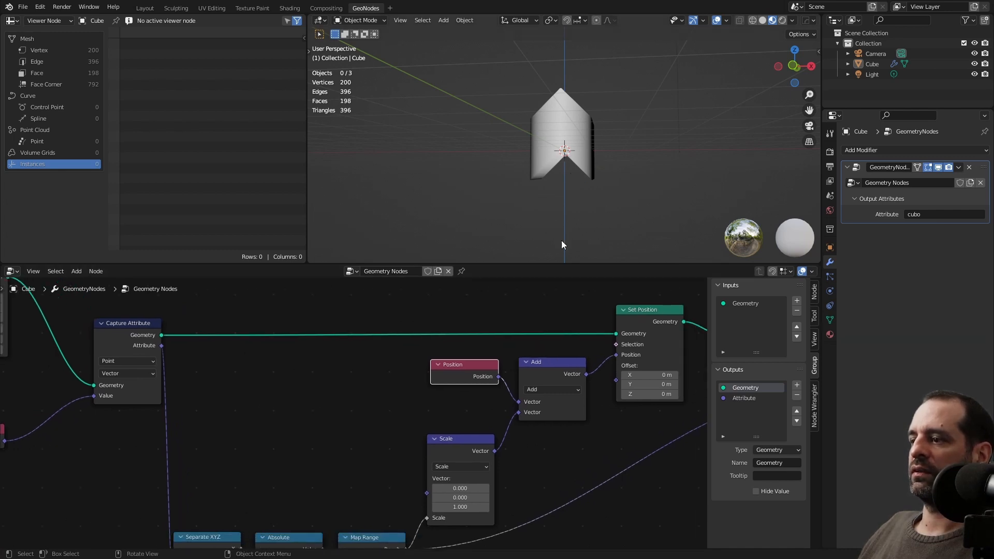
Delete all nodes between Group Input and Group Output and move Group Input slightly closer to Group Output.
middle_click_drag(561, 240, 587, 156)
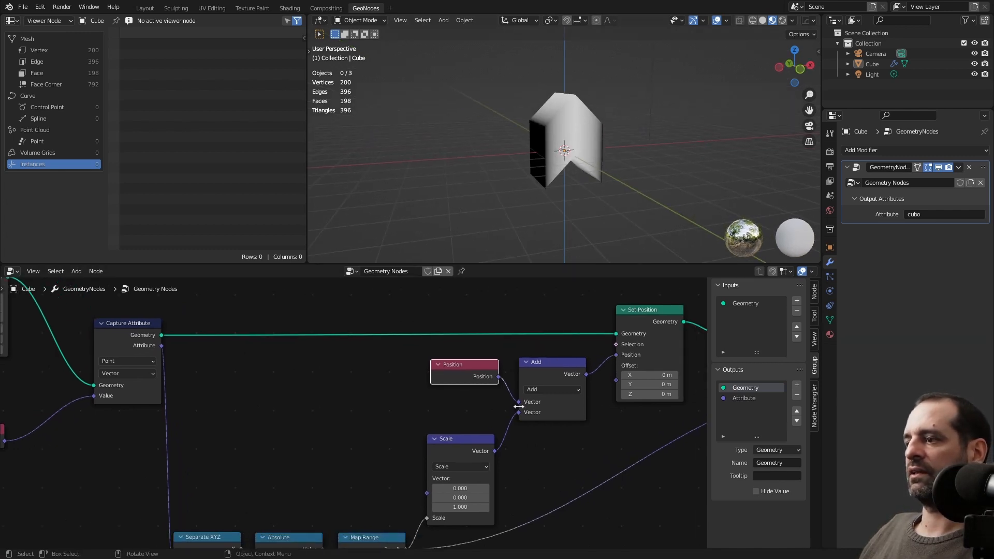
left_click_drag(481, 382, 521, 386)
scroll(518, 392, "down", 2)
scroll(439, 439, "down", 2)
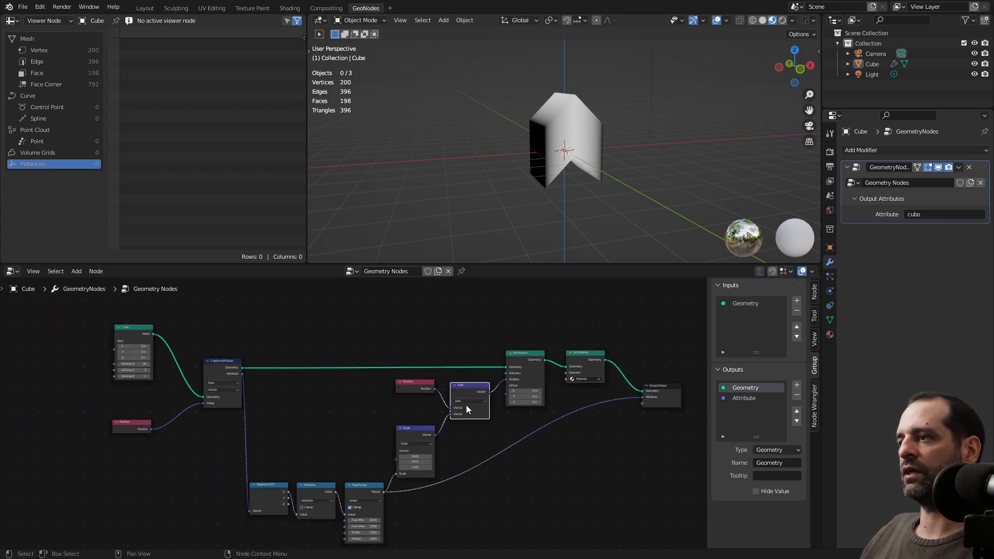
scroll(533, 417, "up", 2)
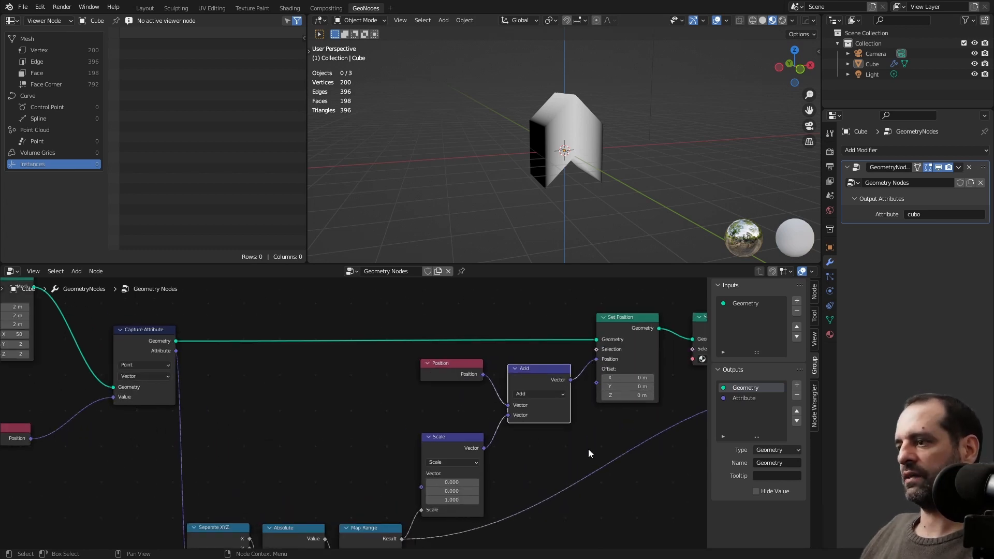
scroll(489, 468, "down", 7)
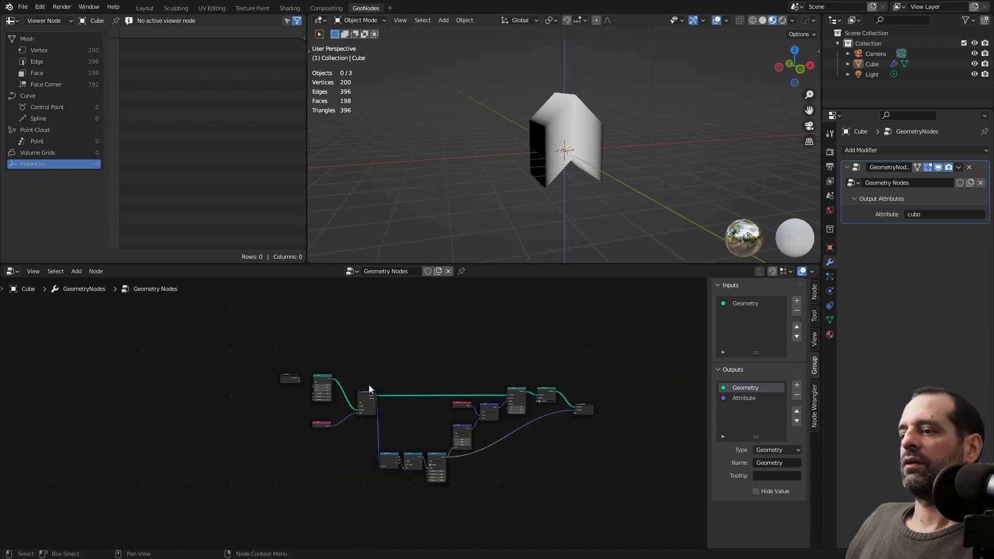
left_click_drag(314, 349, 560, 499)
key("x")
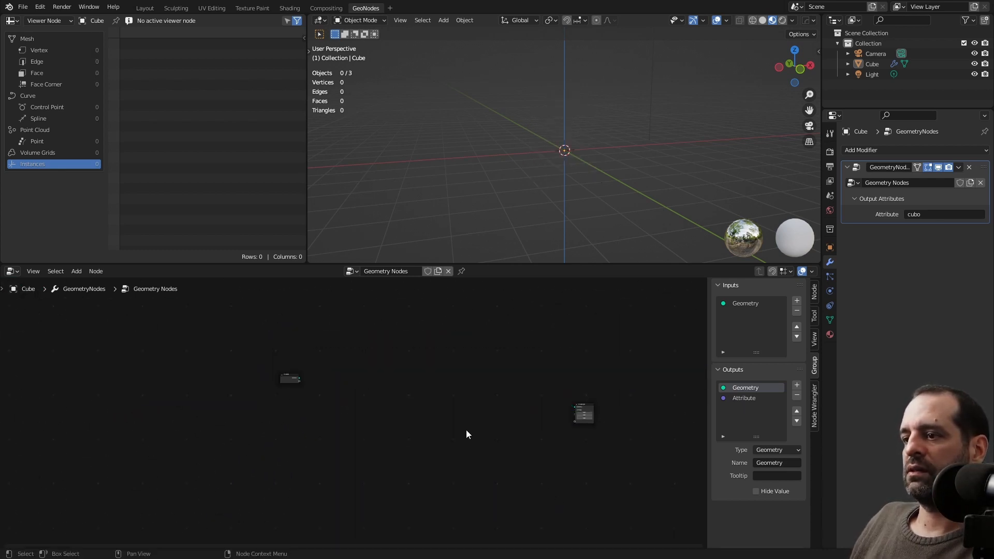
left_click_drag(284, 381, 322, 410)
Add a Curve Line node beside Group Input and connect its Curve output to Group Output's Geometry.
scroll(466, 414, "up", 2)
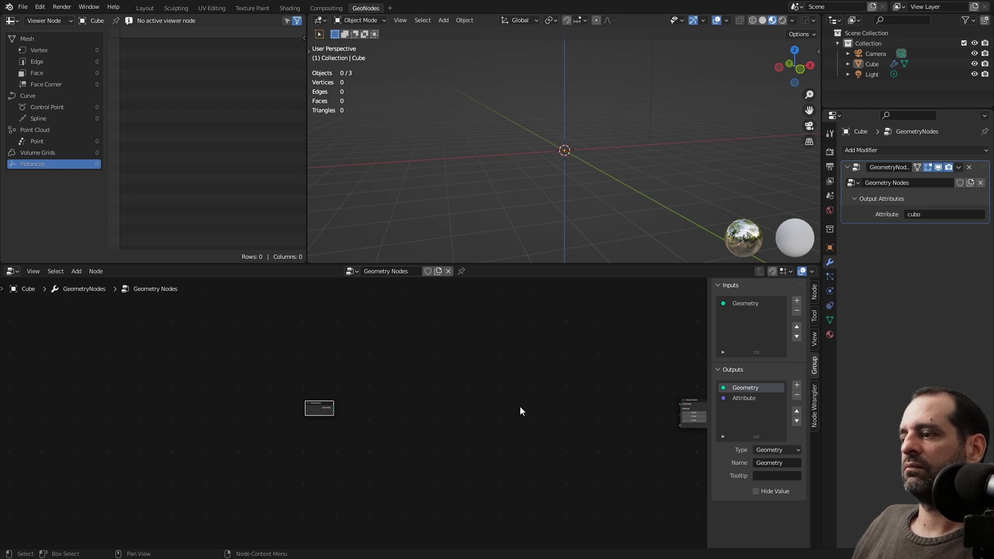
middle_click_drag(520, 406, 427, 399)
scroll(426, 399, "up", 3)
key("shift+a")
left_click(390, 334)
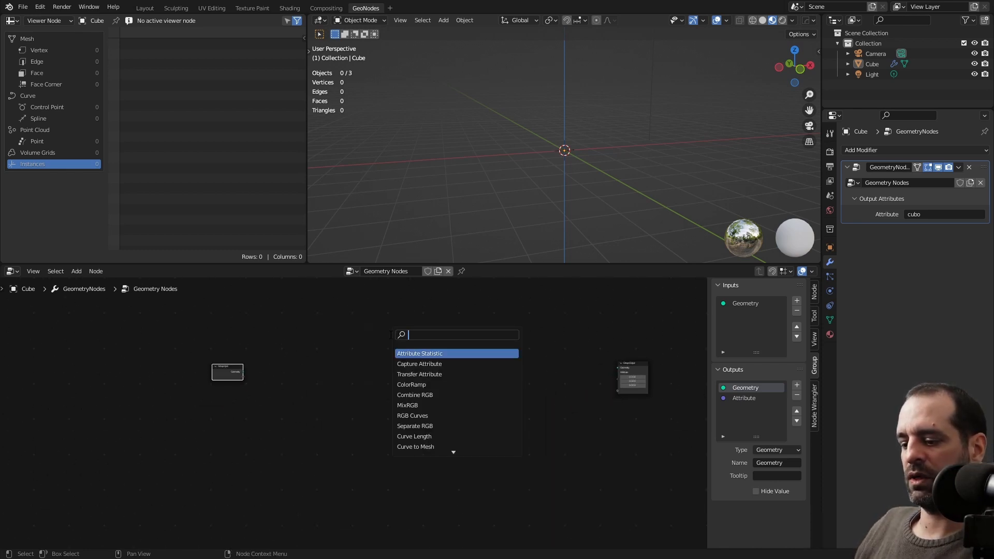
type("curve")
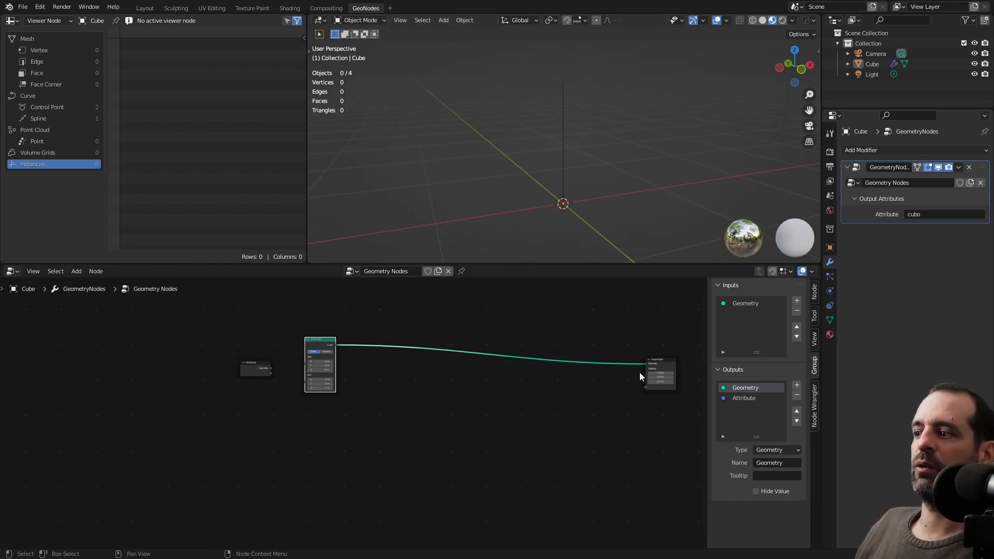
Insert a Curve to Mesh node on the link between Curve Line and Group Output.
scroll(365, 379, "up", 5)
middle_click_drag(370, 365, 393, 371)
left_click_drag(321, 310, 322, 303)
key("shift+a")
left_click(395, 297)
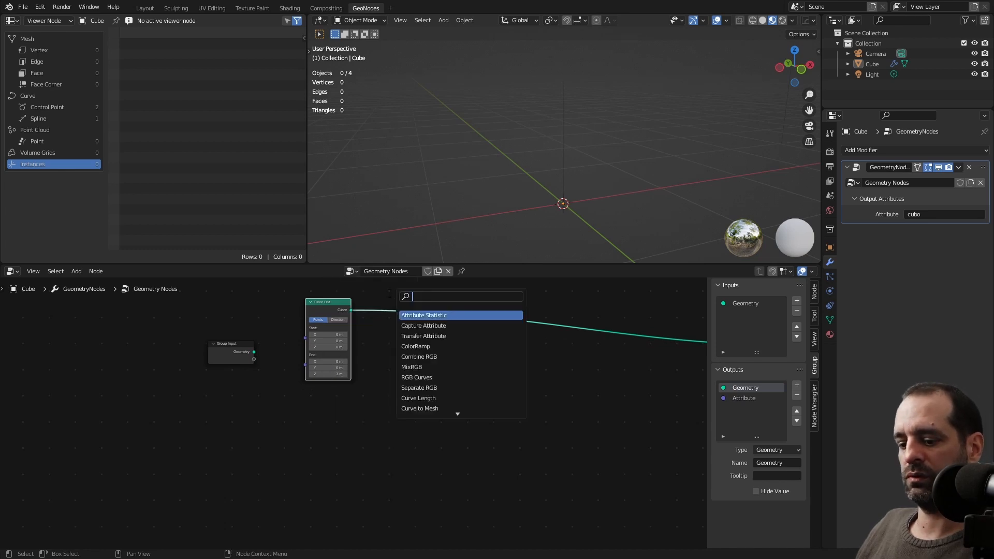
type("curve to")
key("Return")
left_click(433, 329)
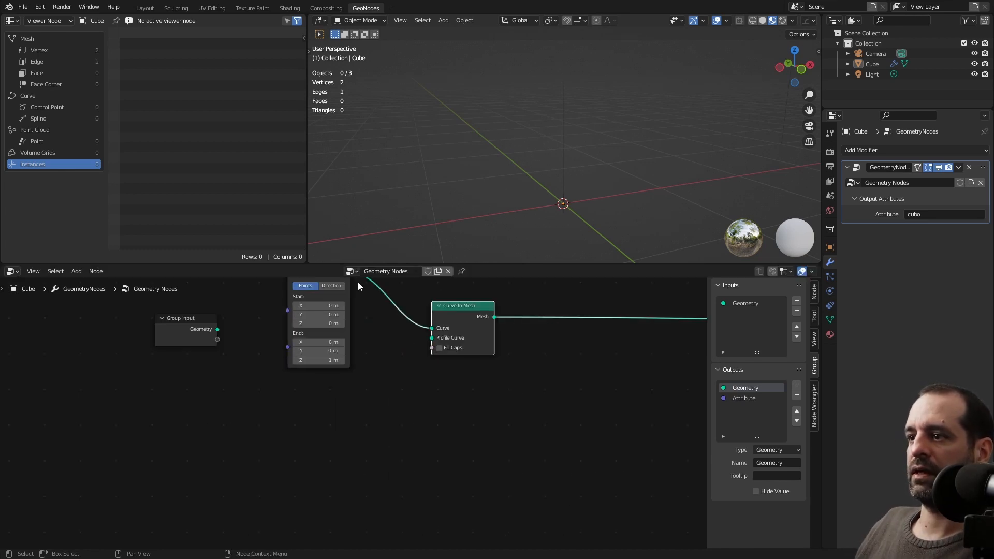
Add a Curve Circle node and place it below the Curve Line node.
scroll(390, 368, "down", 1)
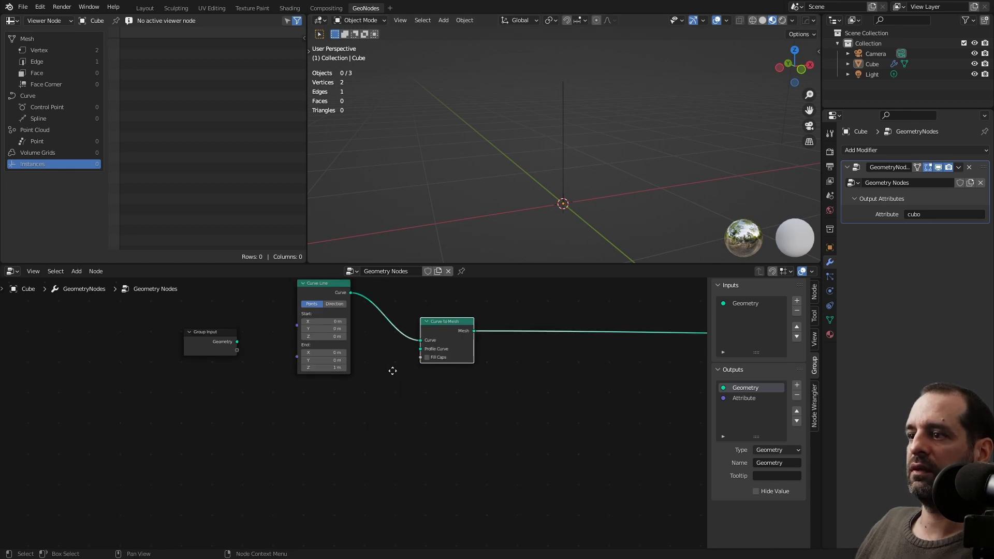
key("shift+a")
left_click(396, 346)
type("cir")
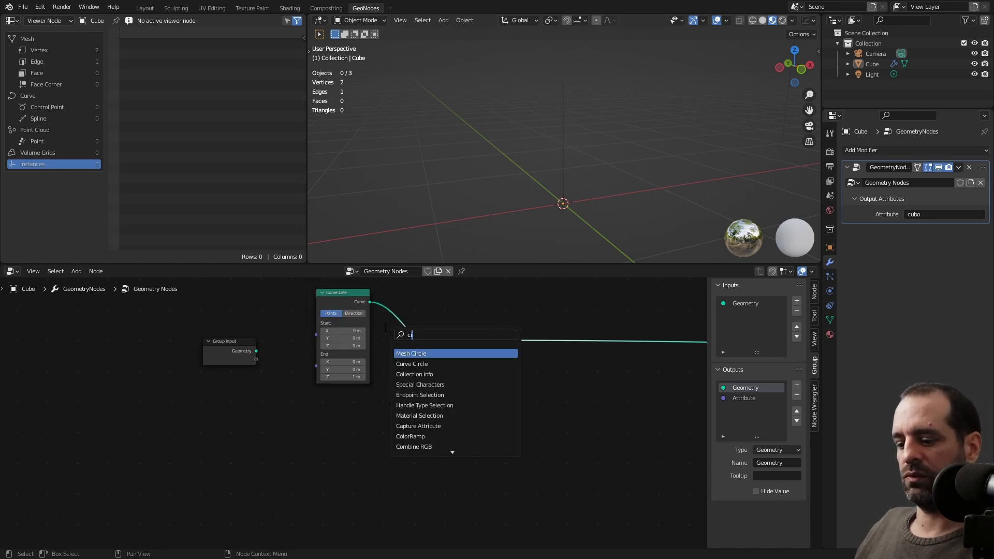
left_click(412, 364)
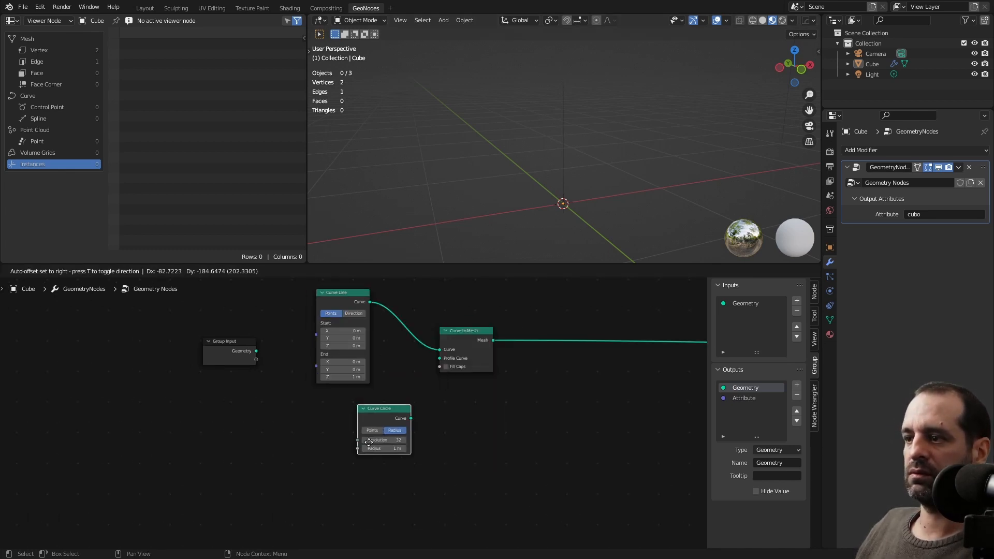
left_click(337, 436)
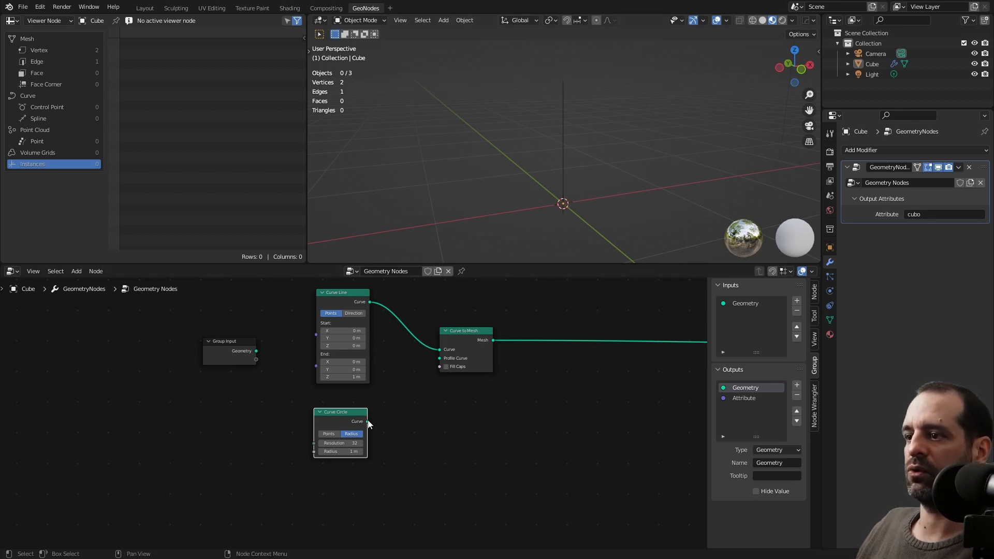
Connect Curve Circle to Curve to Mesh's Profile Curve and set the circle's radius to 0.12 m.
left_click_drag(368, 424, 441, 358)
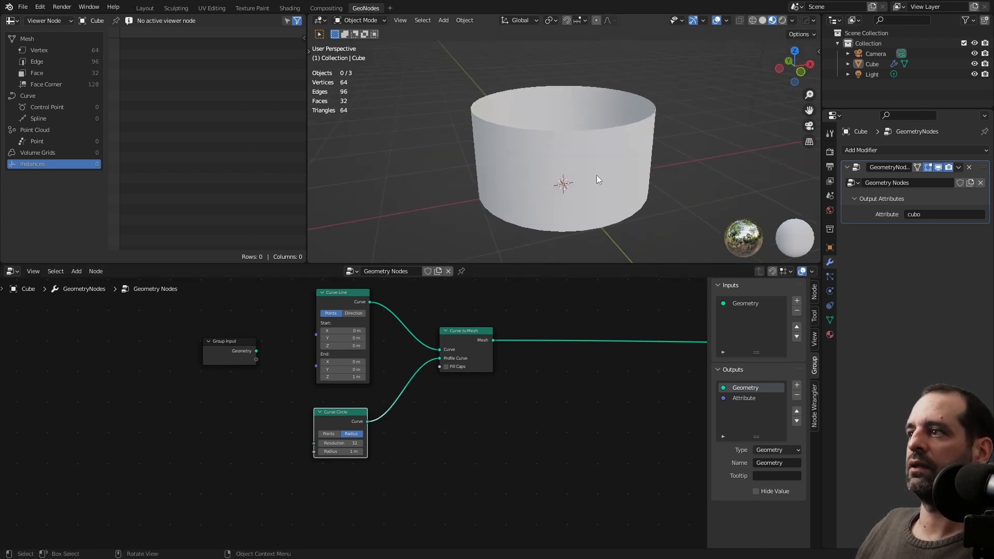
middle_click_drag(596, 175, 592, 193)
left_click_drag(341, 451, 312, 451)
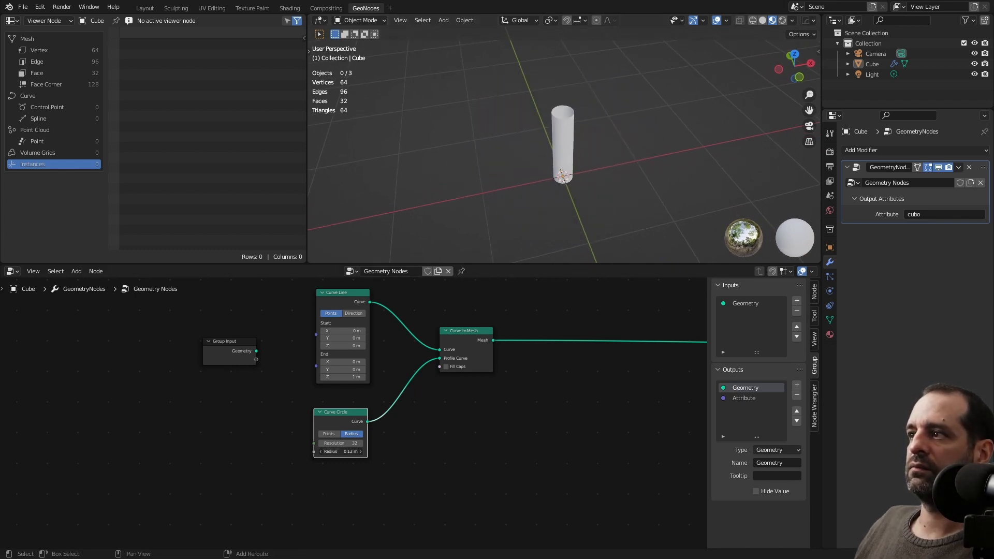
Add a Curve Parameter node and place it above Group Input, beside Curve Line.
key("shift+a")
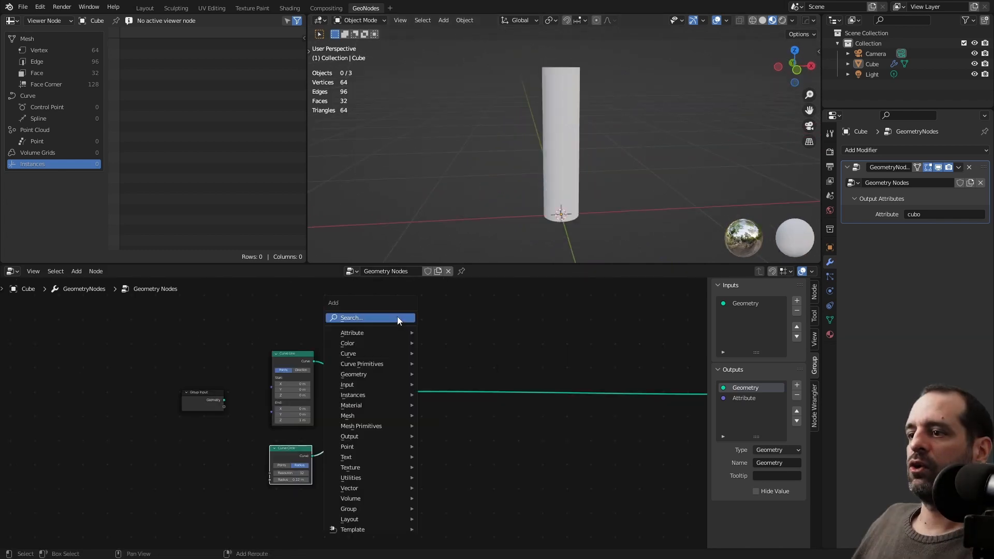
left_click(397, 316)
type("para")
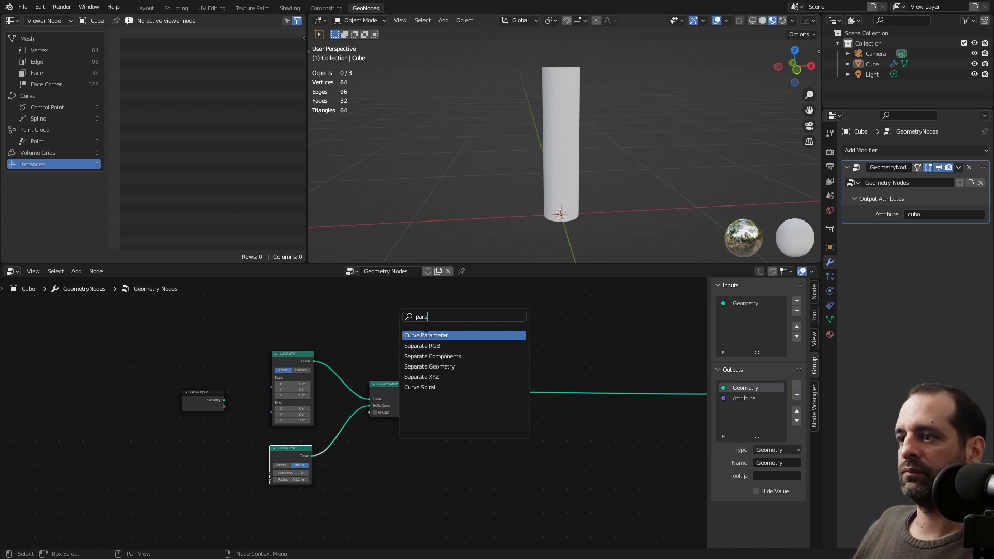
key("Return")
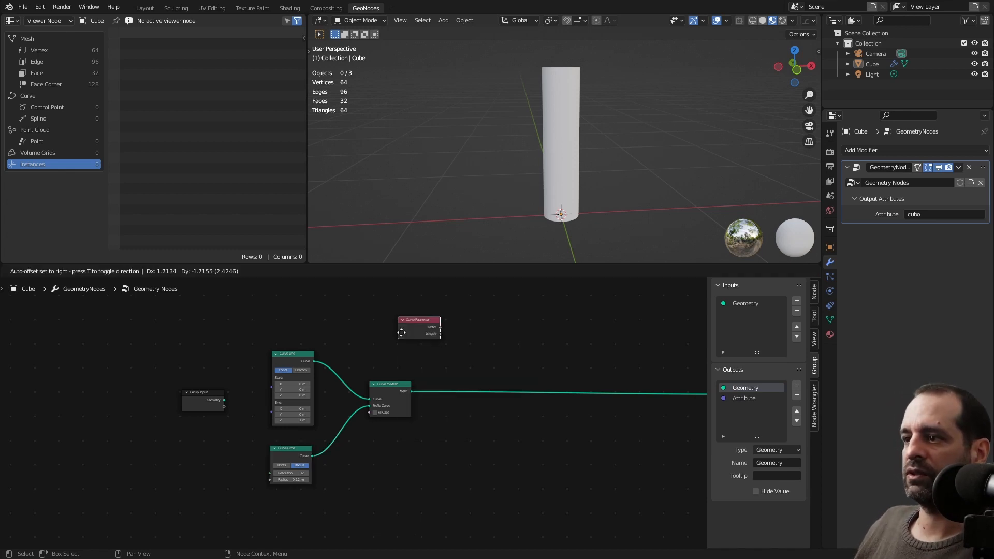
left_click(259, 344)
scroll(238, 352, "up", 2)
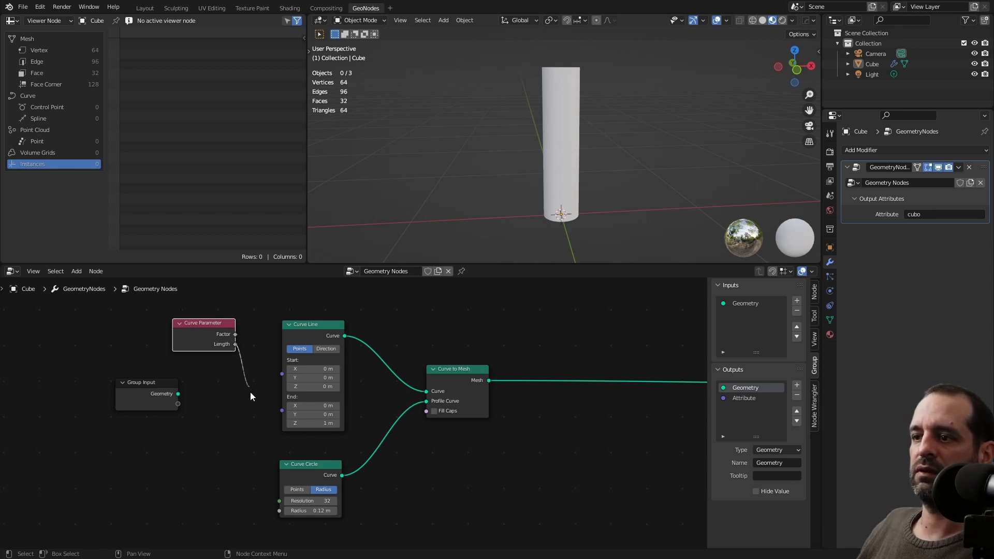
Move the Curve to Mesh node farther from the Curve Line and Curve Circle nodes to make room between them.
left_click_drag(250, 392, 276, 308)
middle_click_drag(558, 216, 548, 207)
scroll(347, 311, "down", 1)
scroll(346, 310, "down", 1)
middle_click_drag(346, 310, 375, 304)
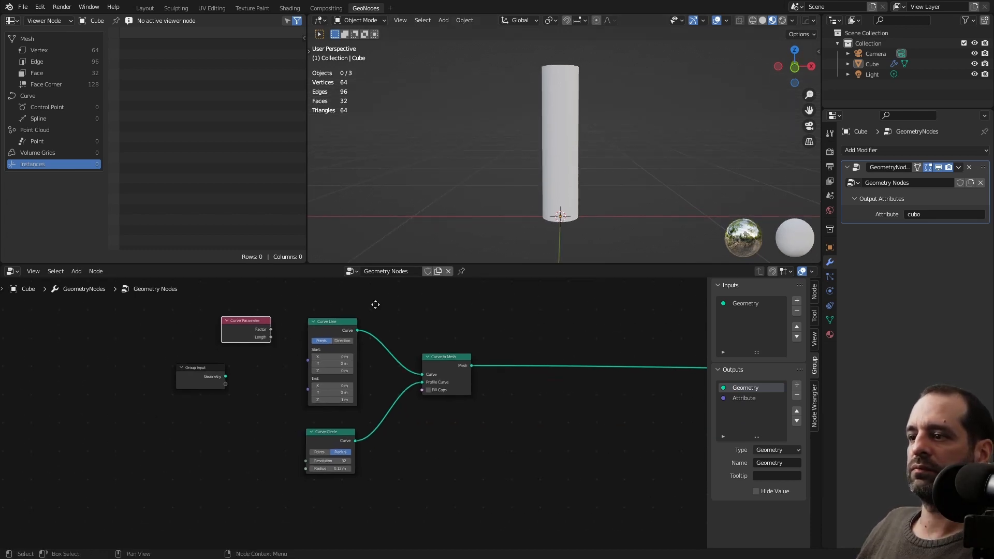
scroll(582, 421, "down", 4)
scroll(570, 401, "up", 3)
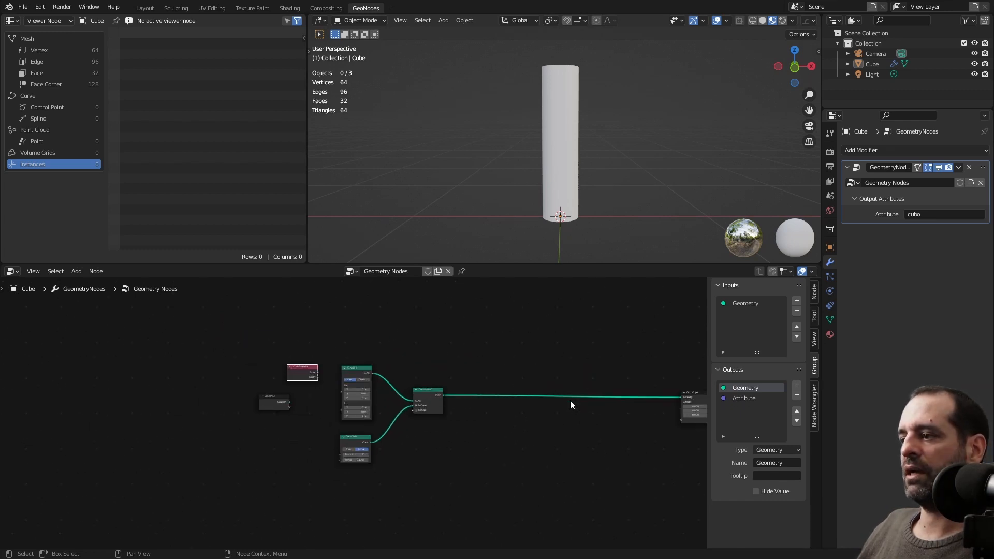
left_click_drag(448, 382, 482, 384)
middle_click_drag(455, 365, 455, 344, "ctrl")
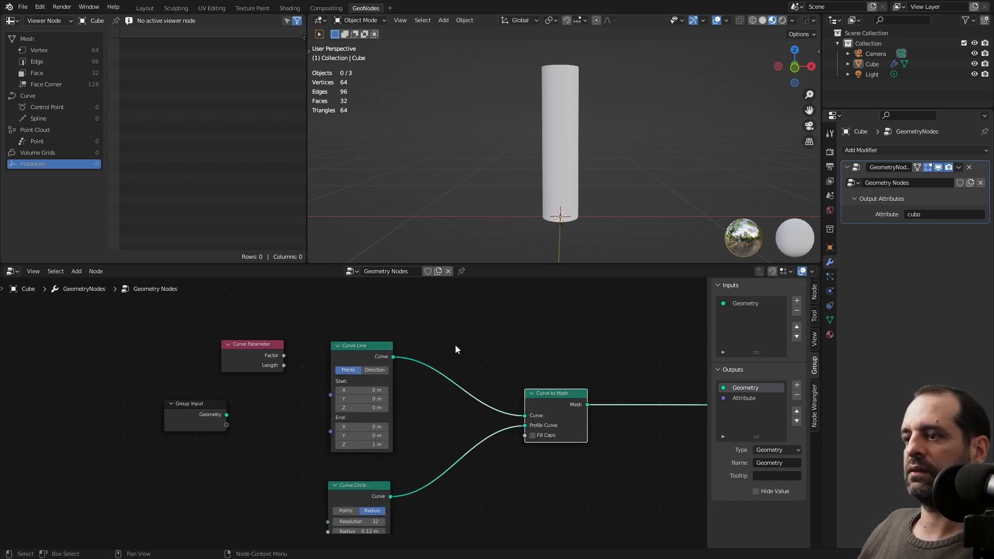
Insert a Capture Attribute node on the link between Curve Line and Curve to Mesh, and shift Curve Line slightly upward.
key("shift+a")
left_click(448, 321)
type("ca")
left_click(488, 341)
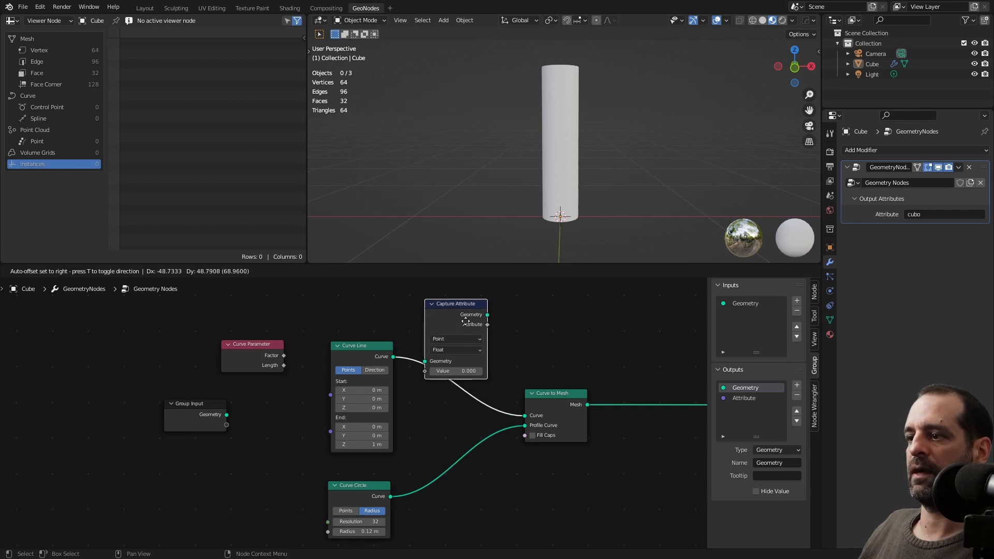
left_click(447, 353)
left_click_drag(364, 350, 366, 336)
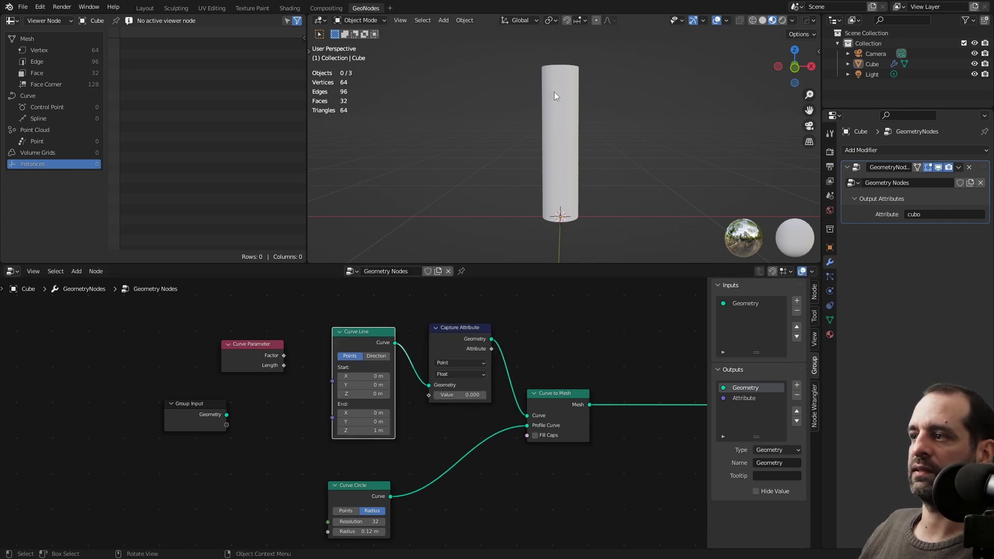
Connect Curve Parameter's Factor to Capture Attribute's Value, and the captured Attribute to Group Output's Attribute.
scroll(272, 346, "up", 1)
left_click_drag(266, 340, 455, 389)
key("Home")
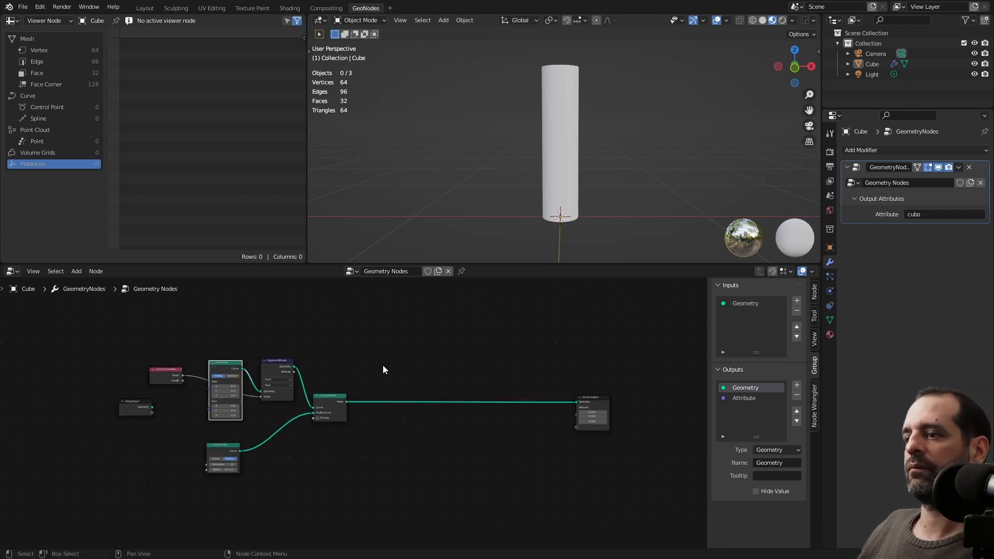
left_click_drag(293, 372, 577, 412)
Insert a Set Material node after Curve to Mesh and assign it the material named Material.
scroll(517, 396, "up", 9)
key("shift+a")
left_click(451, 332)
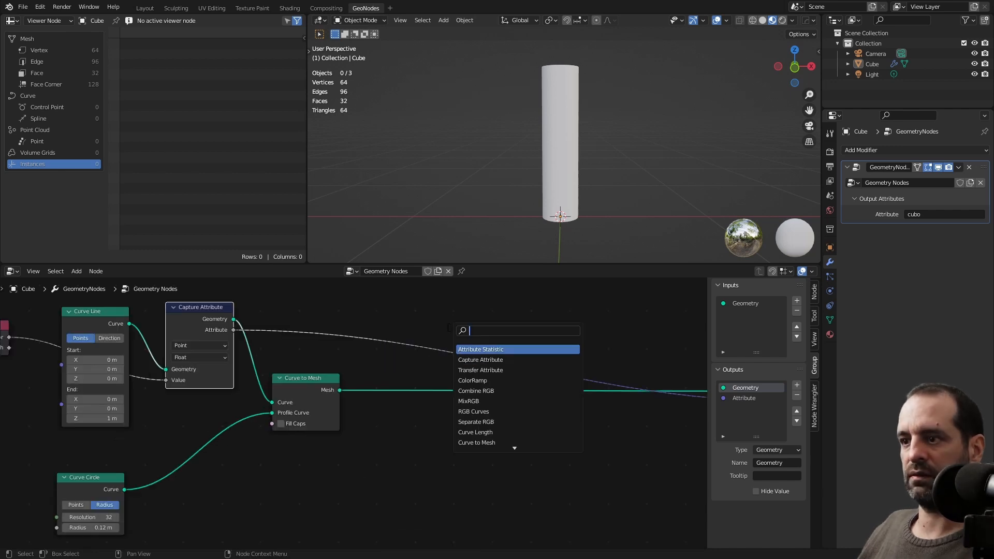
type("set mat")
key("Return")
left_click(442, 398)
left_click(427, 418)
left_click(453, 434)
Inspect the shaded cylinder and lengthen it by setting the Curve Line's End Z to 2.93 m.
scroll(411, 337, "down", 2)
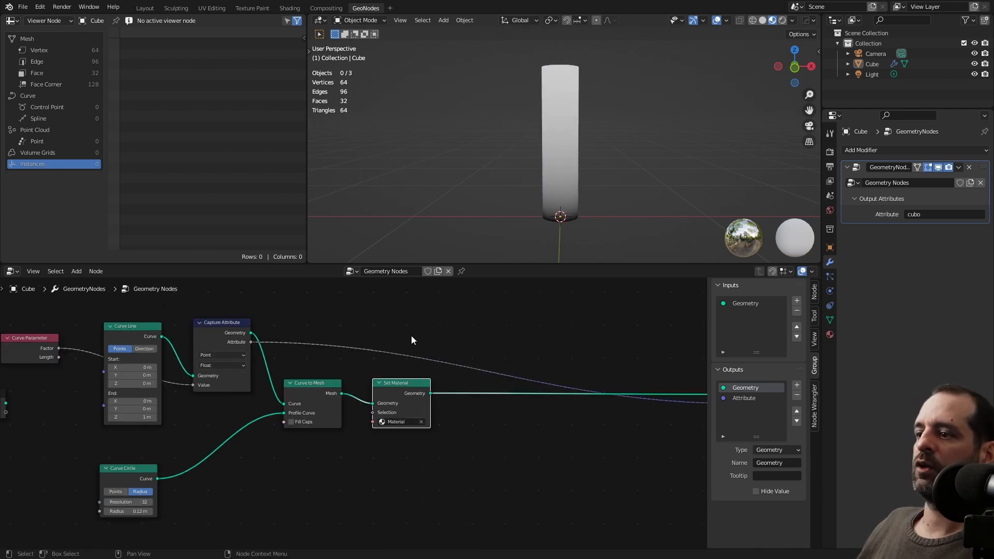
scroll(411, 335, "down", 2)
middle_click_drag(580, 228, 551, 236)
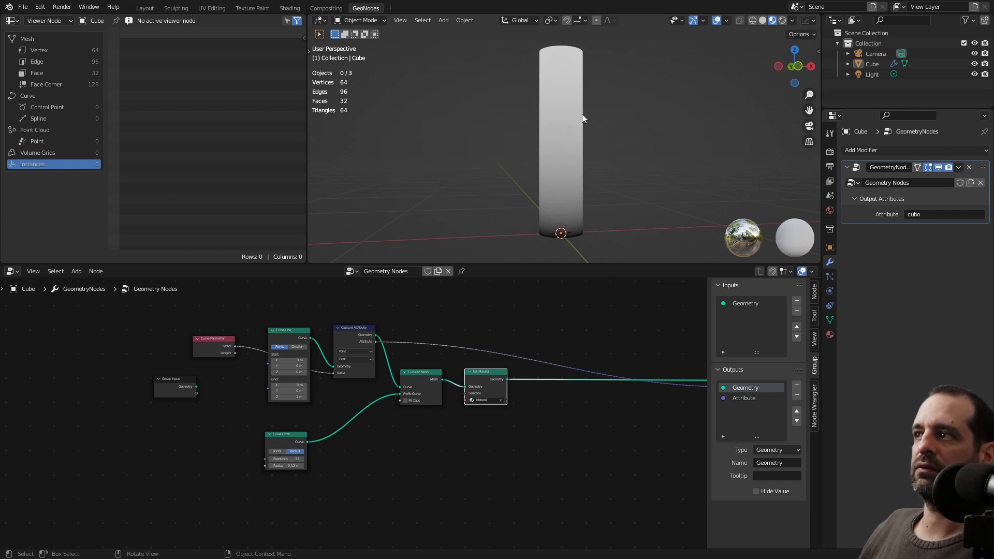
middle_click_drag(584, 119, 557, 55)
middle_click_drag(374, 350, 437, 382)
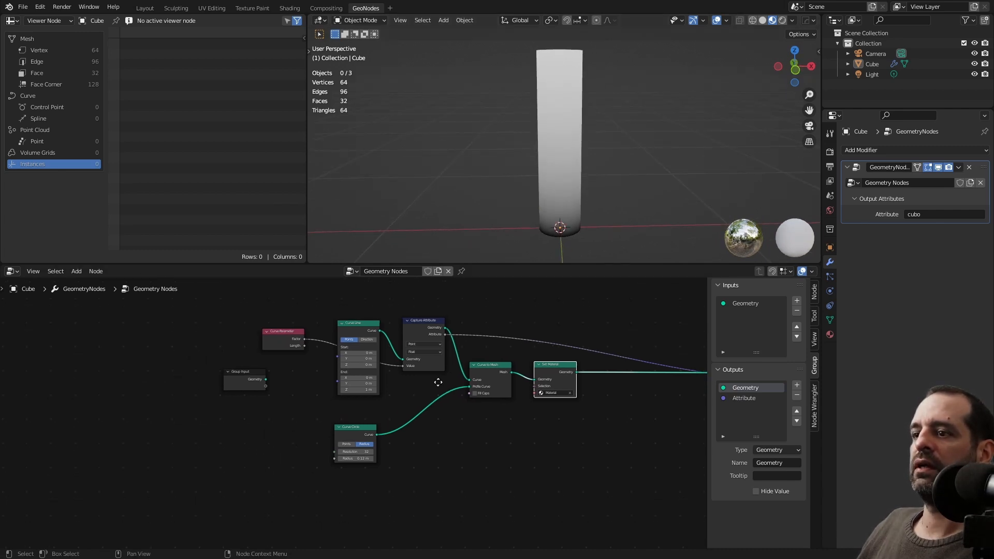
scroll(421, 382, "up", 3)
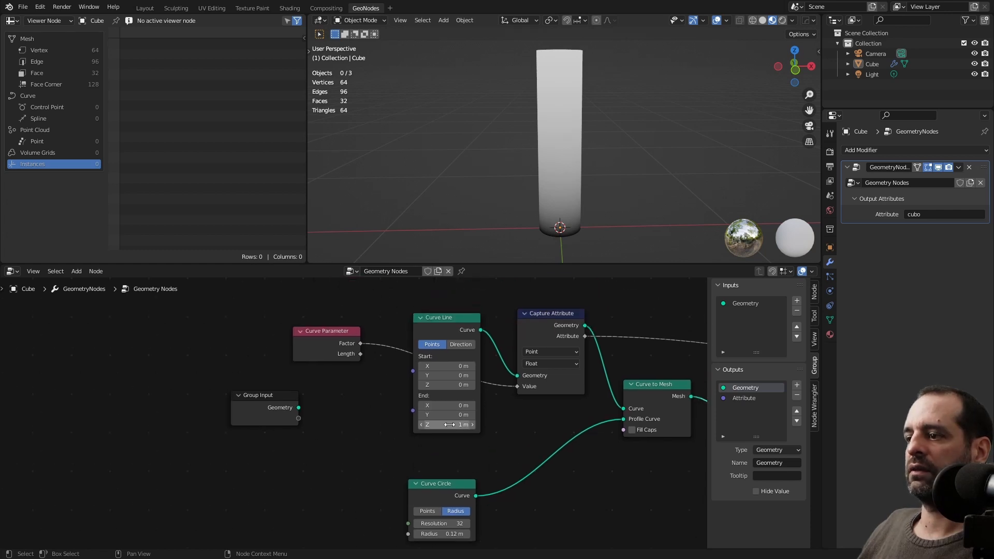
mouse_move(450, 425)
left_mouse_down("shift")
mouse_move(401, 425)
mouse_move(451, 426)
left_mouse_up("shift")
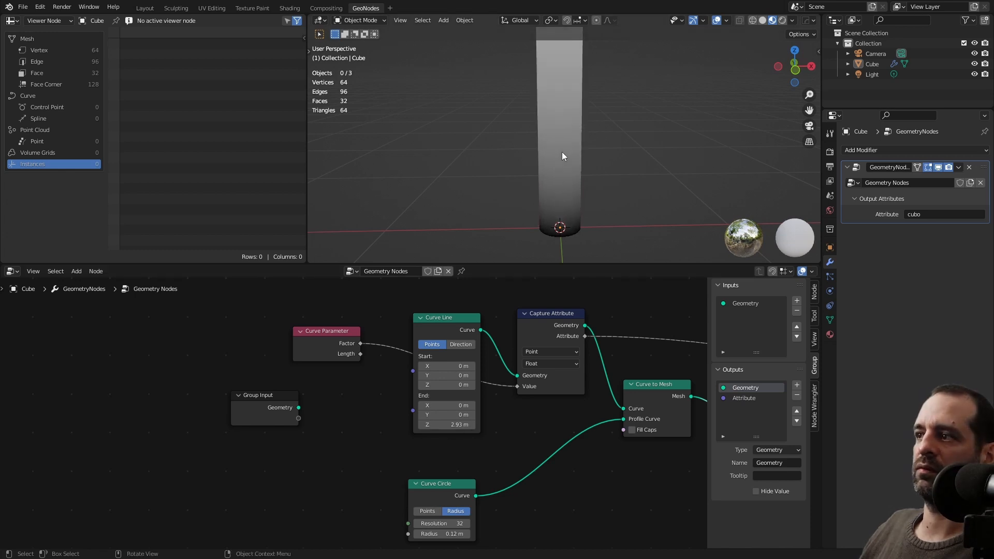
Feed Capture Attribute's Value from Curve Parameter's Length output instead of Factor.
scroll(563, 113, "down", 4)
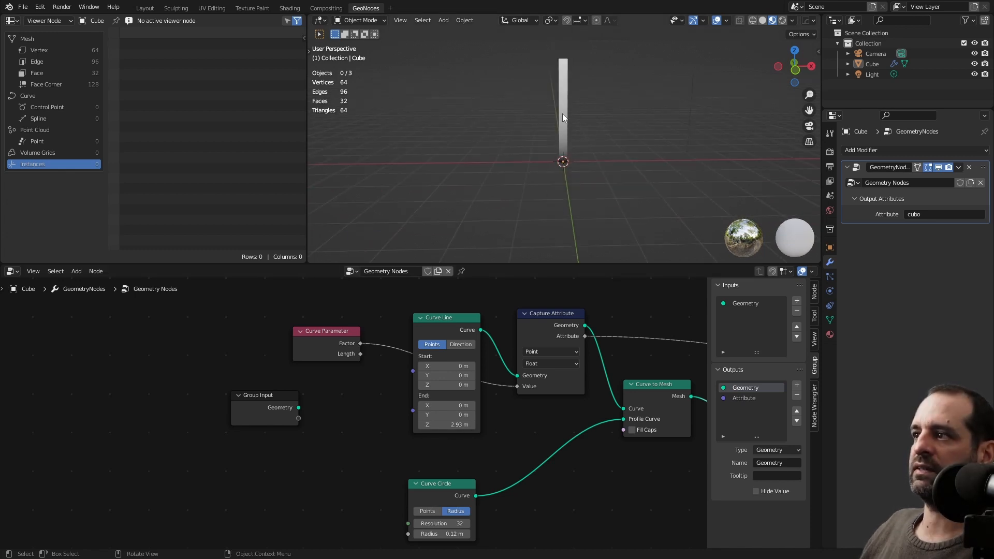
scroll(378, 392, "up", 2)
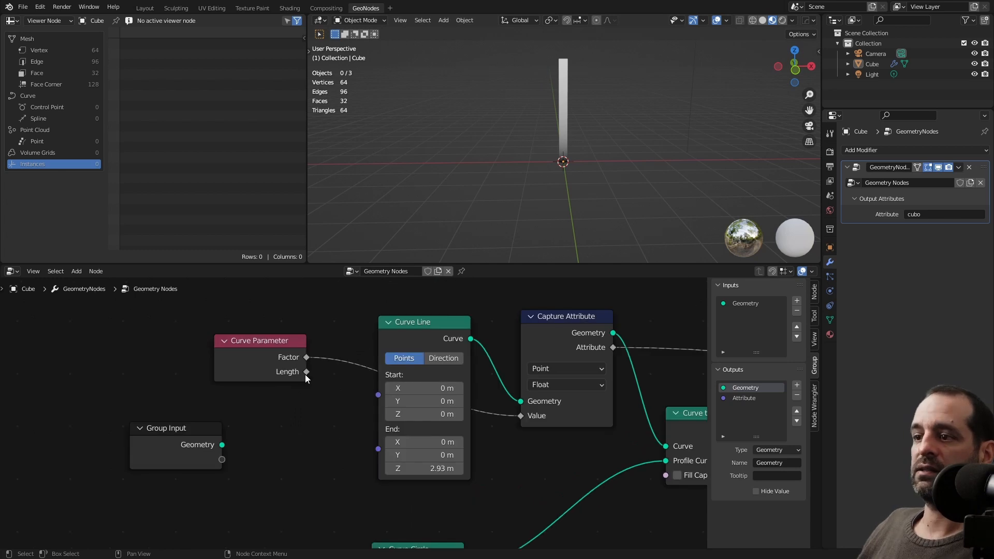
left_click_drag(306, 373, 521, 417)
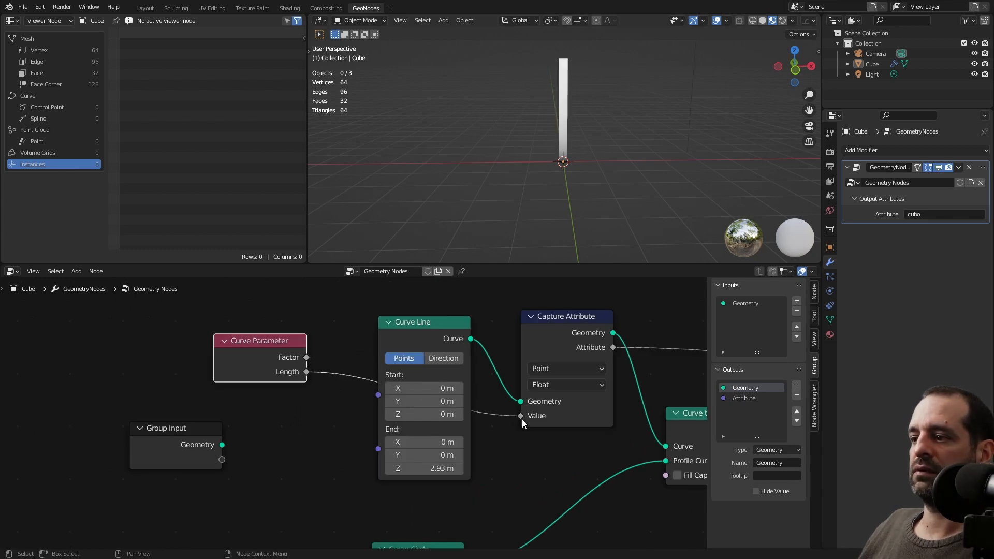
Inspect the shaded cylinder from the front and set the Curve Line's End Z to 3 m.
scroll(577, 157, "up", 3)
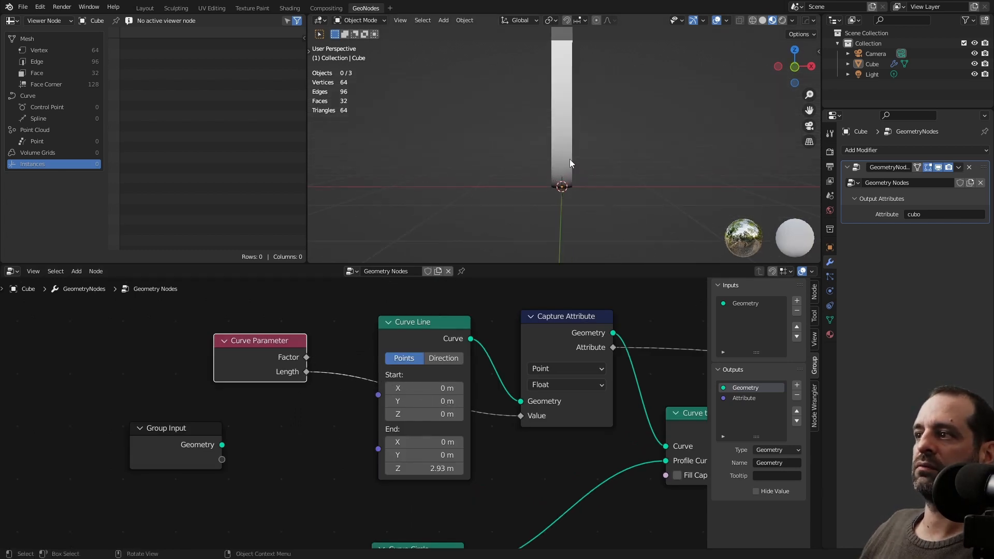
key("KP_1")
scroll(576, 122, "down", 1)
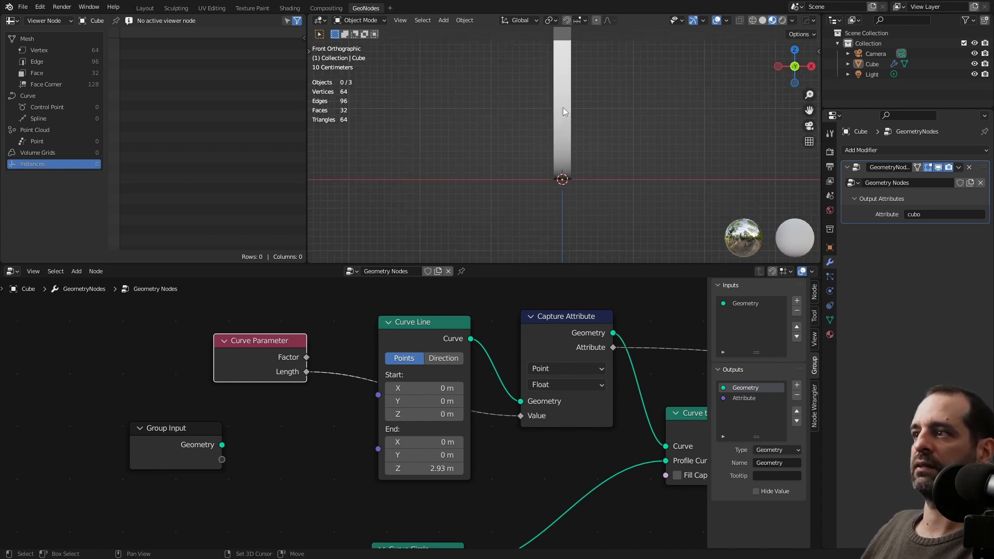
scroll(566, 110, "up", 5, "shift")
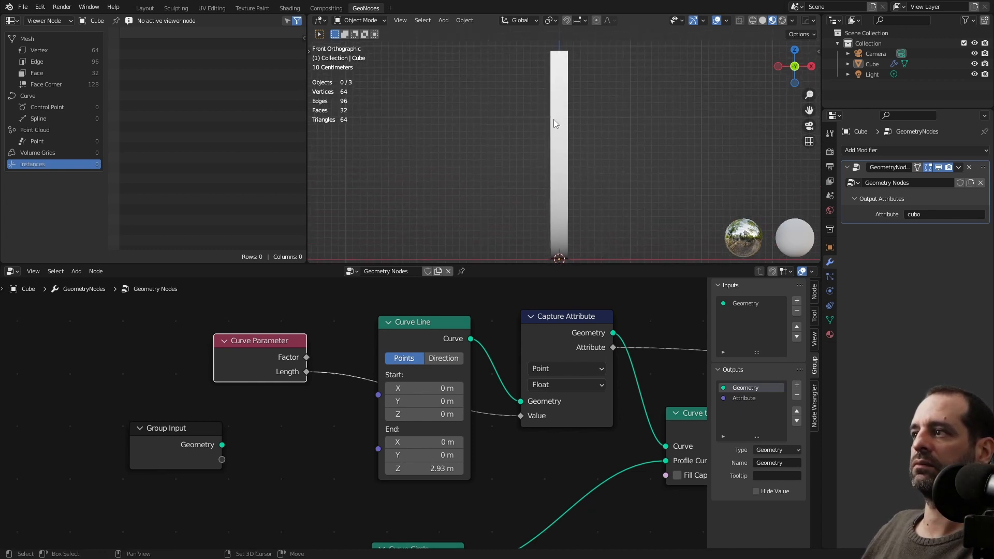
scroll(368, 375, "up", 1)
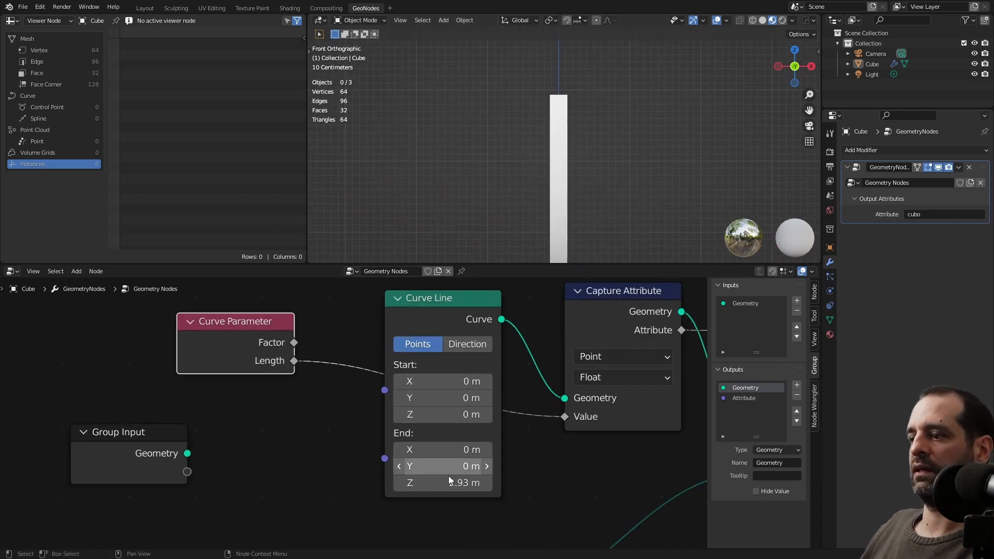
left_click(426, 484)
type("3")
key("Return")
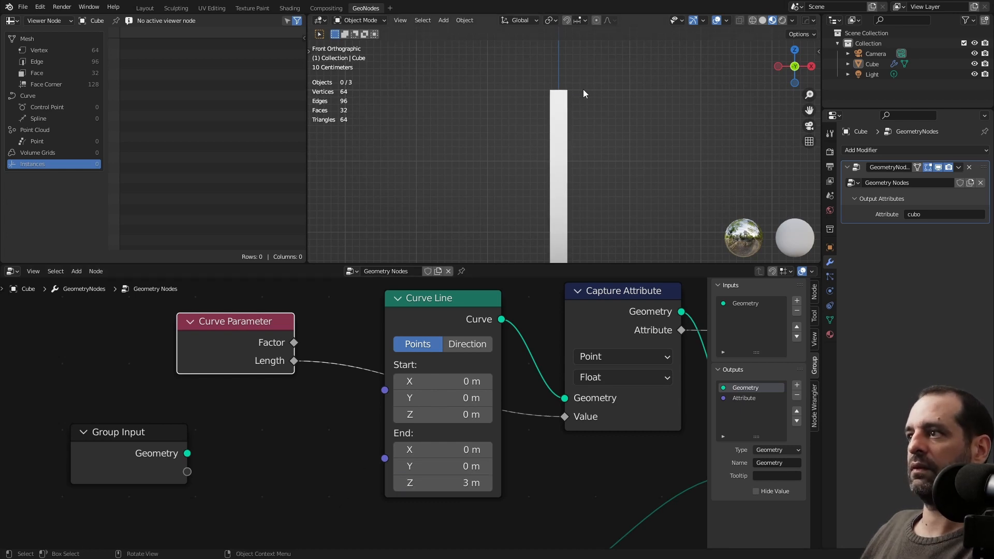
Examine the shading gradient along the full height of the cylinder from several angles and distances.
scroll(550, 104, "down", 3)
middle_click_drag(549, 103, 569, 169)
scroll(342, 411, "down", 2)
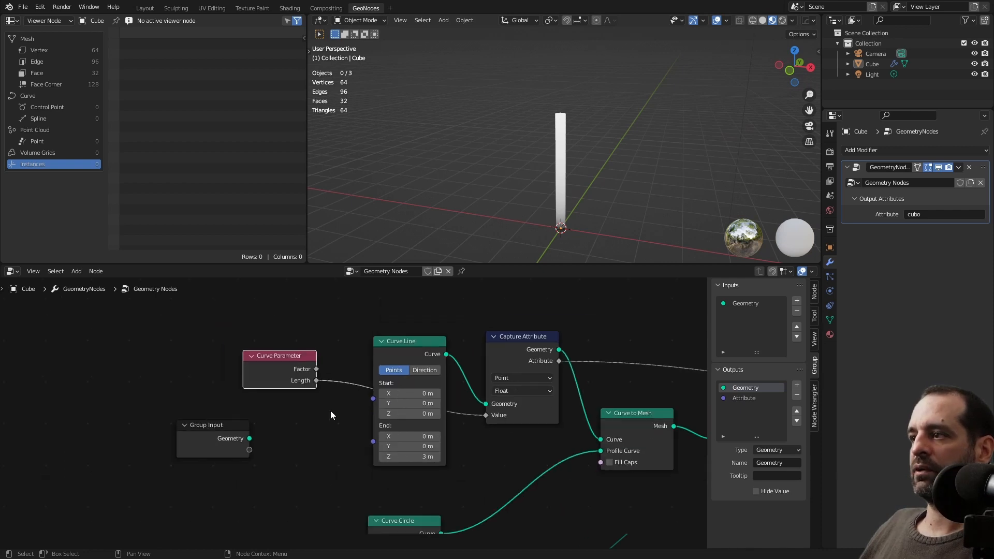
middle_click_drag(579, 213, 576, 229)
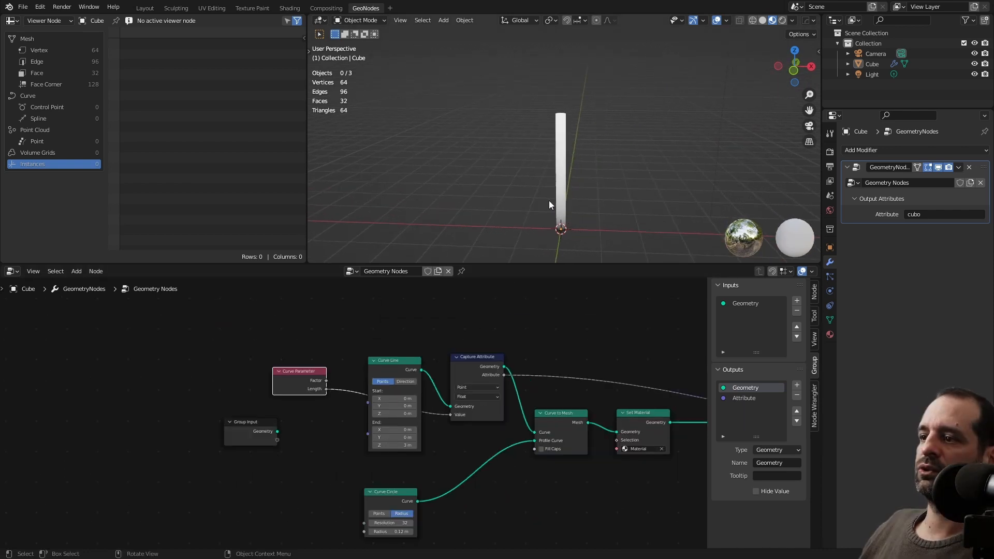
key("shift+w")
scroll(590, 197, "up", 3)
middle_click_drag(590, 197, 564, 186)
key("shift+w")
middle_click_drag(566, 234, 558, 195, "shift")
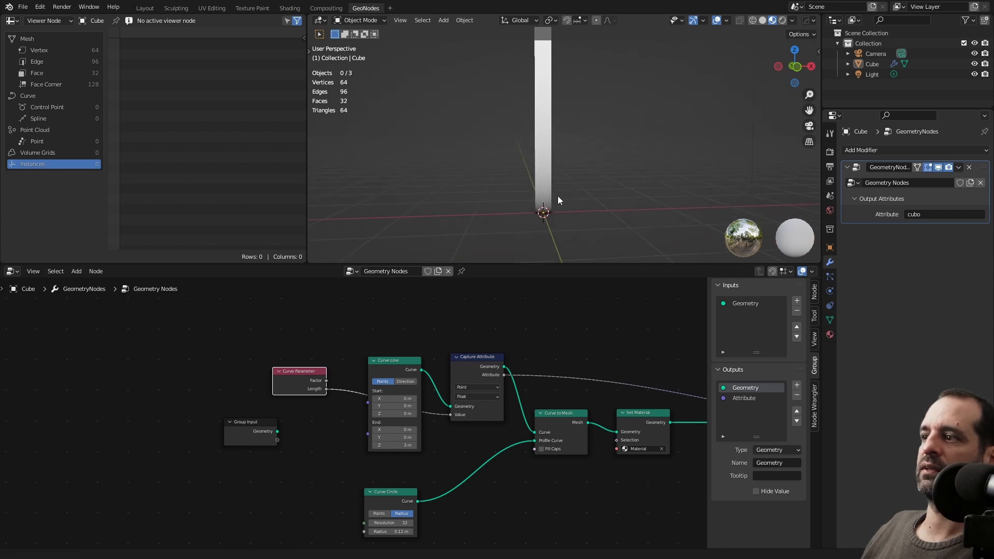
Move the Curve Parameter node directly above the Curve Line node and look over the cylinder's gradient again.
left_click_drag(311, 373, 402, 325)
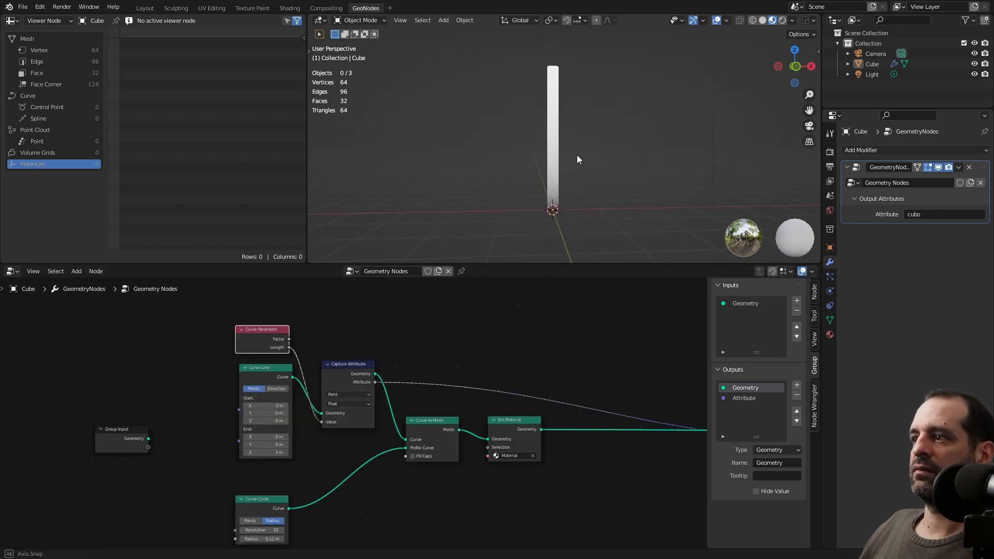
scroll(576, 157, "up", 3)
middle_click_drag(544, 232, 554, 211)
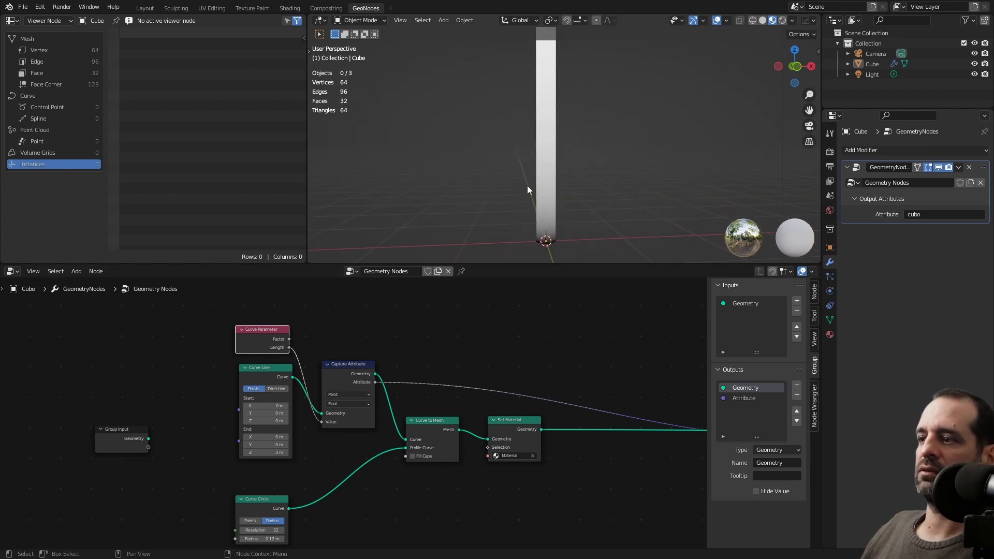
middle_click_drag(527, 185, 562, 213)
scroll(493, 321, "up", 1)
Add a Math node set to Fraction and place it above the Curve to Mesh node.
key("shift+a")
type("math")
key("Return")
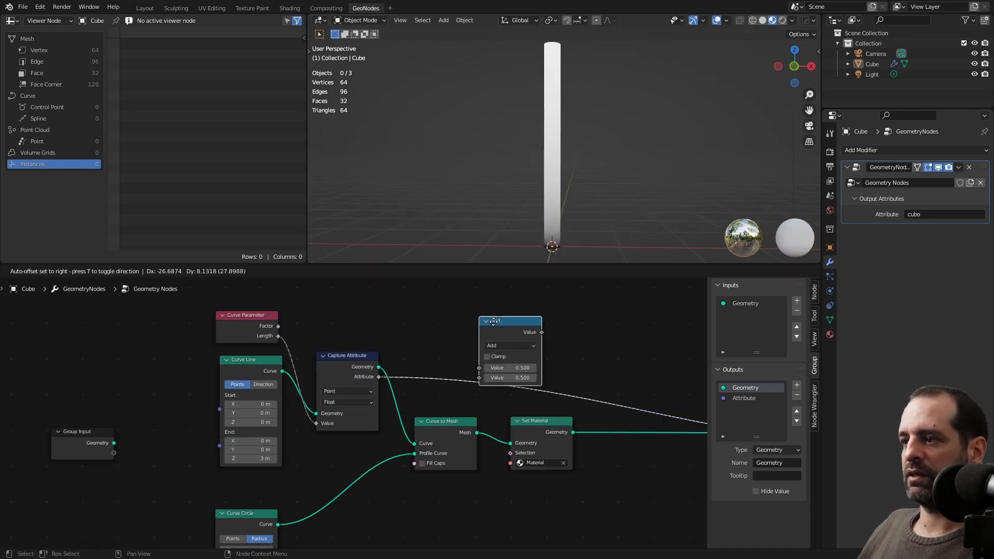
left_click(463, 307)
left_click(479, 329)
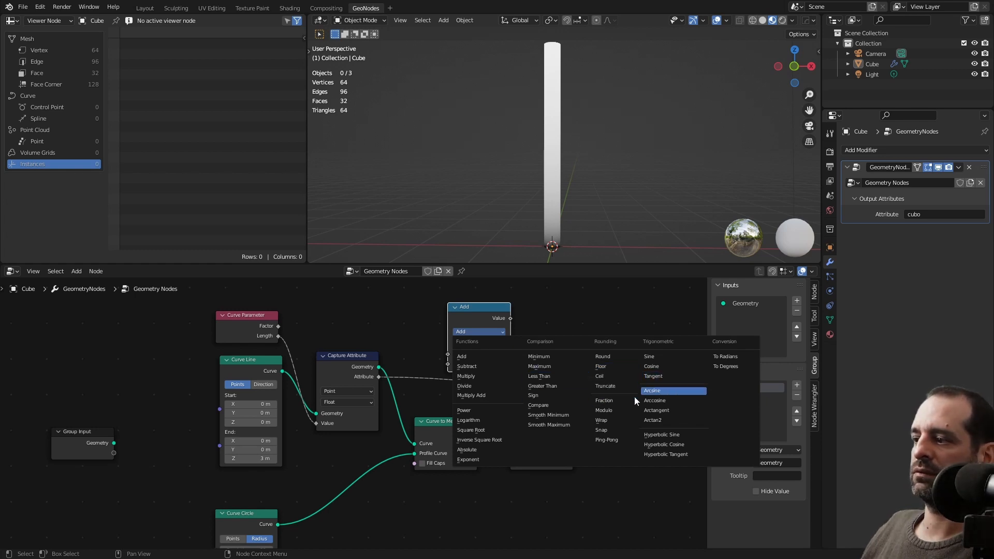
left_click(616, 402)
key("g")
left_click(465, 318)
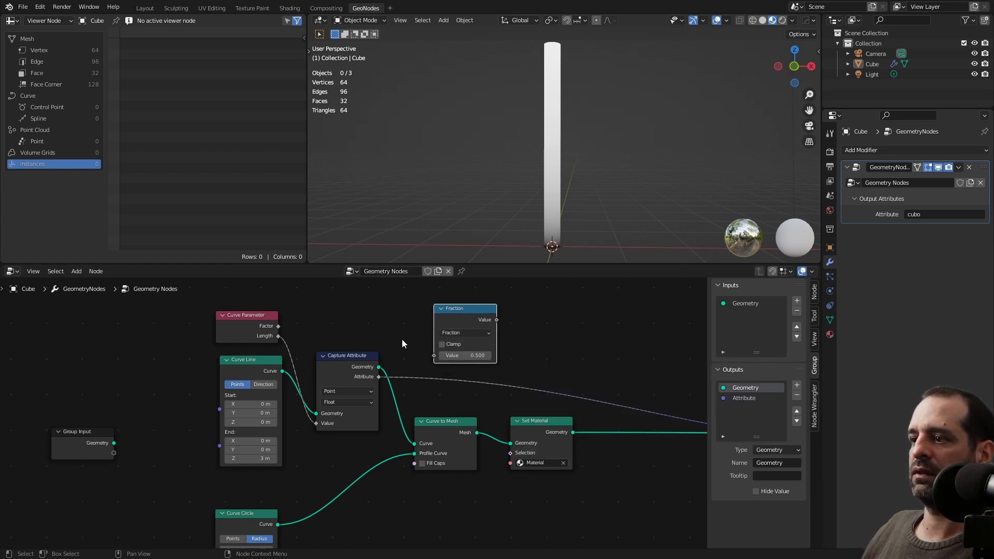
Connect Capture Attribute's Attribute to the Fraction node's Value, and the Fraction result to Group Output's Attribute.
left_click_drag(379, 377, 439, 355)
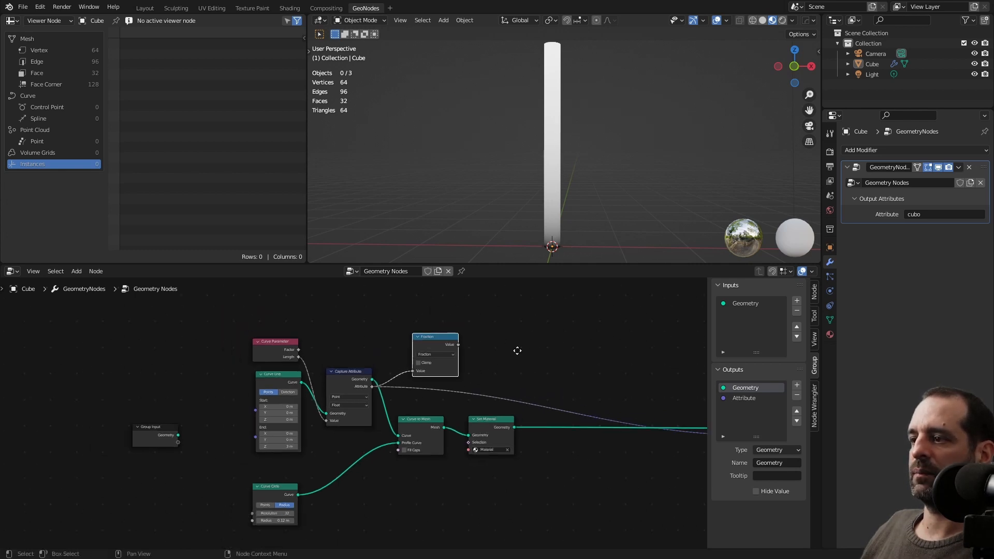
scroll(433, 351, "down", 1)
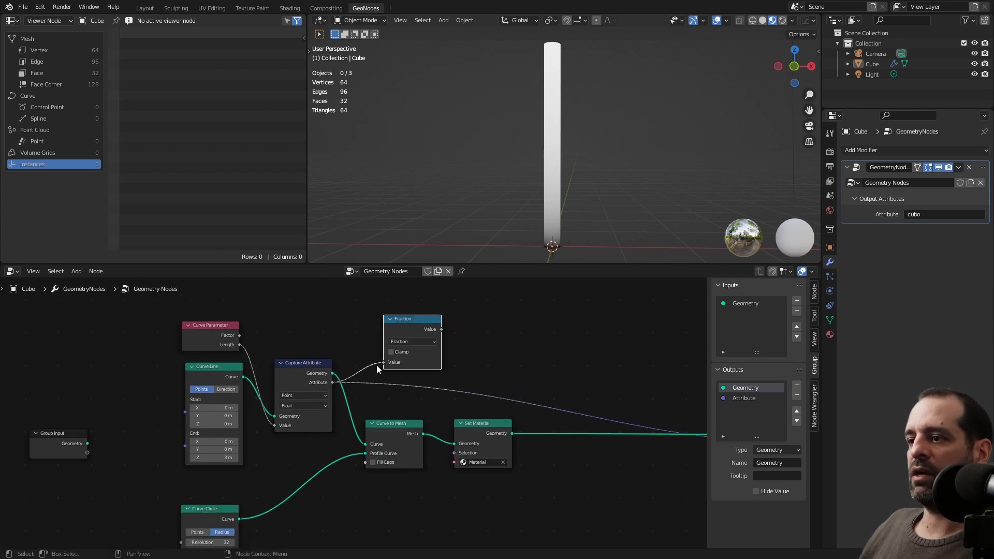
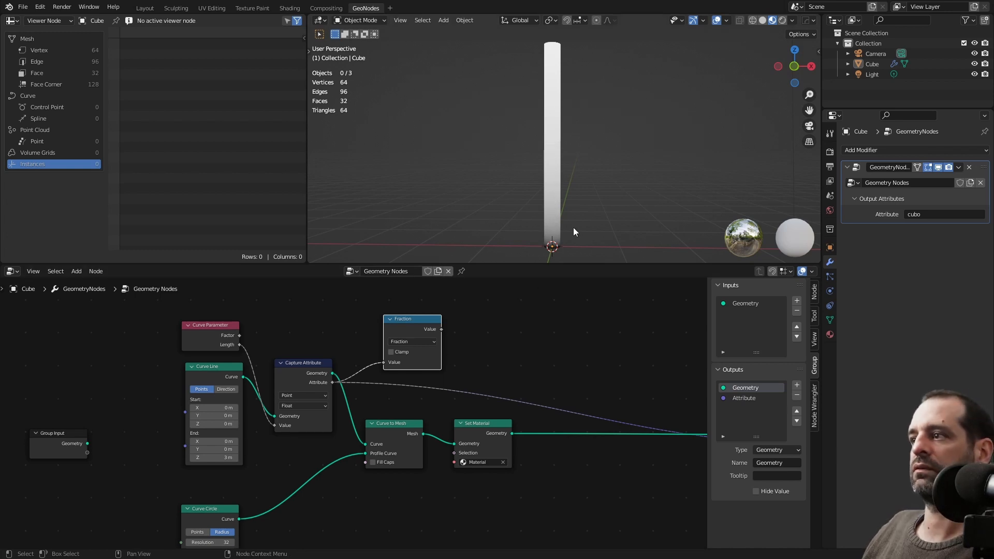
key("Home")
left_click_drag(327, 352, 624, 422)
middle_click_drag(383, 333, 517, 320)
scroll(374, 418, "up", 6)
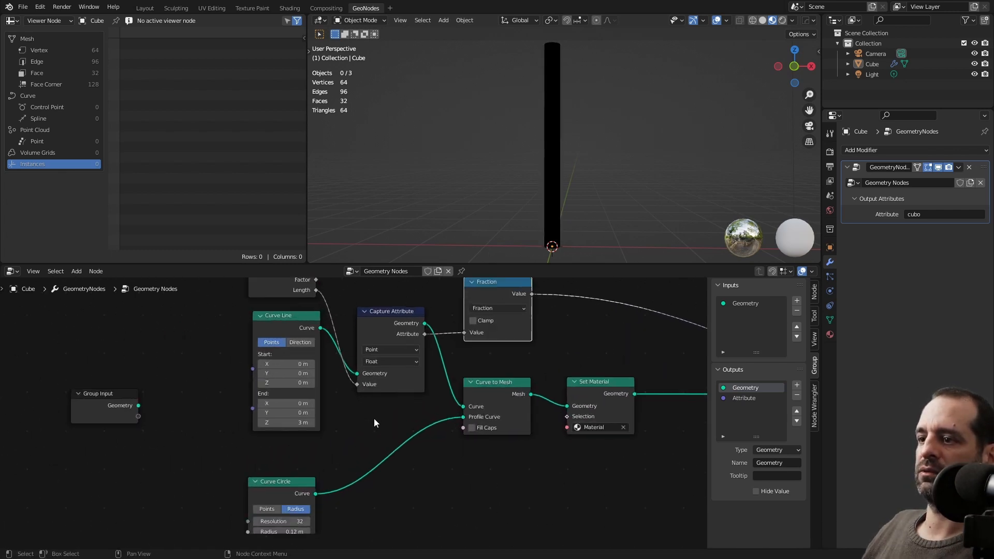
Insert a Subdivide Curve node between Curve Line and Capture Attribute and set its Cuts to 50.
middle_click_drag(307, 351, 402, 386)
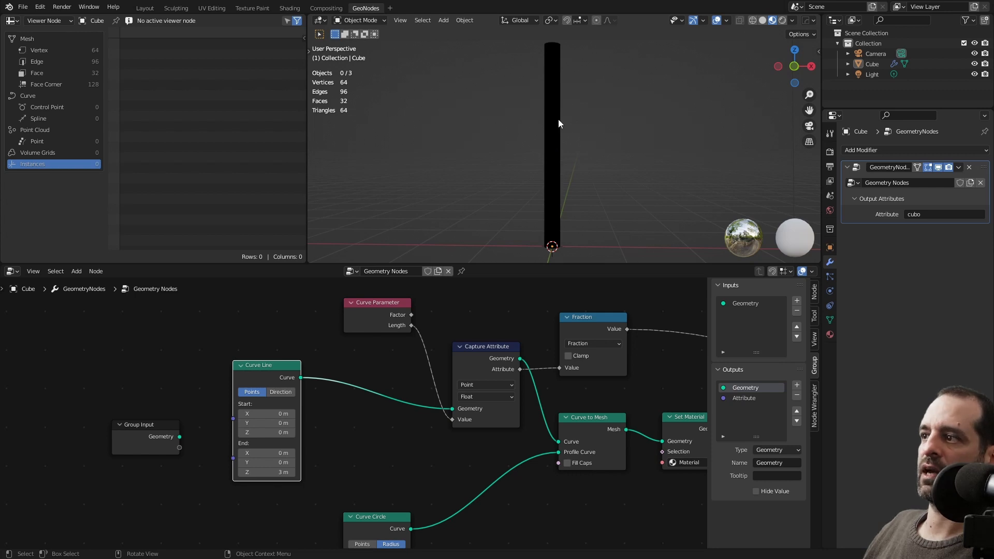
key("shift+a")
left_click(342, 337)
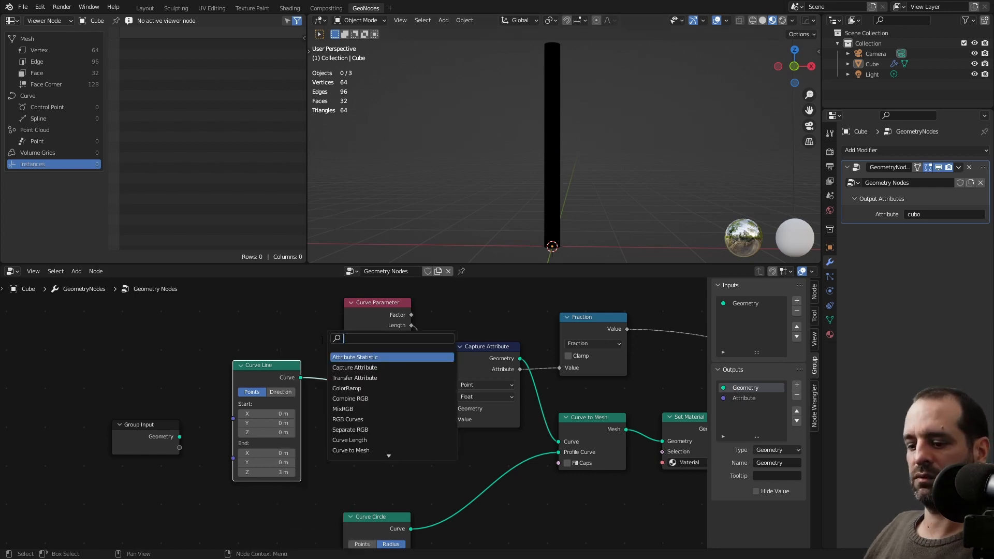
type("sub")
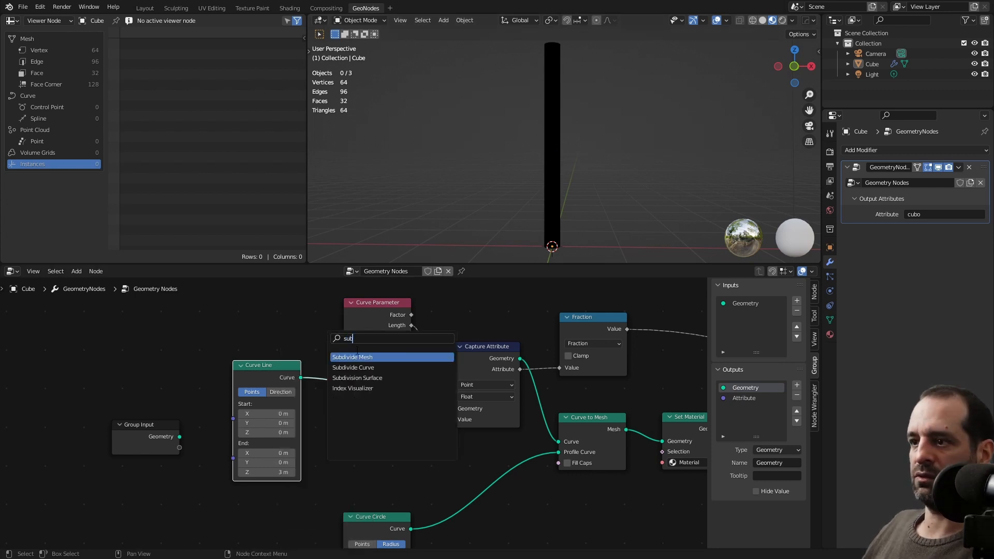
left_click(356, 367)
left_click(368, 393)
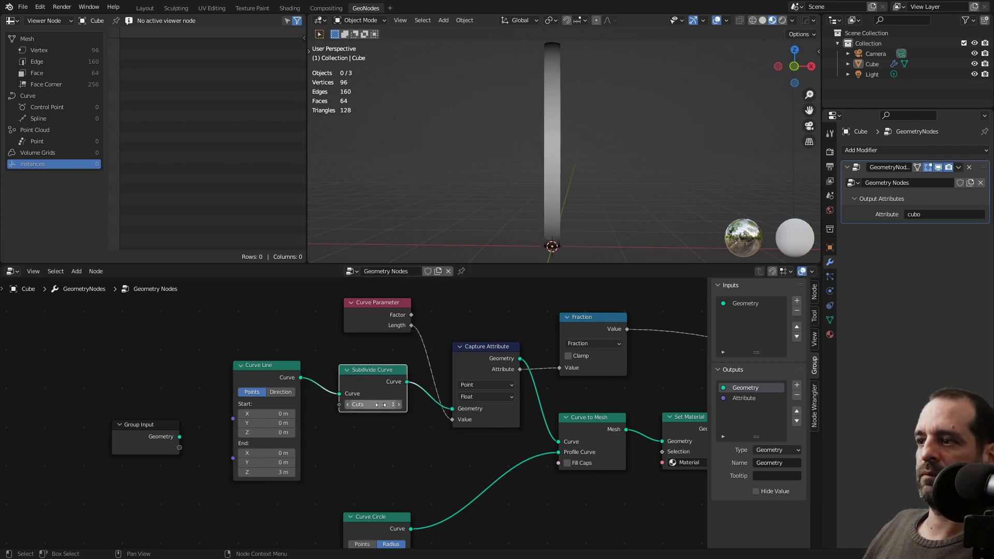
left_click(399, 406)
left_click(398, 405)
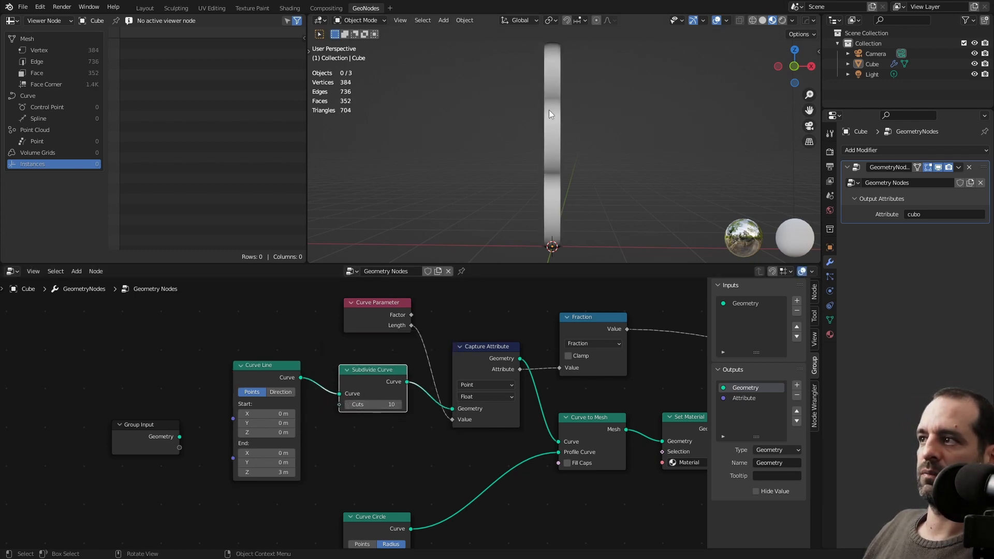
left_click_drag(368, 402, 418, 403)
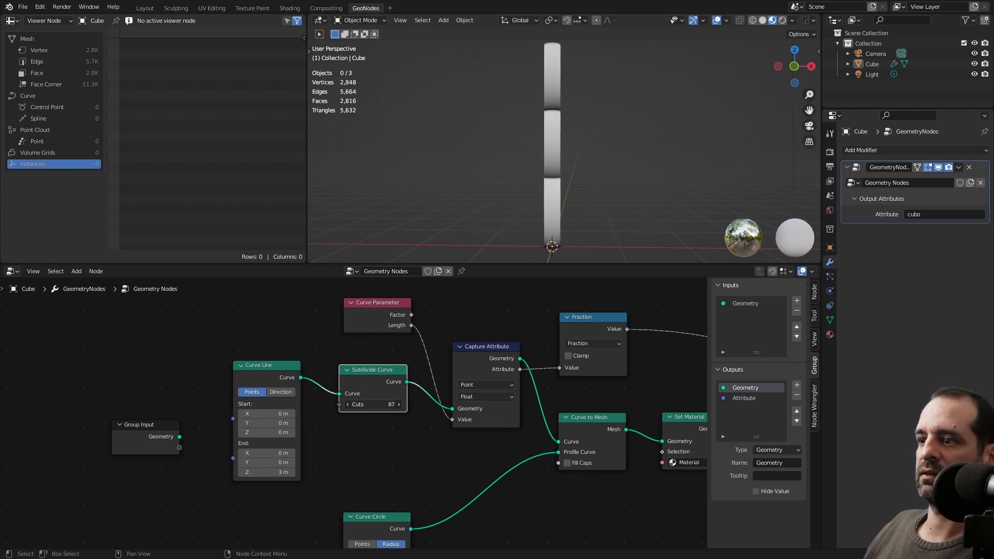
left_click_drag(386, 366, 384, 361)
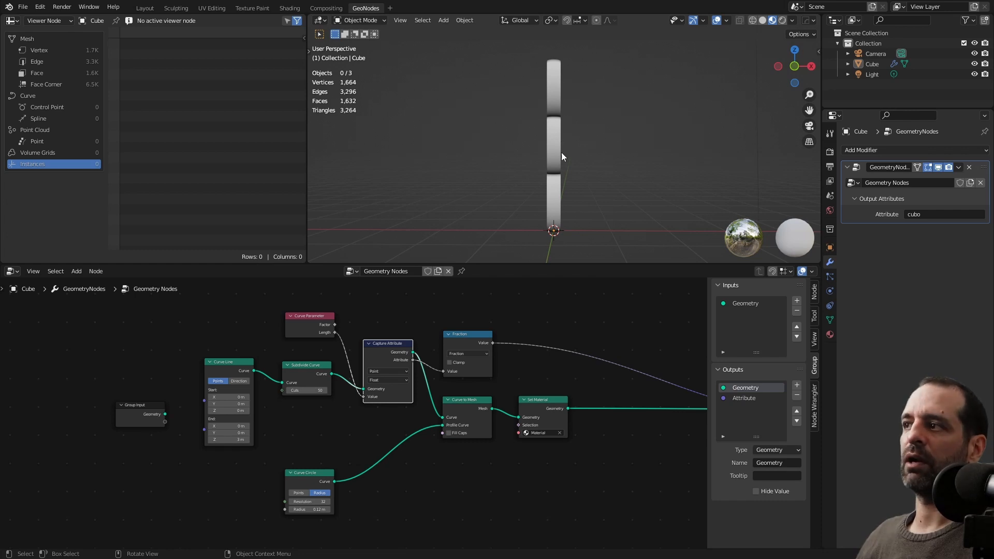
Thicken the cylinder by setting the Curve Circle's Radius to 0.36 m.
middle_click_drag(587, 160, 583, 174)
scroll(315, 399, "up", 2)
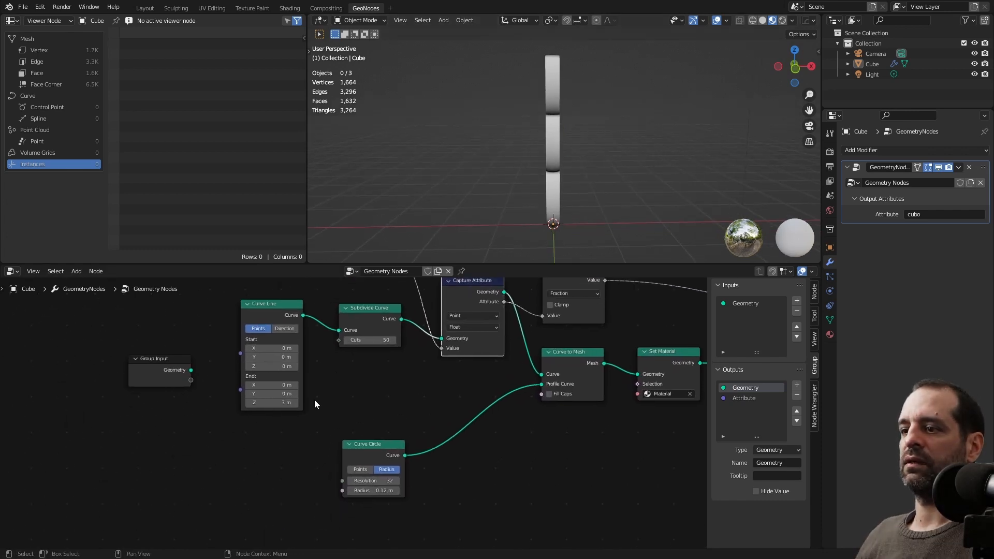
left_click_drag(373, 490, 430, 491)
Set the Curve Line's End Z to 6 m and the Subdivide Curve's Cuts to 100.
left_click(289, 429)
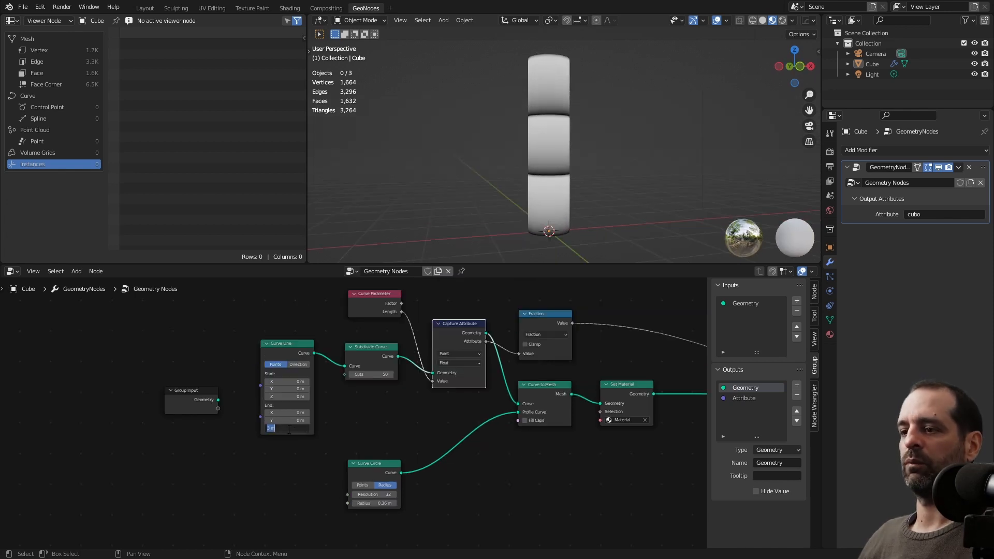
type("6")
key("Return")
scroll(582, 211, "down", 4)
middle_click_drag(582, 211, 611, 207)
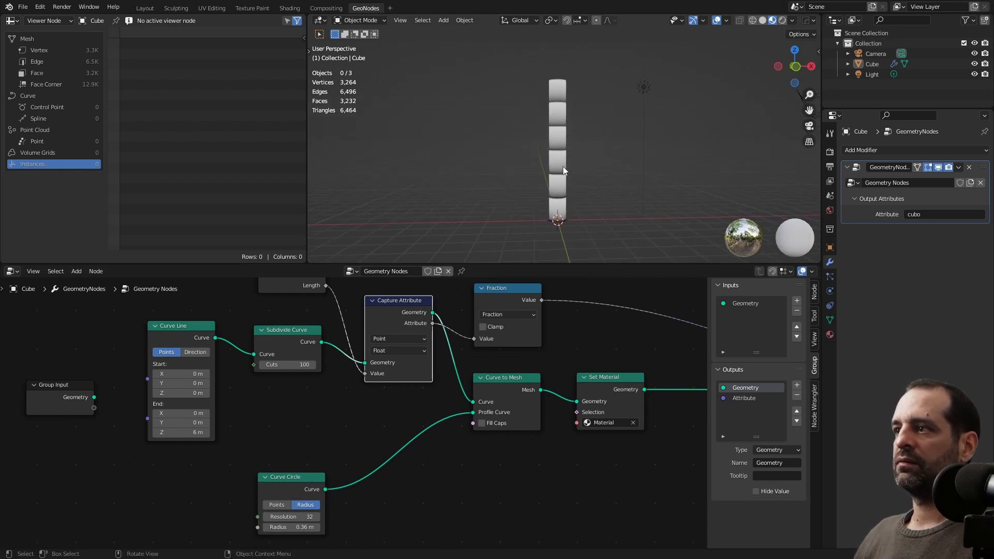
Inspect the repeating bands on the cylinder and move the Set Material node well away from Curve to Mesh.
scroll(556, 174, "up", 5)
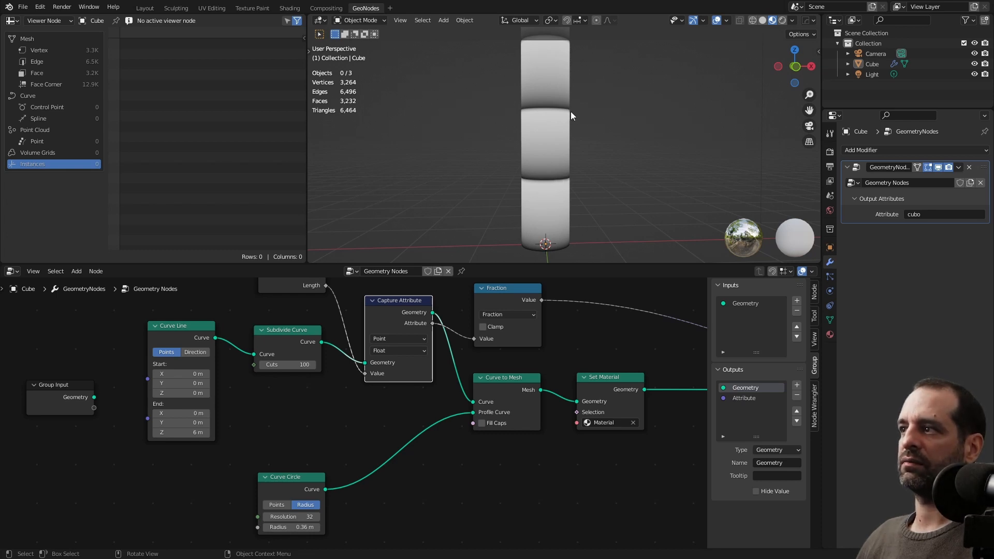
scroll(569, 126, "down", 2)
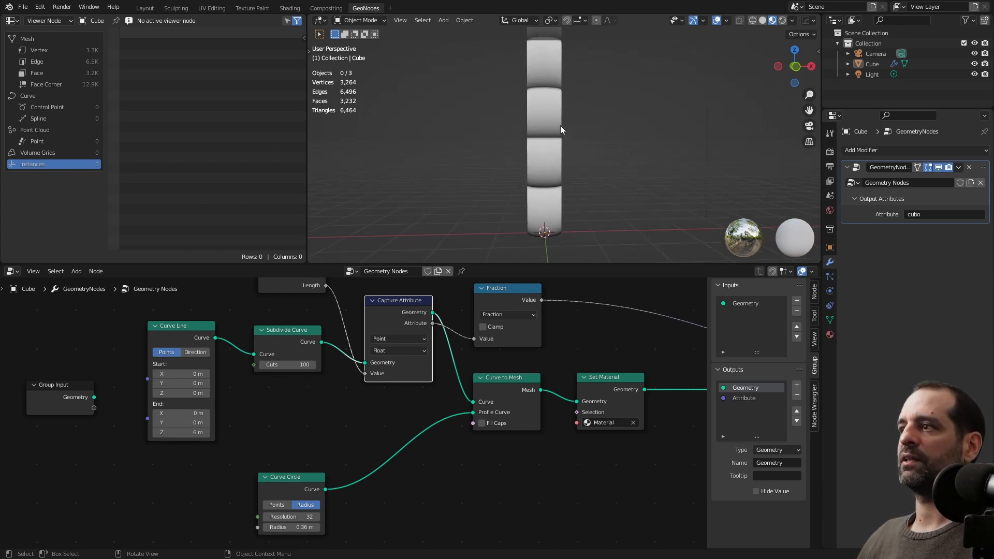
scroll(564, 108, "down", 3)
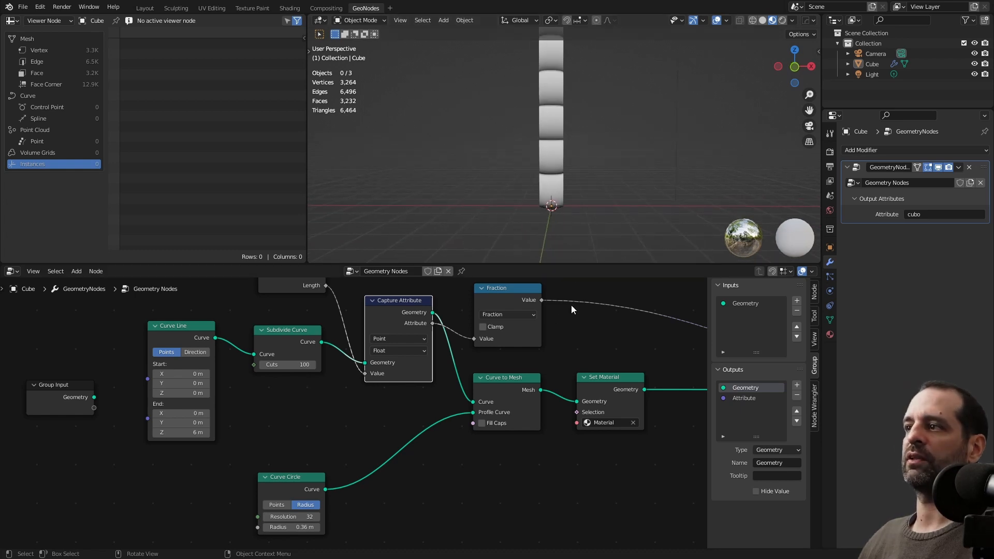
scroll(529, 388, "down", 2)
left_click_drag(529, 388, 585, 349)
scroll(546, 373, "up", 1)
middle_click_drag(436, 394, 588, 401)
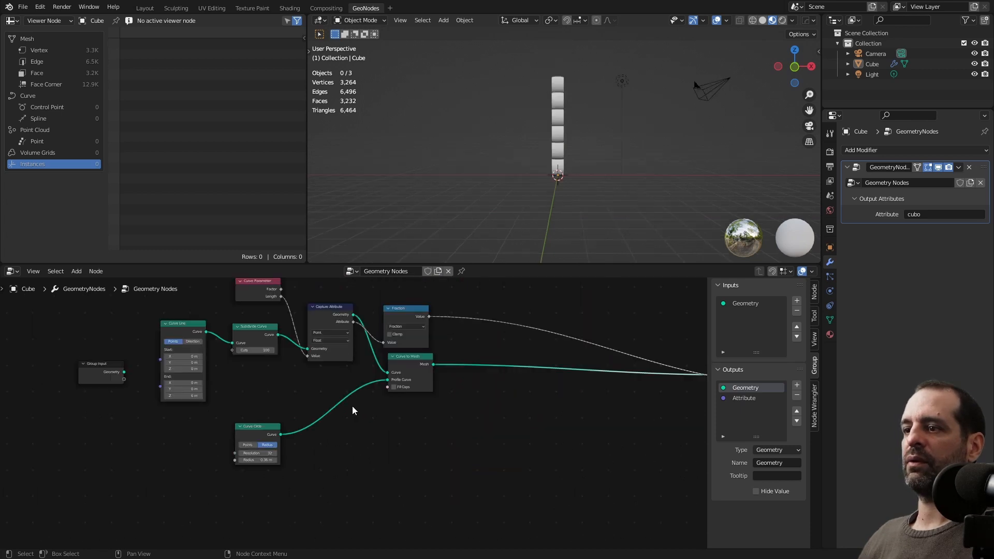
scroll(361, 396, "up", 5)
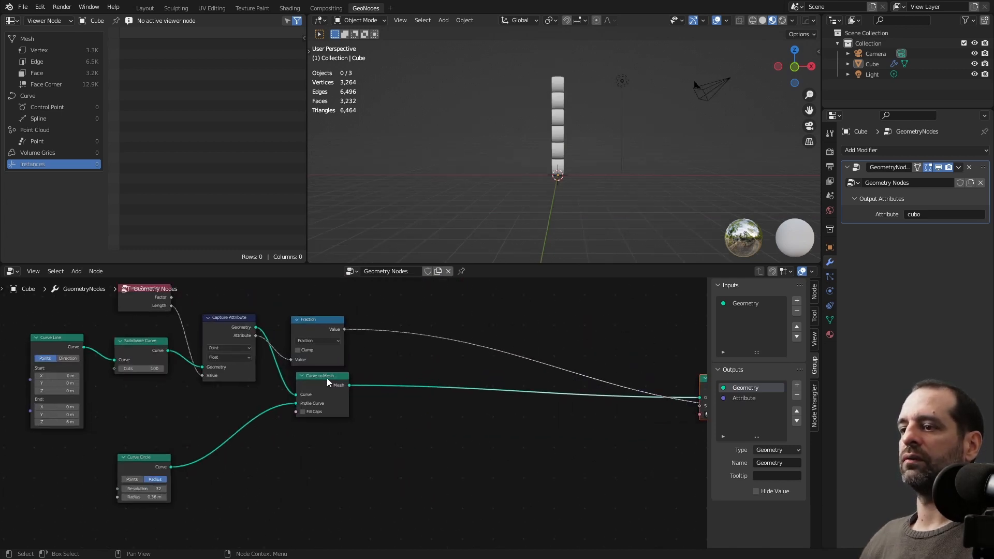
Insert a Set Position node on the link between Curve to Mesh and Set Material.
key("shift+a")
key("shift+a")
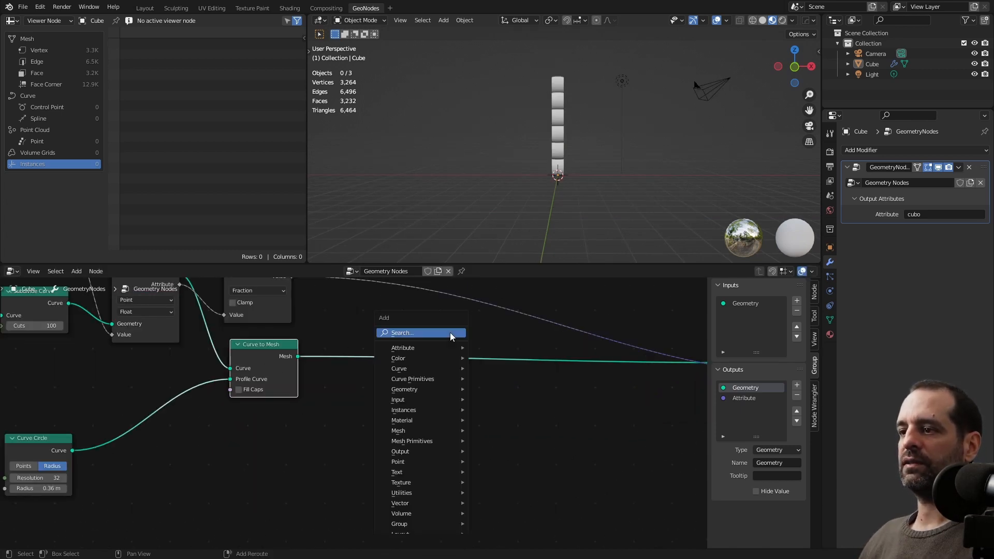
type("set")
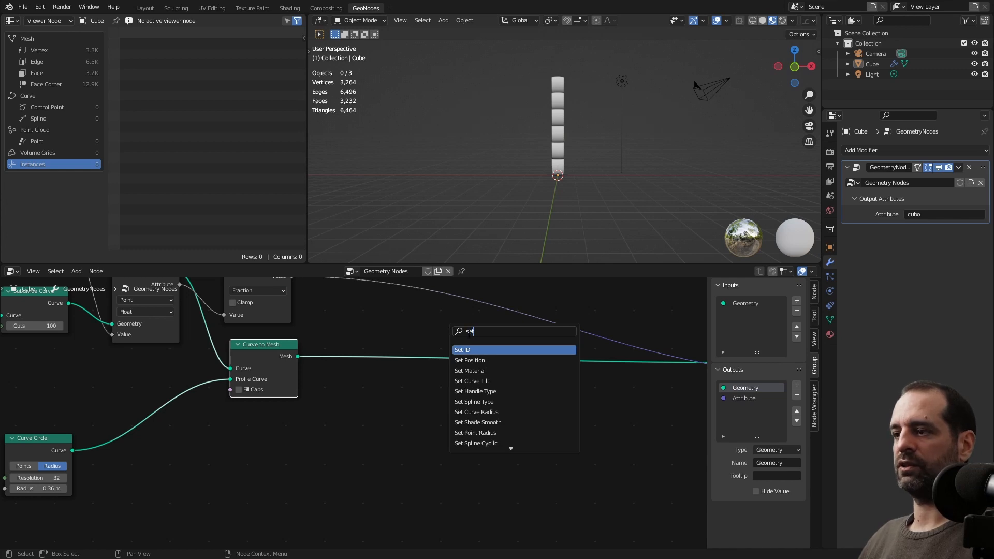
left_click(469, 360)
left_click(630, 369)
Add a Vector Math node near the Set Position node and set its operation to Multiply.
middle_click_drag(441, 390, 469, 335)
key("shift+a")
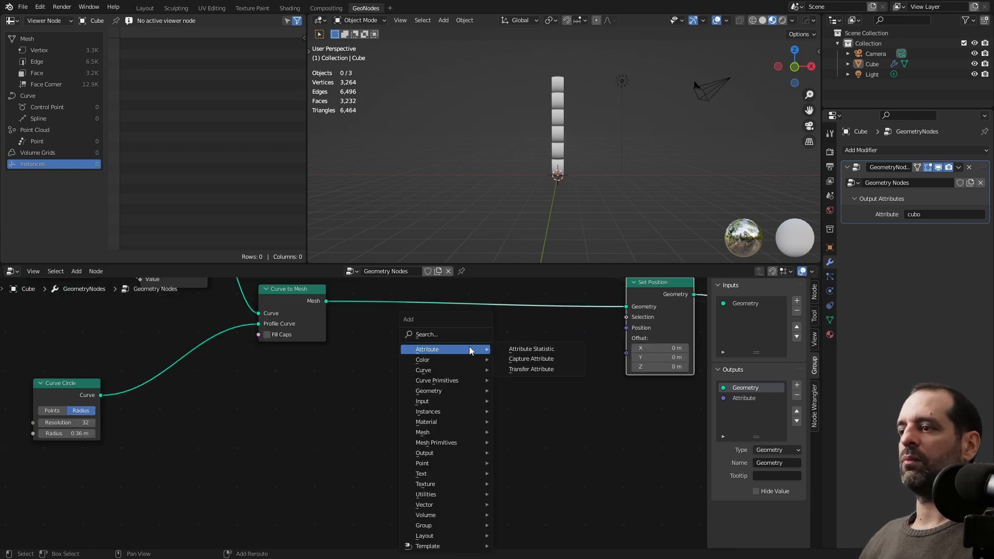
left_click(485, 335)
type("vec")
left_click(496, 364)
left_click(449, 395)
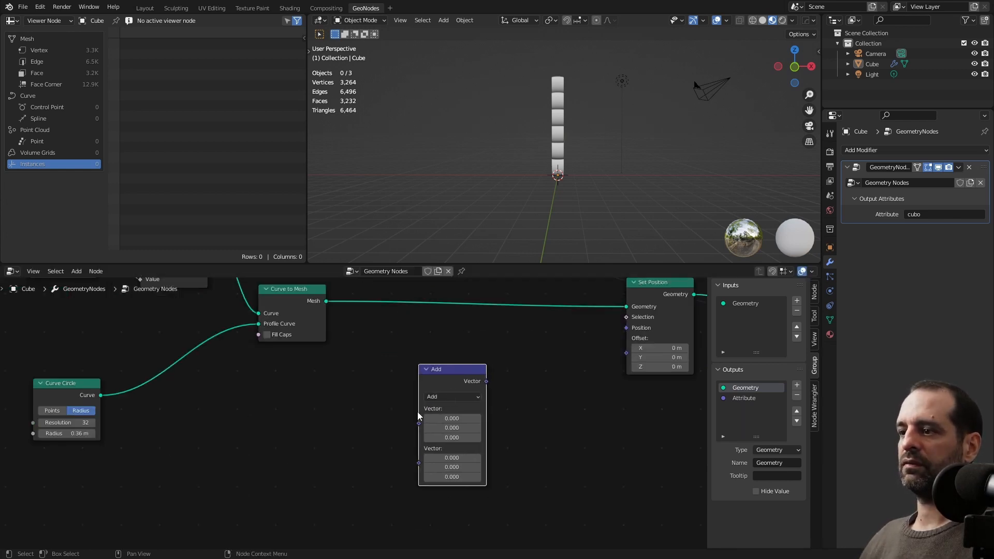
middle_click_drag(449, 396, 498, 380)
left_click(498, 380)
left_click(502, 349)
scroll(435, 389, "down", 3)
scroll(409, 401, "up", 2)
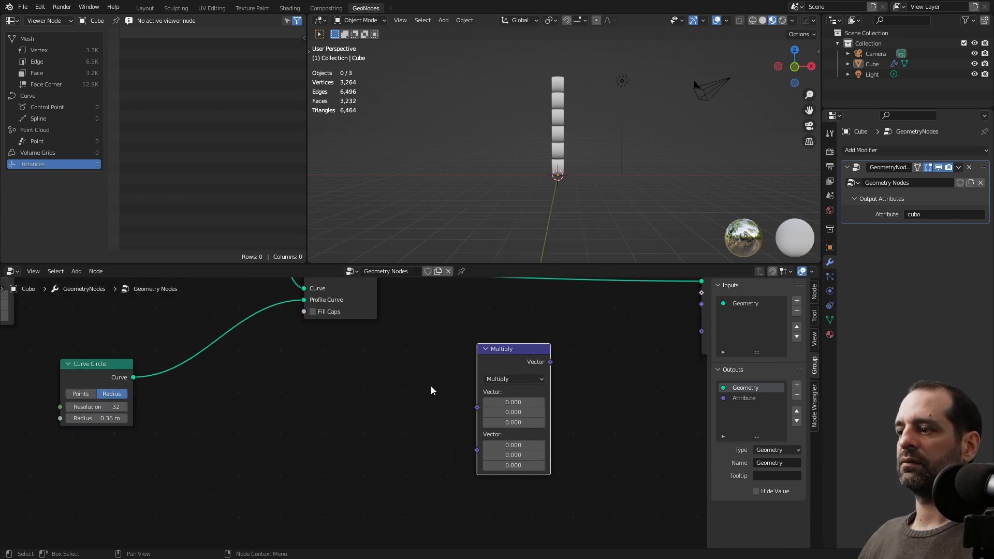
Add a Position node and connect its output to the first vector input of the Multiply node.
key("shift+a")
type("po")
key("Return")
left_click(401, 370)
left_click_drag(440, 361, 471, 377)
scroll(351, 417, "down", 8)
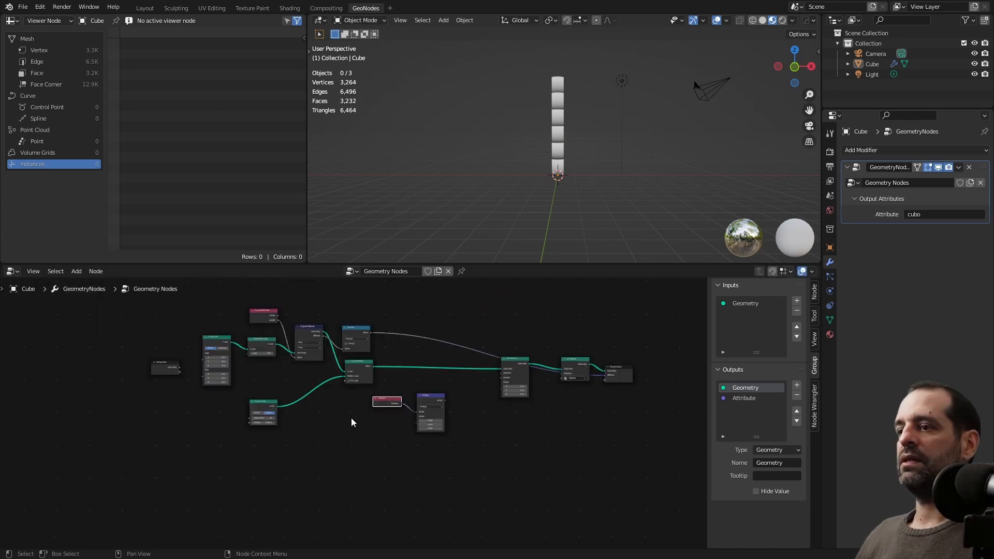
Add a Combine XYZ node beneath the Position node and inspect the banded cylinder from different angles.
scroll(351, 418, "up", 6)
key("shift+a")
left_click(453, 334)
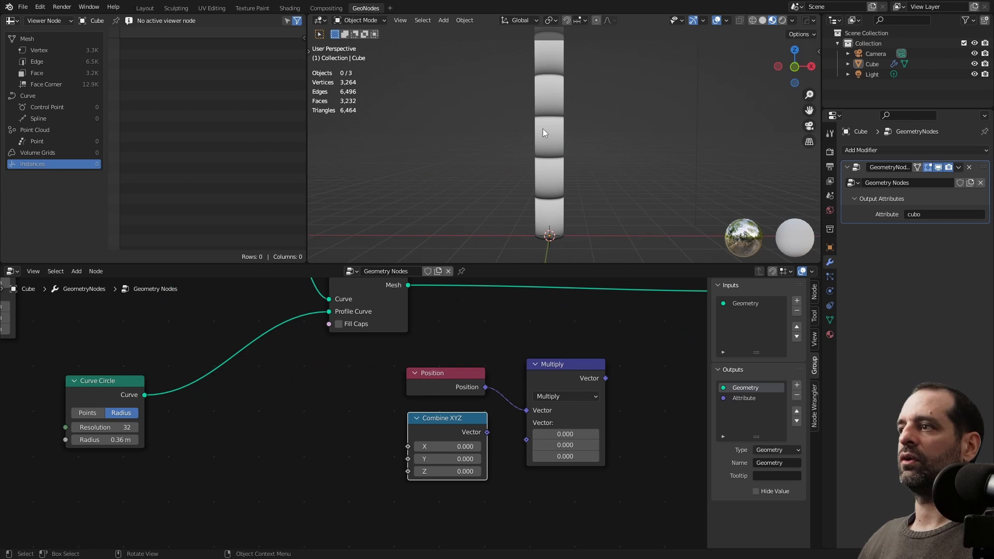
scroll(549, 122, "up", 3)
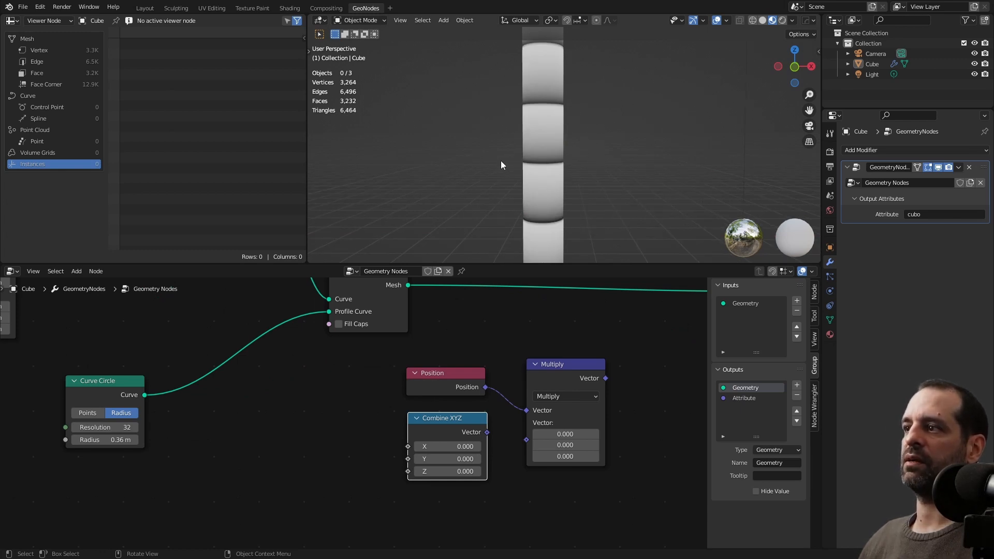
middle_click_drag(572, 155, 508, 188)
scroll(508, 188, "down", 2)
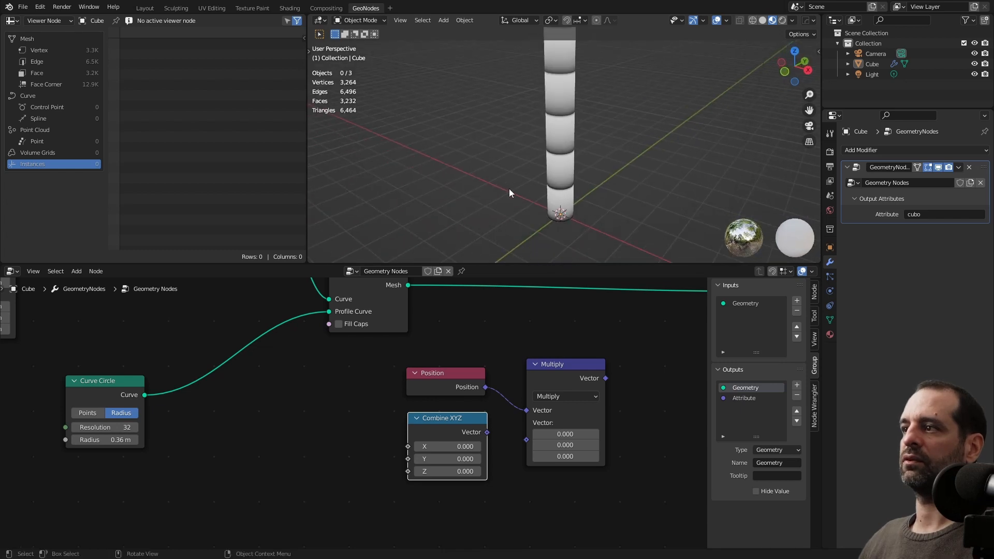
middle_click_drag(573, 182, 545, 151)
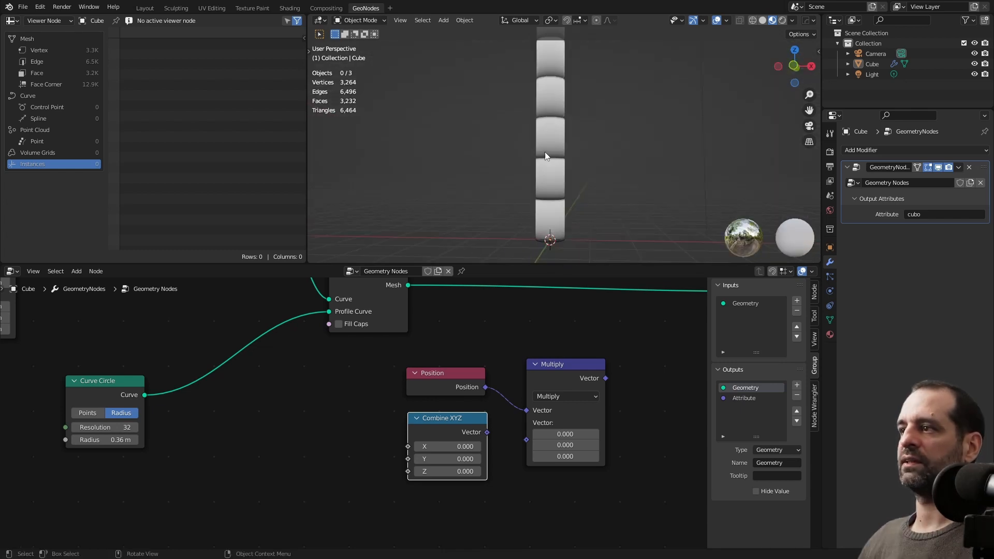
Route the Fraction node's value through a reroute point into both X and Y of the Combine XYZ node.
key("Home")
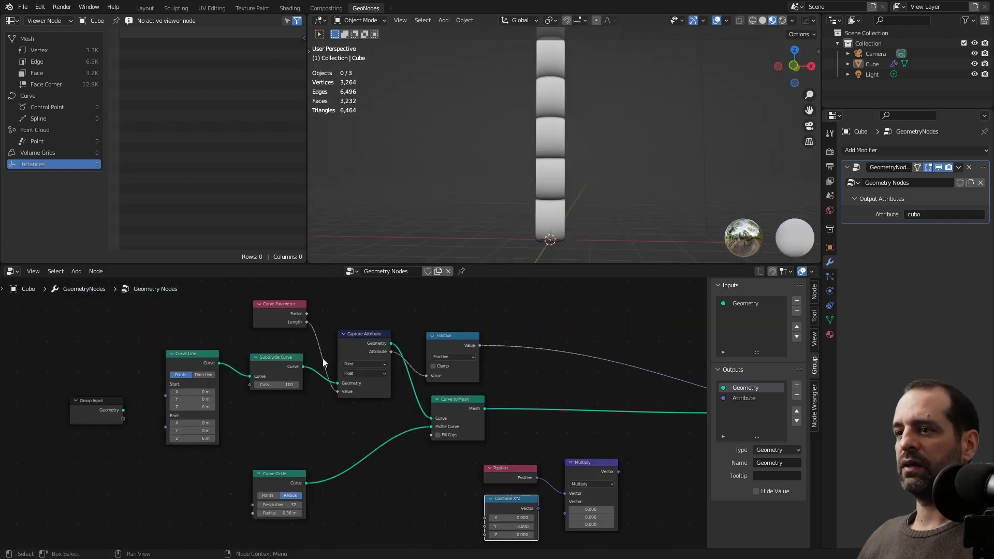
scroll(321, 326, "down", 1)
left_click_drag(349, 330, 384, 445)
left_click_drag(402, 323, 430, 471)
middle_click_drag(405, 484, 329, 397)
left_click_drag(422, 320, 446, 379)
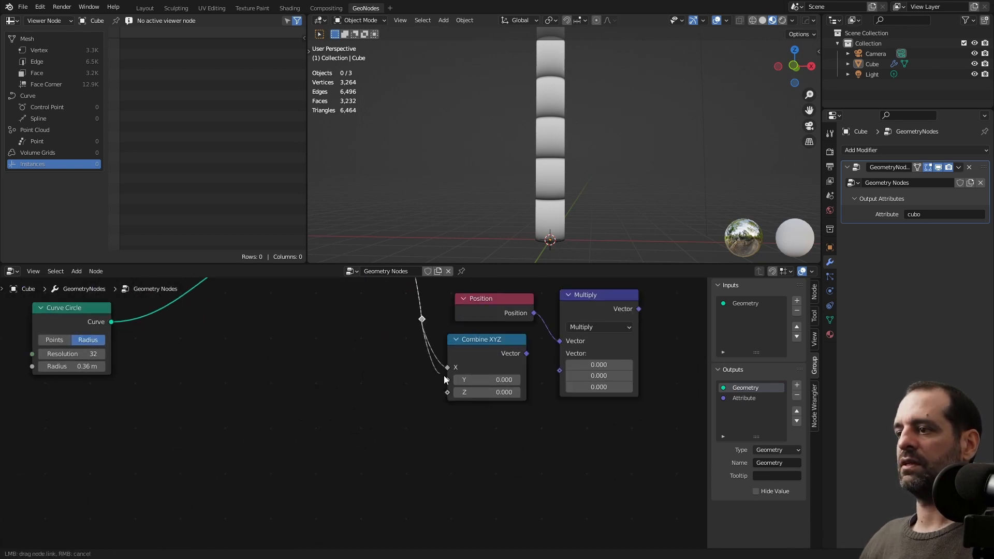
Set the Combine XYZ node's Z to 1 and connect its vector to the second input of Multiply.
left_click(481, 393)
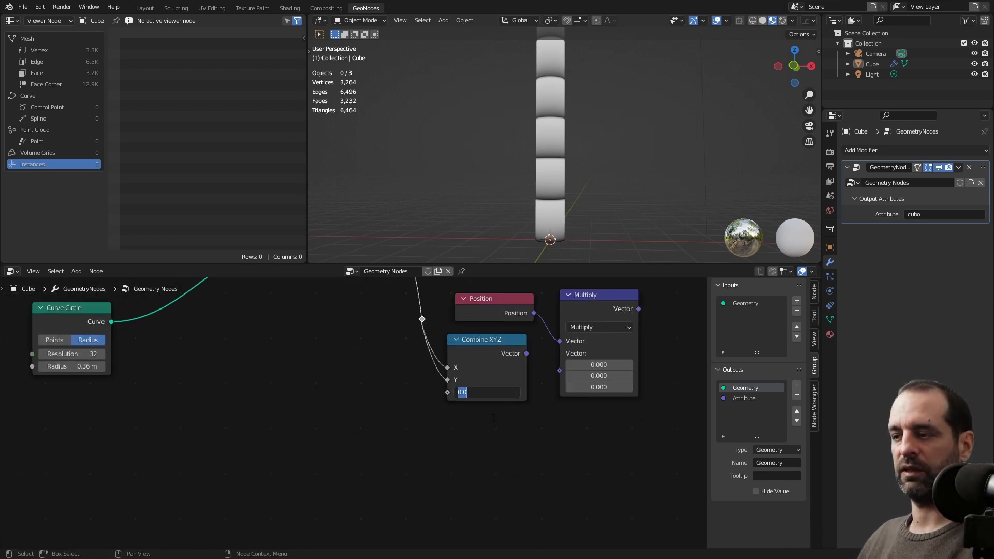
type("1")
key("Return")
mouse_move(526, 353)
left_mouse_down()
mouse_move(560, 369)
mouse_move(514, 360)
left_mouse_up()
left_click(507, 314)
left_click_drag(506, 314, 507, 315)
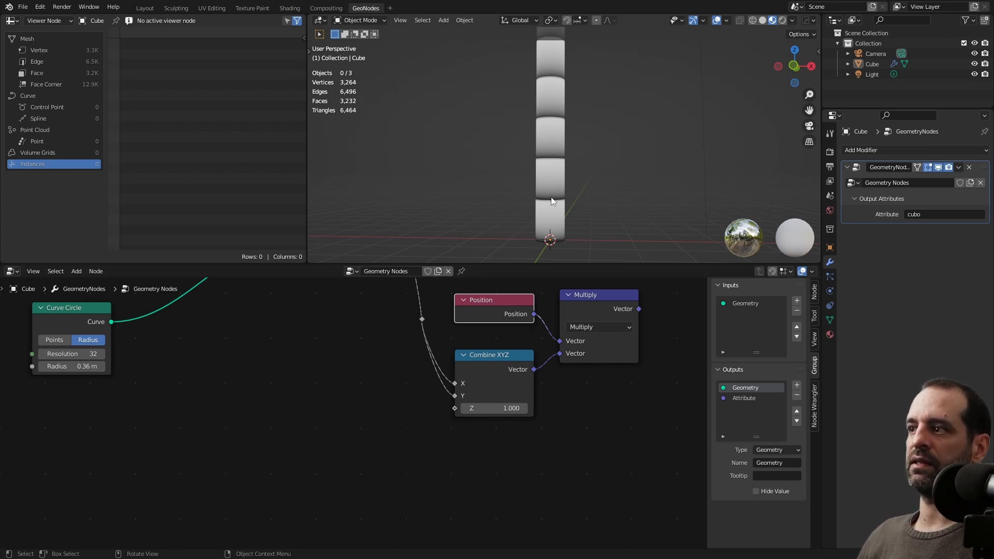
Connect the Multiply result to the Position input of the Set Position node and view the reshaped cylinder.
scroll(534, 397, "down", 2)
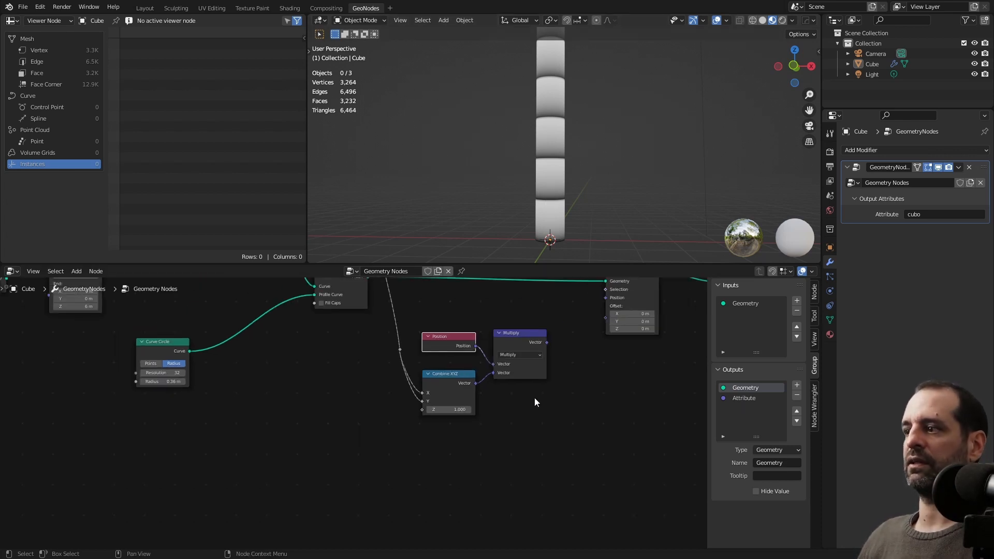
scroll(535, 369, "up", 1)
left_click_drag(534, 372, 609, 314)
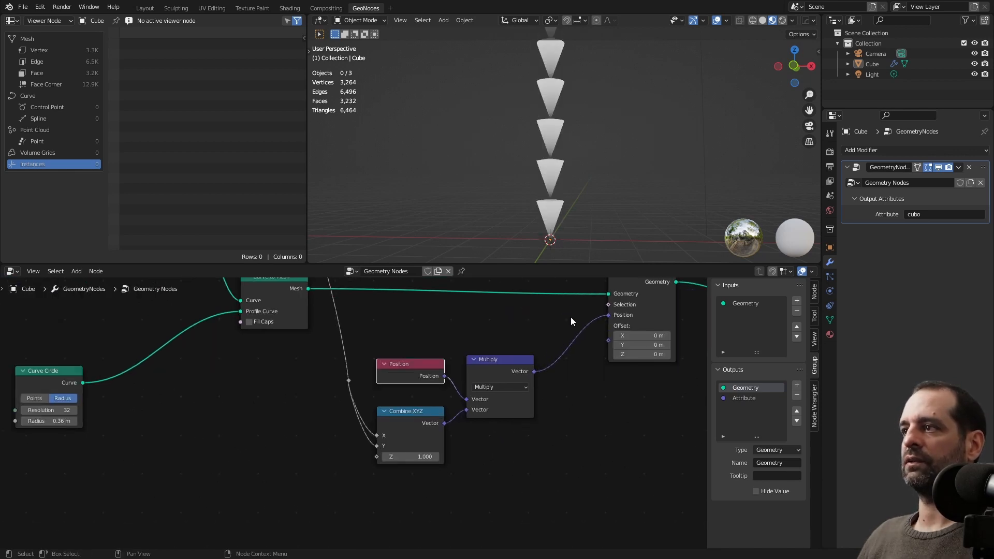
middle_click_drag(583, 171, 602, 161)
scroll(383, 430, "down", 1)
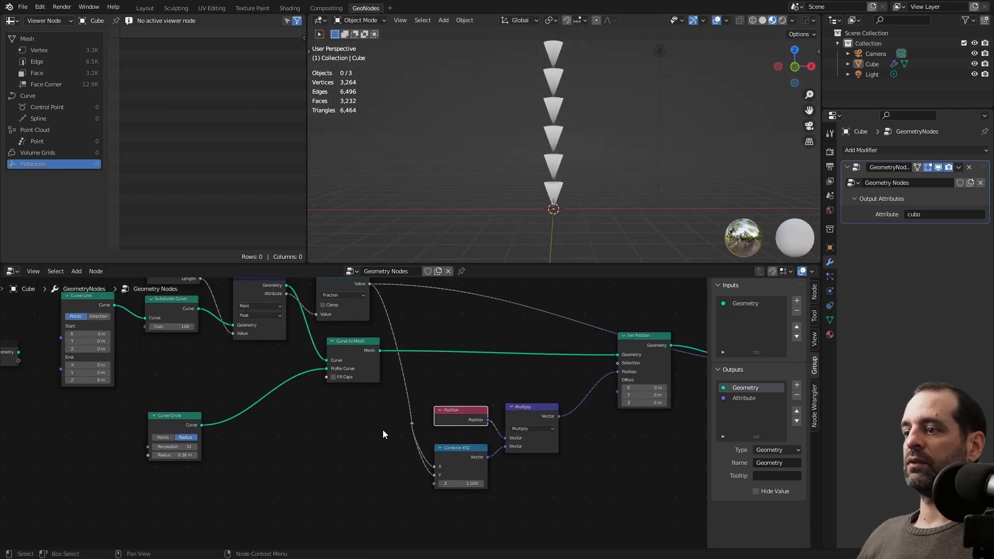
Move the reroute point close to the X and Y inputs of the Combine XYZ node.
left_click_drag(423, 439, 423, 437)
left_click_drag(426, 446, 434, 468)
scroll(437, 404, "up", 2)
scroll(434, 423, "up", 1)
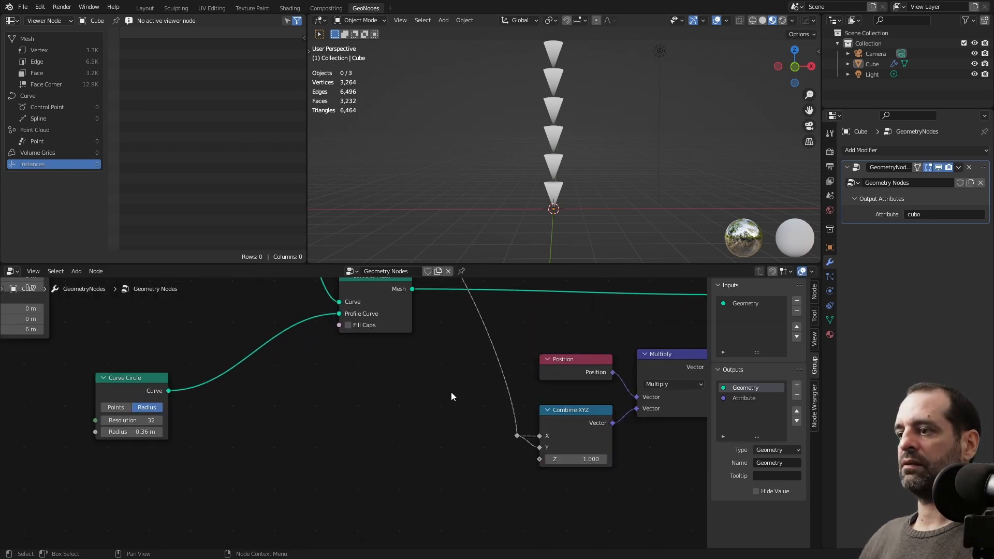
Insert a Map Range node on the link between the Fraction node and the reroute point.
key("shift+a")
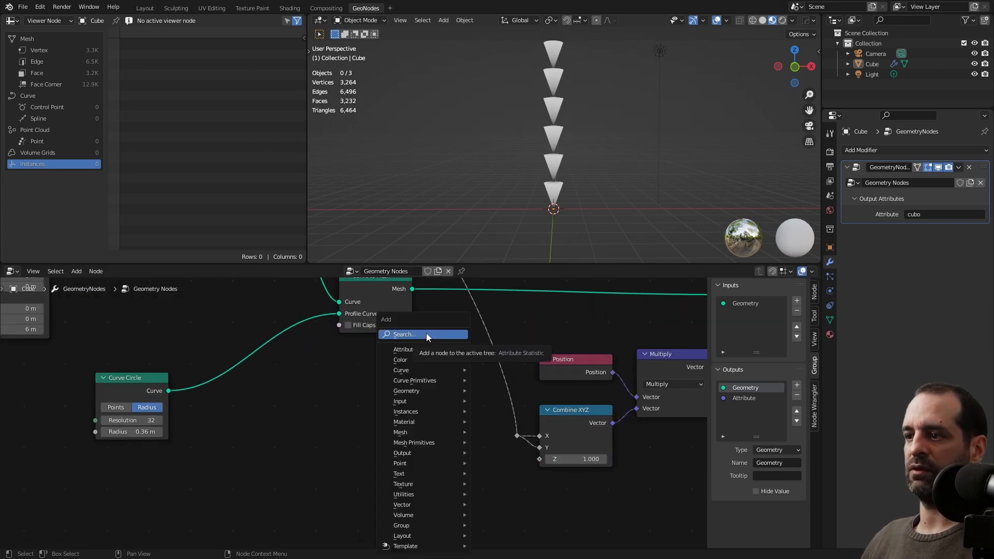
key("shift+a")
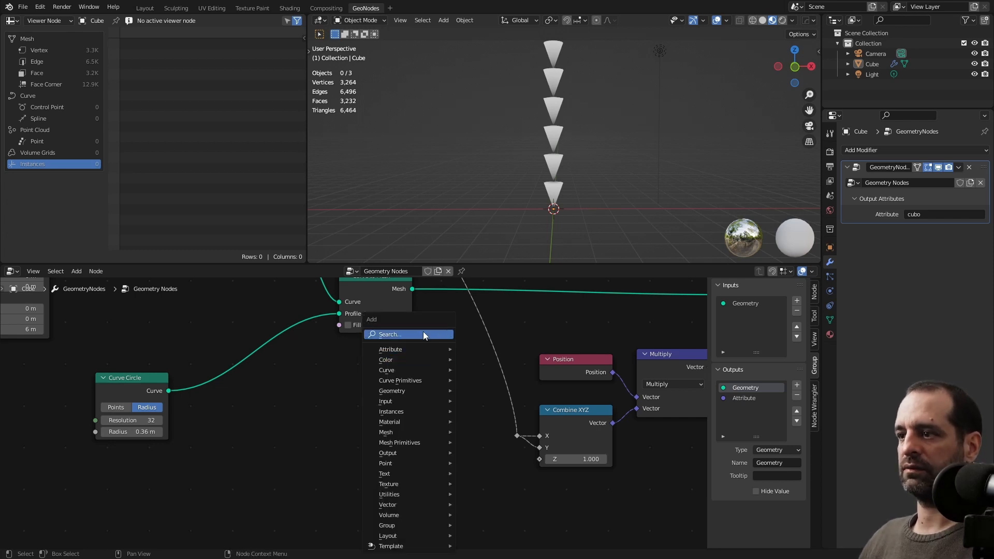
left_click(423, 334)
type("map")
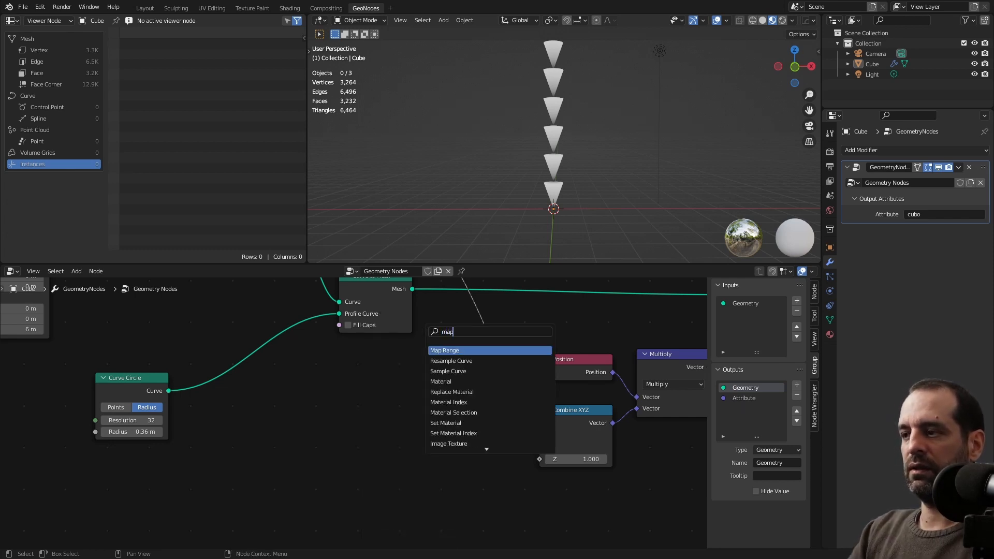
left_click(474, 350)
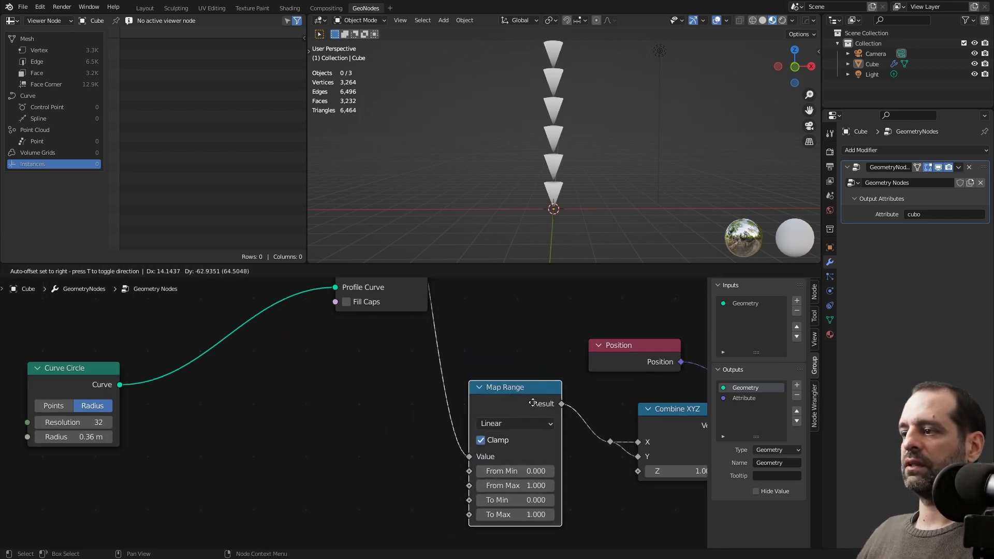
left_click(533, 423)
Set the Map Range node's To Min to 0.3, raise it to 0.66, and inspect the tapered segments.
scroll(533, 423, "up", 2)
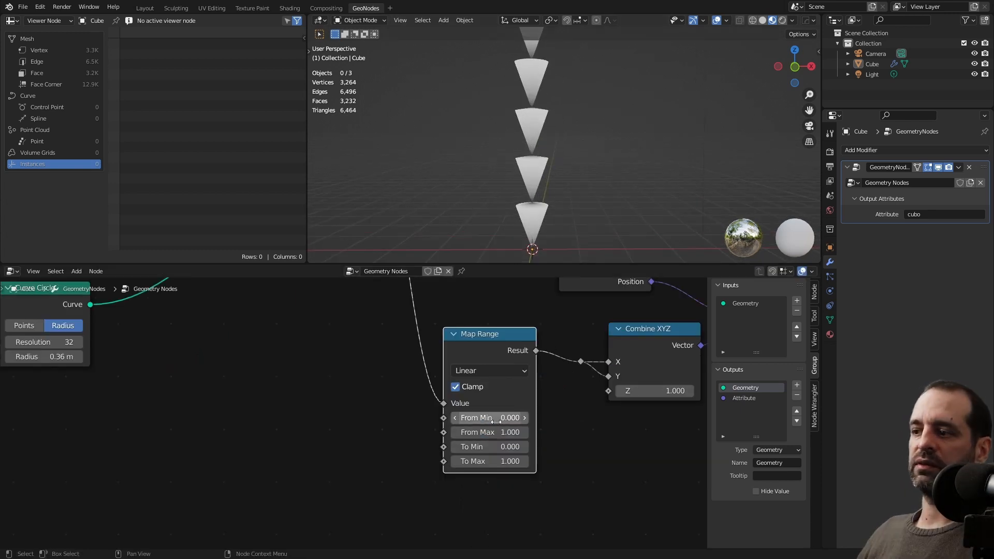
scroll(497, 418, "up", 1)
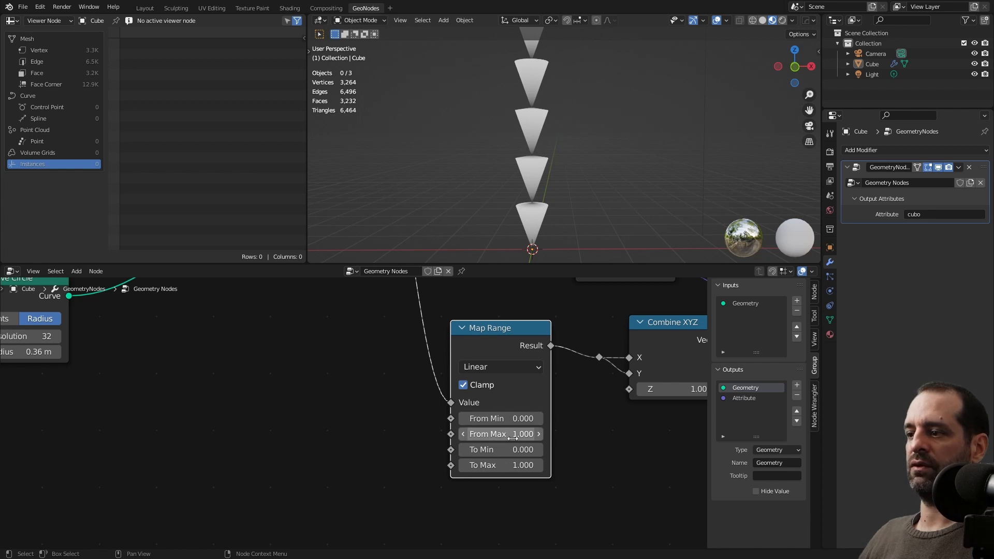
middle_click_drag(586, 441, 564, 420)
scroll(504, 156, "up", 4)
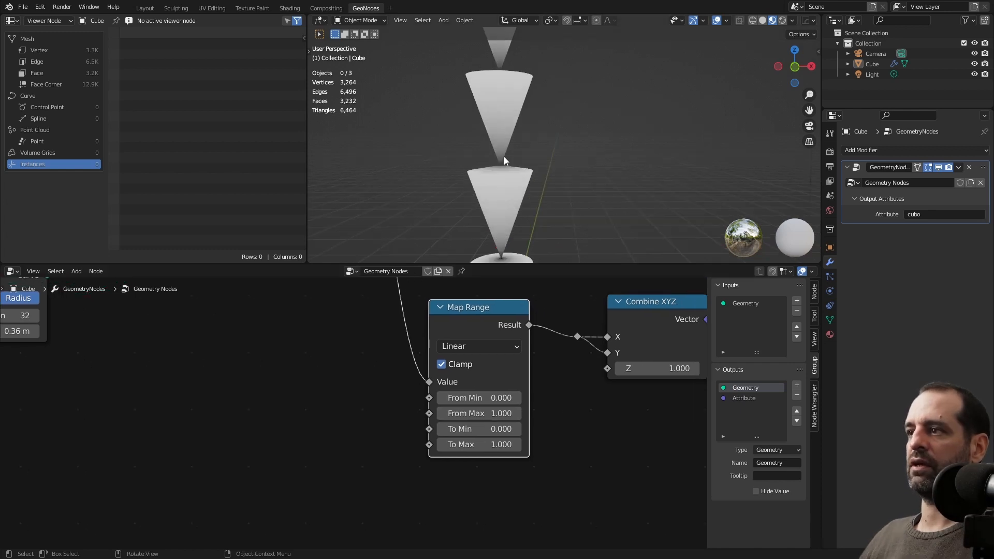
left_click(496, 430)
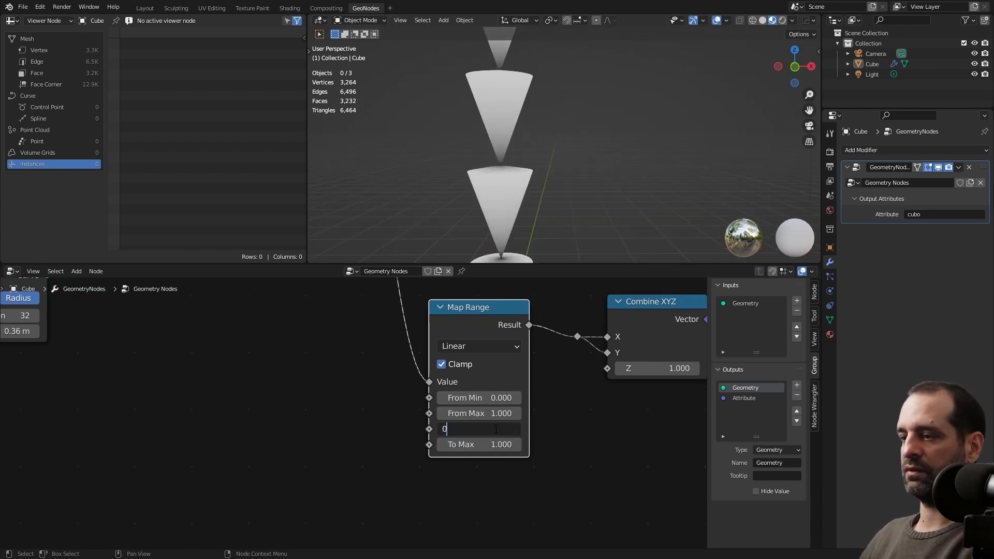
type(".3")
key("Return")
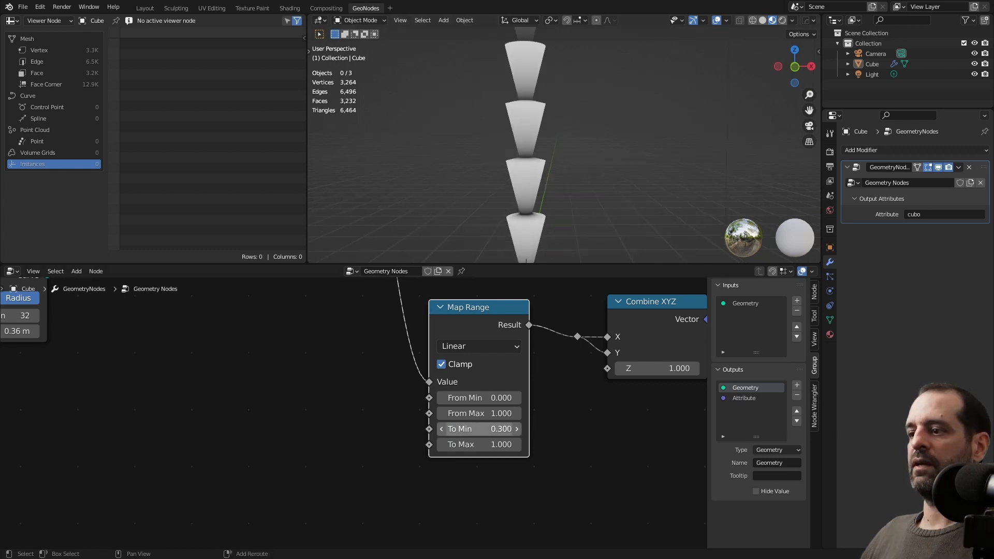
left_click_drag(496, 429, 515, 429)
scroll(554, 151, "down", 2)
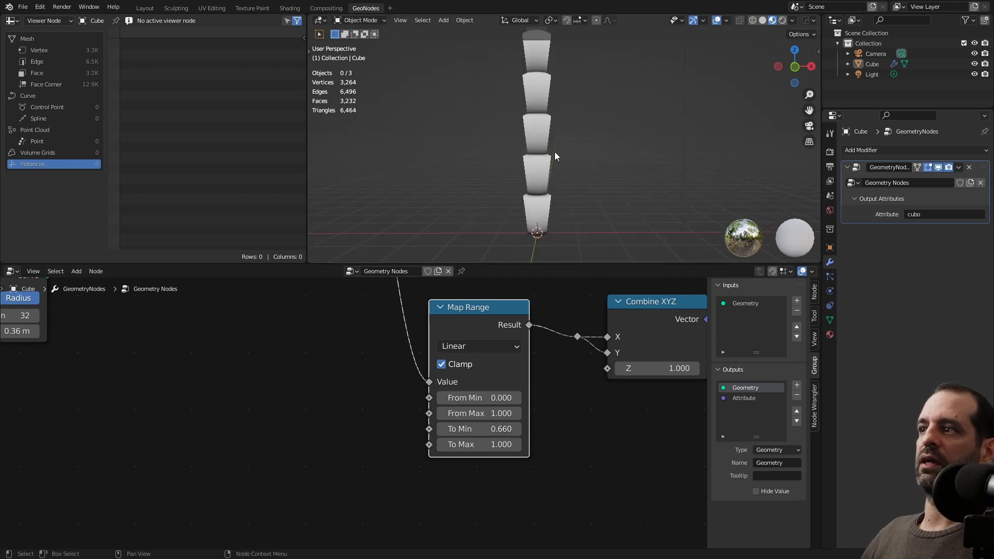
scroll(592, 150, "down", 2)
middle_click_drag(591, 150, 541, 140)
Shift the Fraction and Capture Attribute nodes slightly to tidy the start of the node chain.
scroll(484, 426, "down", 5)
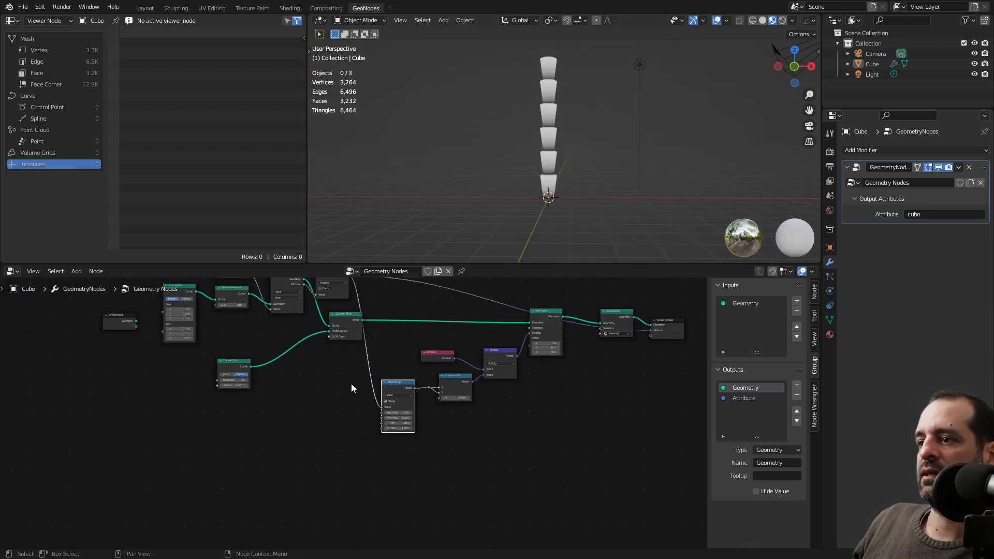
scroll(345, 409, "up", 3)
left_click_drag(331, 288, 351, 288)
middle_click_drag(264, 298, 309, 346)
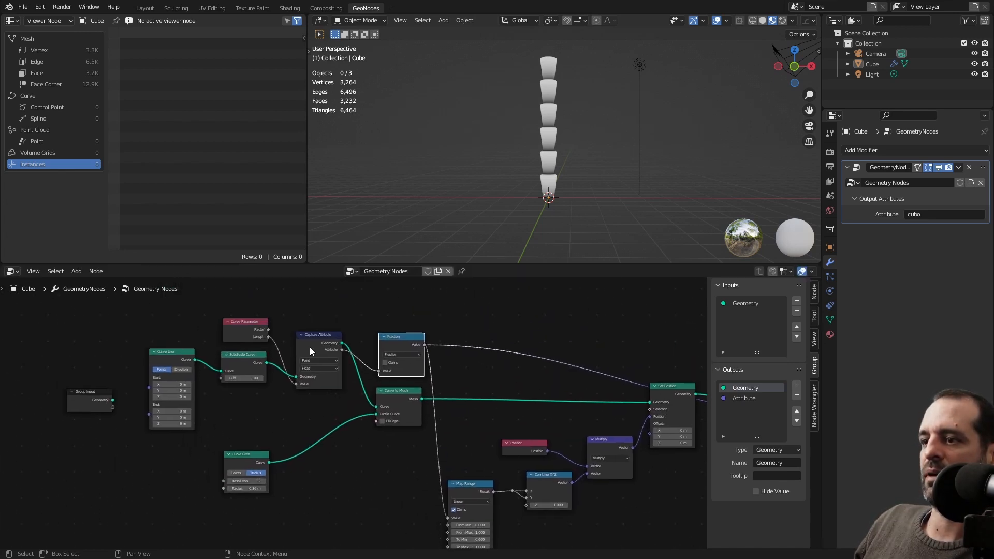
left_click_drag(310, 347, 310, 358)
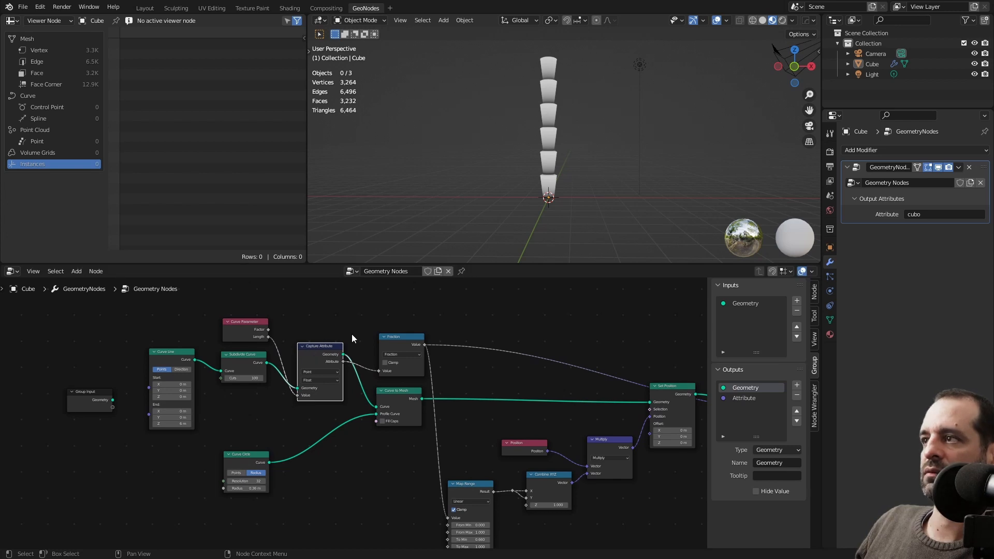
middle_click_drag(563, 206, 573, 206)
scroll(473, 398, "down", 1)
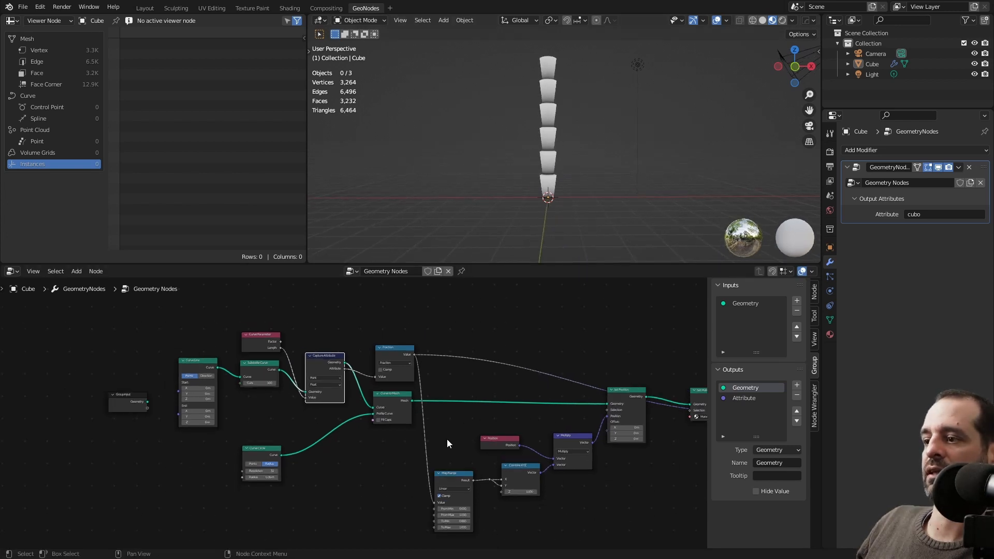
Detach the Set Position node from the mesh link and remove it with its Position, Multiply, Combine XYZ and Map Range nodes.
middle_click_drag(447, 440, 427, 402)
middle_click_drag(595, 438, 467, 421)
middle_click_drag(408, 373, 456, 362)
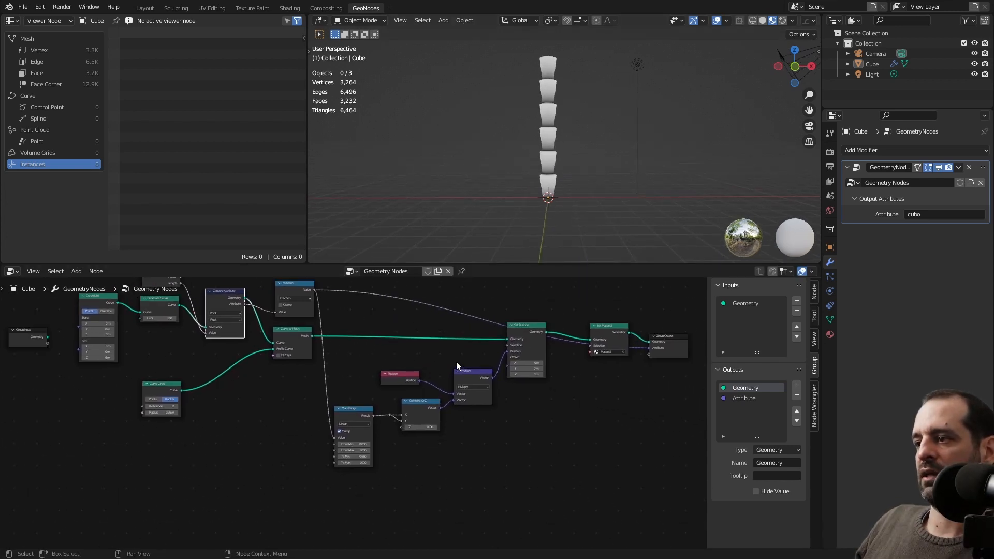
left_click_drag(523, 327, 550, 406, "alt")
Move Curve to Mesh well away from Capture Attribute and place the Fraction node right beside Capture Attribute.
left_click_drag(445, 372, 587, 373)
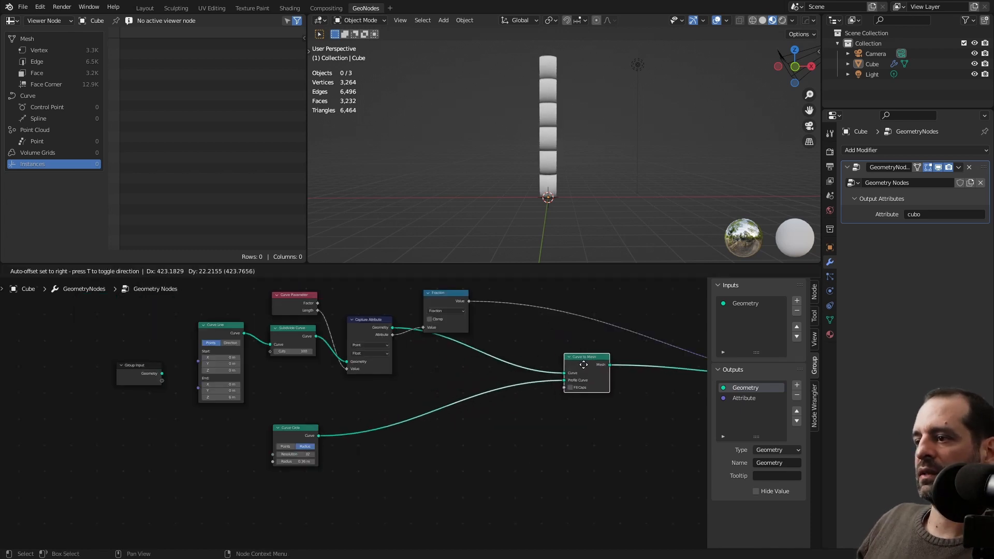
left_click_drag(440, 304, 454, 293)
middle_click_drag(462, 465, 458, 430)
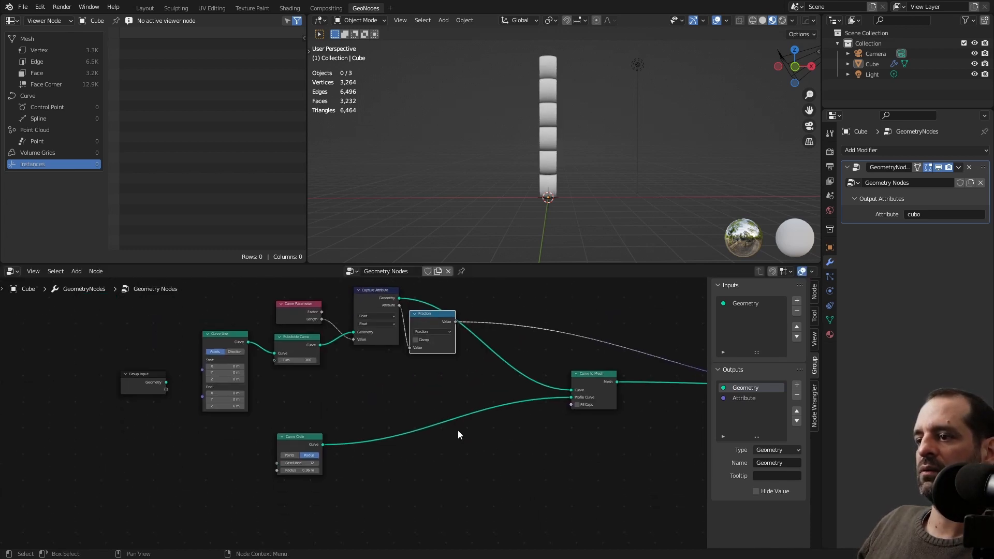
scroll(348, 402, "up", 2)
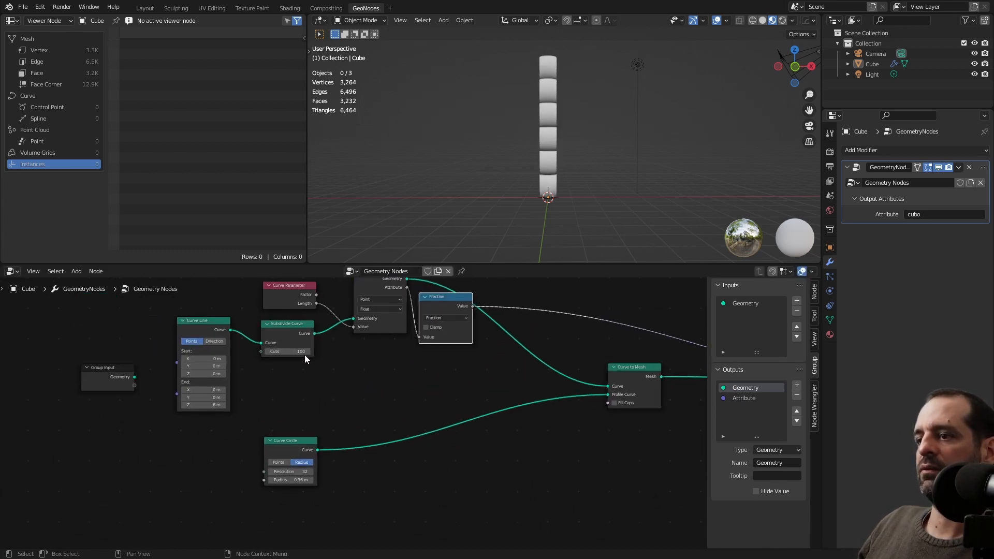
middle_click_drag(307, 361, 336, 405)
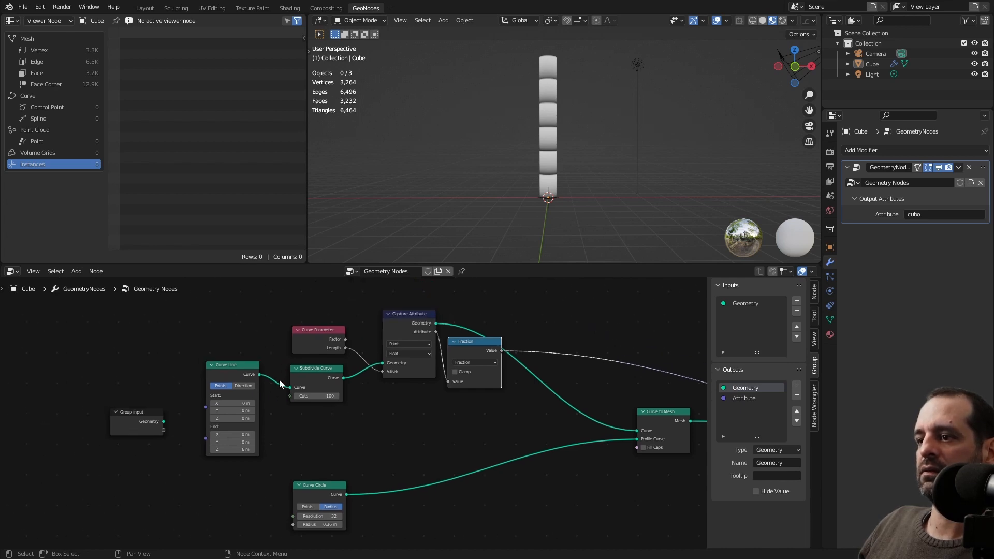
Examine the control point data of Curve Line and Subdivide Curve through a Viewer, and nudge the Curve Circle node slightly.
left_click(240, 367, "ctrl+shift")
left_click(61, 109)
left_click(336, 383, "ctrl+shift")
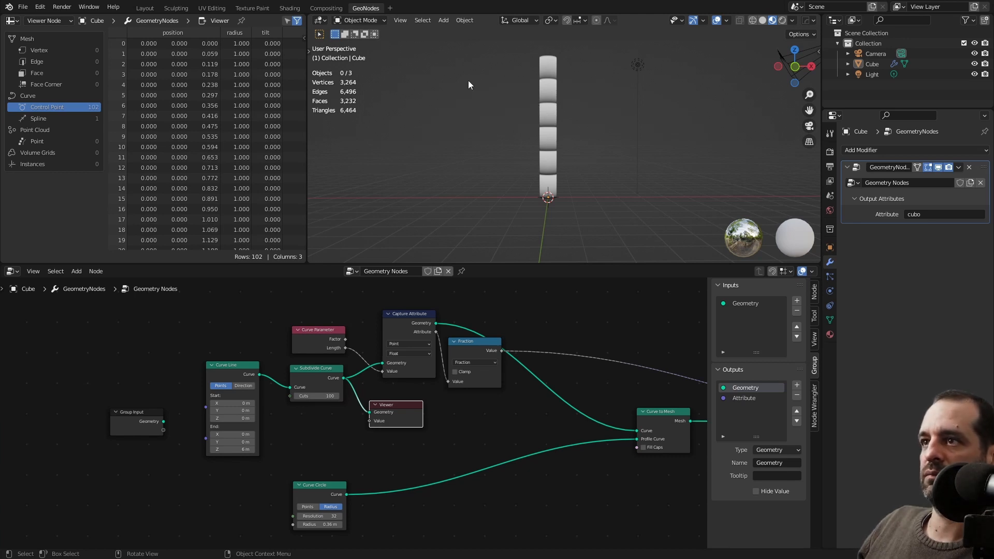
middle_click_drag(366, 444, 353, 372)
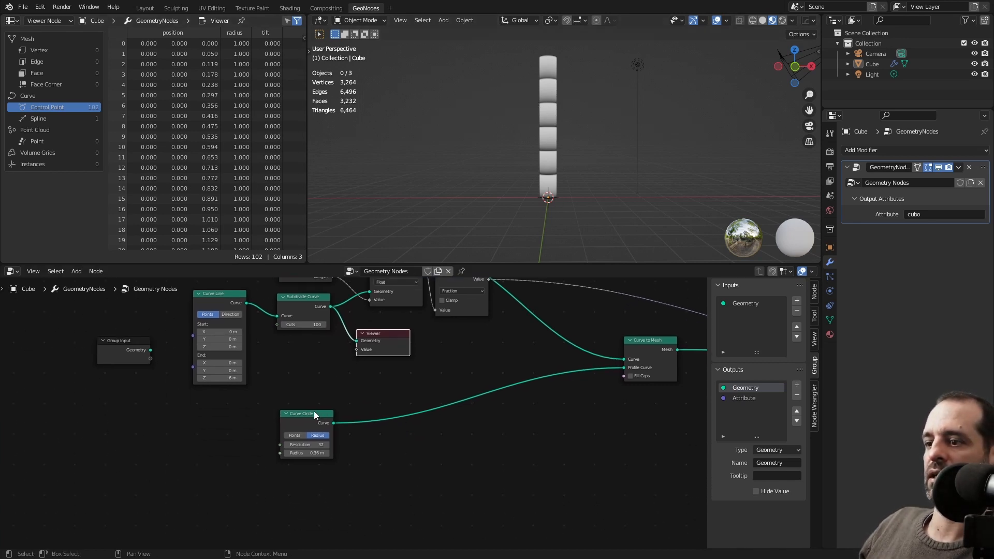
left_click_drag(308, 424, 310, 420)
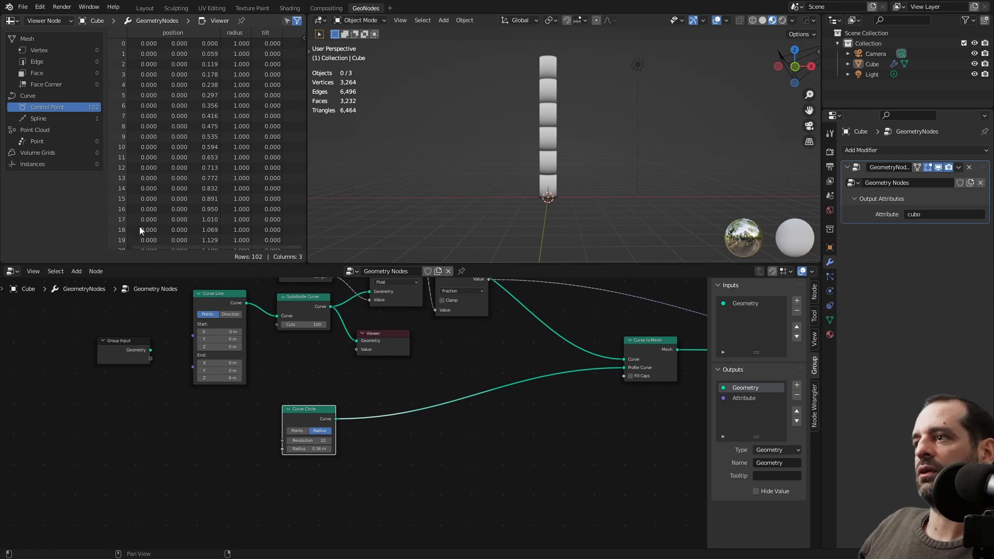
middle_click_drag(432, 414, 413, 437)
scroll(409, 424, "down", 2)
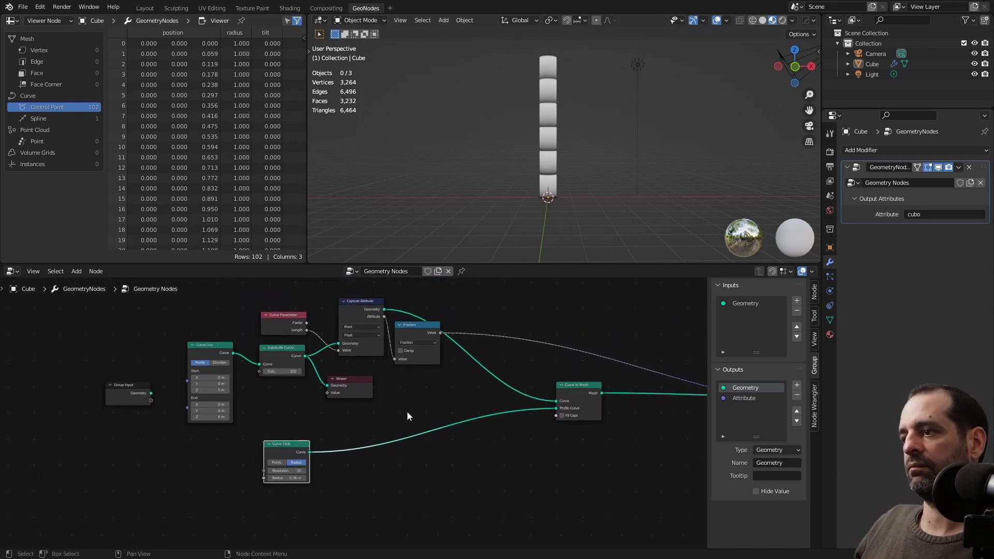
Add a Set Curve Radius node on the curve link between Capture Attribute and Curve to Mesh.
left_click(415, 342)
scroll(461, 408, "up", 2)
key("shift+a")
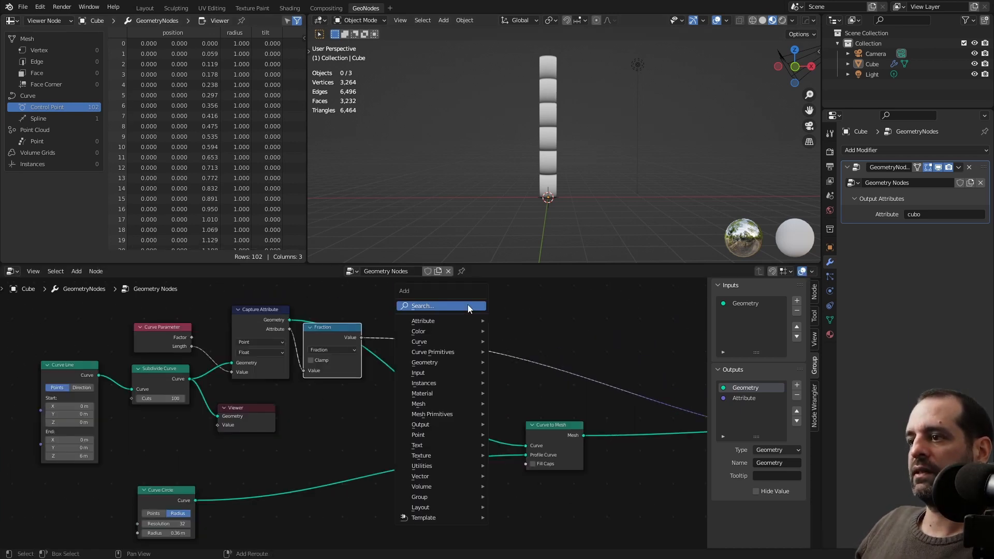
left_click(467, 305)
type("set r")
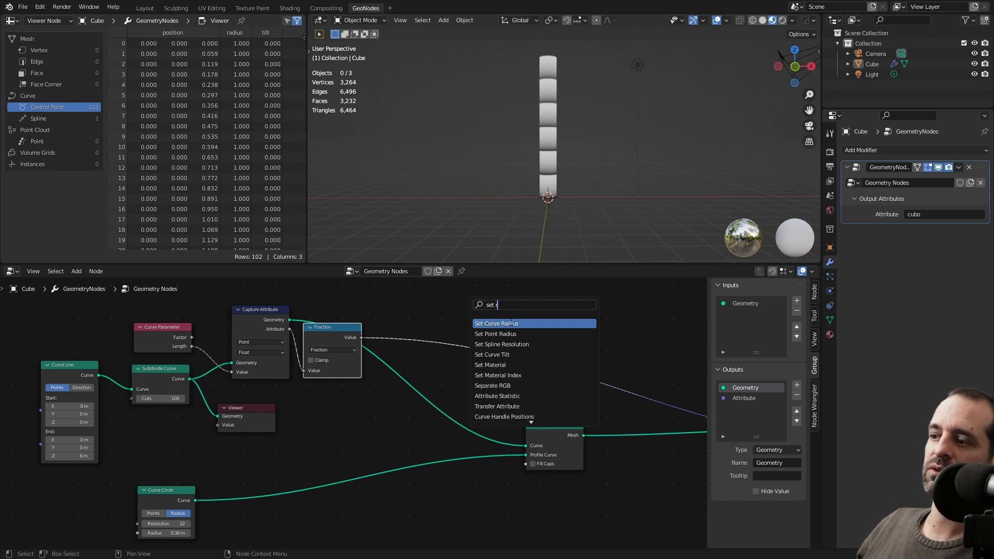
left_click(511, 321)
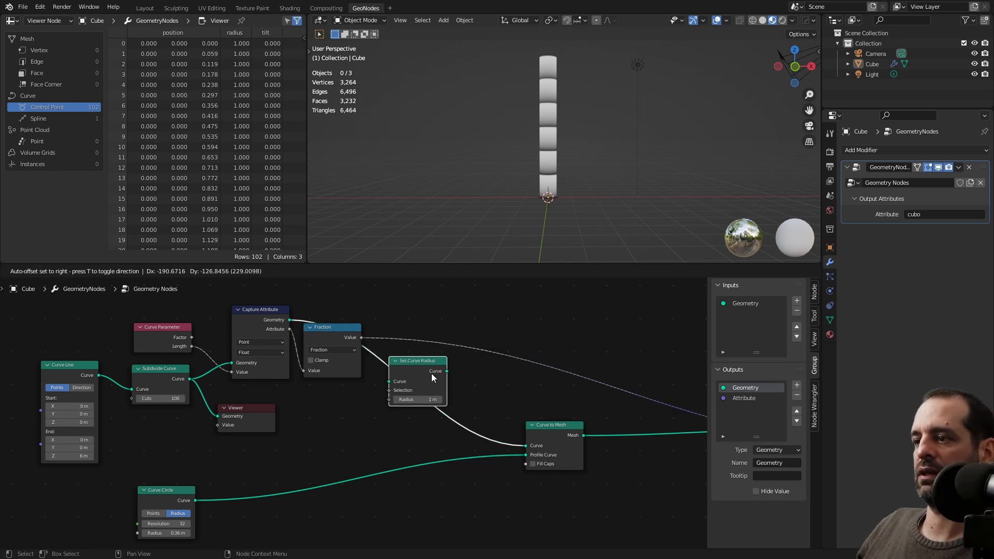
left_click(431, 374)
left_click_drag(416, 365, 432, 368)
Spread out Curve to Mesh and Set Curve Radius, collapse the Fraction node, and move Curve Circle closer to Curve to Mesh.
middle_click_drag(368, 427, 410, 399)
scroll(400, 395, "up", 1)
middle_click_drag(411, 400, 447, 454)
left_click_drag(523, 425, 616, 425)
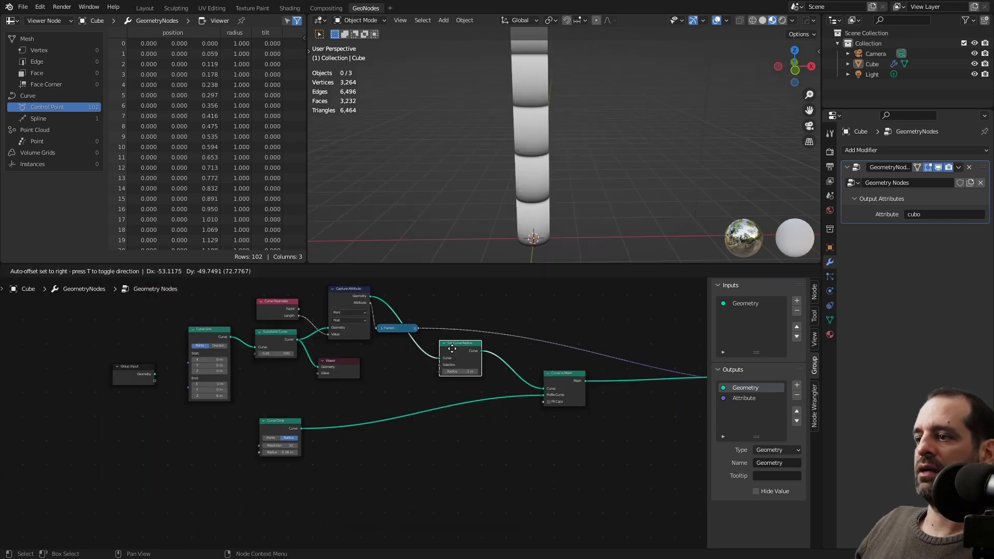
left_click_drag(452, 349, 453, 348)
middle_click_drag(403, 389, 427, 336)
left_click_drag(303, 368, 465, 396)
middle_click_drag(465, 396, 456, 460)
scroll(470, 389, "down", 1)
scroll(470, 389, "up", 2)
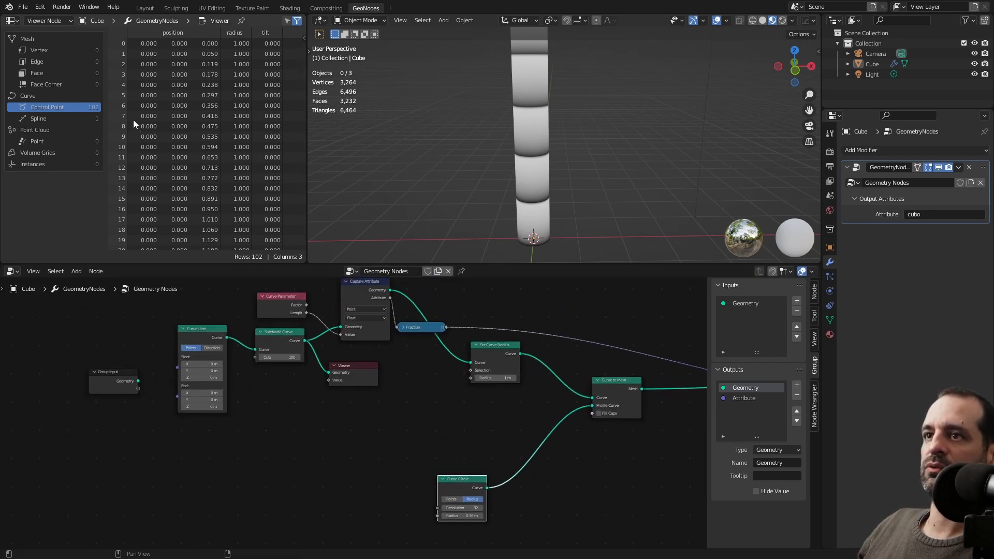
Connect the Curve Parameter's Factor output to the Radius input of Set Curve Radius.
scroll(542, 236, "down", 3)
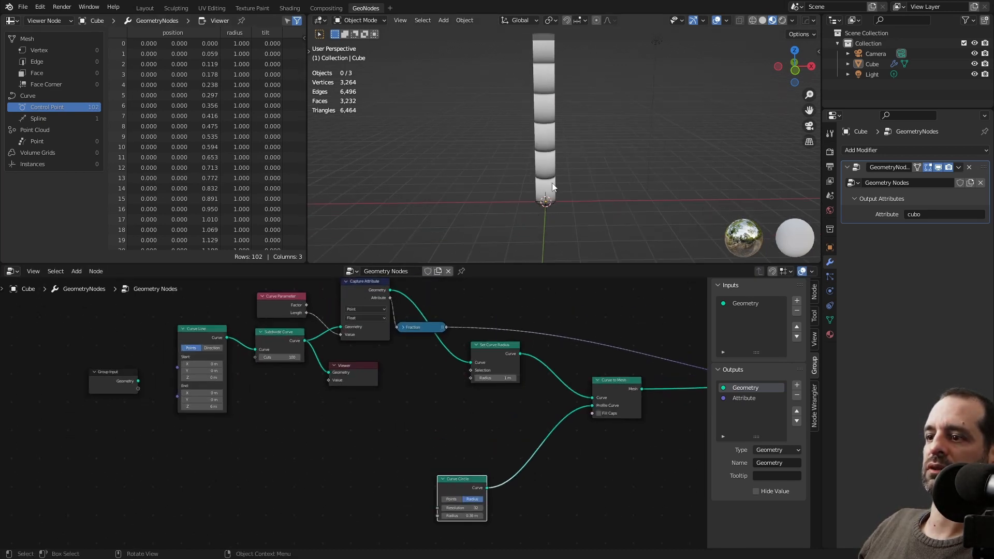
scroll(485, 254, "down", 2)
scroll(548, 368, "up", 1)
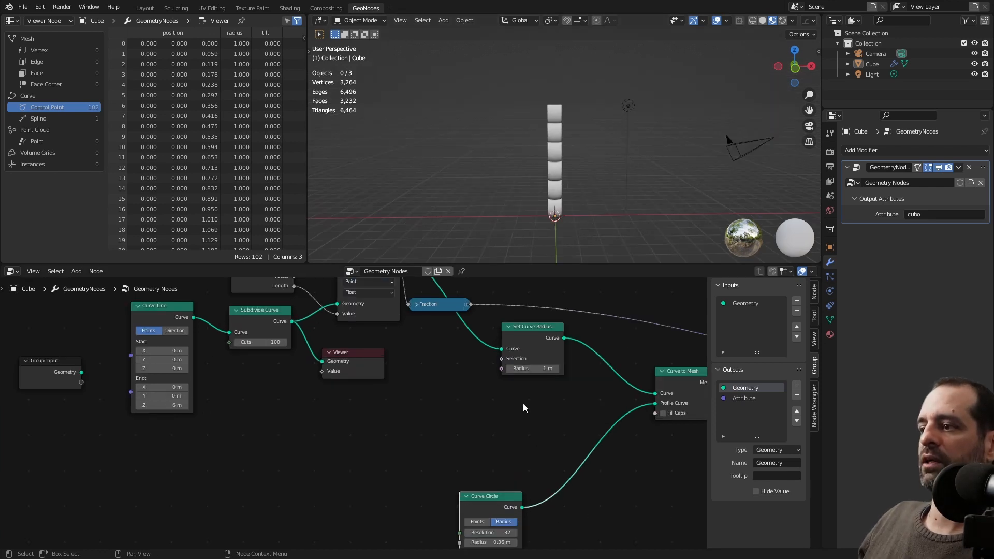
scroll(396, 419, "down", 2)
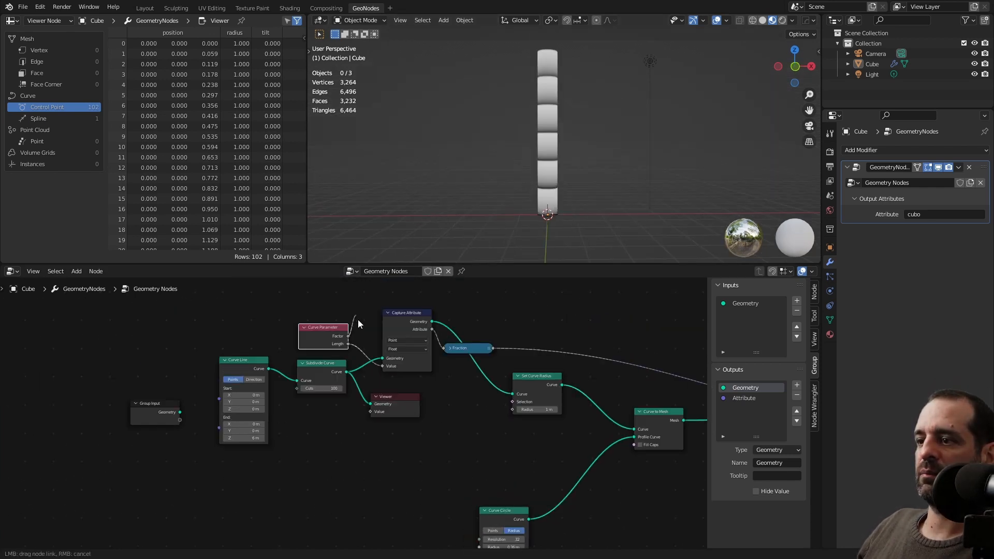
left_click_drag(348, 336, 513, 410)
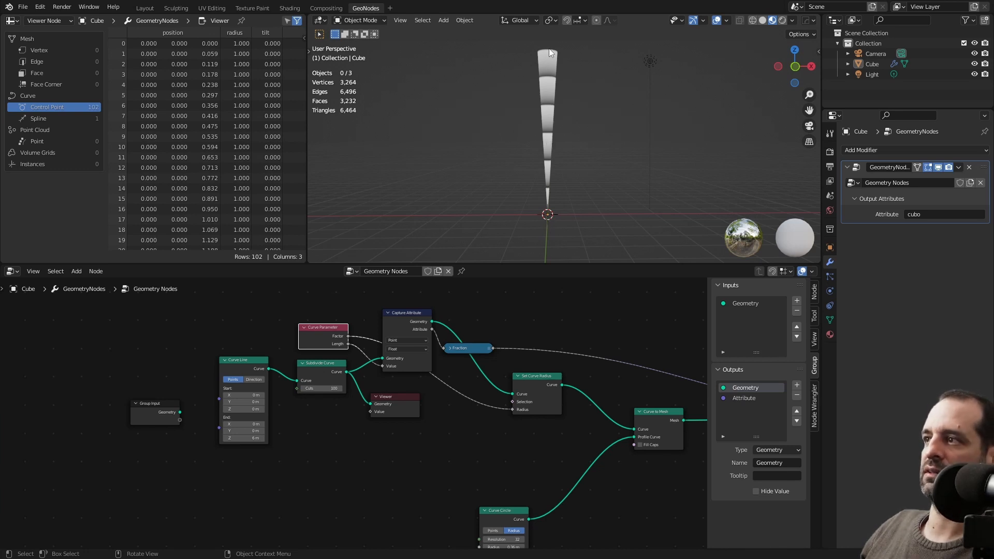
scroll(478, 403, "up", 1)
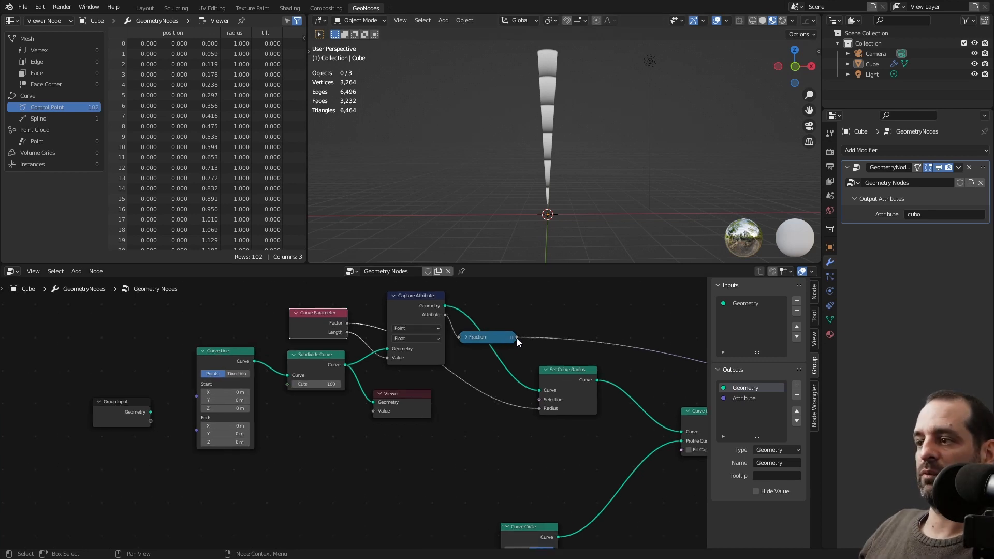
Connect the Fraction node's Value output to the Radius input of Set Curve Radius.
left_click_drag(517, 337, 540, 408)
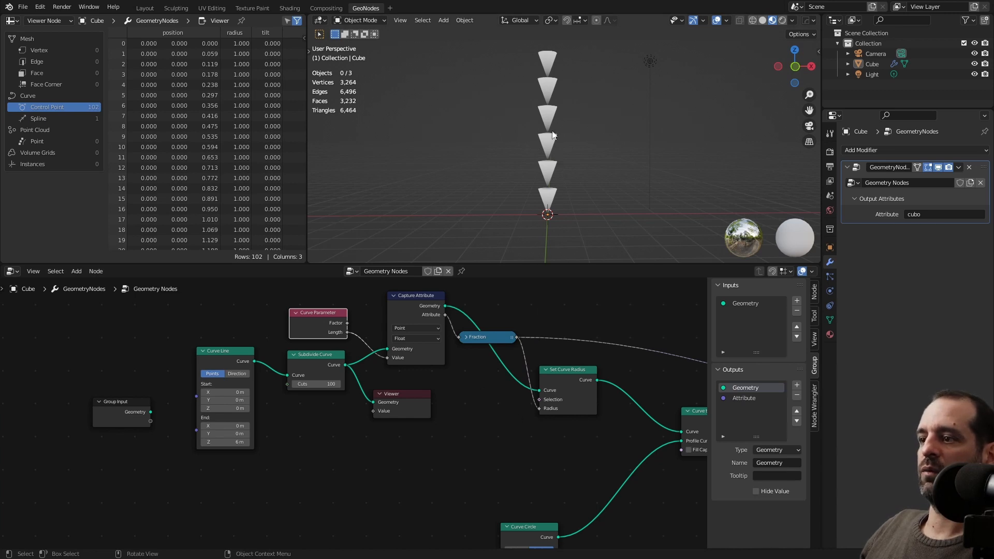
scroll(408, 405, "down", 3)
scroll(533, 438, "up", 3)
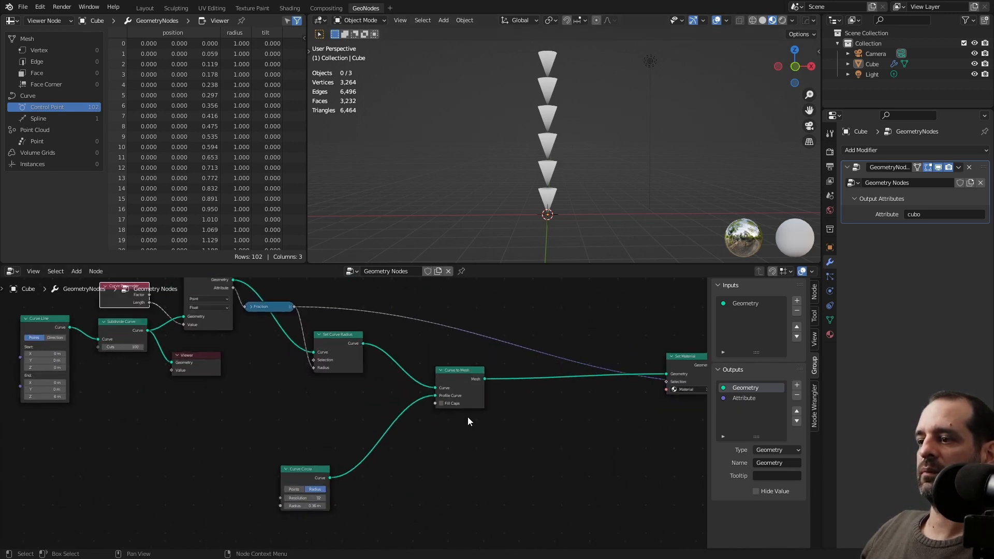
Move Curve to Mesh, Set Curve Radius and Curve Circle farther from the Fraction node to make room for another node.
left_click_drag(467, 417, 504, 419)
left_click(345, 339)
left_click_drag(346, 339, 403, 343)
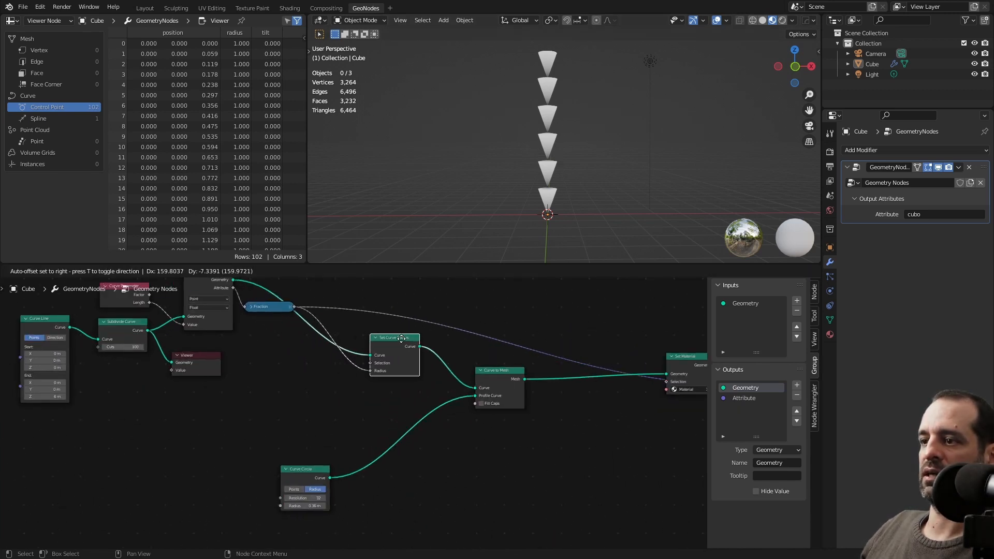
left_click_drag(306, 468, 395, 444)
middle_click_drag(338, 397, 418, 430)
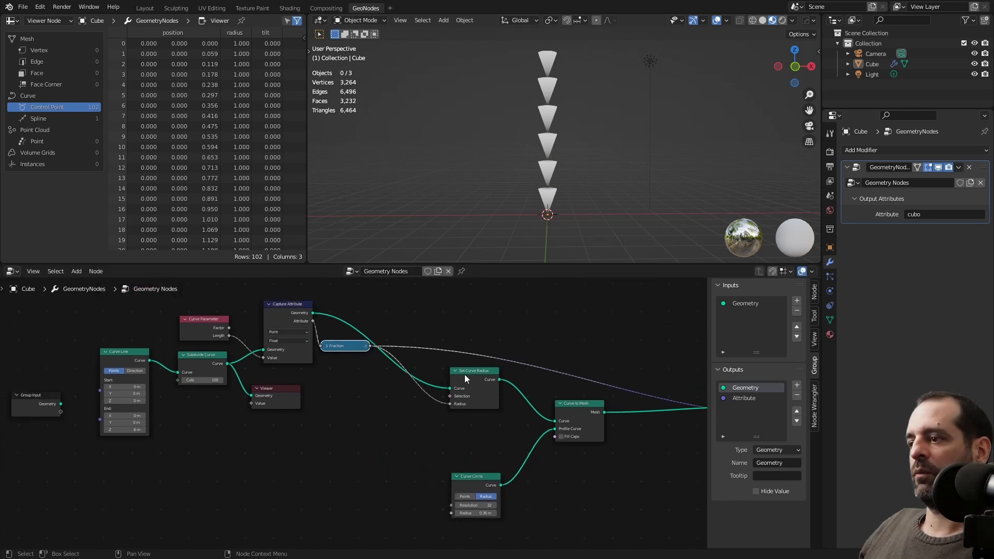
Insert a Map Range node between Fraction's Value output and the Radius input of Set Curve Radius.
key("shift+a")
type("map")
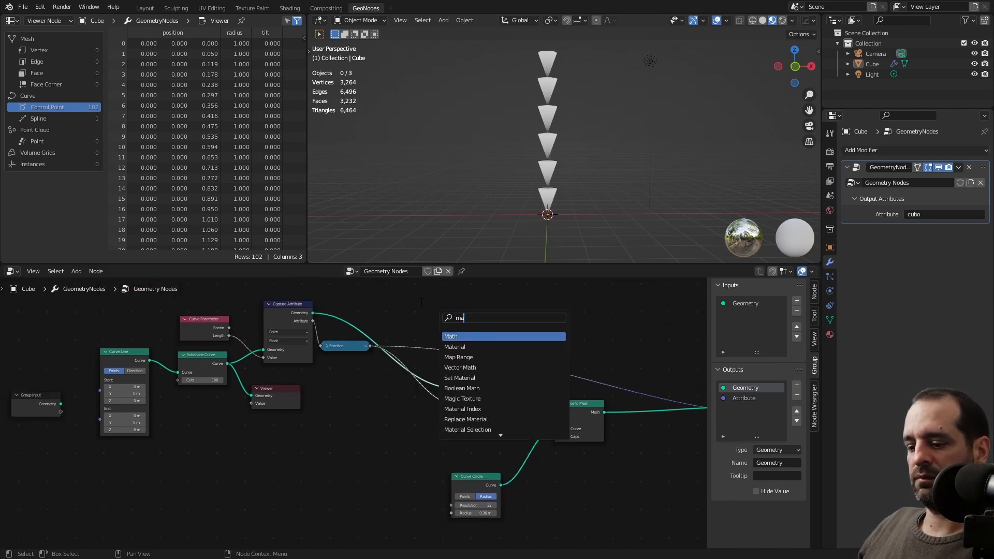
key("Return")
left_click(389, 410)
scroll(399, 450, "up", 5)
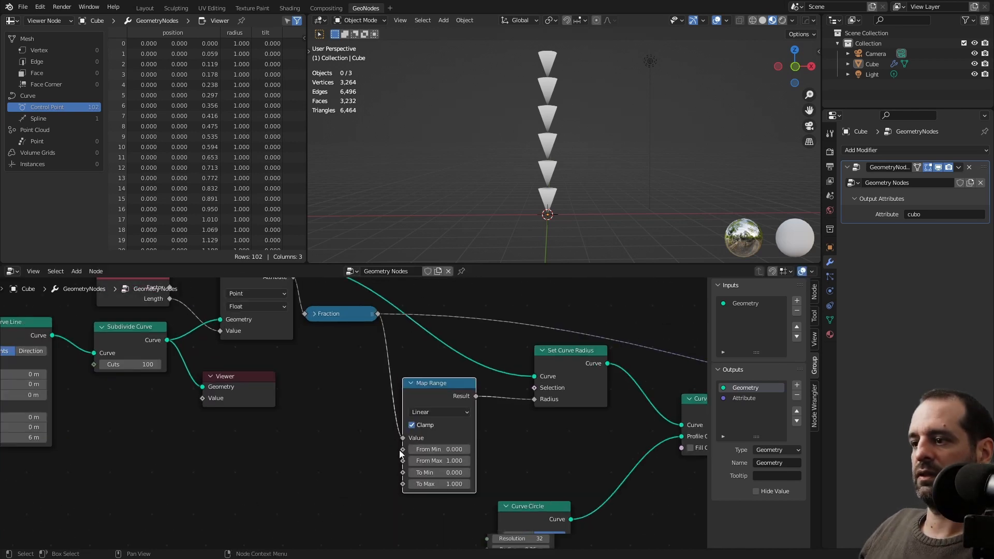
Set the Map Range node's To Min to 0.54 and check the tapered segments in the viewport.
middle_click_drag(481, 482, 477, 435)
scroll(476, 433, "up", 2)
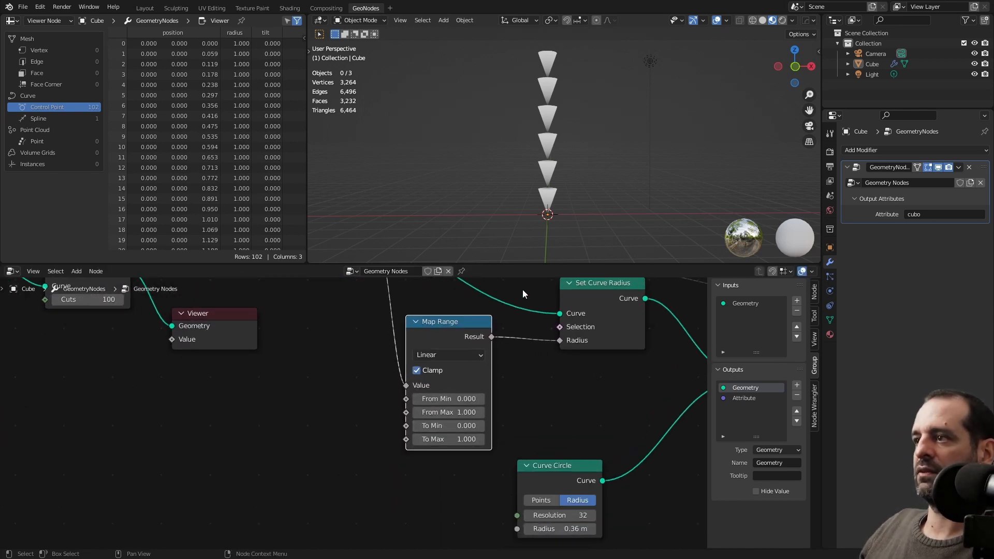
scroll(561, 199, "up", 5)
left_click_drag(443, 426, 484, 426)
scroll(629, 188, "down", 3)
middle_click_drag(628, 188, 604, 197)
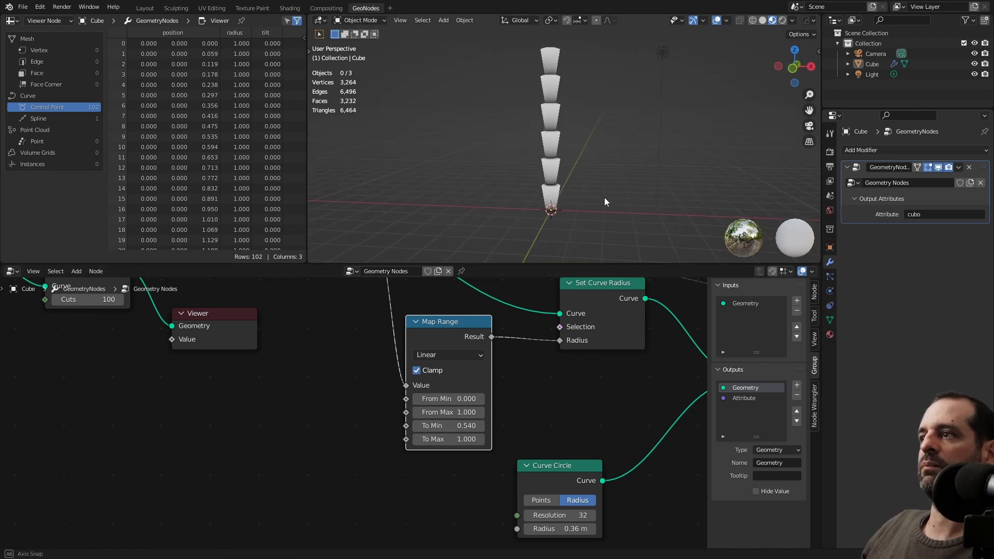
Move the Curve Line node closer to Subdivide Curve.
scroll(375, 409, "down", 7)
middle_click_drag(375, 396, 425, 416)
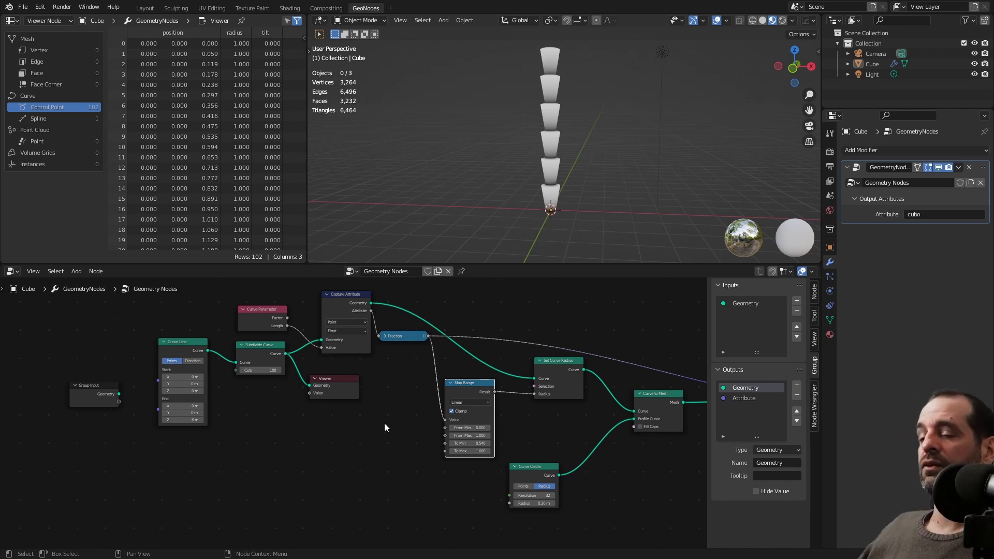
scroll(409, 431, "down", 1)
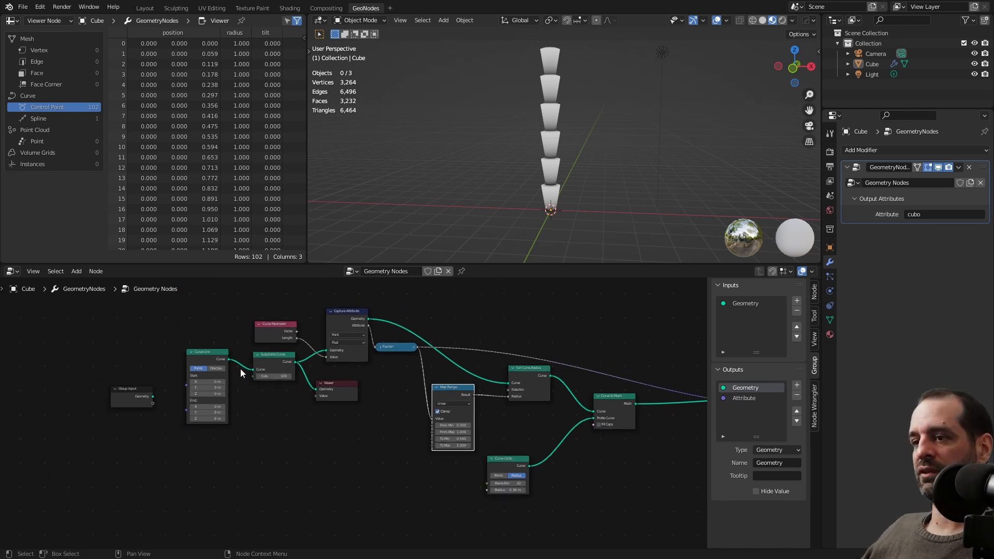
left_click_drag(208, 361, 222, 365)
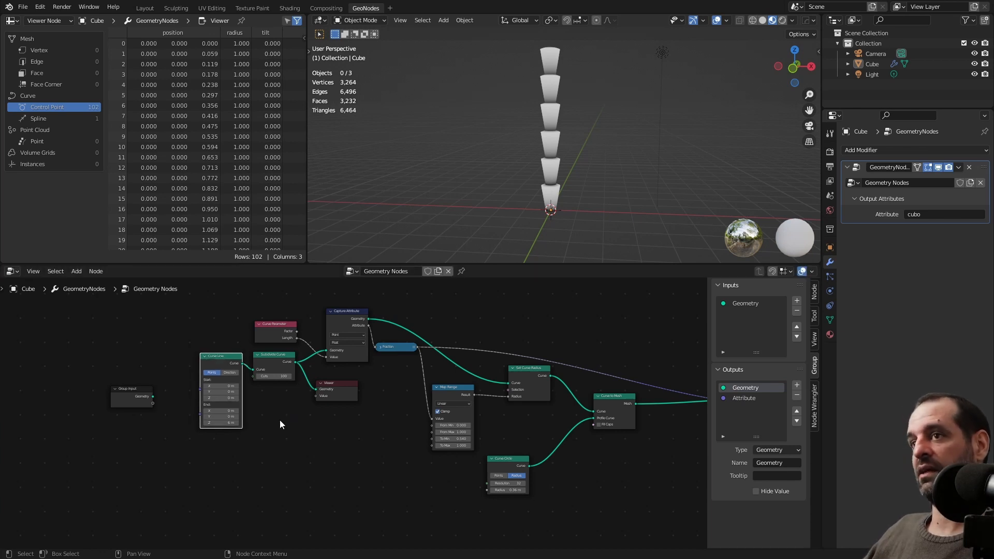
scroll(295, 442, "down", 1)
middle_click_drag(348, 463, 292, 452)
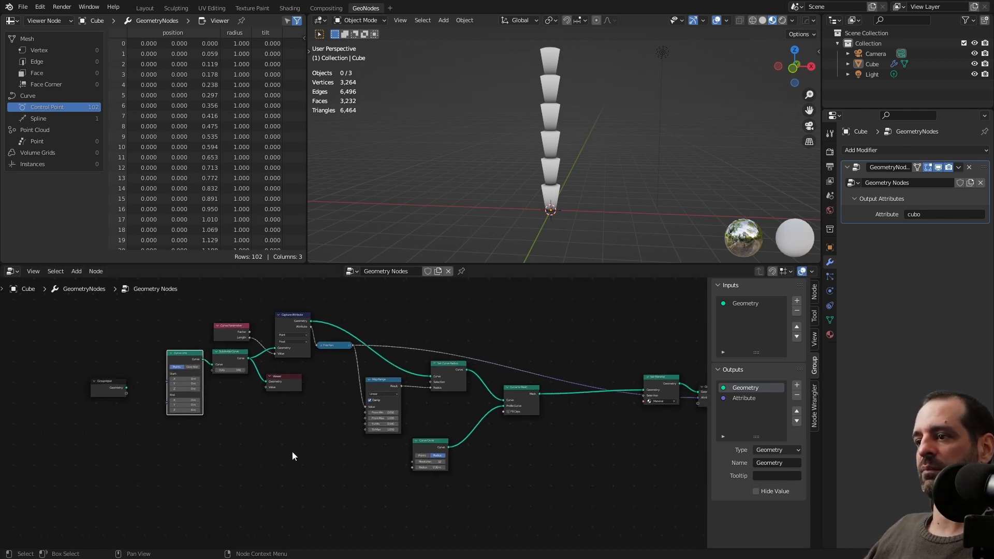
Tidy the node layout by bringing Curve to Mesh, Curve Circle and Map Range closer together and shifting Group Input slightly.
scroll(292, 452, "up", 1)
left_click_drag(550, 386, 524, 386)
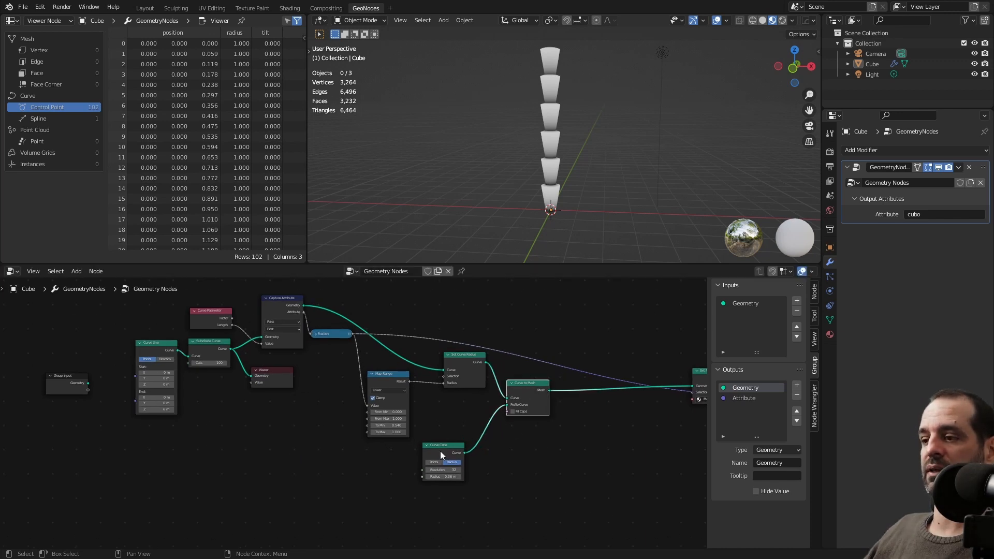
left_click_drag(440, 455, 457, 423)
left_click_drag(384, 379, 385, 386)
left_click(314, 434)
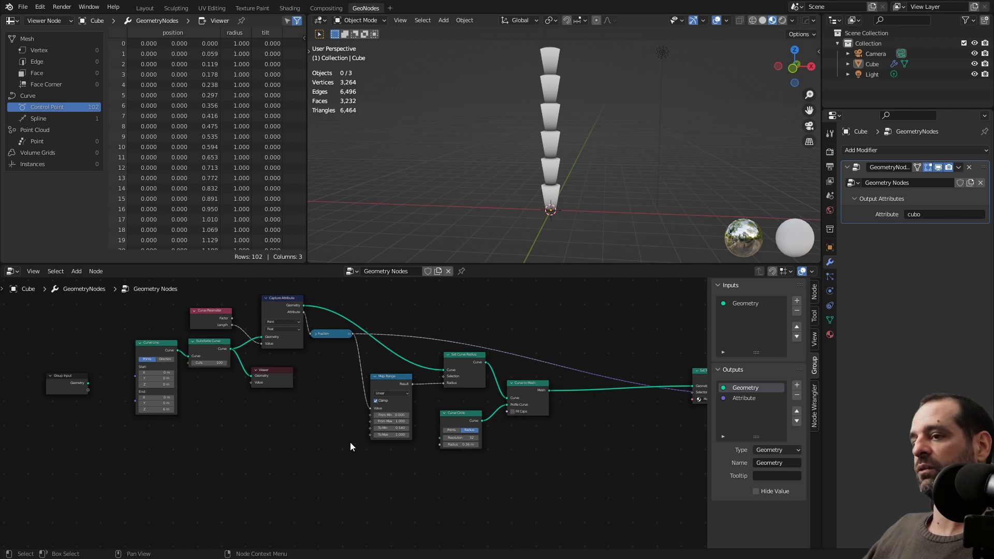
scroll(337, 449, "down", 1)
left_click_drag(117, 391, 112, 378)
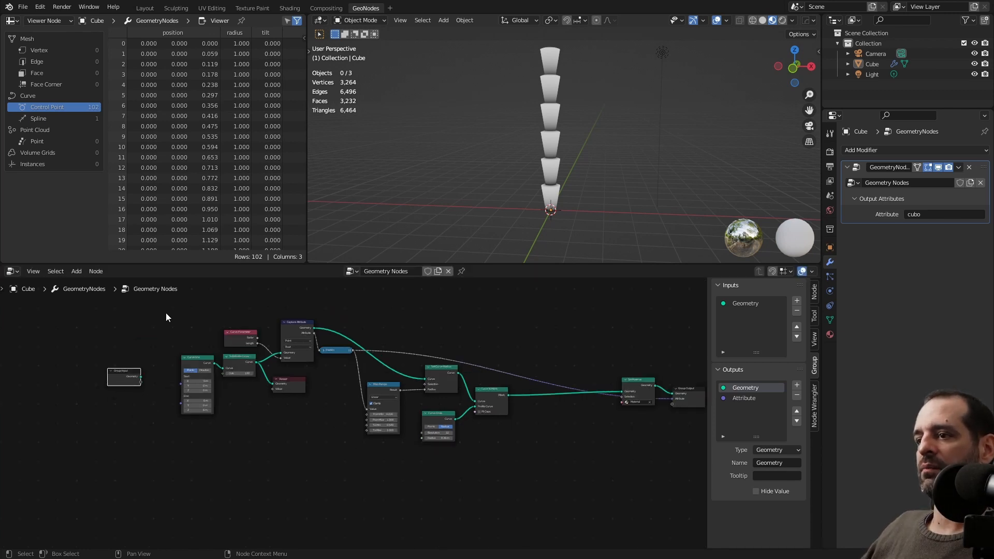
Delete the entire curve node chain, keeping only the Group Input and Group Output nodes.
left_click_drag(166, 313, 663, 505)
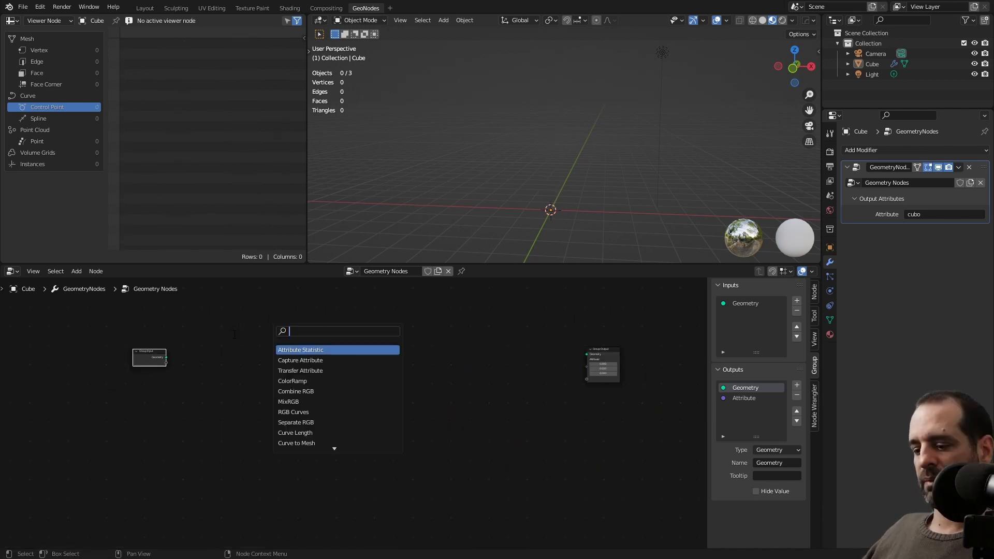
key("Escape")
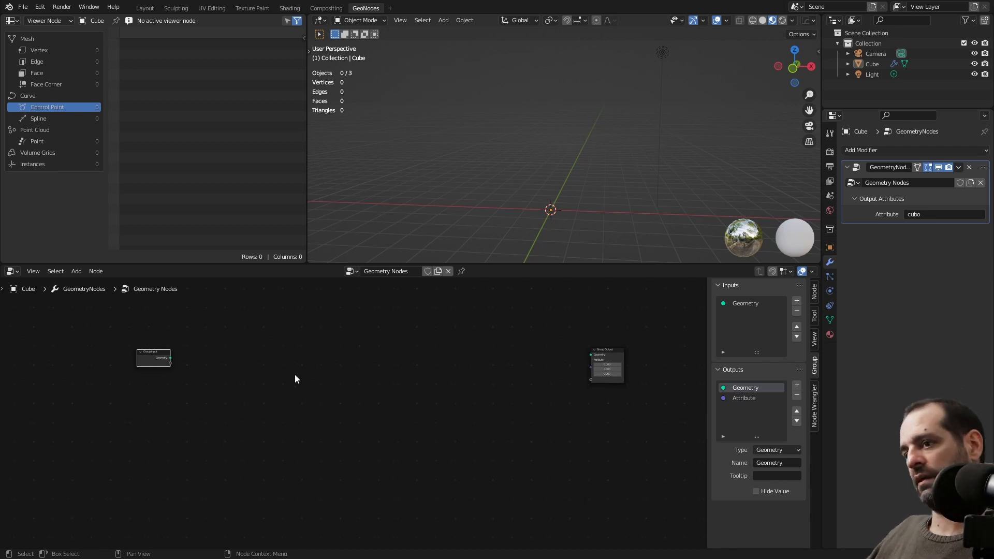
scroll(284, 367, "up", 1)
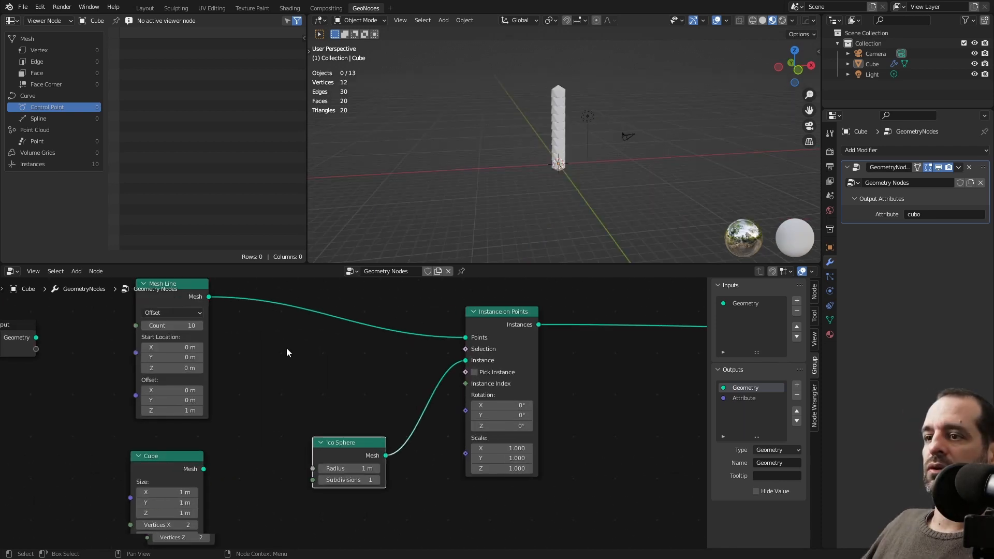
Reposition the Mesh Line and Instance on Points nodes slightly to tidy the new instancing setup.
middle_click_drag(241, 322, 262, 353)
mouse_move(262, 353)
left_mouse_down()
mouse_move(269, 357)
mouse_move(260, 345)
left_mouse_up()
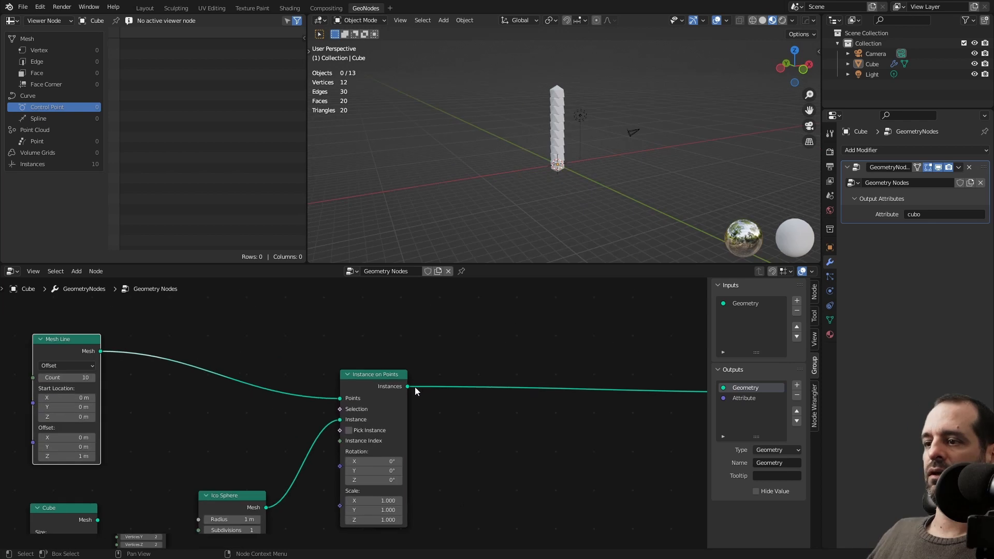
left_click_drag(409, 382, 392, 392)
Preview Mesh Line and Instance on Points through a Viewer placed clear of the chain, and examine the Instances data in the spreadsheet.
left_click(78, 348, "ctrl+shift")
left_click_drag(166, 366, 594, 332)
left_click(373, 385, "ctrl+shift")
left_click(35, 164)
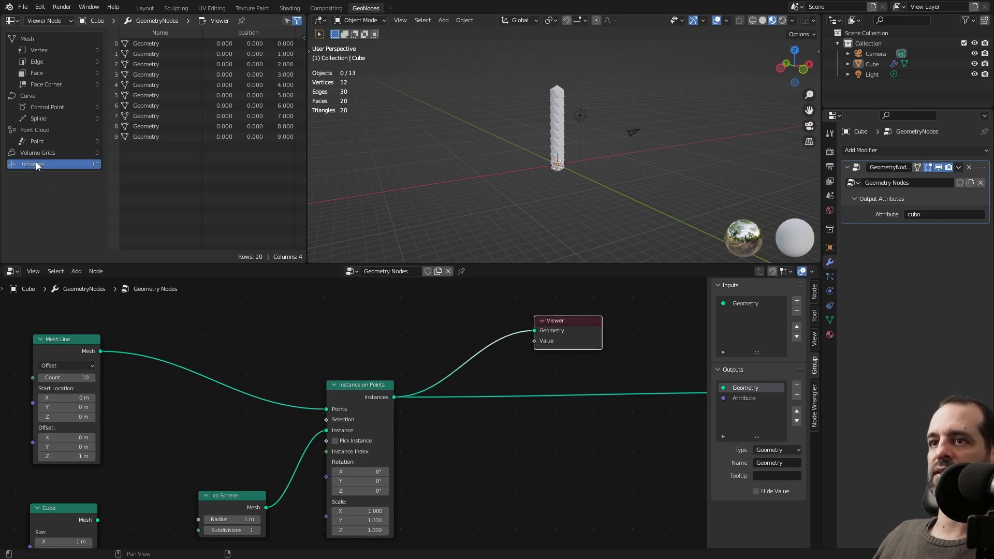
mouse_move(306, 164)
left_mouse_down()
mouse_move(454, 162)
mouse_move(304, 163)
left_mouse_up()
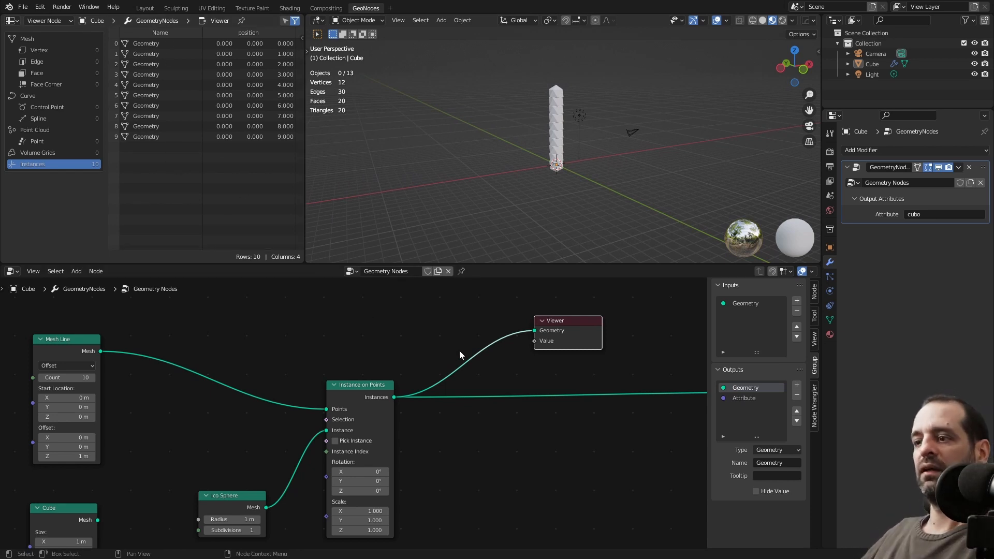
Insert a Realize Instances node between Instance on Points and the Viewer, and examine the mesh Vertex data in the spreadsheet.
key("shift+a")
type("rea")
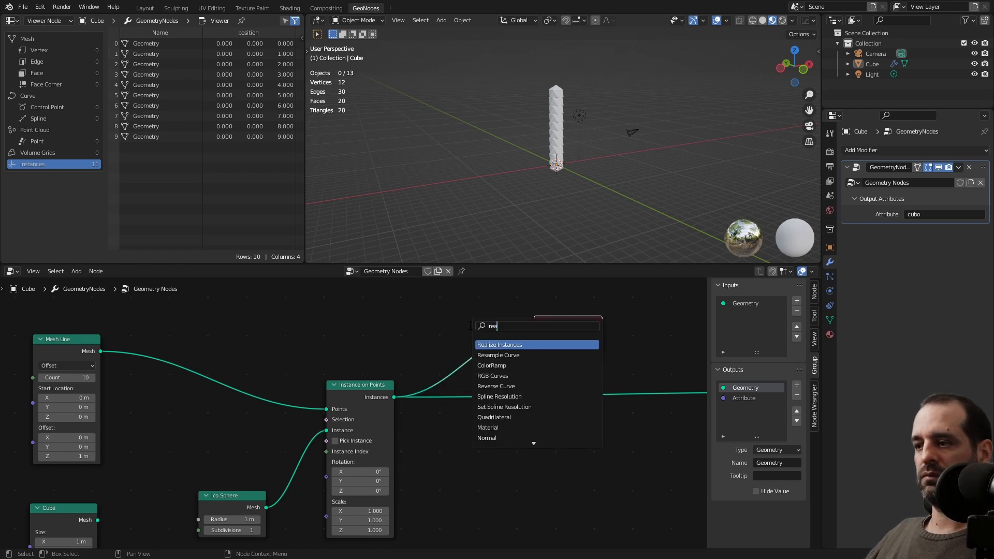
left_click(486, 342)
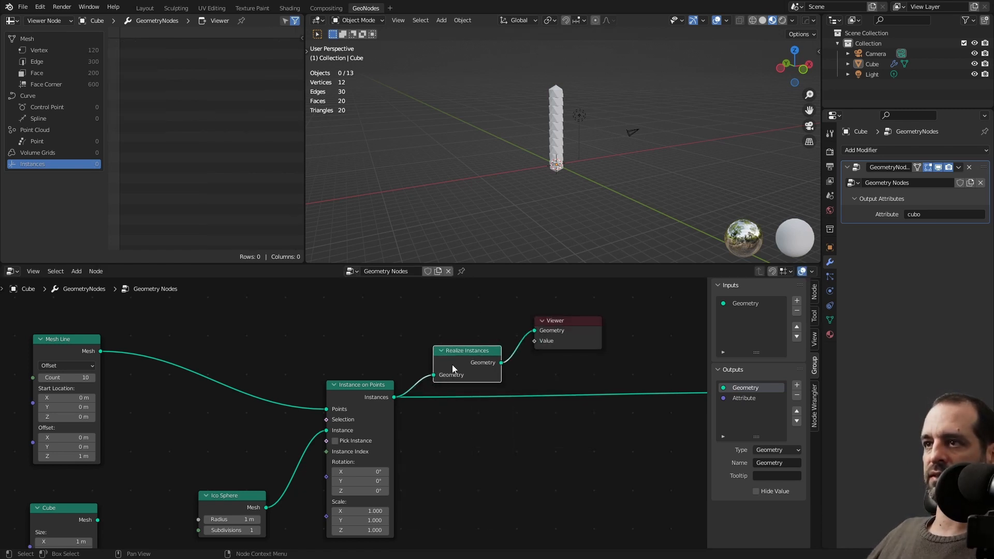
left_click(472, 361)
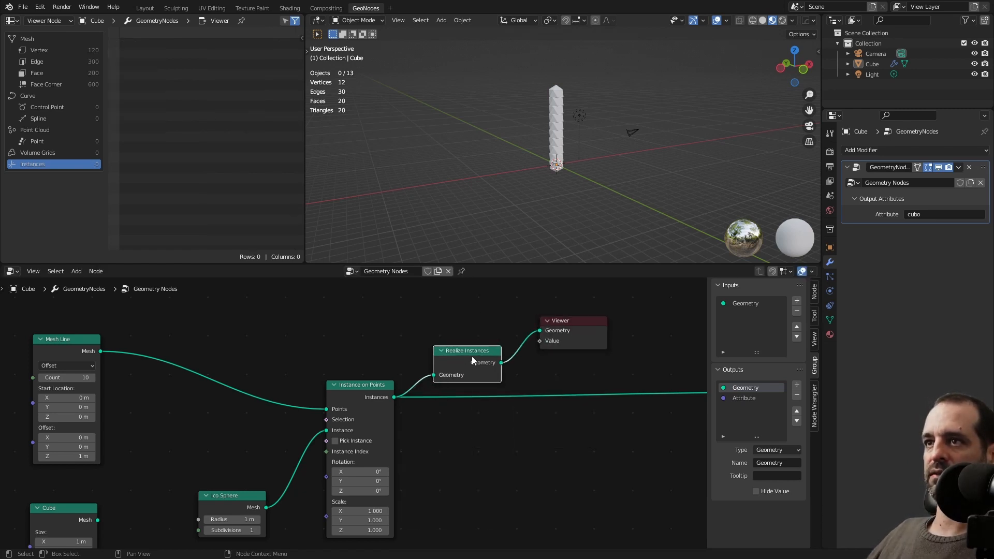
left_click(67, 51)
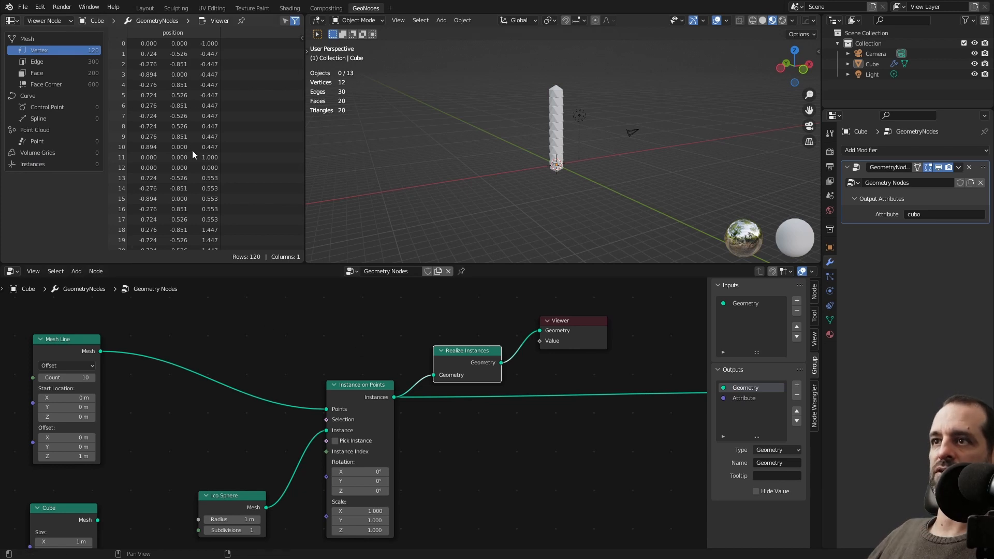
scroll(171, 192, "down", 6)
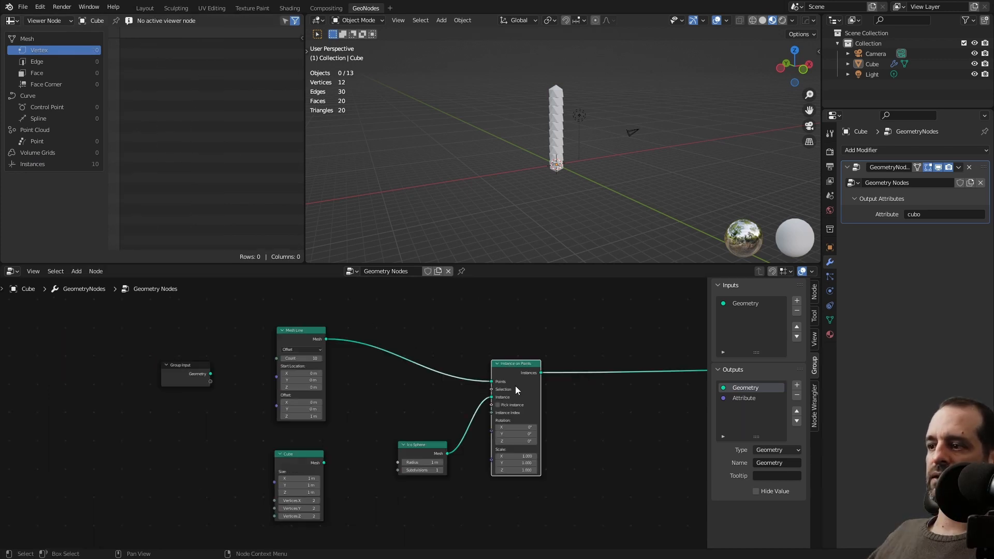
Nudge the Instance on Points, Mesh Line, Ico Sphere and Cube nodes slightly to tidy the instancing layout.
scroll(518, 385, "up", 1)
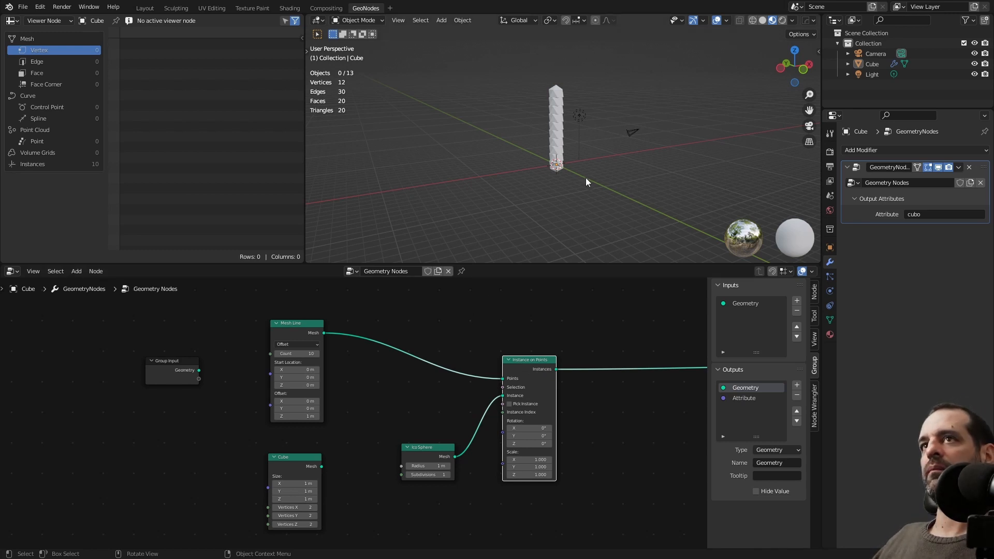
left_click_drag(528, 368, 527, 373)
left_click(307, 331)
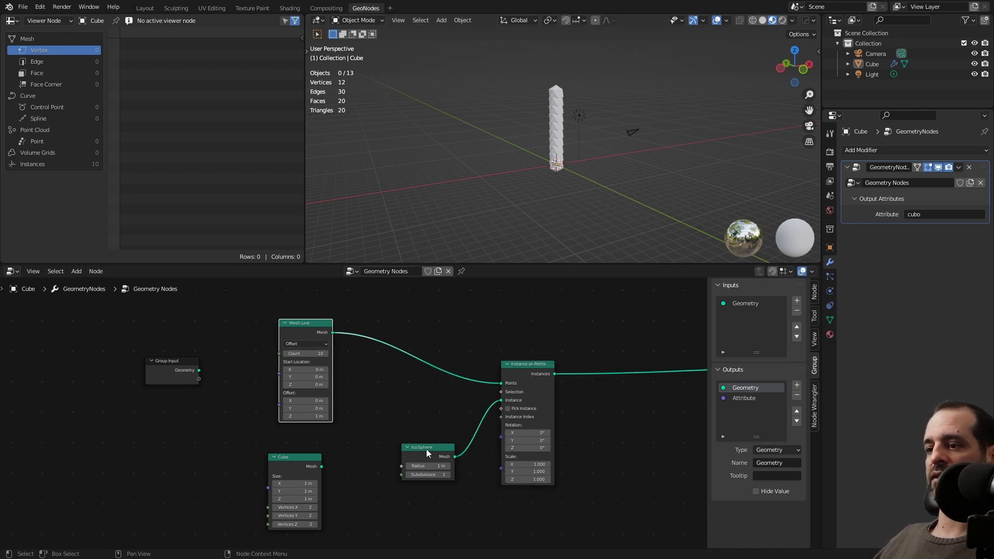
left_click_drag(427, 450, 422, 450)
left_click_drag(298, 463, 308, 460)
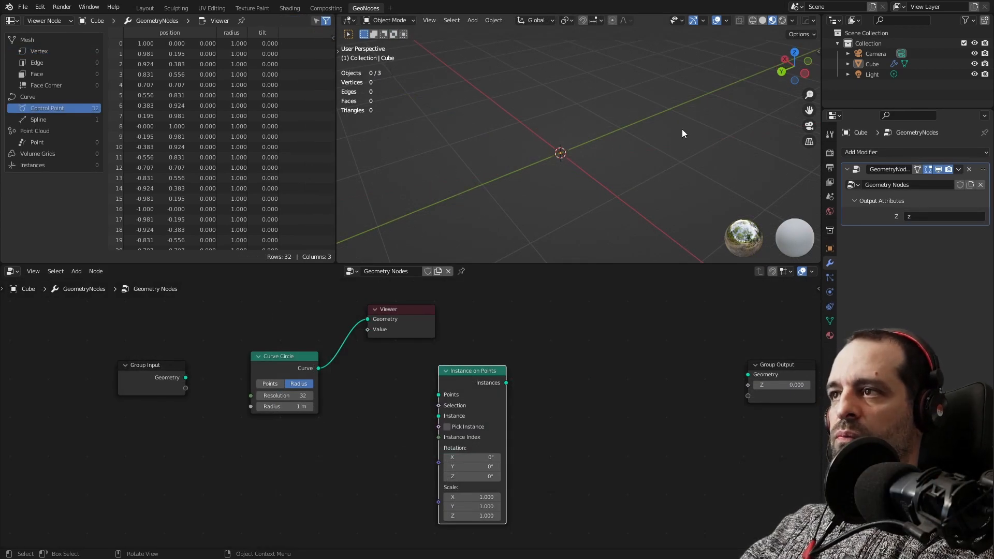
Shift Instance on Points farther from the Curve Circle and delete the Viewer node.
left_click_drag(456, 382, 494, 378)
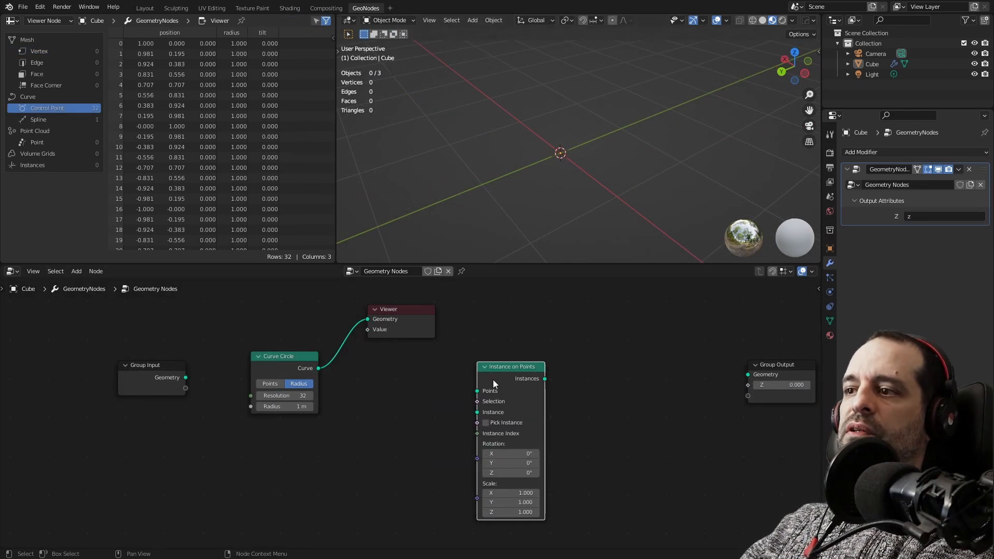
left_click(404, 327)
key("x")
left_click(281, 370)
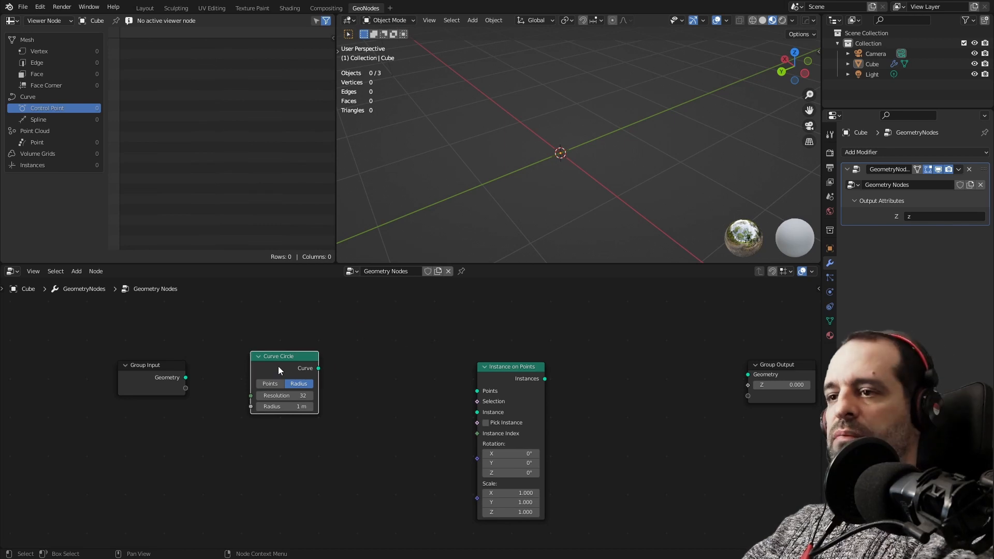
Add a Cube mesh primitive node and place it below the Curve Circle node.
key("shift+a")
left_click(371, 333)
type("cube")
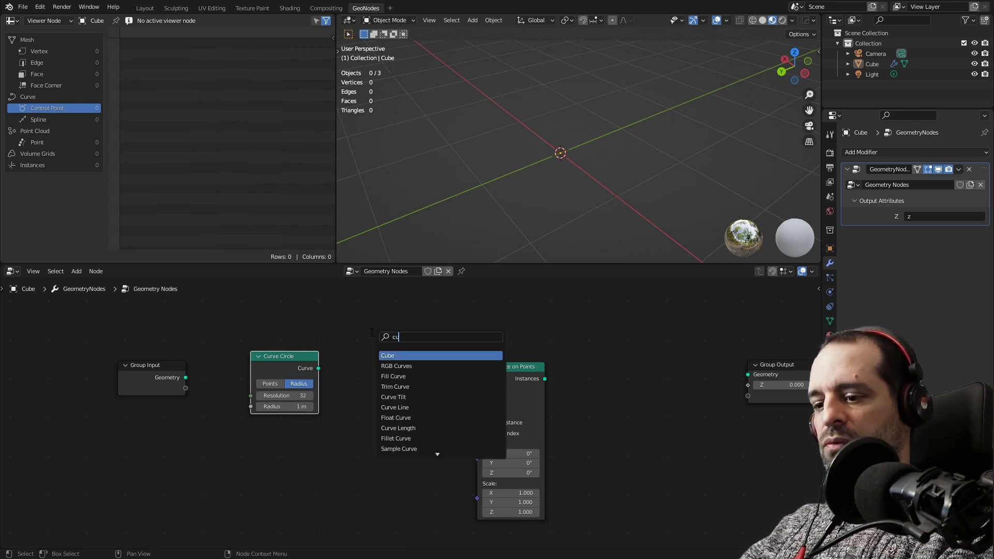
key("Return")
left_click(272, 463)
Replace the Curve Circle with a Curve Line node and link its curve to the Points input of Instance on Points.
middle_click_drag(283, 373, 301, 335)
left_click(301, 335)
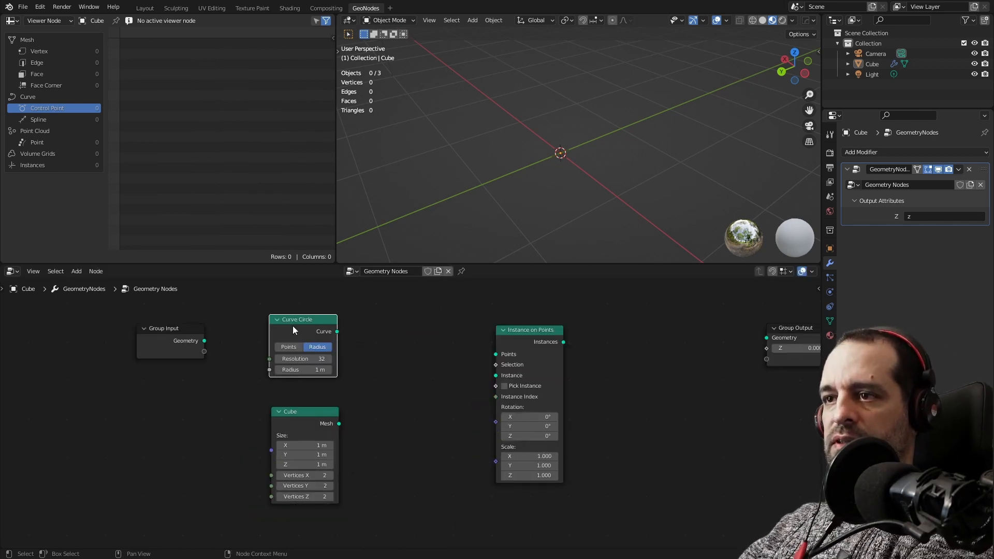
key("x")
key("shift+a")
left_click(317, 330)
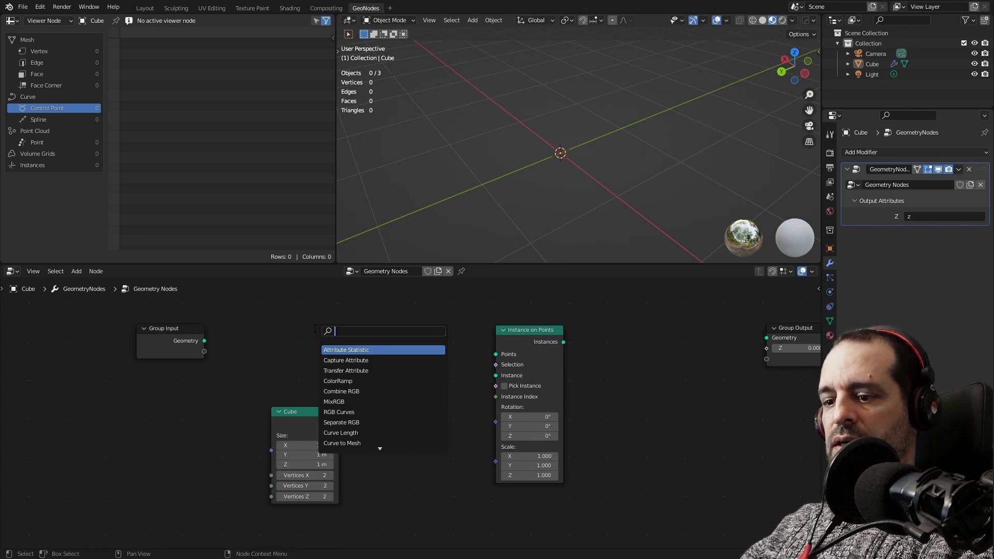
type("li")
left_click(336, 361)
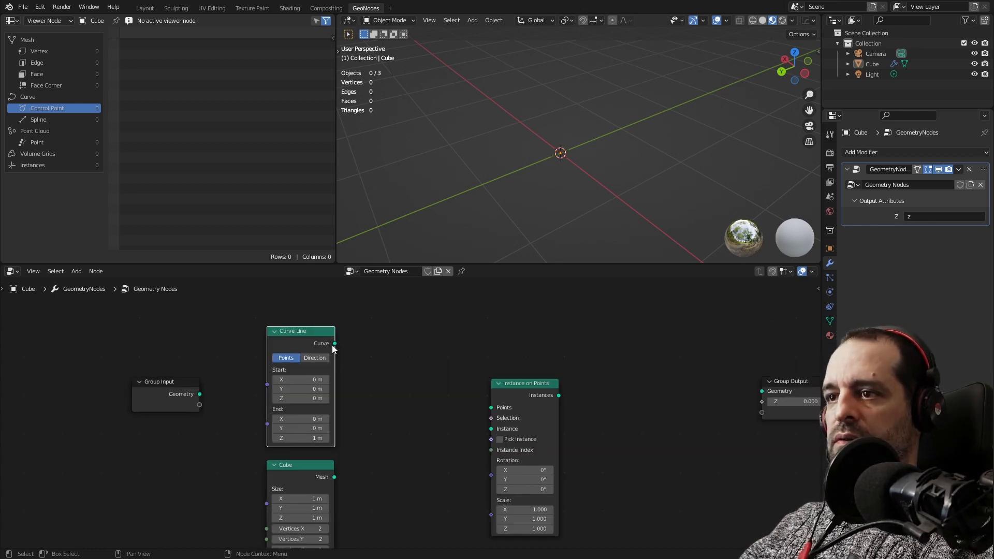
left_click(331, 345)
left_click_drag(335, 343, 495, 407)
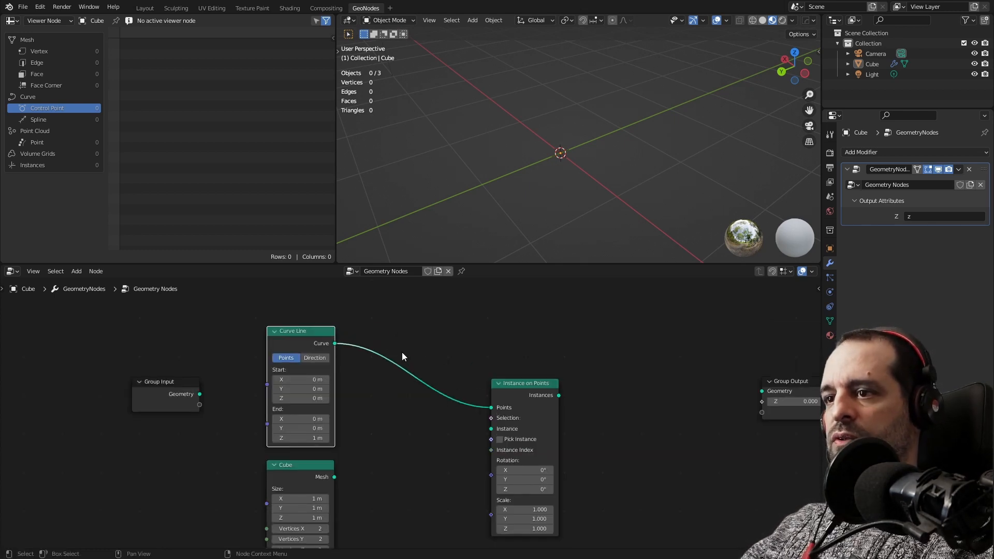
Insert a Resample Curve node into the link between Curve Line and Instance on Points.
key("shift+a")
left_click(398, 334)
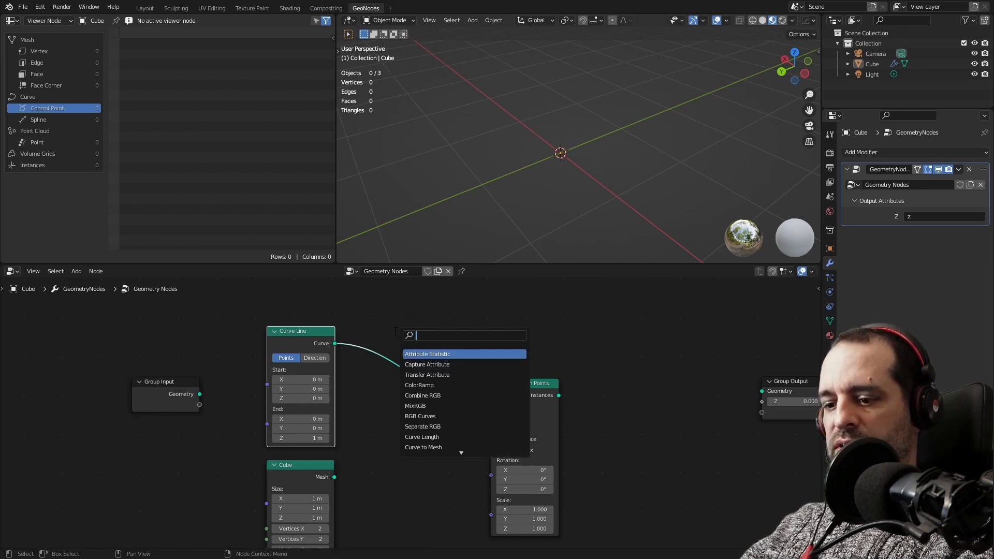
type("resa")
left_click(426, 354)
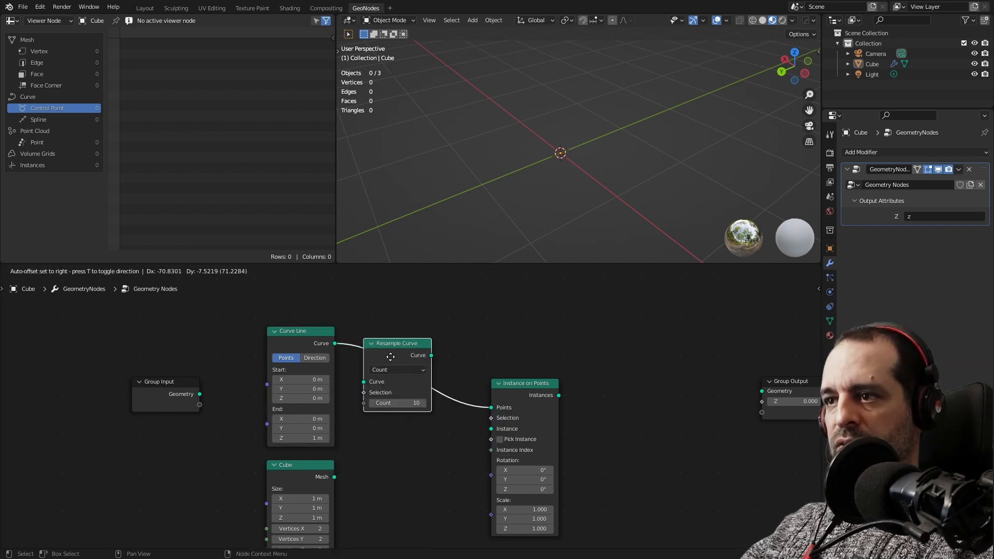
left_click(407, 350)
scroll(392, 405, "up", 1)
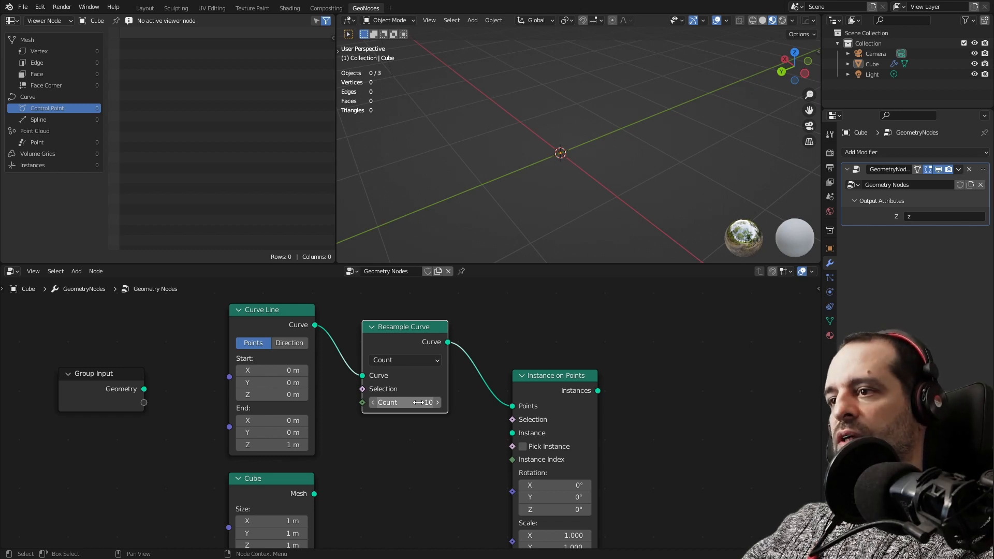
Link the instances to the Group Output geometry and the Cube mesh to the Instance input of Instance on Points.
left_click_drag(424, 404, 643, 400)
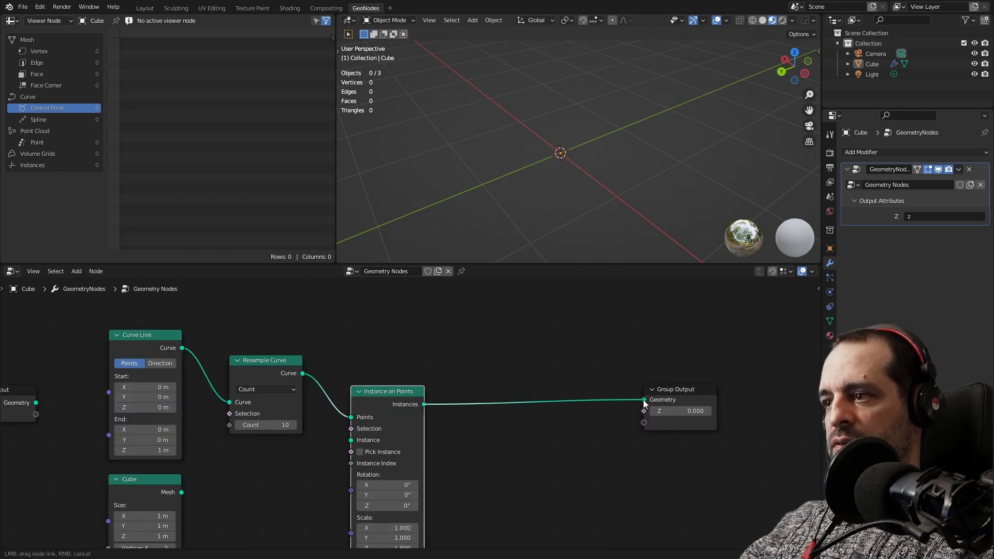
middle_click_drag(402, 452, 499, 383)
middle_click_drag(370, 391, 401, 409)
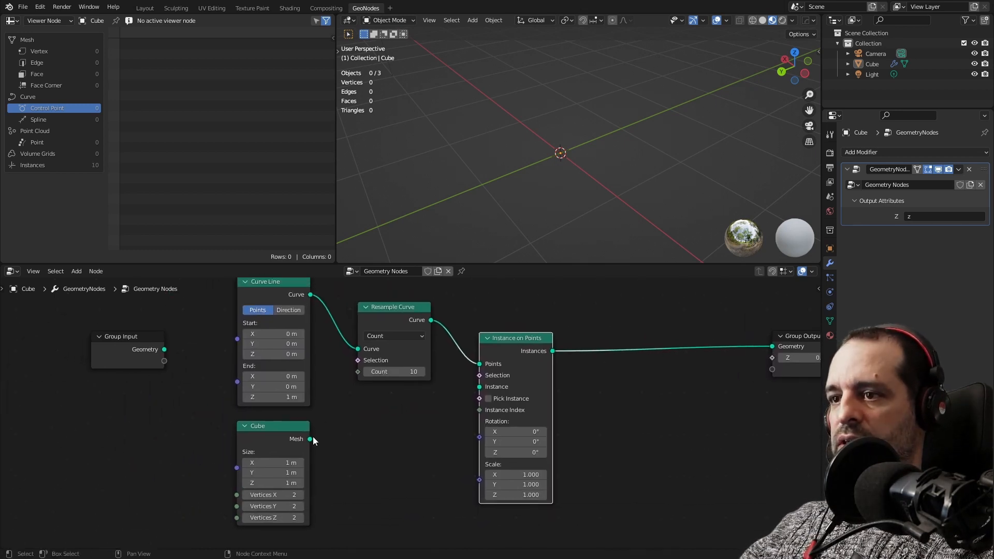
left_click_drag(310, 438, 476, 388)
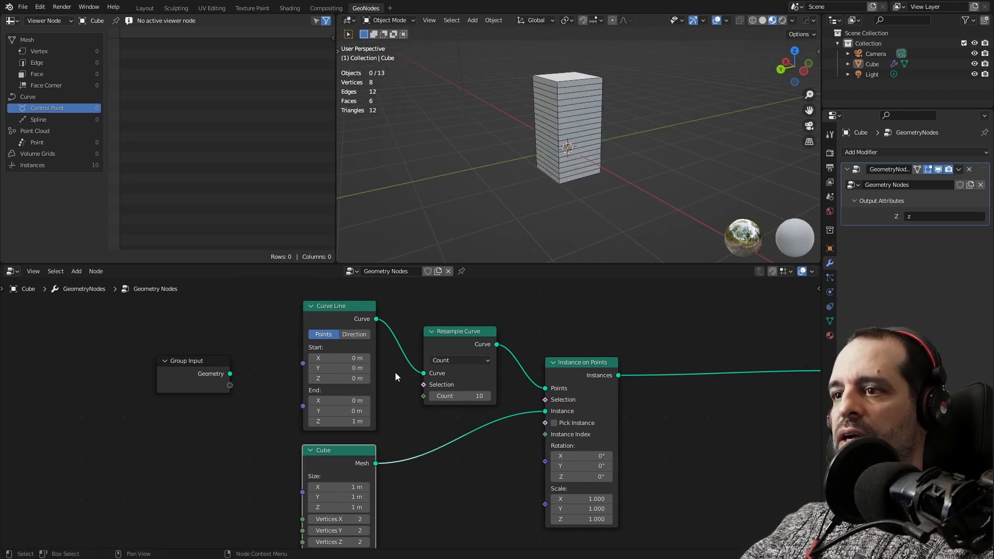
Lay the Curve Line along the X axis by setting its End Z to 0 m and Start X to 2 m.
middle_click_drag(644, 171, 519, 157)
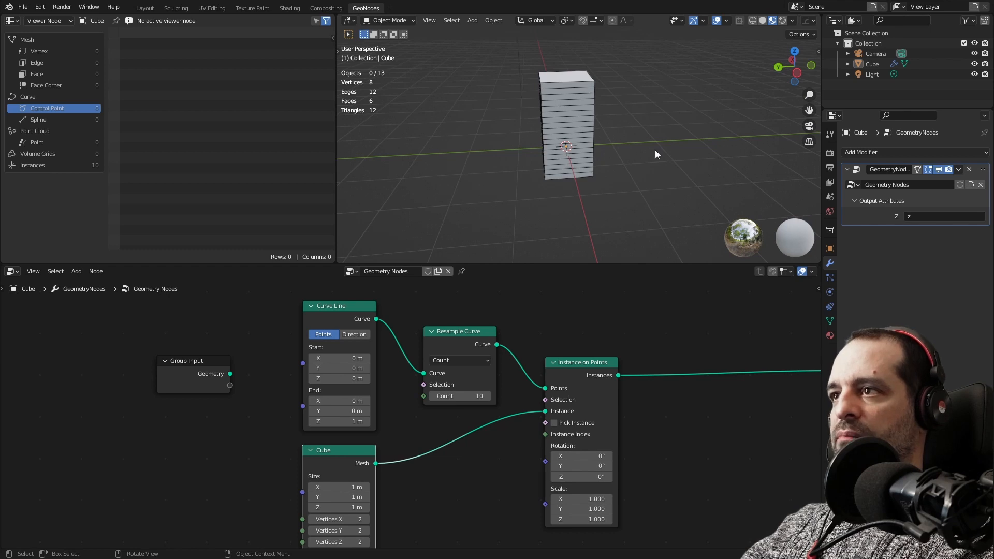
scroll(384, 383, "up", 1)
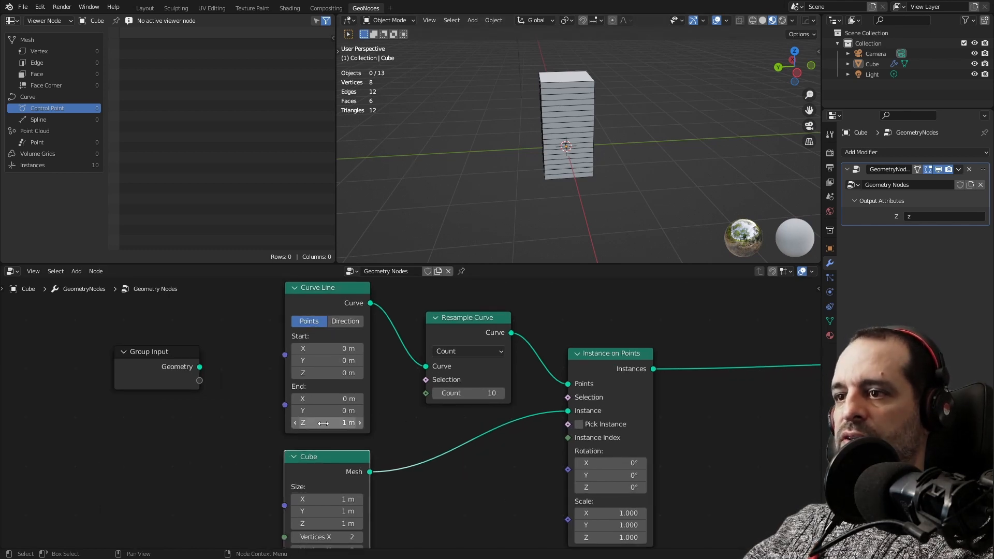
left_click(323, 424)
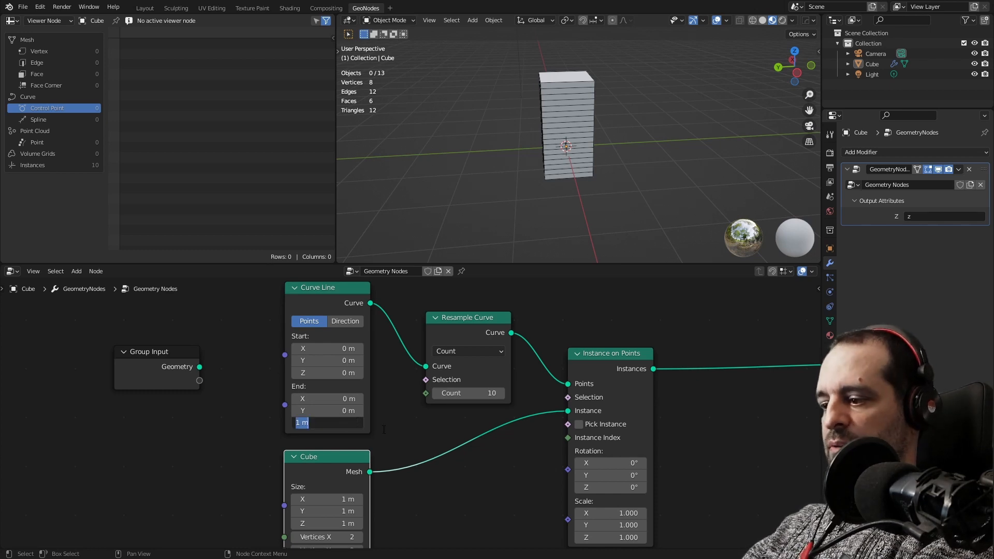
type("0")
key("Return")
left_click(348, 348)
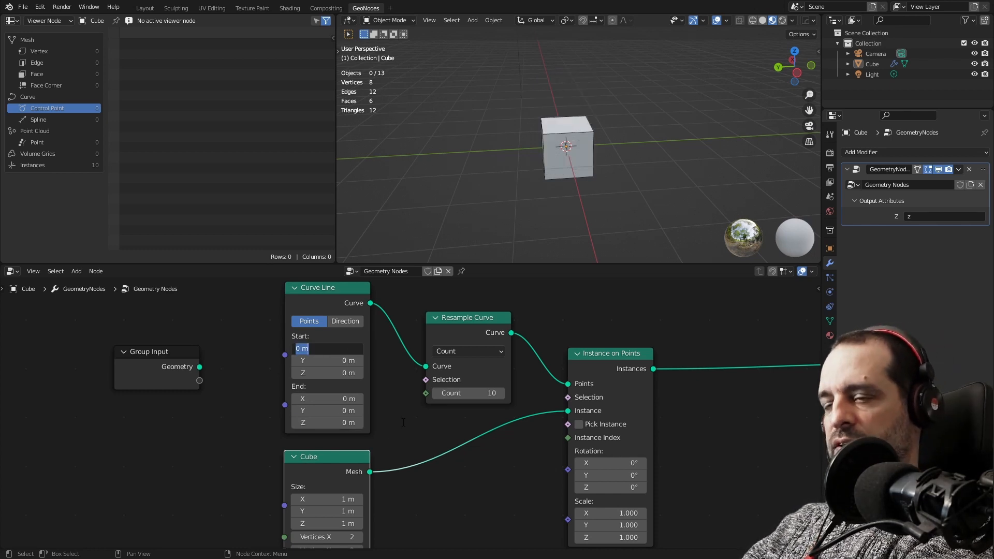
type("2")
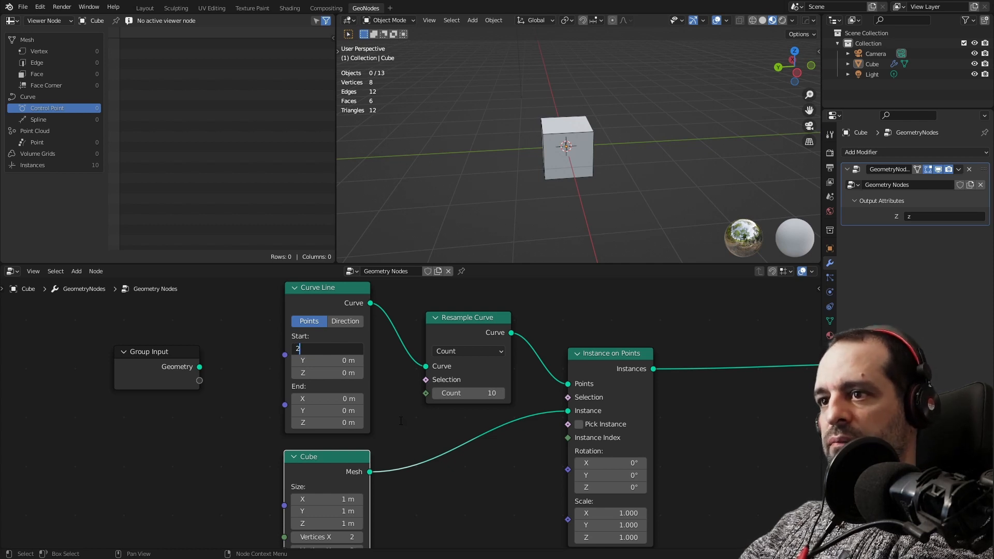
key("Return")
Move the Instance on Points node lower so its inputs sit closer to the level of the Cube node.
middle_click_drag(599, 173, 480, 188)
scroll(398, 417, "down", 1)
scroll(502, 438, "up", 3)
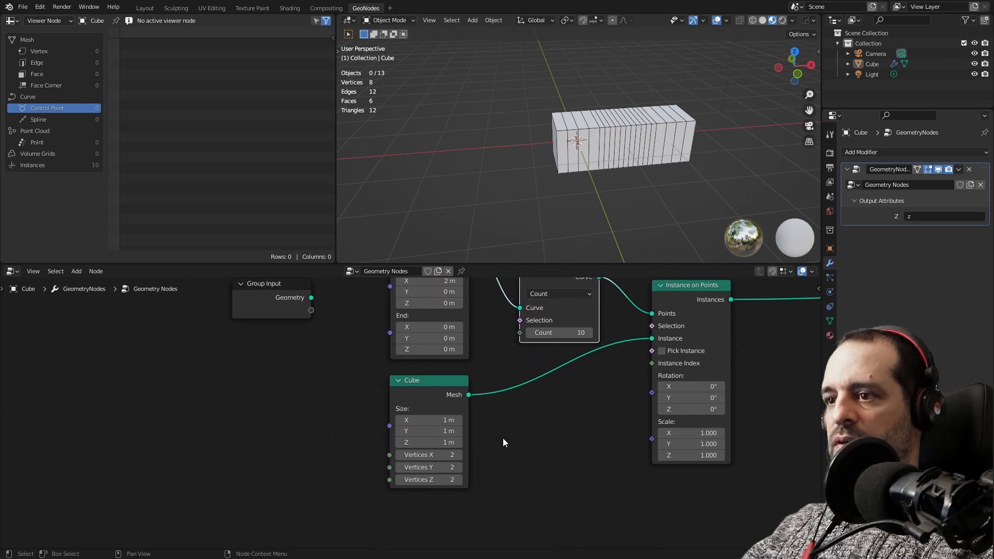
middle_click_drag(525, 462, 474, 436)
middle_click_drag(580, 223, 553, 227)
middle_click_drag(484, 349, 452, 422)
scroll(453, 422, "down", 4)
left_click_drag(622, 358, 622, 405)
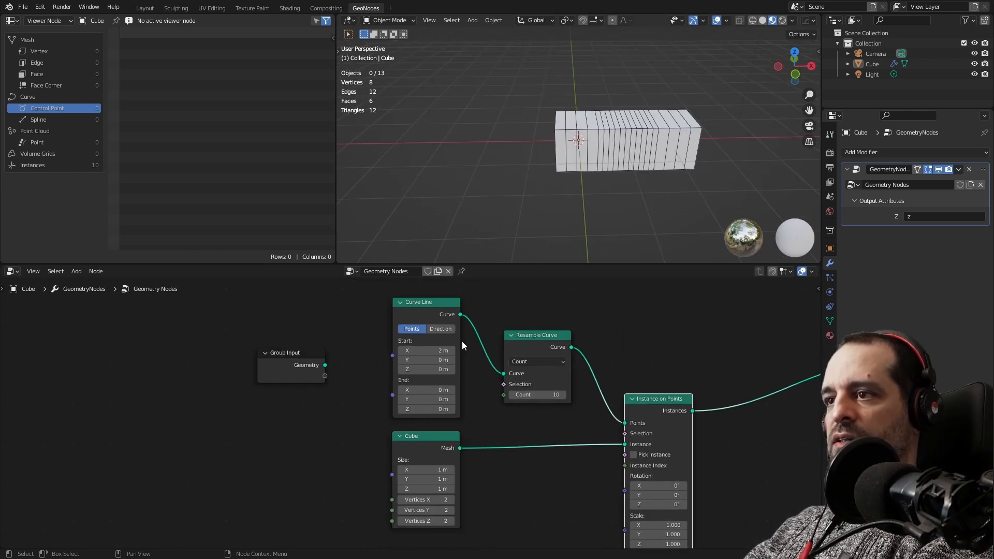
Shape the instanced cubes into thin, slightly spaced planks by setting the Cube size to X 0.21 m, Y 3.36 m and Z 0.07 m.
scroll(450, 347, "up", 1)
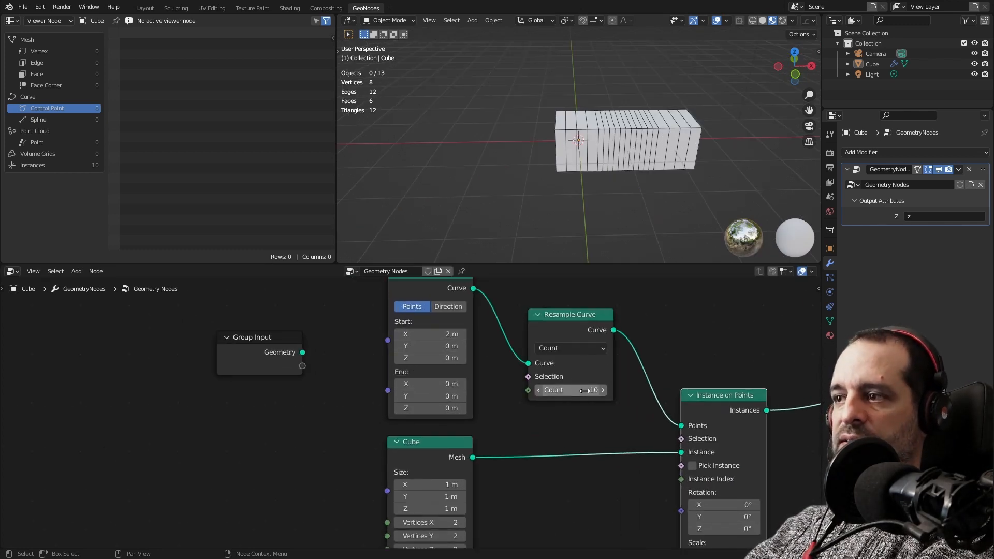
middle_click_drag(560, 456, 507, 404)
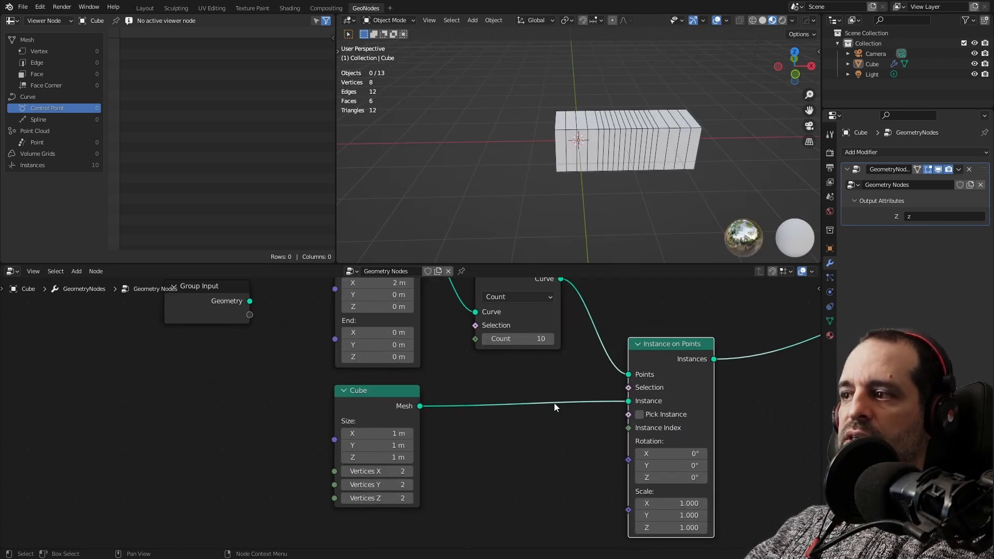
middle_click_drag(513, 462, 511, 422)
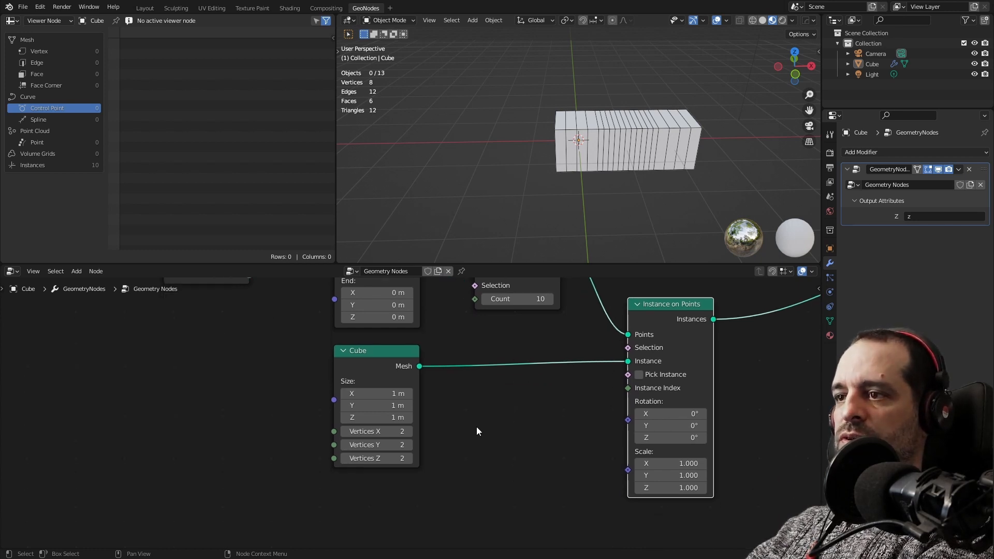
scroll(456, 424, "up", 3)
left_click_drag(368, 418, 342, 418)
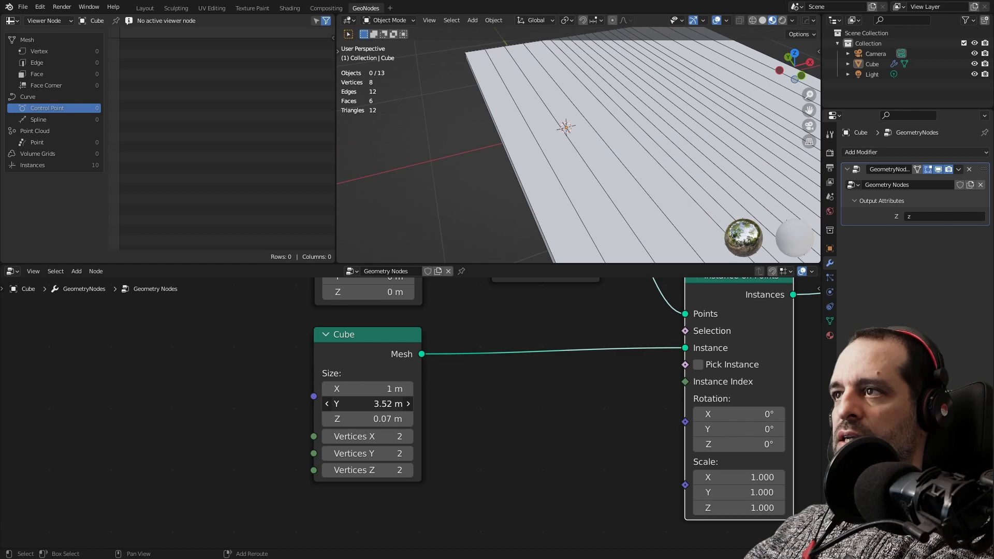
left_click_drag(363, 403, 327, 388)
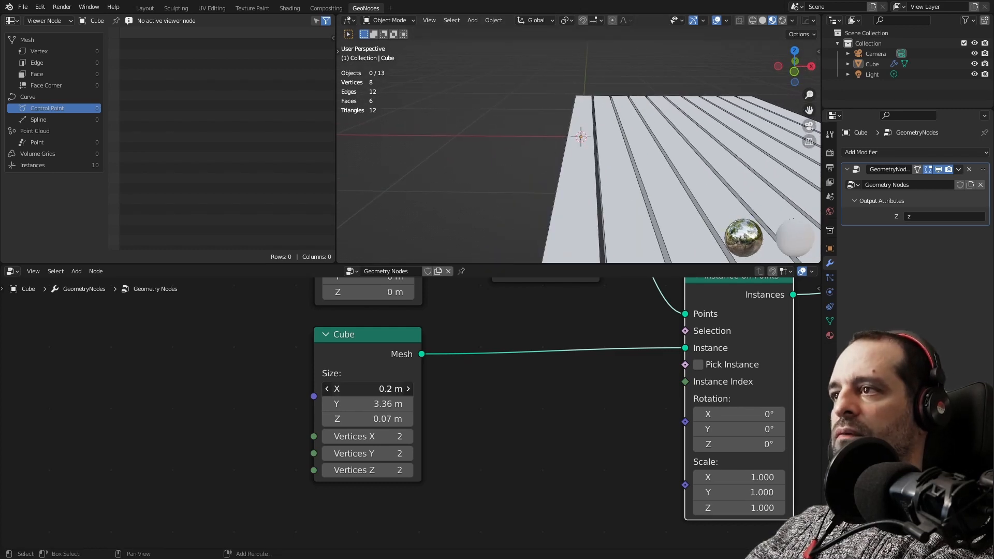
left_click_drag(363, 388, 364, 388)
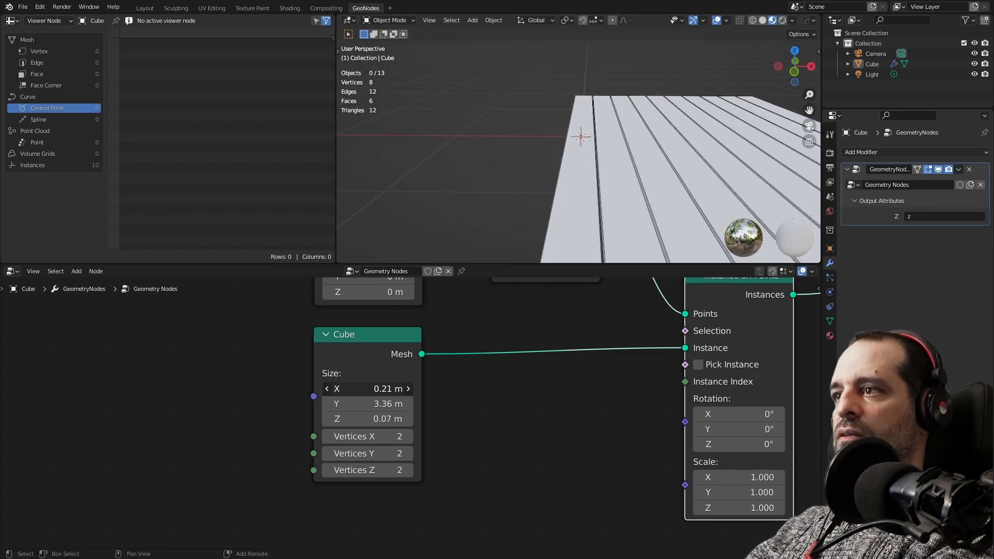
middle_click_drag(503, 155, 534, 156)
middle_click_drag(534, 155, 373, 135, "shift")
scroll(414, 155, "down", 3)
scroll(463, 366, "down", 4)
middle_click_drag(470, 365, 474, 396)
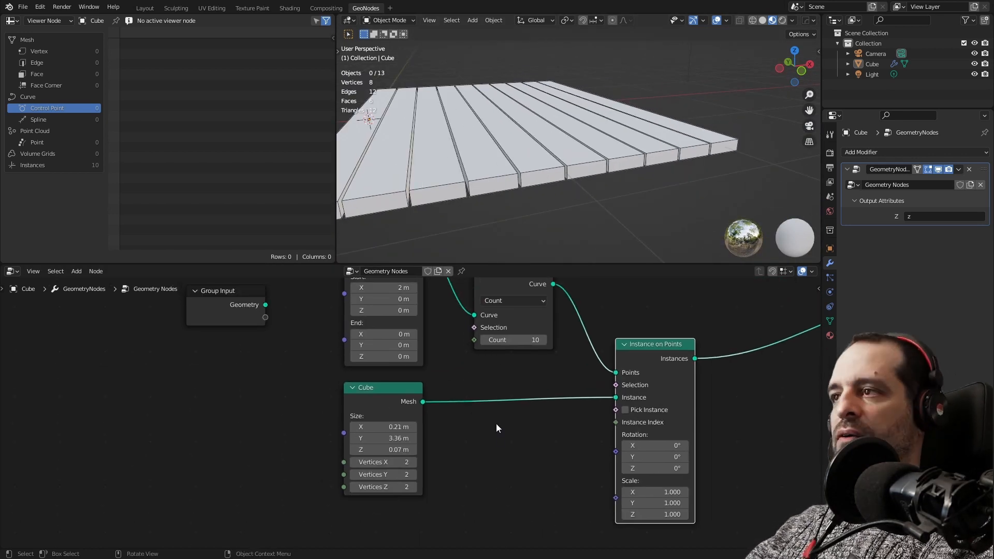
Examine the row of plank instances from several angles alongside the node chain that builds it.
scroll(496, 423, "down", 2)
middle_click_drag(497, 399, 505, 441)
left_click_drag(597, 404, 579, 417)
scroll(503, 440, "down", 2)
scroll(480, 395, "up", 2)
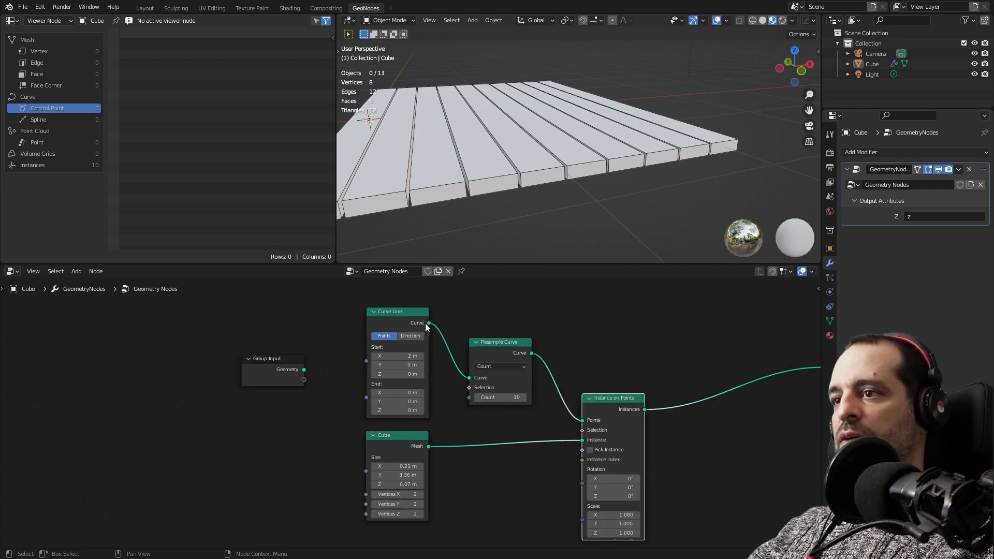
scroll(543, 197, "down", 3)
middle_click_drag(518, 176, 497, 156)
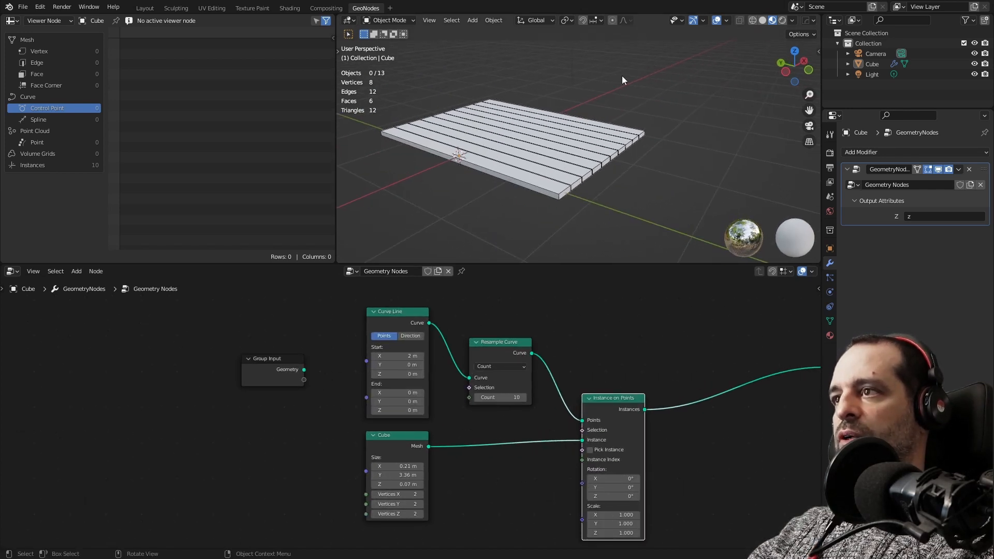
middle_click_drag(565, 115, 498, 172)
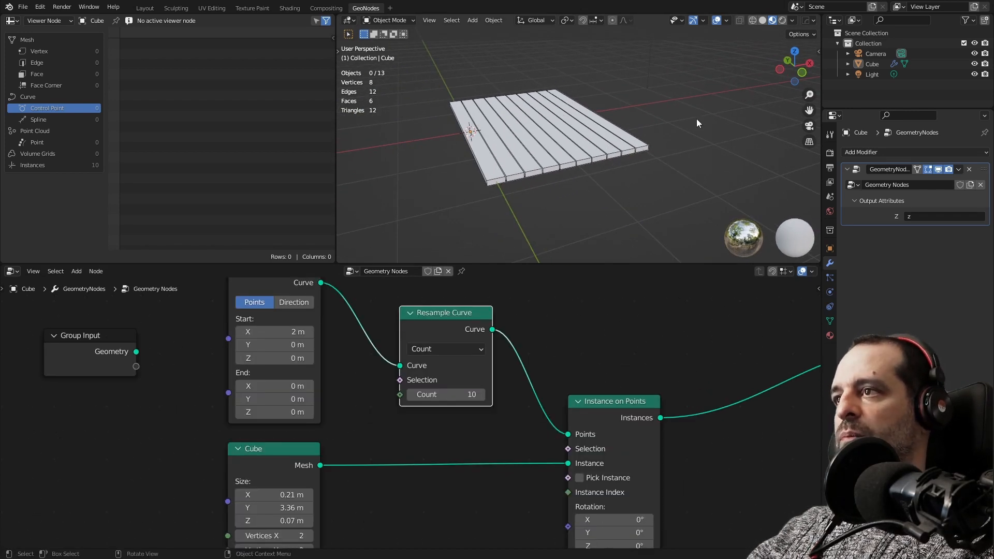
middle_click_drag(691, 151, 554, 182)
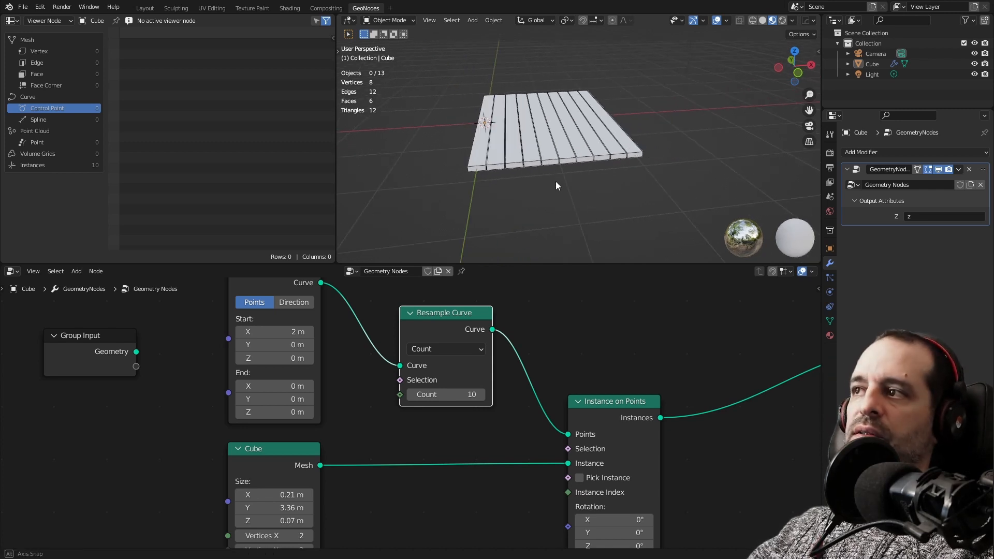
scroll(555, 181, "up", 2)
scroll(470, 138, "down", 2)
middle_click_drag(470, 137, 569, 150)
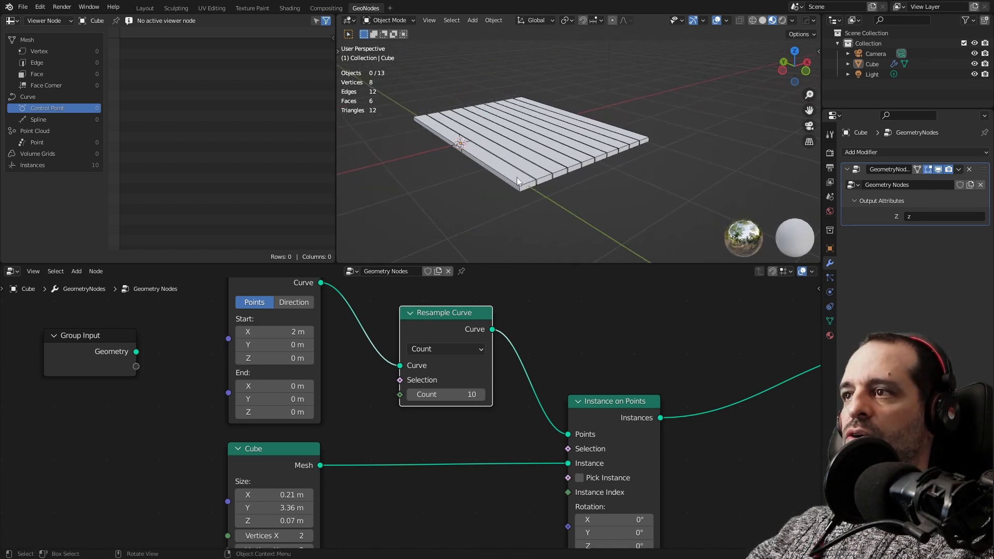
scroll(443, 331, "down", 1)
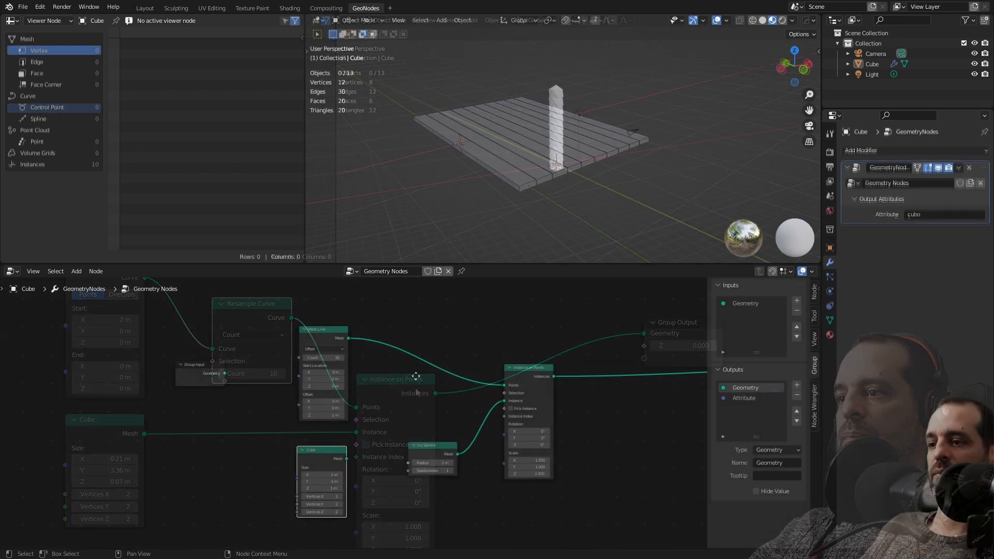
Spread the Cube and Mesh Line nodes apart vertically and place a duplicate of the Mesh Line between them.
left_click_drag(321, 454, 323, 510)
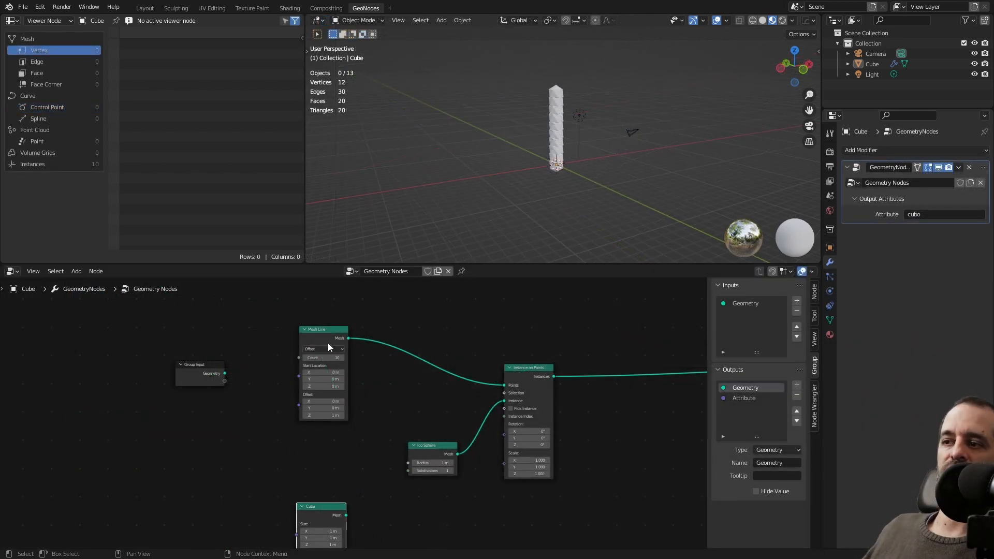
left_click_drag(328, 347, 333, 318)
key("shift+d")
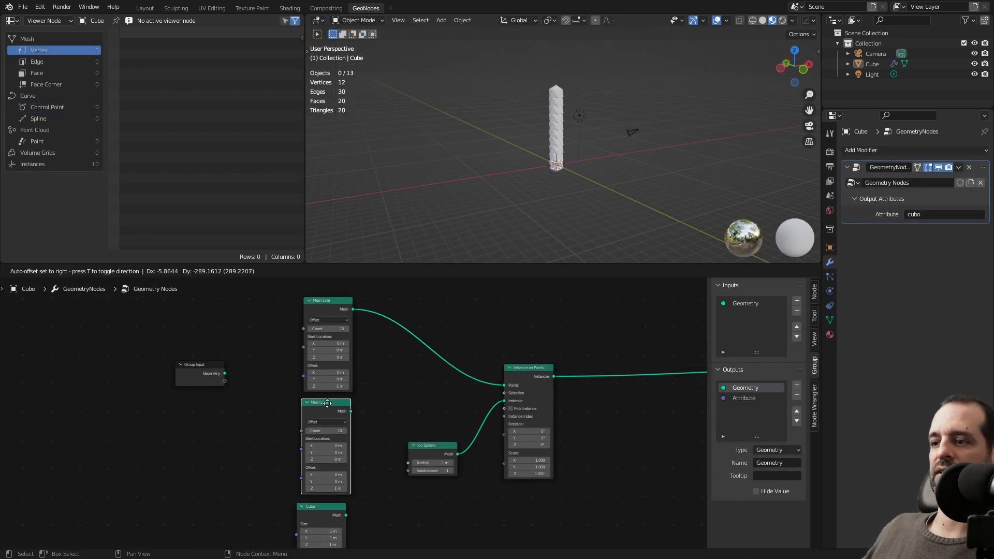
left_click(330, 405)
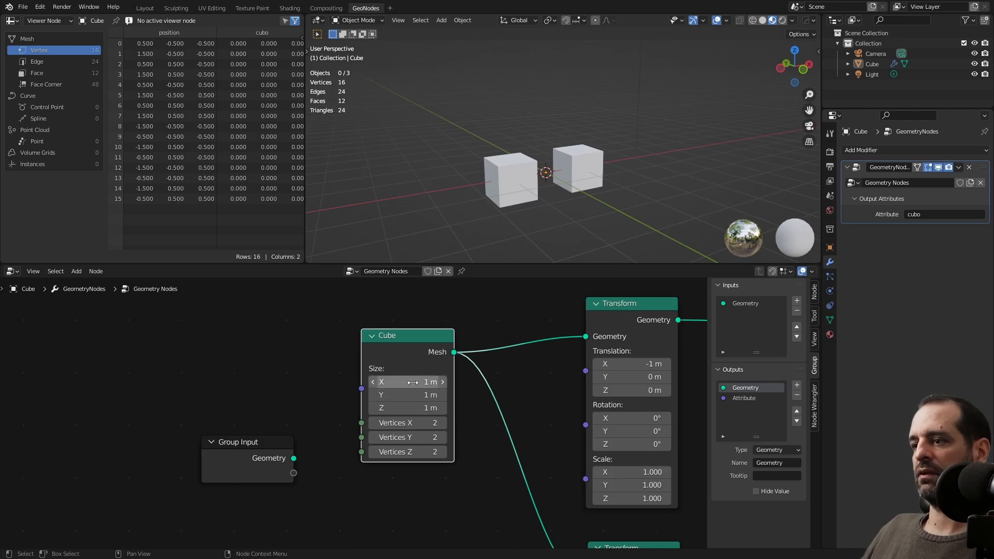
Shape the cubes into tall ladder rails by setting the Cube size to X 0.2 m, Y 0.2 m and Z 8 m.
double_click(413, 382)
type("0.")
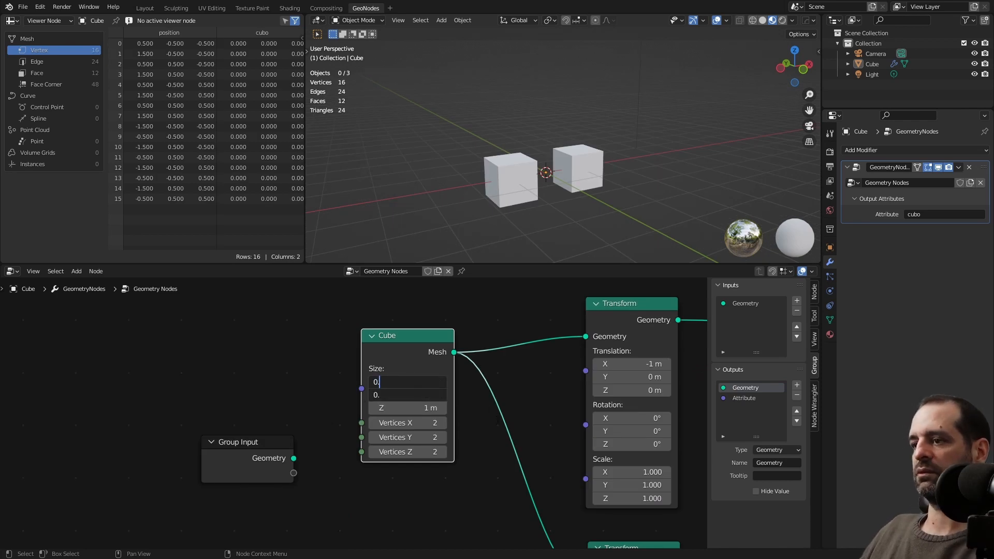
type("2")
key("Return")
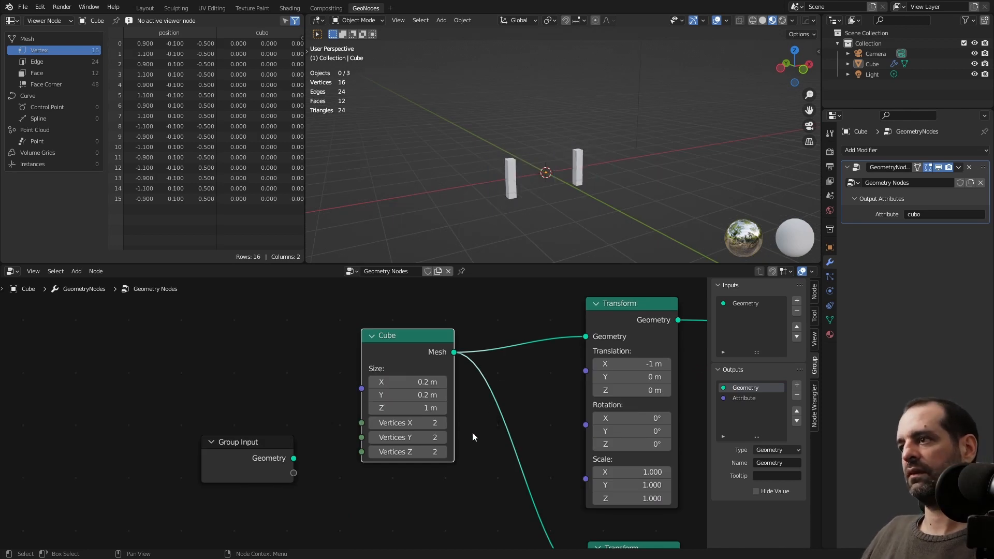
left_click_drag(411, 406, 437, 406)
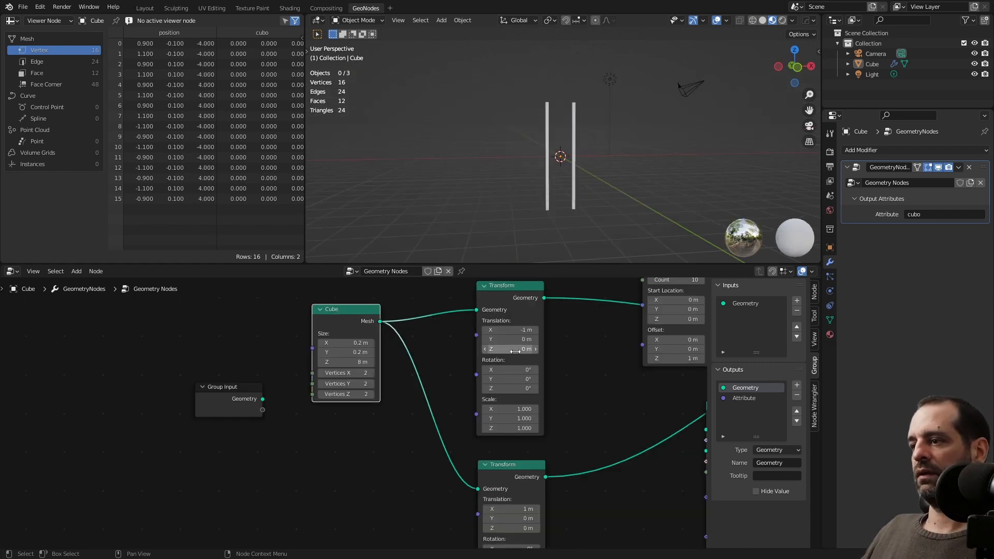
Raise both rails by setting the Z translation of each Transform node to 4 m.
scroll(353, 414, "up", 1)
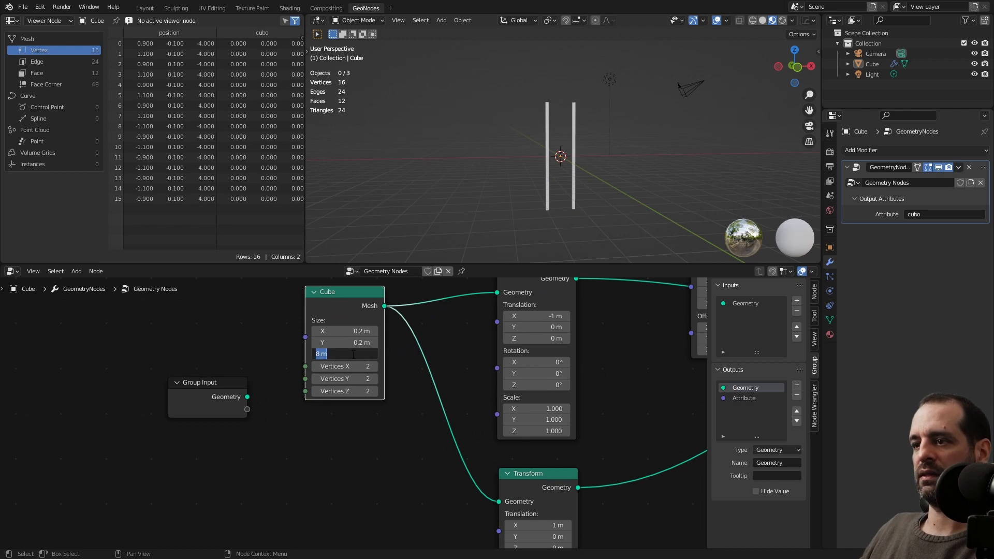
left_click(541, 337)
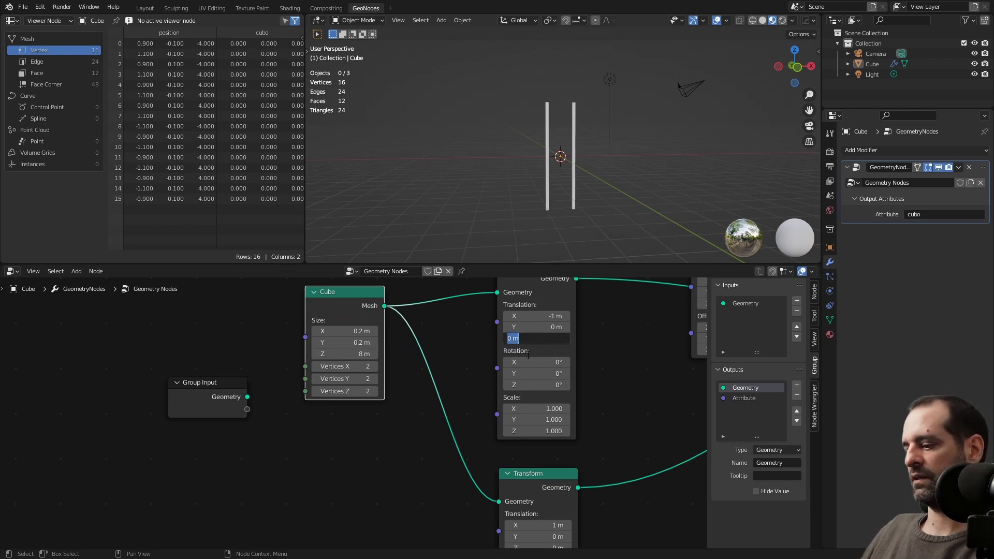
type("4")
key("Return")
scroll(483, 431, "down", 3, "shift")
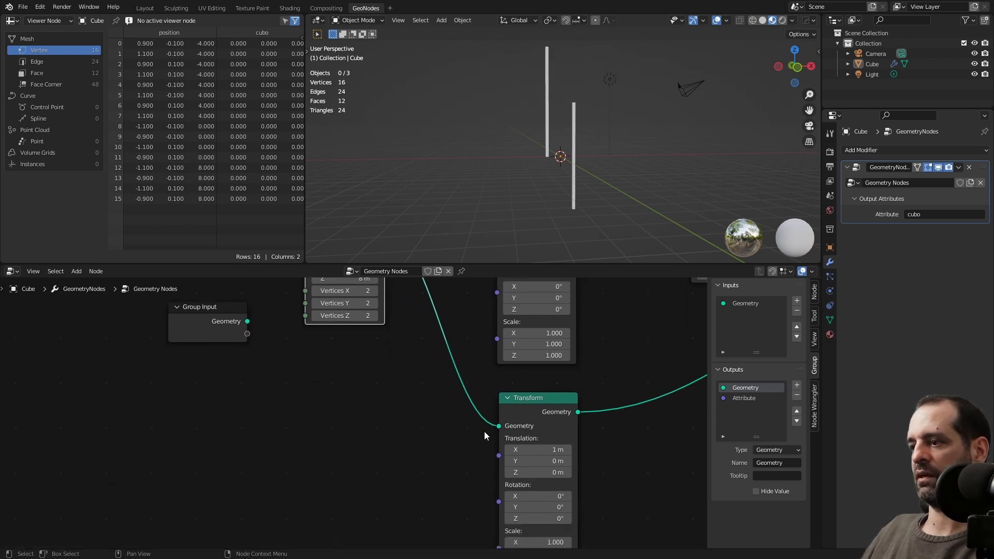
left_click(528, 472)
type("4")
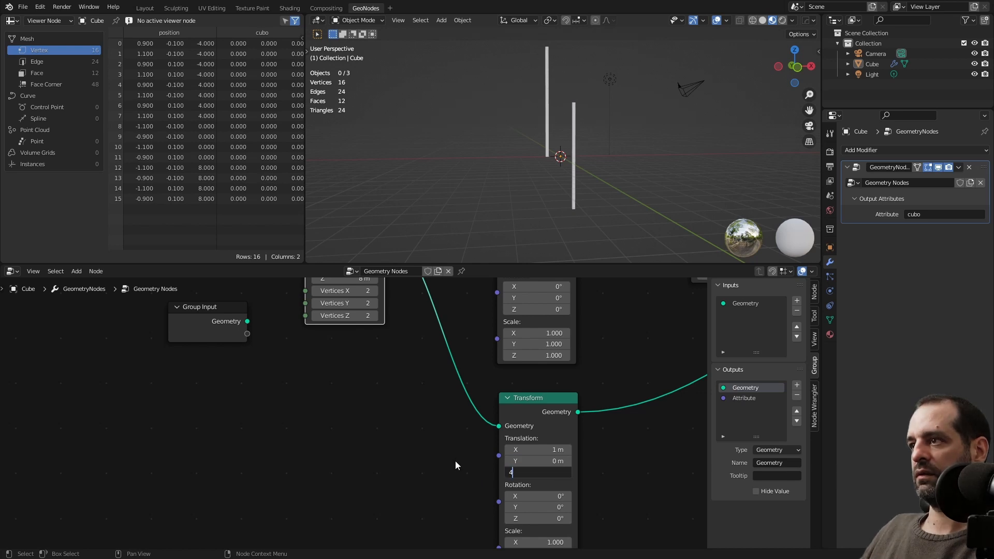
key("Return")
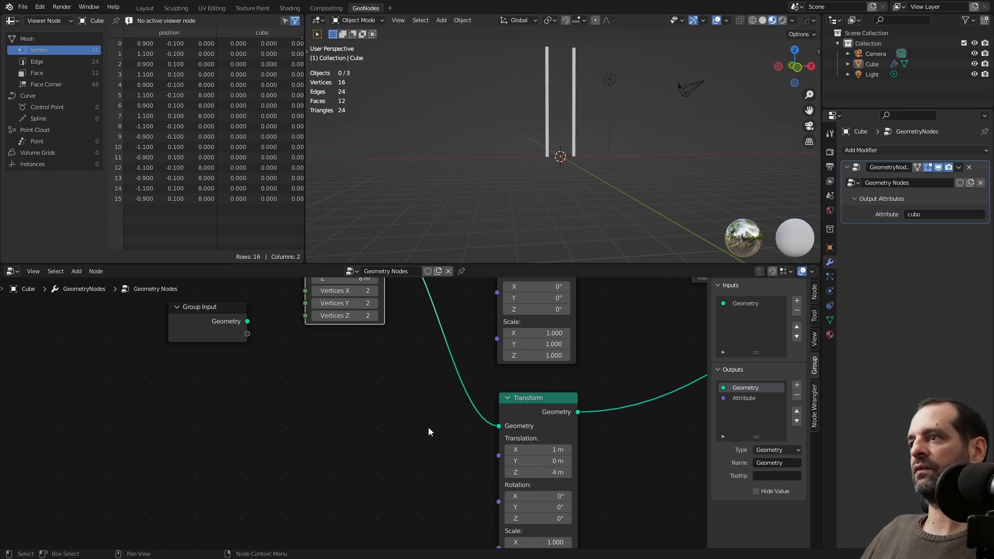
Add a Curve Line node next to the Instance on Points node.
scroll(427, 427, "down", 1)
middle_click_drag(405, 436, 424, 440)
key("shift+a")
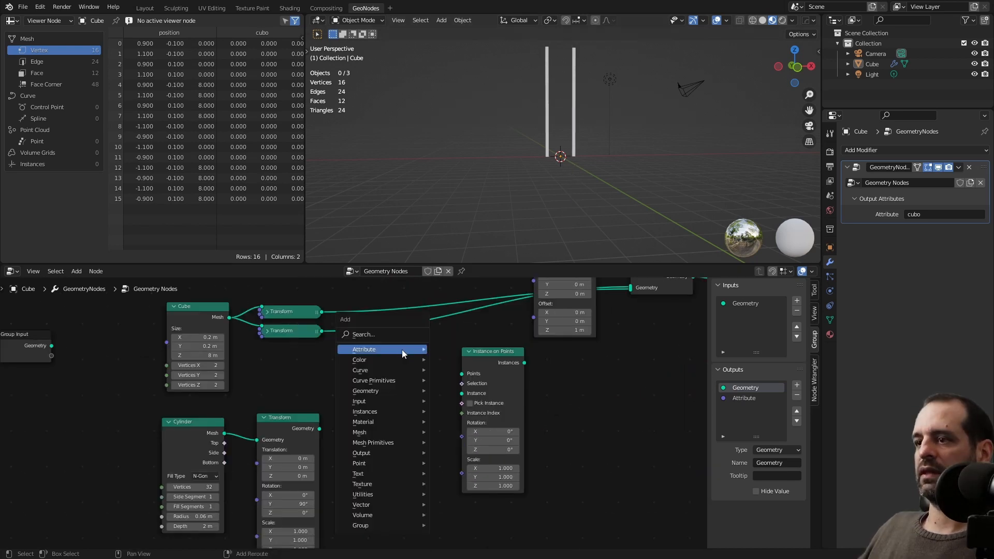
left_click(386, 337)
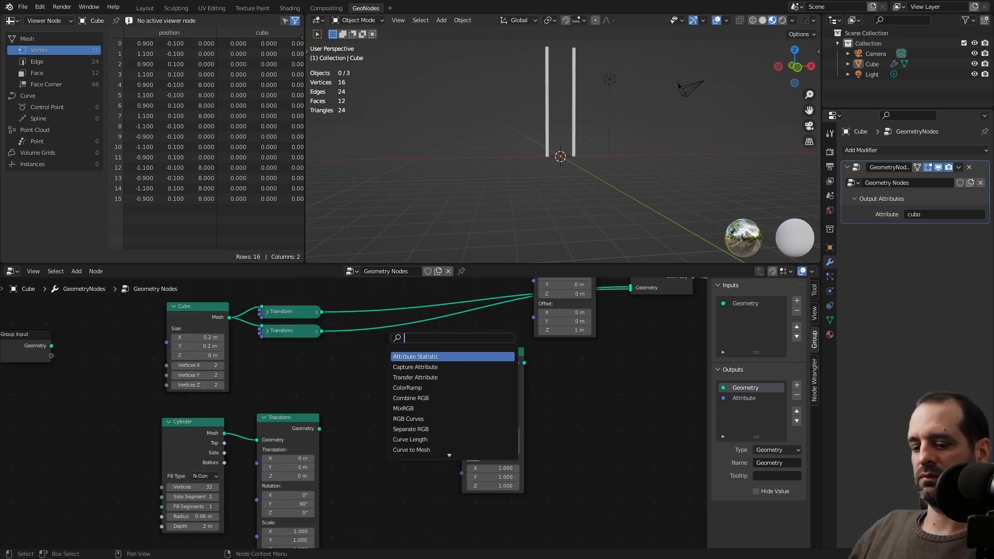
type("line")
key("Return")
left_click(400, 414)
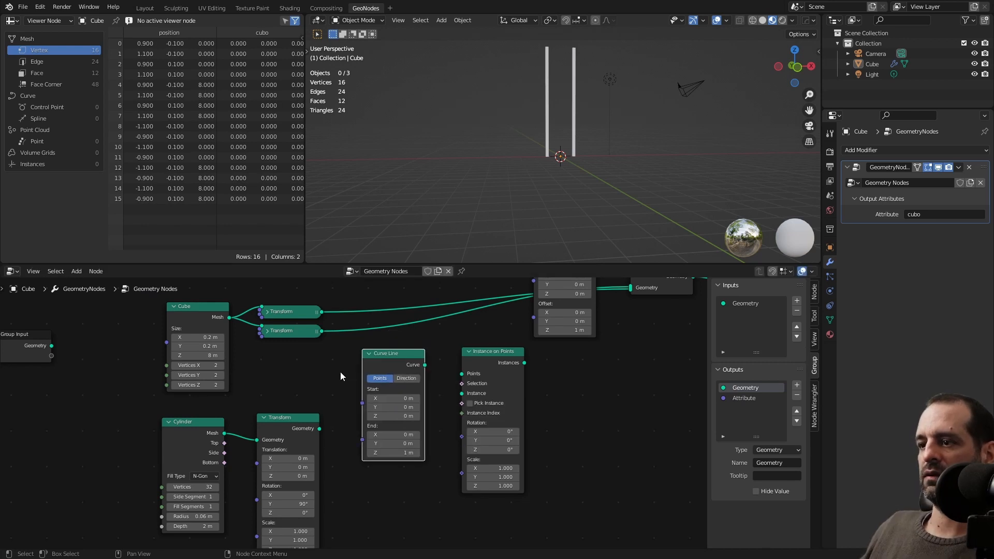
Move the Curve Line node above the collapsed Transform nodes and set its End Z to 8 m.
scroll(338, 360, "down", 3)
middle_click_drag(338, 361, 358, 405)
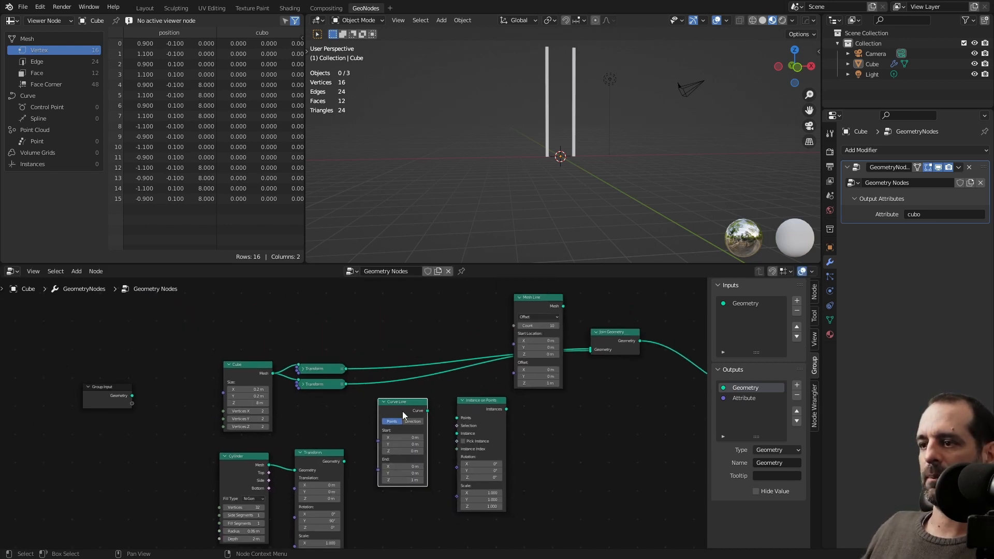
left_click_drag(402, 411, 352, 311)
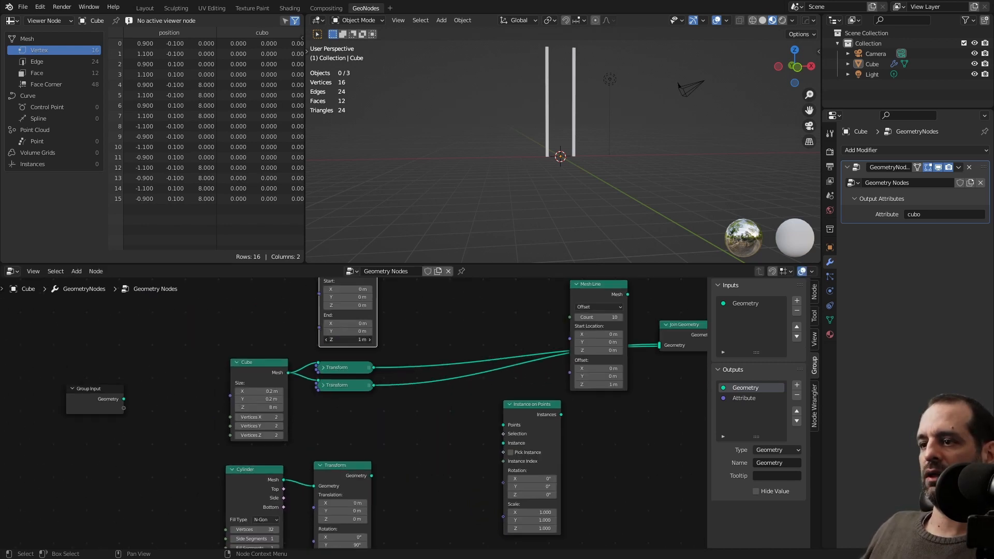
left_click(348, 340)
type("8")
key("Return")
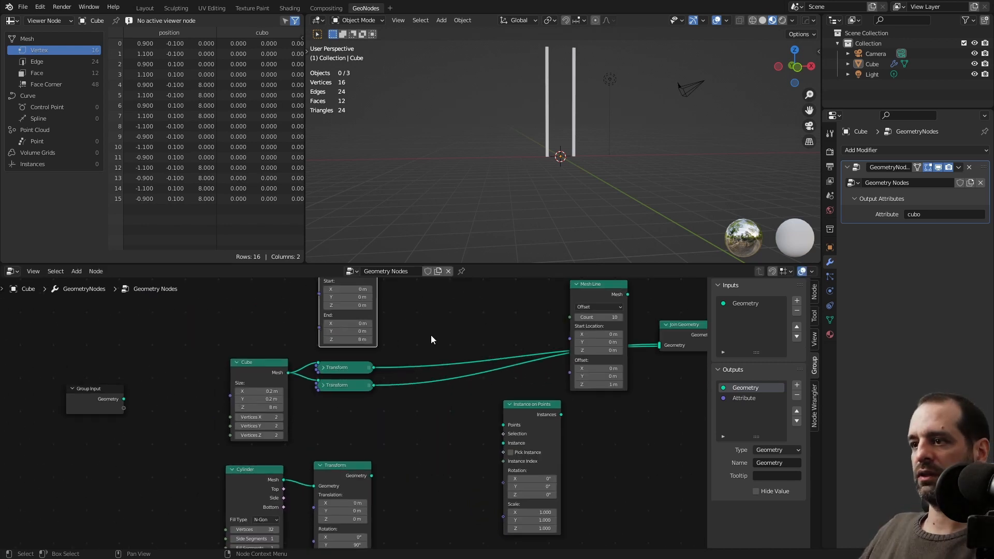
Add a Subdivide Curve node fed by the Curve Line, set its Cuts to 8 and settle it beside the line.
scroll(419, 330, "down", 2)
key("shift+a")
left_click(417, 313)
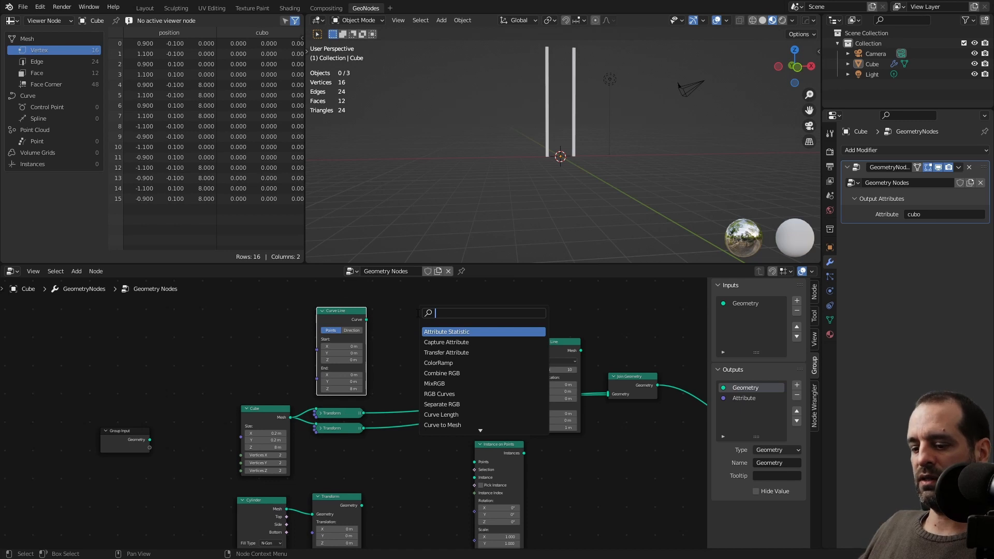
type("sub")
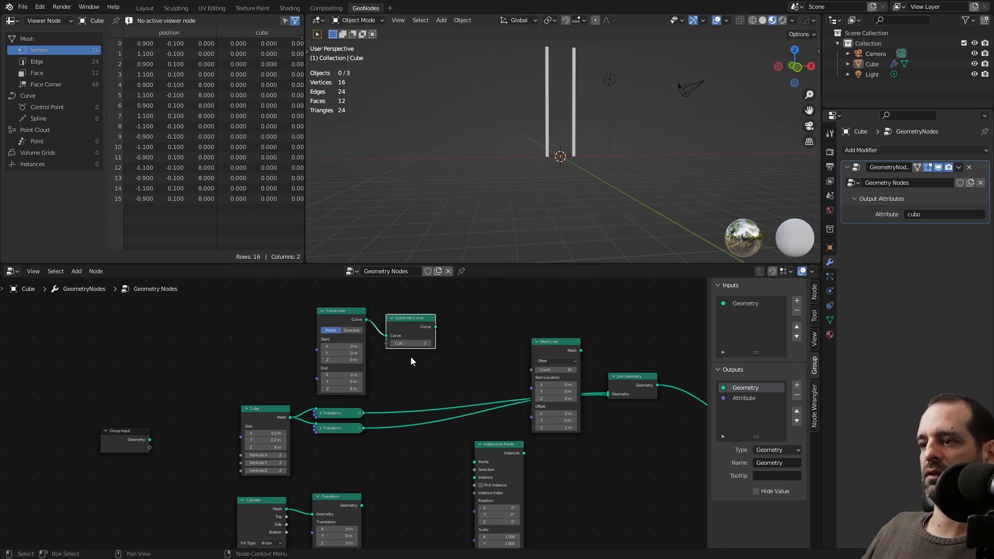
left_click(414, 343)
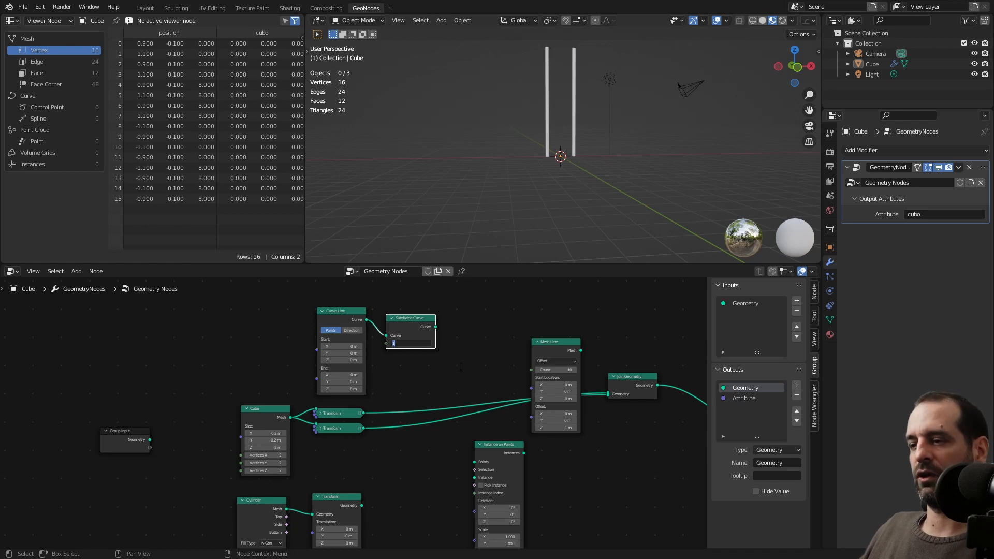
type("8")
key("Return")
scroll(473, 370, "up", 3)
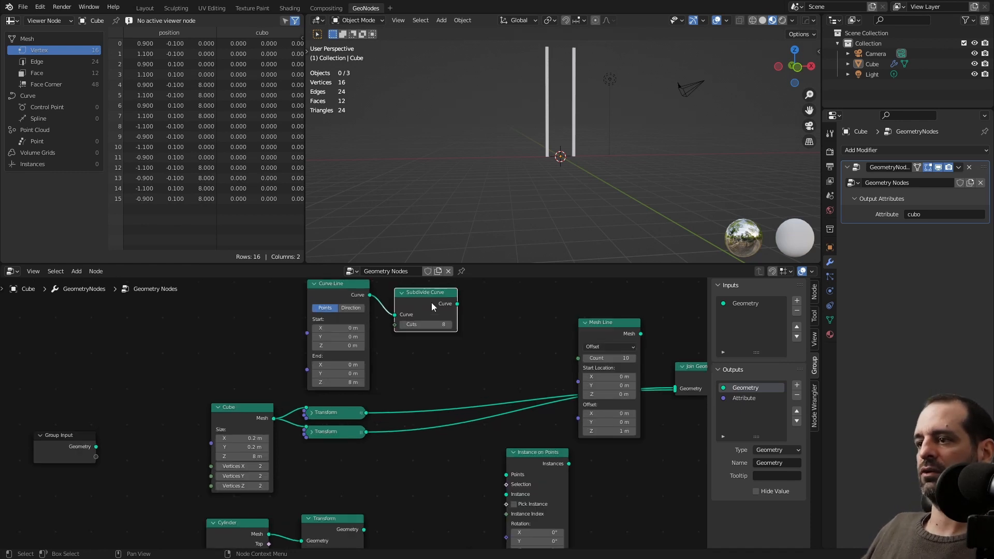
left_click_drag(431, 302, 425, 318)
Delete the unused Mesh Line node and reposition the Instance on Points node in the freed space.
scroll(457, 349, "down", 2)
middle_click_drag(459, 350, 429, 335)
left_click_drag(540, 335, 584, 428)
key("x")
middle_click_drag(552, 438, 568, 388)
left_click_drag(492, 389, 529, 380)
scroll(486, 372, "down", 1)
middle_click_drag(447, 322, 423, 369)
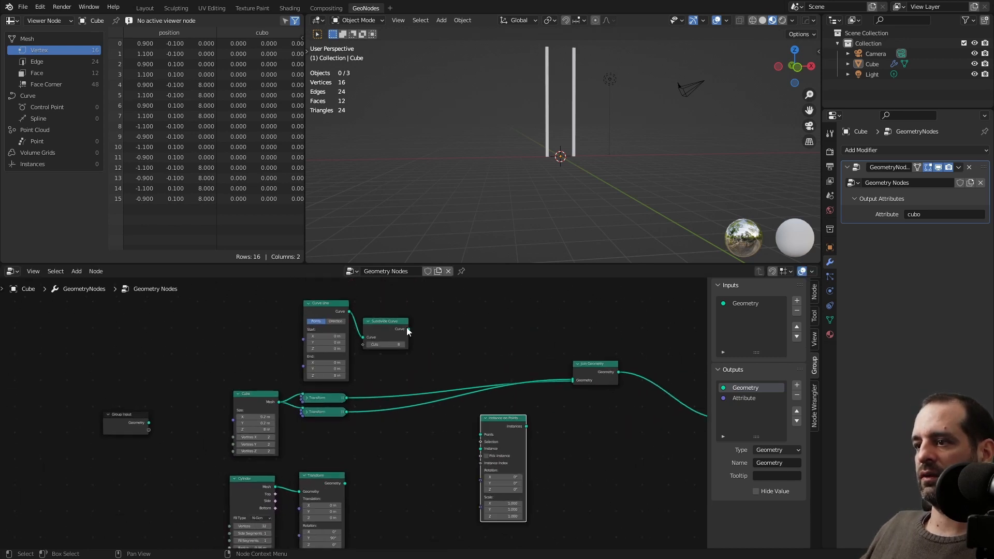
Link the subdivided curve to the Points input of Instance on Points and the cylinder's Transform output to its Instance input.
left_click_drag(408, 329, 480, 435)
middle_click_drag(396, 472, 404, 405)
scroll(361, 411, "up", 2)
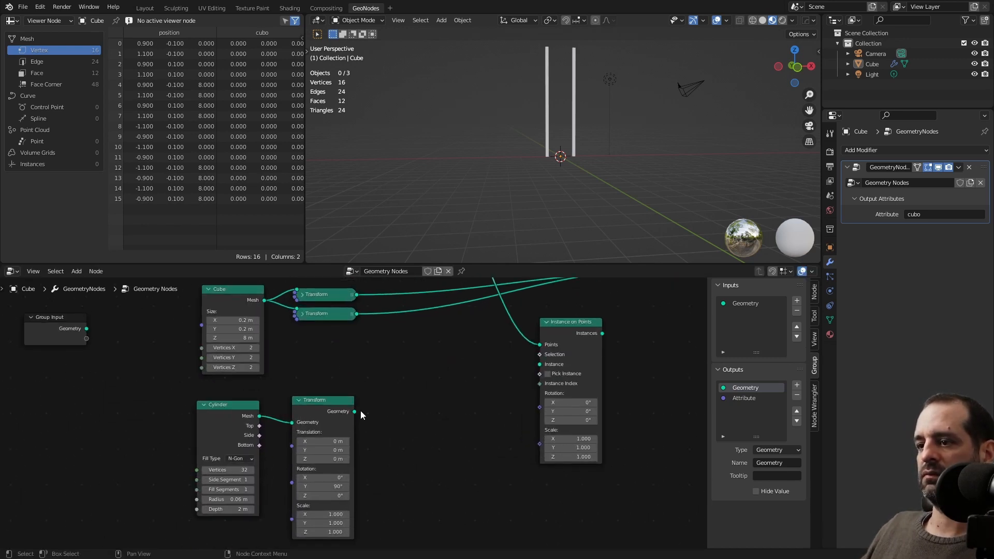
left_click_drag(355, 411, 541, 368)
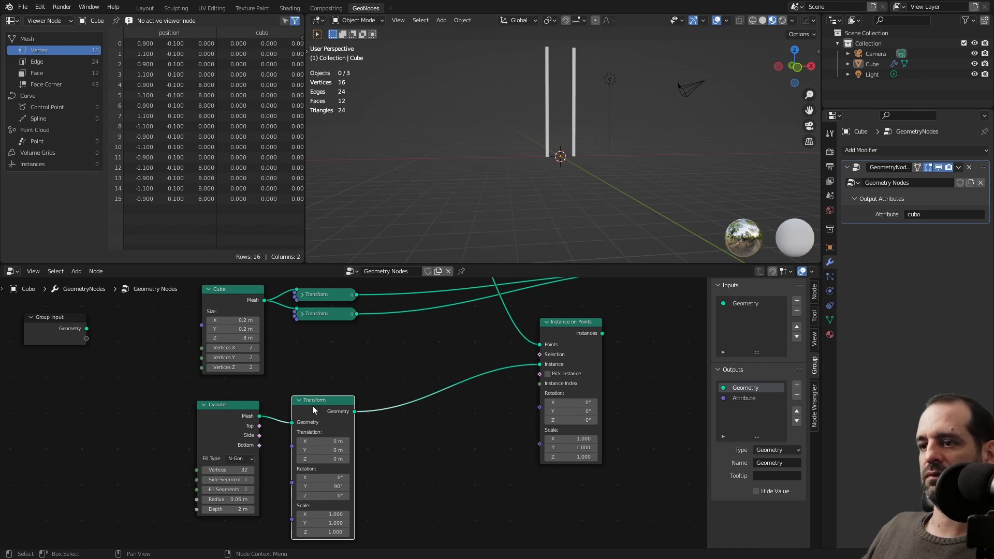
left_click_drag(312, 405, 316, 407)
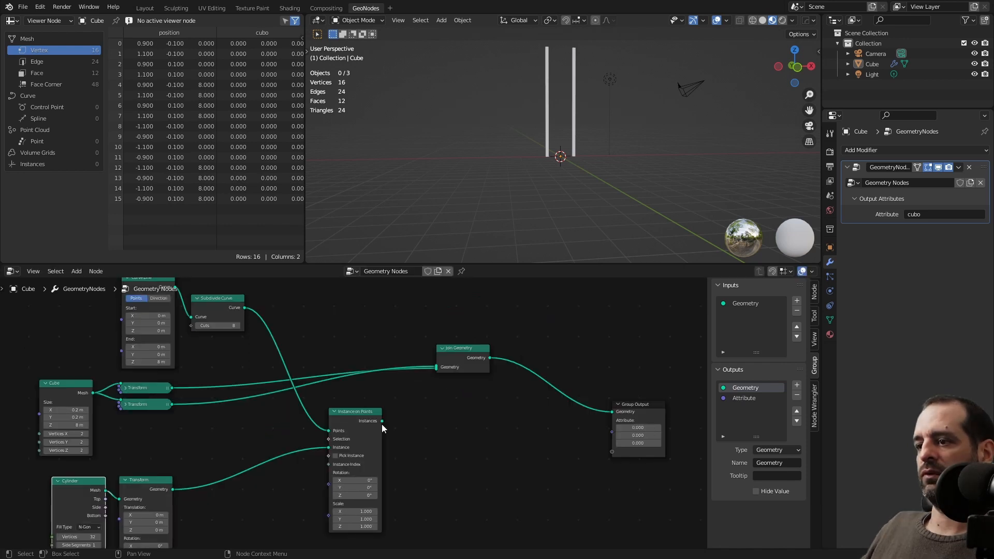
Link the rung instances from Instance on Points into Join Geometry together with the two rails.
left_click_drag(382, 421, 437, 368)
middle_click_drag(557, 164, 636, 184)
middle_click_drag(297, 354, 413, 377)
scroll(383, 374, "up", 4)
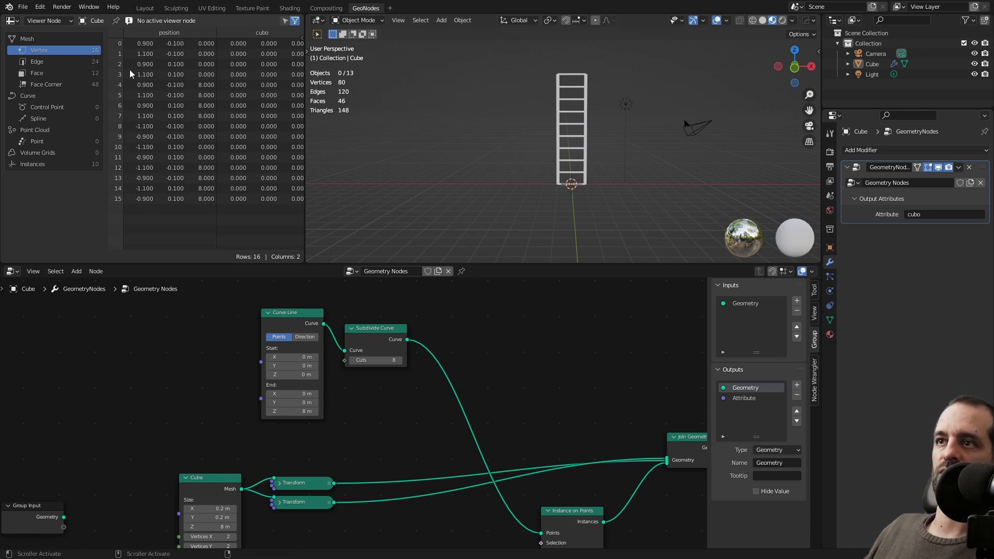
Attach a Viewer node to the Subdivide Curve output and list the curve's control points in the spreadsheet.
left_click(375, 331, "ctrl+shift")
left_click_drag(463, 350, 508, 327)
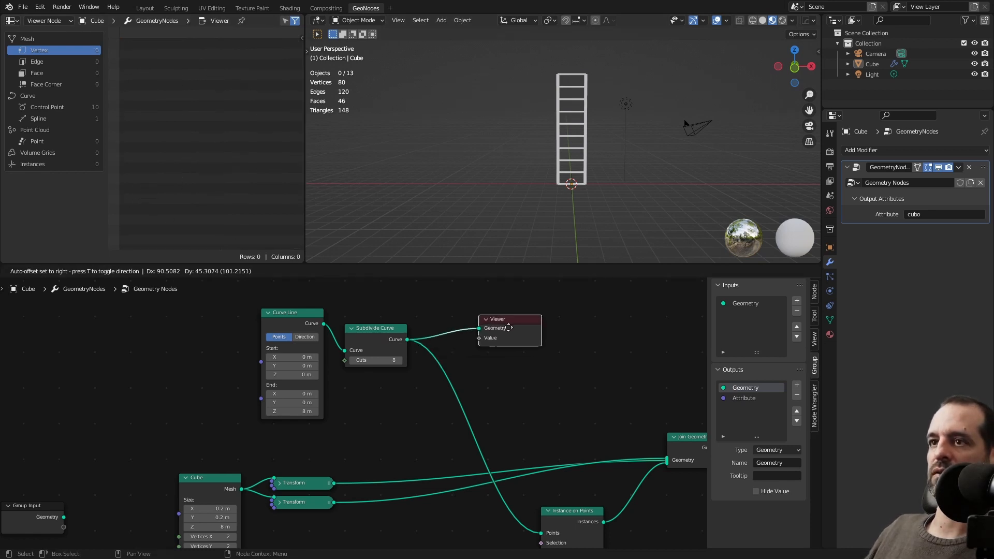
left_click(54, 109)
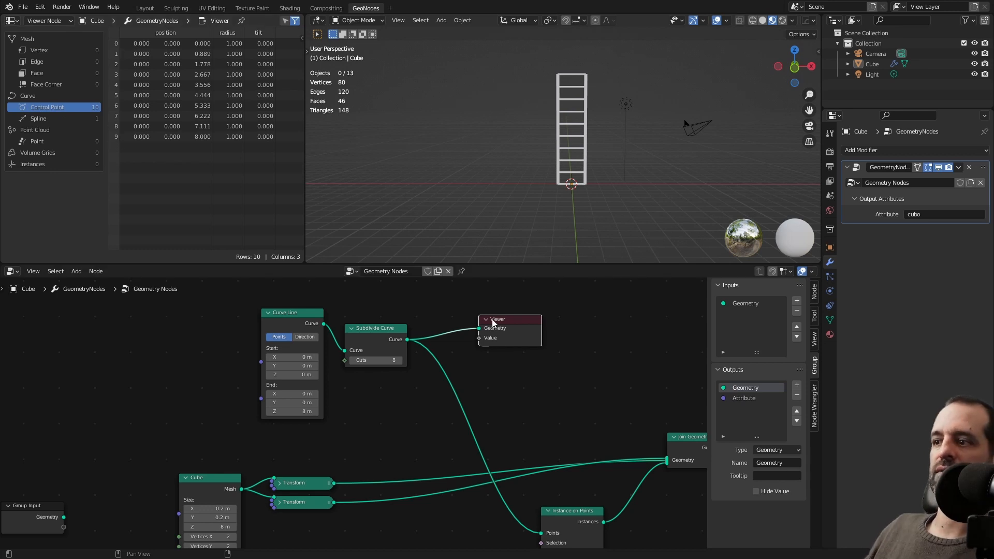
scroll(492, 321, "up", 2)
middle_click_drag(492, 321, 439, 397)
scroll(569, 189, "up", 2)
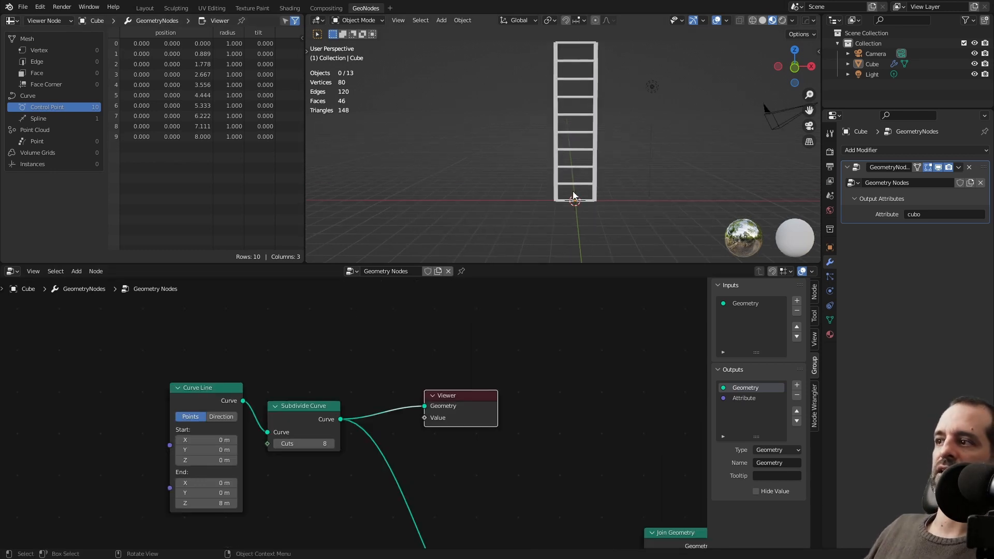
Set the Curve Line's End Z value to 7 m to shorten the rung line.
mouse_move(573, 195)
middle_mouse_down()
mouse_move(589, 202)
mouse_move(580, 201)
middle_mouse_up()
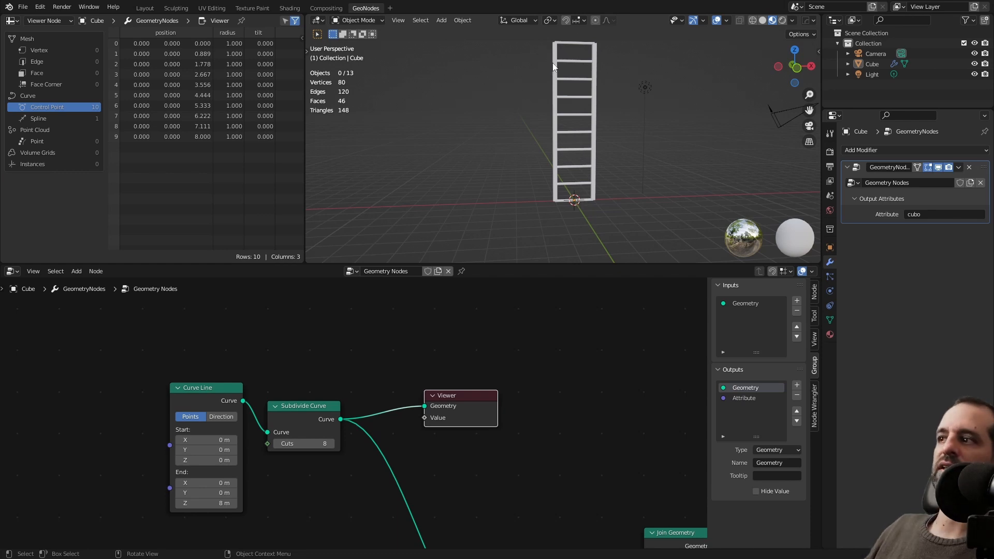
scroll(463, 382, "down", 4)
middle_click_drag(462, 385, 473, 349)
scroll(460, 357, "up", 3)
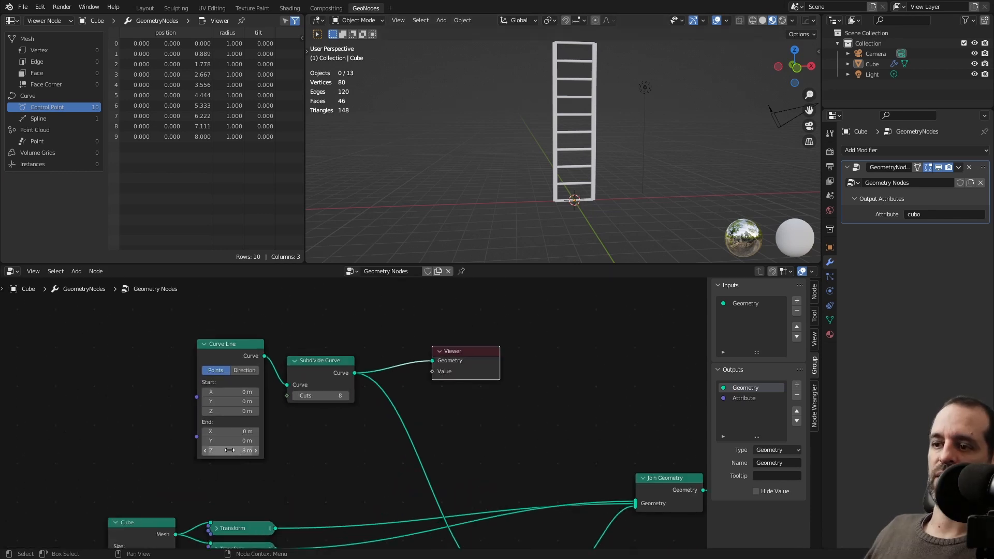
left_click(237, 451)
type("7")
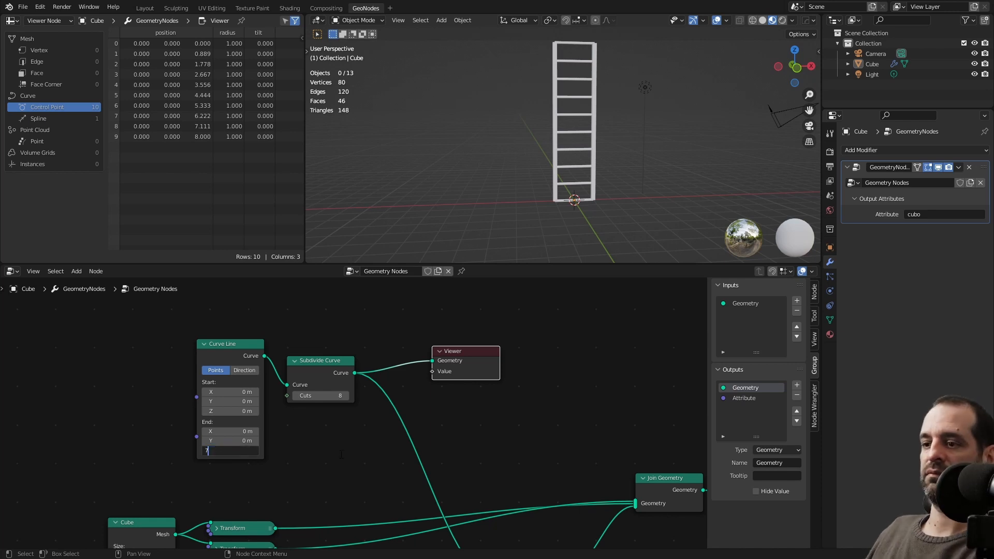
key("Return")
middle_click_drag(309, 446, 309, 416)
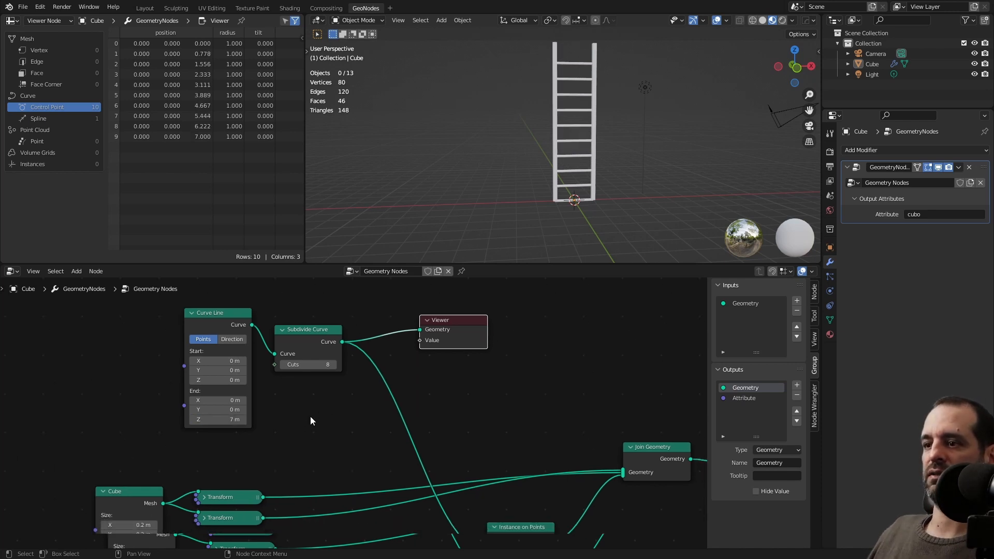
Insert a Transform node after Subdivide Curve with a Z translation of 0.5 m and delete the Viewer node.
key("shift+a")
left_click(311, 334)
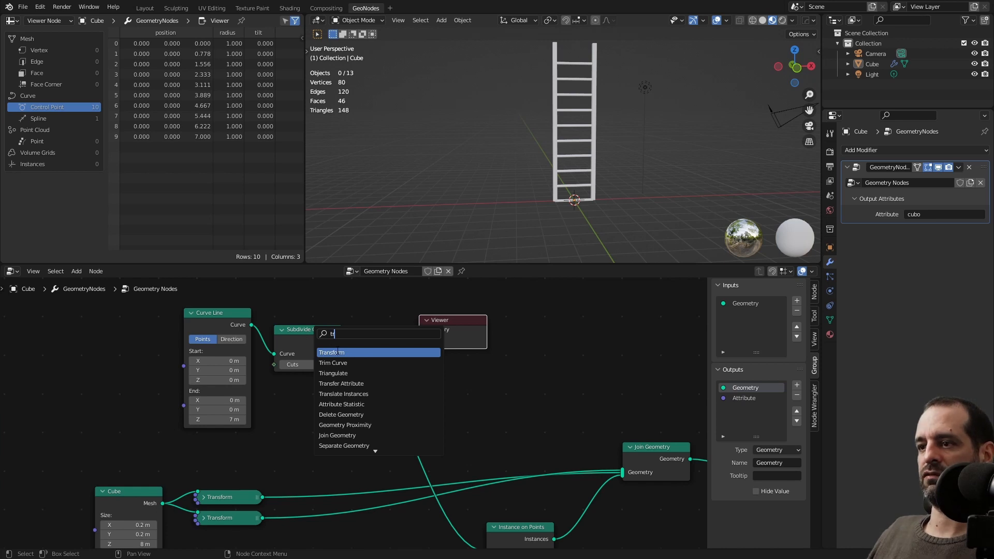
left_click(337, 352)
left_click(386, 336)
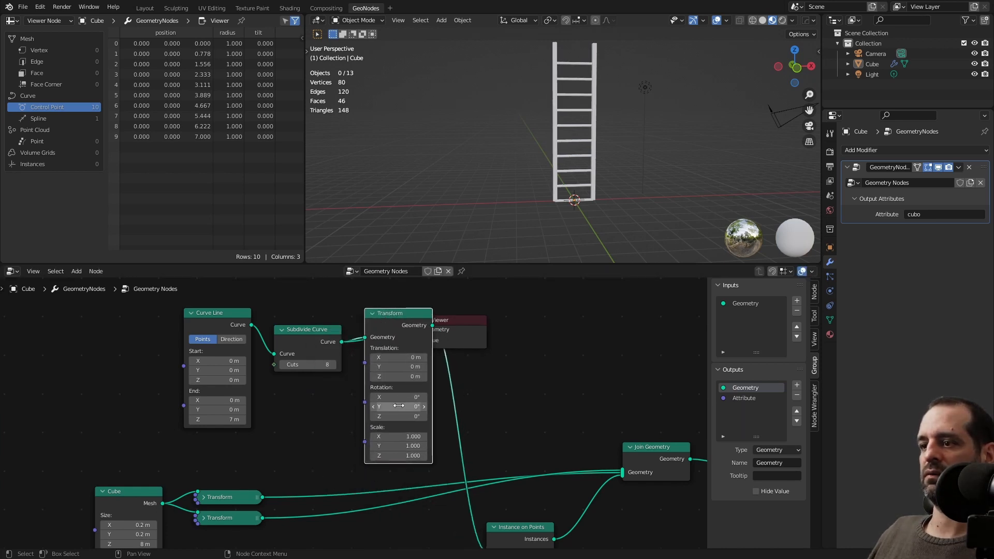
scroll(398, 406, "down", 2)
left_click(487, 315)
key("Delete")
scroll(419, 365, "up", 1)
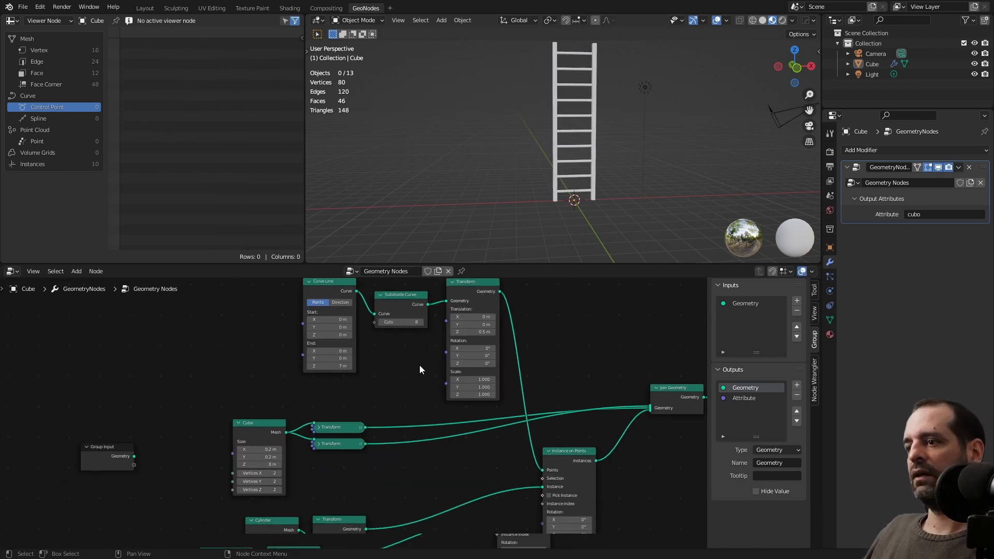
Set Subdivide Curve to 5 cuts, the Curve Line's End Z to 6 m and the Transform's Z translation to 1.05 m.
scroll(369, 389, "down", 2)
scroll(403, 394, "up", 4)
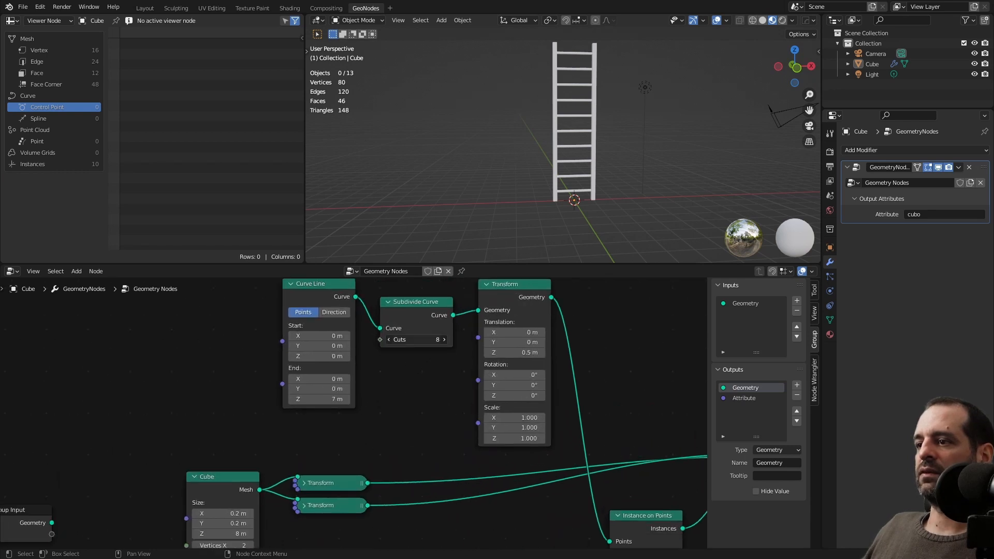
left_click_drag(418, 340, 433, 339)
middle_click_drag(533, 145, 546, 140)
middle_click_drag(578, 206, 609, 197)
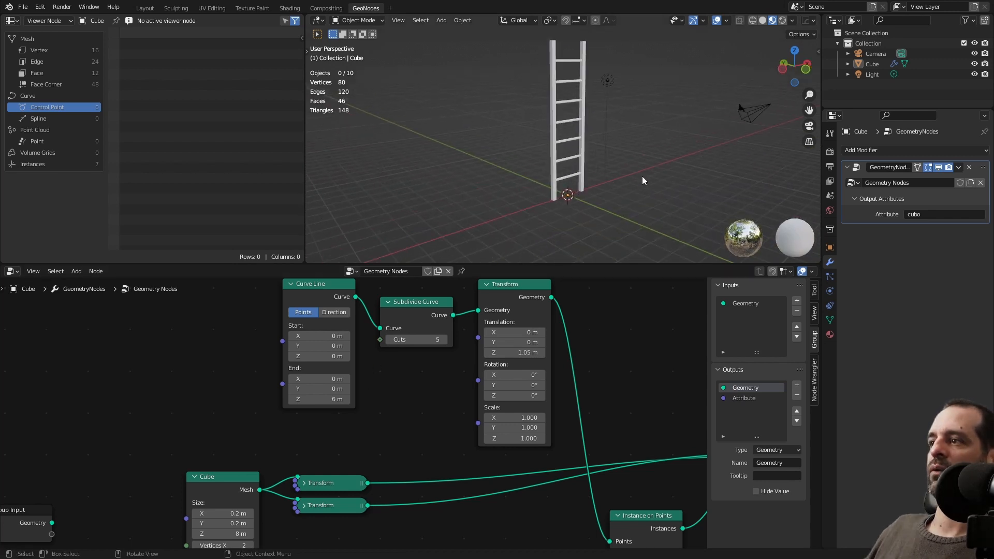
Move the Join Geometry node closer to the Instance on Points node and view the whole ladder.
scroll(641, 177, "down", 3)
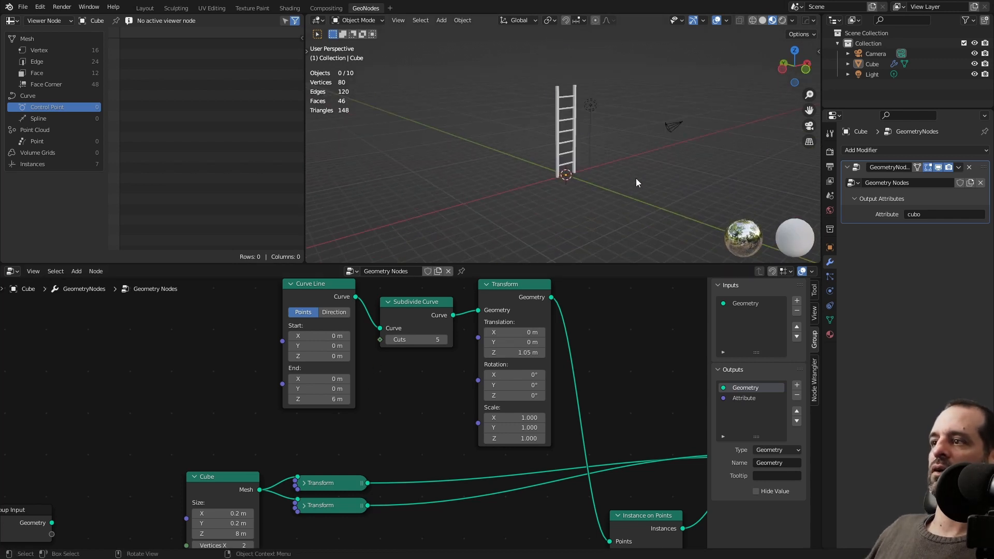
scroll(589, 172, "up", 5)
middle_click_drag(636, 178, 656, 170)
scroll(479, 399, "down", 5)
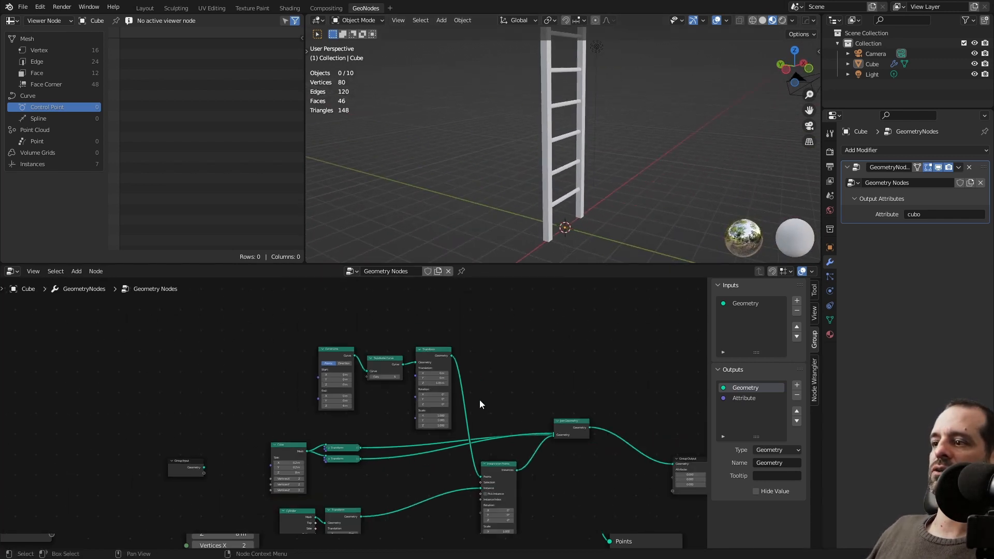
scroll(476, 376, "up", 2)
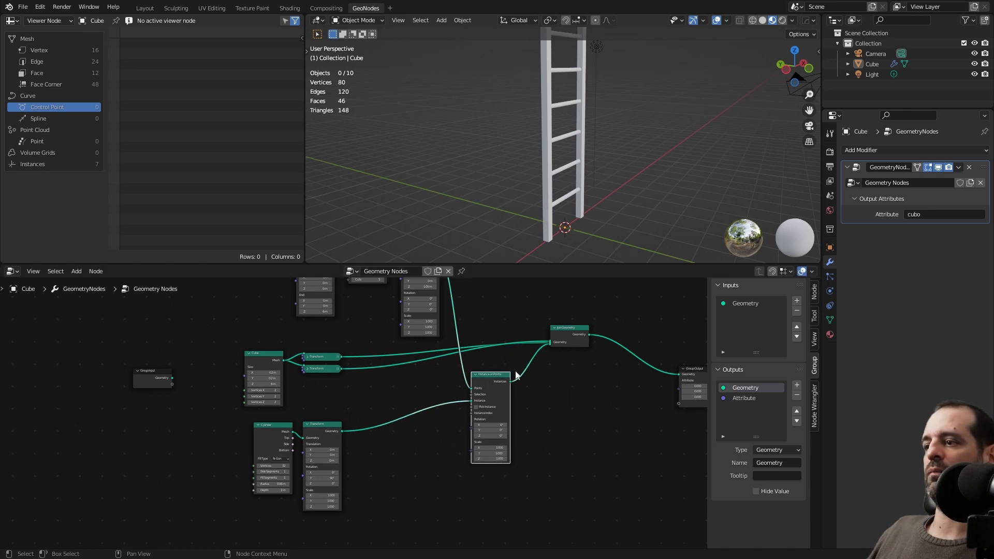
left_click_drag(577, 343, 570, 363)
scroll(550, 180, "down", 4)
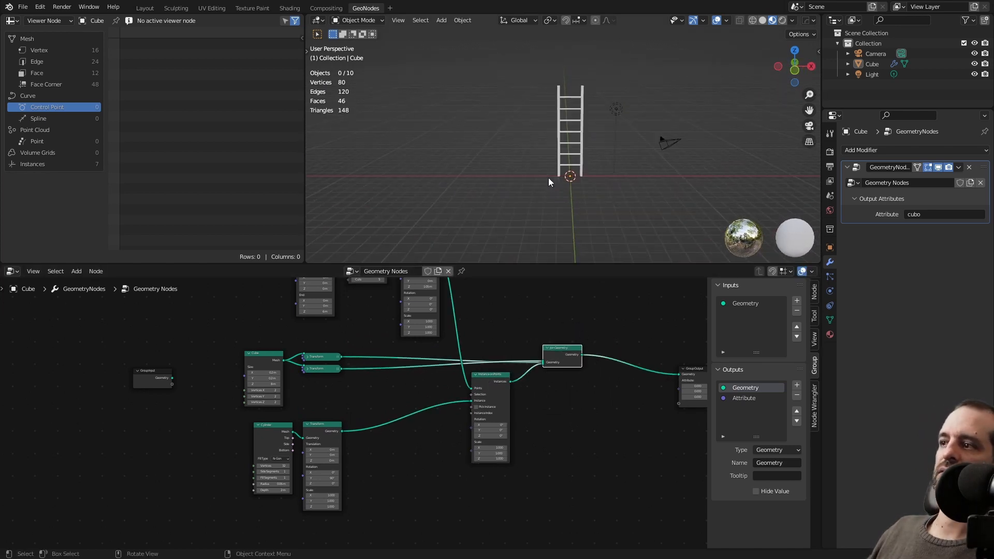
middle_click_drag(550, 180, 574, 150)
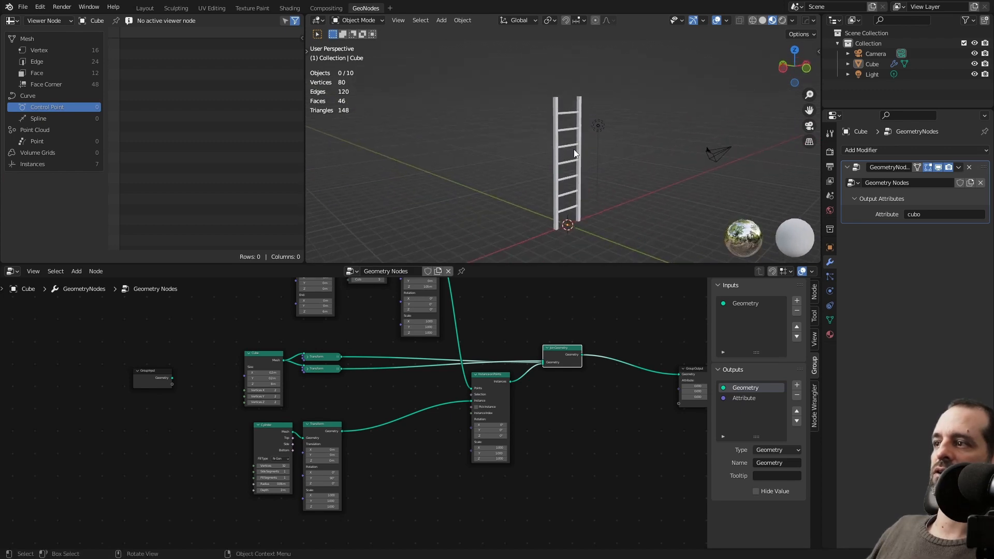
Open webblend.blend from the GeoNodes folder without saving the ladder file.
left_click(23, 6)
left_click(46, 30)
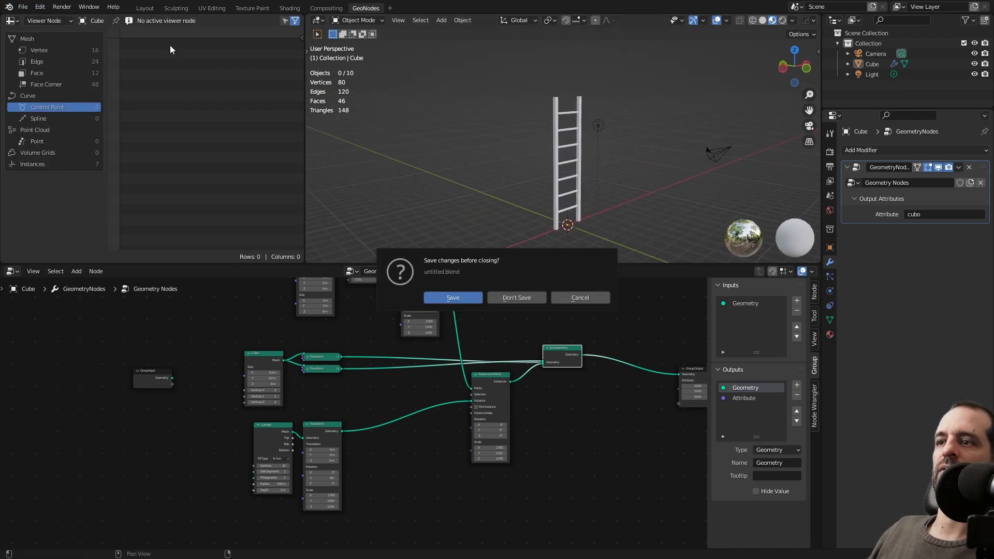
left_click(517, 296)
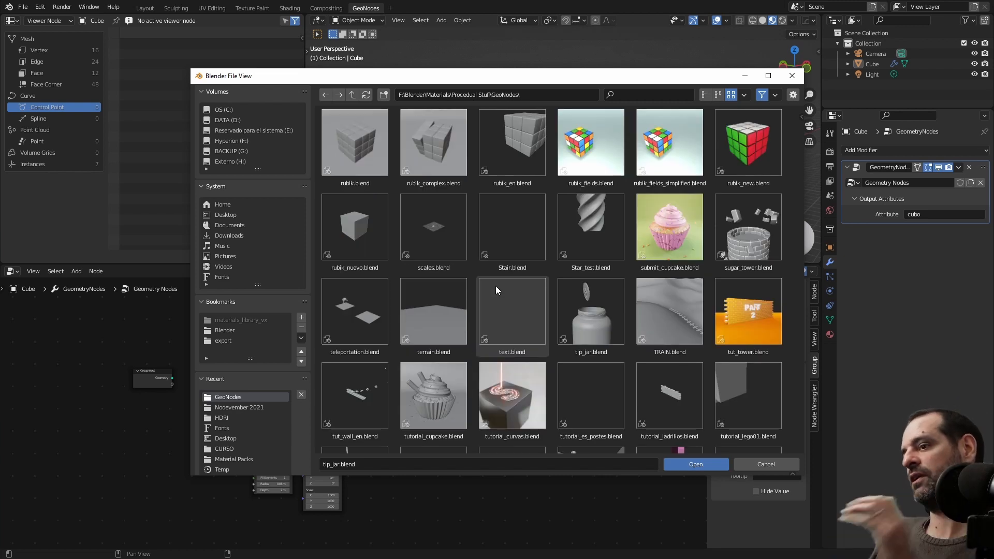
scroll(466, 305, "down", 5)
left_click(427, 393)
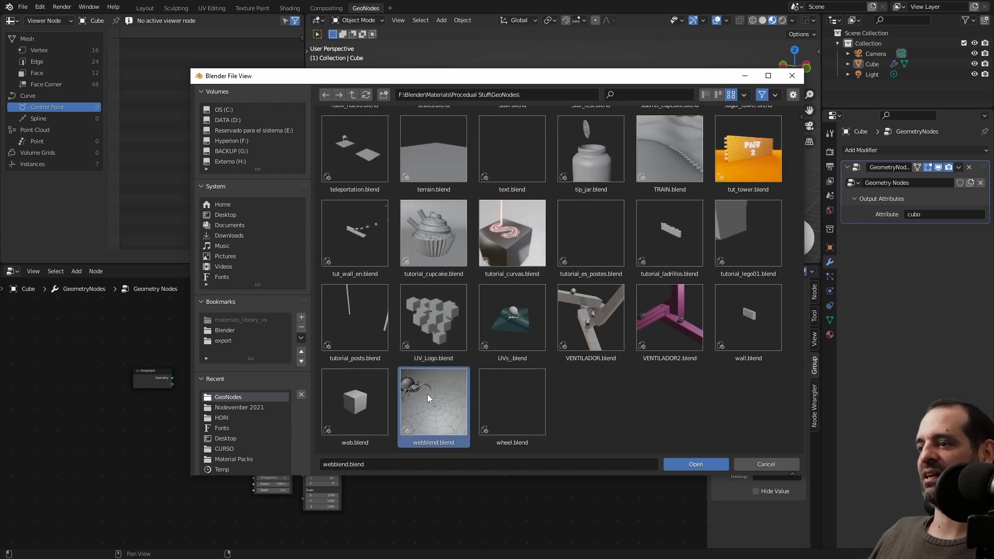
scroll(452, 343, "up", 2)
scroll(513, 311, "down", 2)
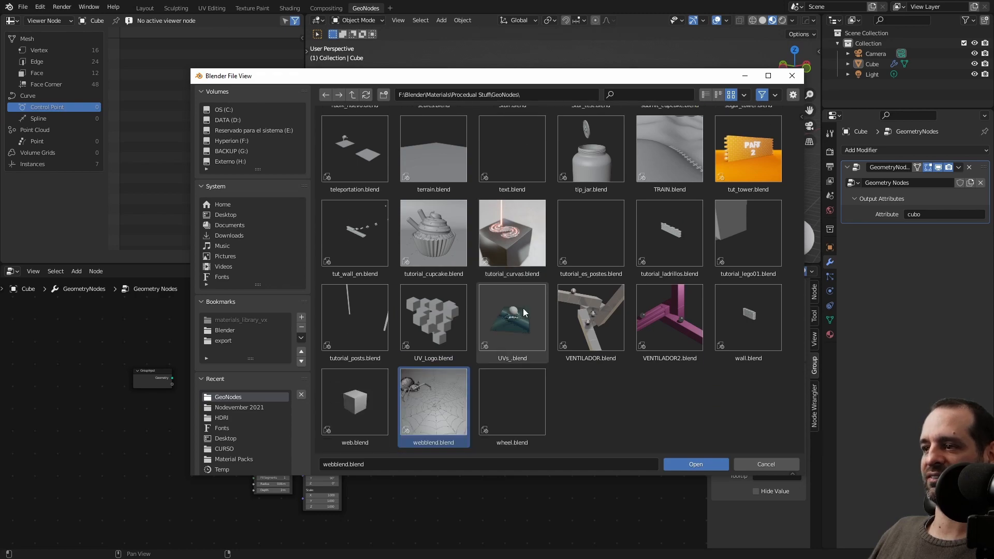
left_click(692, 464)
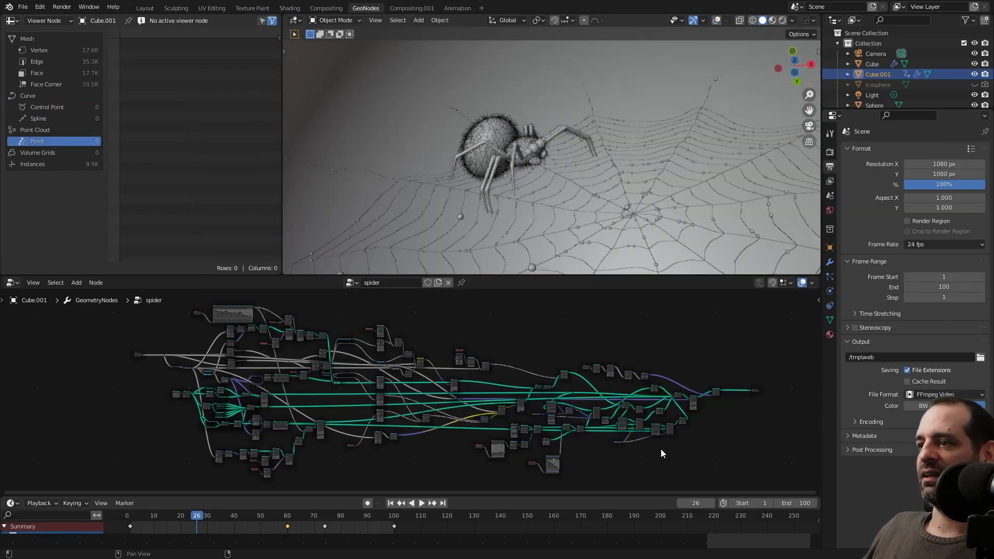
View the spider on its web from several angles, play its animation and scrub back to frame 3.
middle_click_drag(482, 268, 582, 194)
scroll(527, 153, "up", 2)
middle_click_drag(527, 154, 511, 135)
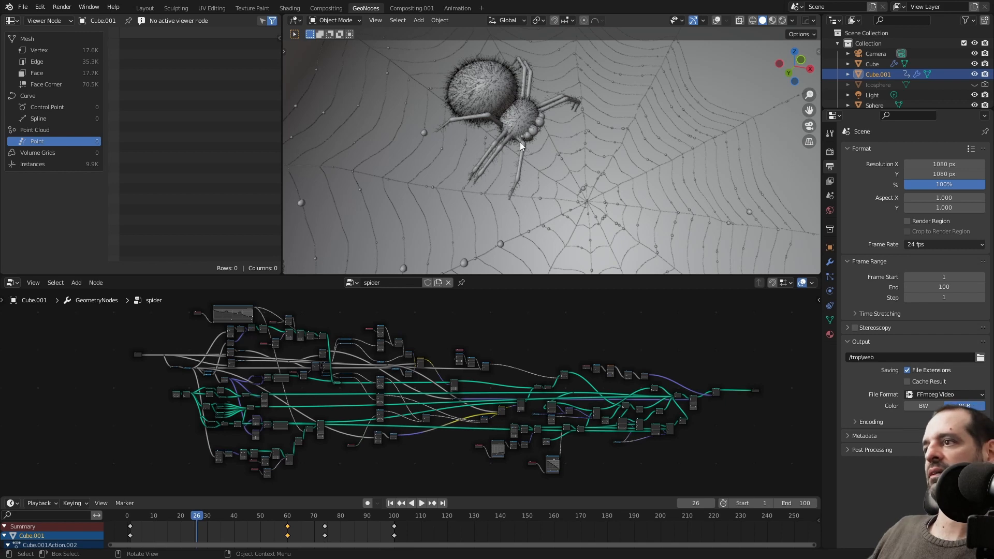
mouse_move(520, 142)
middle_mouse_down()
mouse_move(536, 172)
mouse_move(533, 154)
mouse_move(501, 142)
middle_mouse_up()
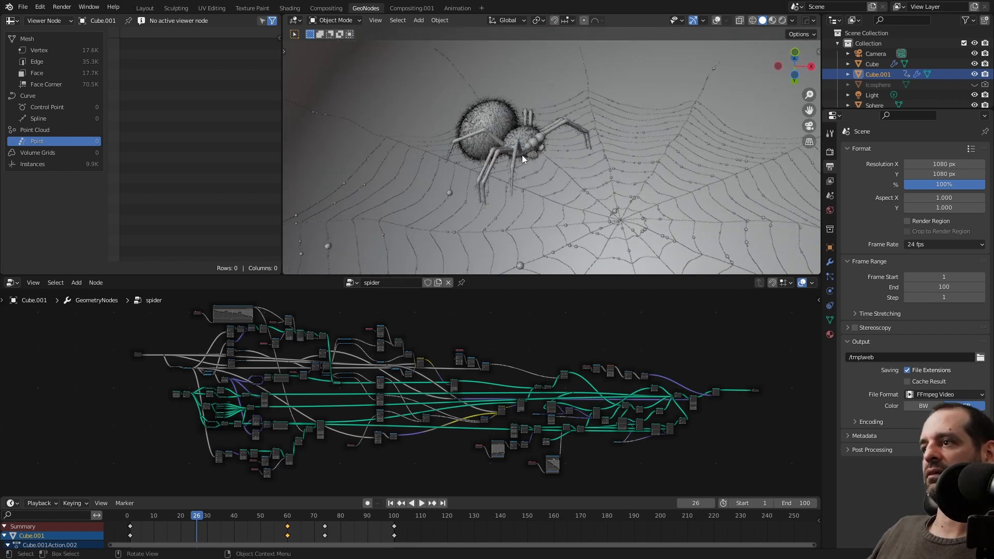
middle_click_drag(505, 141, 508, 146)
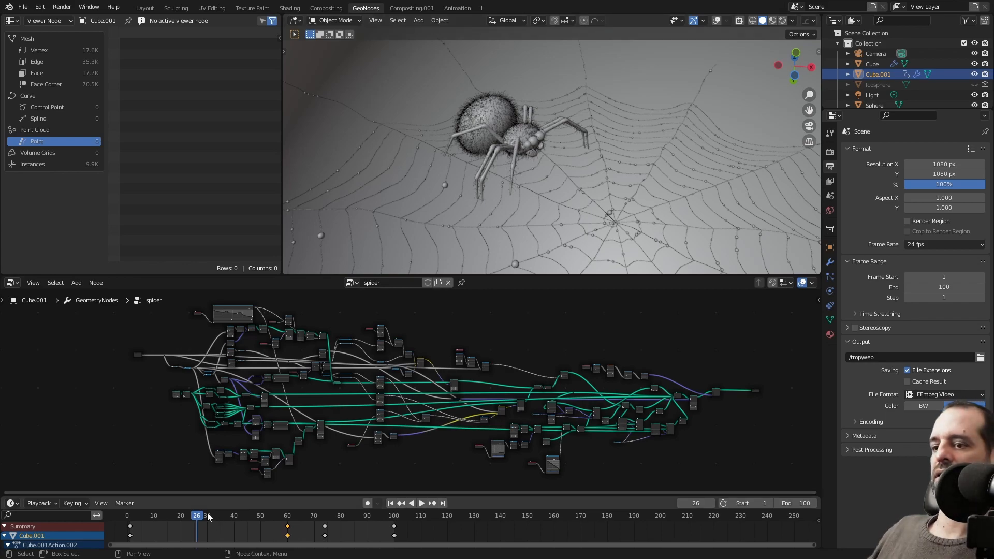
key("space")
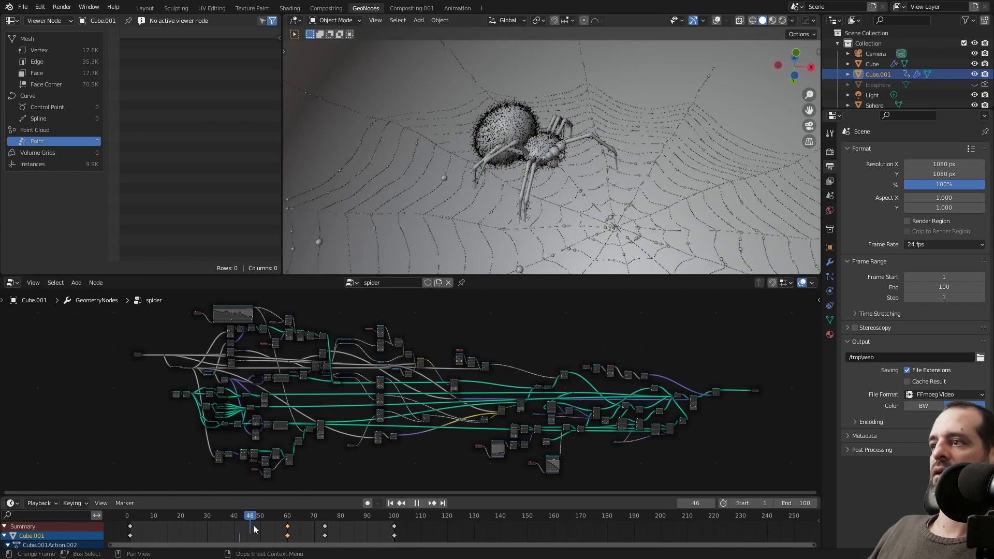
left_click_drag(336, 538, 135, 526)
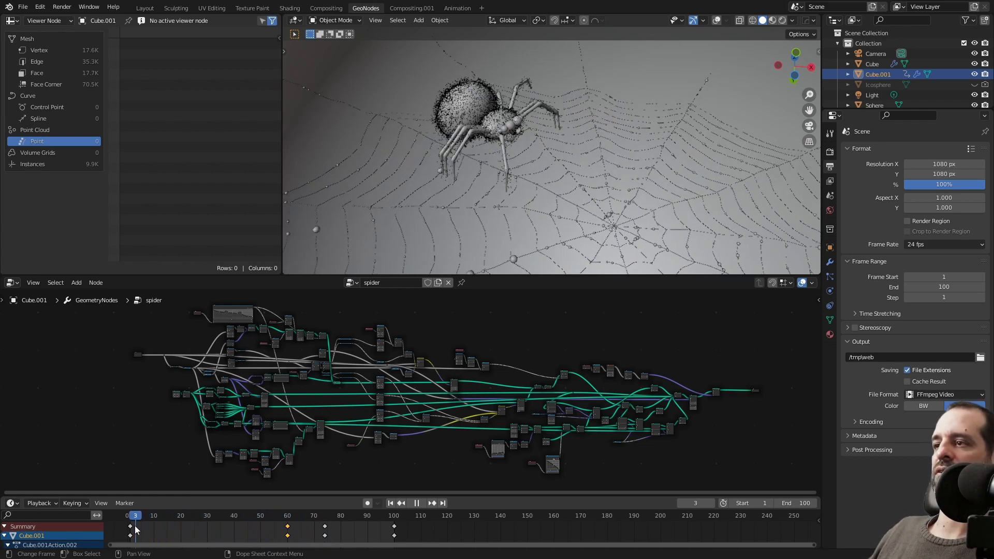
key("space")
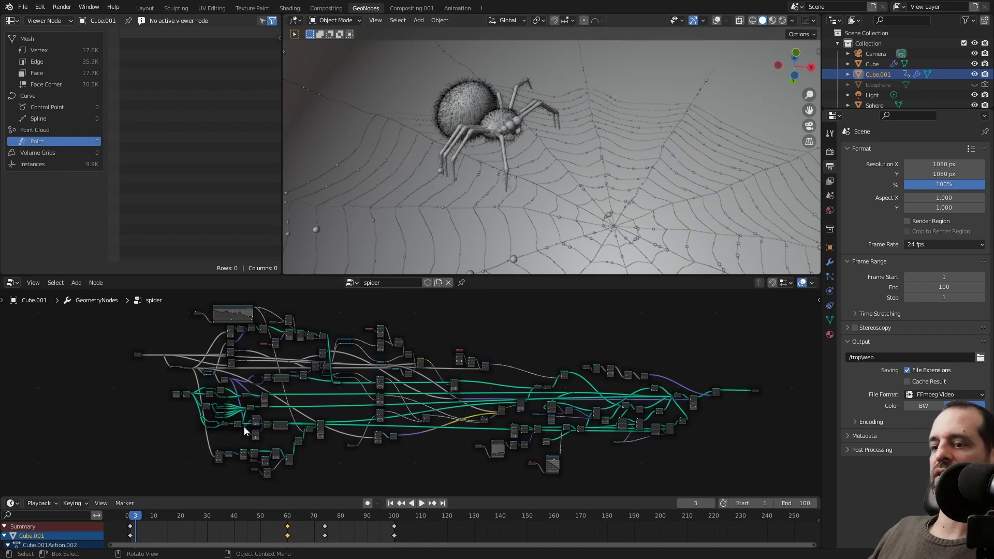
Preview the moving spider in Rendered shading, return to Solid shading and show the Animation workspace.
key("space")
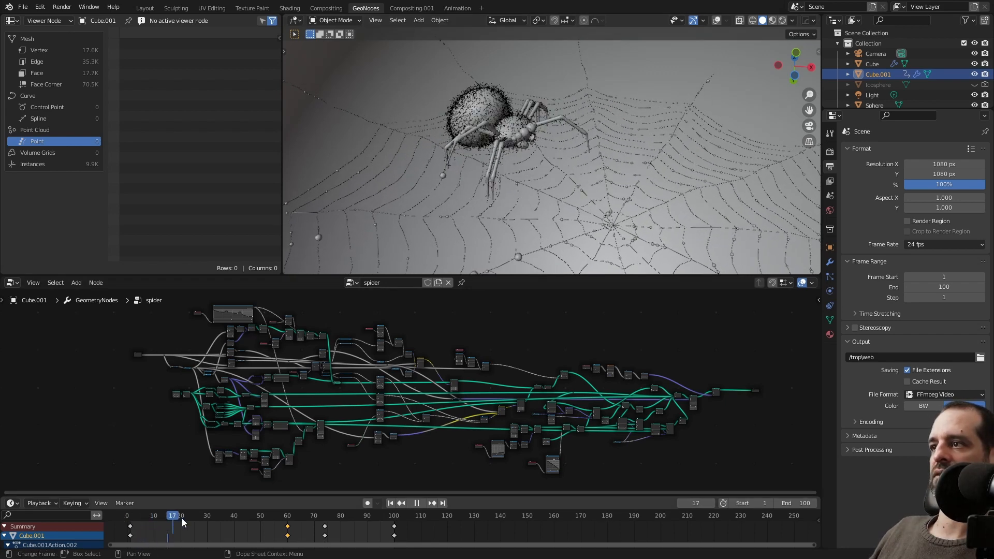
key("z")
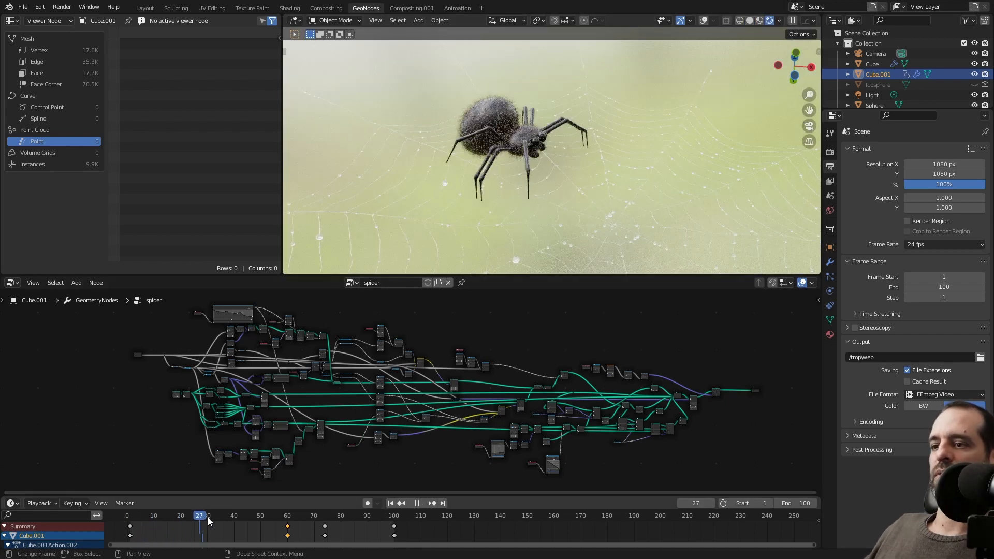
key("Escape")
key("z")
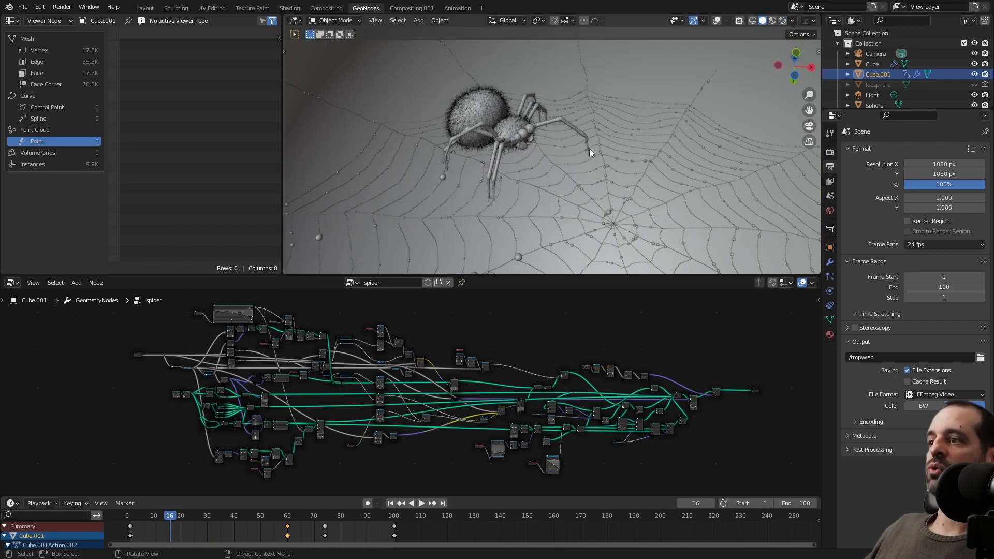
middle_click_drag(595, 166, 601, 169)
left_click(451, 8)
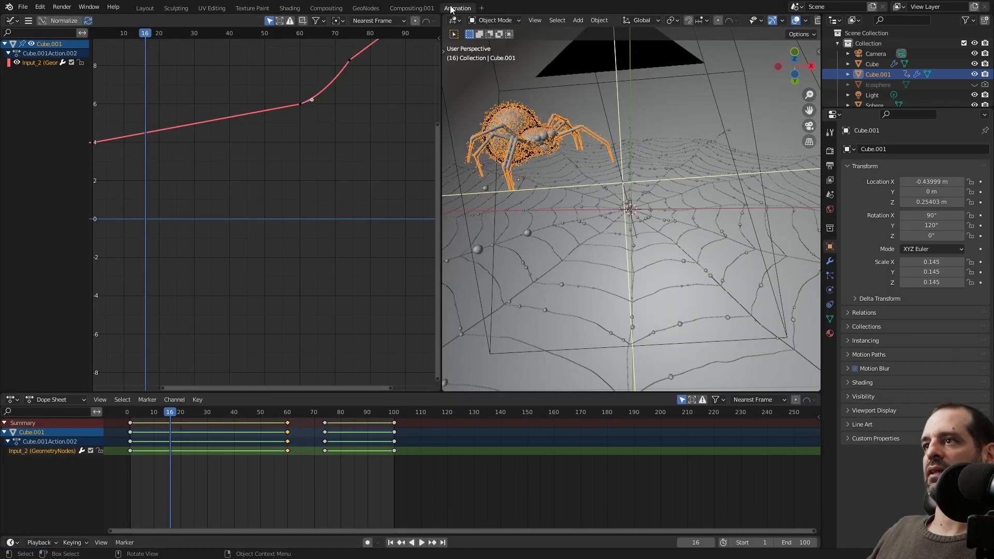
Open the domino animation scene, discarding the changes to the spider file.
left_click(23, 7)
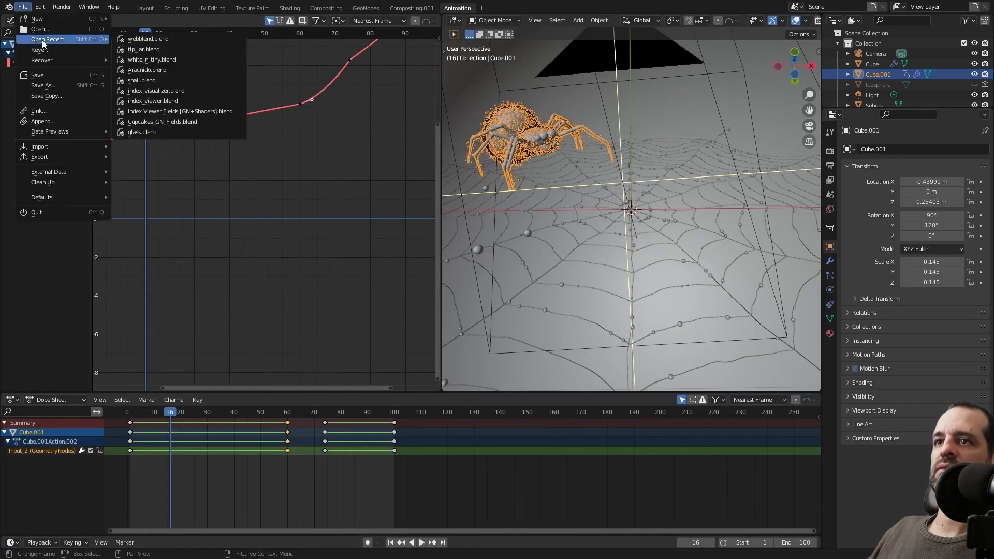
mouse_move(36, 18)
left_click(138, 18)
left_click(522, 299)
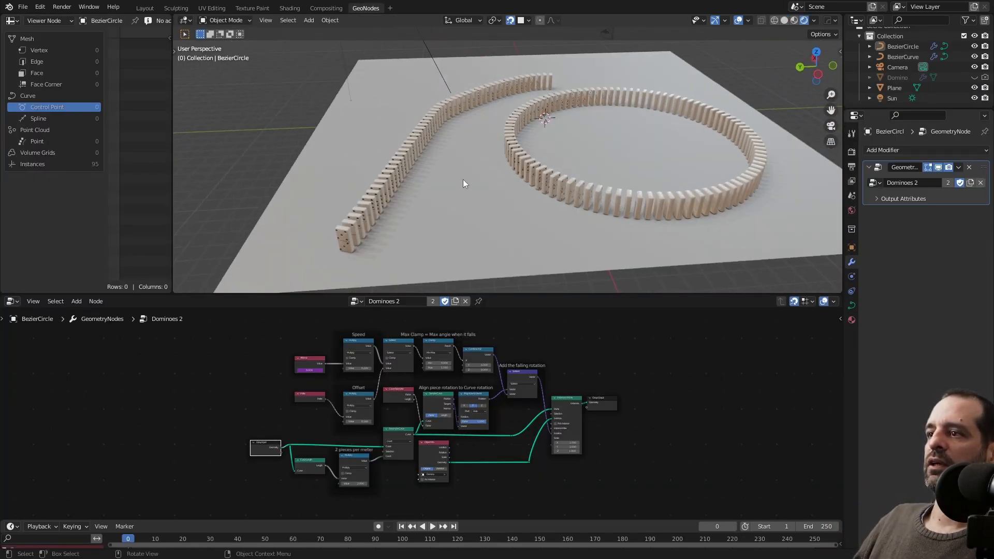
Select the BezierCurve domino row, play the falling animation and scrub through its opening frames.
middle_click_drag(462, 179, 402, 154)
scroll(427, 166, "up", 4)
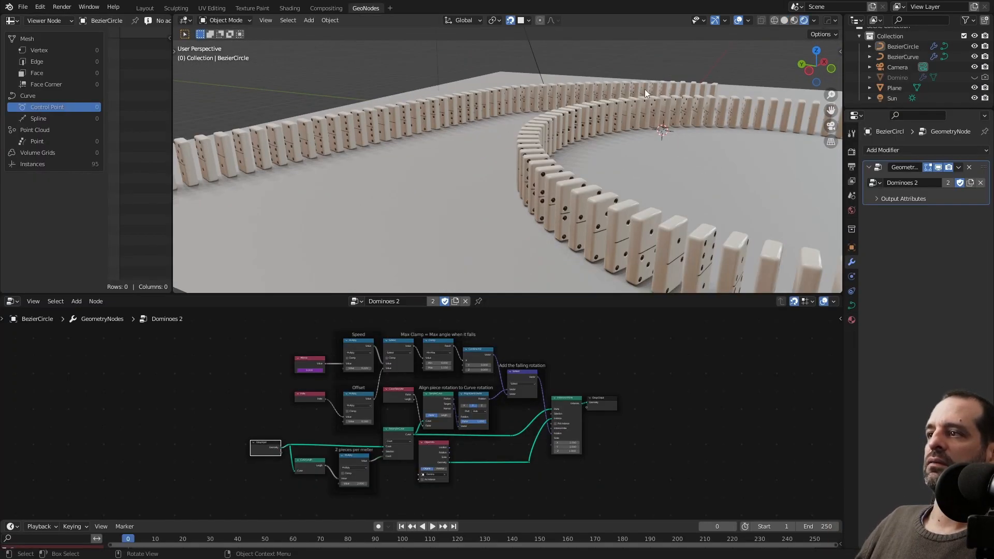
scroll(645, 89, "down", 4)
middle_click_drag(561, 129, 595, 147)
left_click(513, 98)
left_click(492, 97)
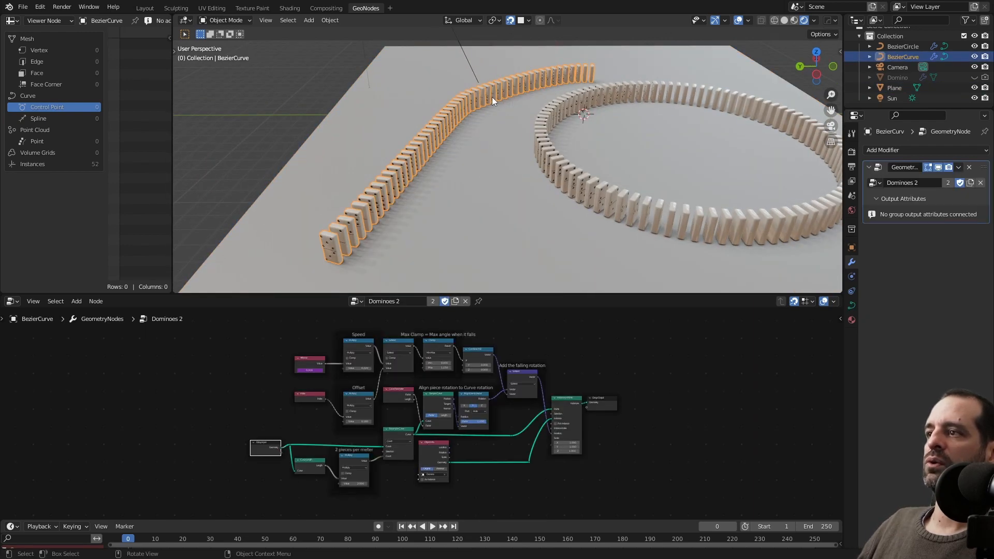
scroll(719, 362, "up", 2)
key("space")
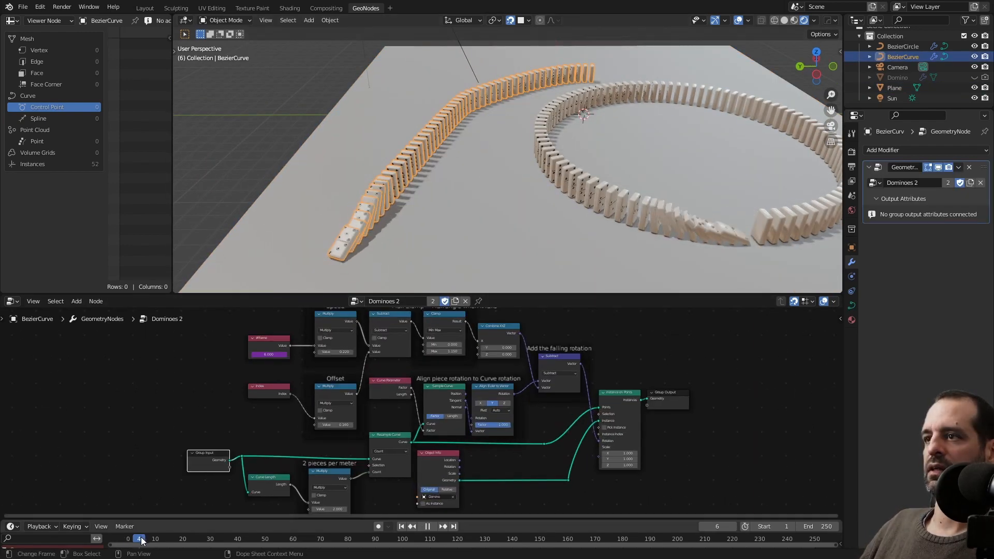
left_click_drag(185, 538, 154, 553)
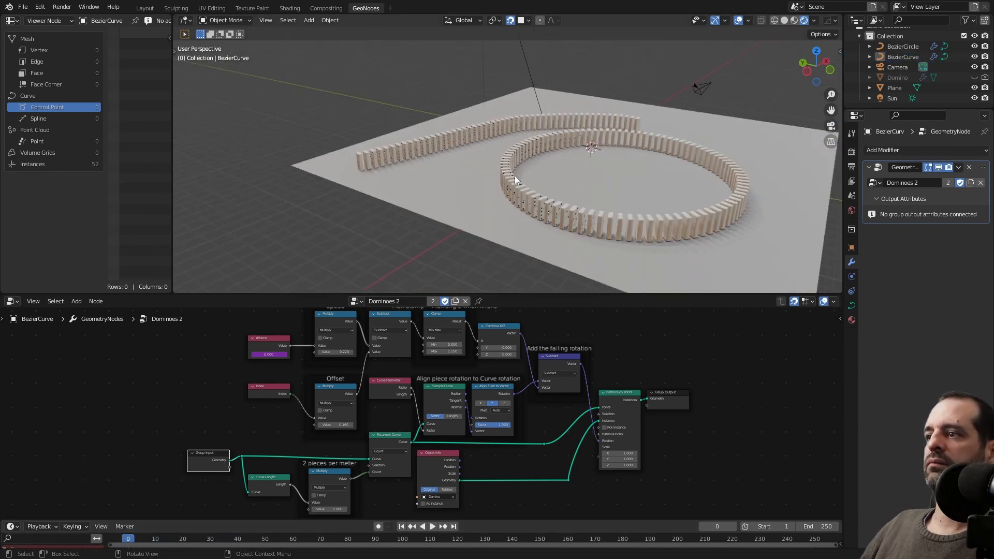
Examine the domino row and the domino circle up close and from several angles.
scroll(515, 176, "up", 3)
middle_click_drag(494, 135, 435, 106)
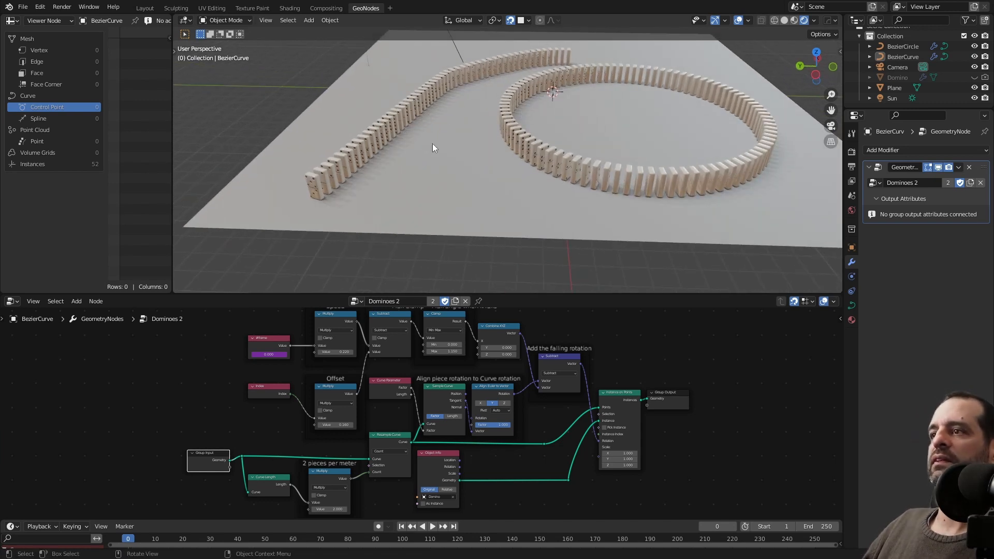
left_click(355, 151)
middle_click_drag(355, 152, 449, 132)
left_click(292, 94)
scroll(350, 144, "up", 8)
scroll(376, 124, "down", 10)
scroll(454, 126, "up", 3)
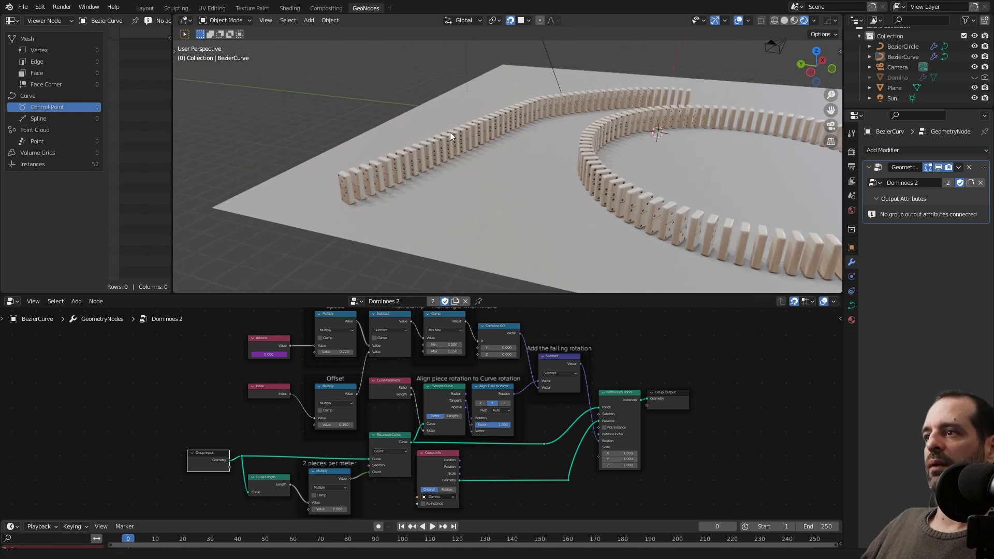